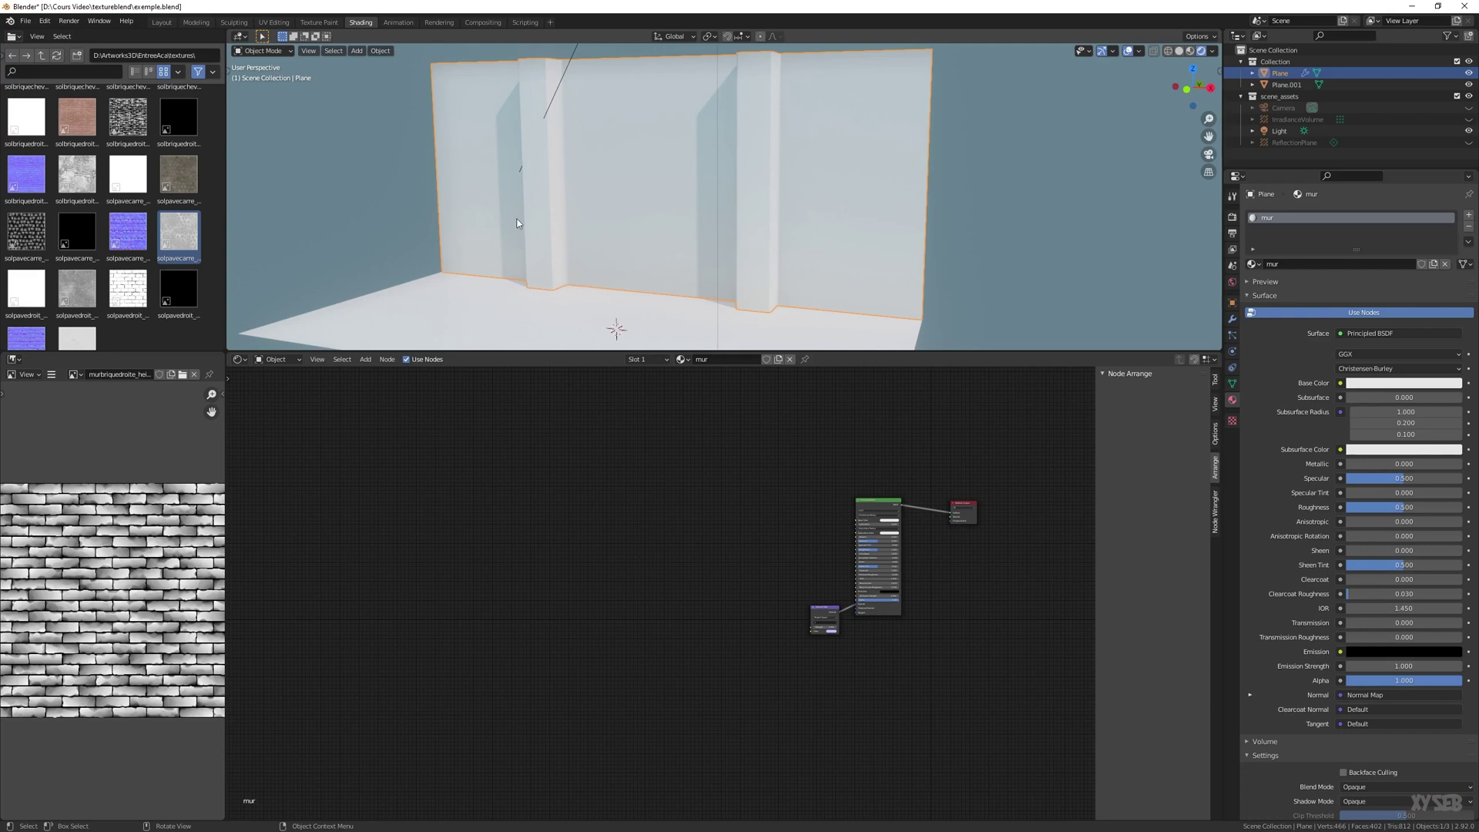
Put the wall plane in Vertex Paint mode and check its mesh subdivision in Edit Mode
{"action": "left_click", "coordinate": [269, 52]}
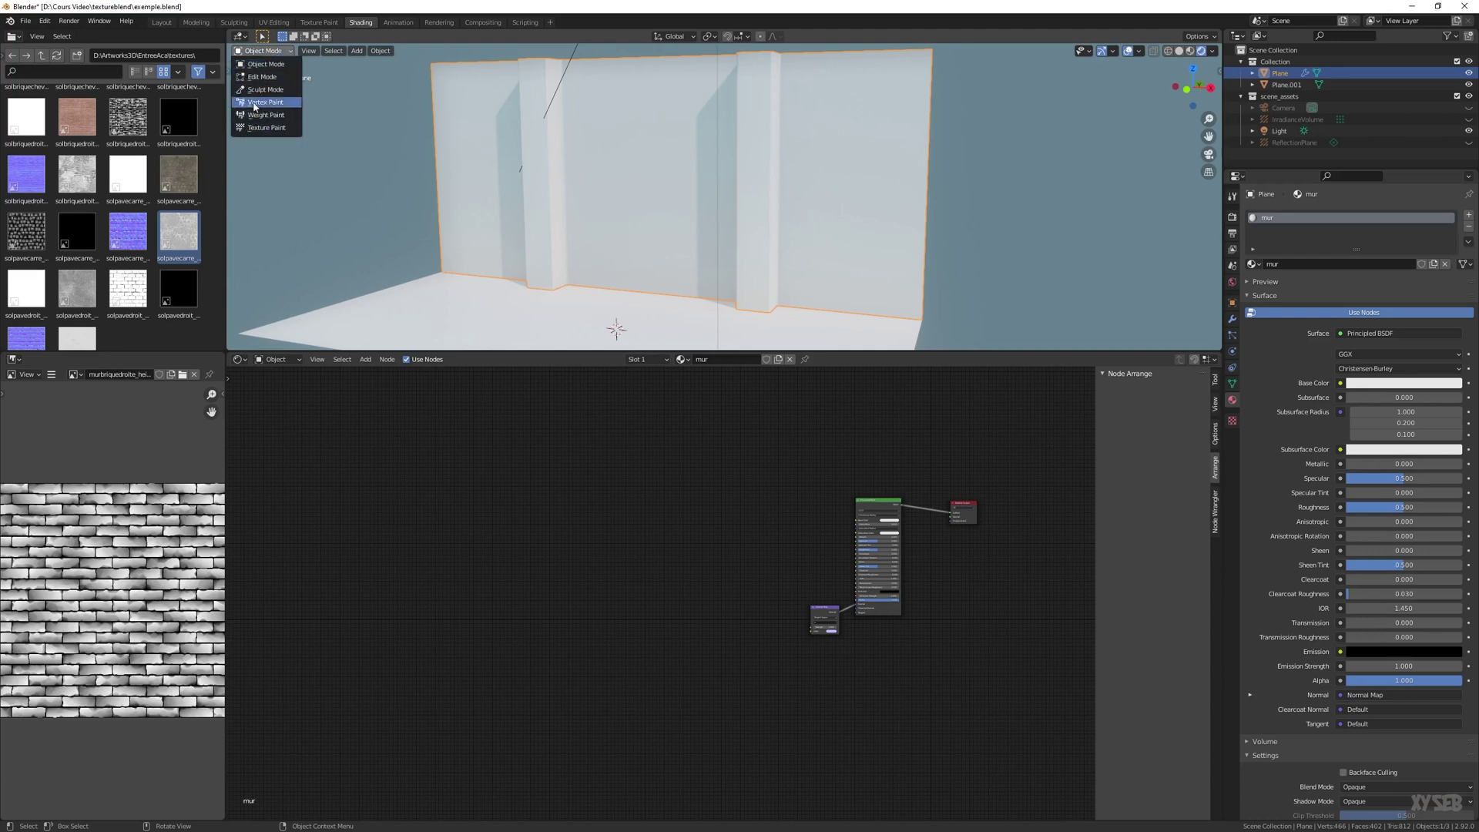
{"action": "left_click", "coordinate": [255, 104]}
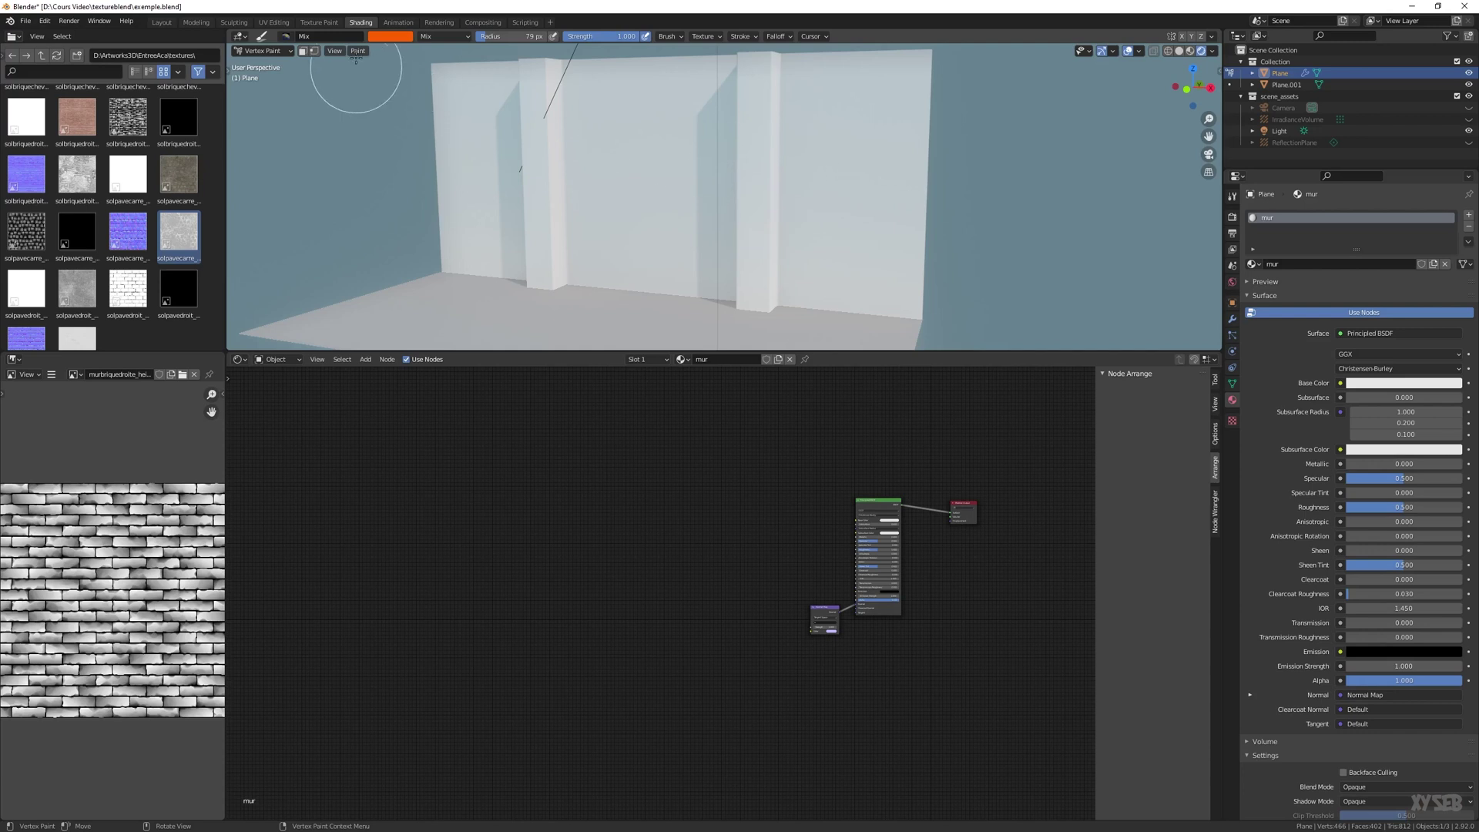
{"action": "key", "text": "Tab"}
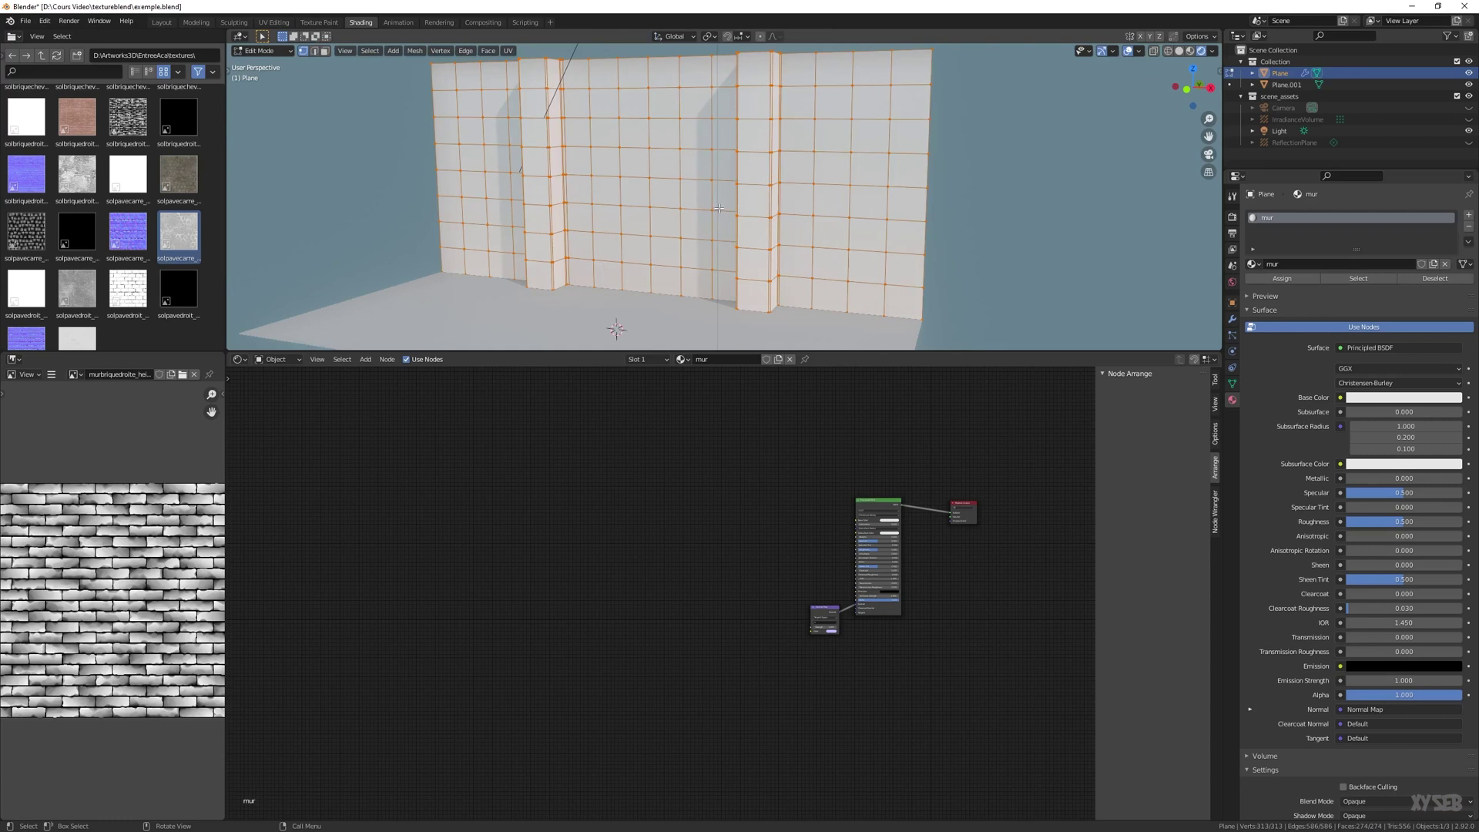
{"action": "key", "text": "Tab"}
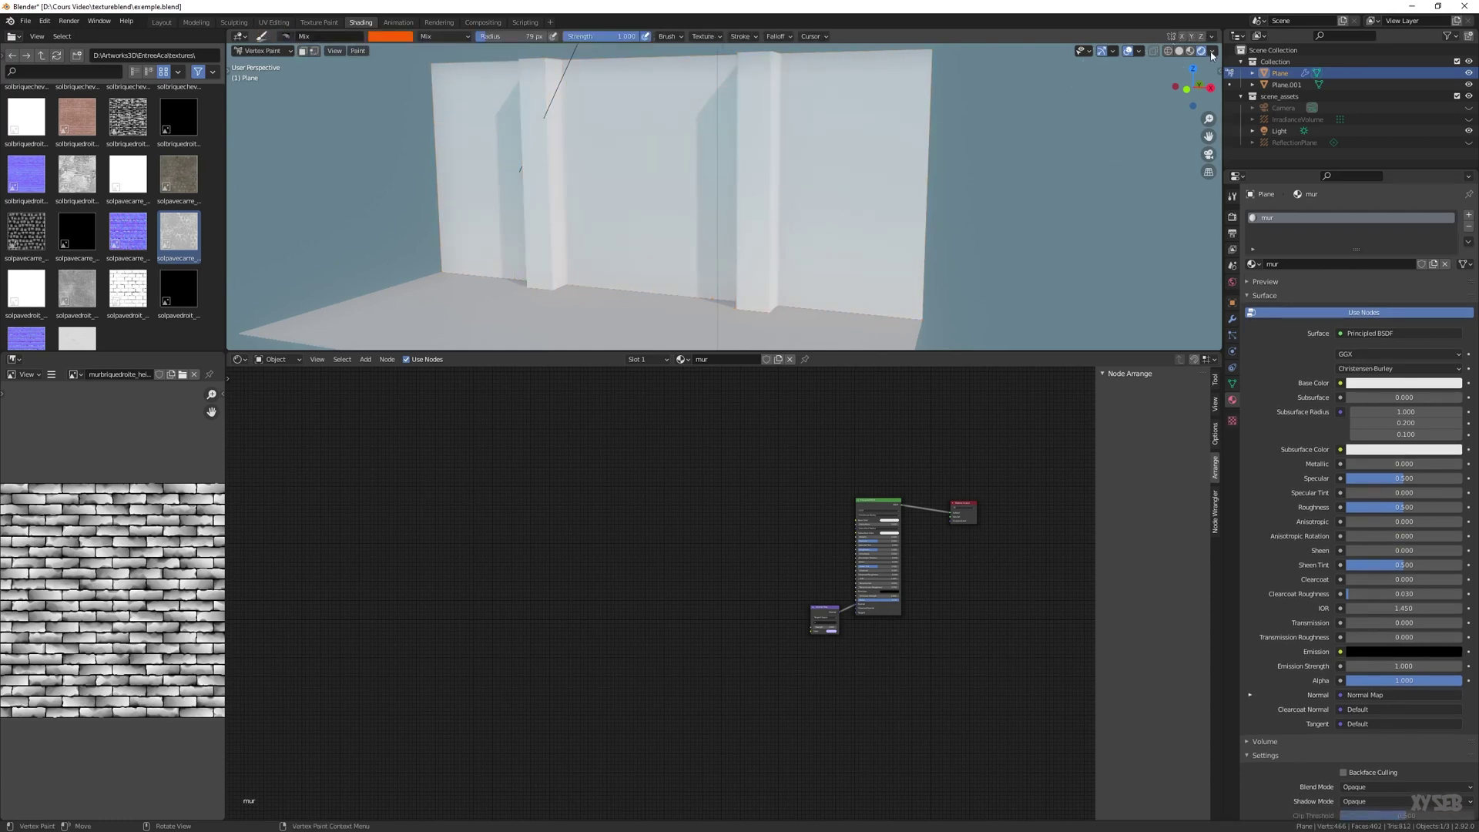
View the wall's painted vertex colors in solid shading, switching the color display to Vertex and back to Material
{"action": "left_click", "coordinate": [1212, 51]}
{"action": "left_click", "coordinate": [1213, 51]}
{"action": "left_click", "coordinate": [1179, 51]}
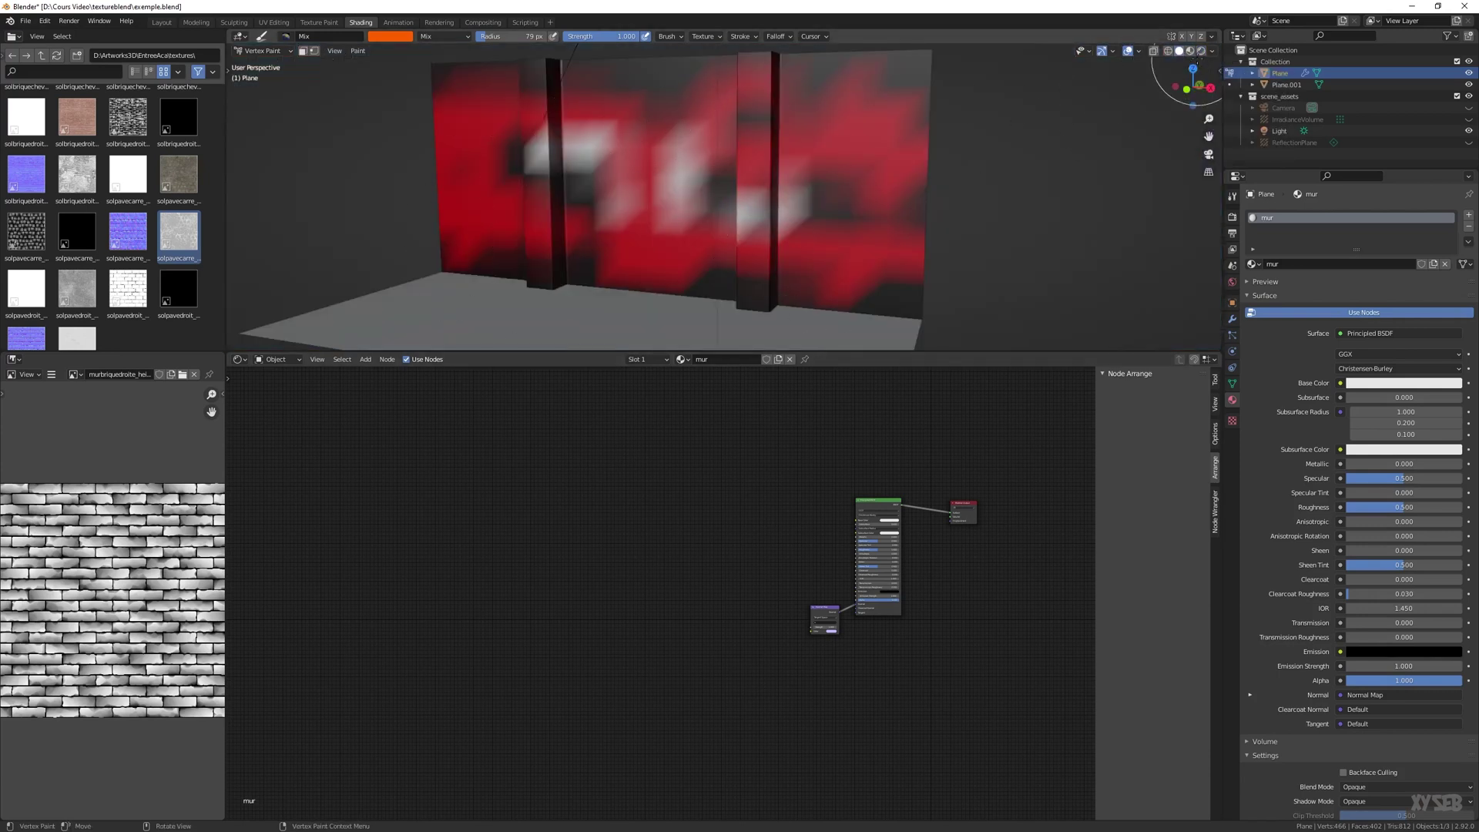
{"action": "left_click", "coordinate": [1212, 50]}
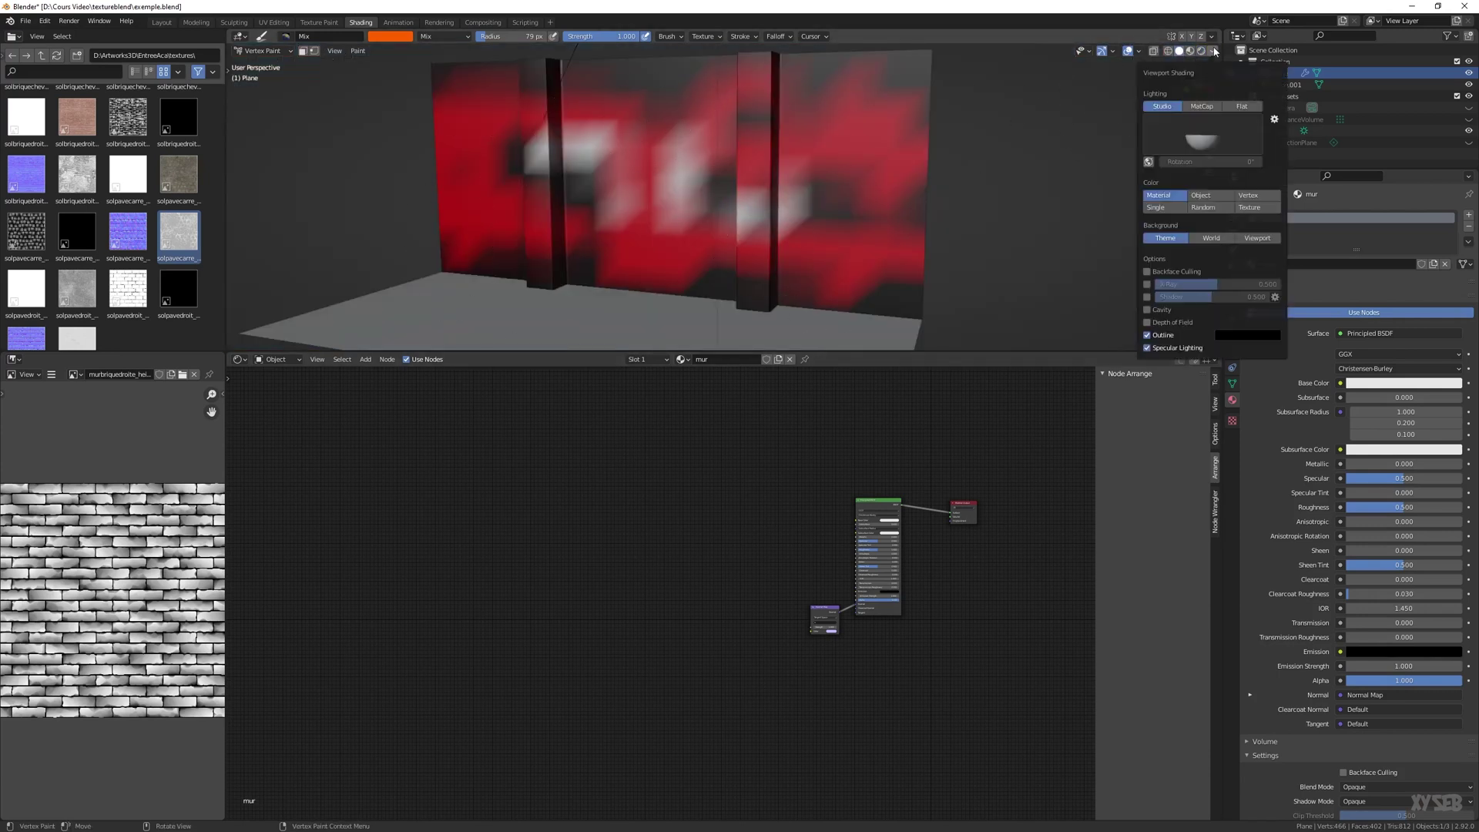
{"action": "left_click", "coordinate": [1252, 197]}
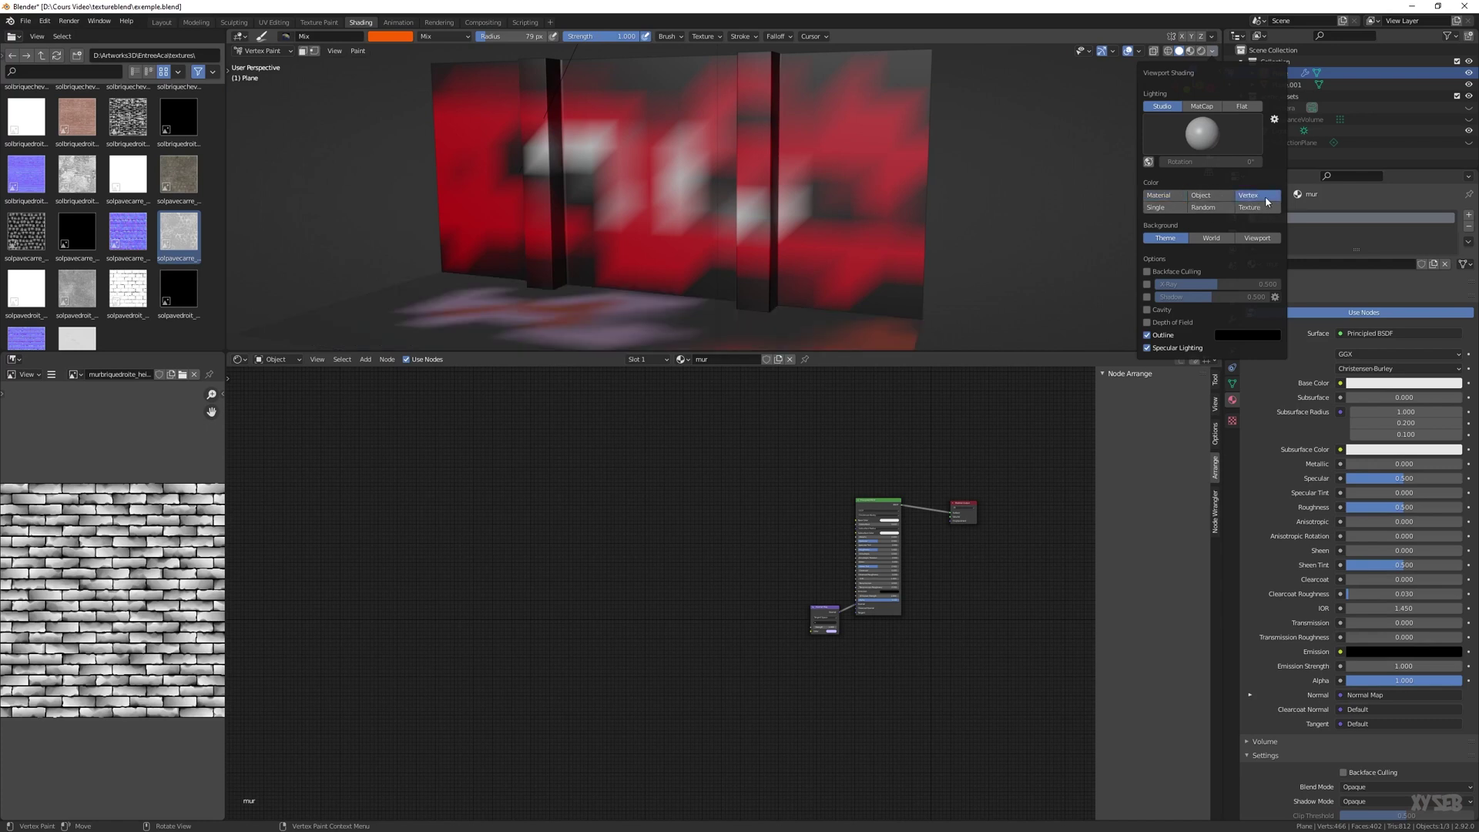
{"action": "left_click", "coordinate": [1213, 52]}
{"action": "left_click", "coordinate": [1164, 196]}
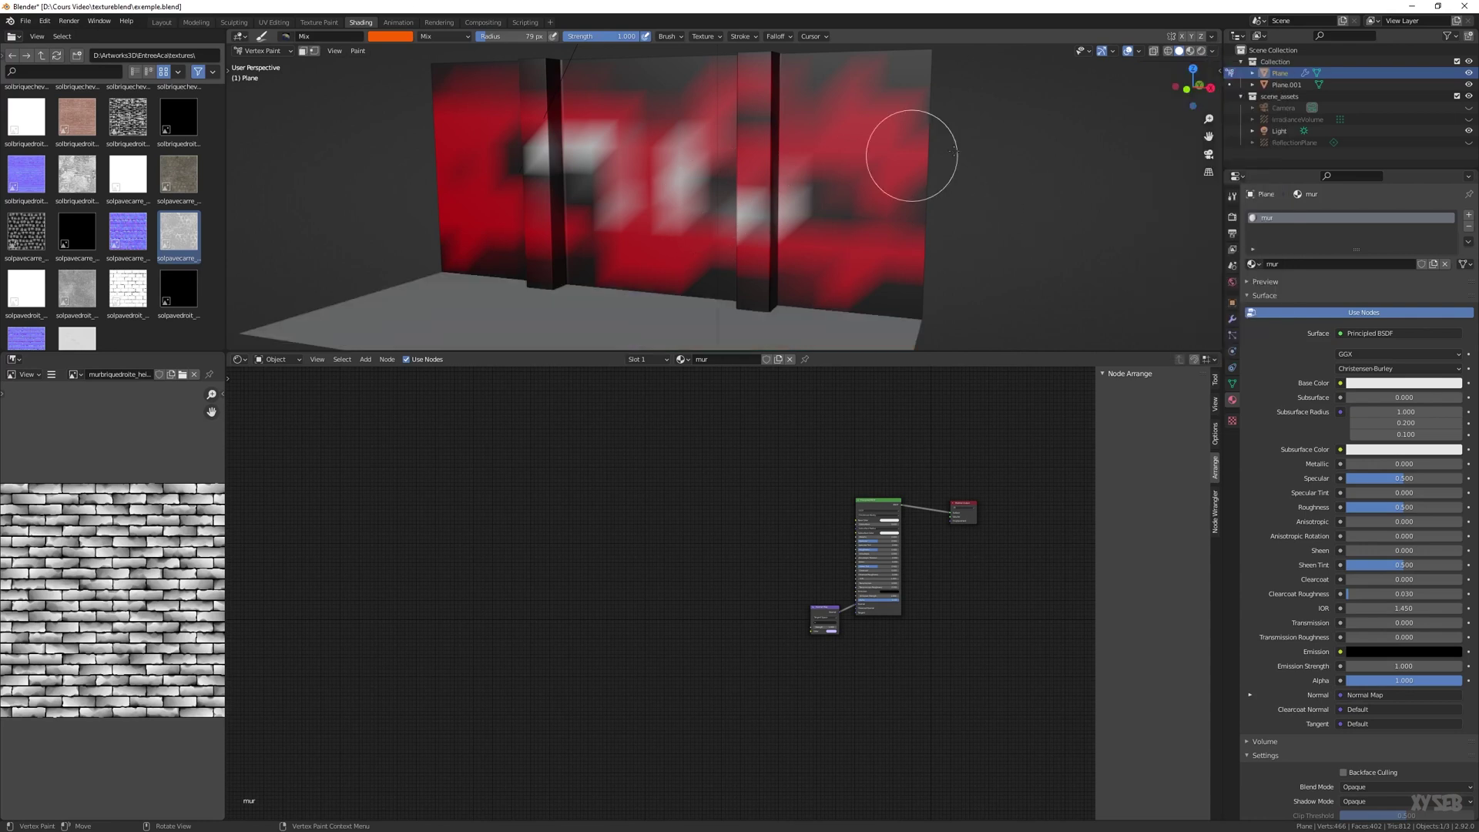
Return the viewport to rendered shading and the wall to Object Mode
{"action": "left_click", "coordinate": [1213, 52]}
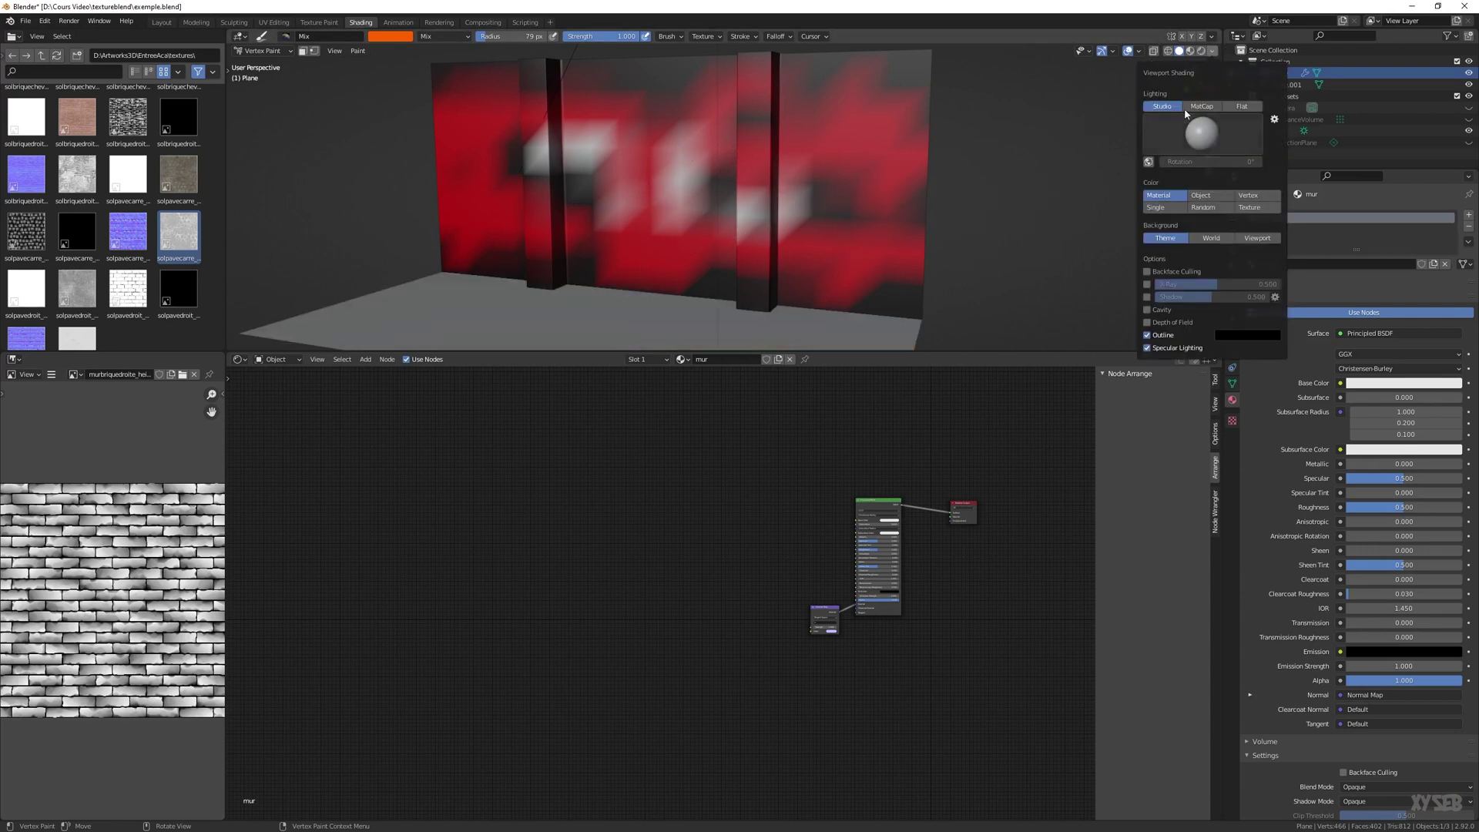
{"action": "left_click", "coordinate": [1200, 51]}
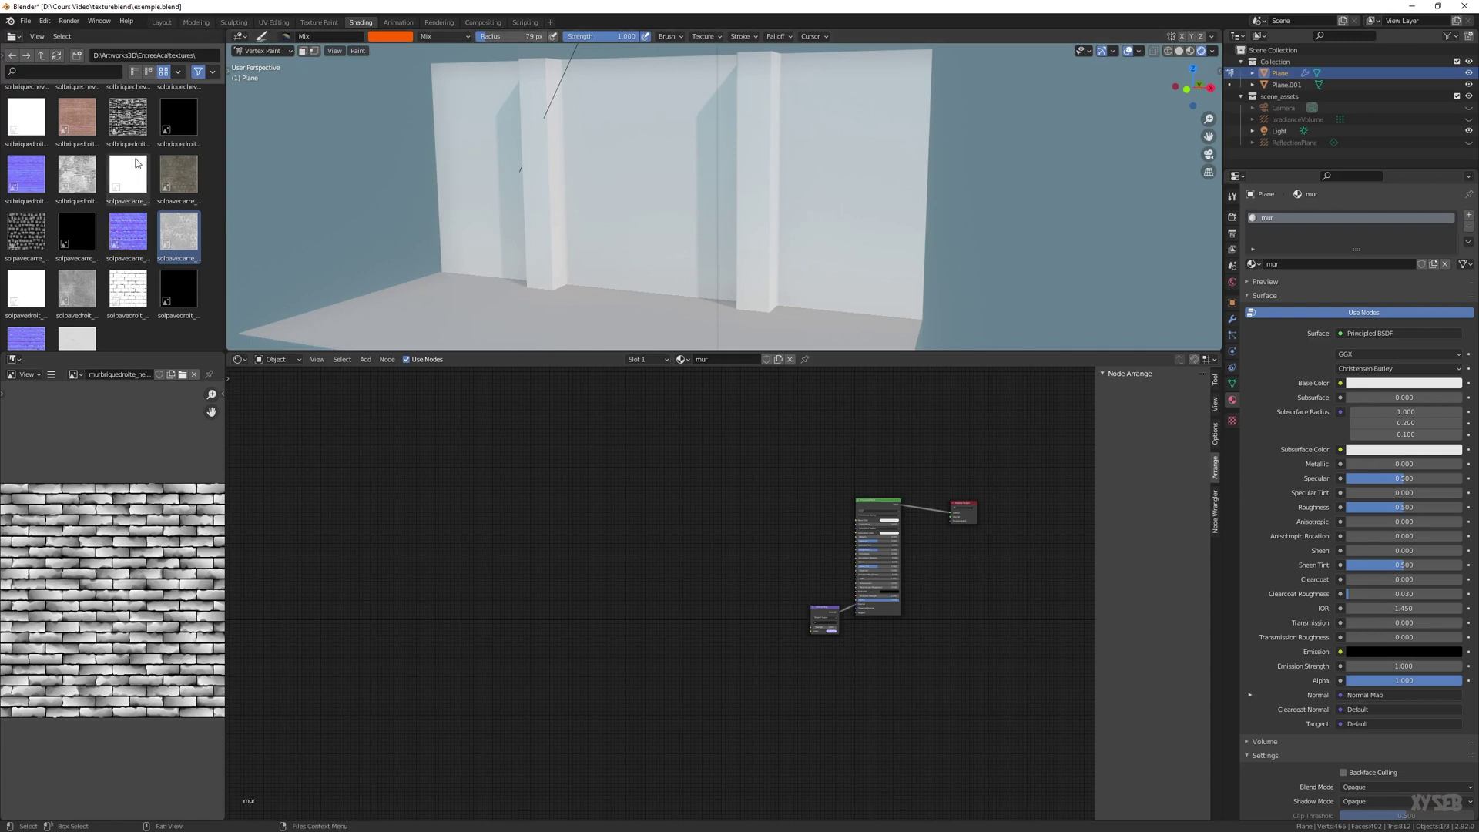
{"action": "left_click", "coordinate": [269, 52]}
{"action": "left_click", "coordinate": [259, 65]}
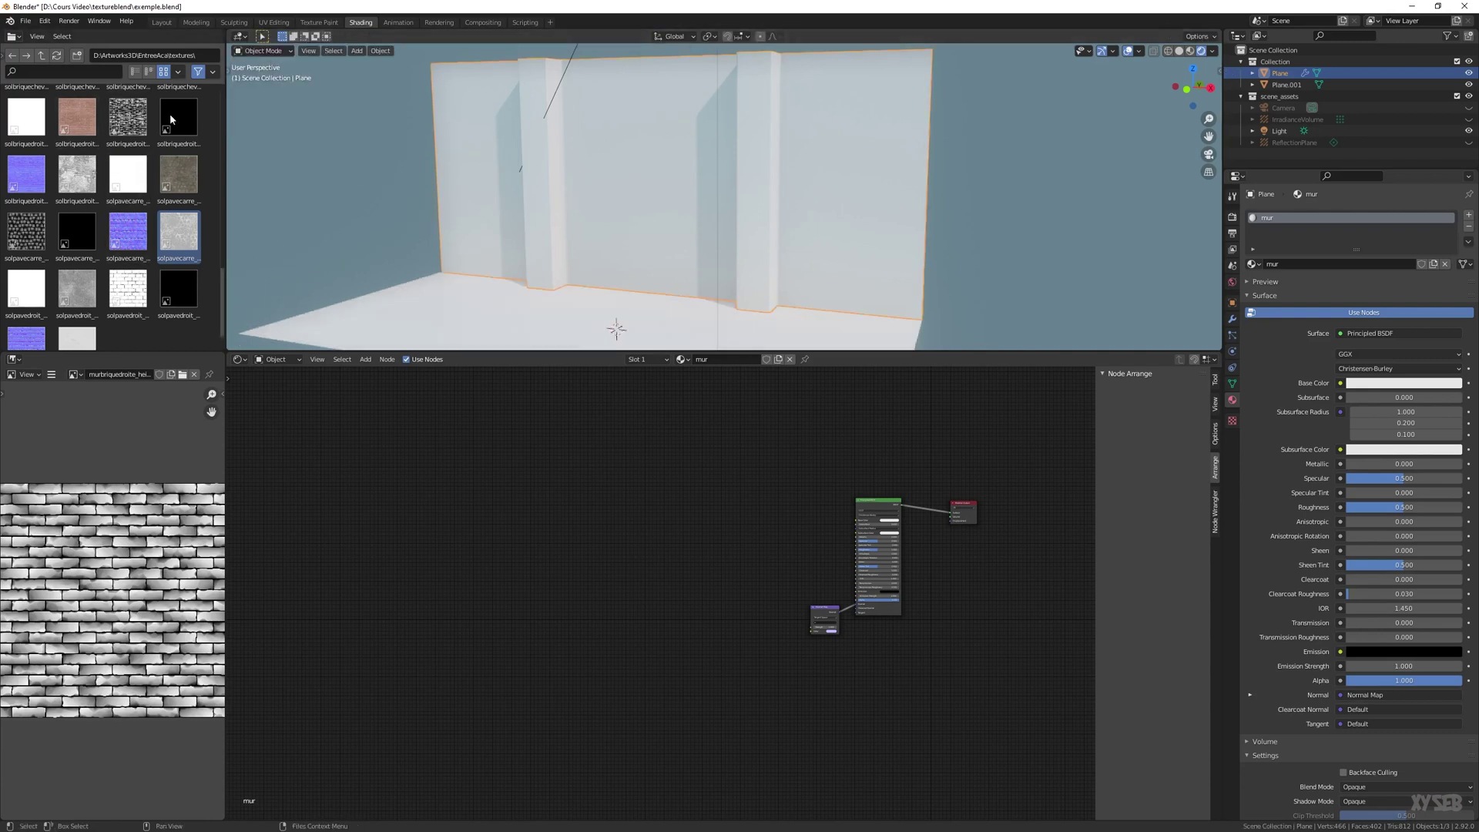
Add the solbriquedroite_basecolor.tga texture to the mur material and link its color to the Principled BSDF's Base Color
{"action": "left_click", "coordinate": [79, 130]}
{"action": "left_click_drag", "start_coordinate": [78, 130], "coordinate": [719, 471]}
{"action": "key", "text": "Home"}
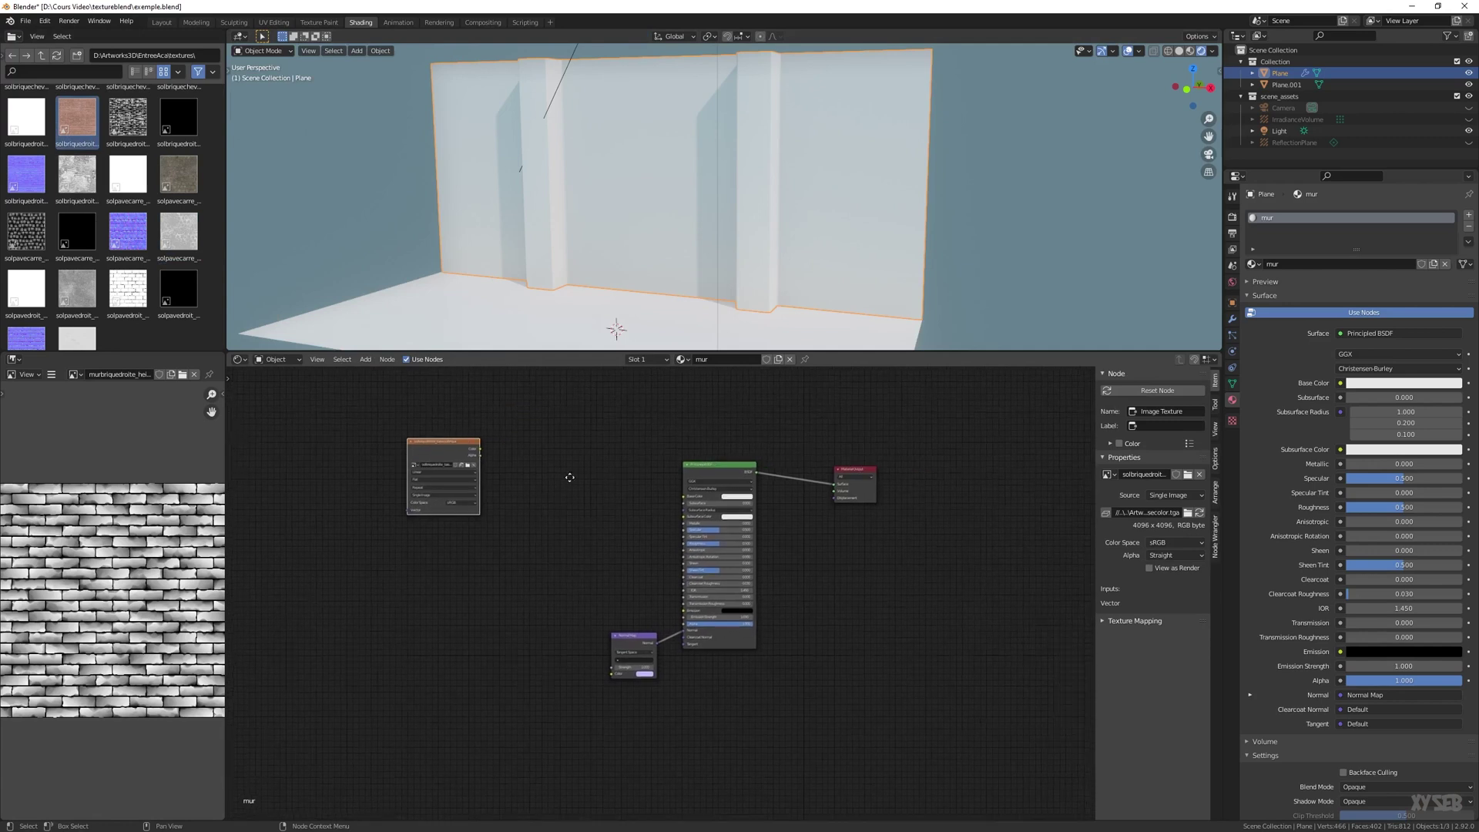
{"action": "left_click_drag", "start_coordinate": [445, 476], "coordinate": [648, 515]}
{"action": "left_click_drag", "start_coordinate": [538, 468], "coordinate": [396, 474]}
{"action": "middle_click_drag", "start_coordinate": [474, 480], "coordinate": [650, 505]}
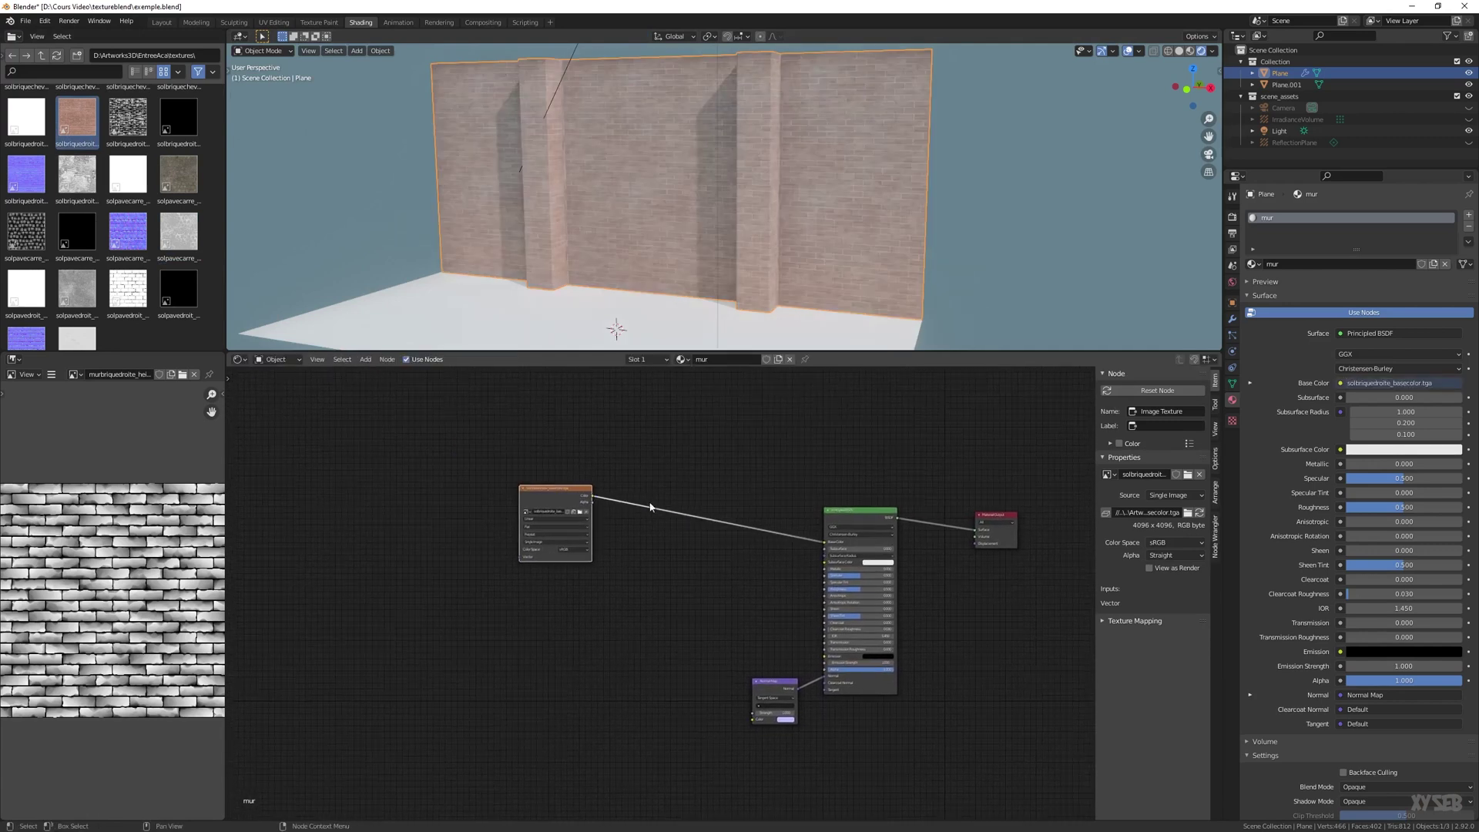
Add the reddish solbriquechev... base color texture as a second, unlinked Image Texture node in the mur material
{"action": "middle_click_drag", "start_coordinate": [552, 248], "coordinate": [535, 232]}
{"action": "scroll", "coordinate": [618, 275], "scroll_direction": "up", "scroll_amount": 2}
{"action": "scroll", "coordinate": [618, 274], "scroll_direction": "up", "scroll_amount": 1}
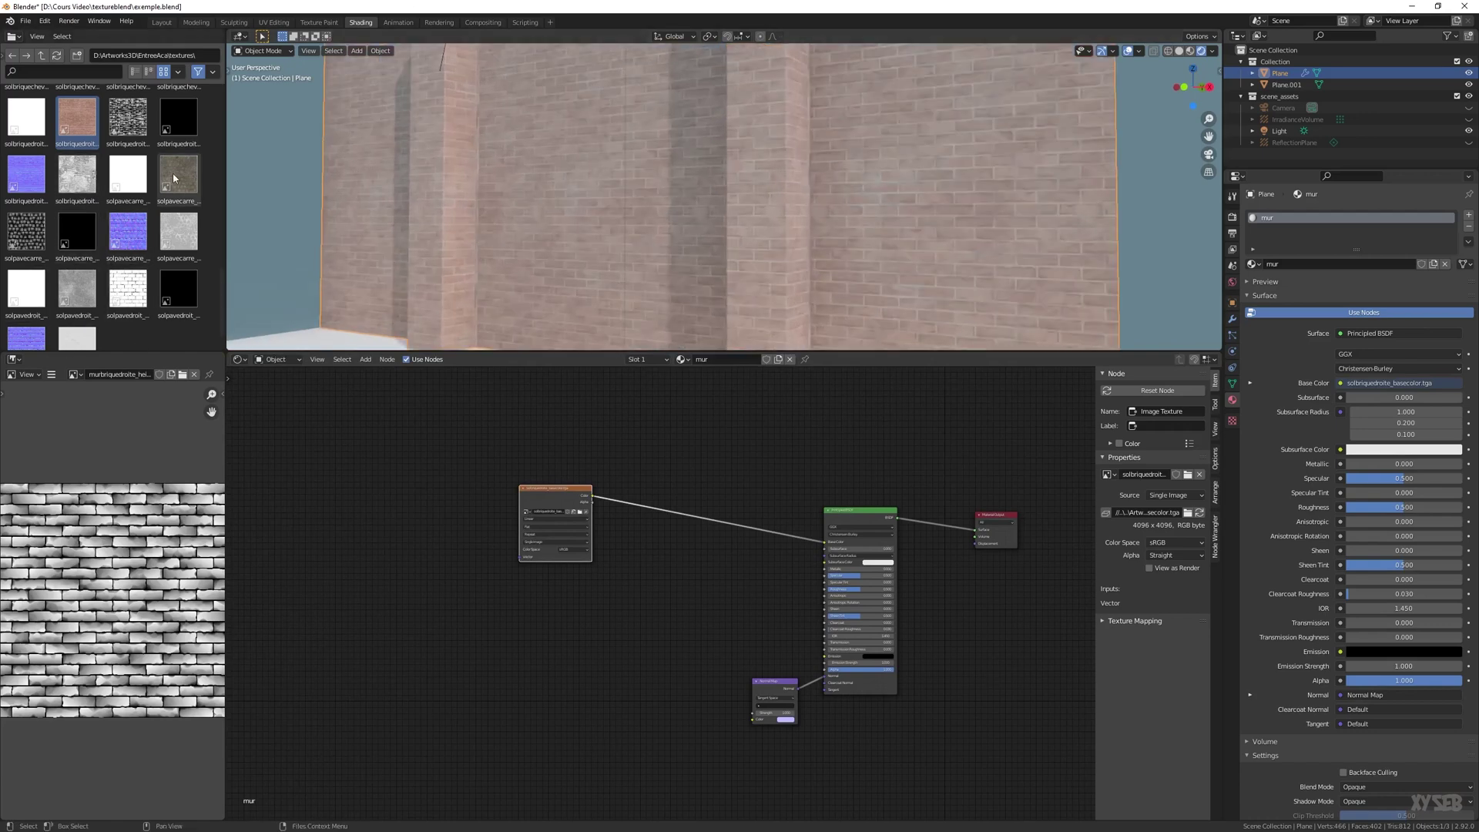
{"action": "scroll", "coordinate": [175, 196], "scroll_direction": "up", "scroll_amount": 5}
{"action": "left_click_drag", "start_coordinate": [178, 168], "coordinate": [441, 551]}
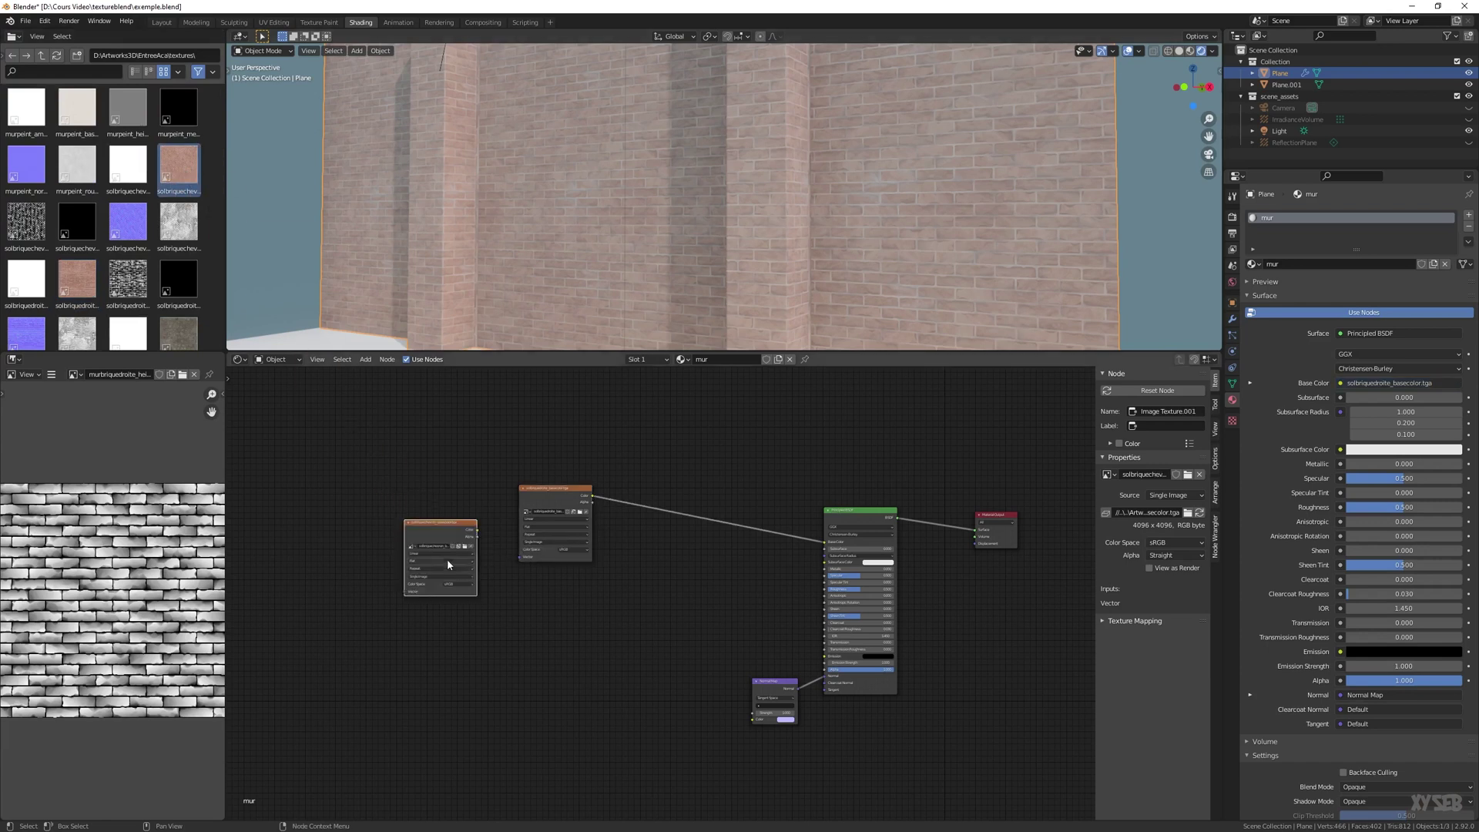
Delete both floor-brick Image Texture nodes from the mur material
{"action": "left_click", "coordinate": [556, 497]}
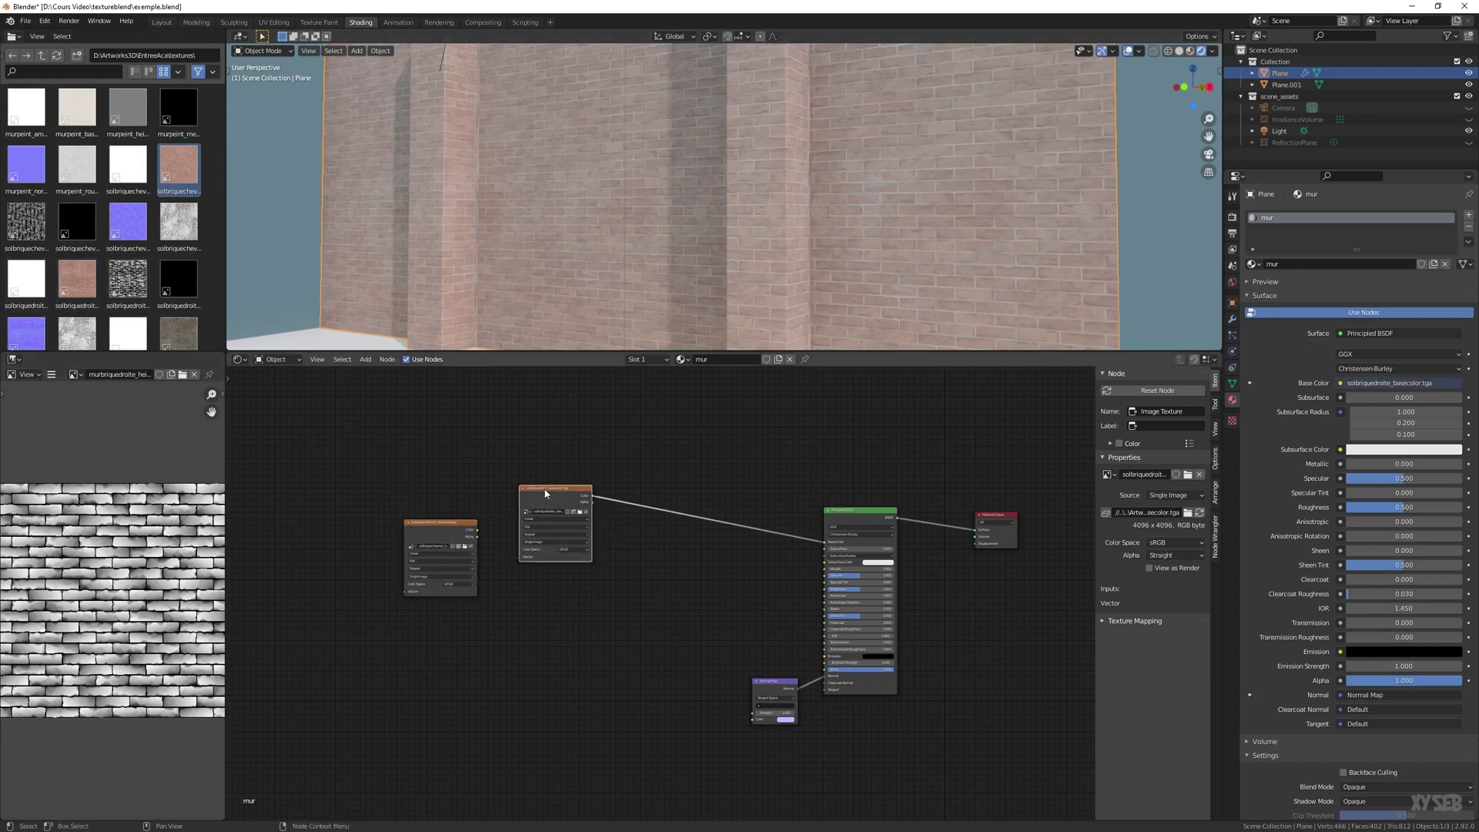
{"action": "key", "text": "x"}
{"action": "left_click", "coordinate": [440, 540]}
{"action": "key", "text": "x"}
Add the murbriquedroite and murbriquedroiteold base color textures to the mur material and stack the two nodes
{"action": "scroll", "coordinate": [83, 252], "scroll_direction": "down", "scroll_amount": 2}
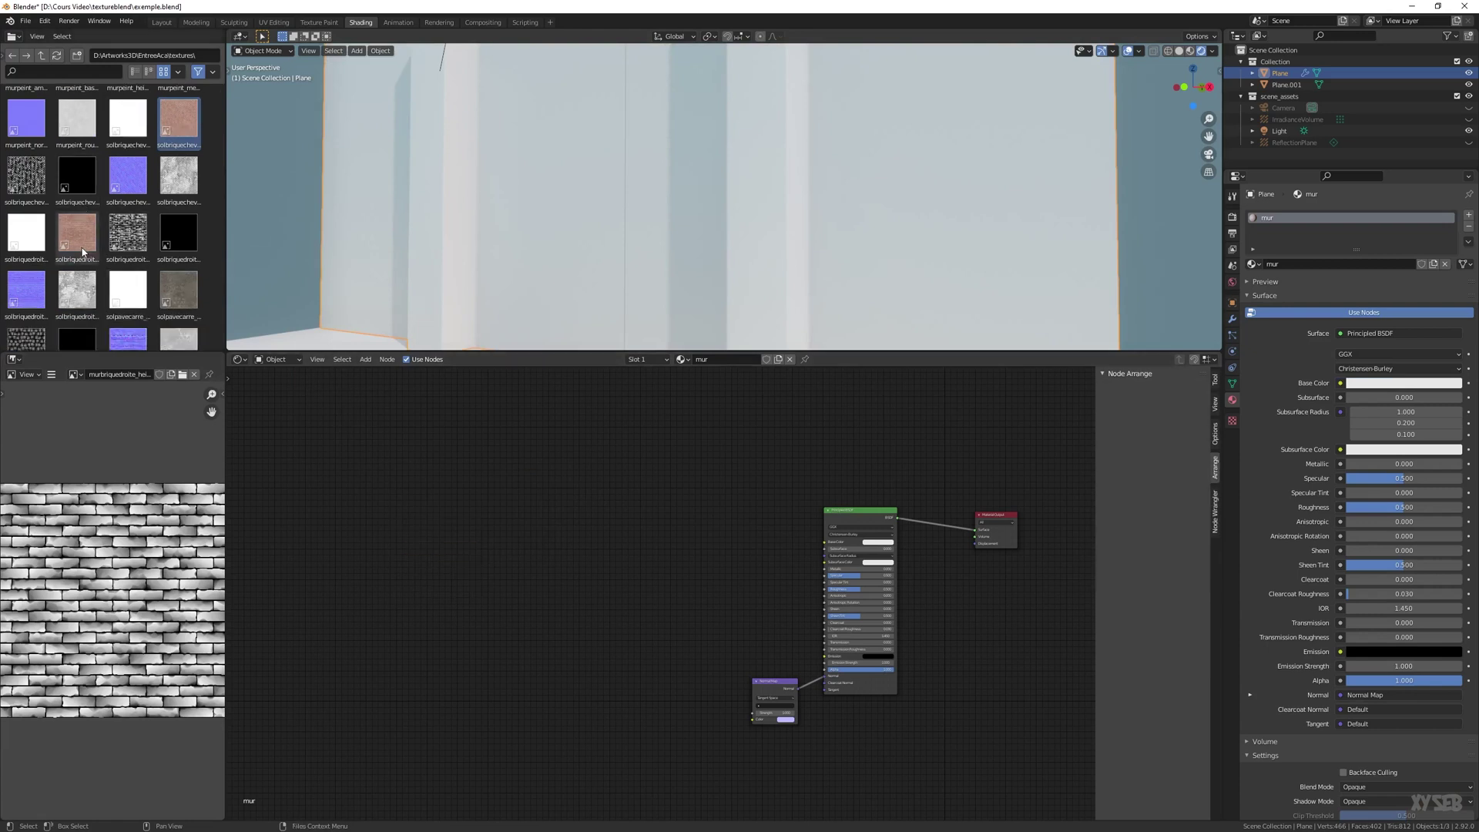
{"action": "scroll", "coordinate": [82, 252], "scroll_direction": "down", "scroll_amount": 3}
{"action": "scroll", "coordinate": [151, 277], "scroll_direction": "up", "scroll_amount": 3}
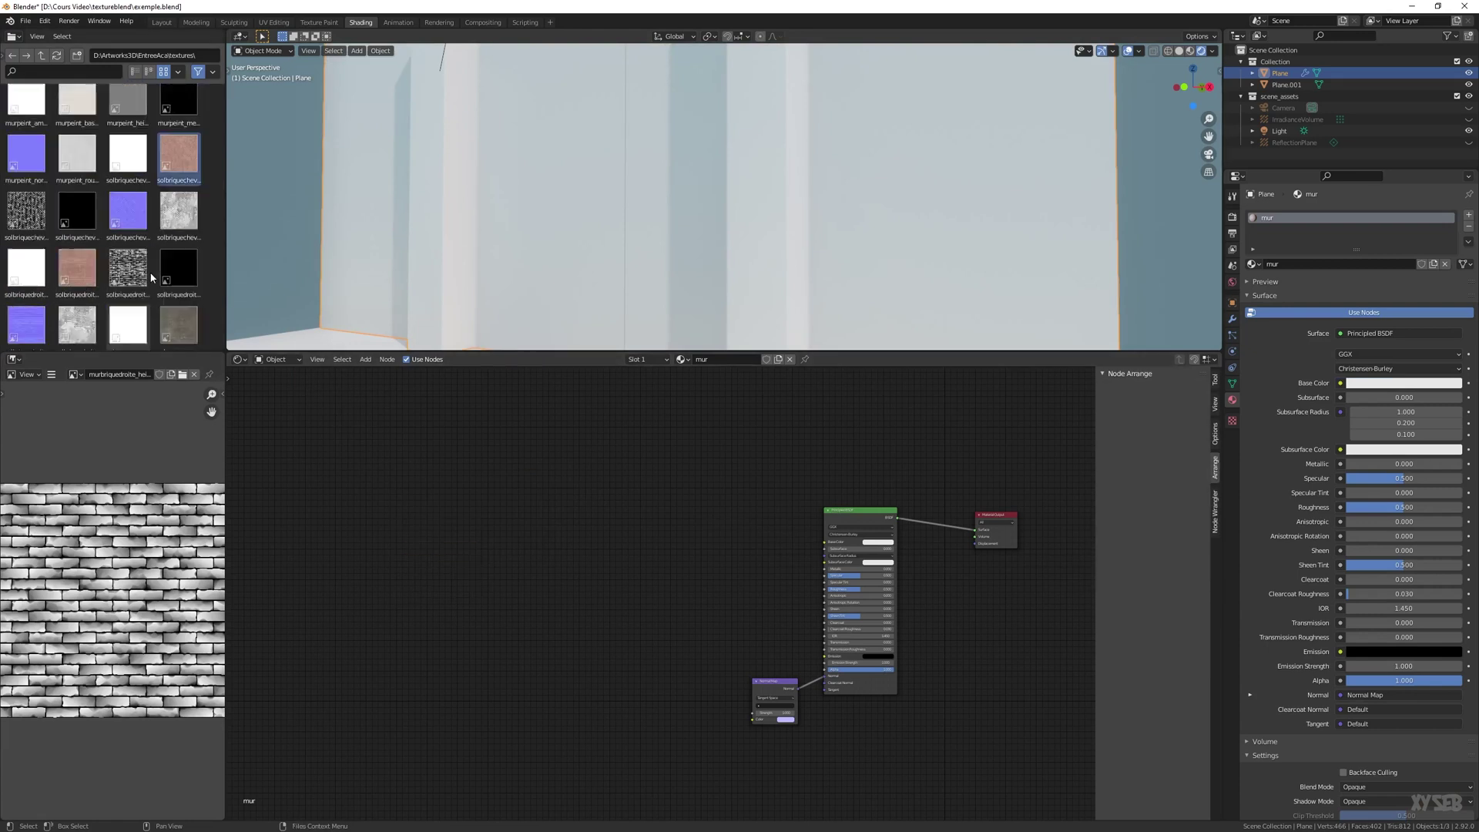
{"action": "scroll", "coordinate": [151, 277], "scroll_direction": "down", "scroll_amount": 5}
{"action": "left_click_drag", "start_coordinate": [77, 178], "coordinate": [540, 496]}
{"action": "left_click_drag", "start_coordinate": [179, 236], "coordinate": [538, 636]}
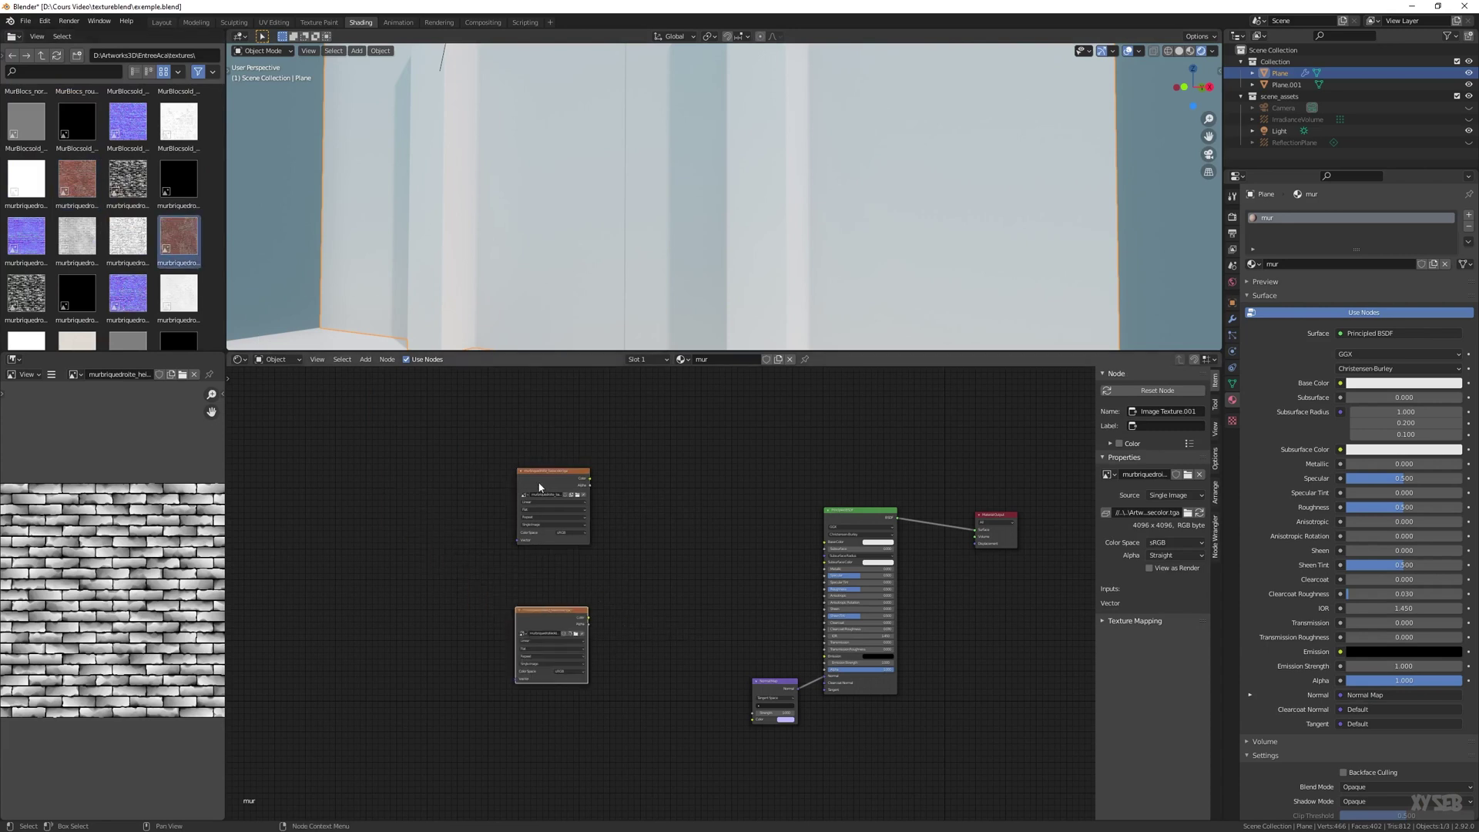
{"action": "left_click_drag", "start_coordinate": [539, 487], "coordinate": [521, 465]}
{"action": "left_click_drag", "start_coordinate": [541, 611], "coordinate": [535, 524]}
Compare both wall-brick textures by linking each in turn to Base Color, leaving murbriquedroiteold linked
{"action": "left_click_drag", "start_coordinate": [572, 458], "coordinate": [825, 542]}
{"action": "left_click_drag", "start_coordinate": [580, 531], "coordinate": [825, 544]}
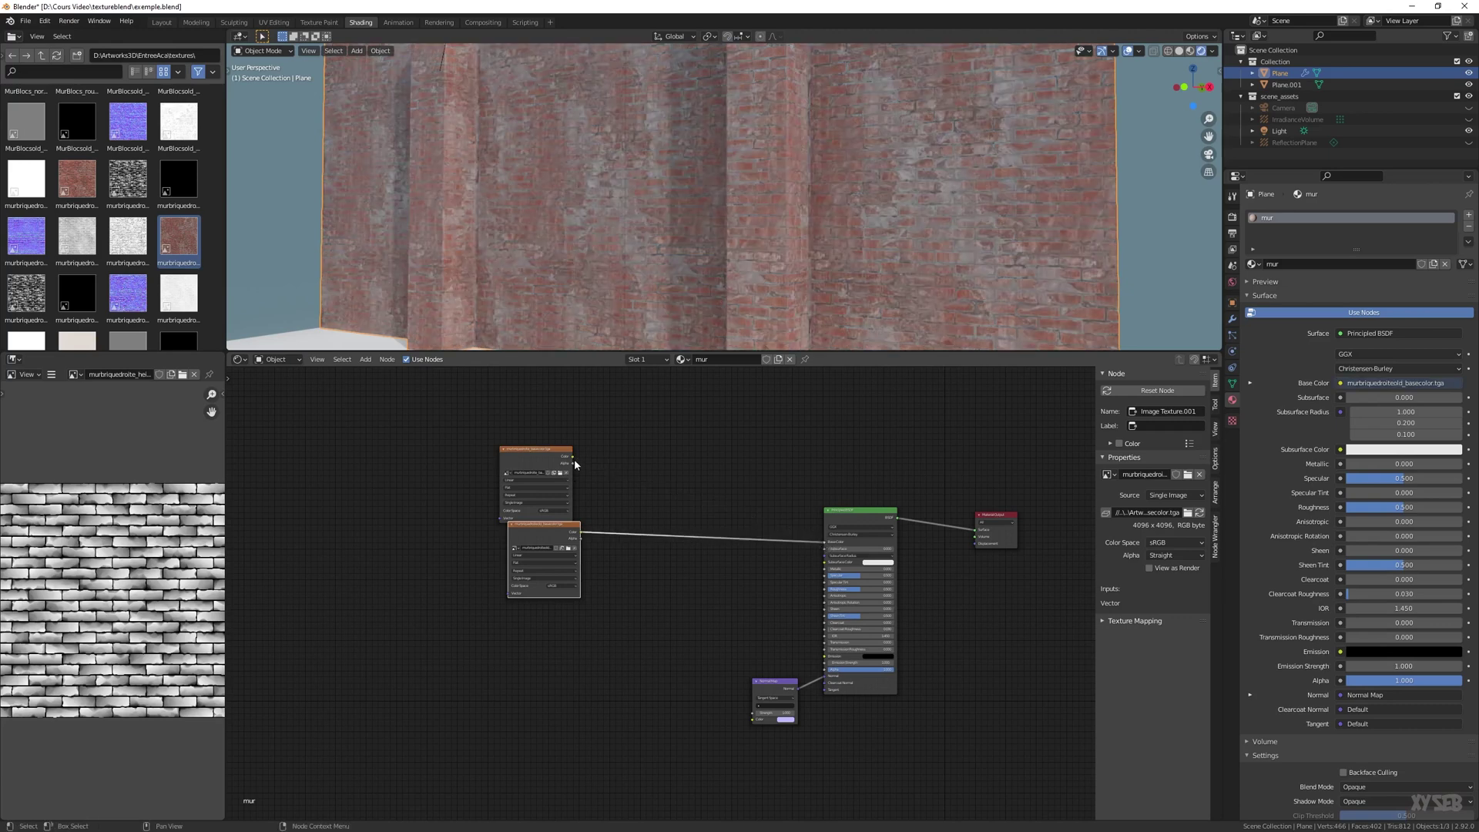
{"action": "left_click_drag", "start_coordinate": [573, 458], "coordinate": [825, 542]}
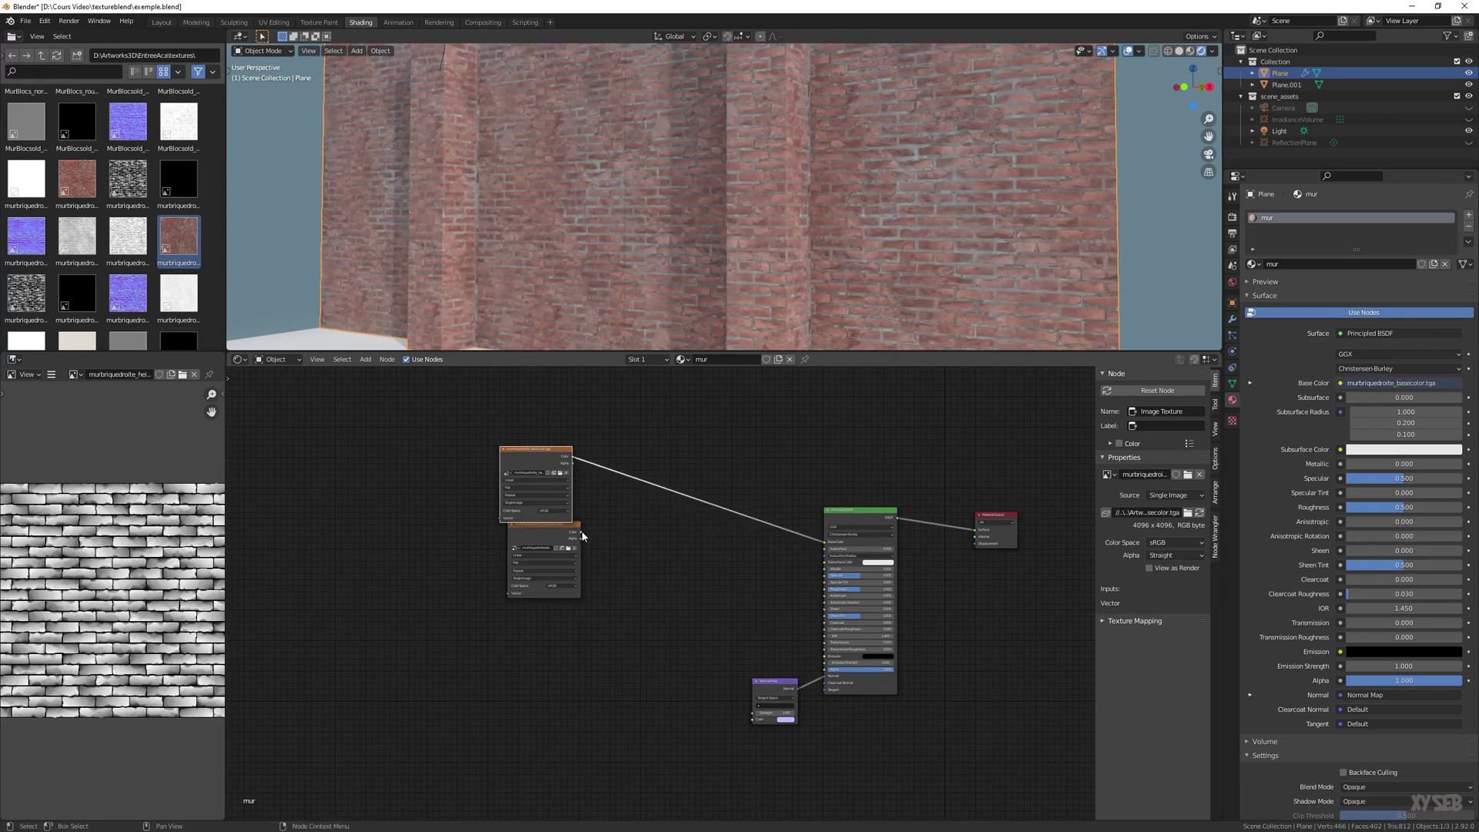
{"action": "left_click_drag", "start_coordinate": [580, 533], "coordinate": [826, 543]}
Space the two wall-brick Image Texture nodes apart vertically in the node tree
{"action": "left_click_drag", "start_coordinate": [516, 466], "coordinate": [527, 455]}
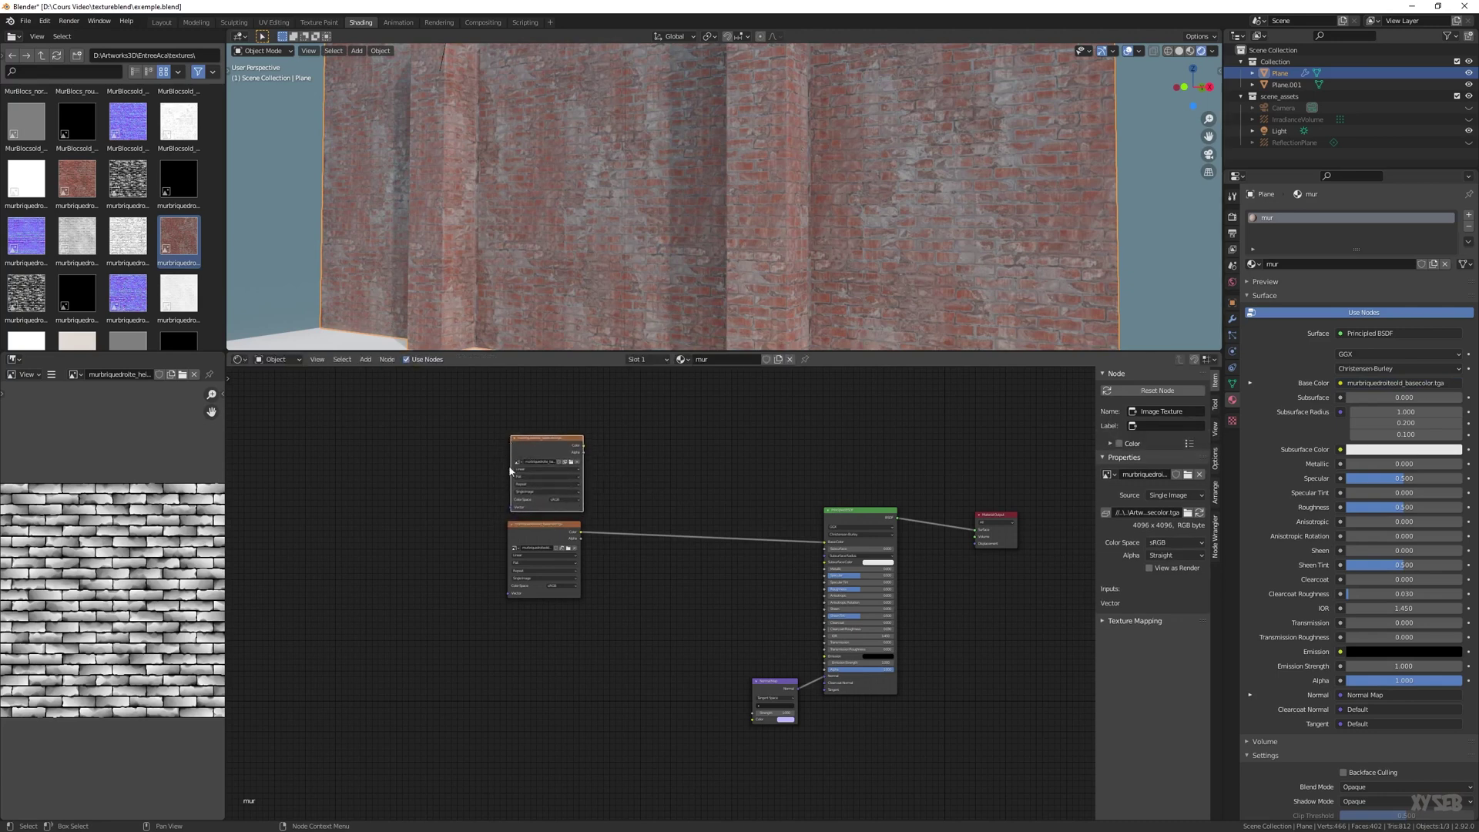
{"action": "left_click_drag", "start_coordinate": [559, 453], "coordinate": [555, 448]}
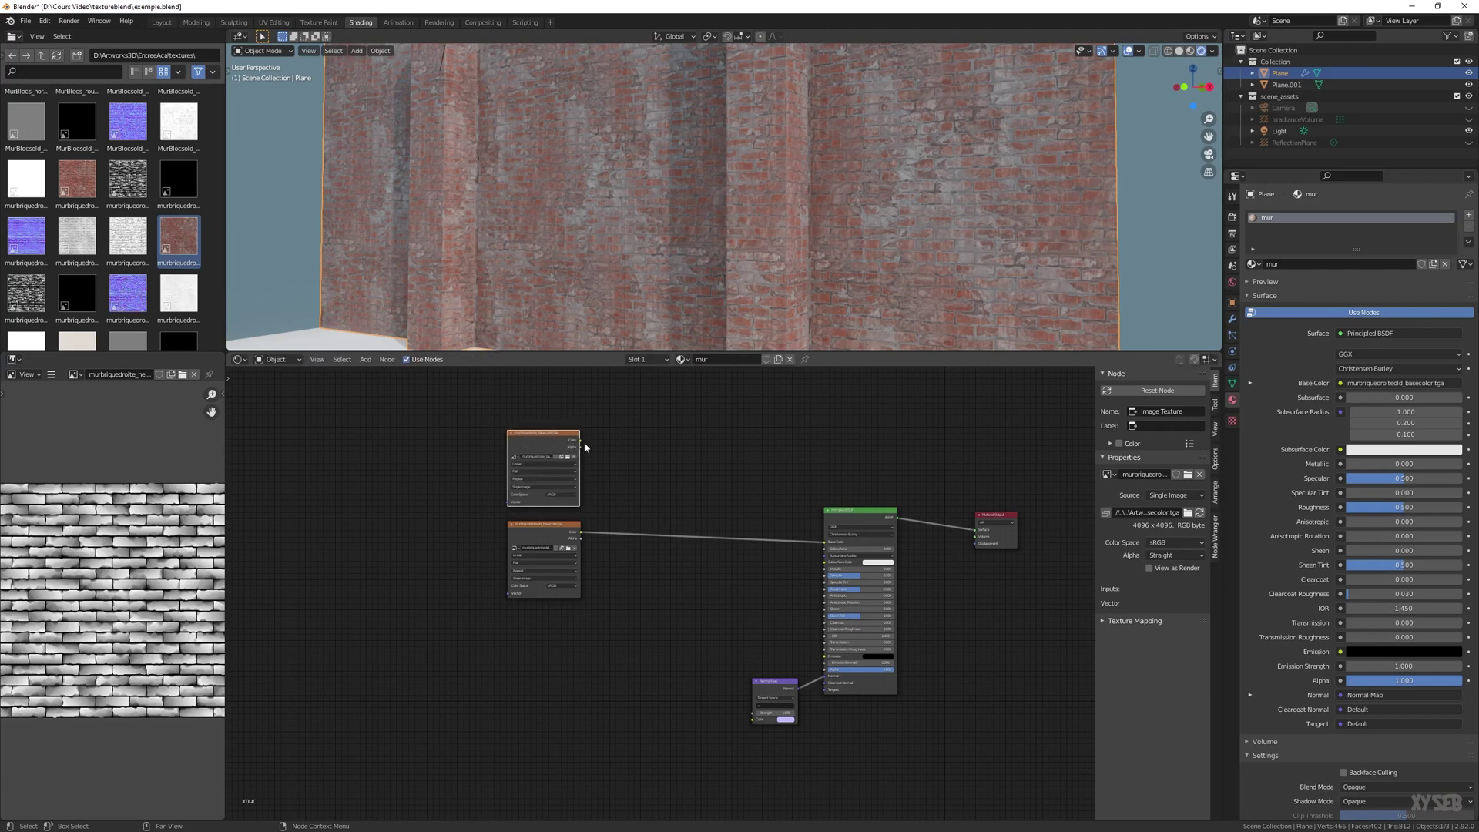
{"action": "mouse_move", "coordinate": [527, 556]}
{"action": "left_mouse_down"}
{"action": "mouse_move", "coordinate": [555, 599]}
{"action": "mouse_move", "coordinate": [534, 565]}
{"action": "left_mouse_up"}
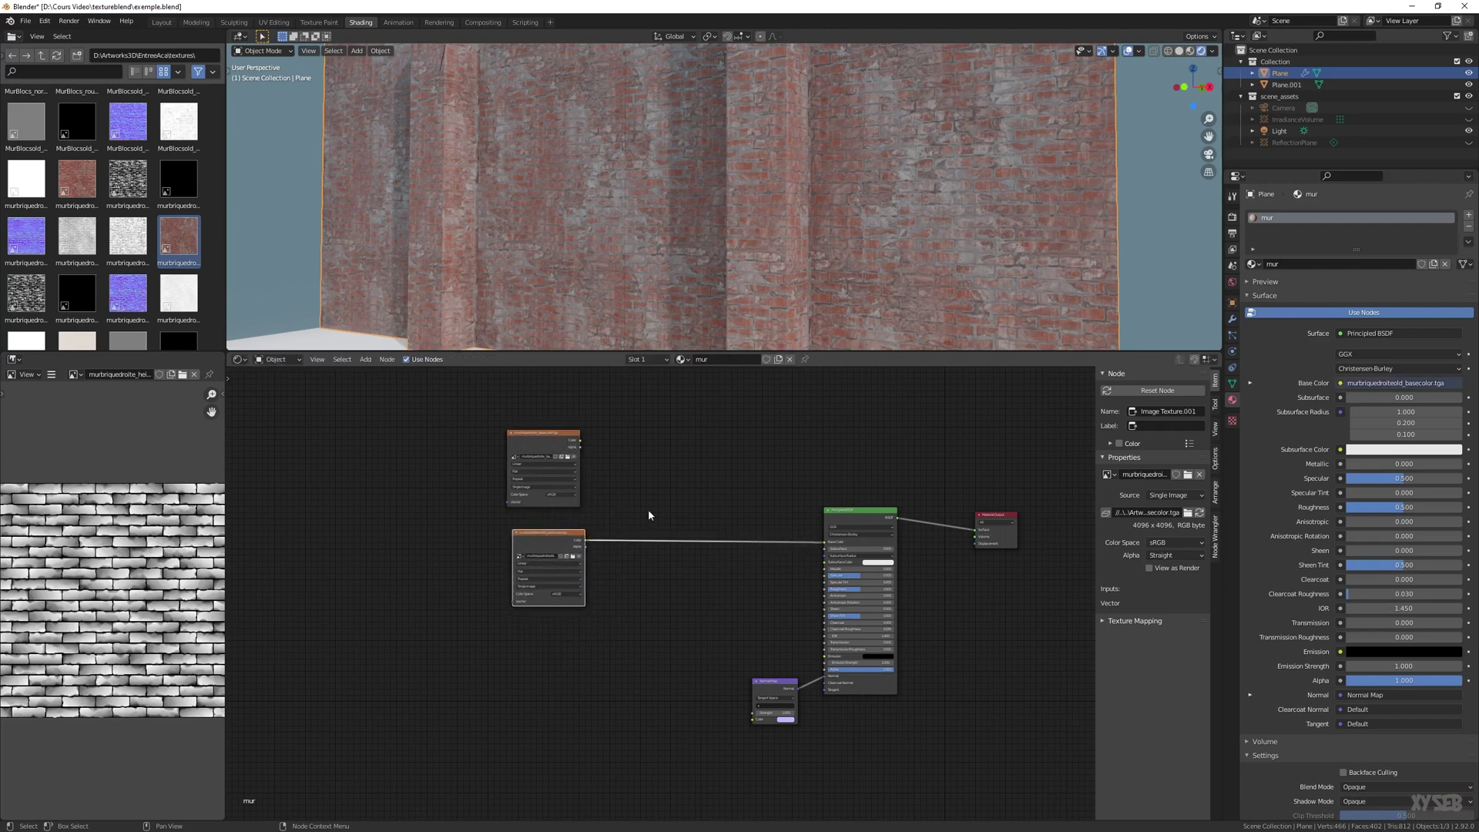
Insert a MixRGB node before Base Color and feed murbriquedroite into Color1 and murbriquedroiteold into Color2
{"action": "key", "text": "shift+a"}
{"action": "mouse_move", "coordinate": [628, 499]}
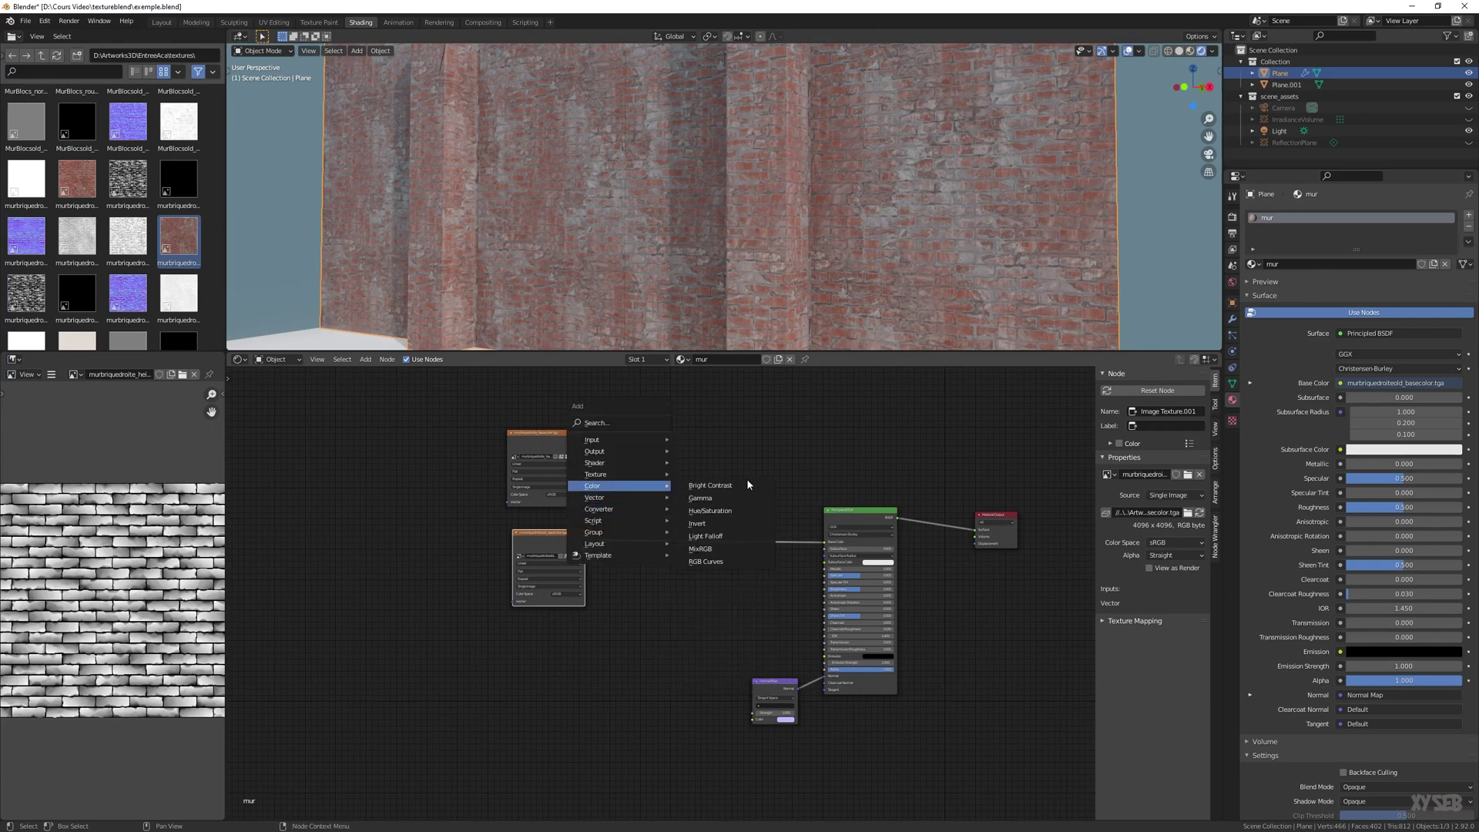
{"action": "left_click", "coordinate": [700, 549]}
{"action": "left_click", "coordinate": [648, 494]}
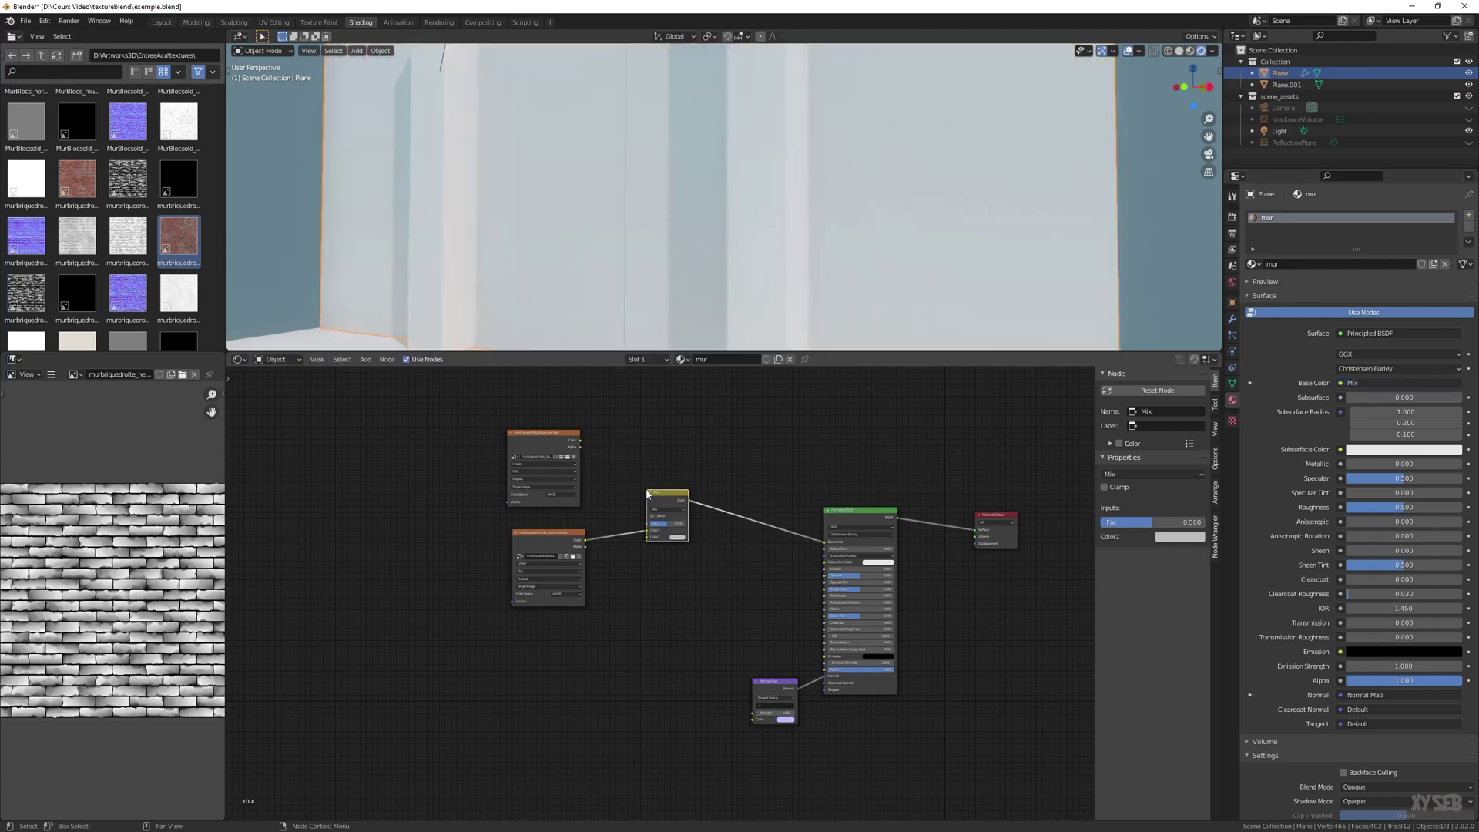
{"action": "left_click_drag", "start_coordinate": [580, 443], "coordinate": [647, 539]}
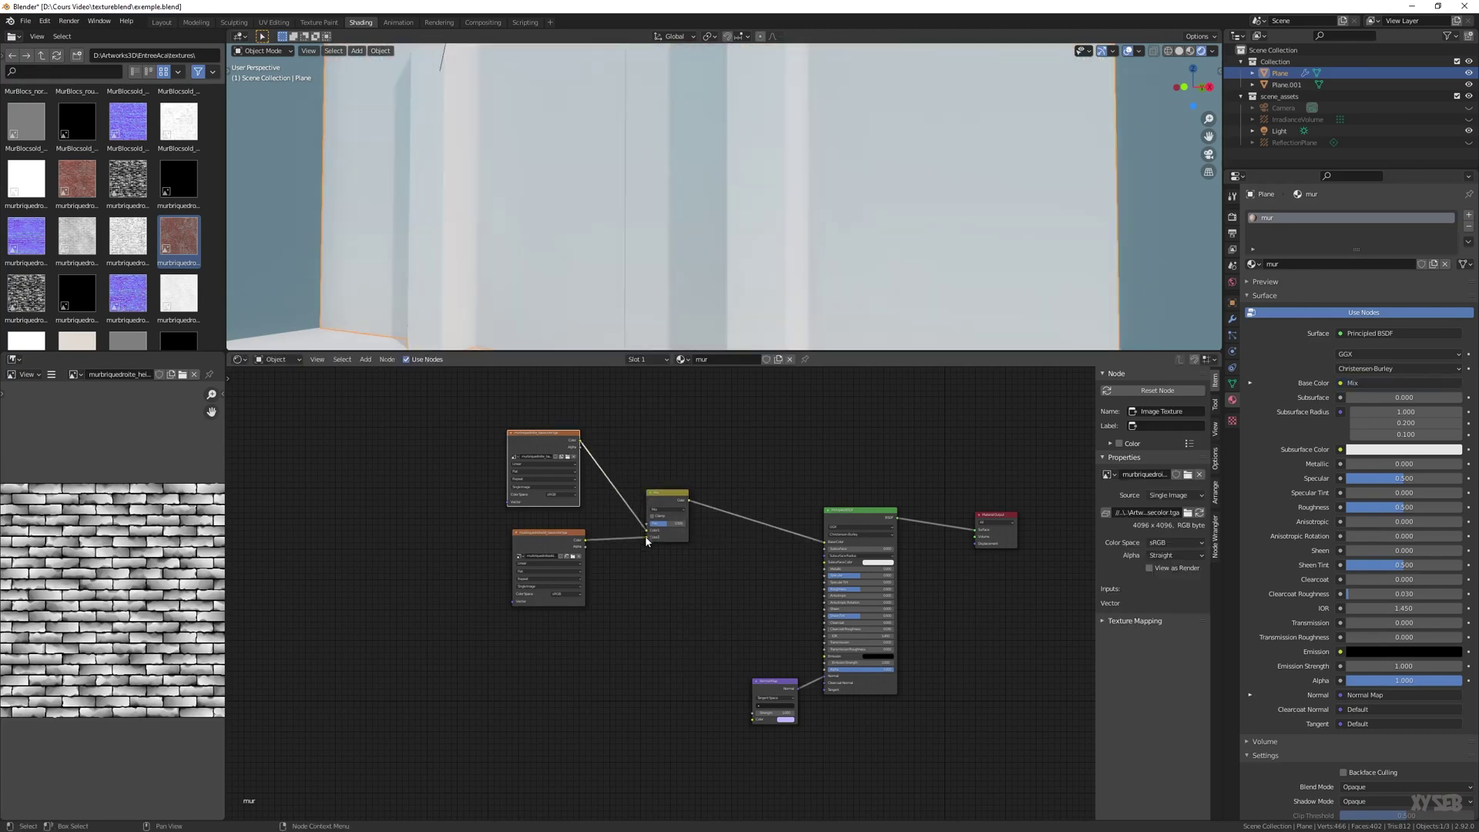
Move the two texture nodes closer to the Mix node and set its factor to 0.475
{"action": "mouse_move", "coordinate": [554, 448]}
{"action": "left_mouse_down"}
{"action": "mouse_move", "coordinate": [571, 454]}
{"action": "mouse_move", "coordinate": [573, 493]}
{"action": "left_mouse_up"}
{"action": "left_click", "coordinate": [563, 541], "text": "shift"}
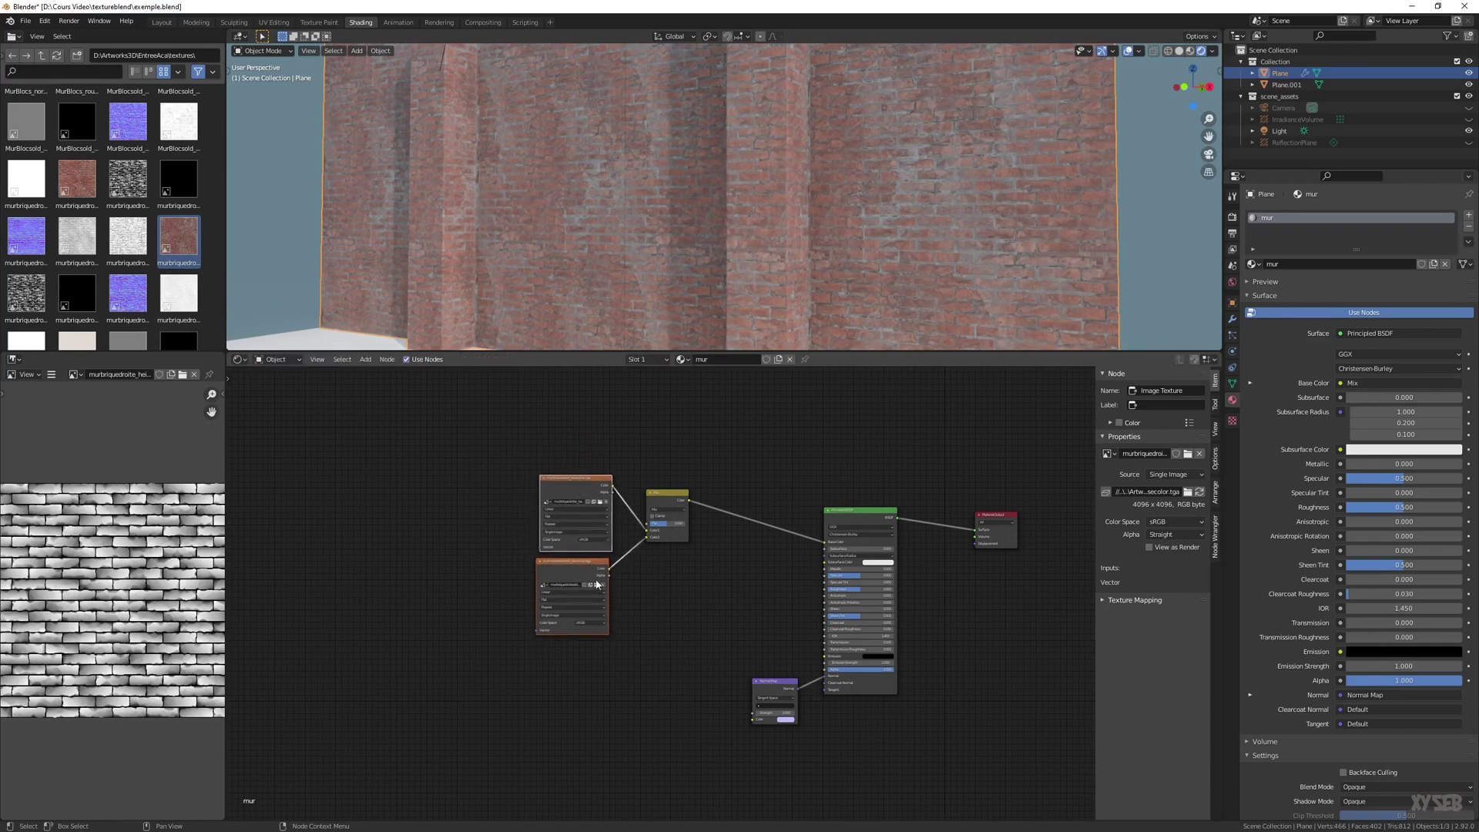
{"action": "left_click_drag", "start_coordinate": [590, 583], "coordinate": [583, 570]}
{"action": "mouse_move", "coordinate": [679, 501]}
{"action": "left_mouse_down"}
{"action": "mouse_move", "coordinate": [693, 551]}
{"action": "mouse_move", "coordinate": [663, 551]}
{"action": "mouse_move", "coordinate": [724, 551]}
{"action": "mouse_move", "coordinate": [648, 547]}
{"action": "mouse_move", "coordinate": [675, 546]}
{"action": "mouse_move", "coordinate": [676, 509]}
{"action": "mouse_move", "coordinate": [660, 524]}
{"action": "mouse_move", "coordinate": [690, 524]}
{"action": "mouse_move", "coordinate": [656, 524]}
{"action": "mouse_move", "coordinate": [679, 525]}
{"action": "left_mouse_up"}
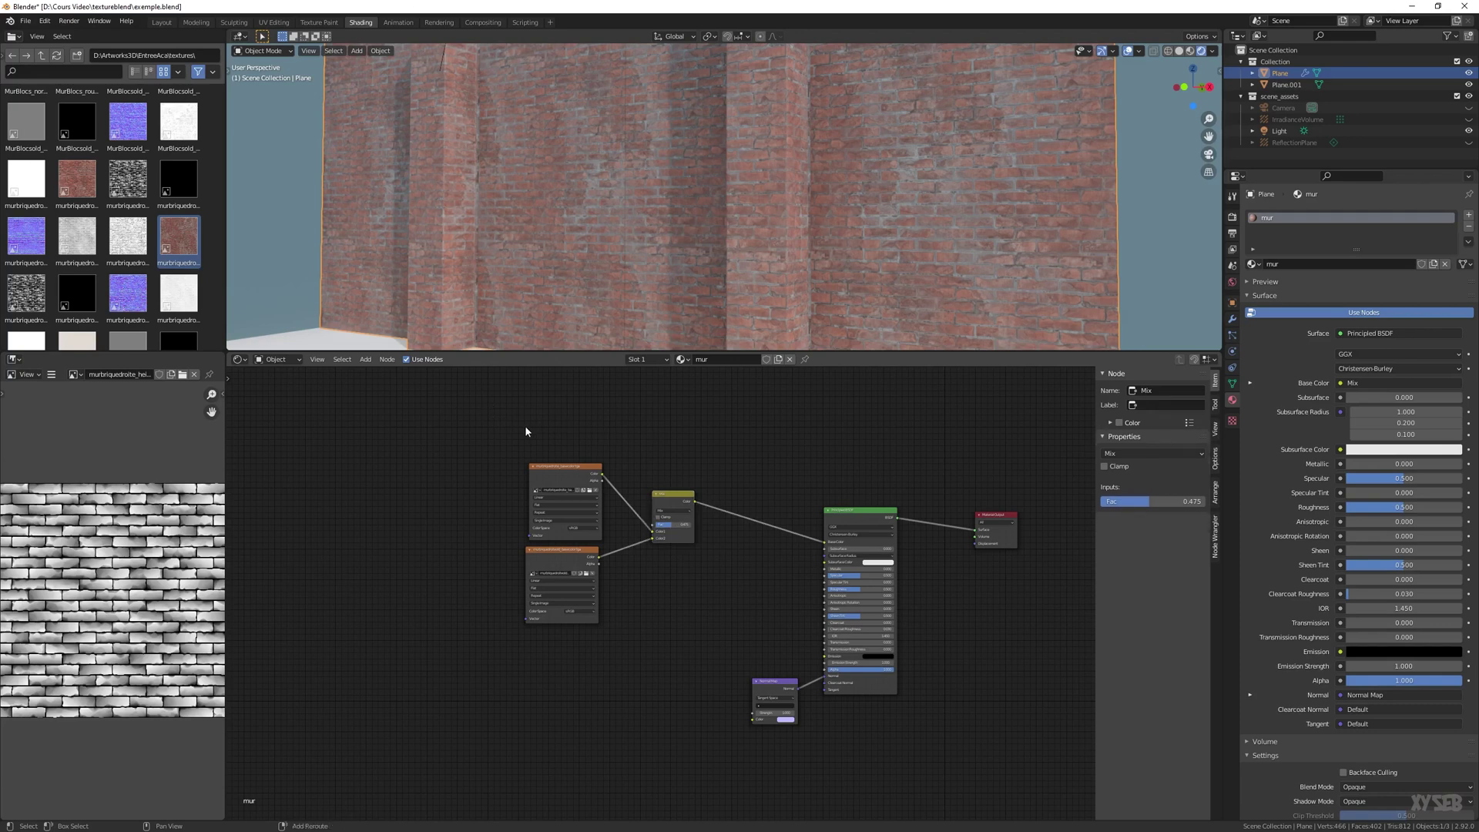
Add a Vertex Color input node and place it above the two wall-brick texture nodes
{"action": "key", "text": "shift+a"}
{"action": "mouse_move", "coordinate": [508, 417]}
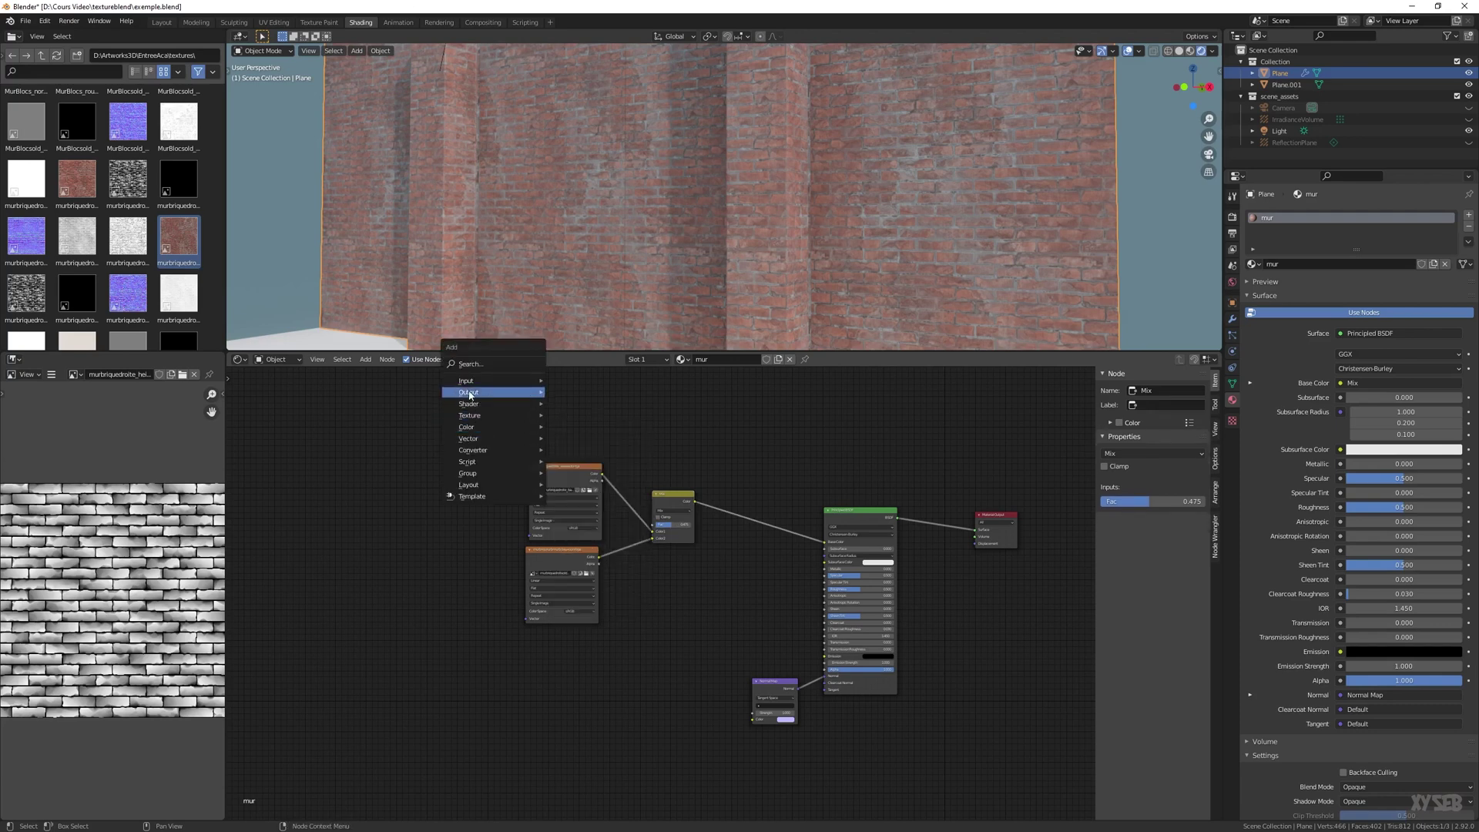
{"action": "mouse_move", "coordinate": [501, 381]}
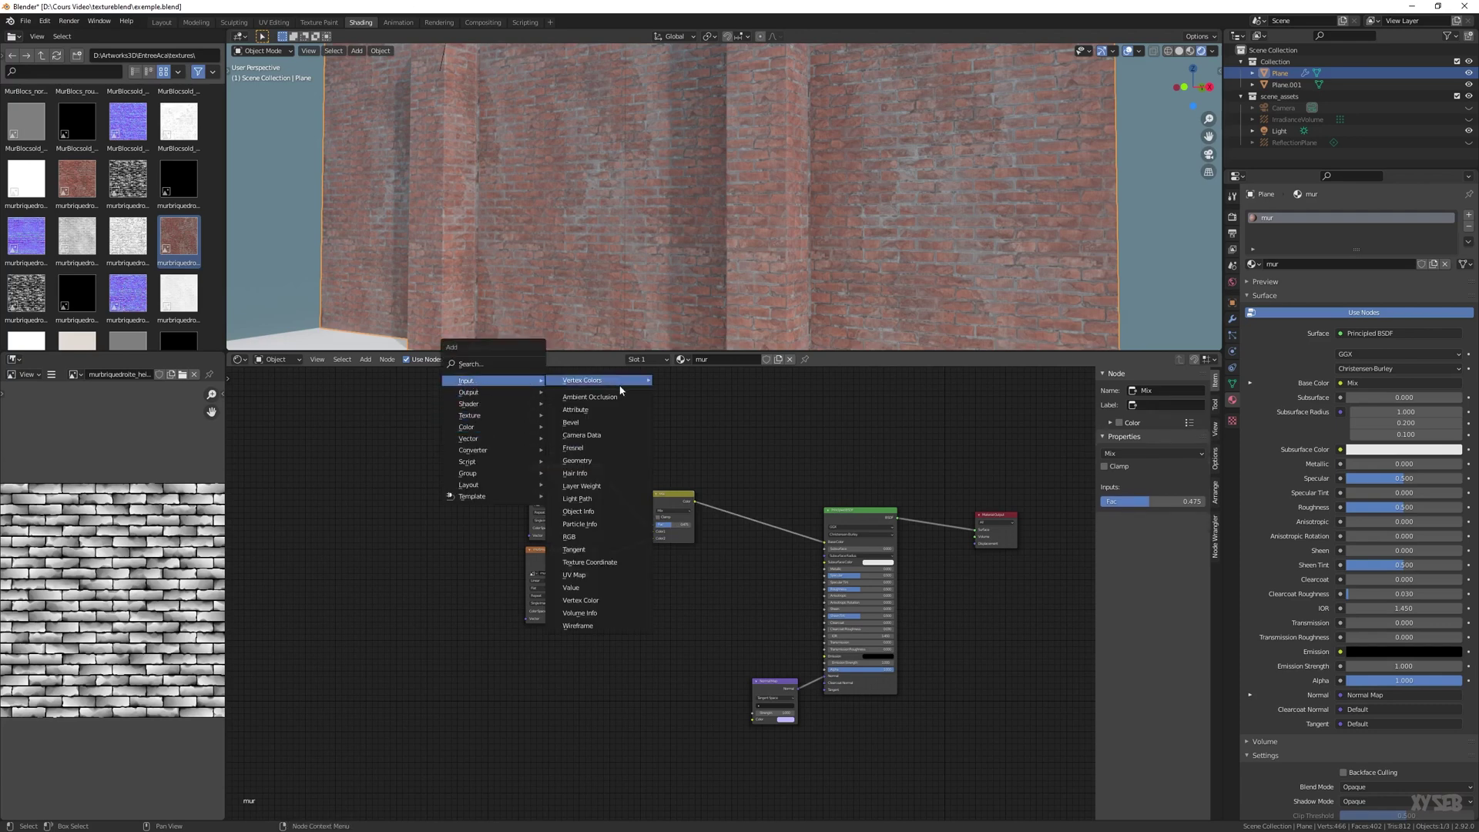
{"action": "left_click", "coordinate": [590, 600]}
{"action": "left_click", "coordinate": [521, 436]}
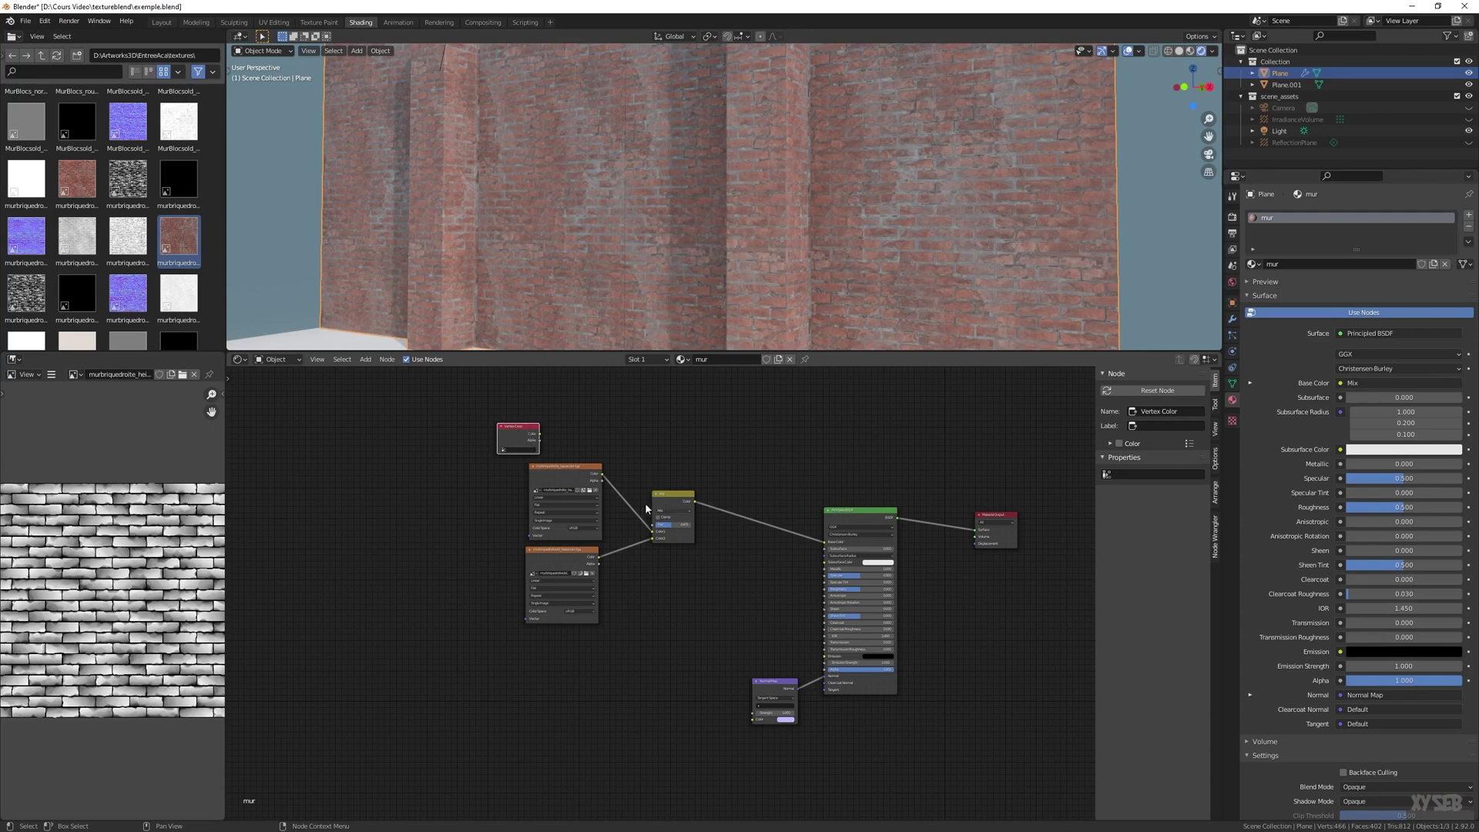
{"action": "left_click_drag", "start_coordinate": [511, 436], "coordinate": [554, 487]}
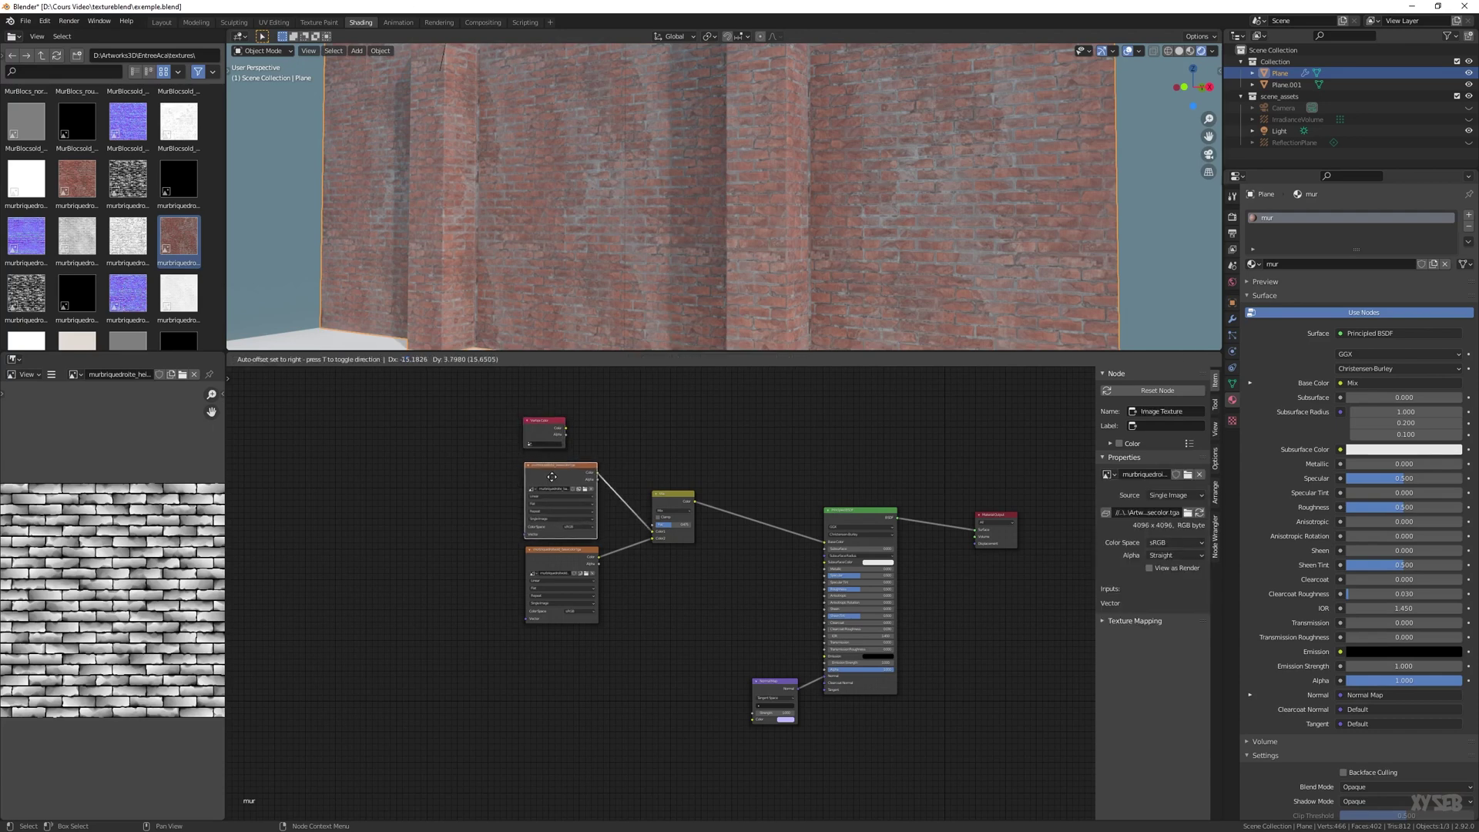
Add a Separate RGB node between the Vertex Color node and the Mix node, with its R output driving the mix factor
{"action": "key", "text": "shift+a"}
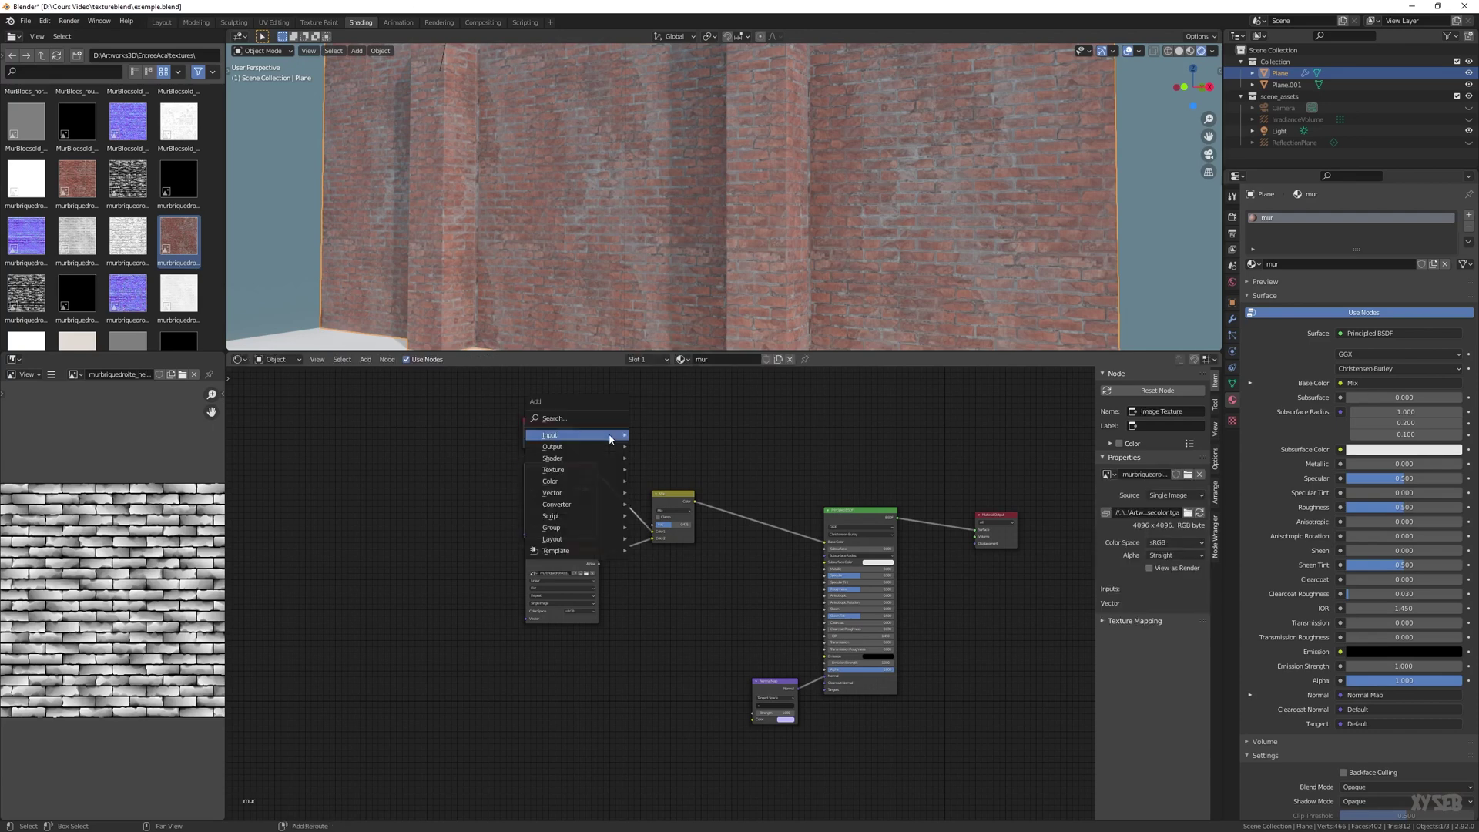
{"action": "mouse_move", "coordinate": [610, 439]}
{"action": "mouse_move", "coordinate": [609, 504]}
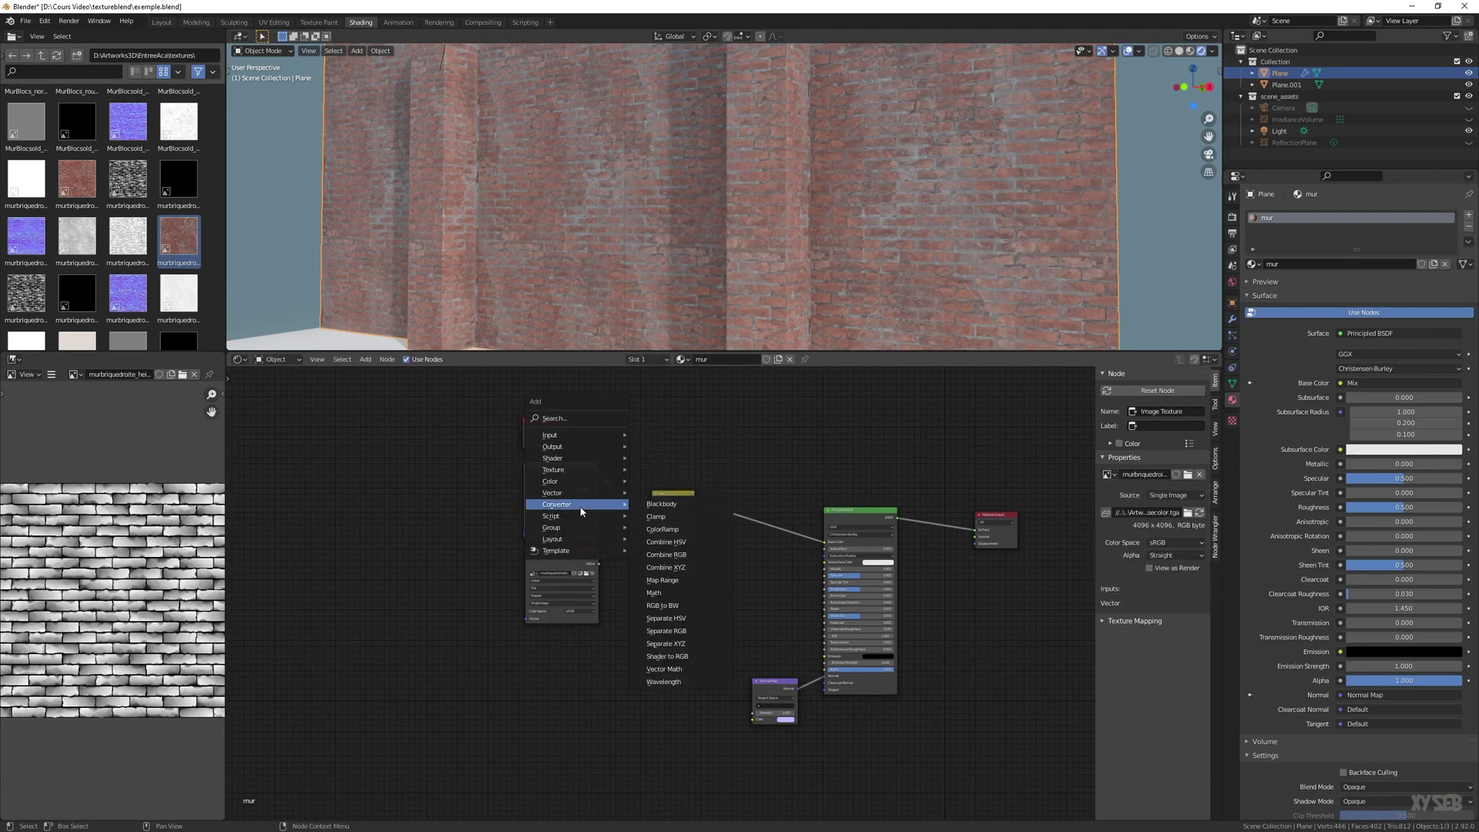
{"action": "left_click", "coordinate": [678, 632]}
{"action": "left_click", "coordinate": [630, 425]}
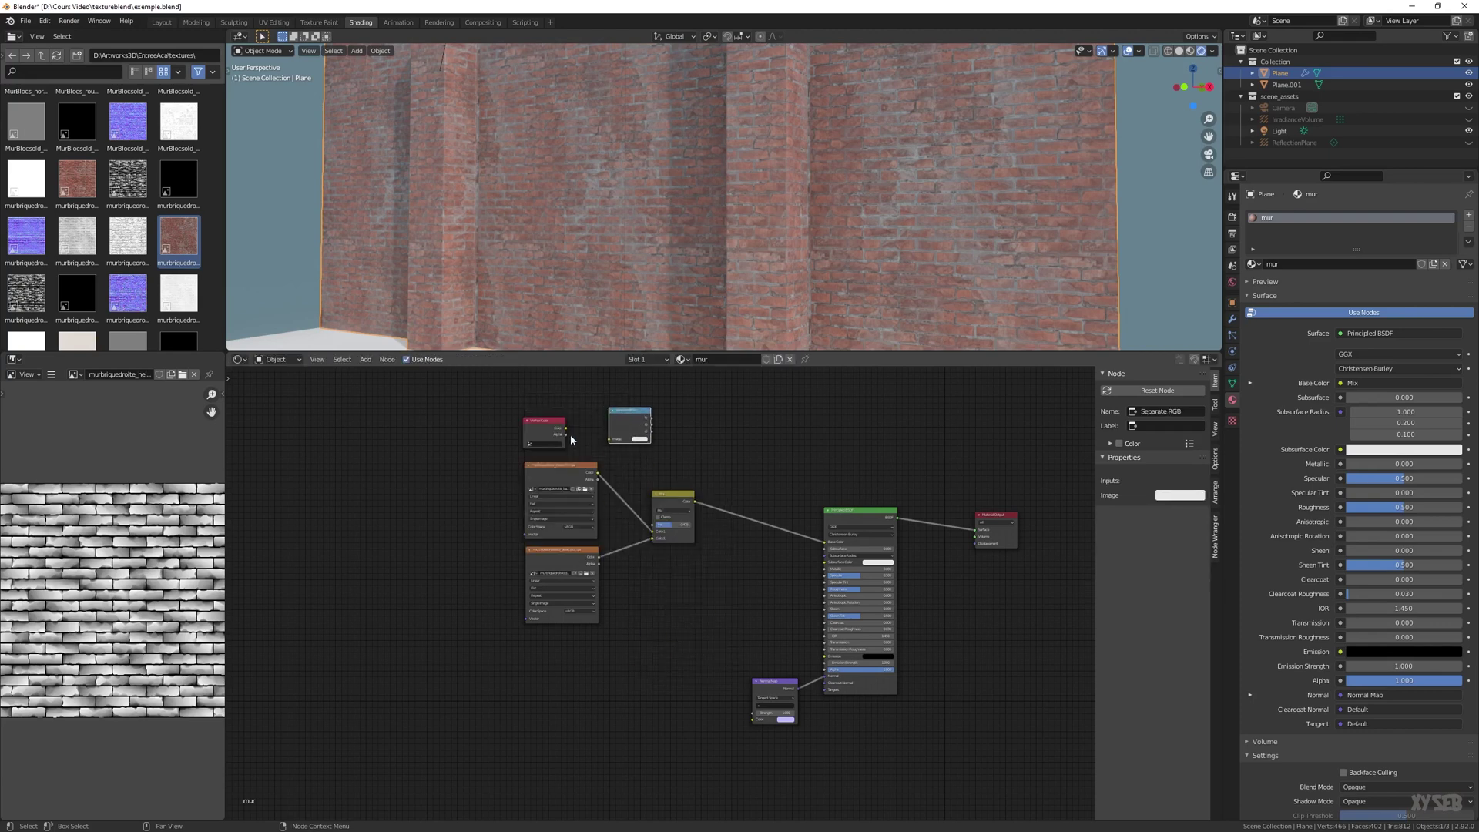
{"action": "left_click_drag", "start_coordinate": [566, 429], "coordinate": [710, 494]}
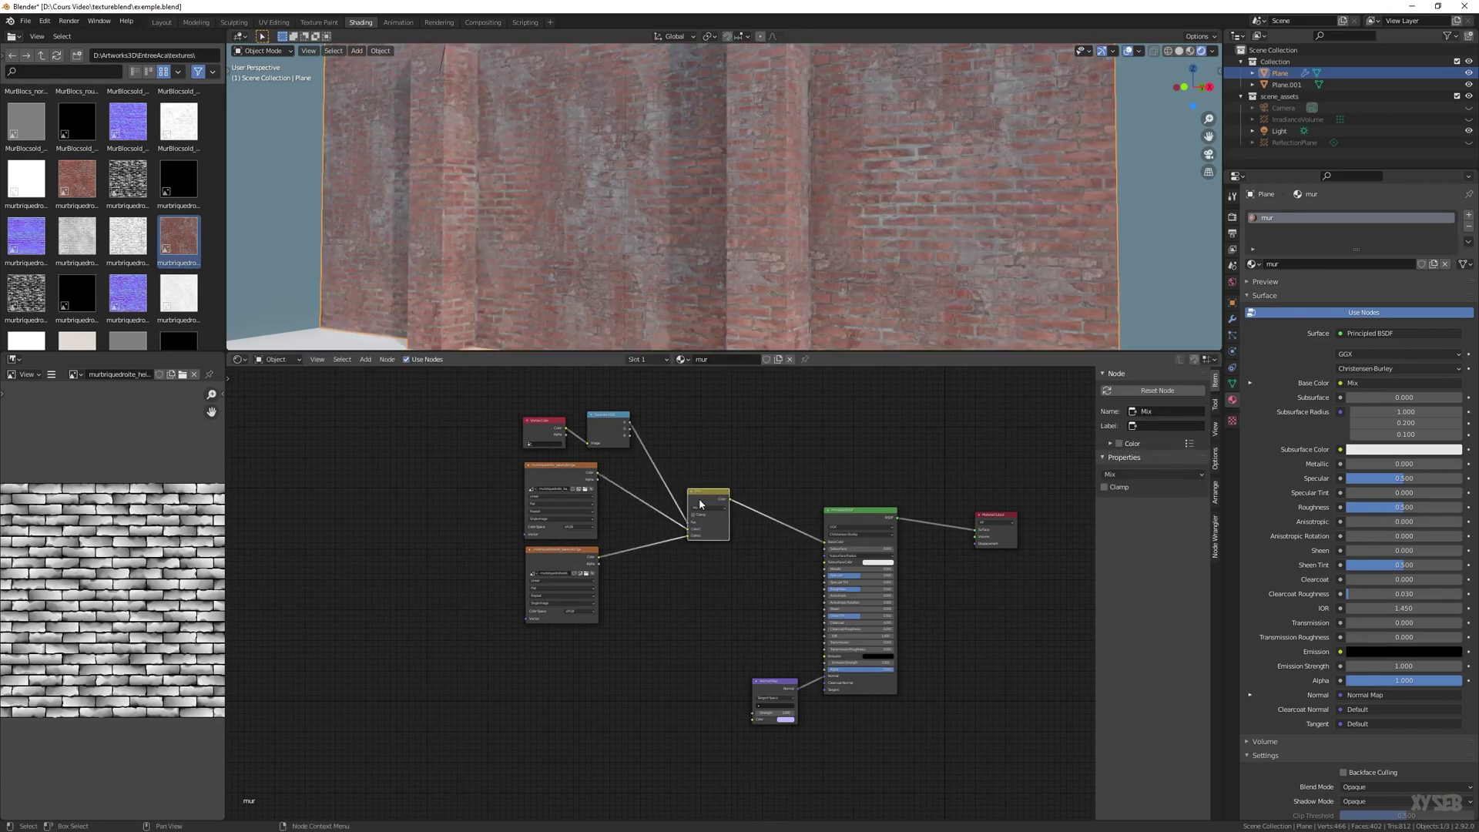
Switch the wall plane to Vertex Paint mode with the whole wall in view
{"action": "scroll", "coordinate": [614, 278], "scroll_direction": "down", "scroll_amount": 4}
{"action": "middle_click_drag", "start_coordinate": [621, 280], "coordinate": [621, 310]}
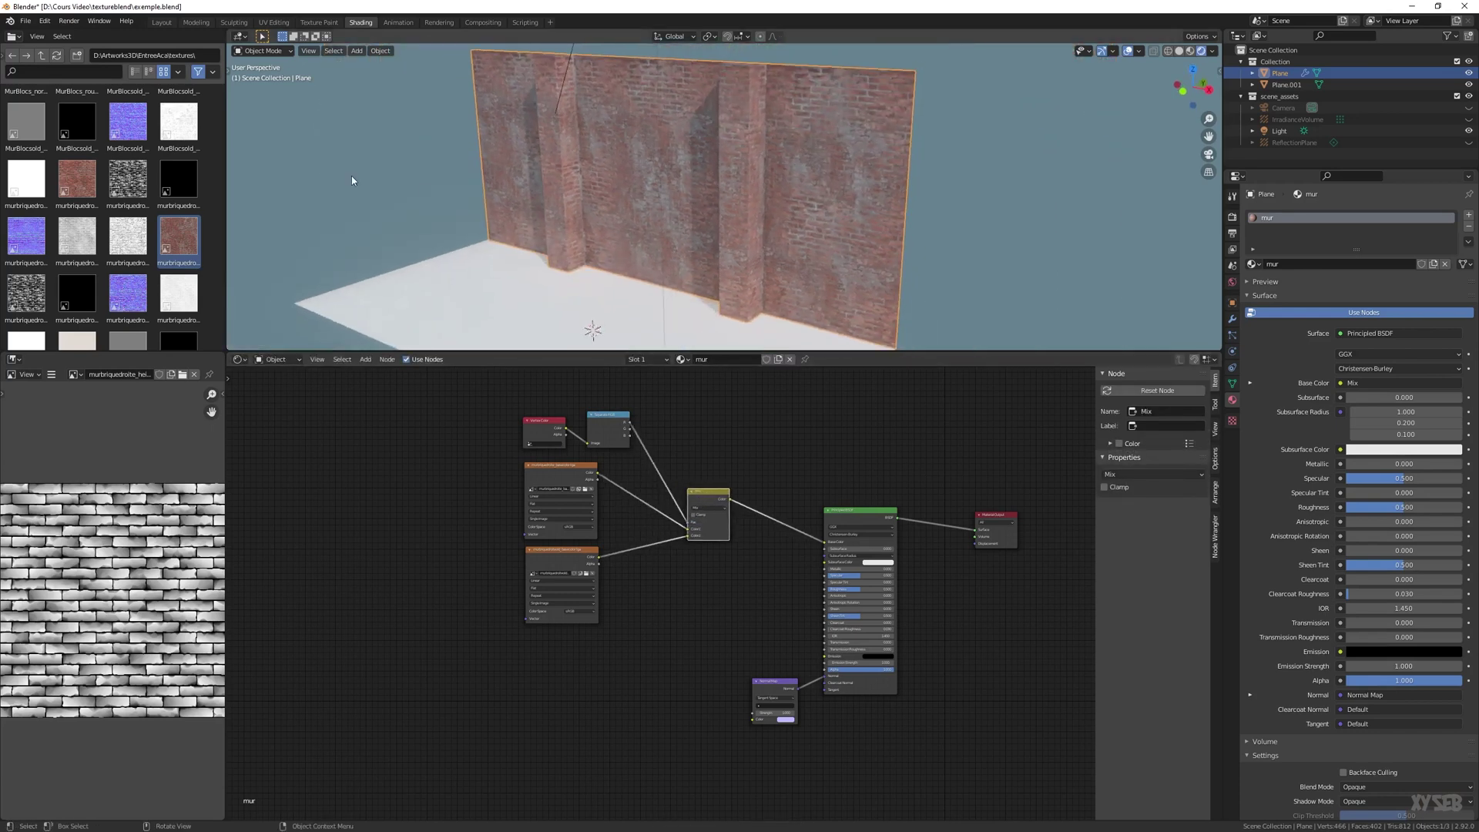
{"action": "left_click", "coordinate": [258, 51]}
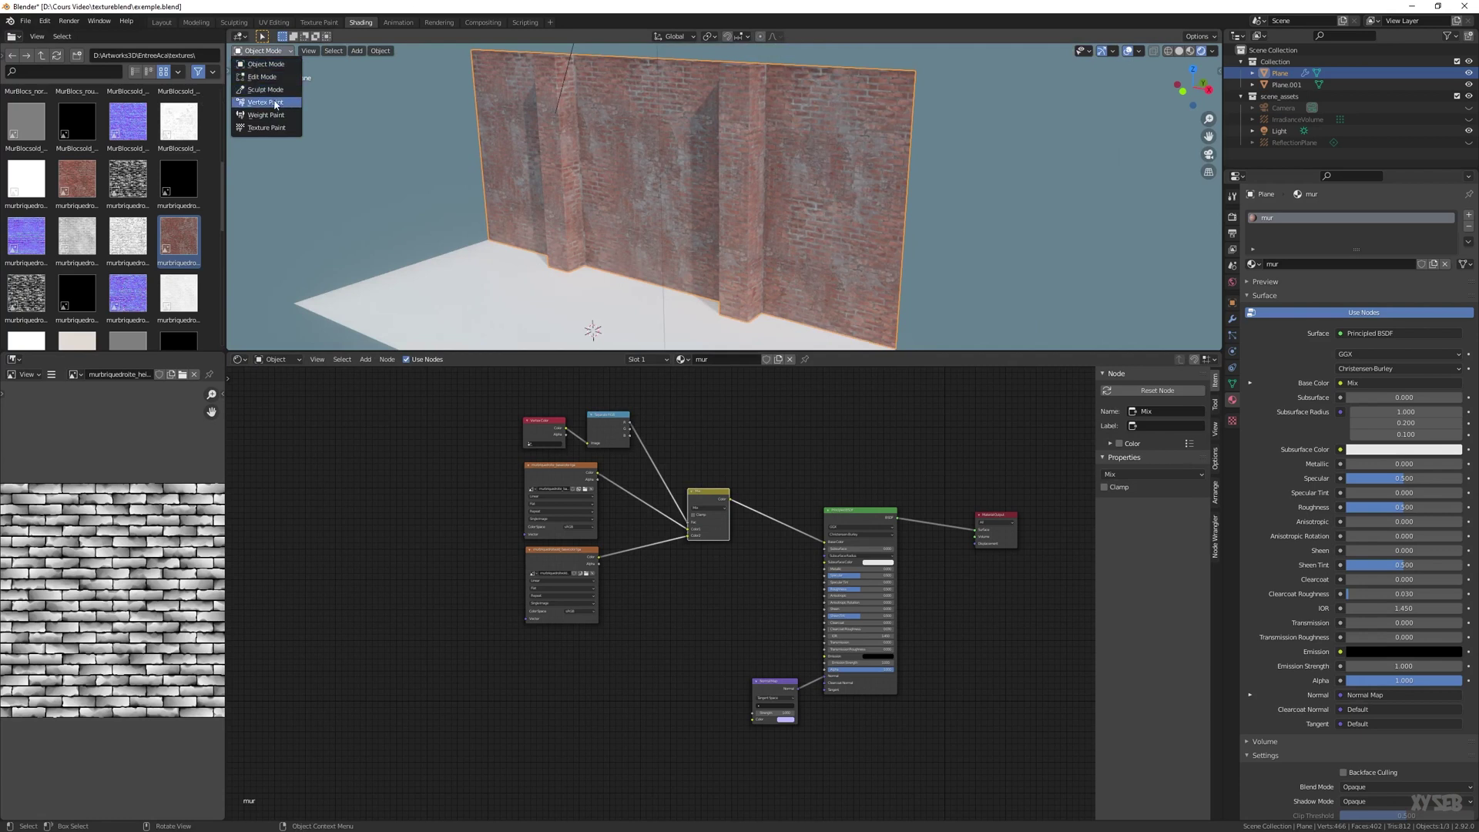
{"action": "left_click", "coordinate": [275, 103]}
{"action": "middle_click_drag", "start_coordinate": [604, 241], "coordinate": [617, 217]}
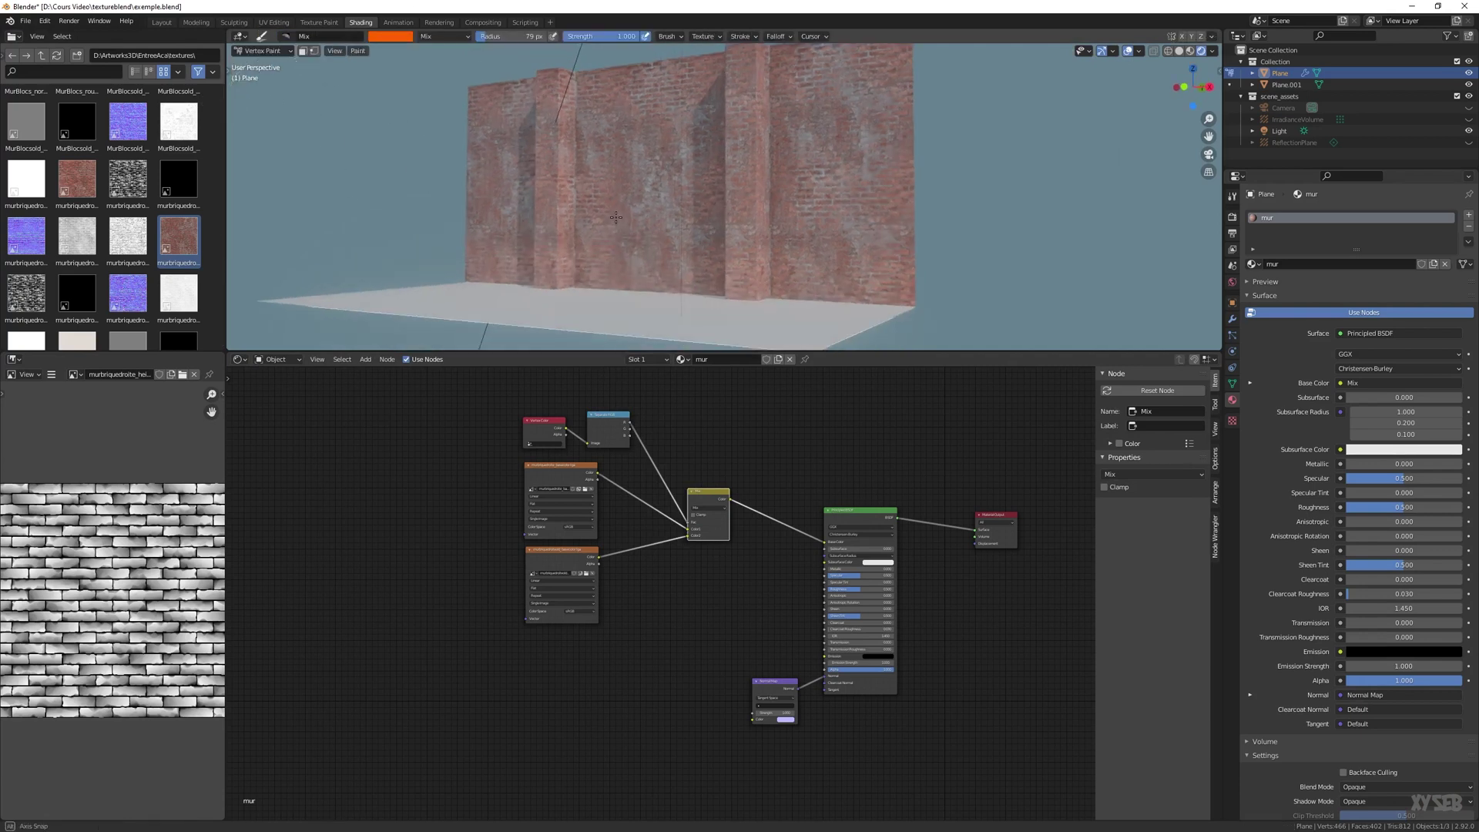
Set the brush color to black and fill all of the wall's vertex colors with it
{"action": "left_click", "coordinate": [391, 36]}
{"action": "left_click_drag", "start_coordinate": [423, 172], "coordinate": [374, 178]}
{"action": "left_click_drag", "start_coordinate": [467, 50], "coordinate": [466, 112]}
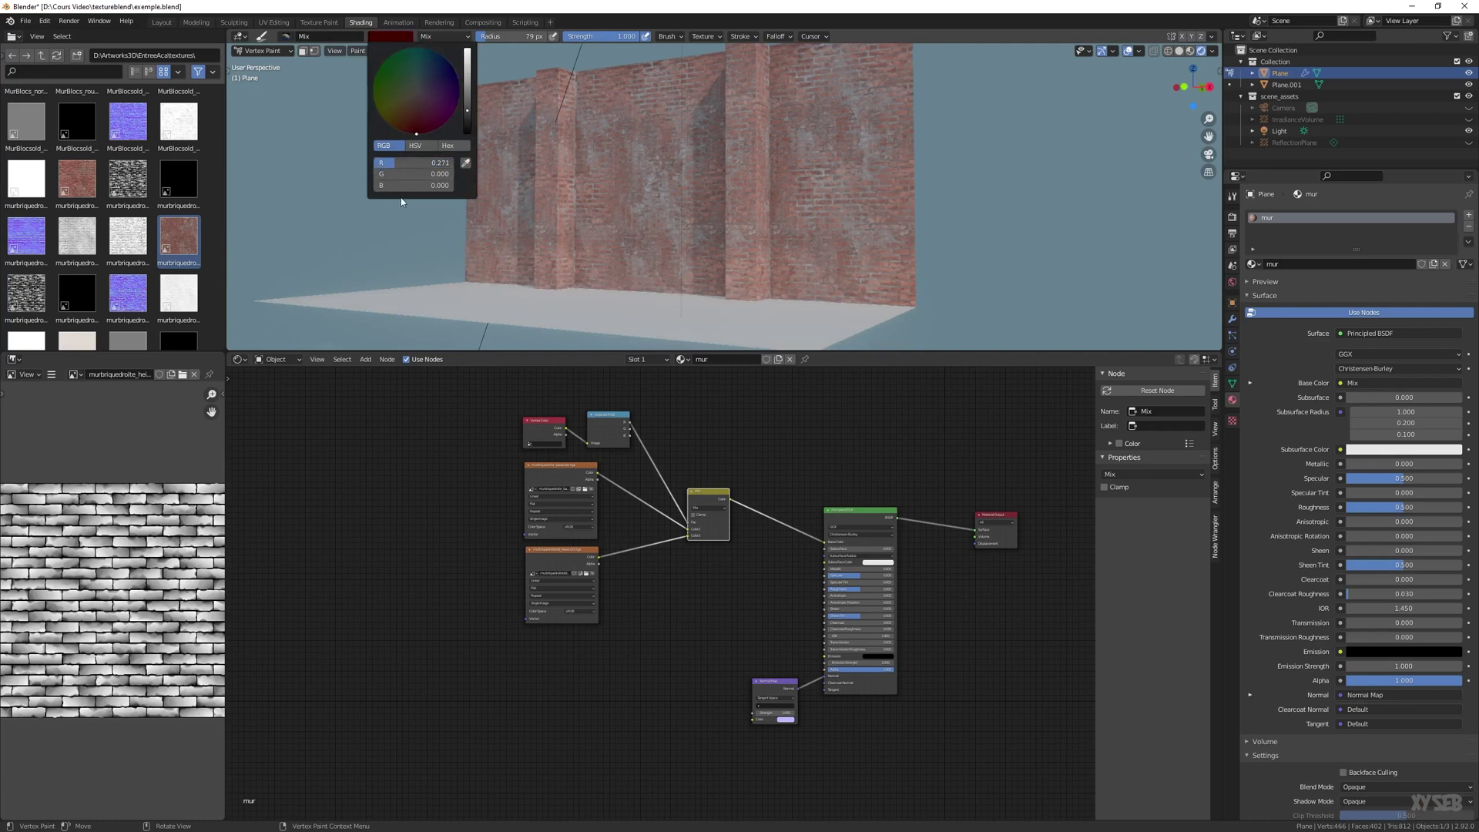
{"action": "left_click_drag", "start_coordinate": [394, 165], "coordinate": [373, 164]}
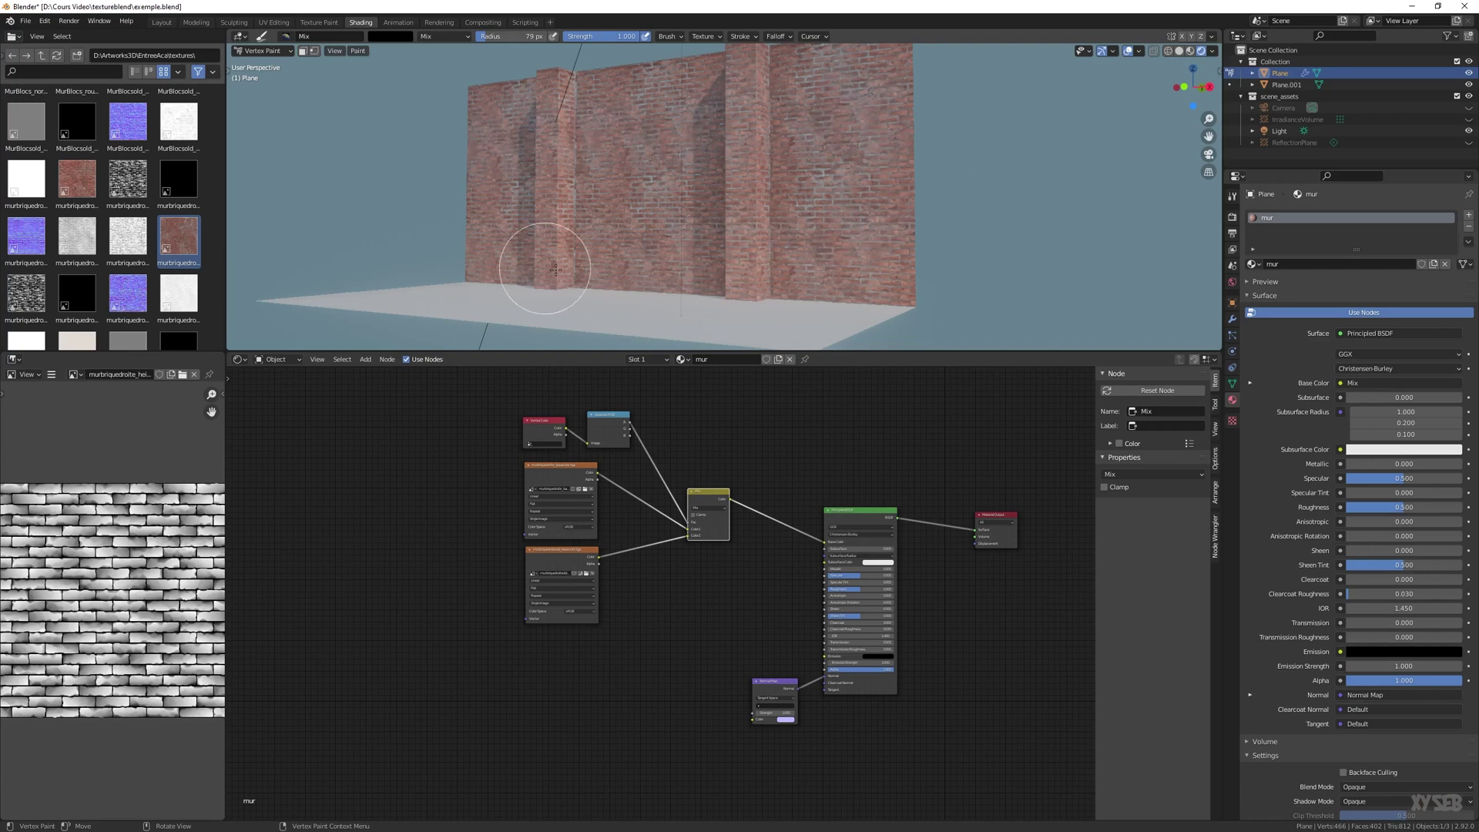
{"action": "left_click", "coordinate": [359, 51]}
{"action": "left_click", "coordinate": [378, 64]}
Set the brush color to pure red and paint bands along the wall's lower and upper edges
{"action": "left_click", "coordinate": [383, 37]}
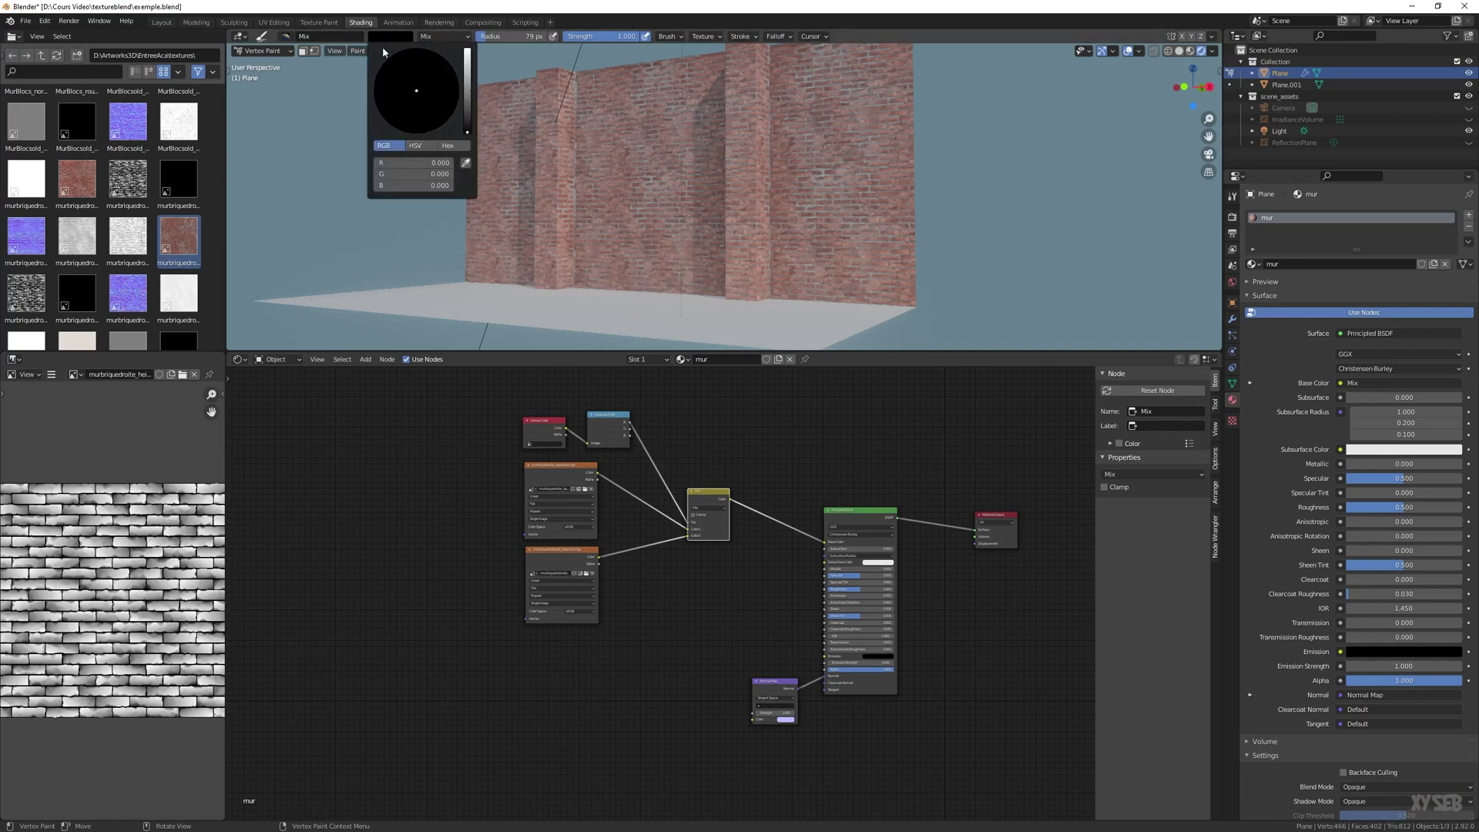
{"action": "left_click_drag", "start_coordinate": [408, 163], "coordinate": [450, 163]}
{"action": "mouse_move", "coordinate": [664, 185]}
{"action": "left_mouse_down"}
{"action": "mouse_move", "coordinate": [859, 231]}
{"action": "mouse_move", "coordinate": [637, 131]}
{"action": "mouse_move", "coordinate": [511, 247]}
{"action": "mouse_move", "coordinate": [419, 234]}
{"action": "left_mouse_up"}
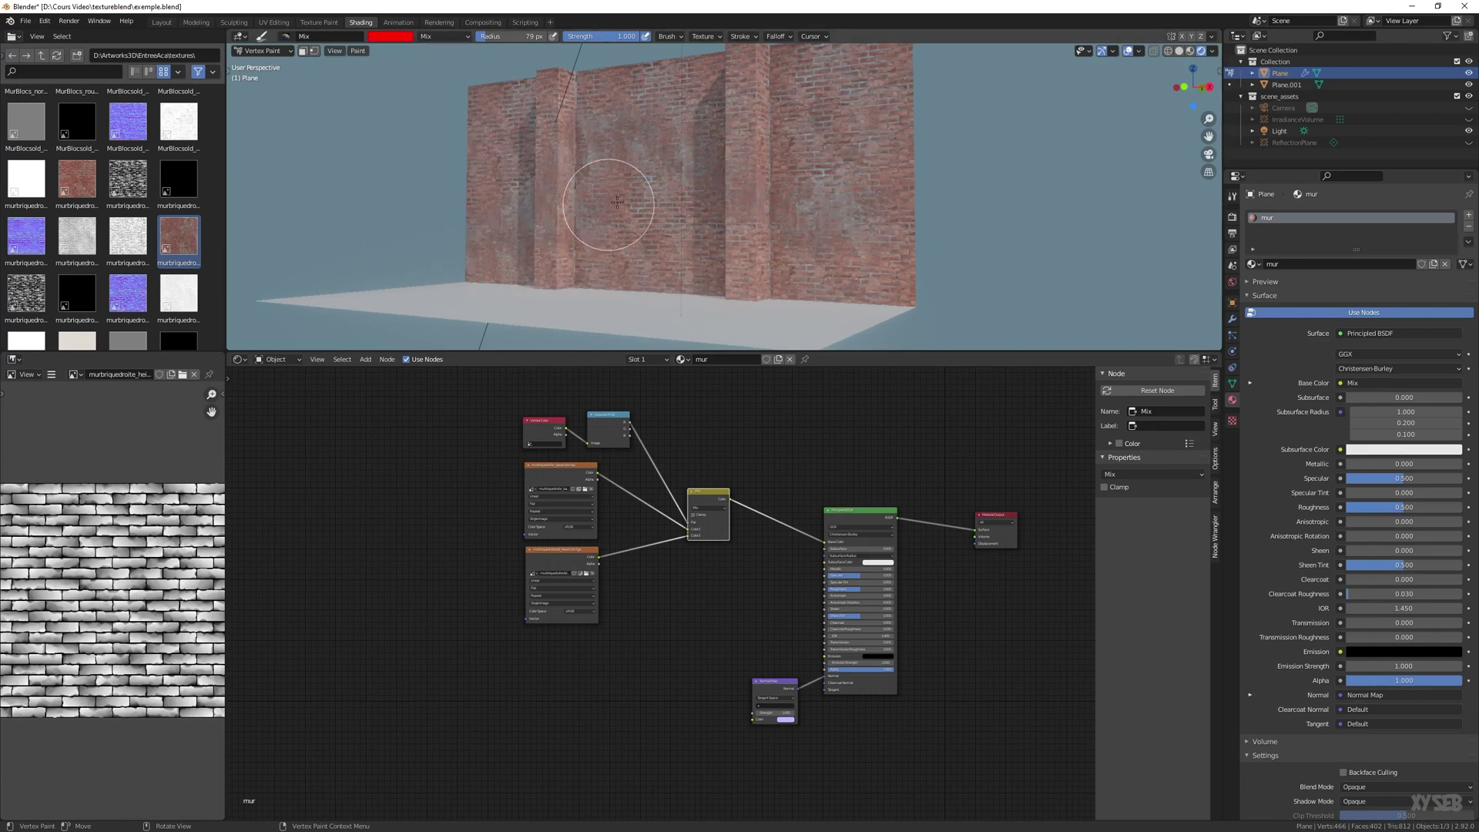
{"action": "mouse_move", "coordinate": [812, 333]}
{"action": "left_mouse_down"}
{"action": "mouse_move", "coordinate": [644, 280]}
{"action": "mouse_move", "coordinate": [863, 281]}
{"action": "mouse_move", "coordinate": [841, 300]}
{"action": "left_mouse_up"}
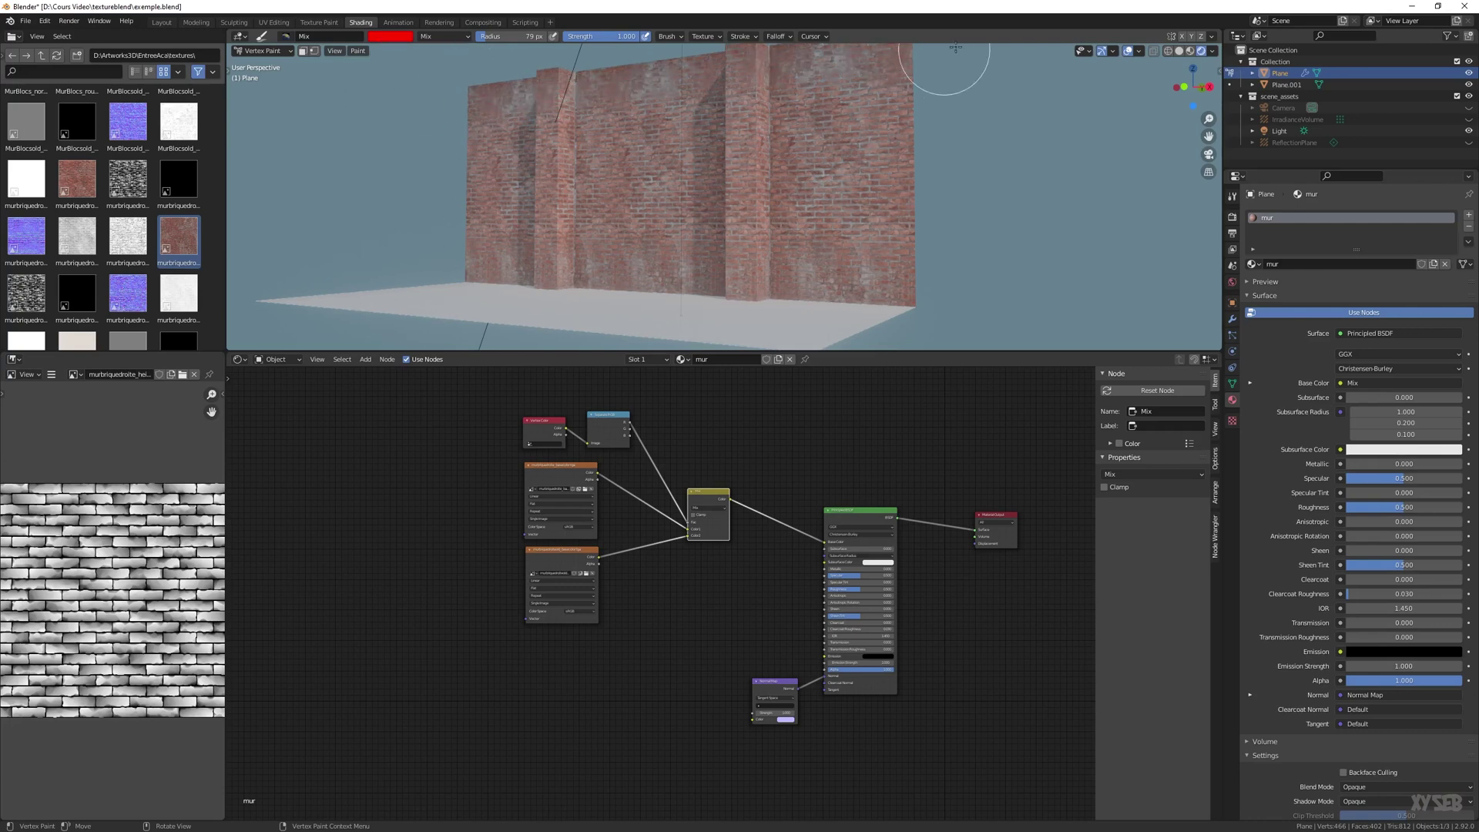
{"action": "mouse_move", "coordinate": [778, 262]}
{"action": "middle_mouse_down"}
{"action": "mouse_move", "coordinate": [858, 295]}
{"action": "mouse_move", "coordinate": [627, 235]}
{"action": "middle_mouse_up"}
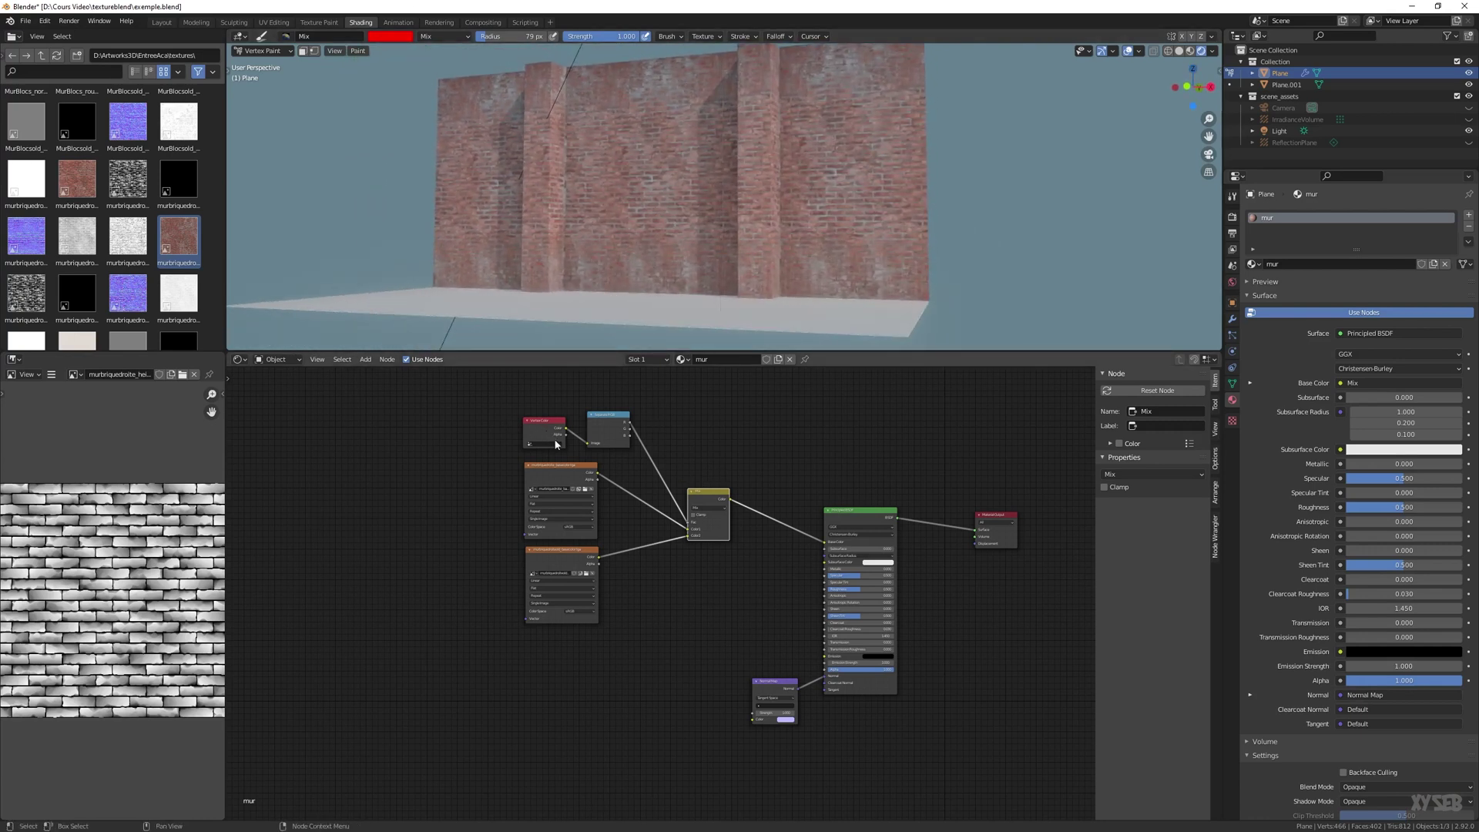
Add the murpeint base color image as a texture node and connect it to the Mix node's Color2 in place of murbriquedroiteold
{"action": "middle_click_drag", "start_coordinate": [445, 499], "coordinate": [523, 561]}
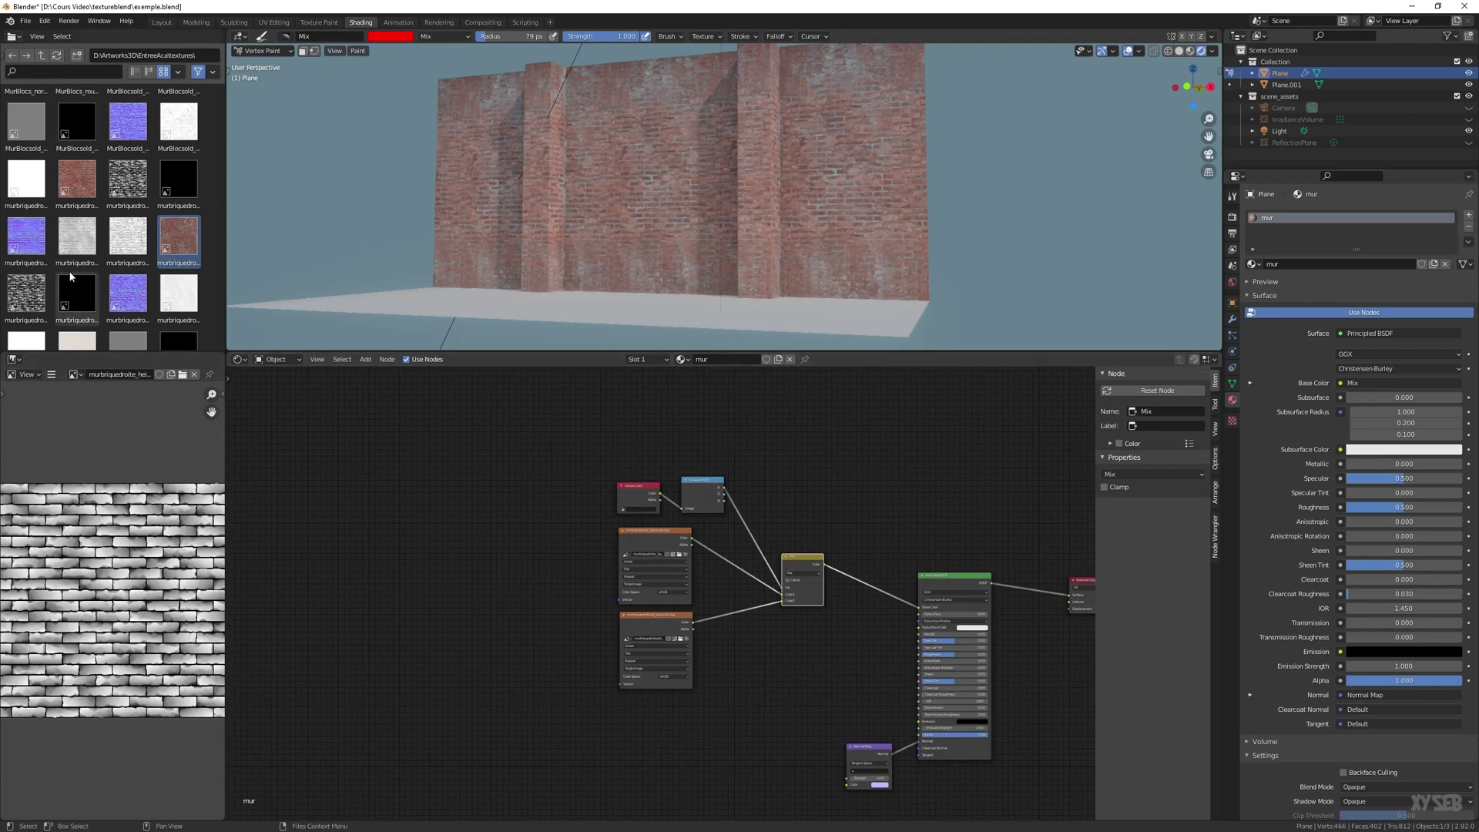
{"action": "scroll", "coordinate": [91, 290], "scroll_direction": "down", "scroll_amount": 2}
{"action": "scroll", "coordinate": [92, 289], "scroll_direction": "down", "scroll_amount": 3}
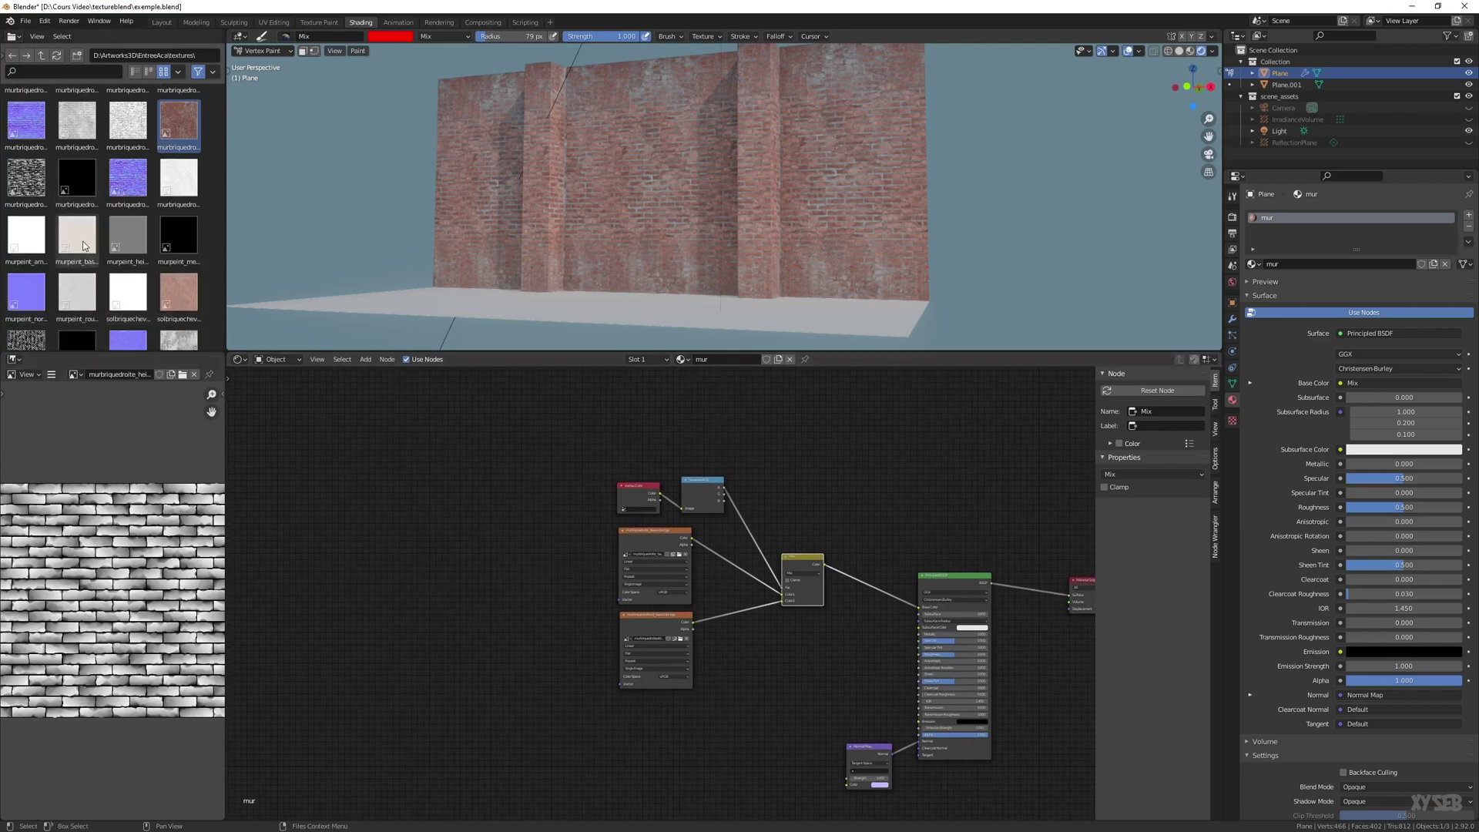
{"action": "left_click_drag", "start_coordinate": [84, 243], "coordinate": [602, 630]}
{"action": "middle_click_drag", "start_coordinate": [585, 590], "coordinate": [403, 547]}
{"action": "left_click_drag", "start_coordinate": [408, 598], "coordinate": [598, 564]}
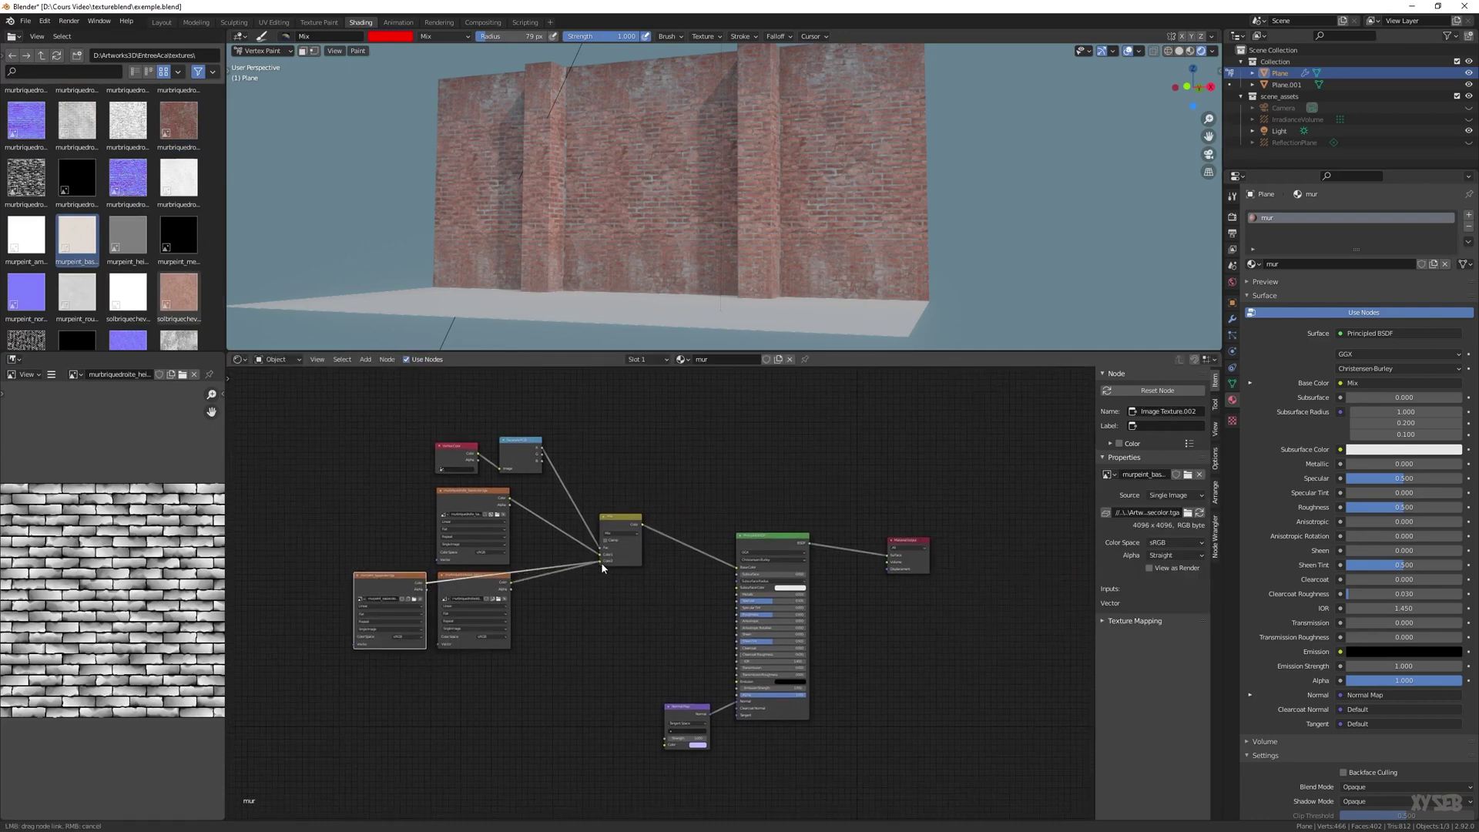
Paint several red vertex-color patches in the middle brick area of the wall and inspect the blend up close
{"action": "middle_click_drag", "start_coordinate": [540, 254], "coordinate": [578, 257]}
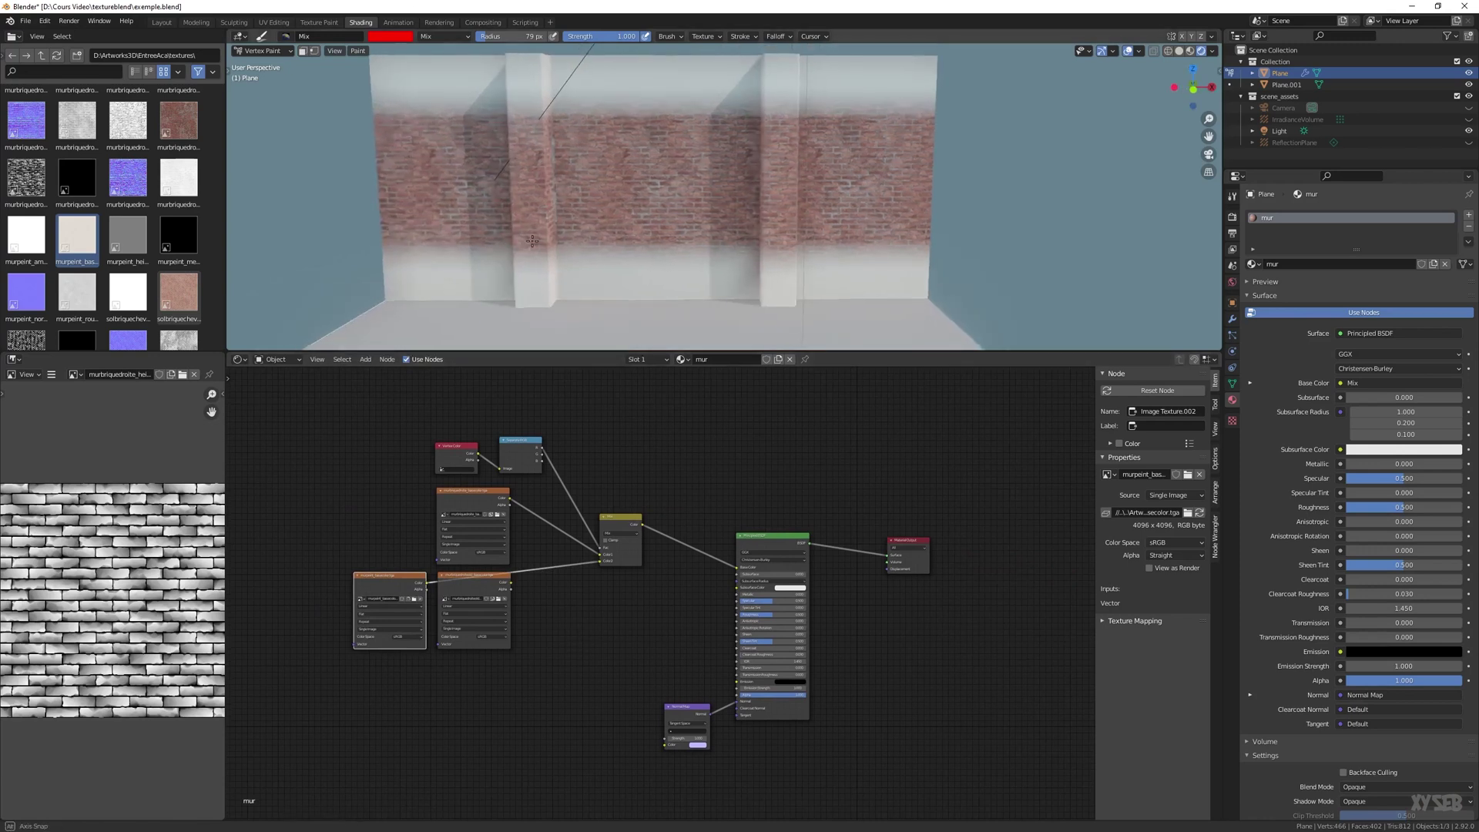
{"action": "left_click", "coordinate": [707, 183]}
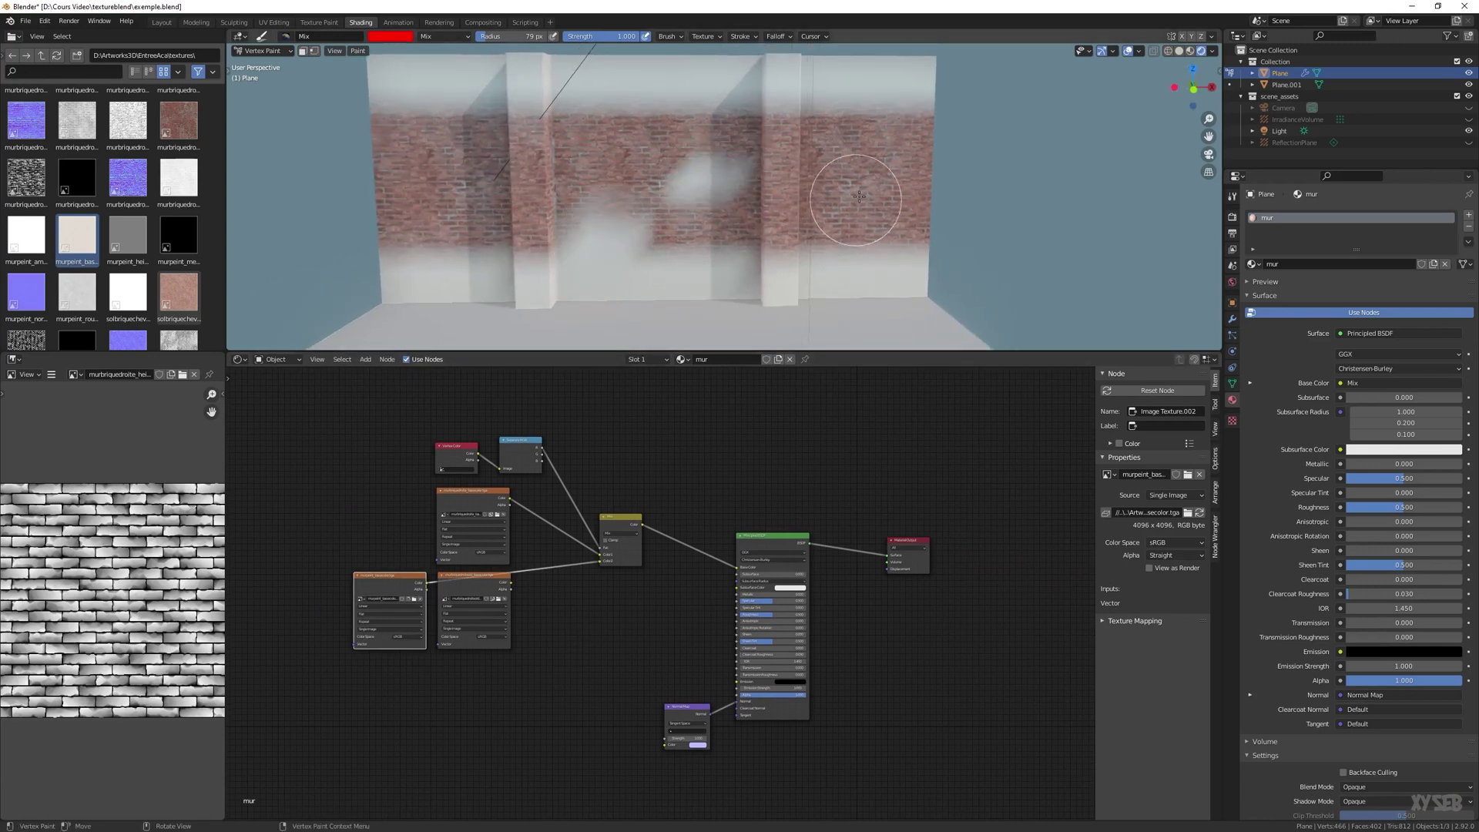
{"action": "left_click", "coordinate": [852, 191]}
{"action": "left_click", "coordinate": [877, 234]}
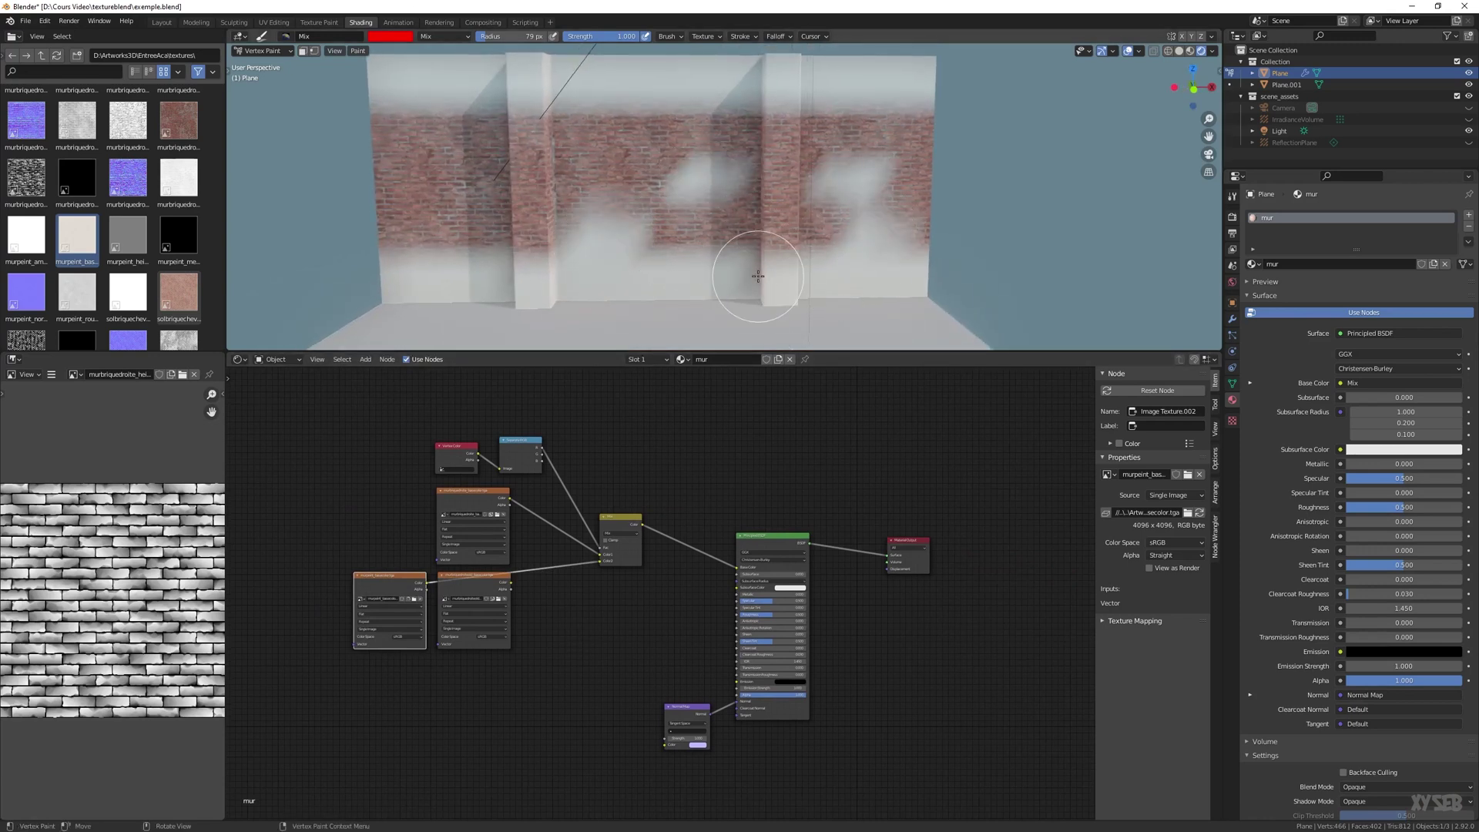
{"action": "scroll", "coordinate": [819, 229], "scroll_direction": "up", "scroll_amount": 4}
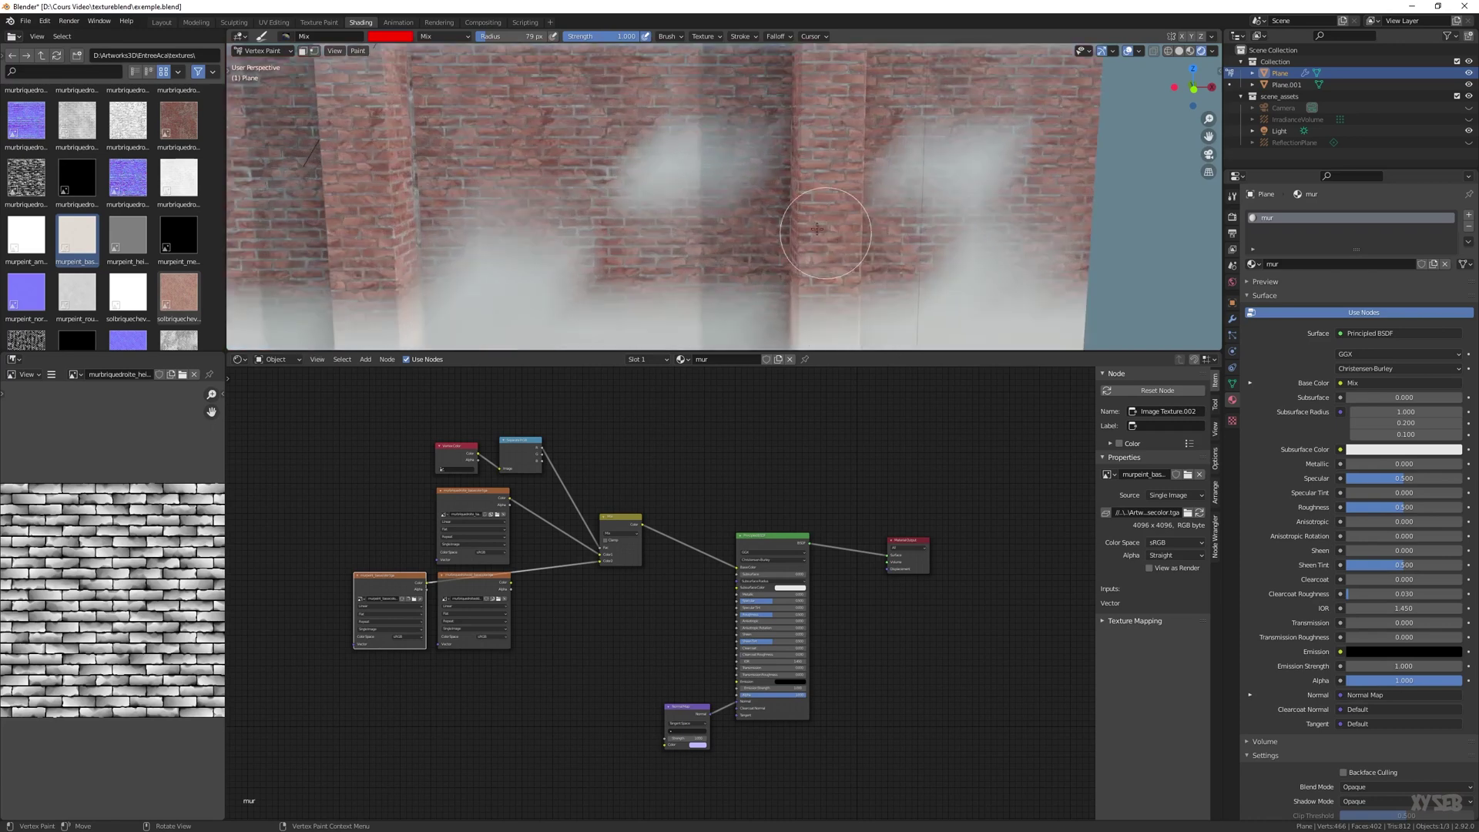
{"action": "middle_click_drag", "start_coordinate": [818, 229], "coordinate": [931, 129]}
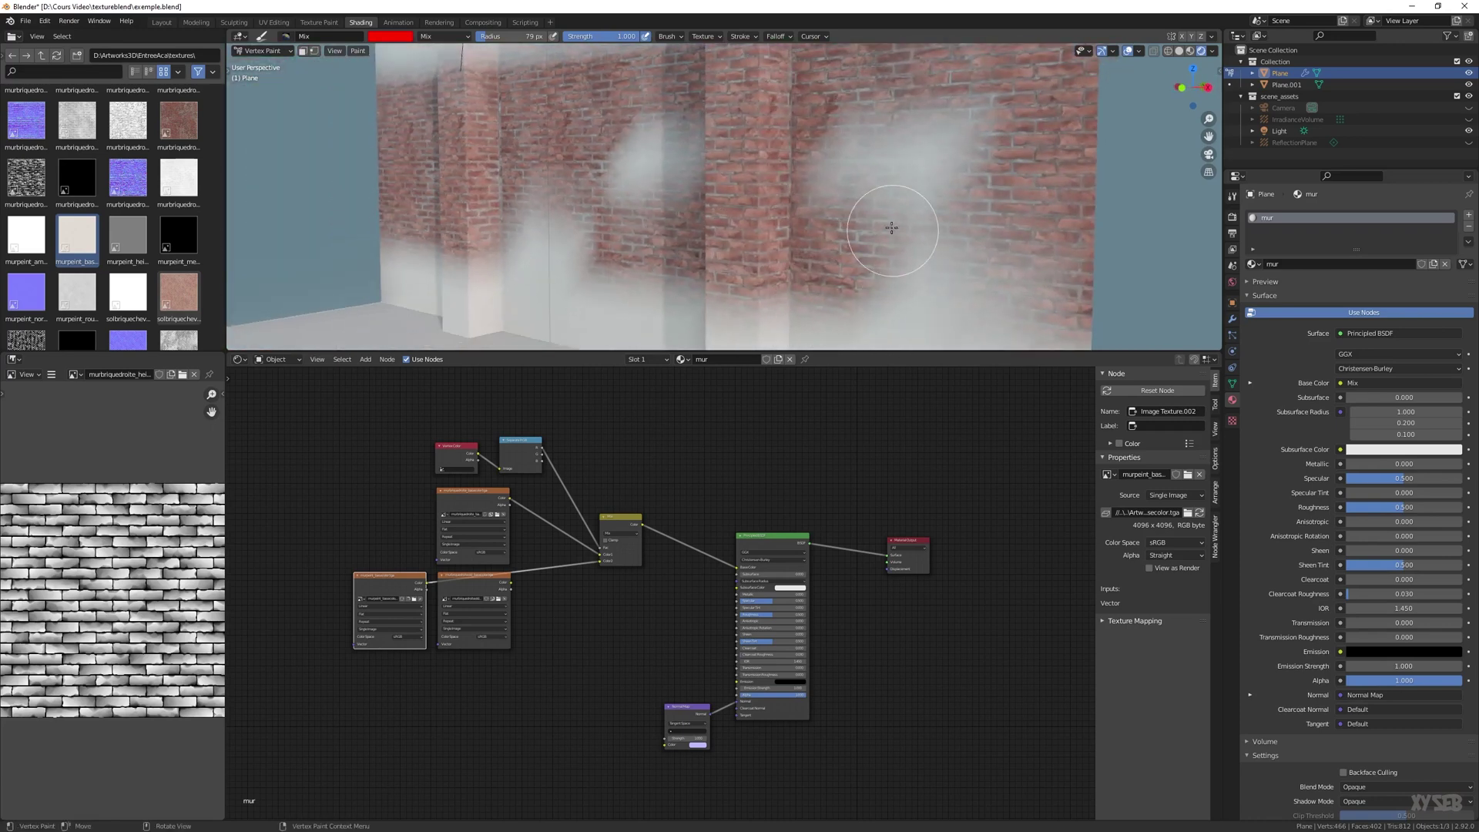
{"action": "mouse_move", "coordinate": [575, 203]}
{"action": "middle_mouse_down"}
{"action": "mouse_move", "coordinate": [747, 190]}
{"action": "mouse_move", "coordinate": [659, 280]}
{"action": "middle_mouse_up"}
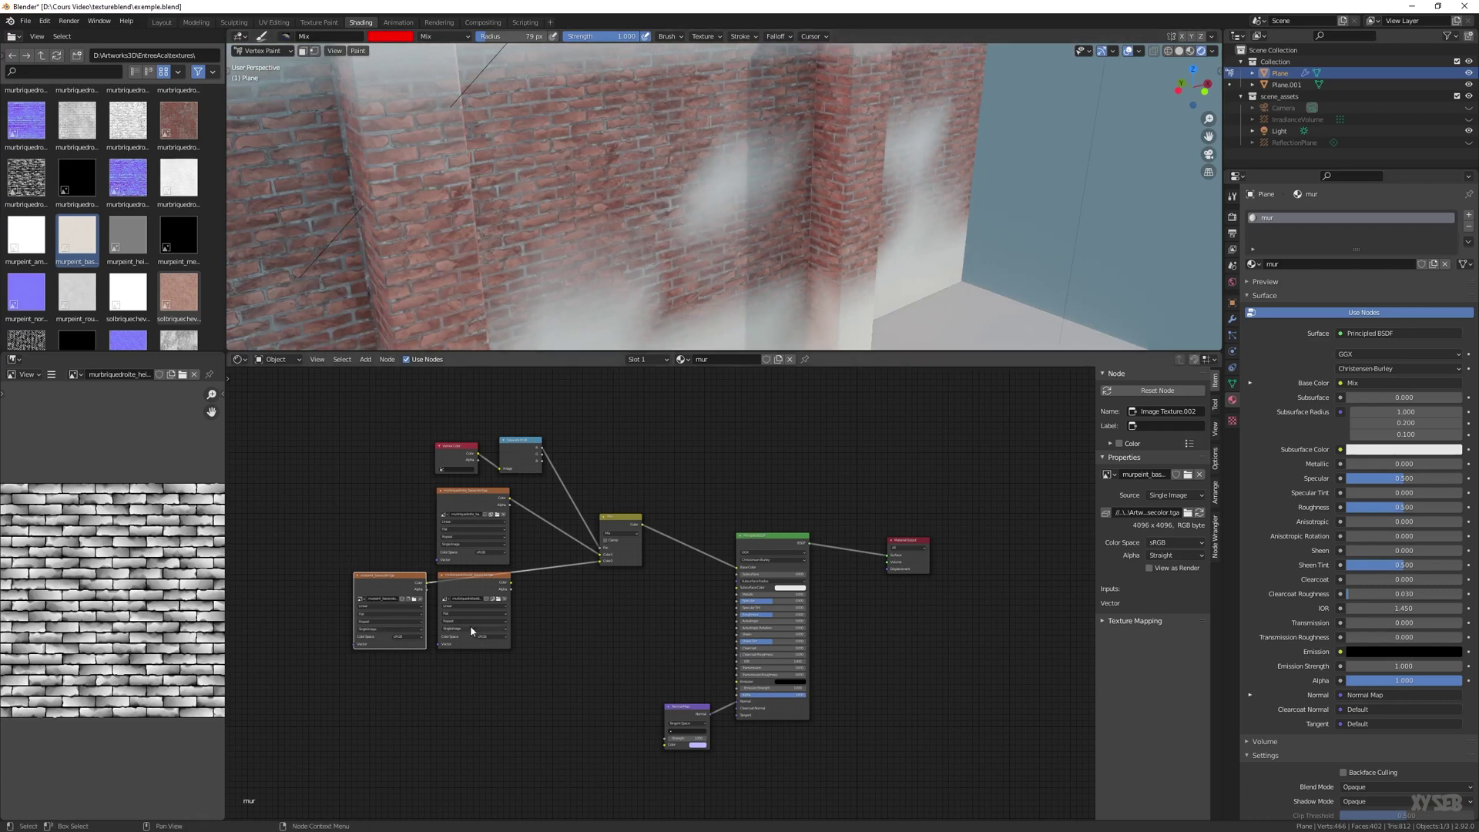
Move Vertex Color and Separate RGB far left of the textures, and stack murpeint below murbriquedroite with the unused murbriquedroiteold beneath
{"action": "middle_click_drag", "start_coordinate": [357, 473], "coordinate": [516, 520]}
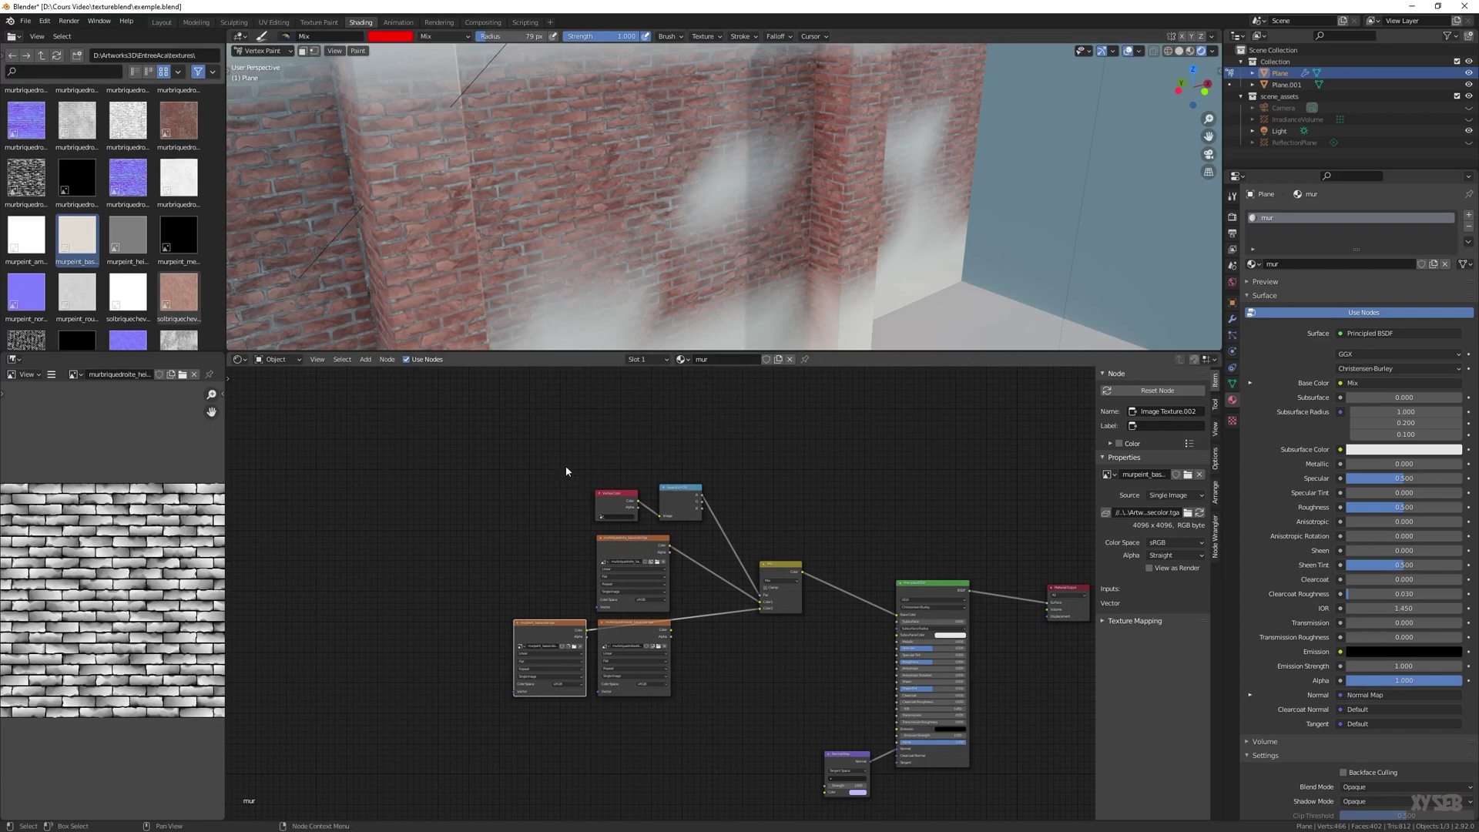
{"action": "left_click_drag", "start_coordinate": [576, 479], "coordinate": [672, 515]}
{"action": "middle_click_drag", "start_coordinate": [672, 515], "coordinate": [789, 497]}
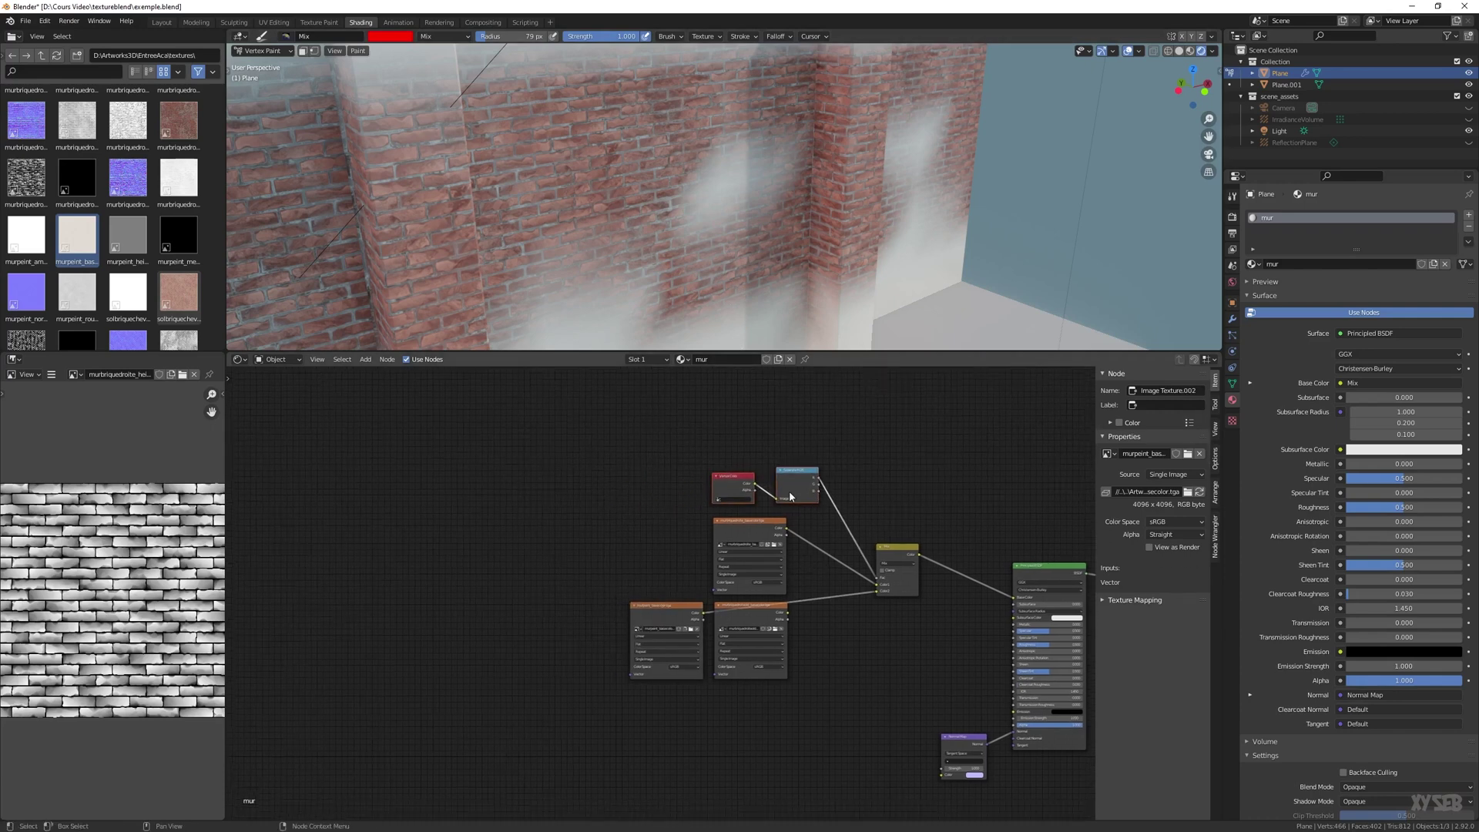
{"action": "left_click_drag", "start_coordinate": [792, 499], "coordinate": [367, 517]}
{"action": "left_click_drag", "start_coordinate": [721, 625], "coordinate": [713, 733]}
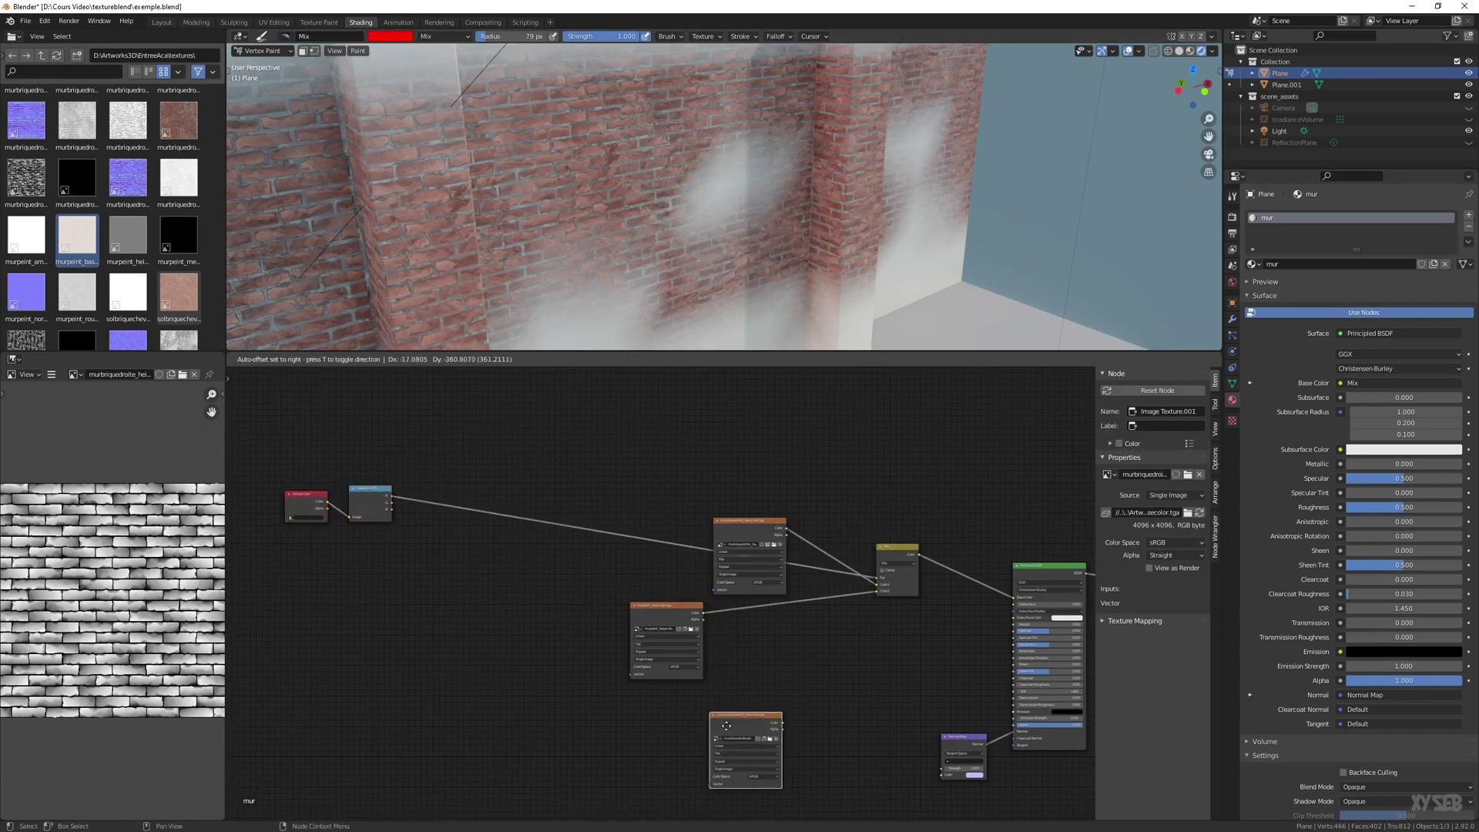
{"action": "left_click_drag", "start_coordinate": [665, 621], "coordinate": [762, 621]}
{"action": "middle_click_drag", "start_coordinate": [519, 563], "coordinate": [648, 568]}
{"action": "left_click_drag", "start_coordinate": [379, 455], "coordinate": [421, 583]}
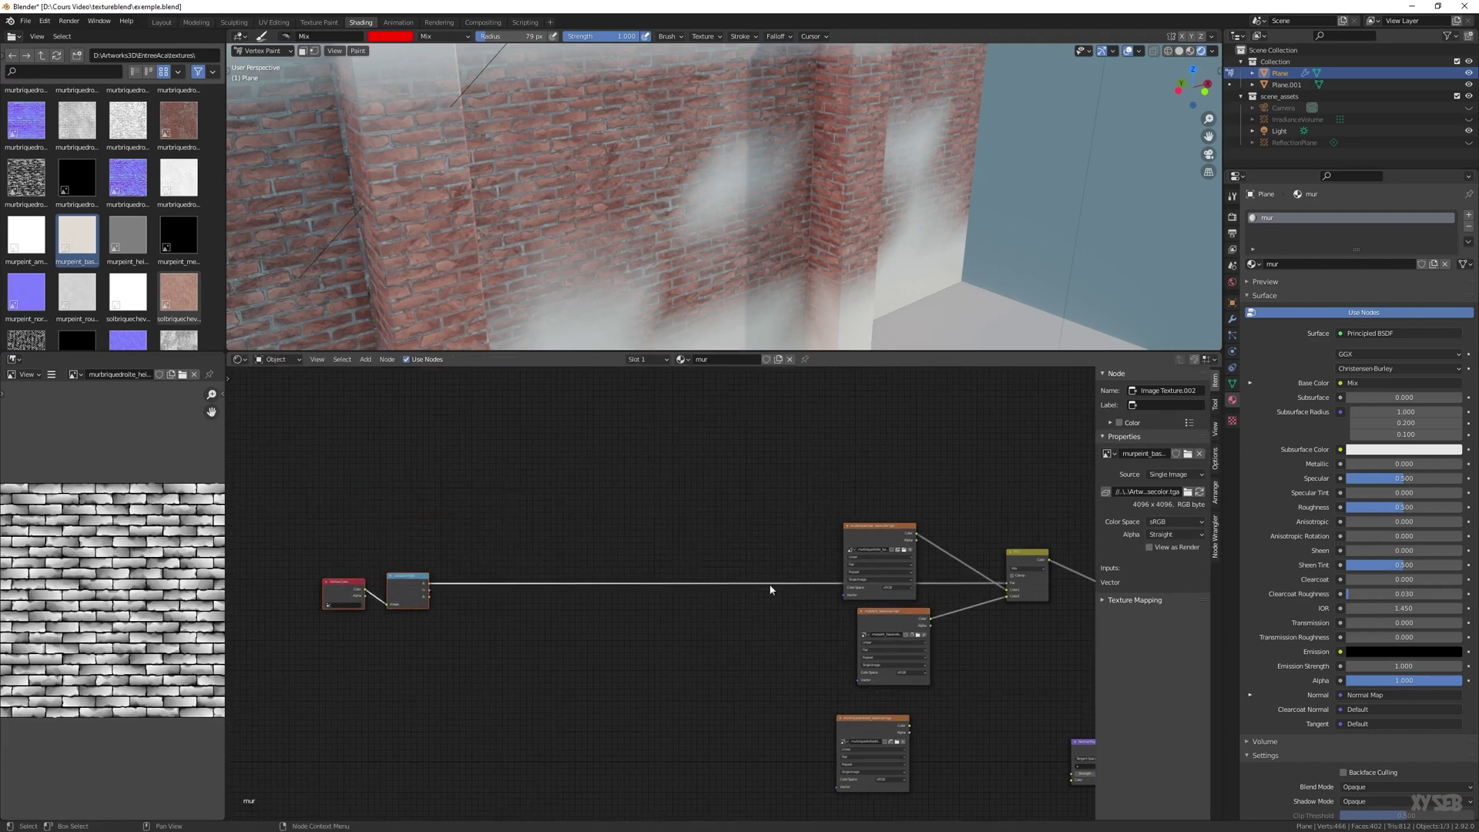
Move the Mix node slightly closer to the textures and raise the Separate RGB node above the Vertex Color node's level
{"action": "left_click", "coordinate": [1024, 580]}
{"action": "left_click_drag", "start_coordinate": [1013, 570], "coordinate": [1000, 573]}
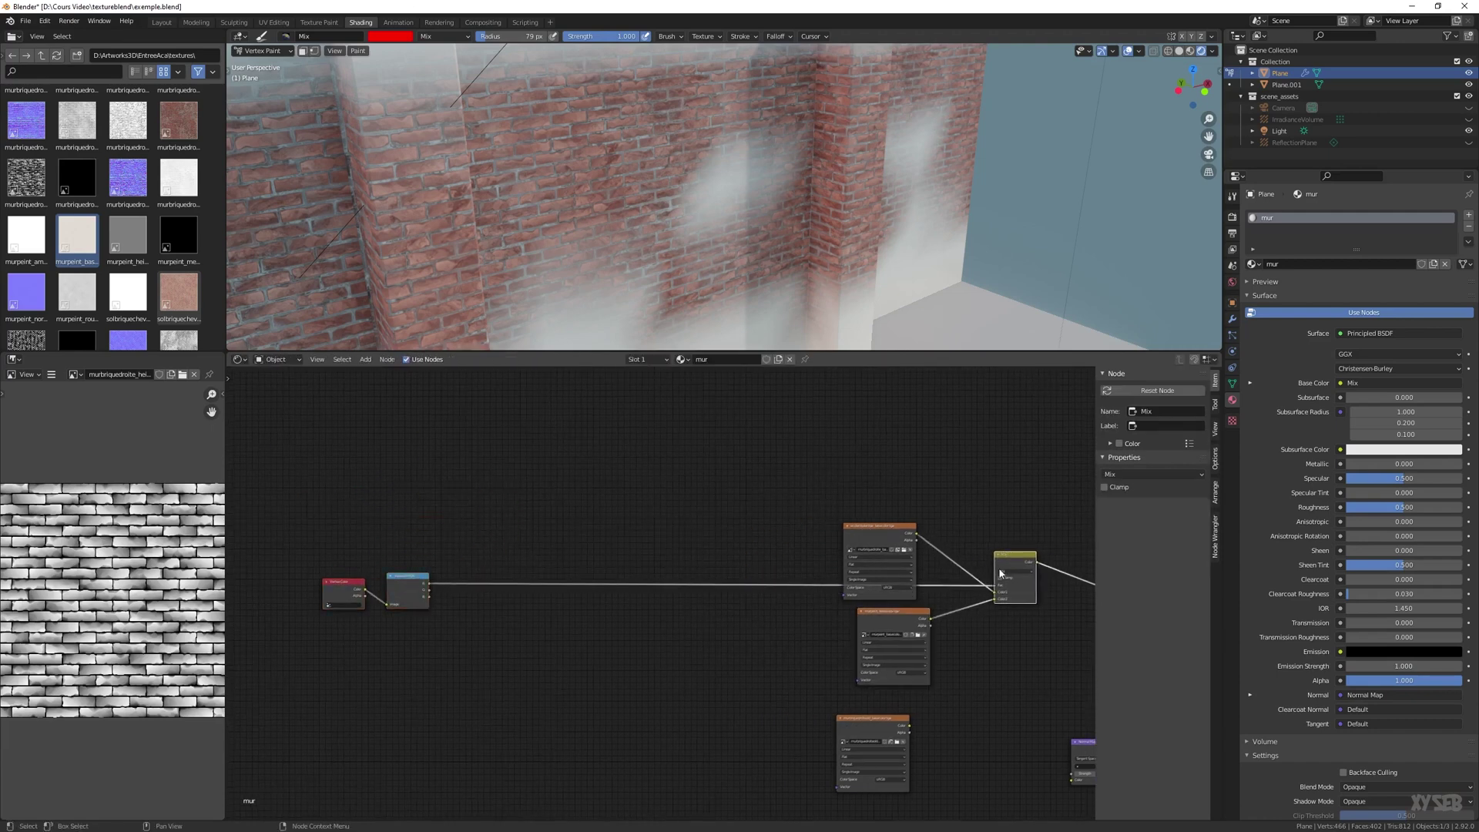
{"action": "middle_click_drag", "start_coordinate": [898, 618], "coordinate": [691, 600]}
{"action": "middle_click_drag", "start_coordinate": [446, 584], "coordinate": [851, 588]}
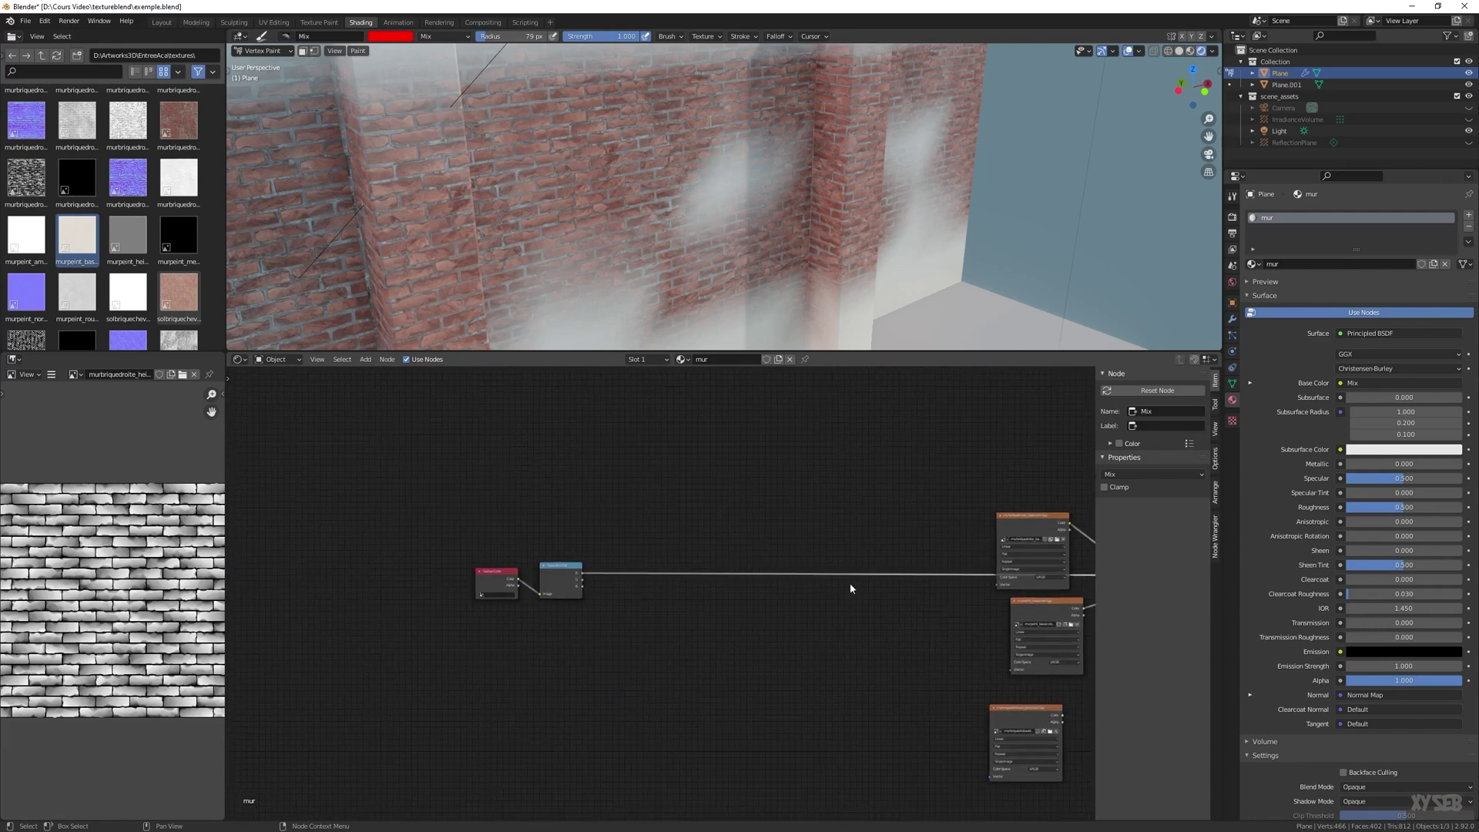
{"action": "left_click_drag", "start_coordinate": [556, 594], "coordinate": [547, 574]}
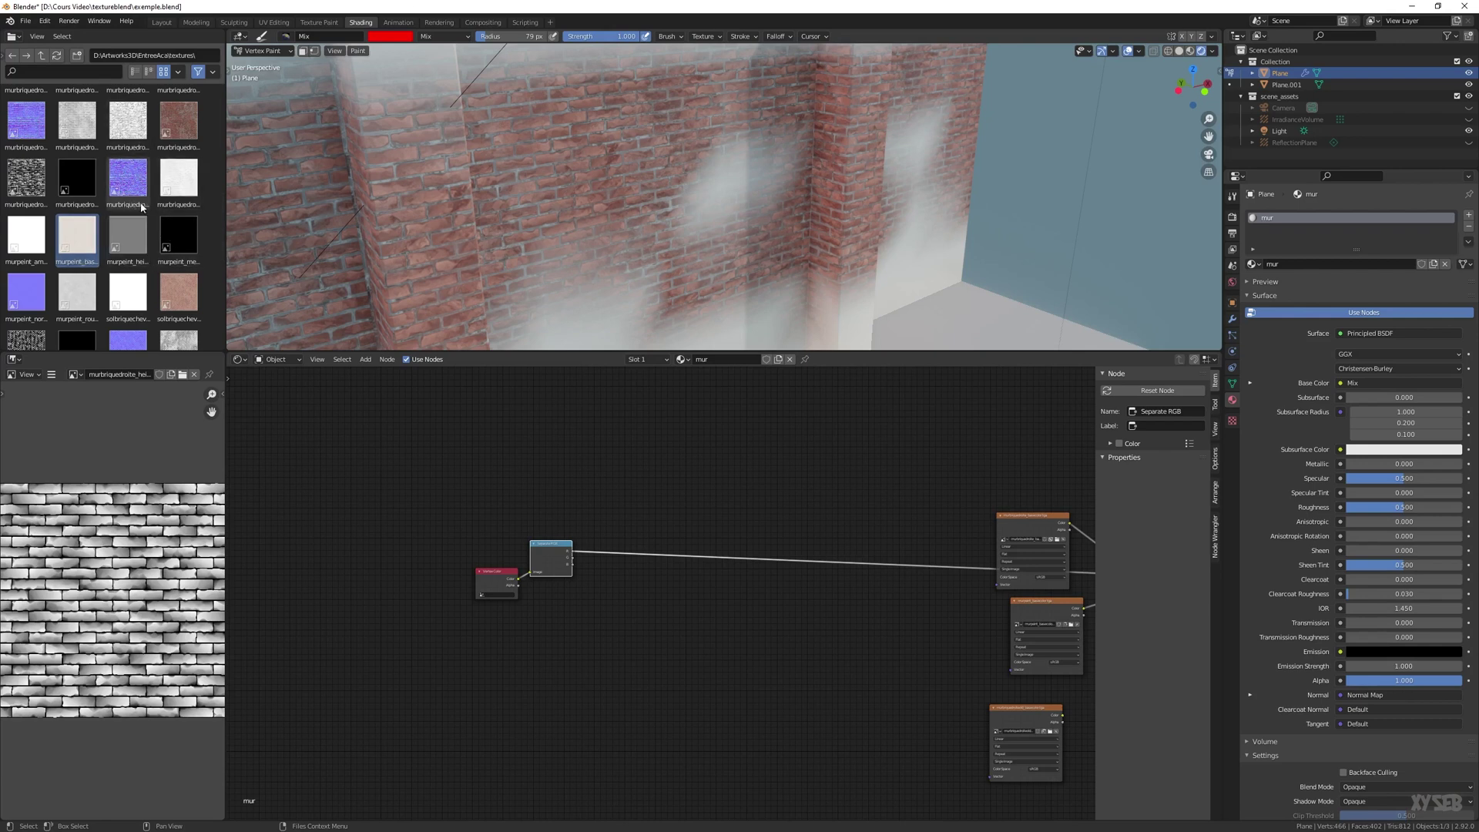
Add the murbriquedroite_height image as a texture node just below the Vertex Color node
{"action": "scroll", "coordinate": [140, 183], "scroll_direction": "up", "scroll_amount": 3}
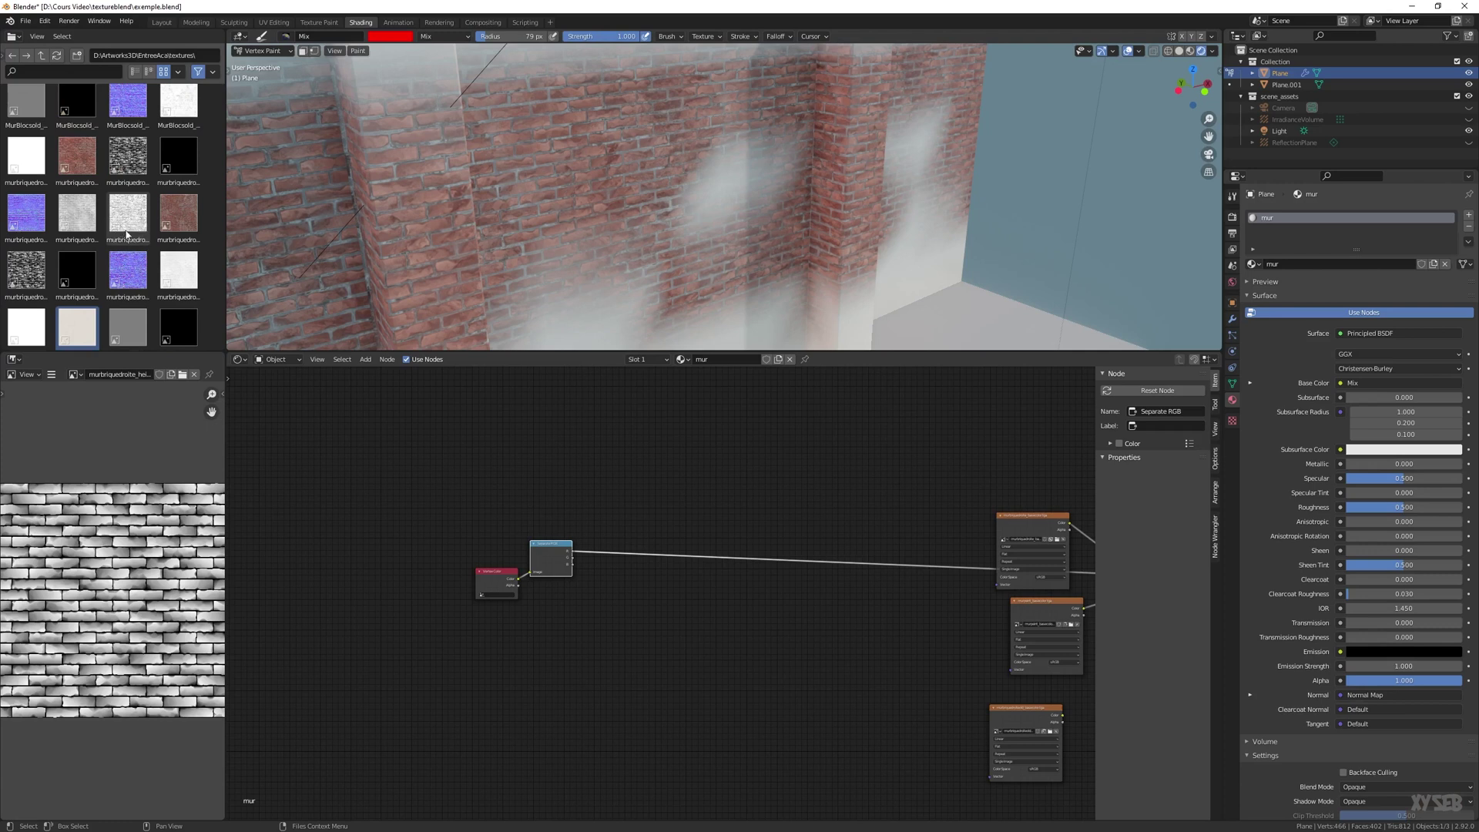
{"action": "scroll", "coordinate": [128, 231], "scroll_direction": "up", "scroll_amount": 1}
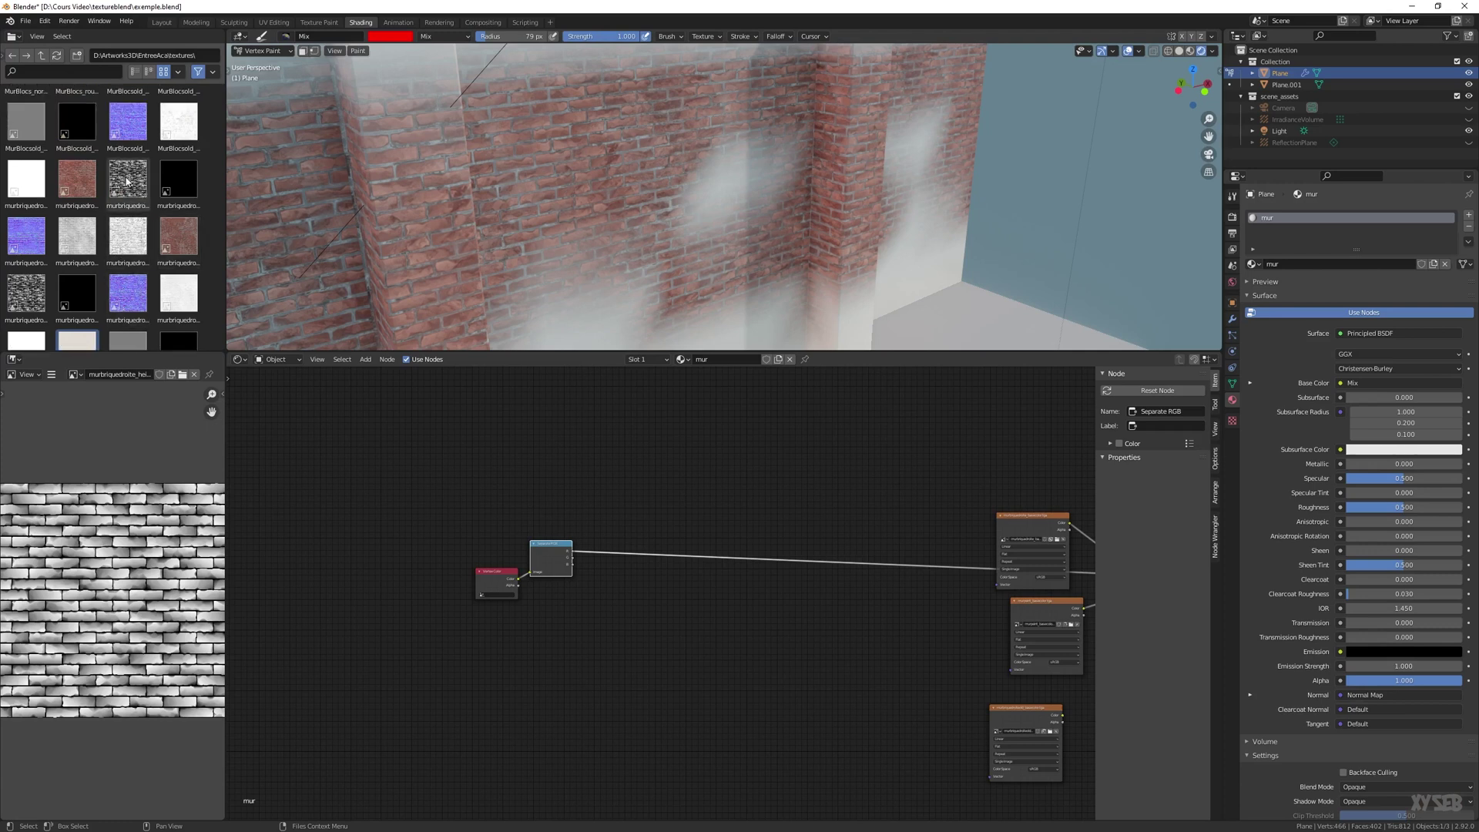
{"action": "left_click_drag", "start_coordinate": [128, 180], "coordinate": [474, 570]}
{"action": "left_click", "coordinate": [466, 609]}
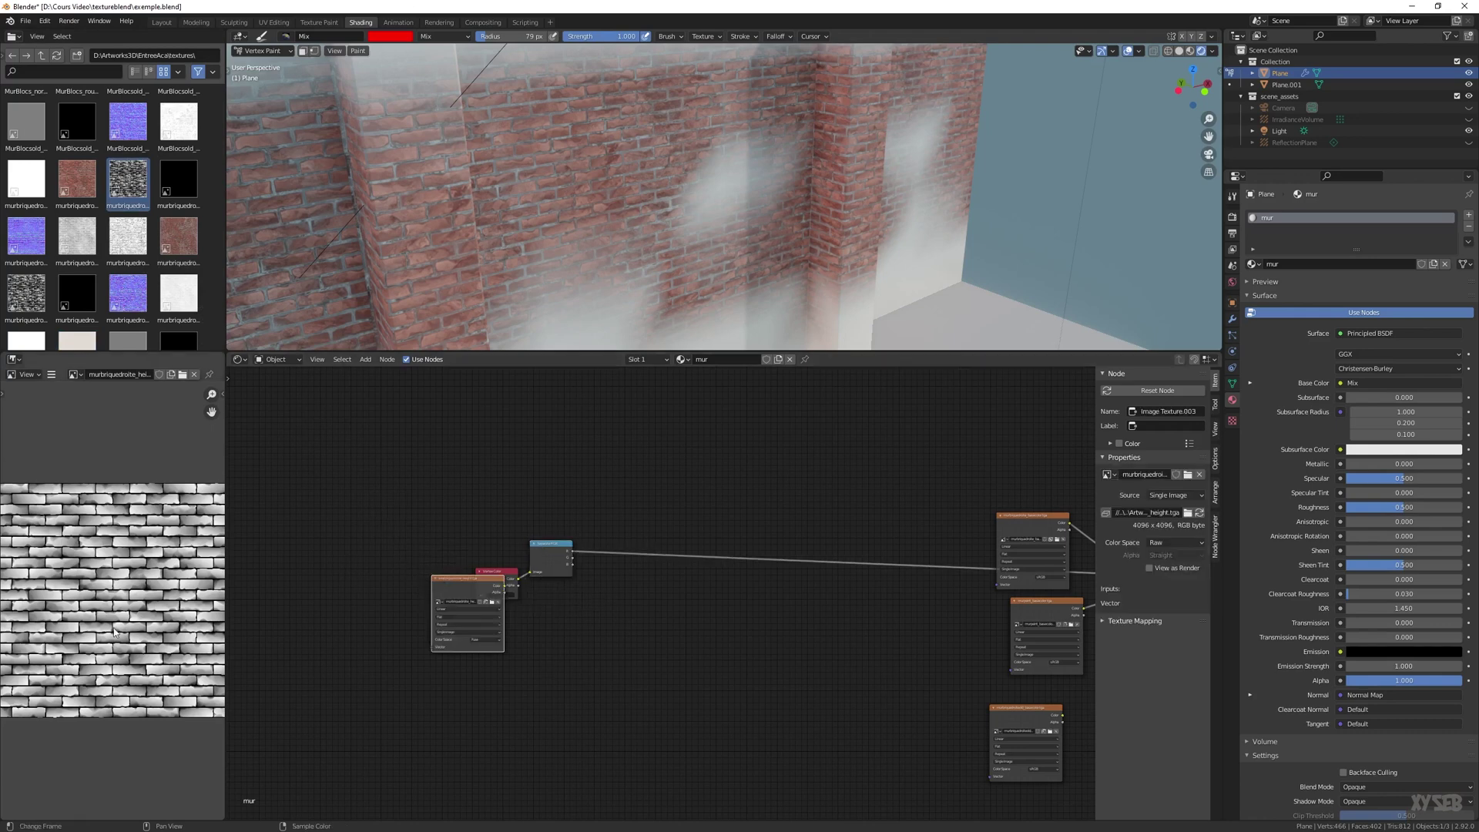
{"action": "middle_click_drag", "start_coordinate": [423, 592], "coordinate": [299, 554]}
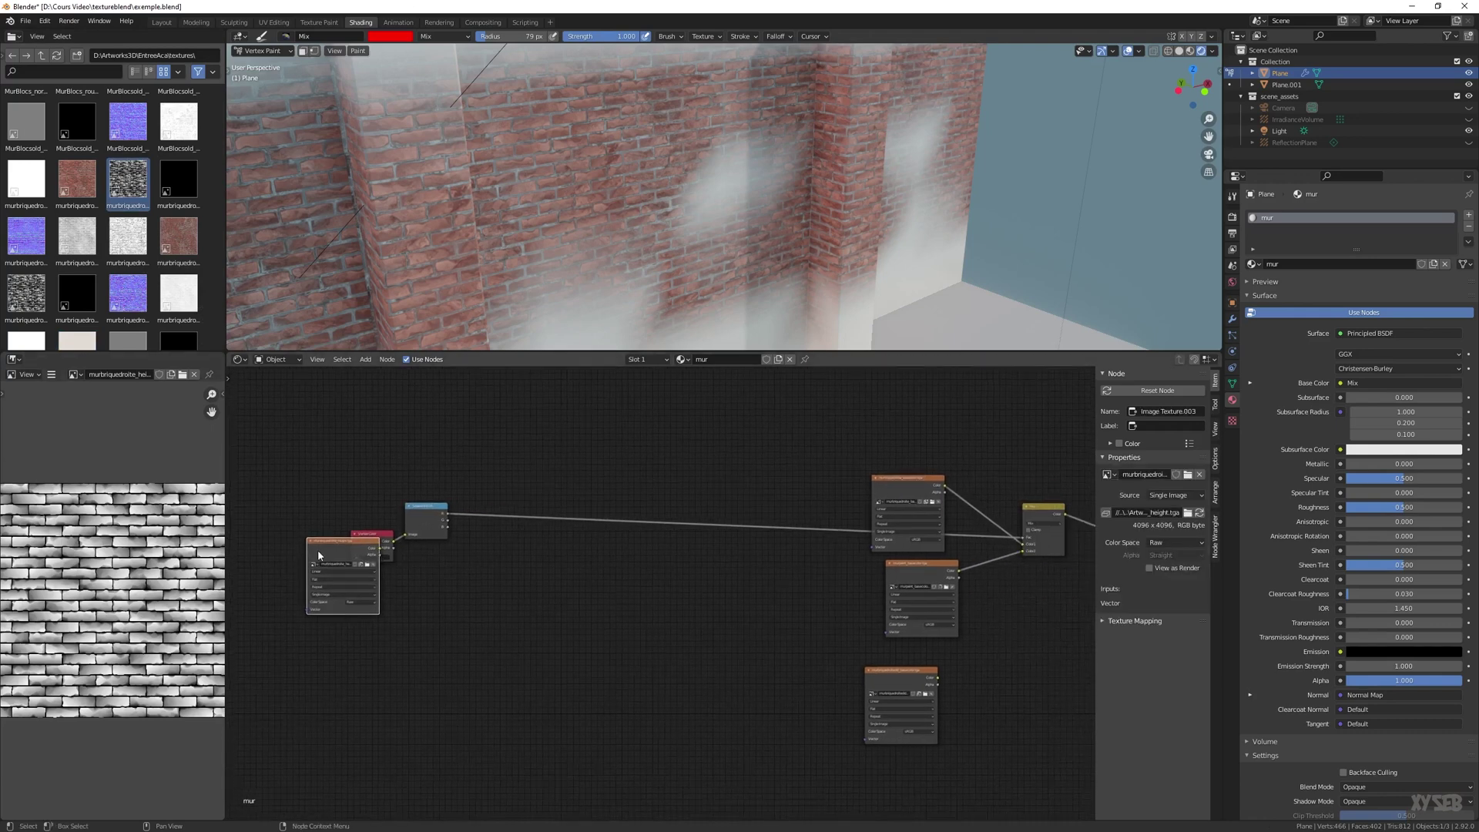
{"action": "left_click_drag", "start_coordinate": [323, 551], "coordinate": [349, 578]}
Check that the murbriquedroite_height texture uses the Raw color space and move its node above the Separate RGB node
{"action": "scroll", "coordinate": [421, 599], "scroll_direction": "up", "scroll_amount": 4}
{"action": "left_click", "coordinate": [332, 655]}
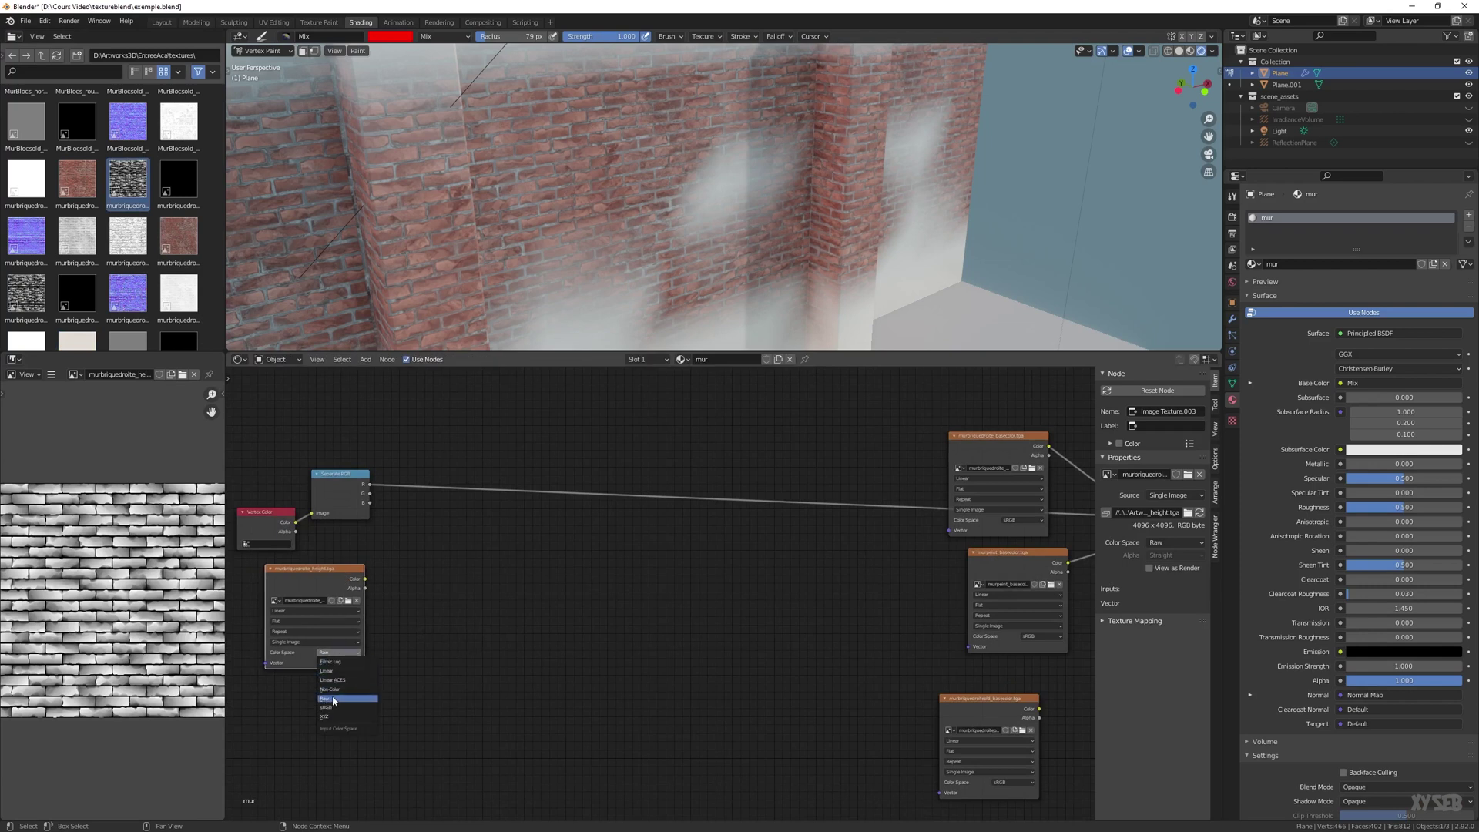
{"action": "middle_click_drag", "start_coordinate": [475, 558], "coordinate": [483, 624]}
{"action": "left_click_drag", "start_coordinate": [330, 651], "coordinate": [333, 430]}
{"action": "middle_click_drag", "start_coordinate": [311, 438], "coordinate": [357, 503]}
{"action": "left_click_drag", "start_coordinate": [357, 503], "coordinate": [362, 509]}
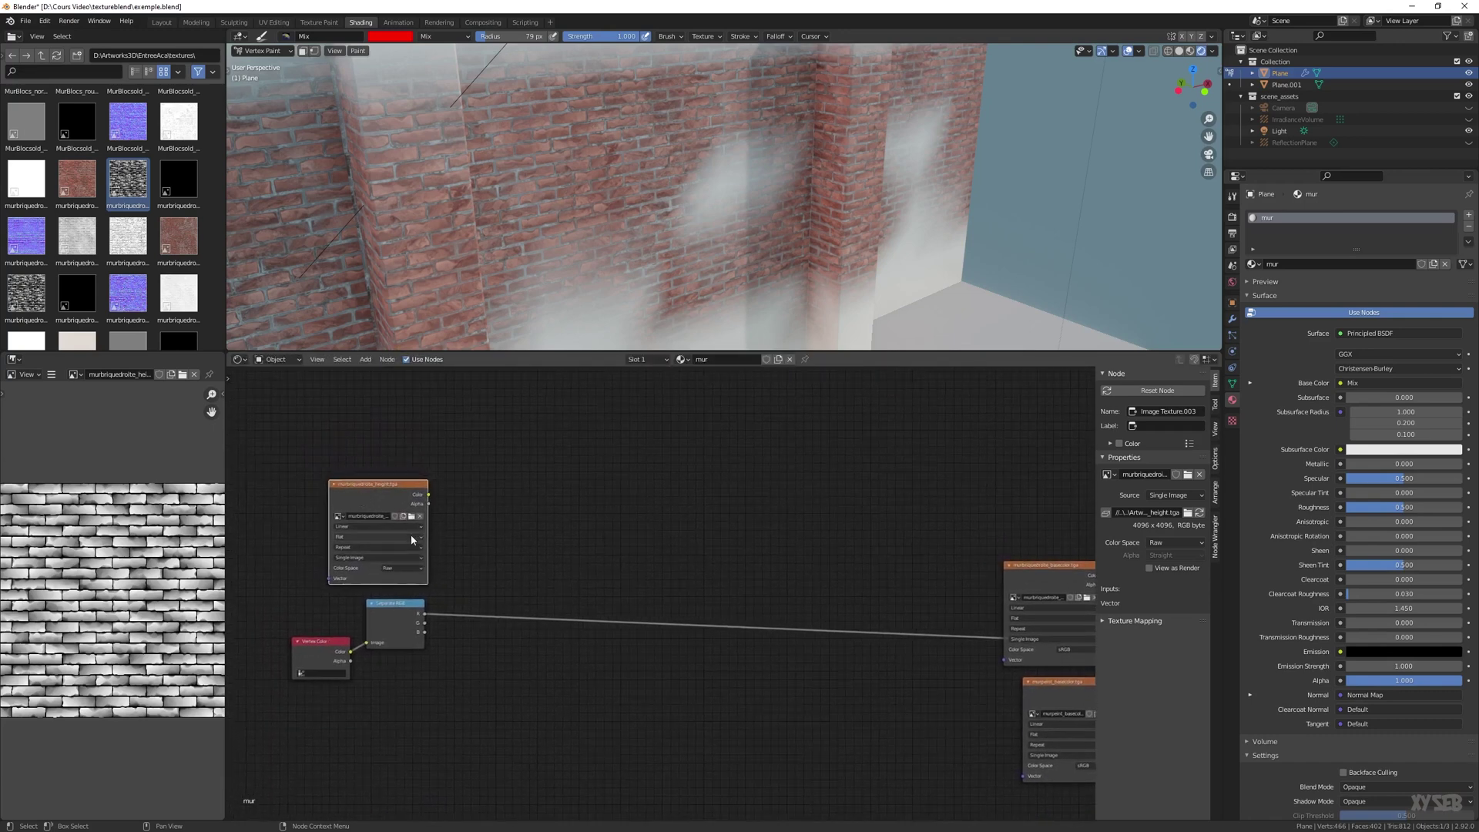
Add a Math node to the right of the murbriquedroite_height texture and set its operation to Subtract
{"action": "key", "text": "shift+a"}
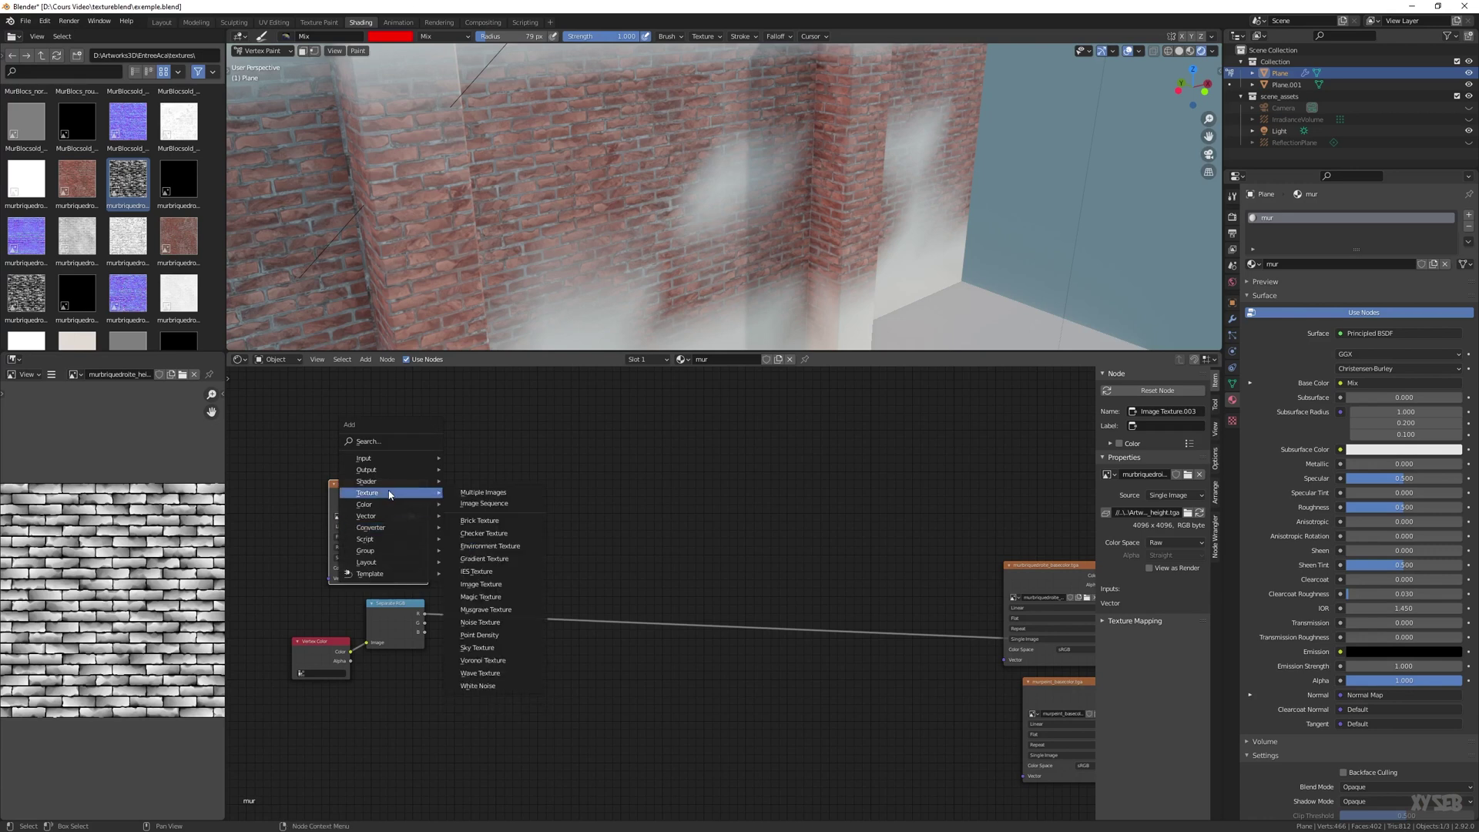
{"action": "left_click", "coordinate": [524, 544]}
{"action": "key", "text": "shift+a"}
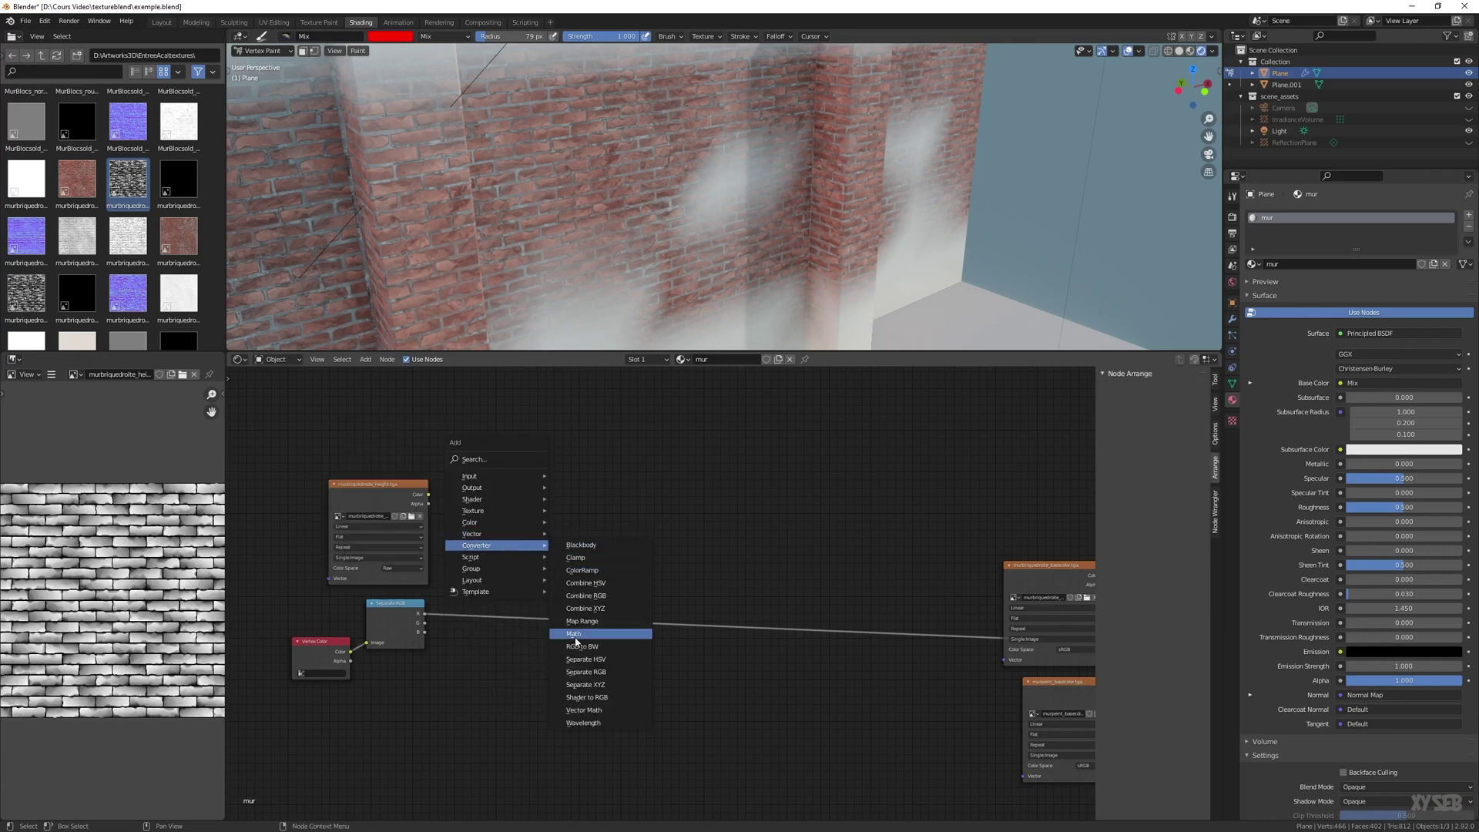
{"action": "left_click", "coordinate": [585, 631]}
{"action": "left_click", "coordinate": [491, 522]}
{"action": "left_click", "coordinate": [521, 548]}
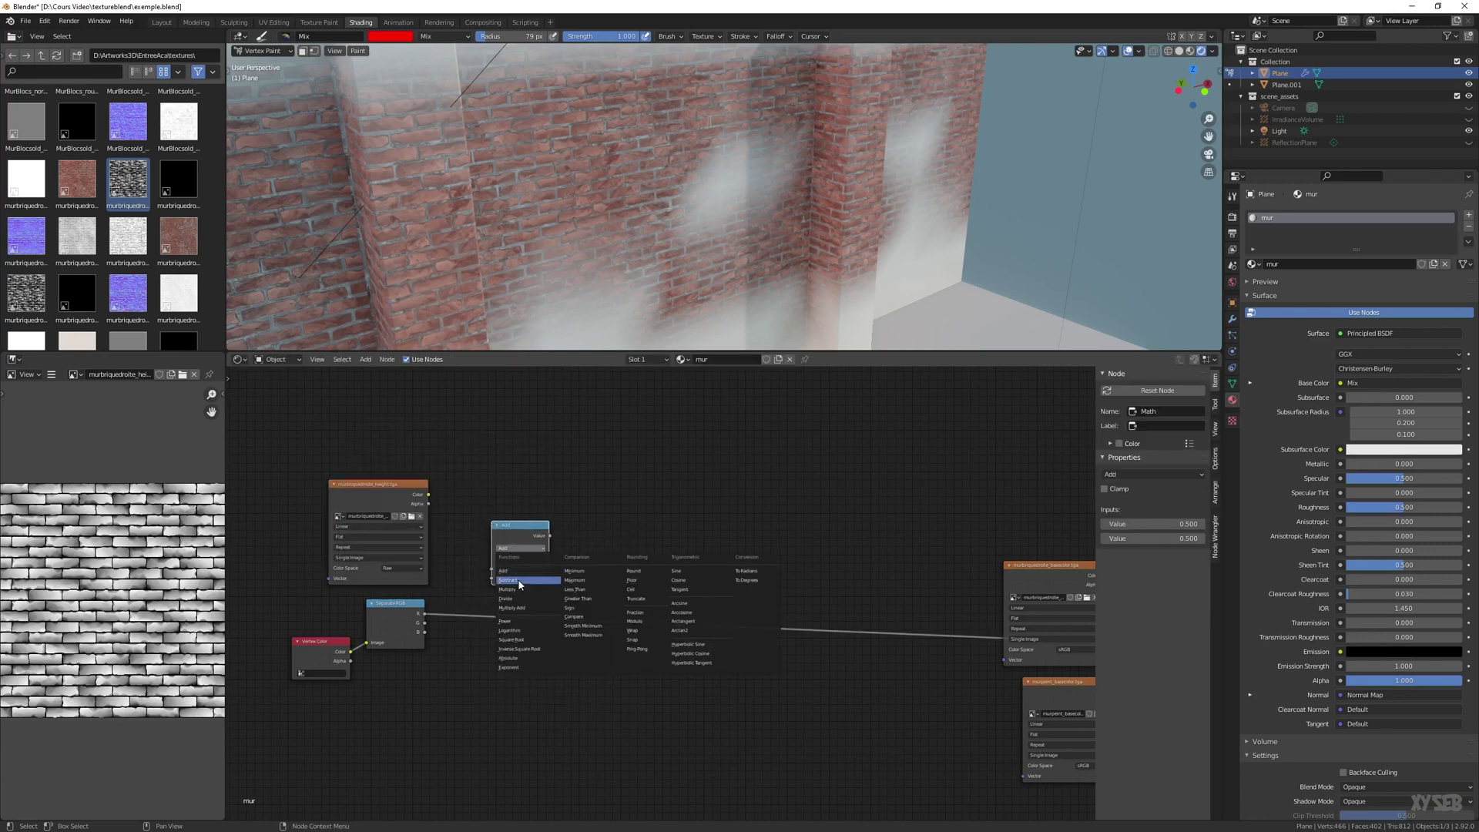
{"action": "left_click", "coordinate": [516, 573]}
Subtract Separate RGB's R output from the height texture's Color, and connect the result to the Principled BSDF's Base Color
{"action": "left_click_drag", "start_coordinate": [421, 497], "coordinate": [491, 569]}
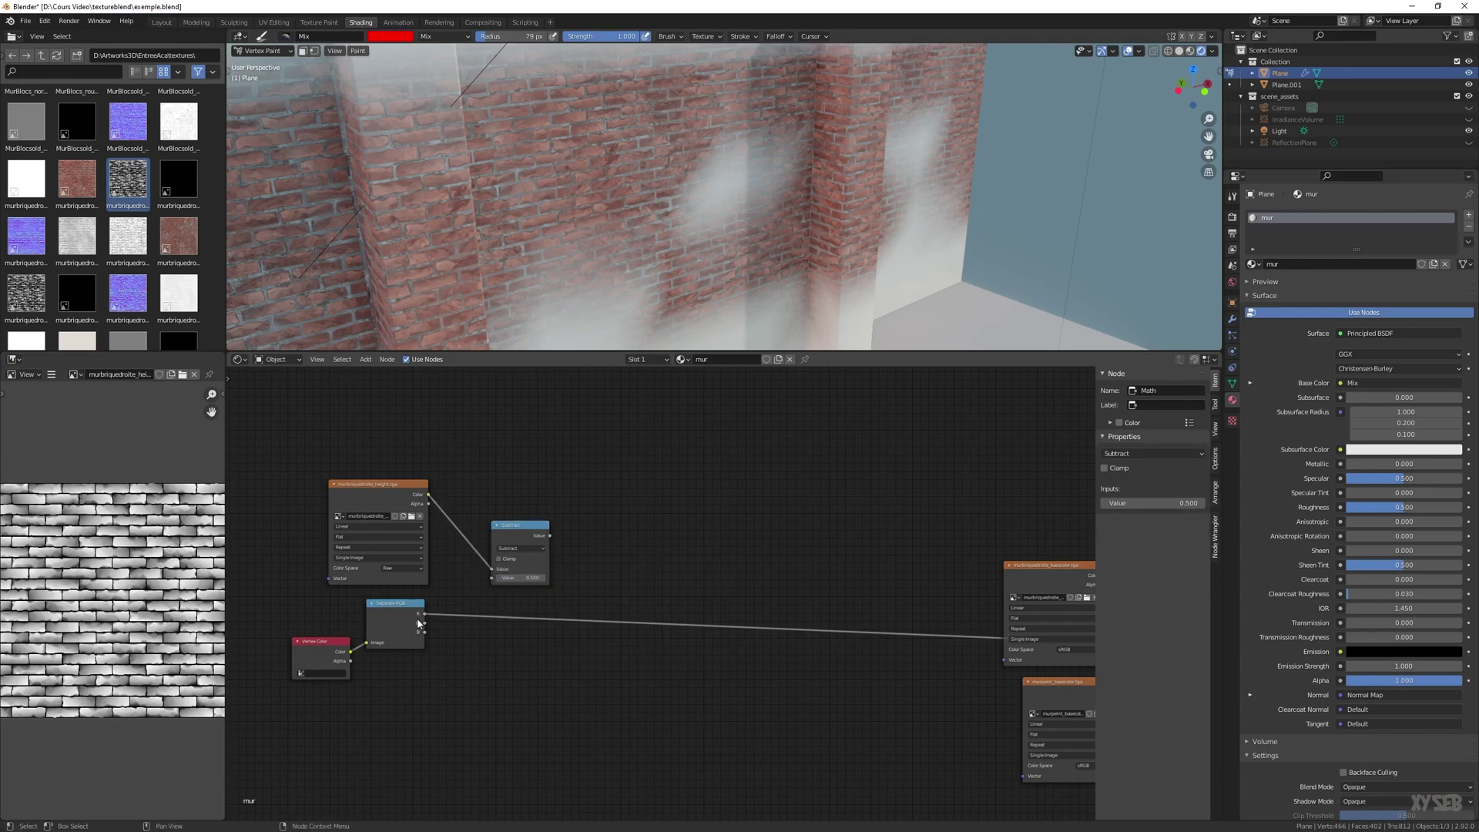
{"action": "left_click_drag", "start_coordinate": [425, 614], "coordinate": [497, 576]}
{"action": "middle_click_drag", "start_coordinate": [617, 600], "coordinate": [432, 618]}
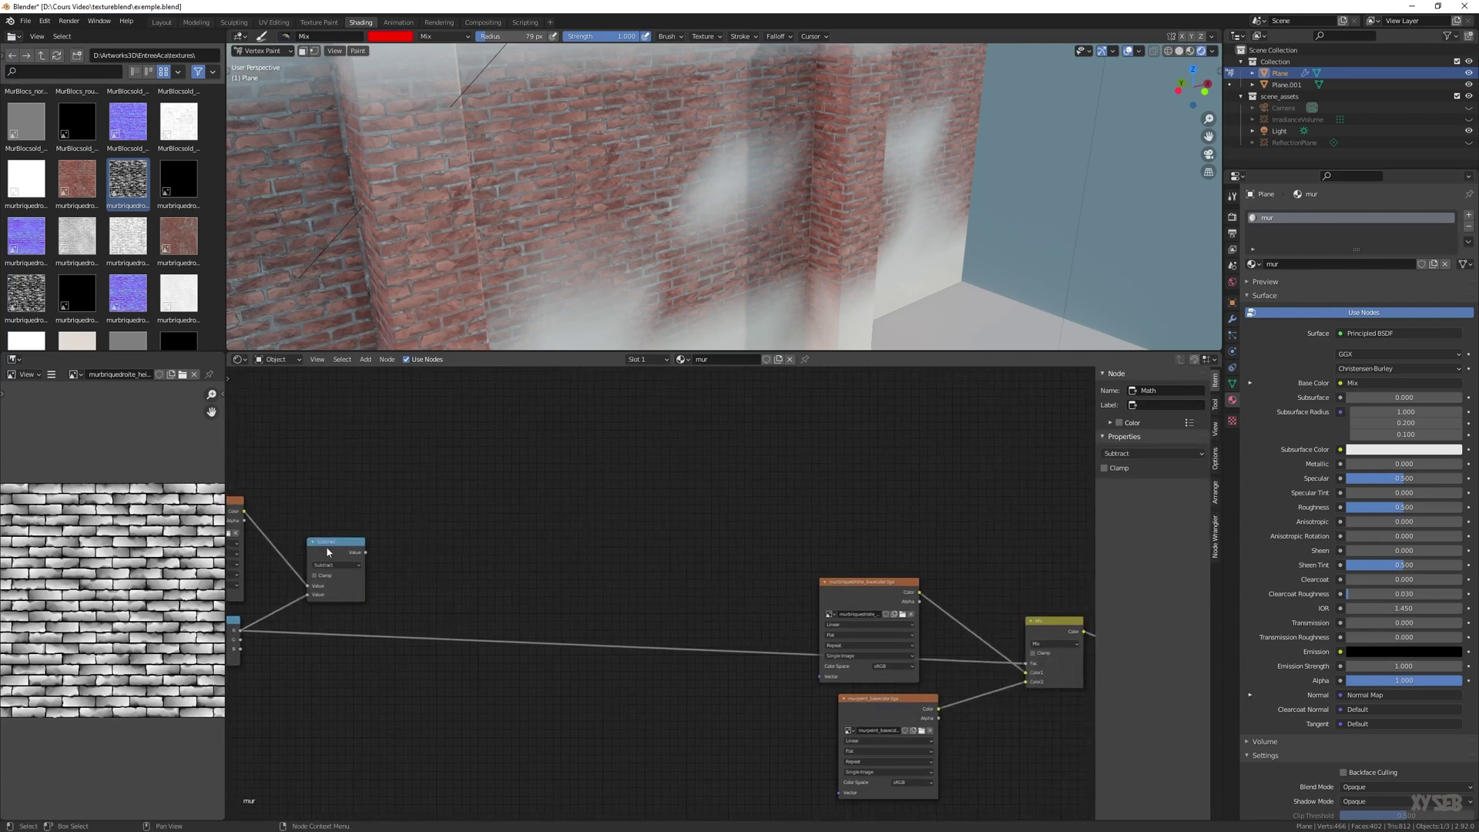
{"action": "scroll", "coordinate": [326, 546], "scroll_direction": "down", "scroll_amount": 3}
{"action": "middle_click_drag", "start_coordinate": [554, 595], "coordinate": [467, 575]}
{"action": "scroll", "coordinate": [379, 560], "scroll_direction": "down", "scroll_amount": 1}
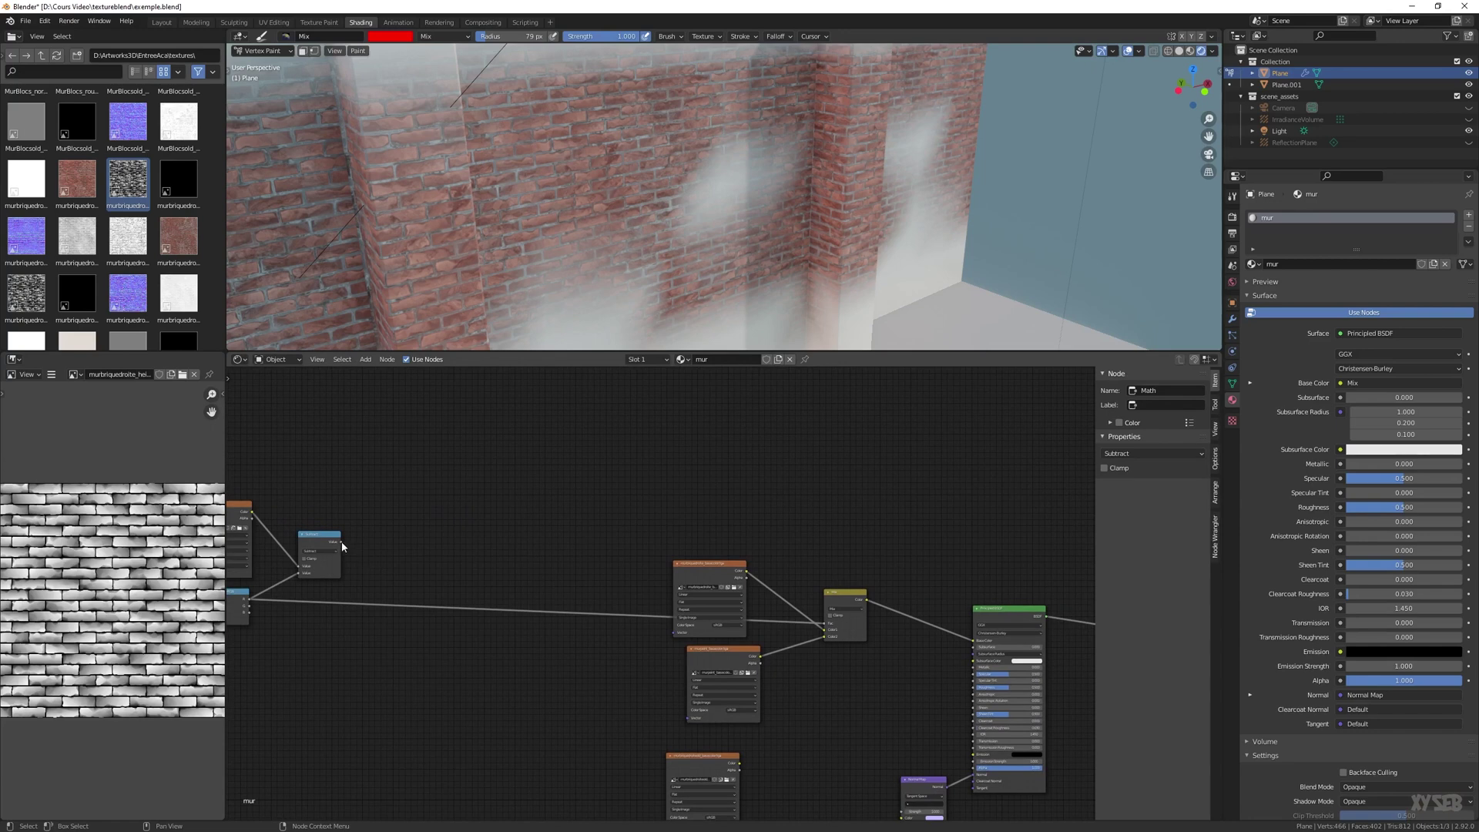
{"action": "left_click_drag", "start_coordinate": [342, 543], "coordinate": [973, 640]}
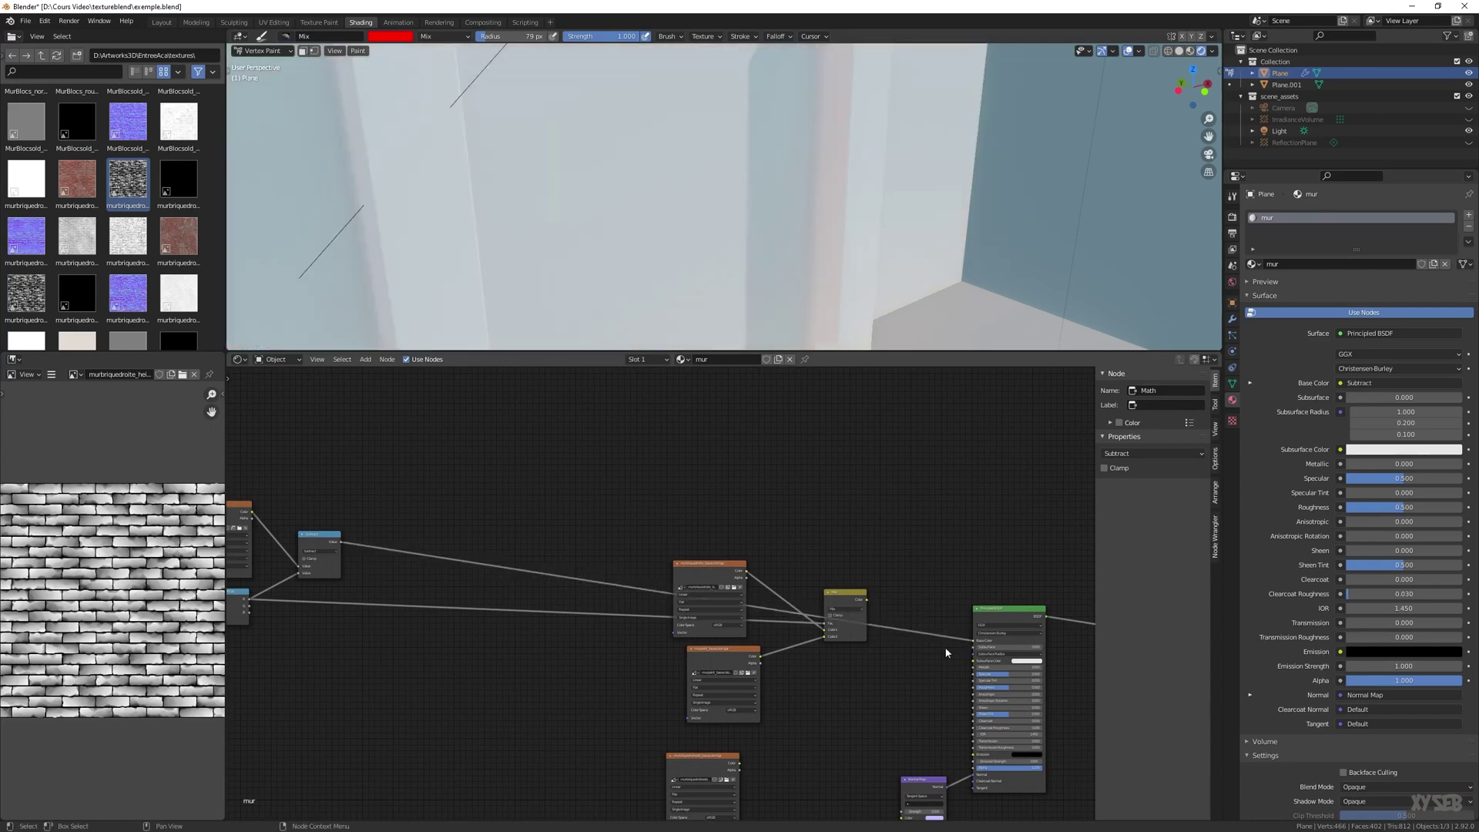
Examine the subtracted height mask on the wall from several angles alongside the nodes that produce it
{"action": "middle_click_drag", "start_coordinate": [479, 266], "coordinate": [493, 224]}
{"action": "middle_click_drag", "start_coordinate": [493, 223], "coordinate": [616, 205], "text": "shift"}
{"action": "middle_click_drag", "start_coordinate": [332, 508], "coordinate": [465, 509]}
{"action": "scroll", "coordinate": [465, 507], "scroll_direction": "up", "scroll_amount": 2}
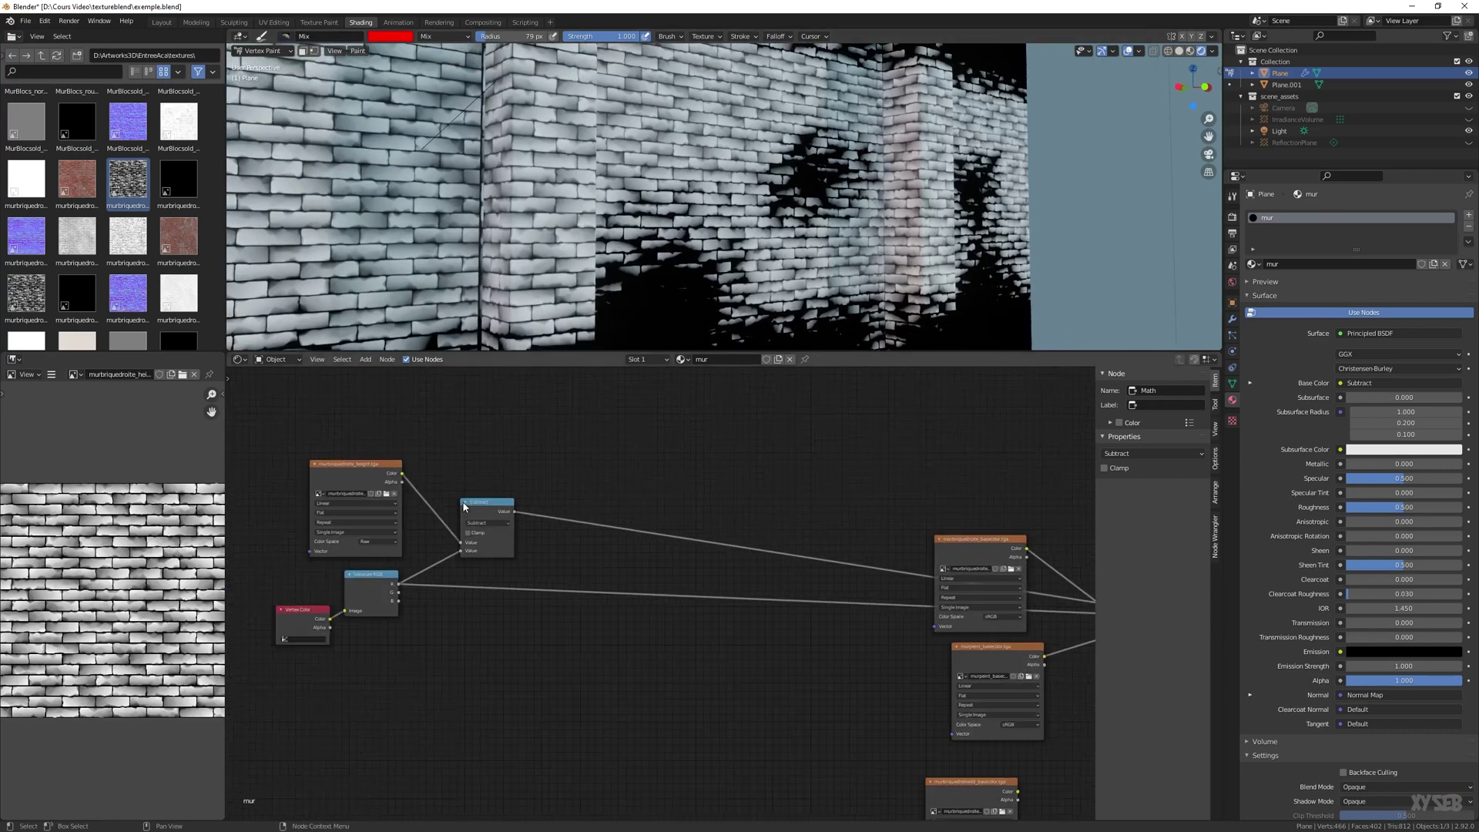
{"action": "middle_click_drag", "start_coordinate": [422, 445], "coordinate": [486, 466]}
{"action": "left_click", "coordinate": [545, 535]}
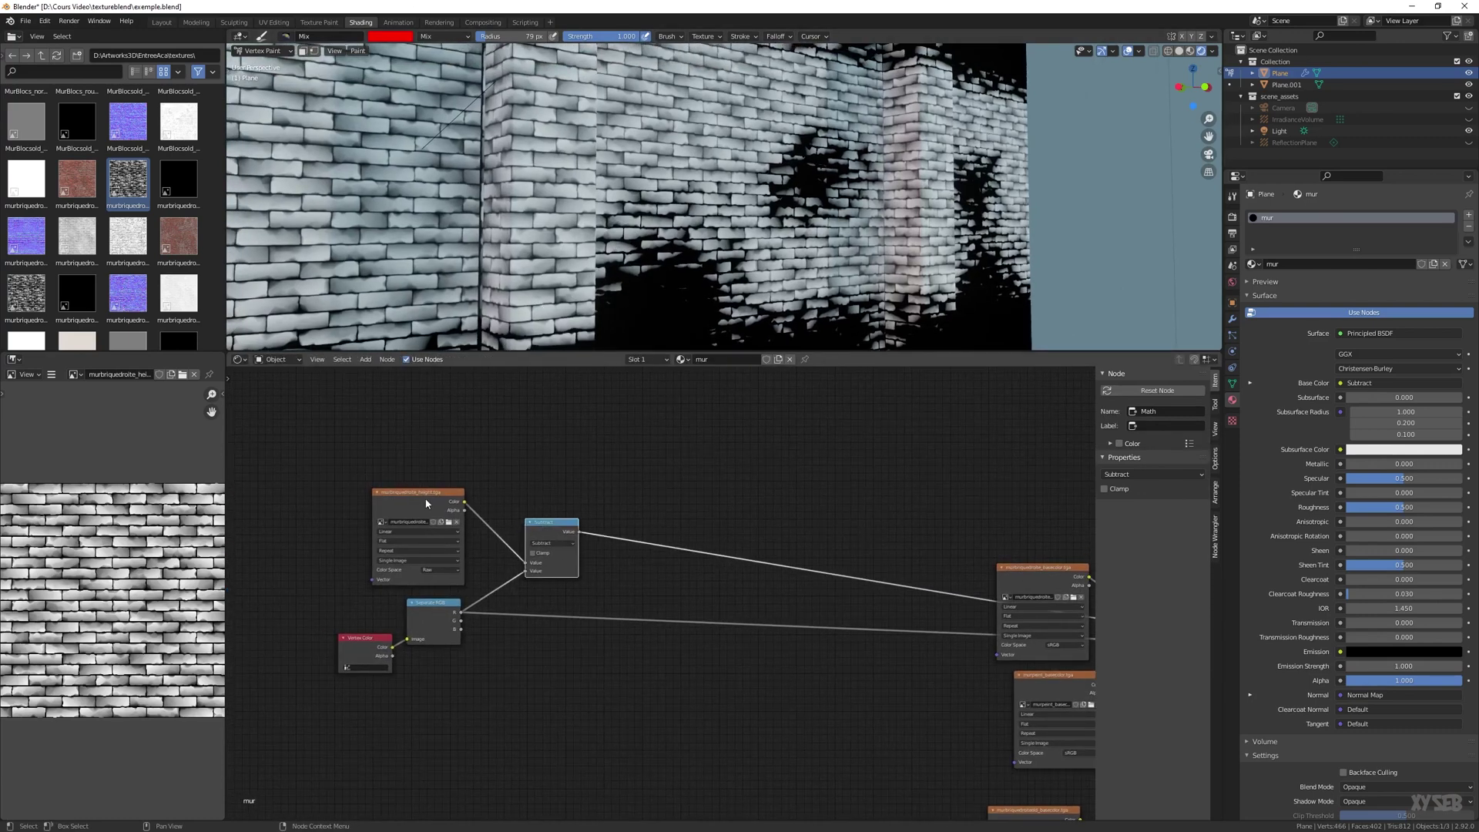
{"action": "scroll", "coordinate": [644, 250], "scroll_direction": "down", "scroll_amount": 2}
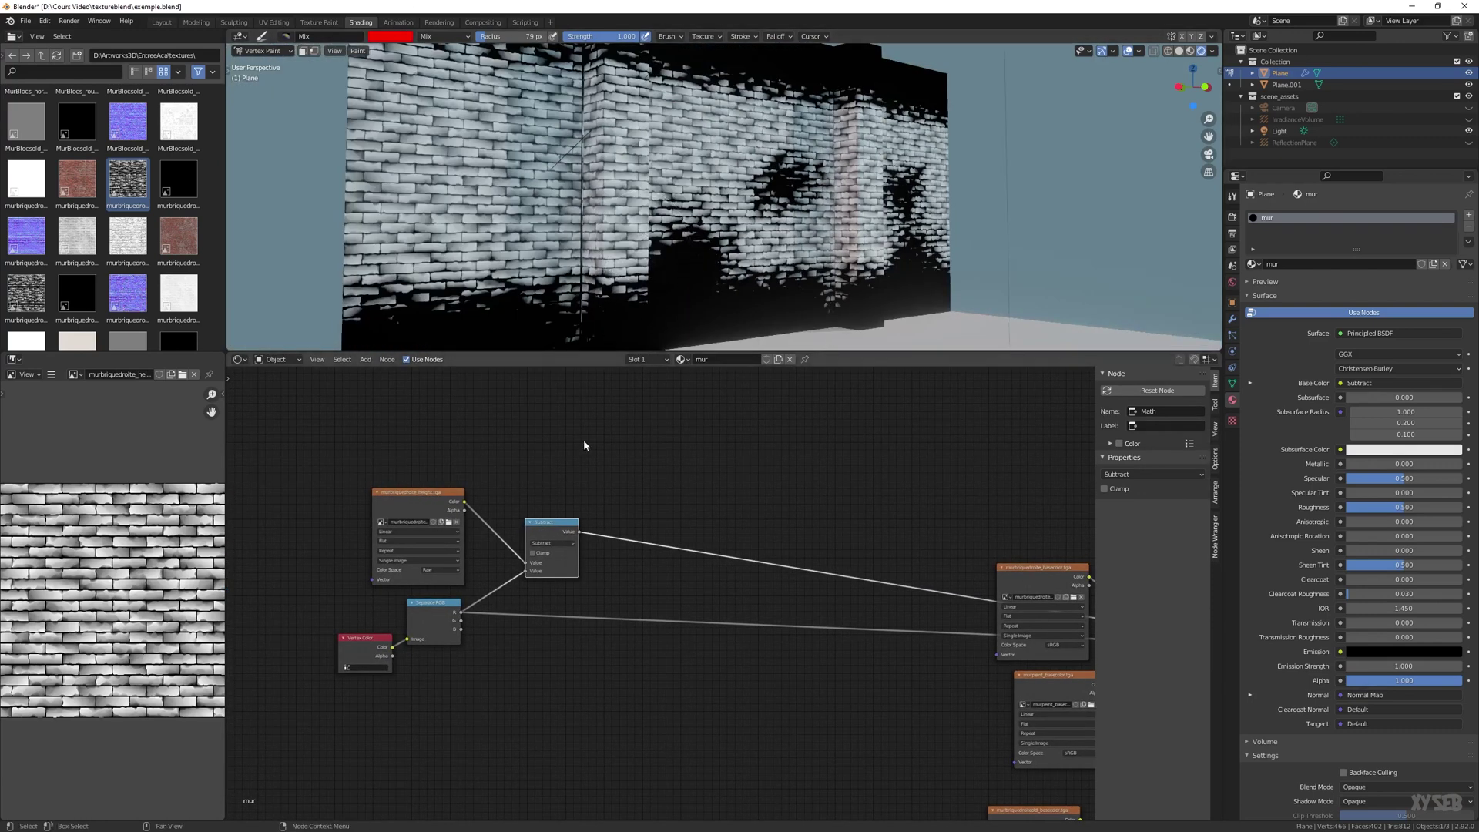
{"action": "middle_click_drag", "start_coordinate": [584, 442], "coordinate": [559, 523]}
{"action": "middle_click_drag", "start_coordinate": [605, 202], "coordinate": [572, 216]}
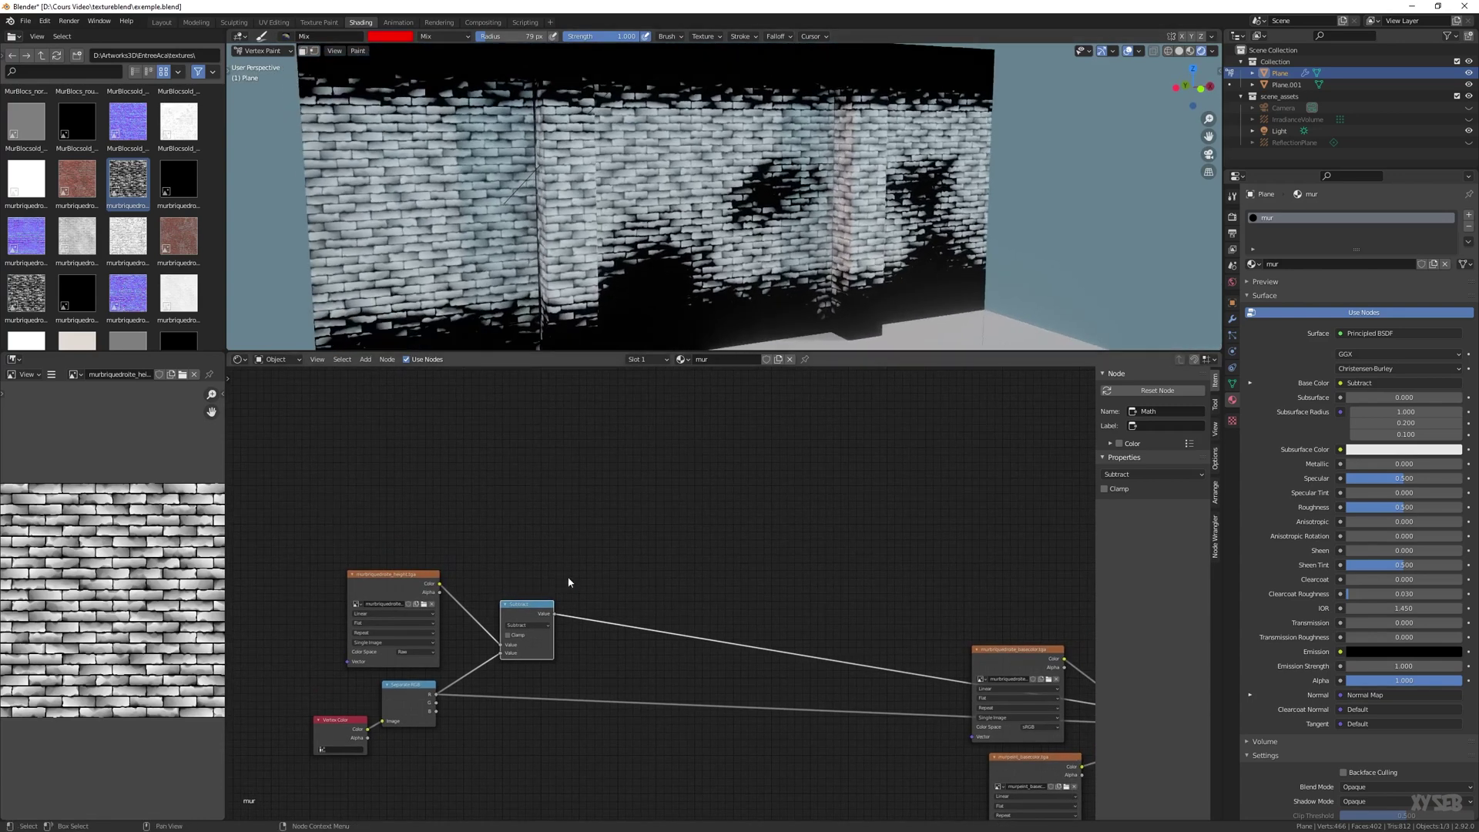
{"action": "middle_click_drag", "start_coordinate": [569, 582], "coordinate": [562, 497]}
{"action": "scroll", "coordinate": [473, 502], "scroll_direction": "up", "scroll_amount": 2}
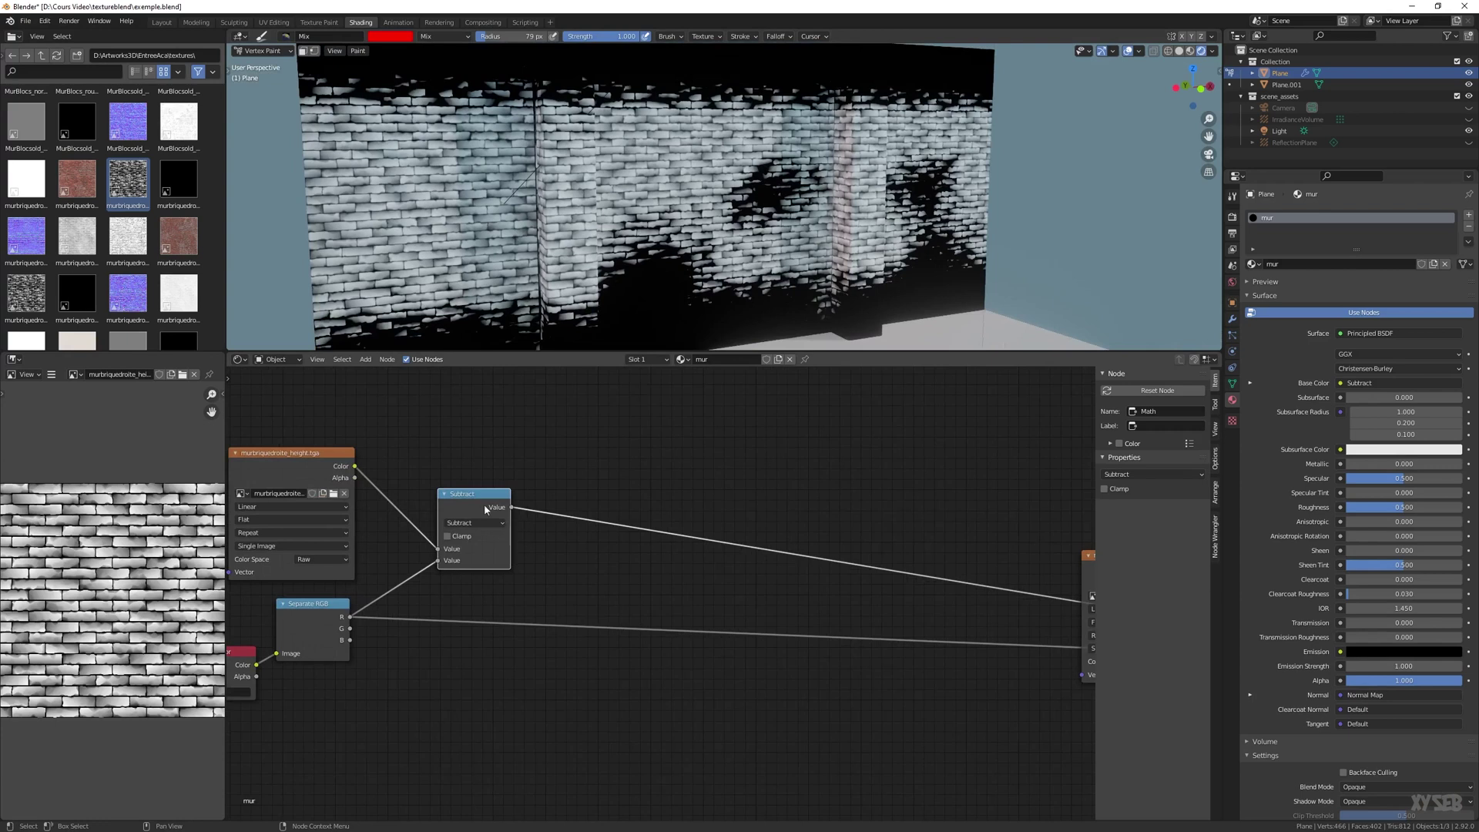
Add a second Math node, unconnected, above and to the right of the Subtract node
{"action": "key", "text": "shift+a"}
{"action": "mouse_move", "coordinate": [626, 500]}
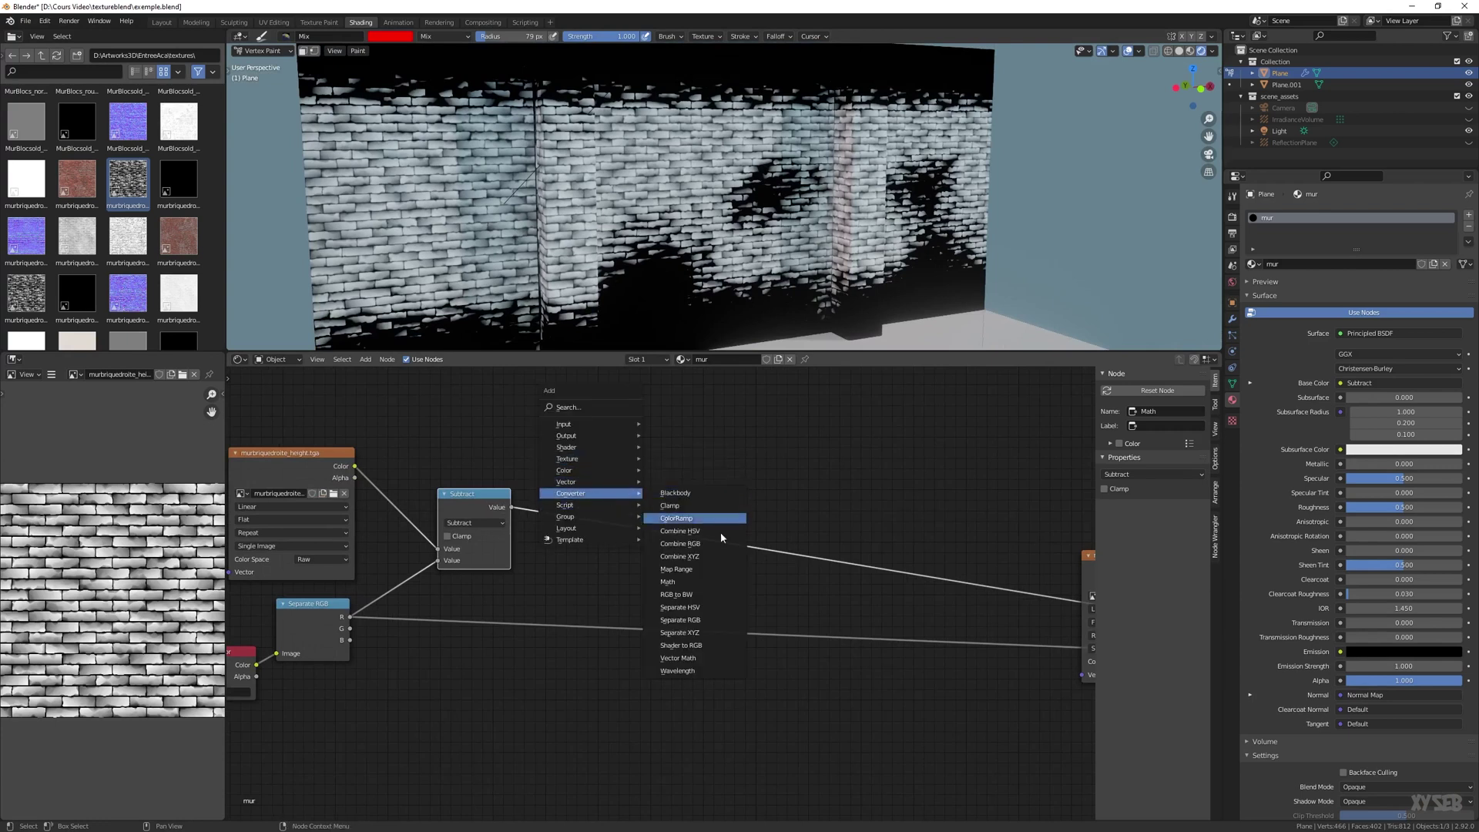
{"action": "left_click", "coordinate": [674, 582]}
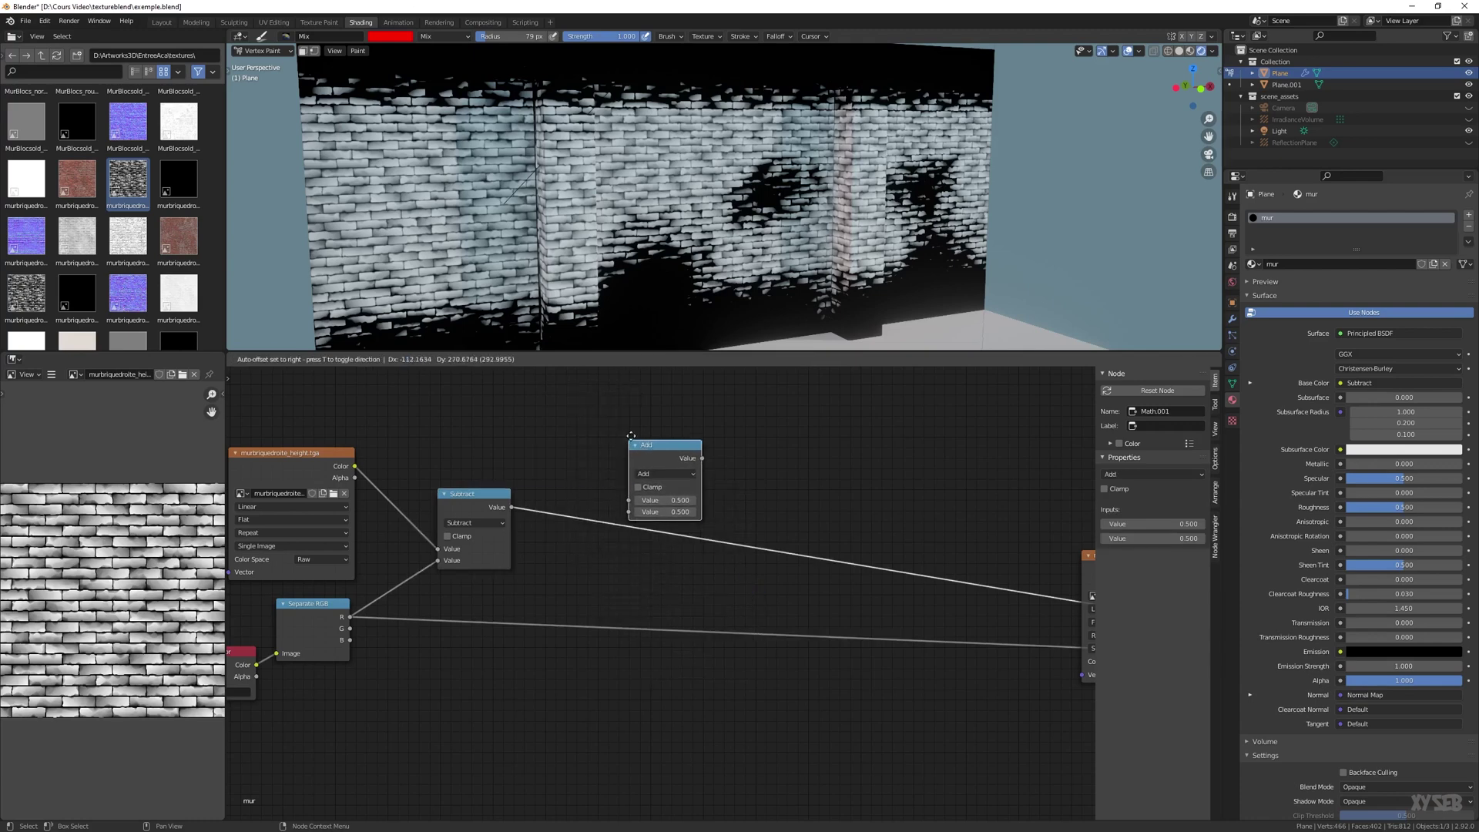
{"action": "left_click", "coordinate": [713, 424]}
Insert a Clamp node on the link between Subtract and Base Color, and set its Min to -1
{"action": "key", "text": "shift+a"}
{"action": "mouse_move", "coordinate": [591, 505]}
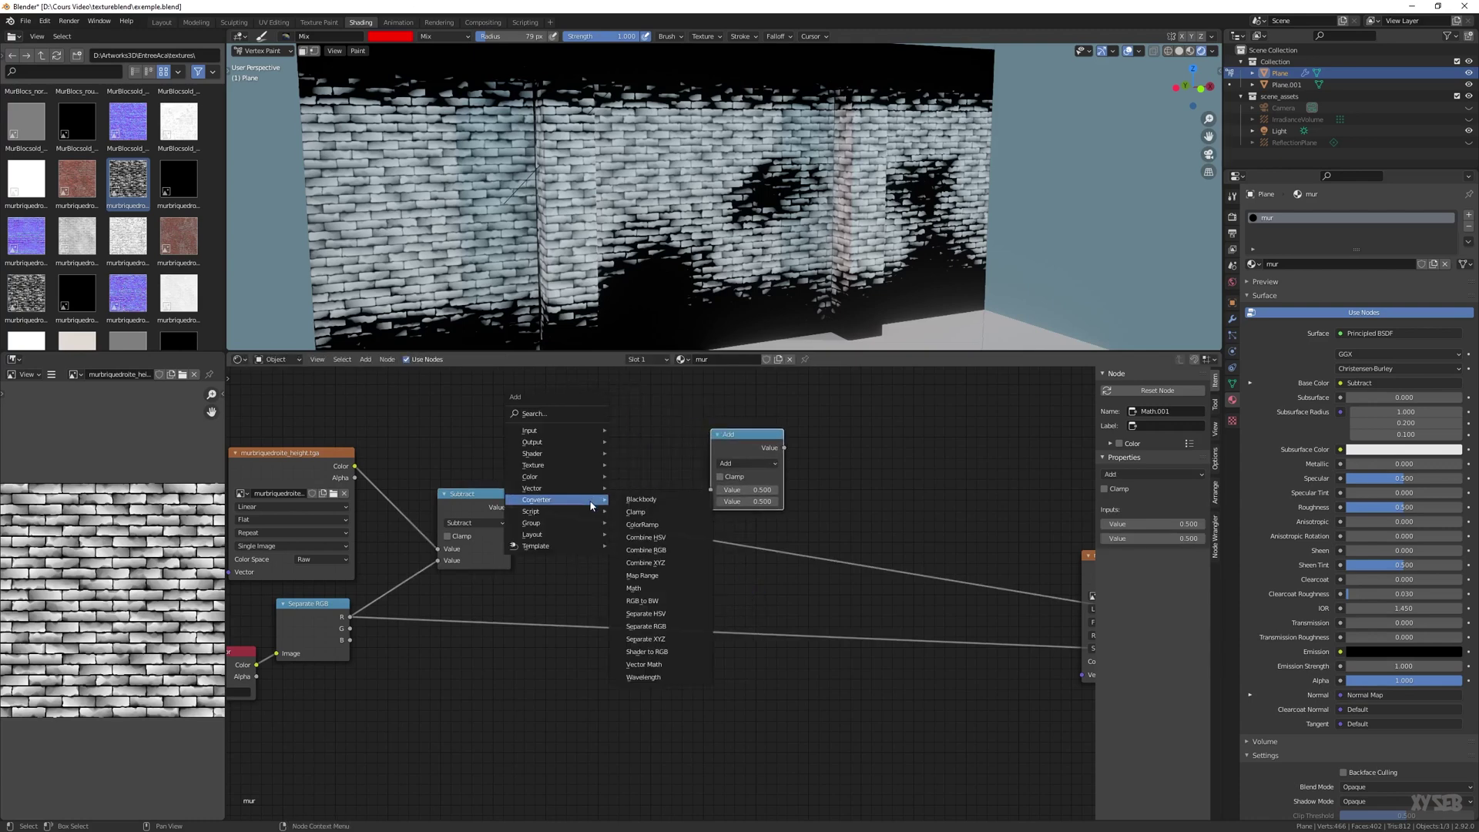
{"action": "left_click", "coordinate": [636, 512]}
{"action": "left_click", "coordinate": [592, 540]}
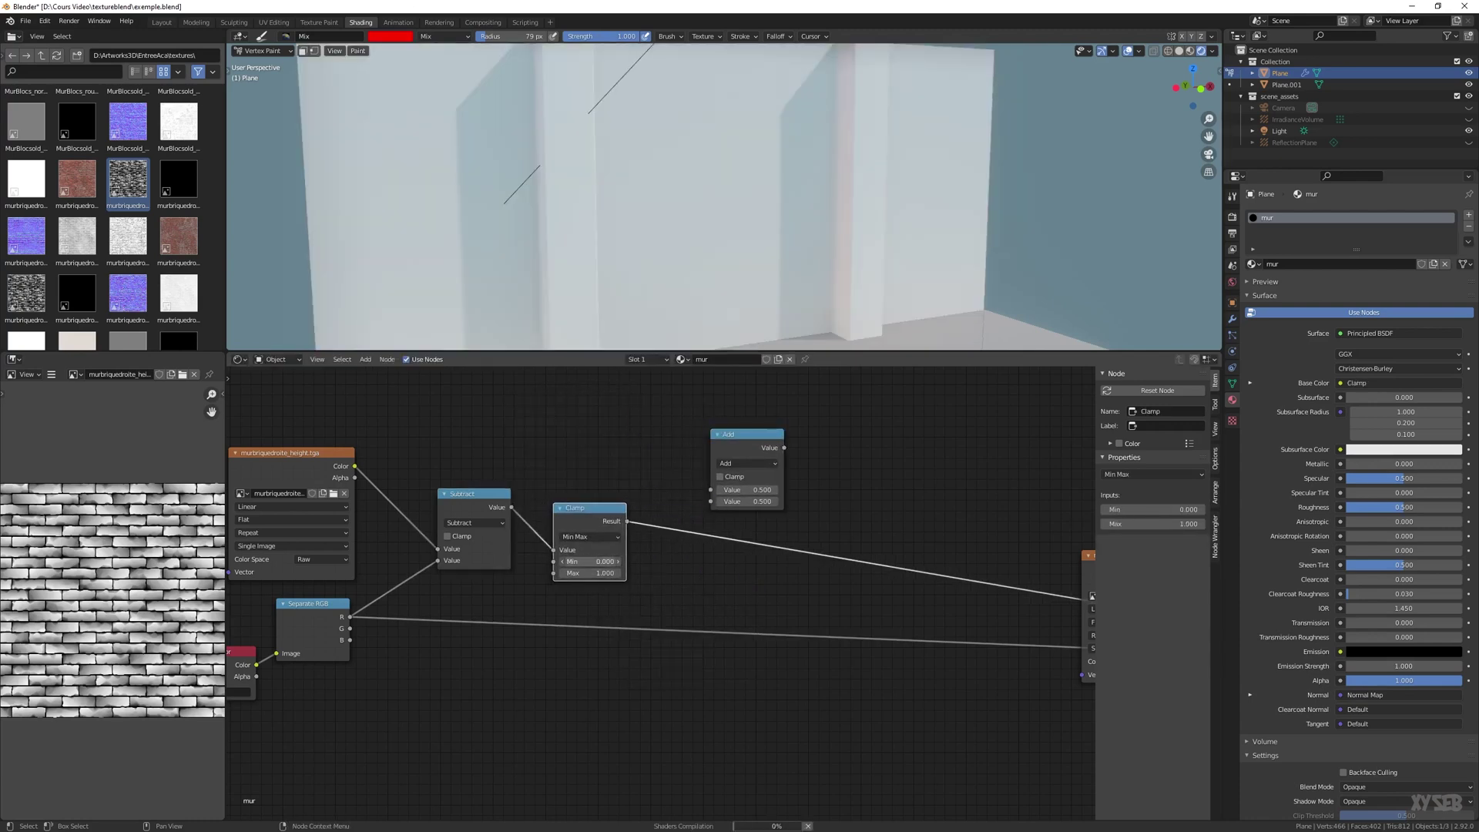
{"action": "left_click", "coordinate": [597, 561]}
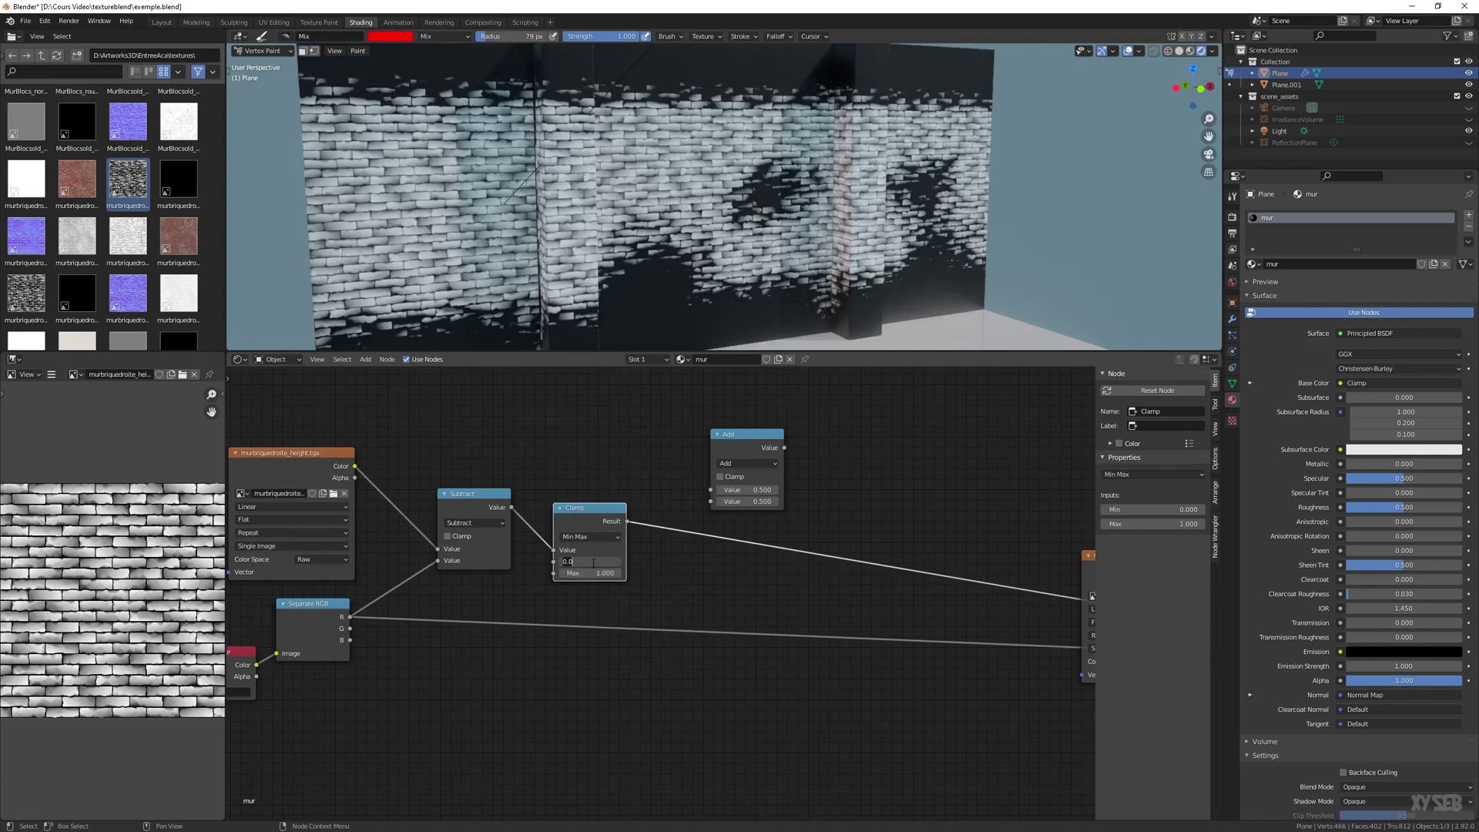
{"action": "type", "text": "-1"}
{"action": "key", "text": "Return"}
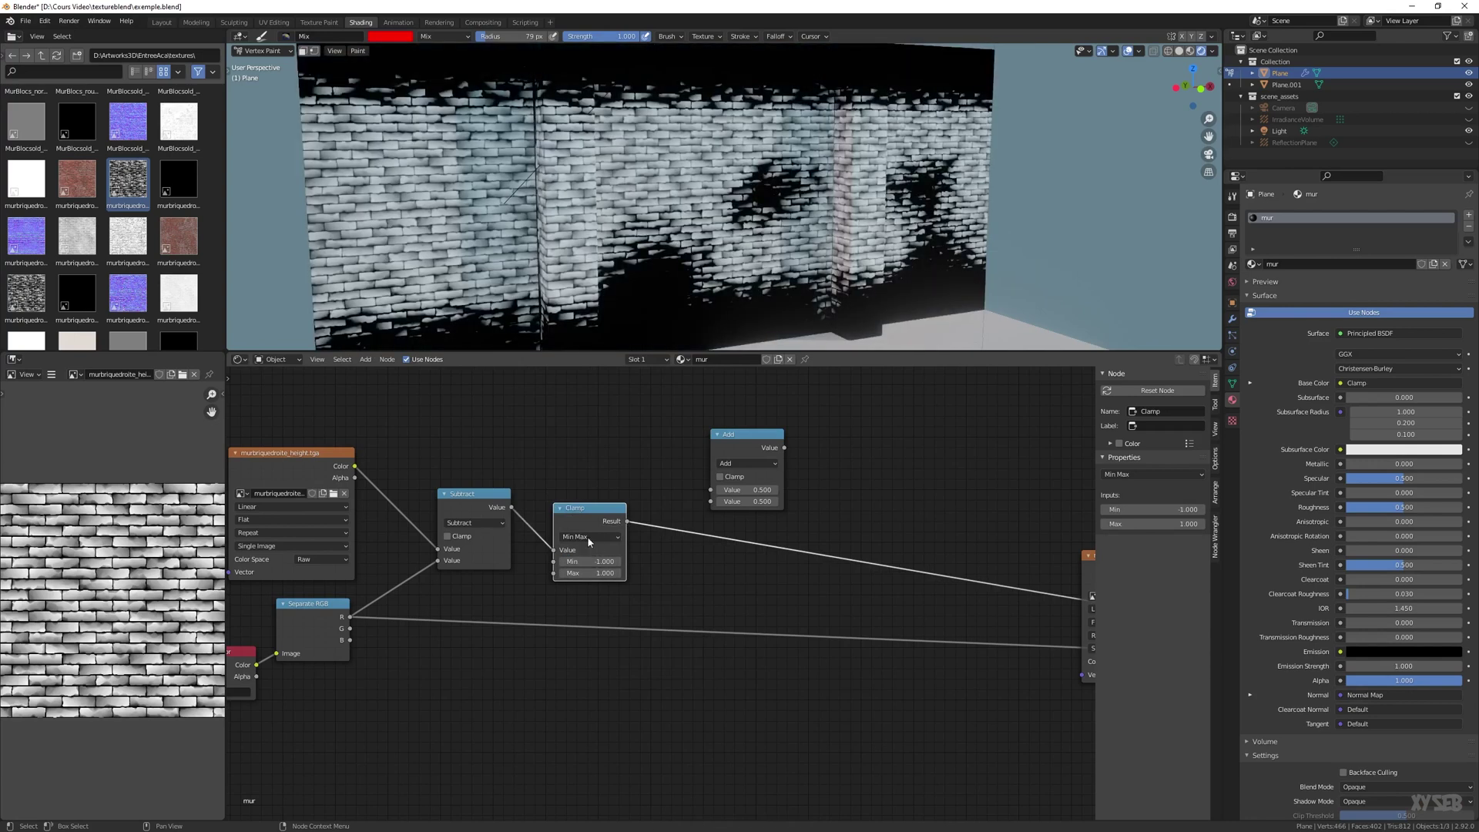
Align the Clamp node level with the Subtract node and move the unconnected Math node higher
{"action": "left_click_drag", "start_coordinate": [573, 508], "coordinate": [564, 495]}
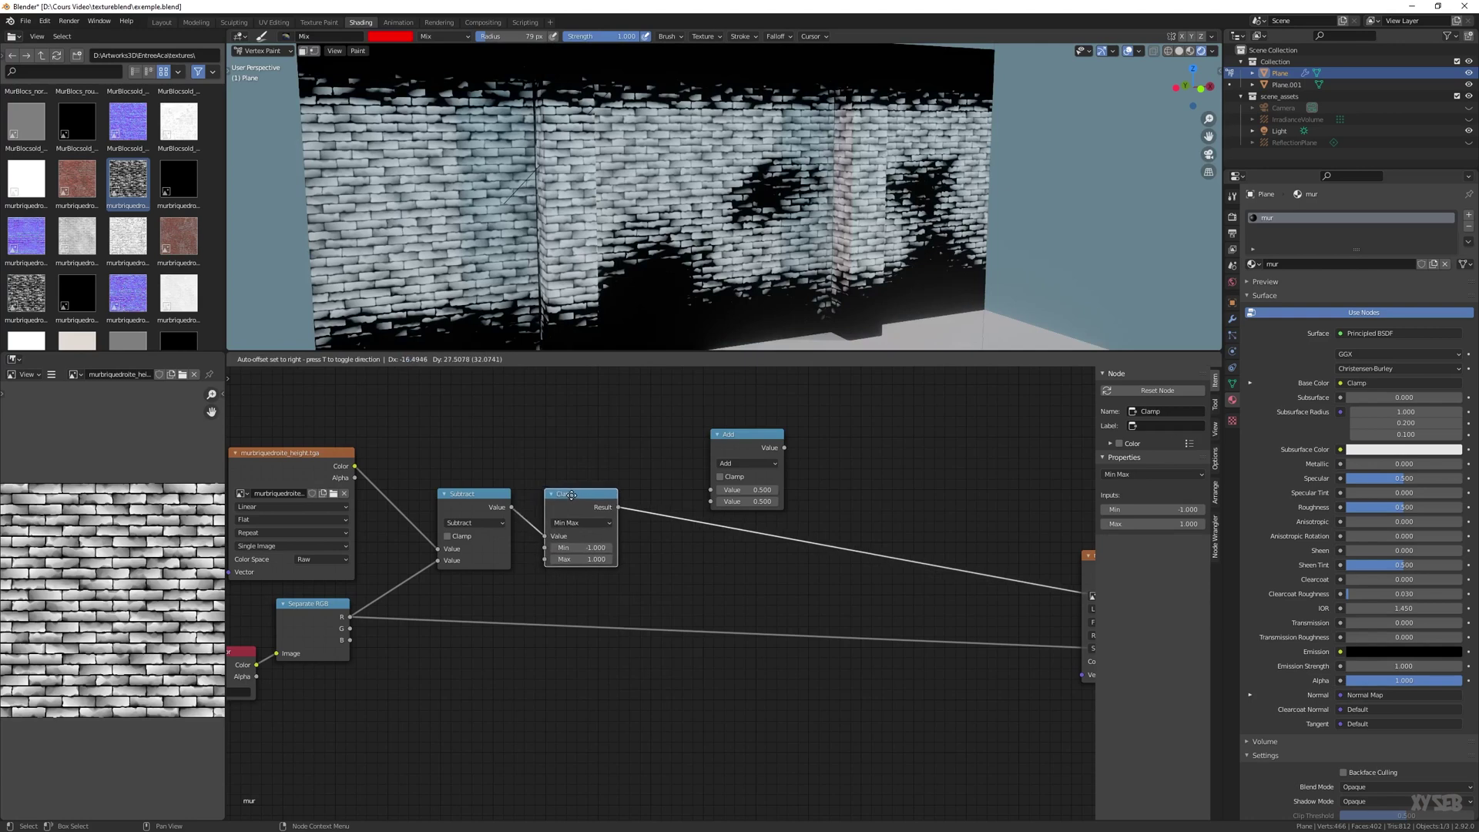
{"action": "left_click_drag", "start_coordinate": [751, 435], "coordinate": [718, 382]}
{"action": "left_click", "coordinate": [571, 504]}
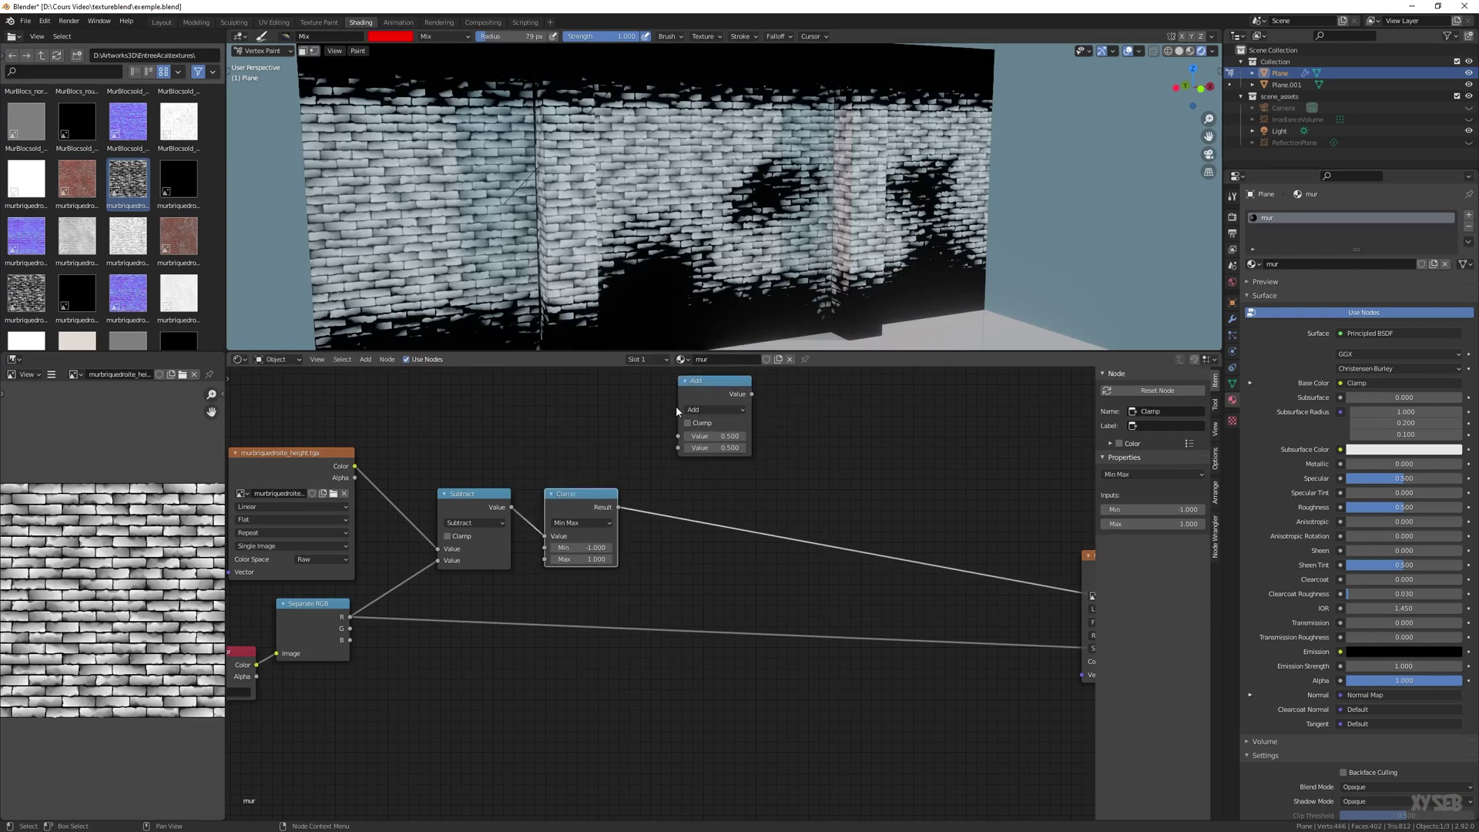
Set the unconnected Math node to Divide, move it next to Clamp, and feed Clamp's Result into its first value
{"action": "left_click", "coordinate": [715, 413]}
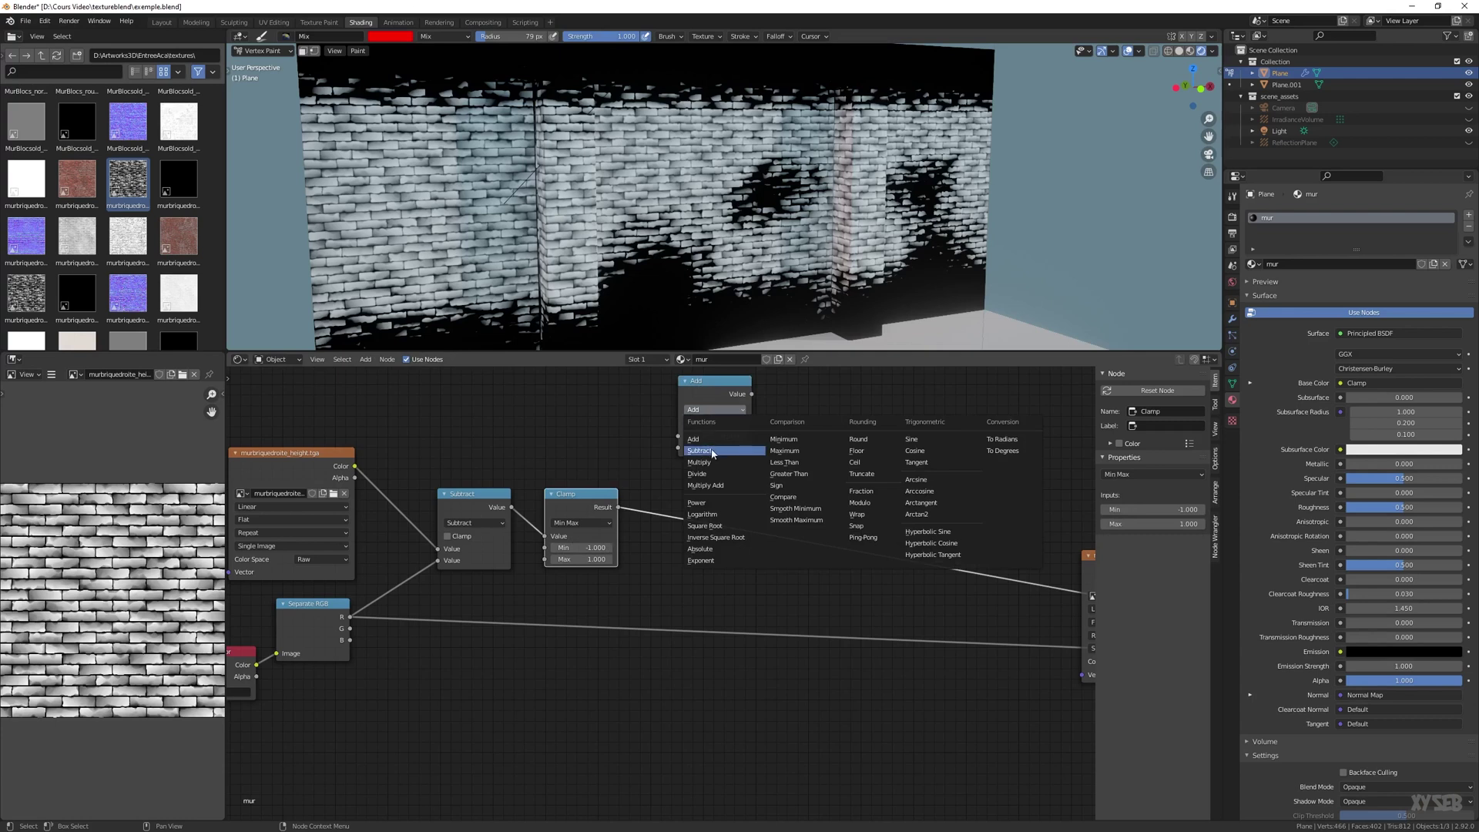
{"action": "left_click", "coordinate": [722, 474]}
{"action": "left_click_drag", "start_coordinate": [705, 401], "coordinate": [686, 453]}
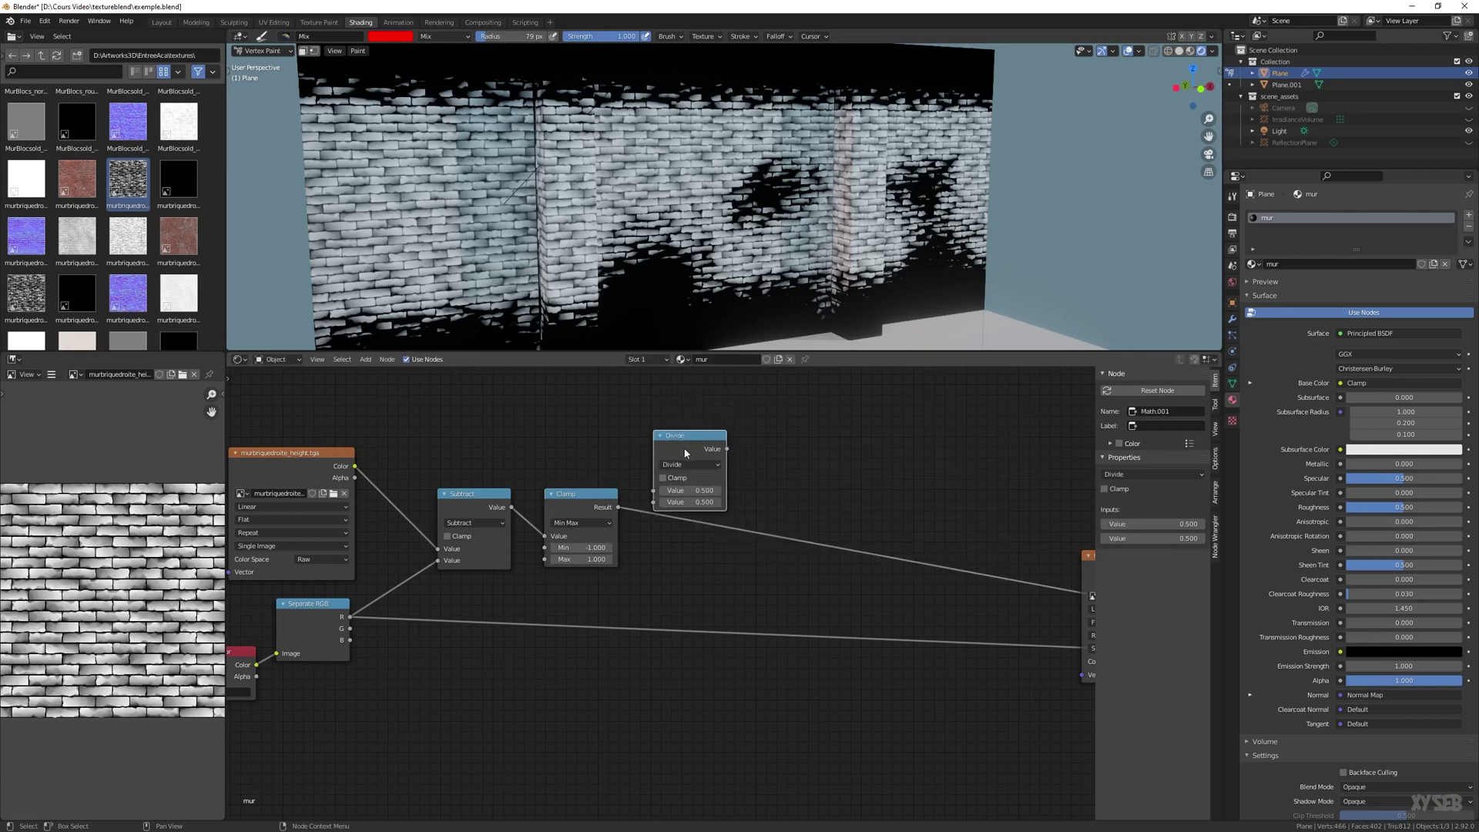
{"action": "left_click_drag", "start_coordinate": [616, 507], "coordinate": [654, 490]}
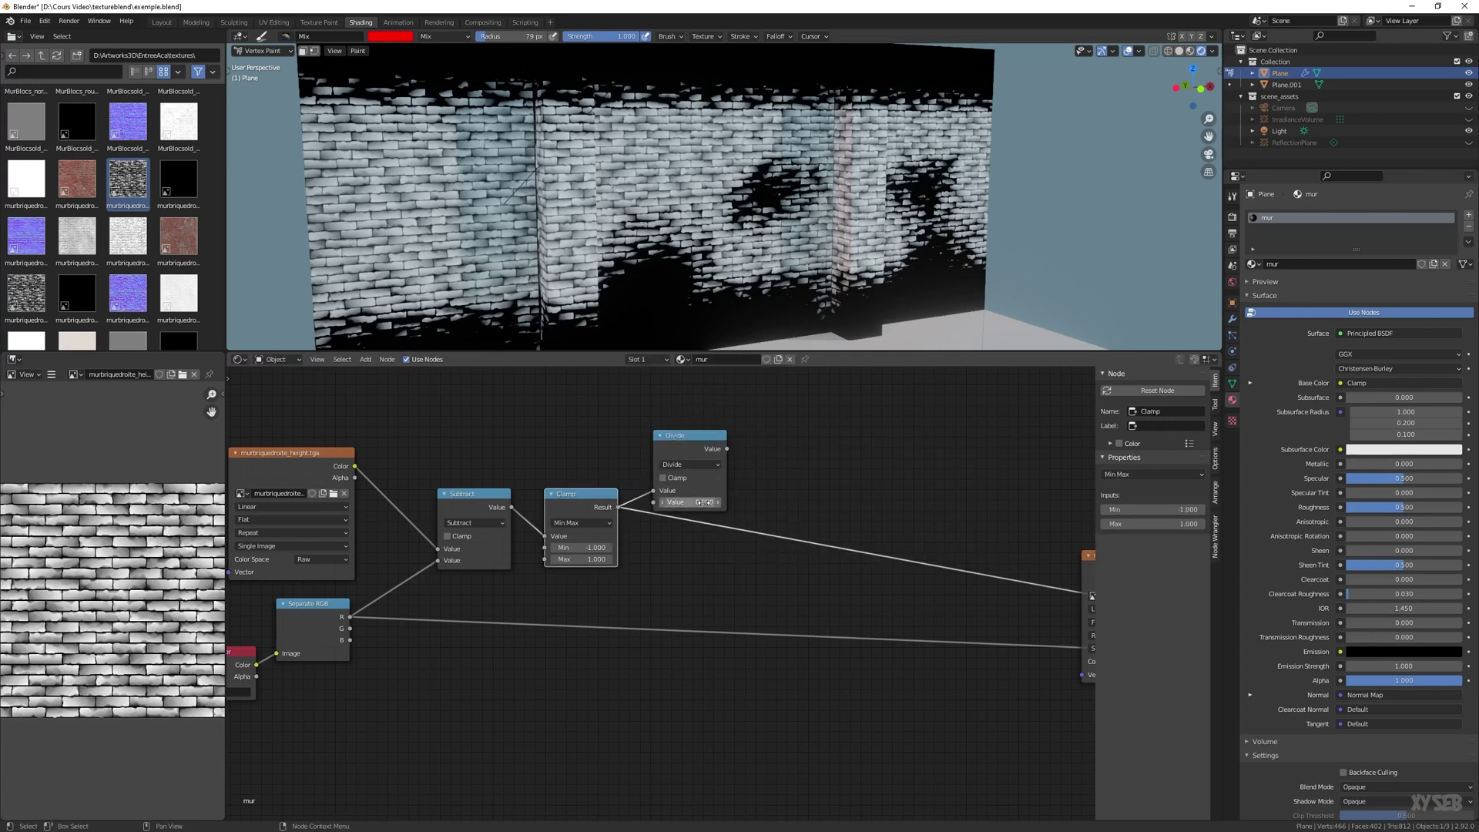
Connect the Divide node's output to the Principled BSDF's Base Color and line the node up with Clamp
{"action": "middle_click_drag", "start_coordinate": [893, 498], "coordinate": [615, 499]}
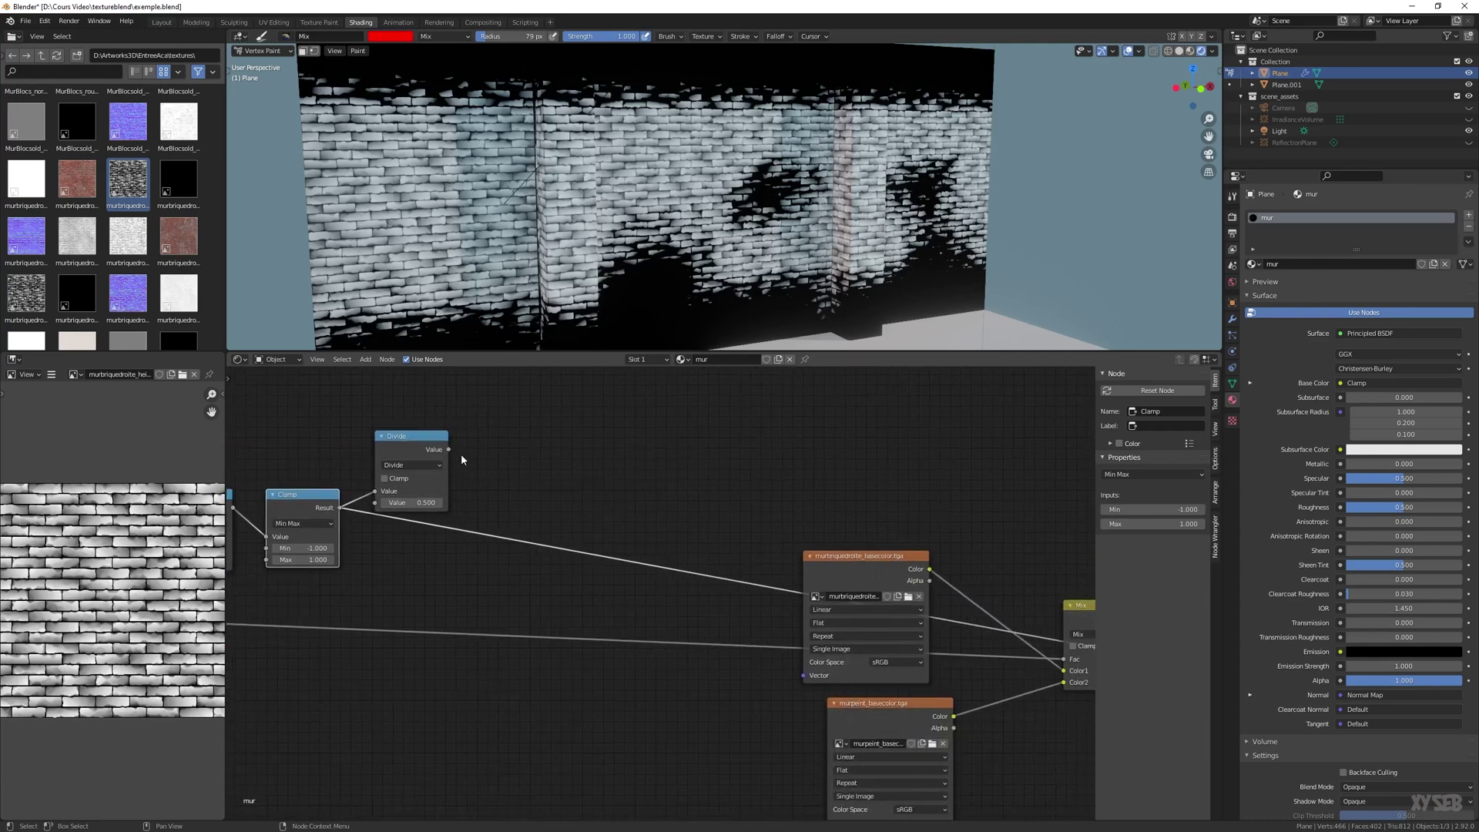
{"action": "scroll", "coordinate": [594, 493], "scroll_direction": "down", "scroll_amount": 3}
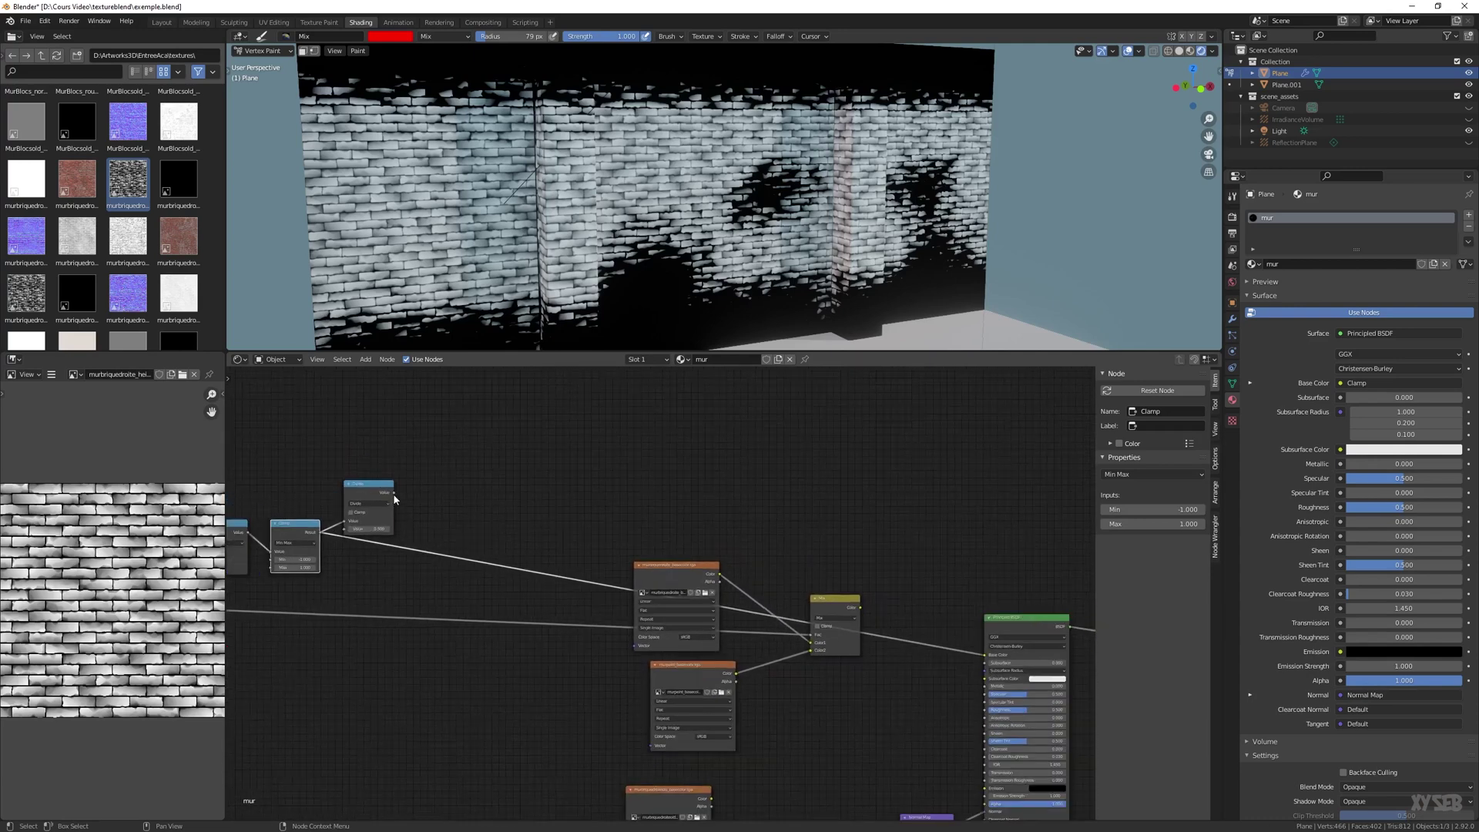
{"action": "left_click_drag", "start_coordinate": [393, 493], "coordinate": [987, 654]}
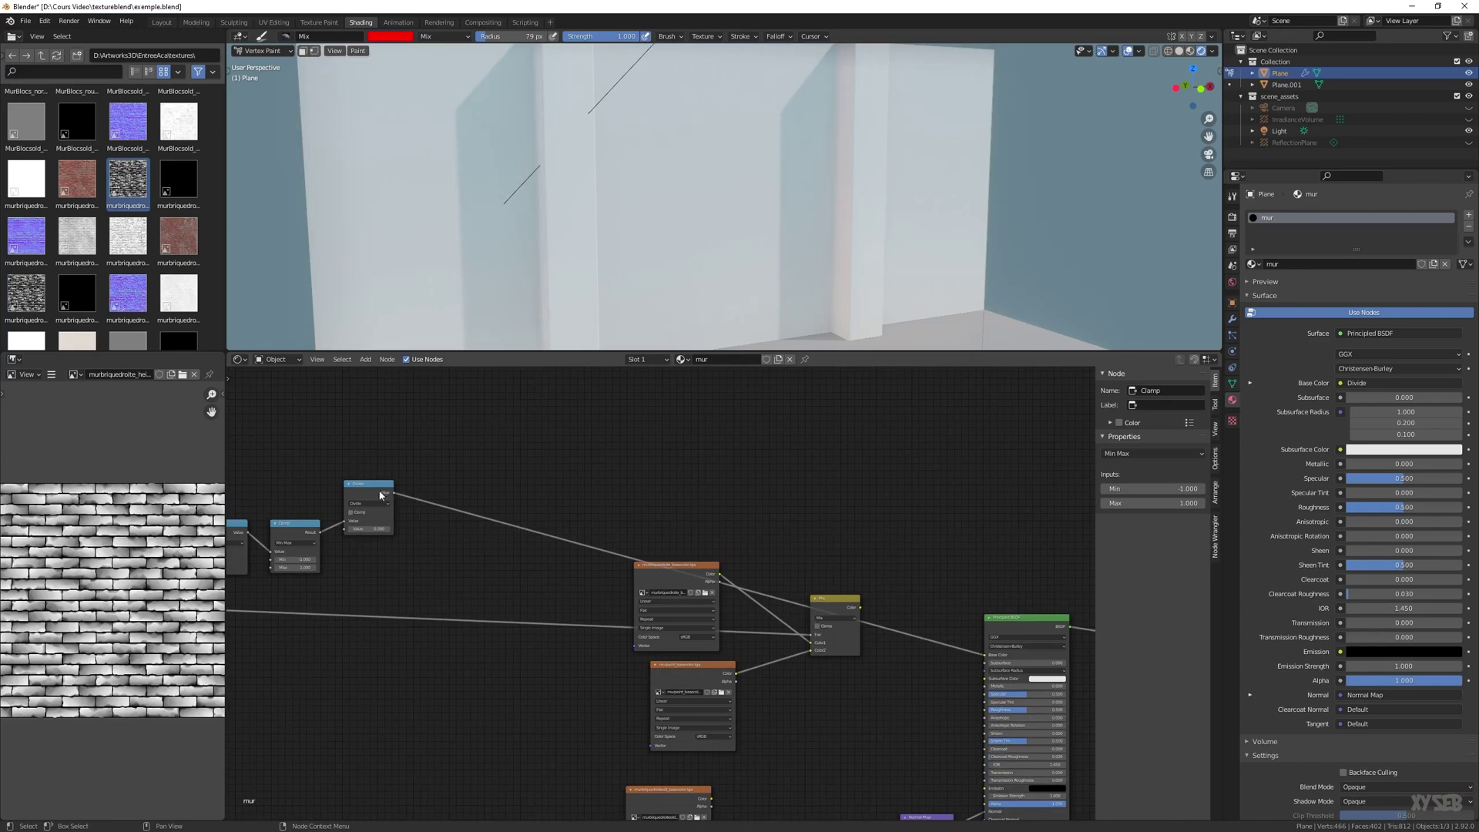
{"action": "left_click_drag", "start_coordinate": [380, 495], "coordinate": [376, 531]}
{"action": "middle_click_drag", "start_coordinate": [483, 495], "coordinate": [682, 515]}
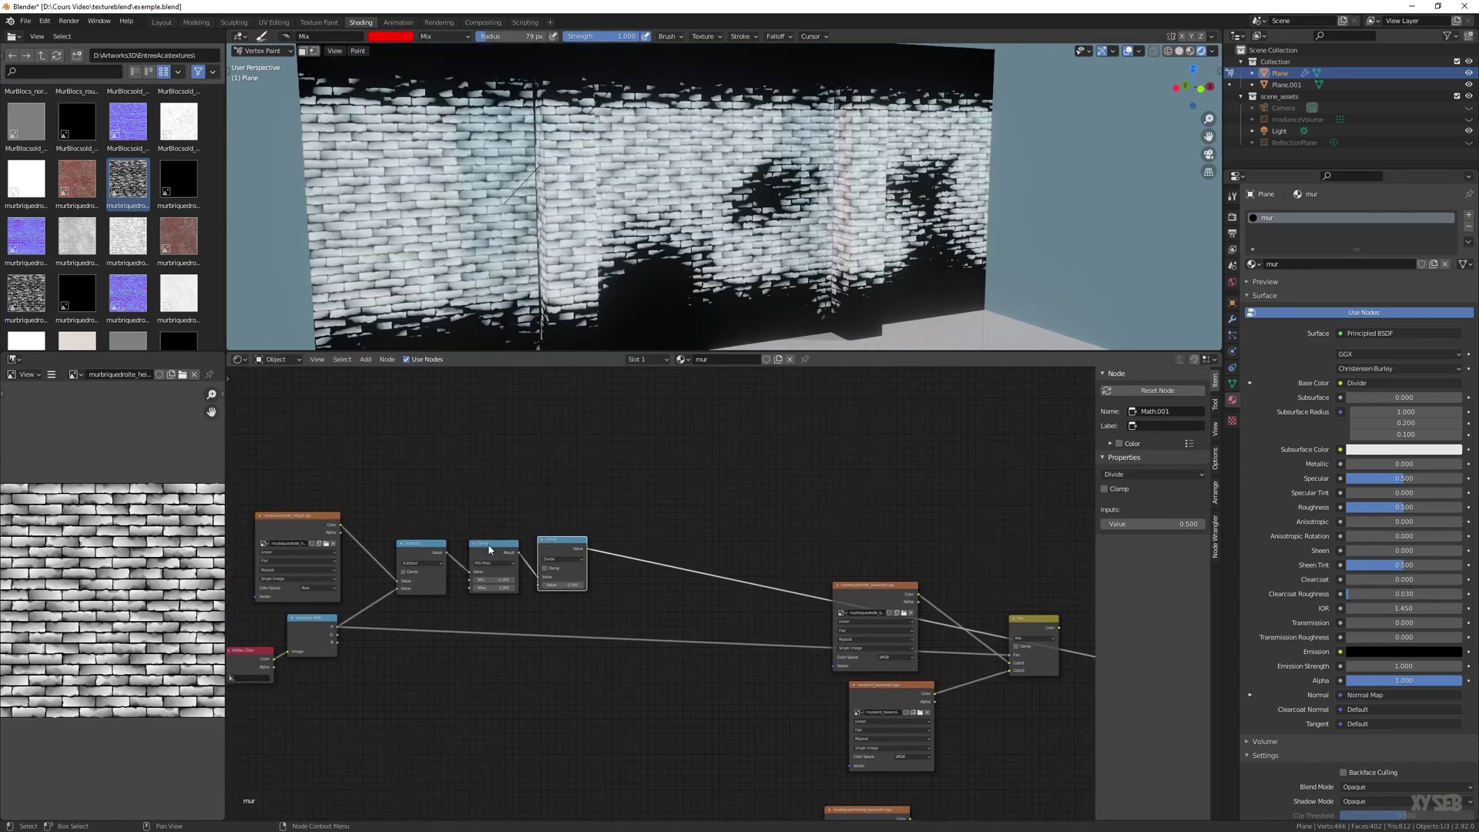
Try divisors of 0.2 and 1 on the Divide node to compare the mask's contrast
{"action": "scroll", "coordinate": [489, 550], "scroll_direction": "up", "scroll_amount": 4}
{"action": "middle_click_drag", "start_coordinate": [489, 550], "coordinate": [597, 555]}
{"action": "double_click", "coordinate": [695, 602]}
{"action": "type", "text": "0.2"}
{"action": "key", "text": "Return"}
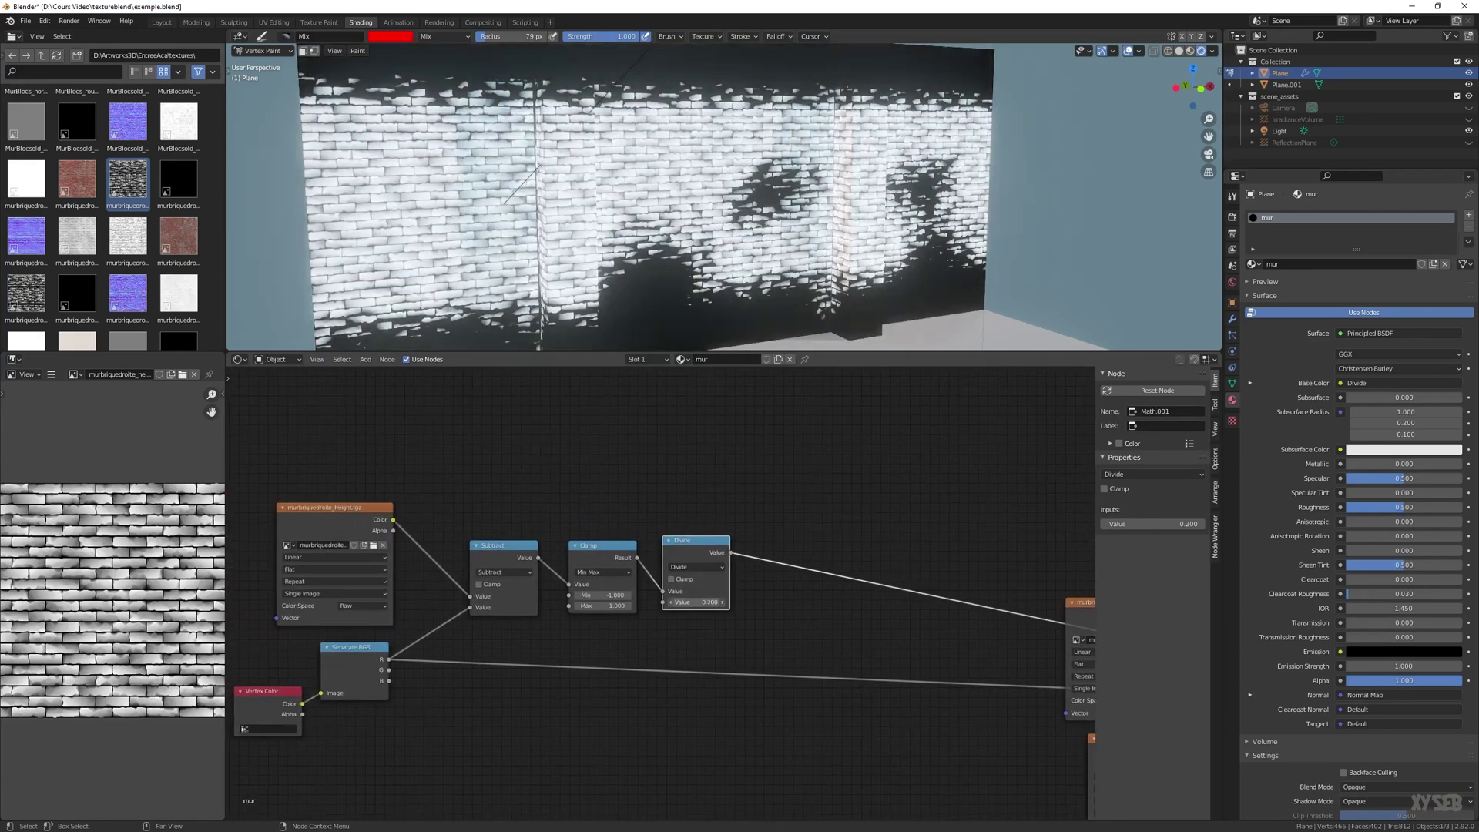
{"action": "mouse_move", "coordinate": [696, 602]}
{"action": "left_mouse_down"}
{"action": "mouse_move", "coordinate": [729, 603]}
{"action": "mouse_move", "coordinate": [712, 581]}
{"action": "left_mouse_up"}
{"action": "middle_click_drag", "start_coordinate": [923, 627], "coordinate": [798, 636]}
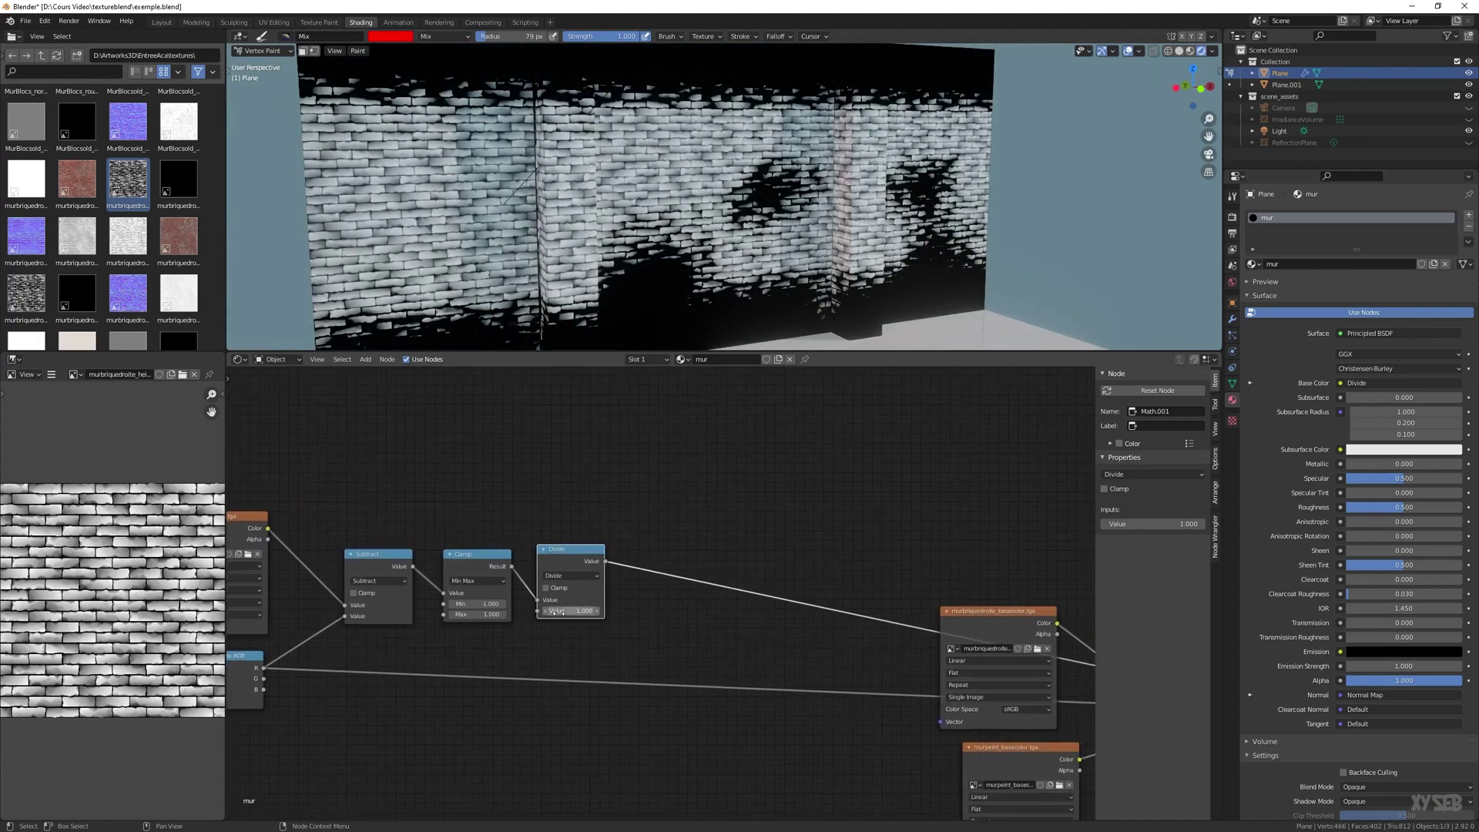
Set the Divide node's second value to 0.1
{"action": "double_click", "coordinate": [570, 611]}
{"action": "type", "text": "0.2"}
{"action": "key", "text": "Return"}
{"action": "left_click_drag", "start_coordinate": [571, 611], "coordinate": [566, 611]}
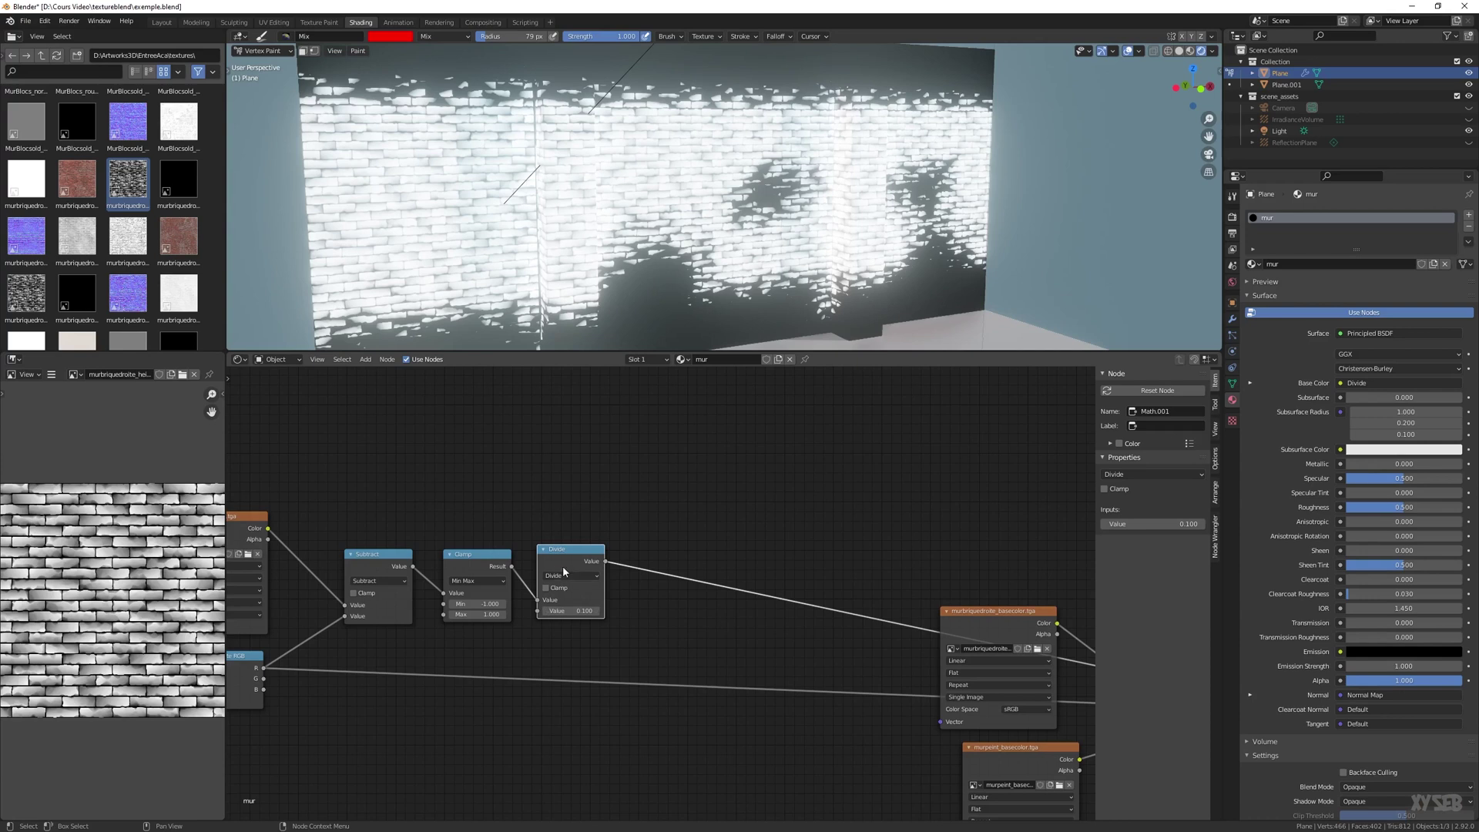
Add a ColorRamp node above and to the right of Divide and connect Divide's output to its Fac
{"action": "mouse_move", "coordinate": [623, 509]}
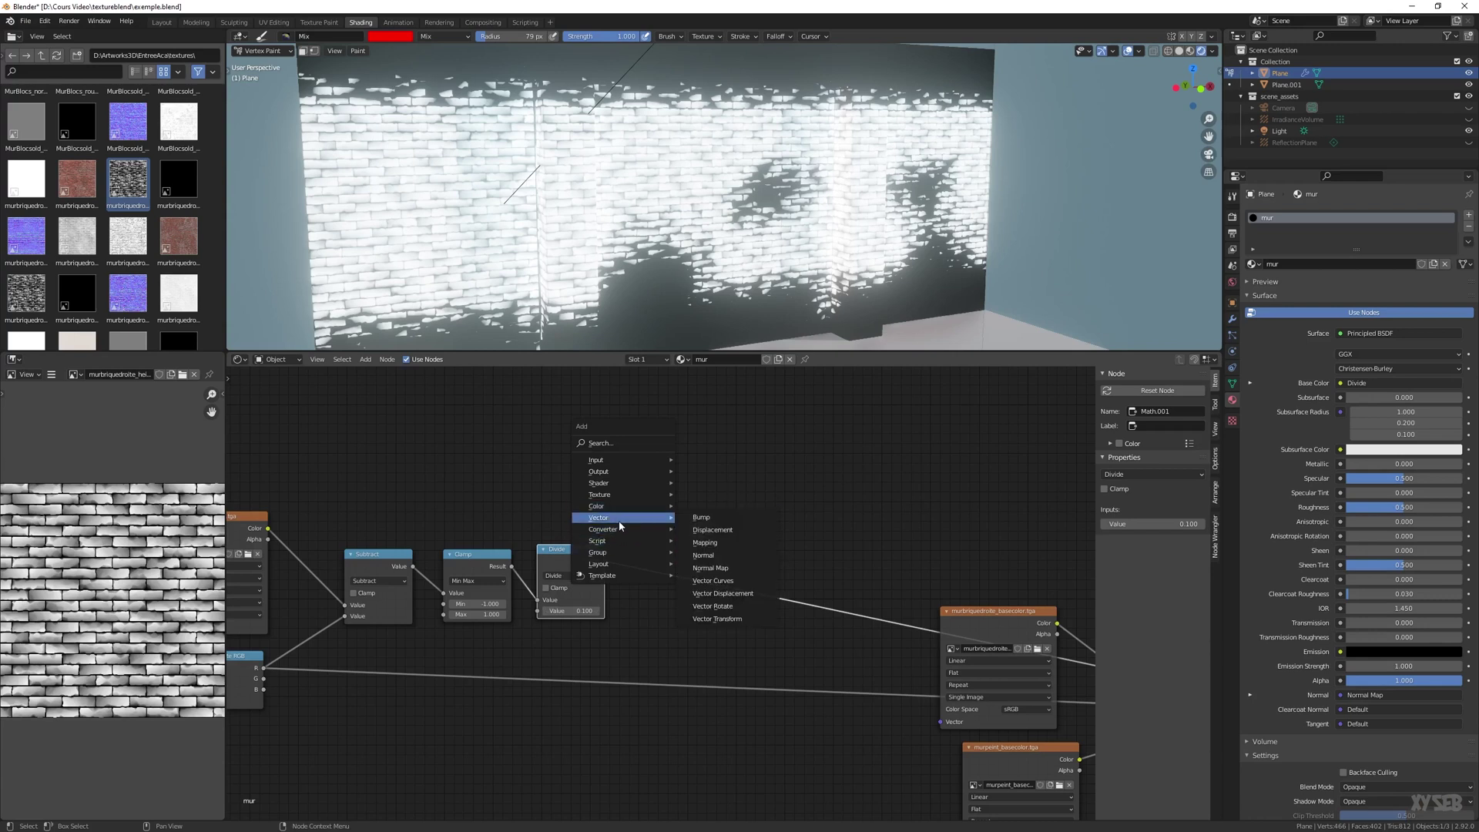
{"action": "left_click", "coordinate": [721, 553]}
{"action": "left_click", "coordinate": [720, 493]}
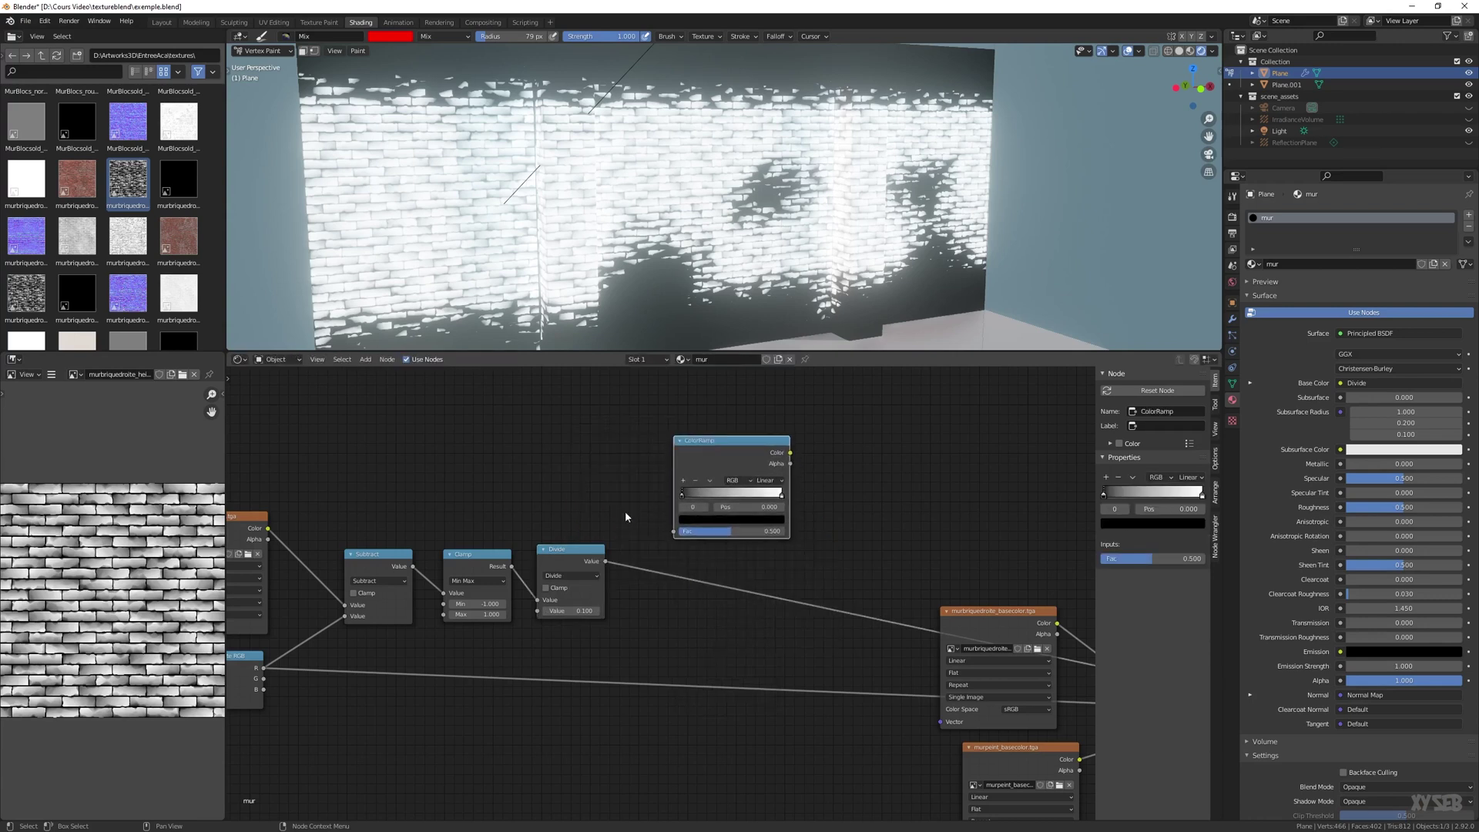
{"action": "left_click_drag", "start_coordinate": [607, 563], "coordinate": [675, 532]}
Connect the ColorRamp's Color output to the Principled BSDF's Base Color
{"action": "middle_click_drag", "start_coordinate": [861, 577], "coordinate": [554, 560]}
{"action": "scroll", "coordinate": [553, 560], "scroll_direction": "down", "scroll_amount": 3}
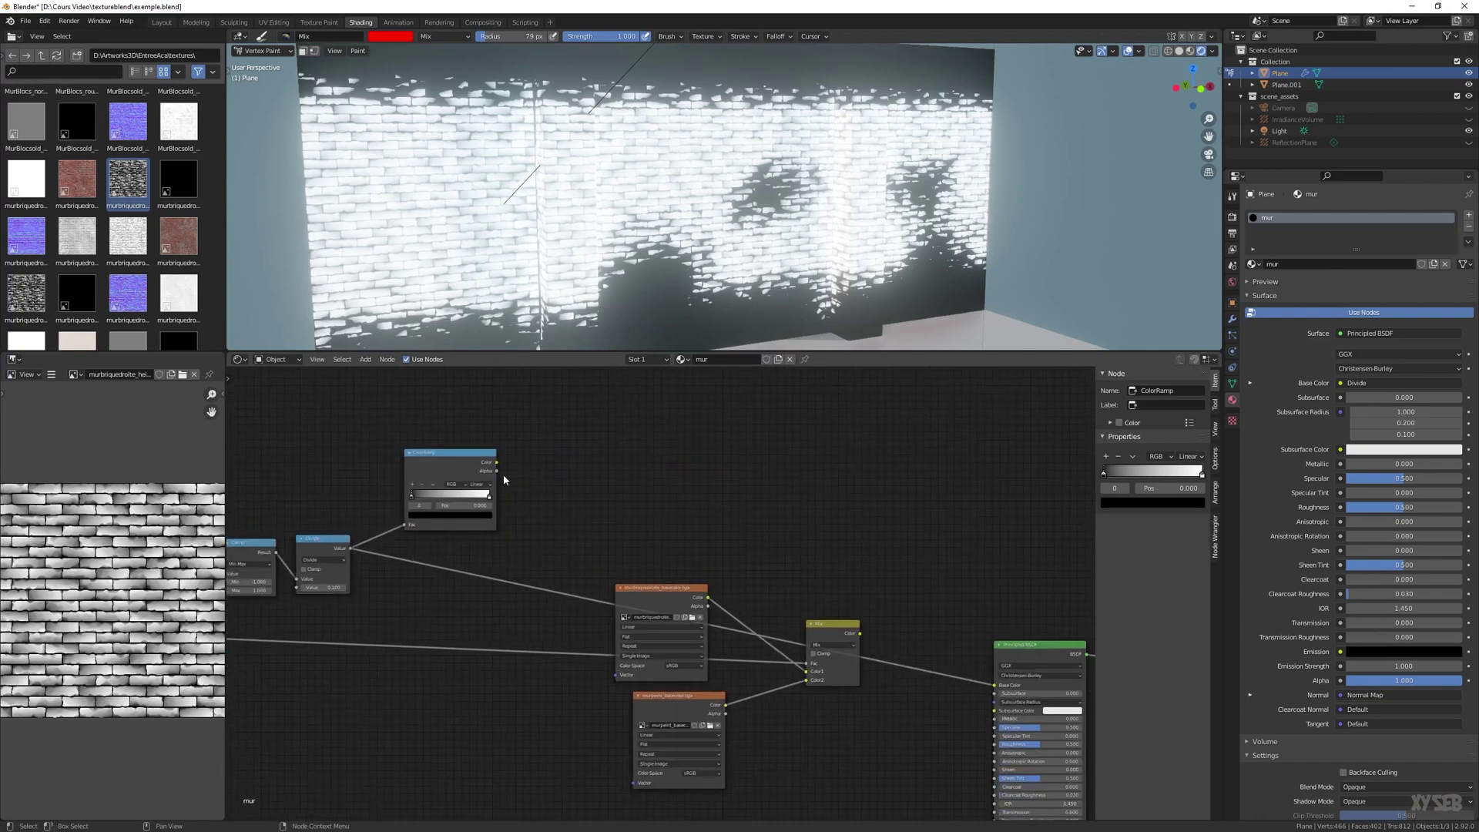
{"action": "left_click_drag", "start_coordinate": [496, 462], "coordinate": [995, 686]}
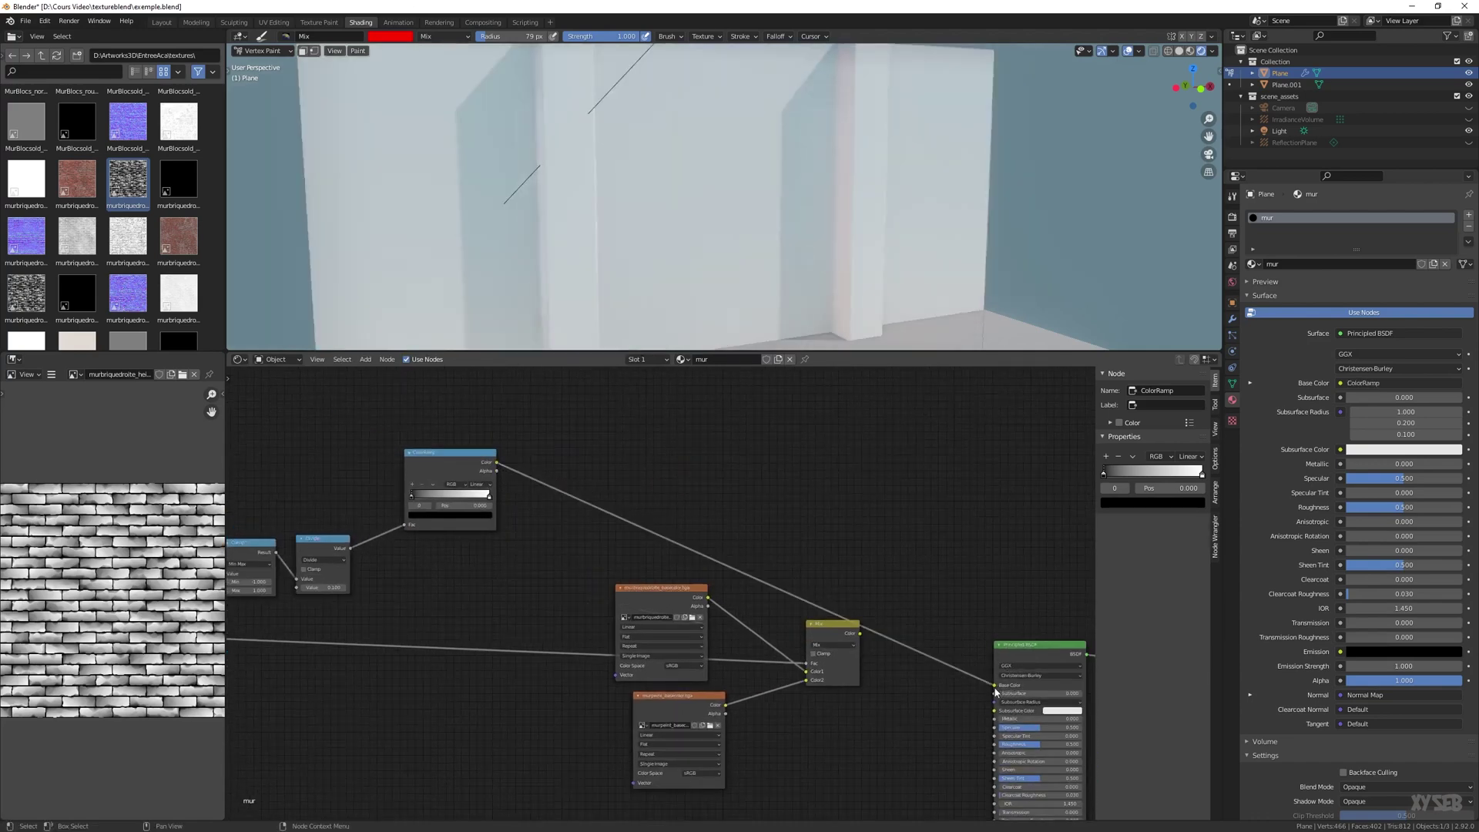
{"action": "middle_click_drag", "start_coordinate": [426, 570], "coordinate": [738, 612]}
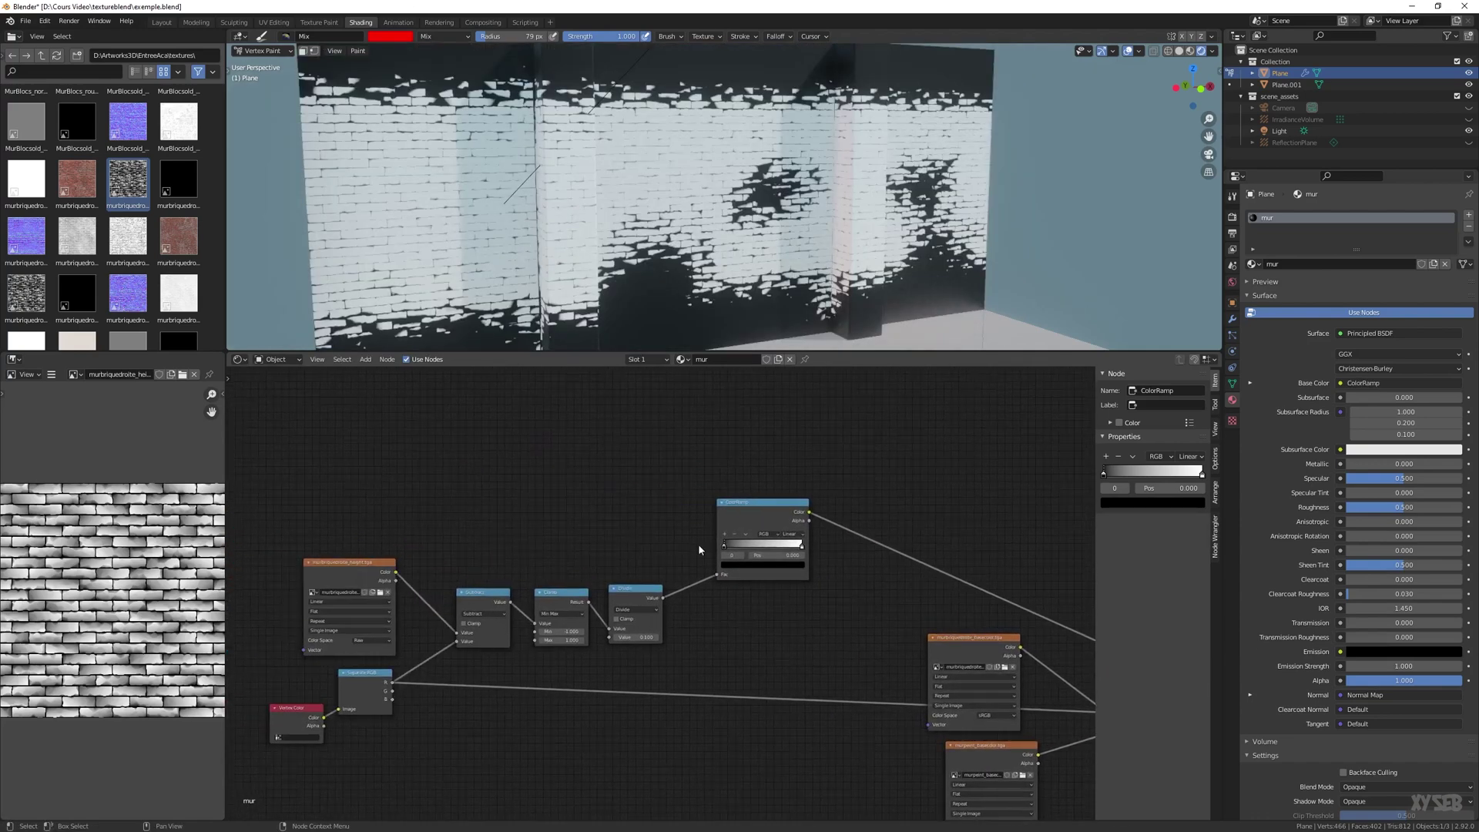
Spread out the ColorRamp, Subtract, Clamp and Divide nodes to make room in the node chain
{"action": "left_click_drag", "start_coordinate": [763, 509], "coordinate": [759, 496]}
{"action": "scroll", "coordinate": [609, 651], "scroll_direction": "up", "scroll_amount": 3}
{"action": "mouse_move", "coordinate": [638, 662]}
{"action": "left_mouse_down"}
{"action": "mouse_move", "coordinate": [587, 663]}
{"action": "mouse_move", "coordinate": [613, 662]}
{"action": "left_mouse_up"}
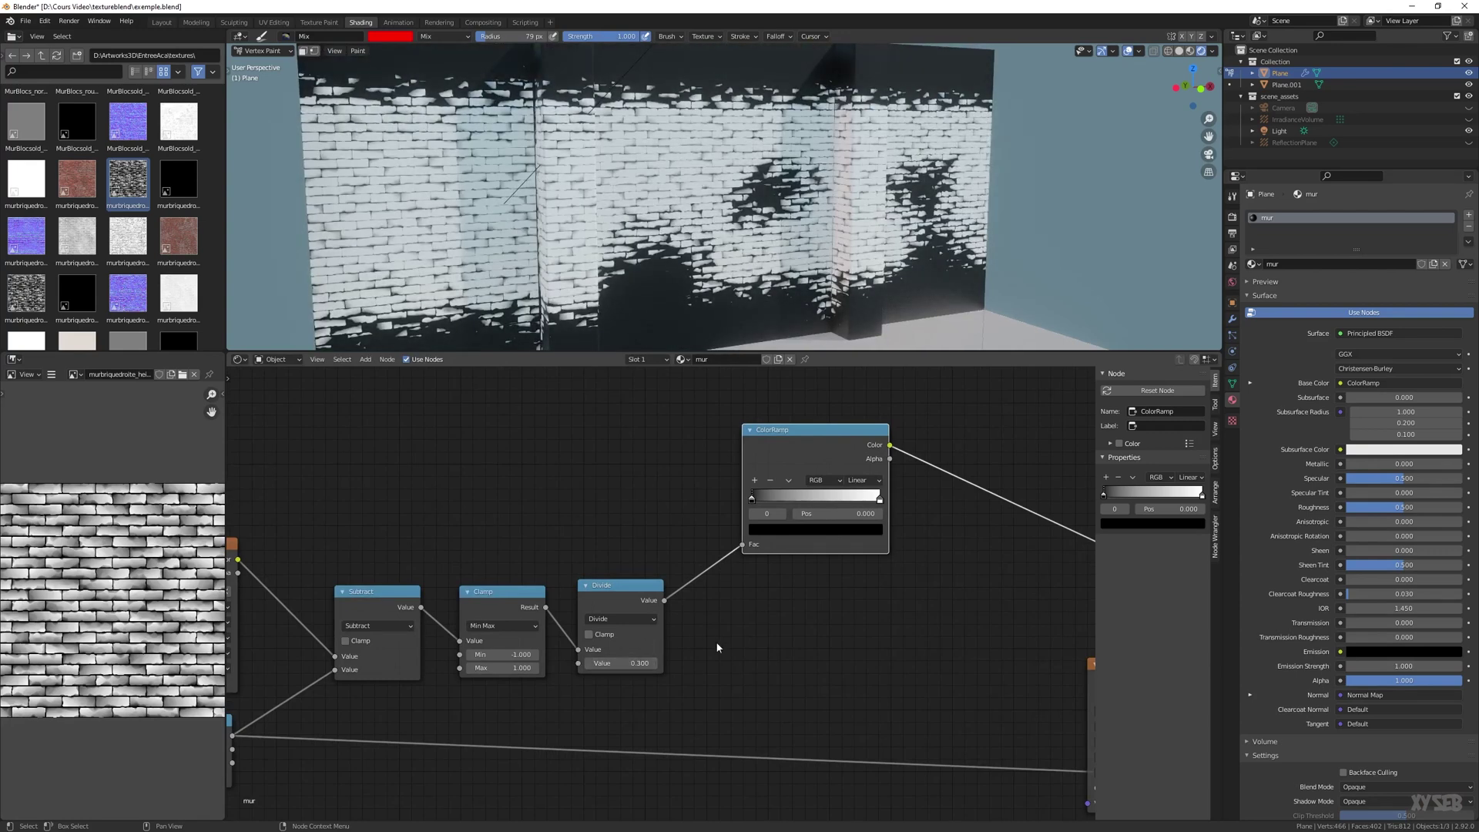
{"action": "middle_click_drag", "start_coordinate": [717, 648], "coordinate": [809, 578]}
{"action": "left_click_drag", "start_coordinate": [453, 502], "coordinate": [698, 569]}
{"action": "key", "text": "g"}
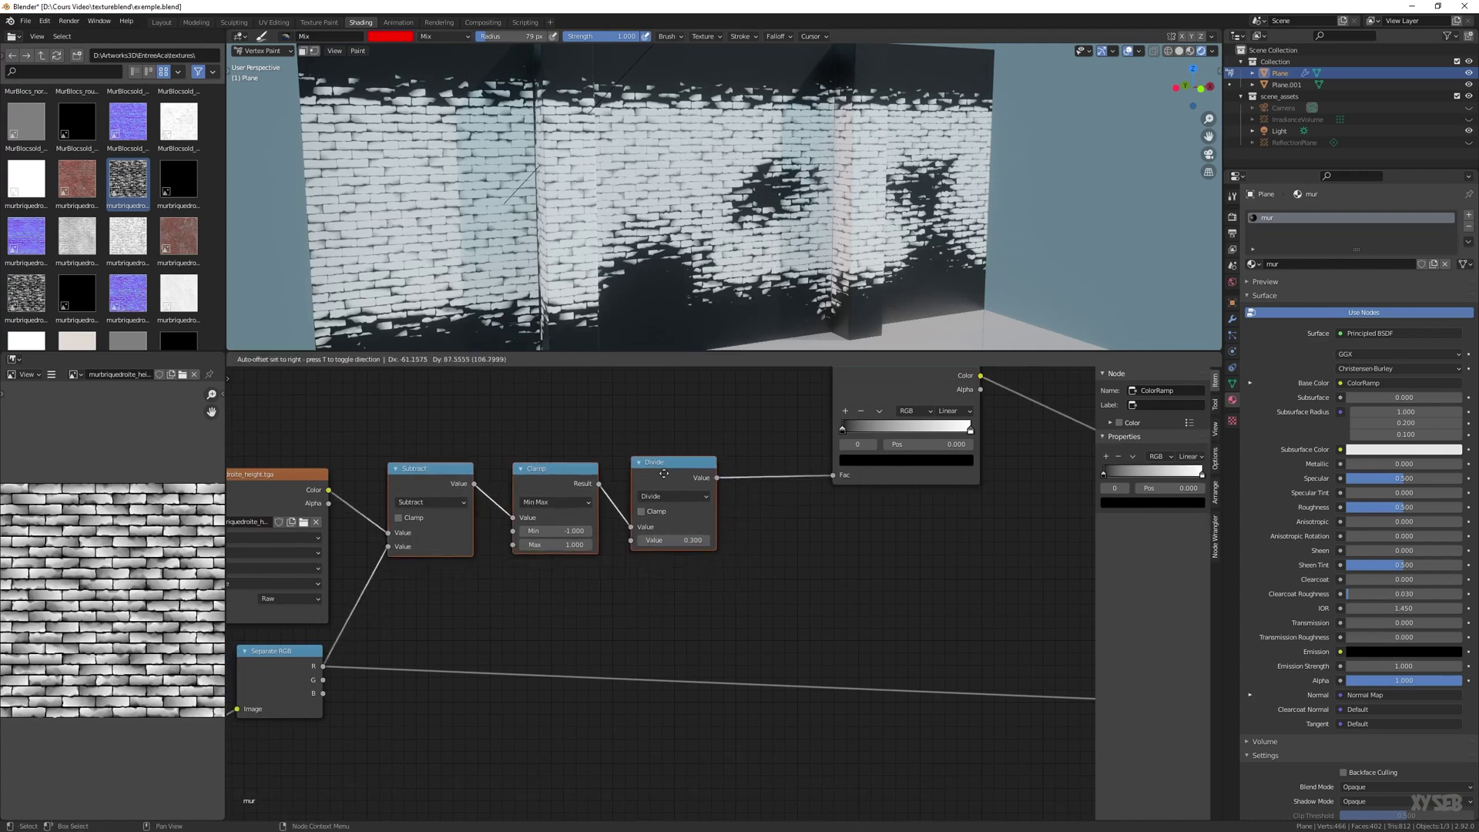
{"action": "left_click", "coordinate": [663, 470]}
Duplicate the Subtract node below Clamp, connect Separate RGB's R output to its first value, and set its second value to 1
{"action": "left_click", "coordinate": [460, 514]}
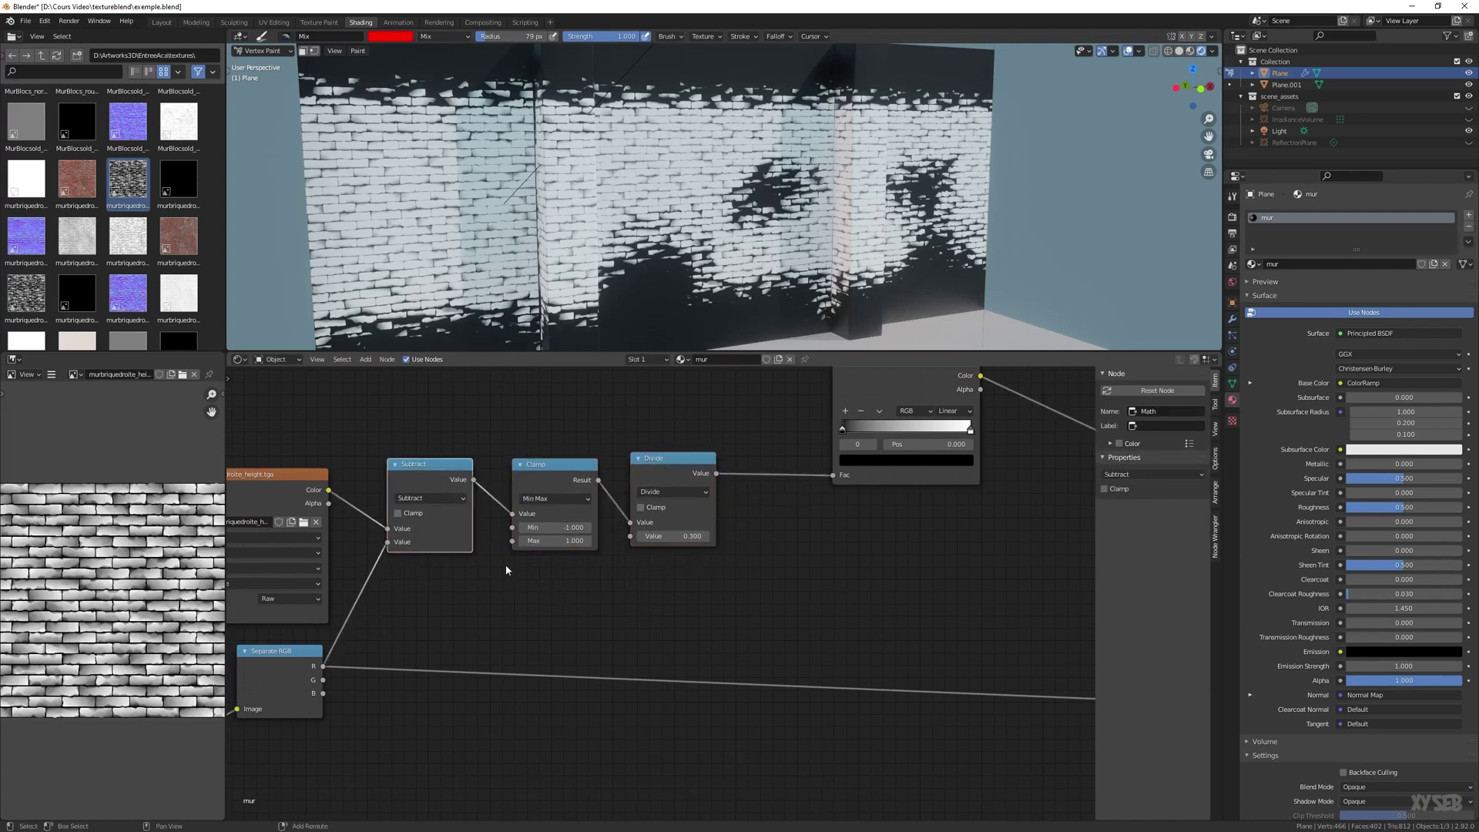
{"action": "key", "text": "shift+d"}
{"action": "left_click", "coordinate": [640, 672]}
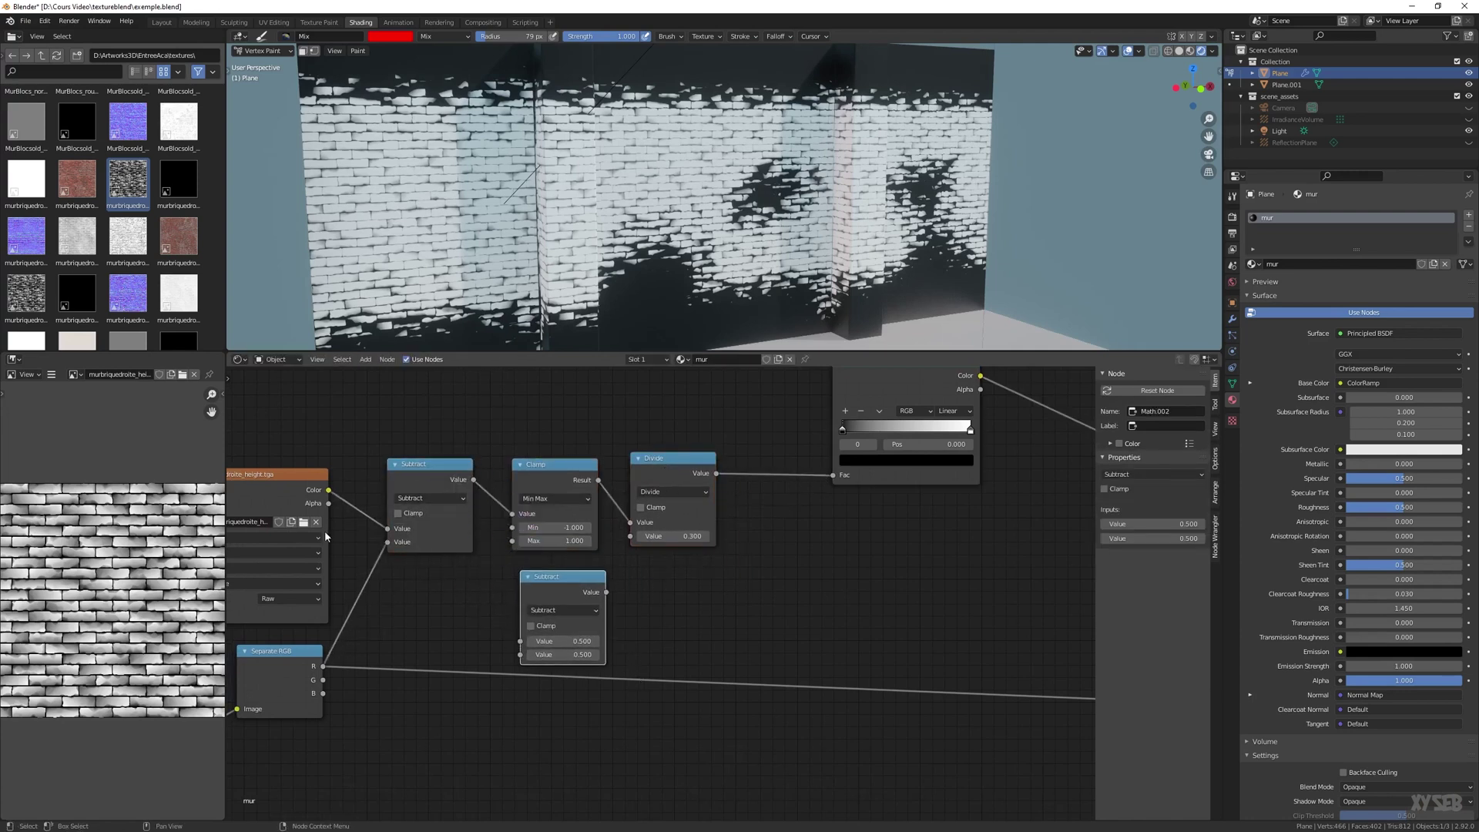
{"action": "left_click_drag", "start_coordinate": [324, 665], "coordinate": [539, 651]}
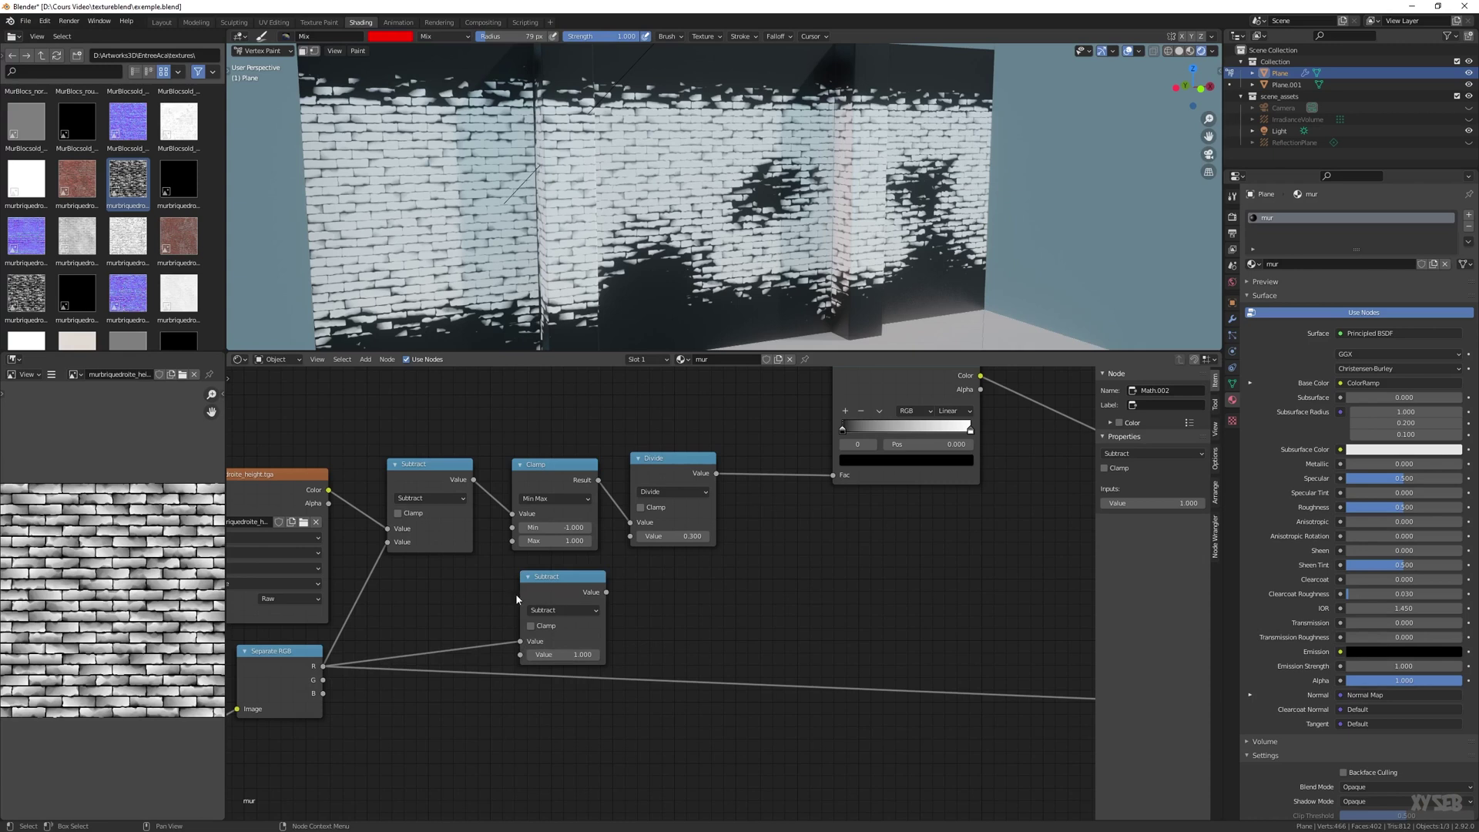
Duplicate the lower Subtract node beside Divide, feed it Divide and the lower Subtract as inputs, and connect its output to the ColorRamp's Fac
{"action": "left_click", "coordinate": [557, 590]}
{"action": "key", "text": "shift+d"}
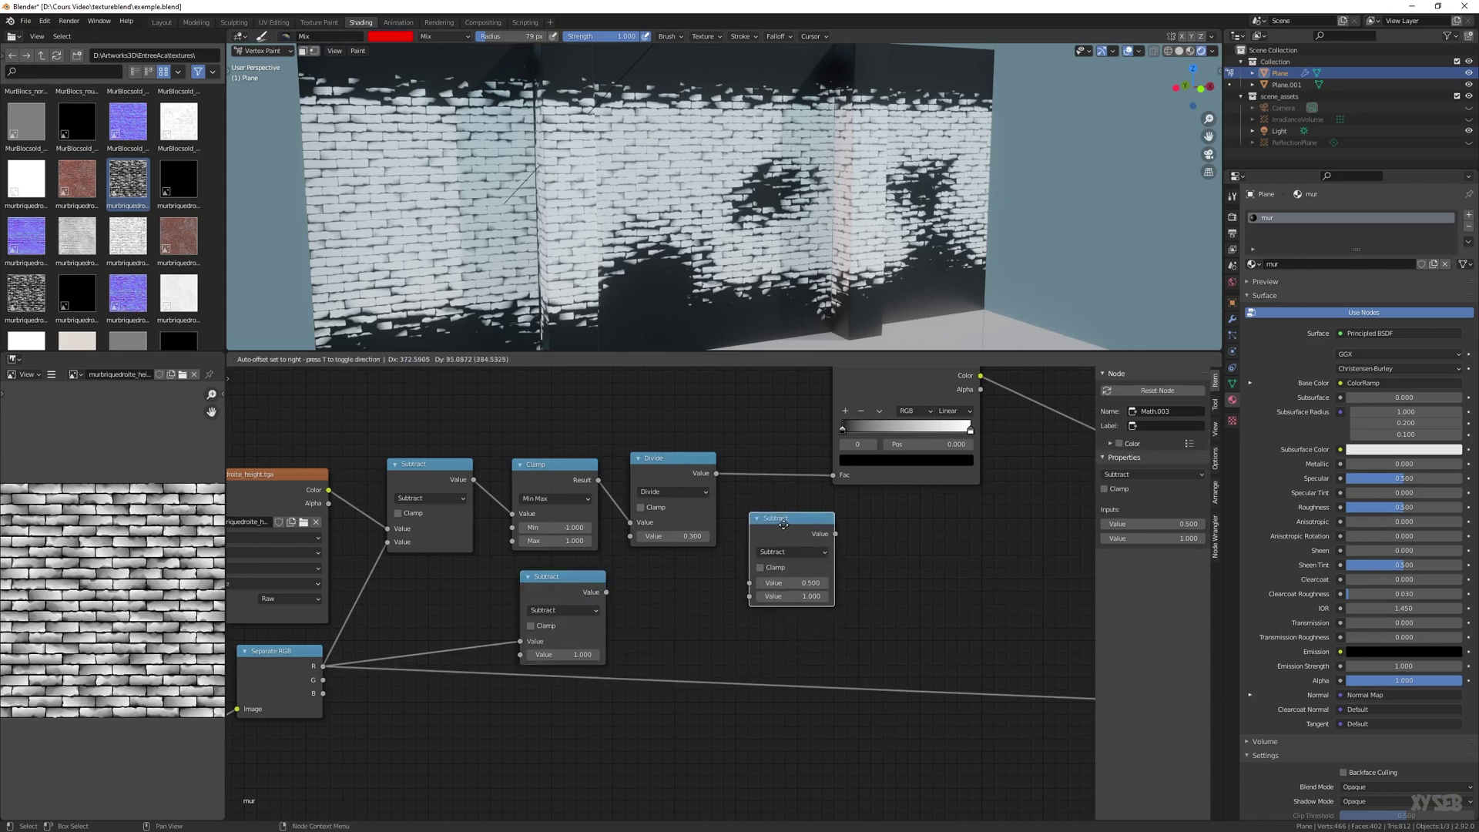
{"action": "left_click", "coordinate": [783, 522]}
{"action": "left_click", "coordinate": [721, 506]}
{"action": "left_click_drag", "start_coordinate": [724, 506], "coordinate": [702, 539]}
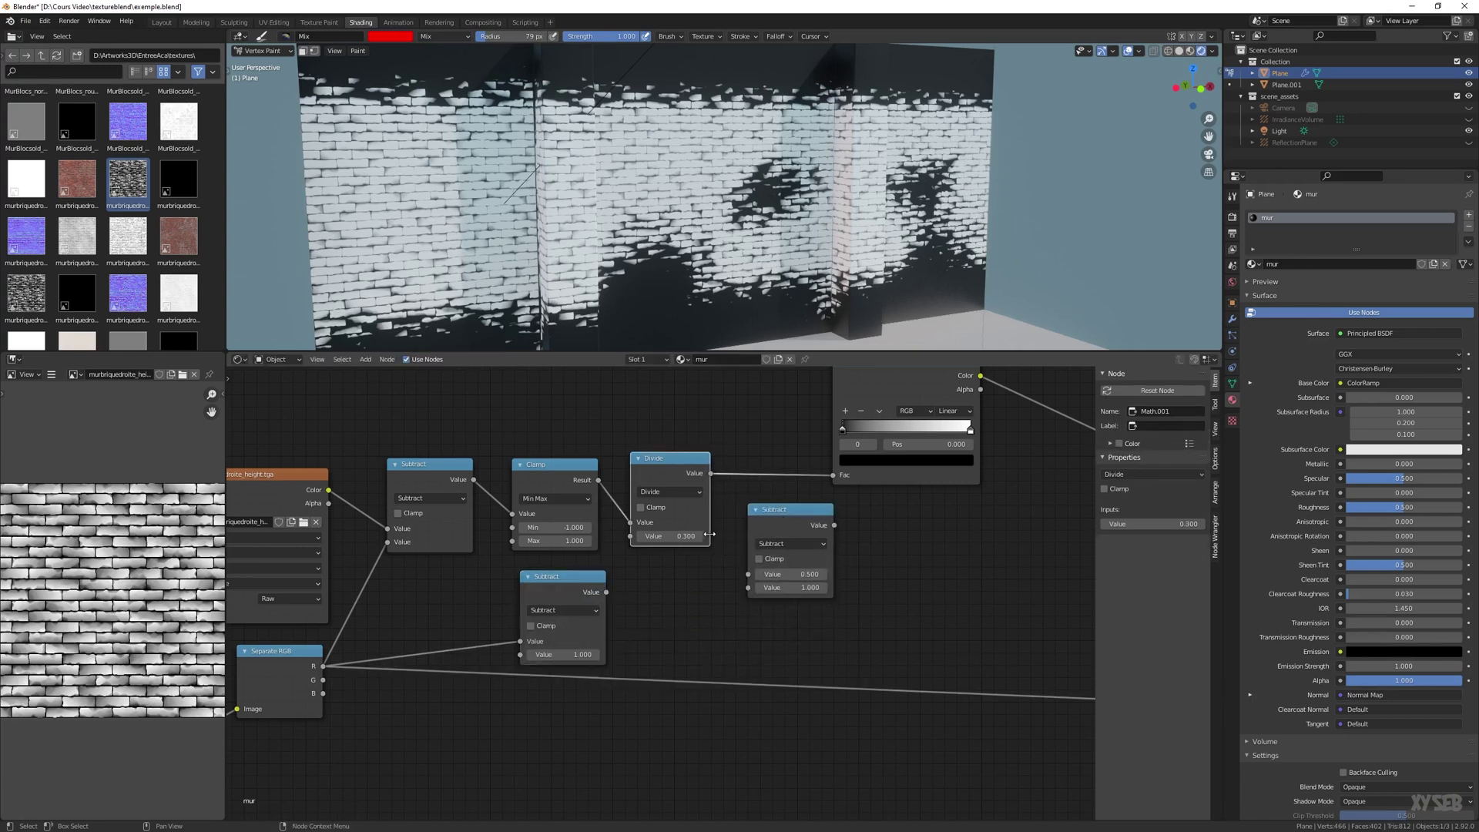
{"action": "left_click_drag", "start_coordinate": [711, 473], "coordinate": [747, 575]}
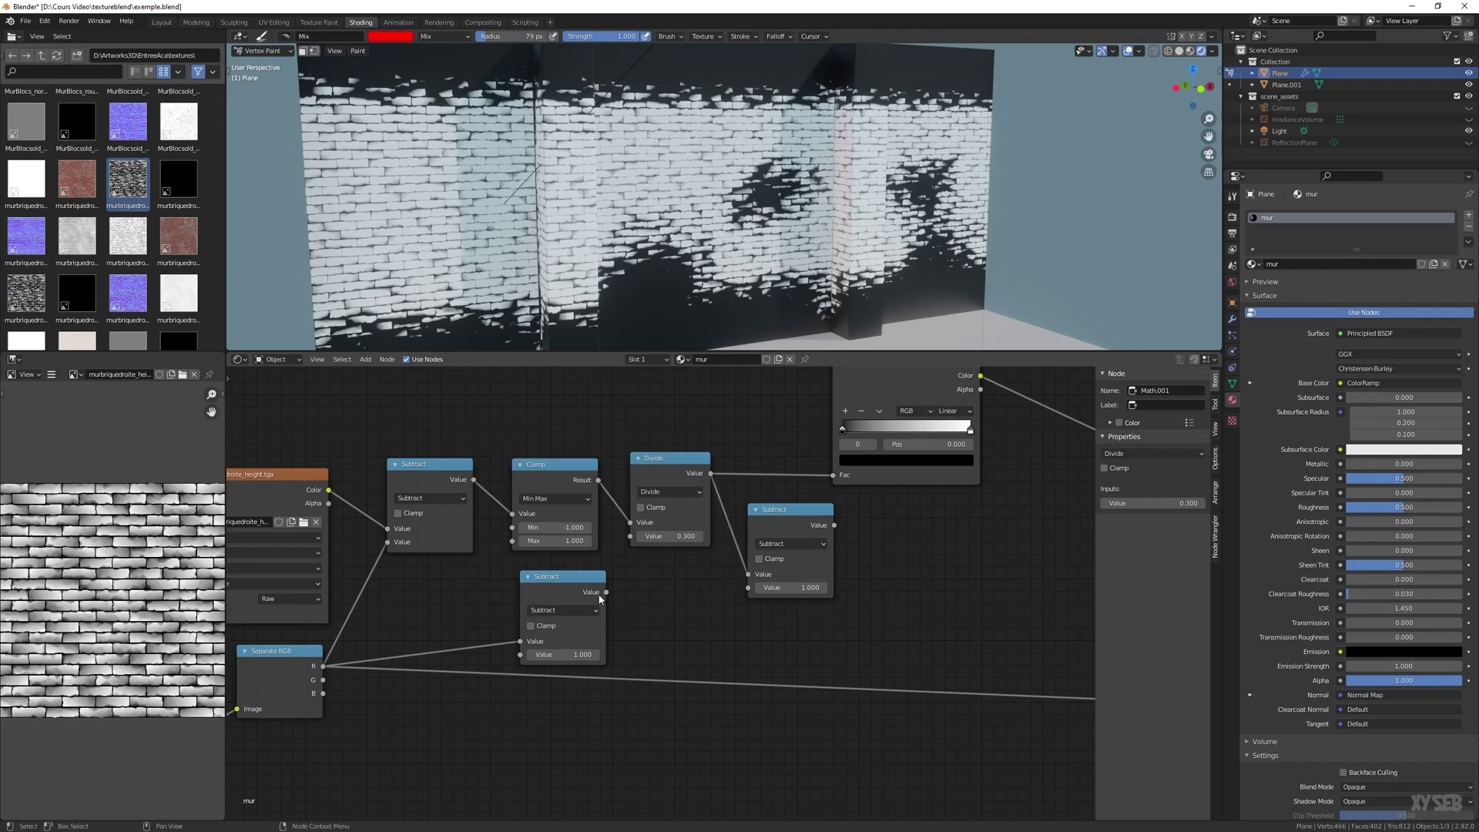
{"action": "left_click_drag", "start_coordinate": [606, 592], "coordinate": [711, 618]}
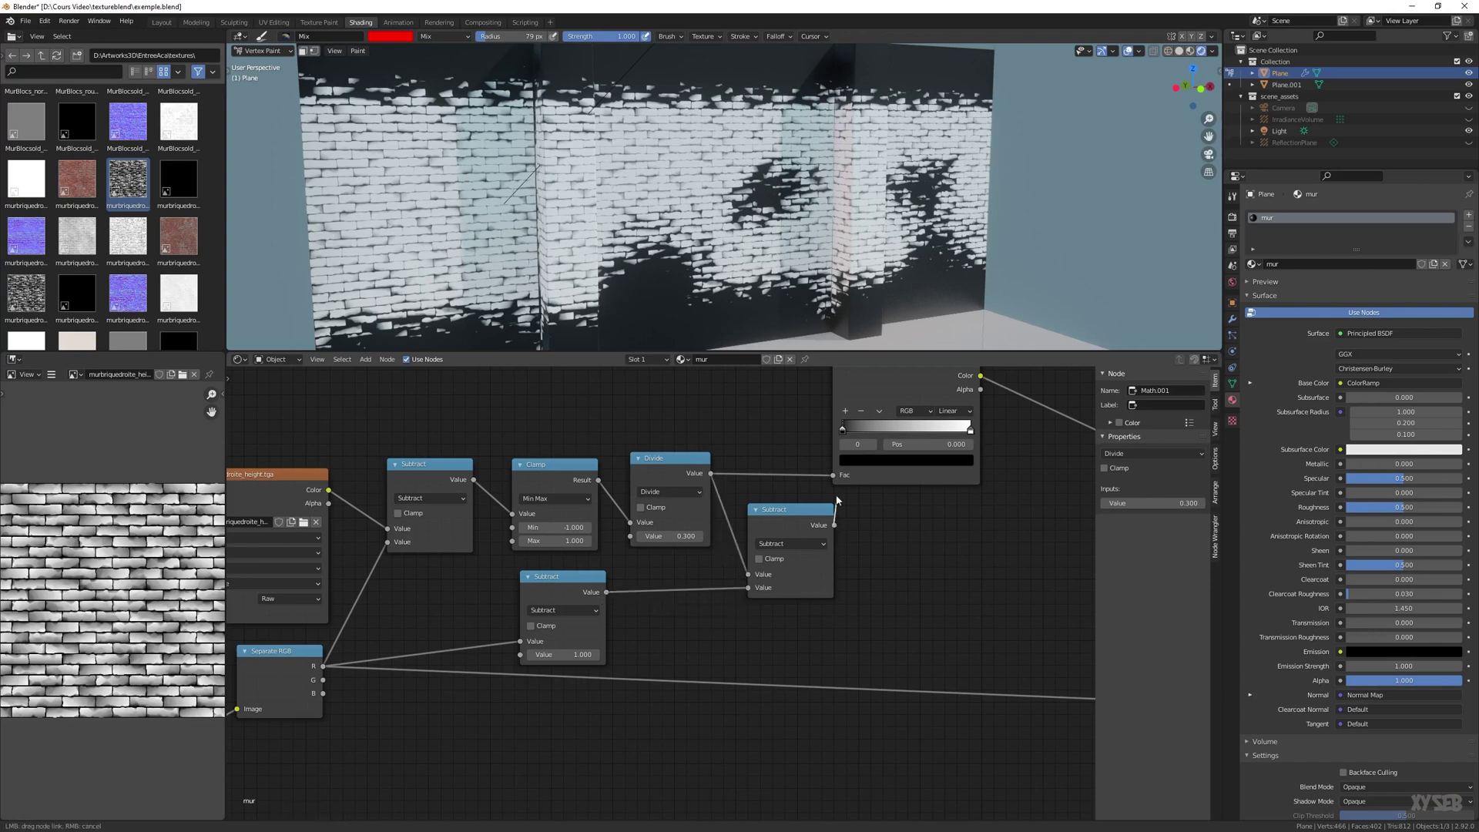
{"action": "left_click_drag", "start_coordinate": [838, 501], "coordinate": [787, 511]}
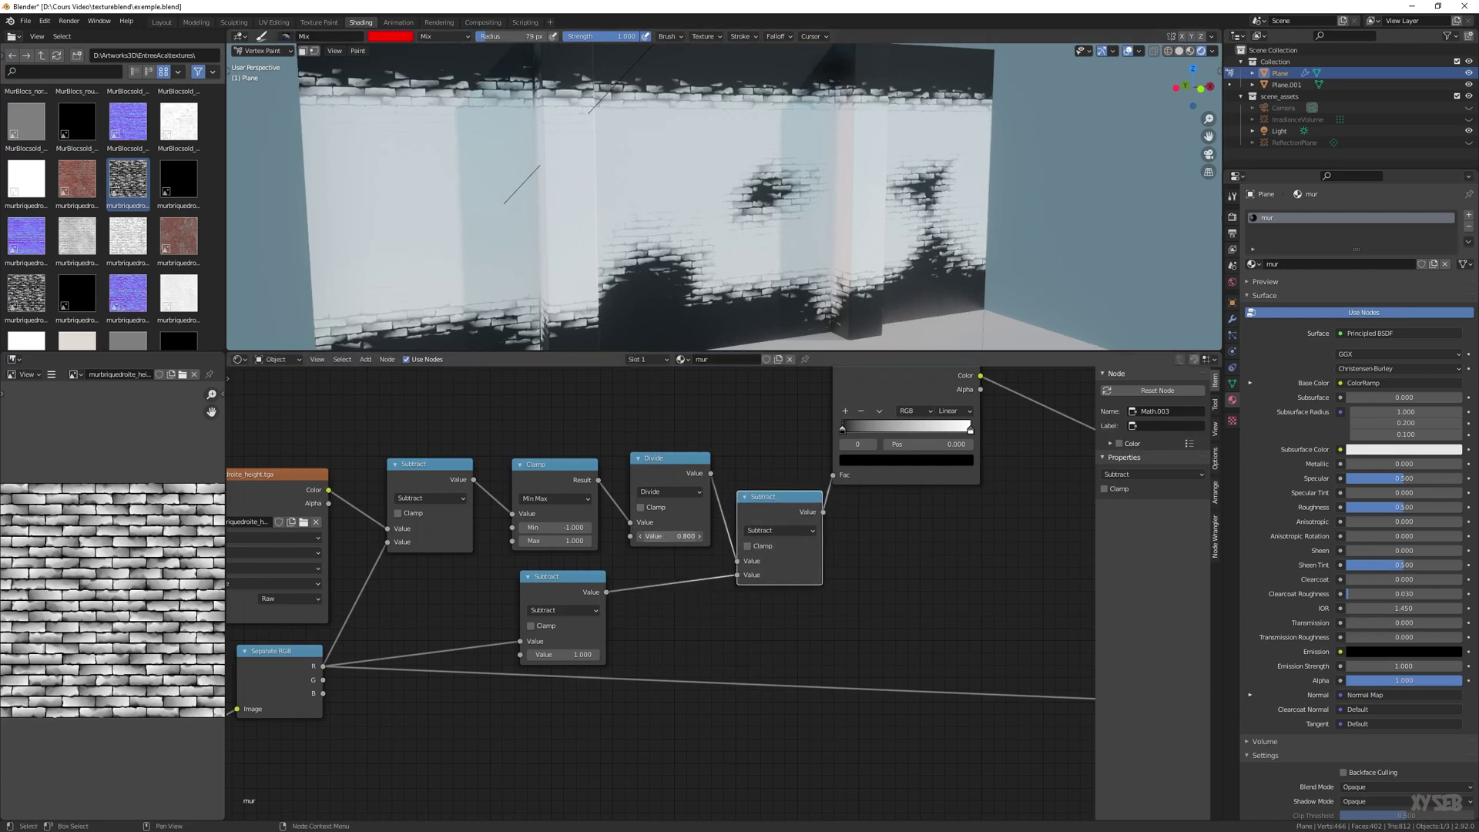
Try low and high divisors on the Divide node, ending at 0.9, and move the upper Subtract, Clamp and Divide nodes up
{"action": "left_click_drag", "start_coordinate": [671, 536], "coordinate": [624, 536]}
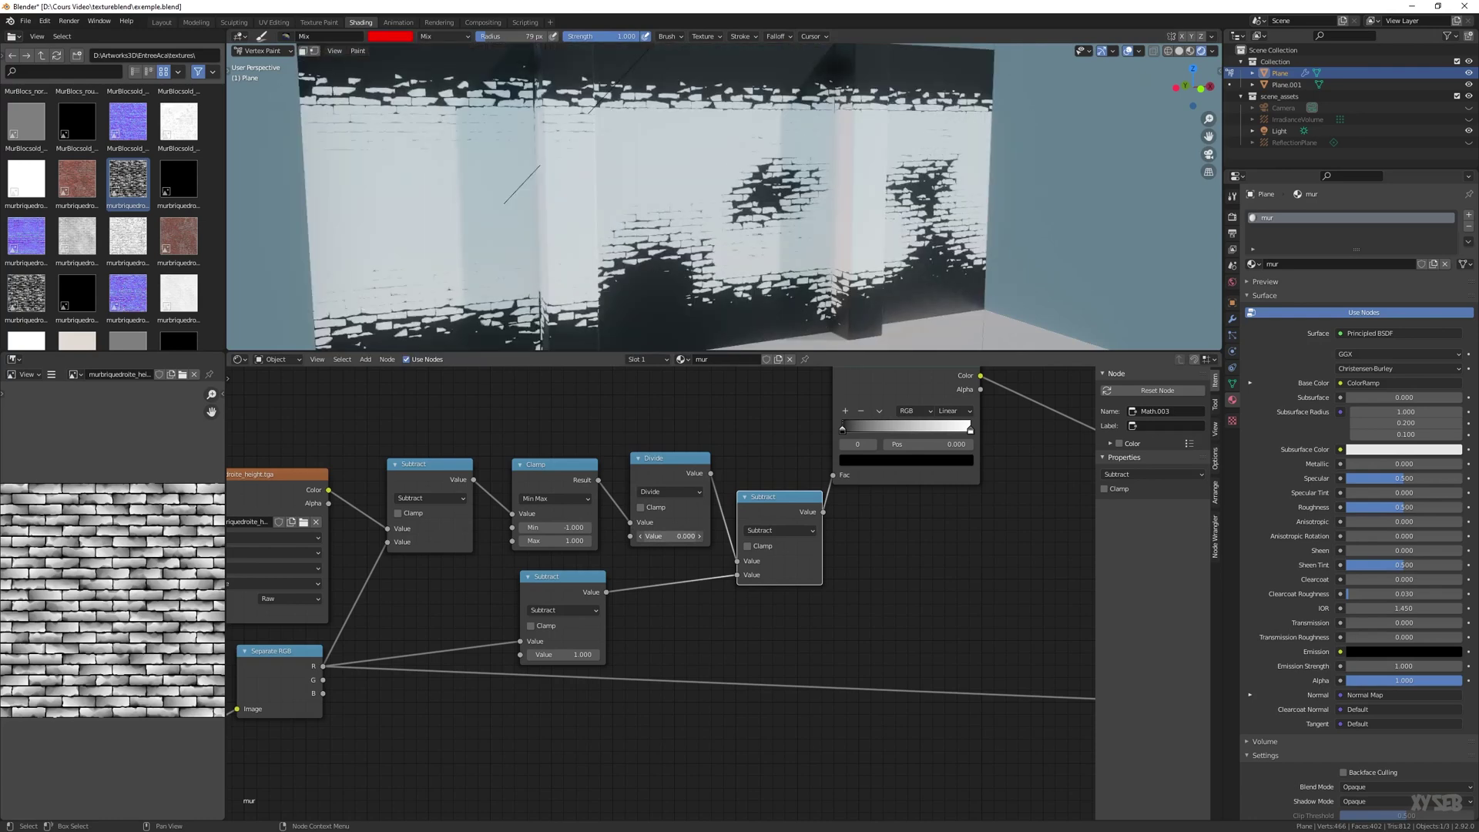
{"action": "left_click_drag", "start_coordinate": [671, 536], "coordinate": [792, 536]}
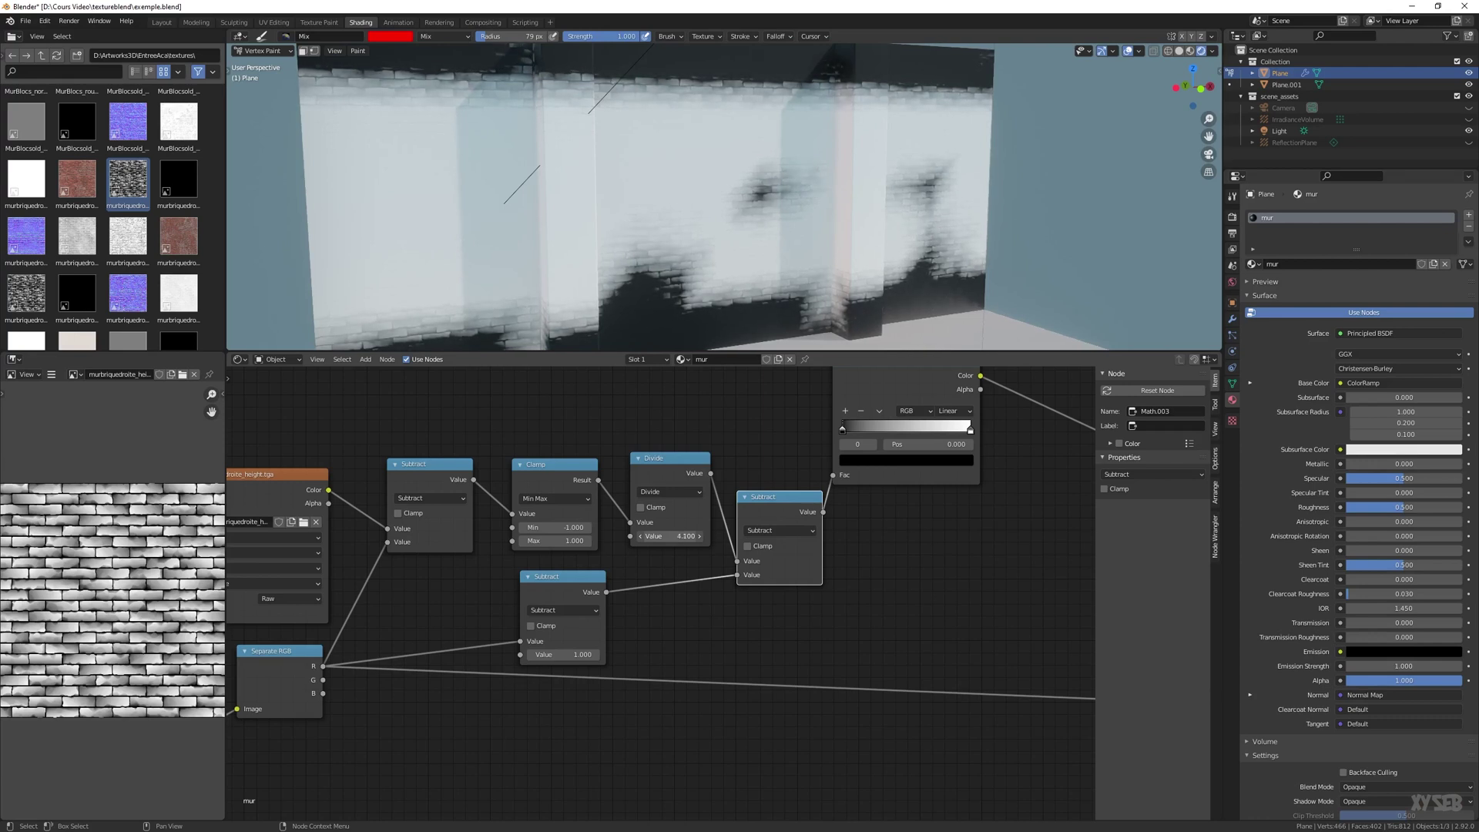
{"action": "left_click_drag", "start_coordinate": [434, 421], "coordinate": [651, 413]}
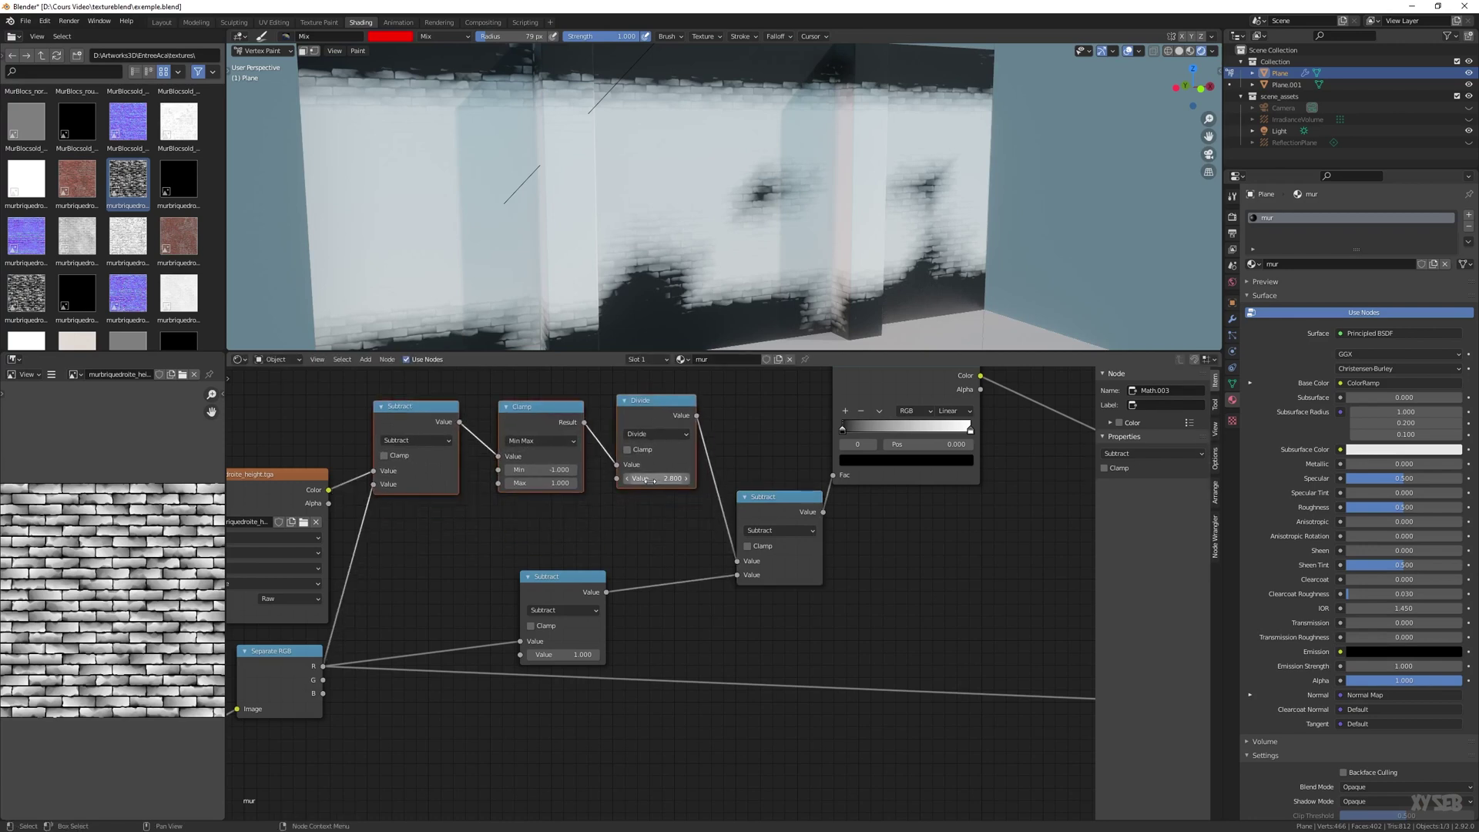
{"action": "mouse_move", "coordinate": [652, 478]}
{"action": "left_mouse_down"}
{"action": "mouse_move", "coordinate": [640, 479]}
{"action": "mouse_move", "coordinate": [652, 478]}
{"action": "left_mouse_up"}
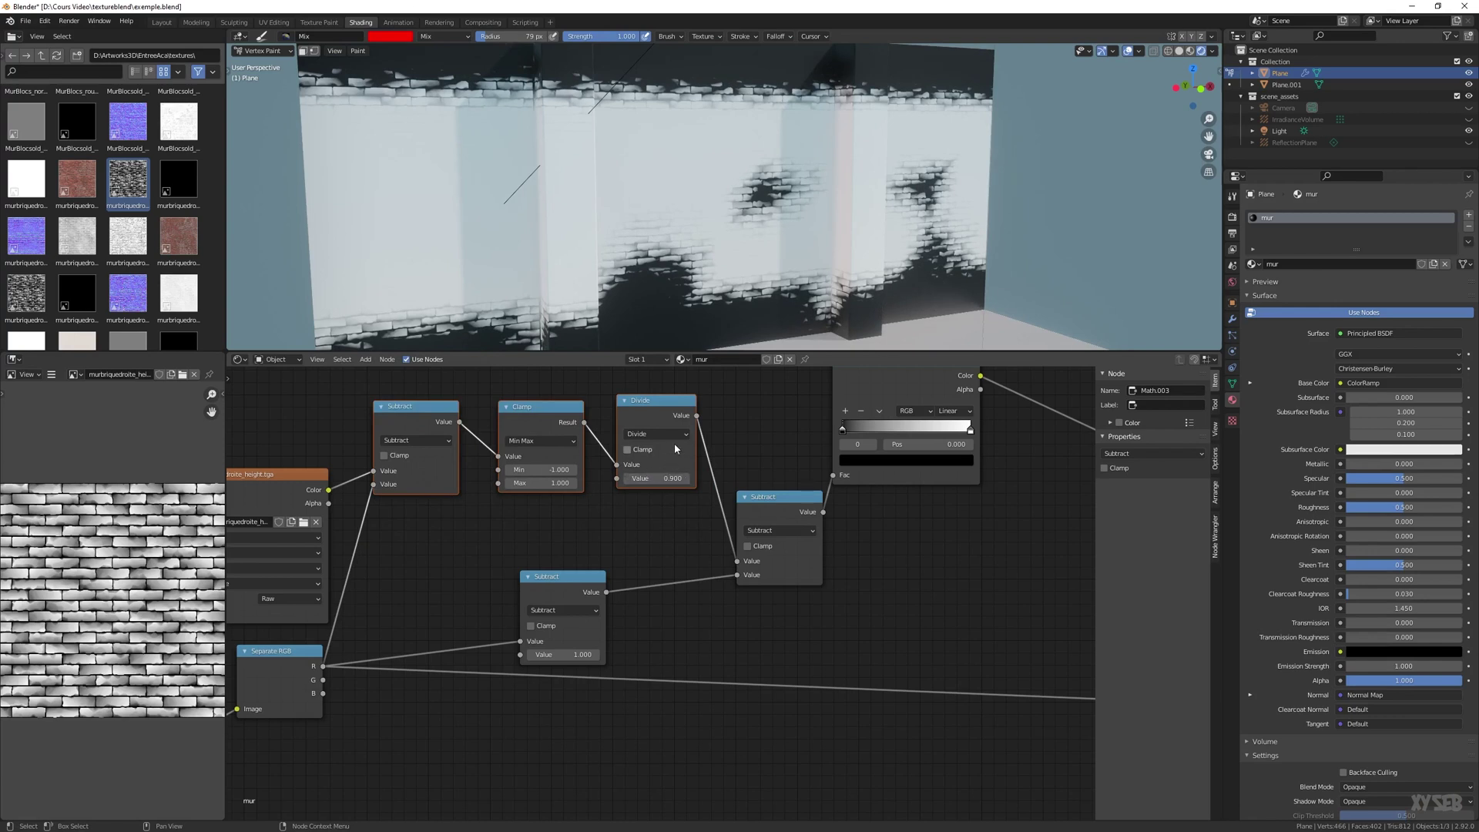
Reposition the height texture, final Subtract and ColorRamp nodes, and set the Divide node's second value to 0.4
{"action": "left_click_drag", "start_coordinate": [268, 483], "coordinate": [251, 454]}
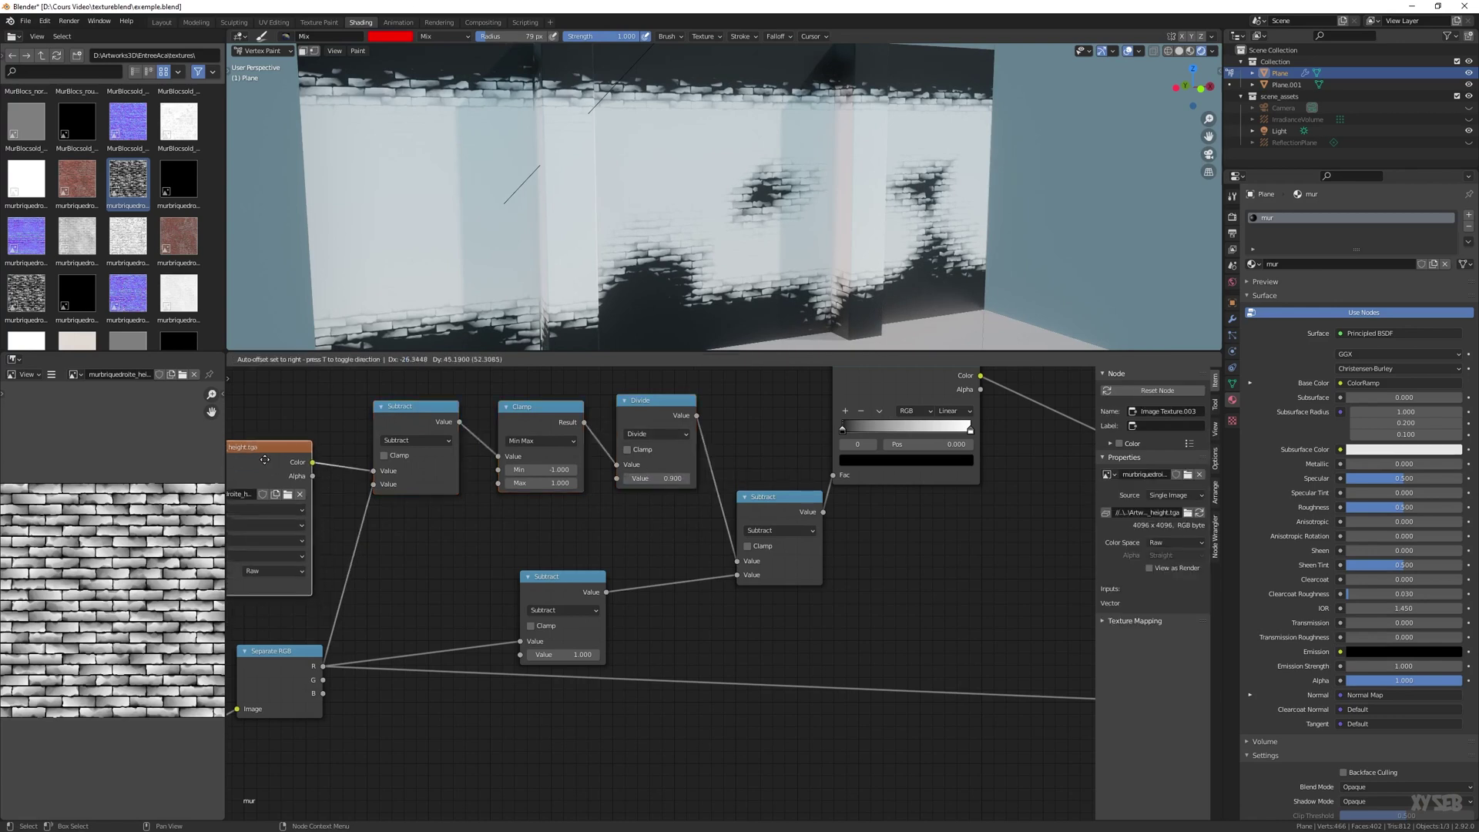
{"action": "middle_click_drag", "start_coordinate": [768, 555], "coordinate": [550, 590]}
{"action": "left_click_drag", "start_coordinate": [550, 591], "coordinate": [530, 567]}
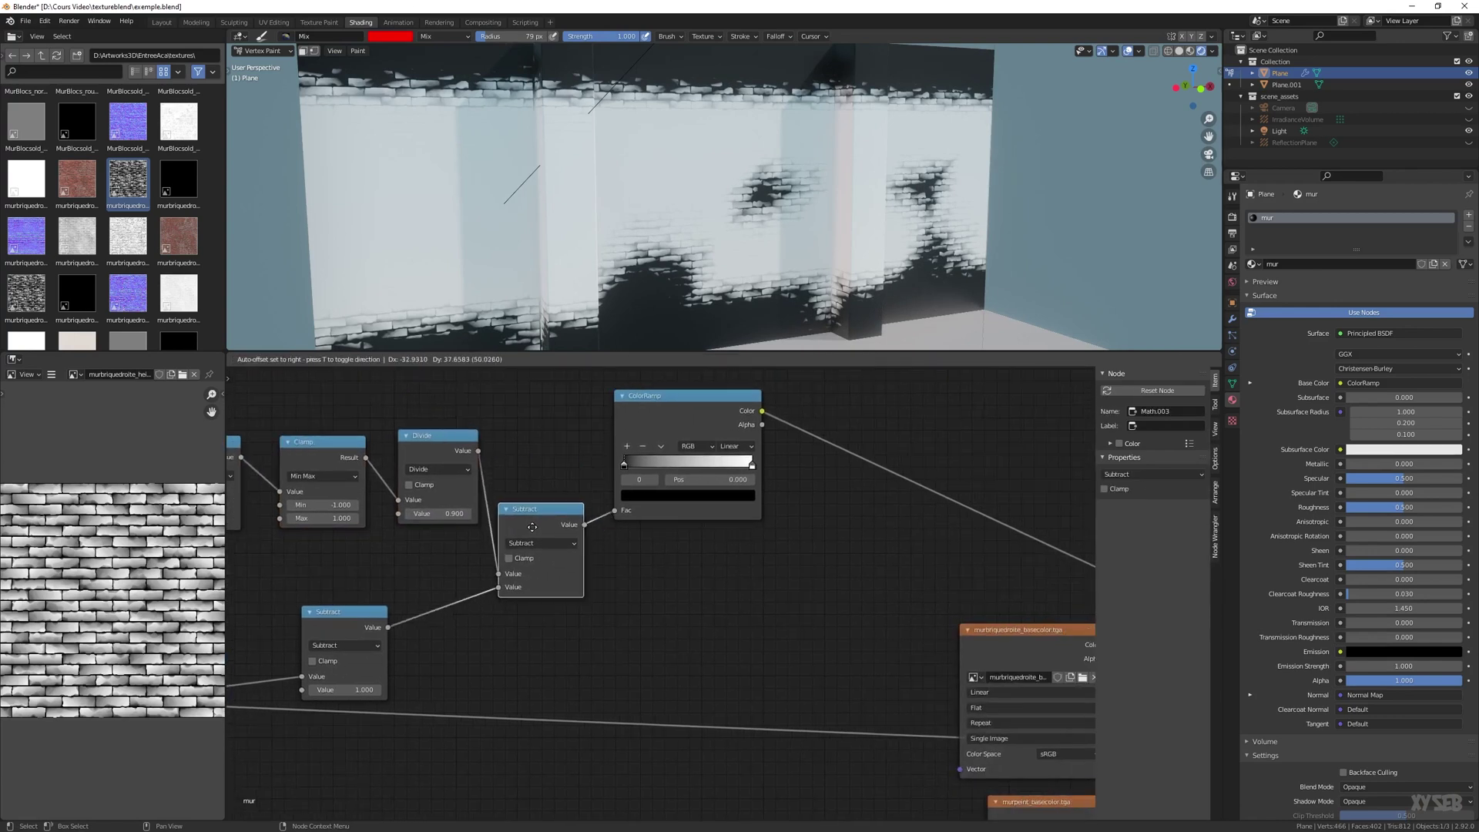
{"action": "left_click_drag", "start_coordinate": [676, 417], "coordinate": [701, 494]}
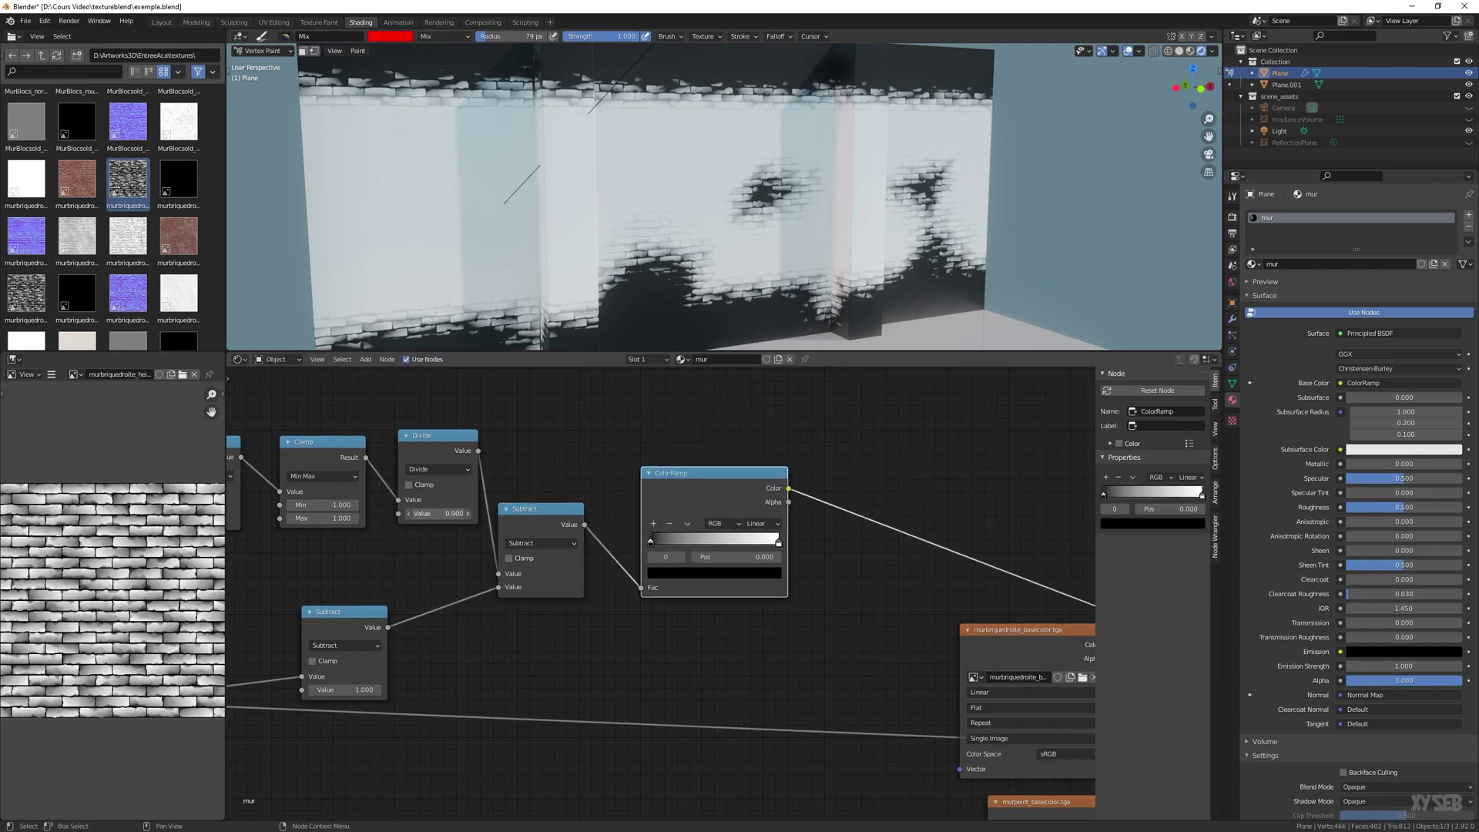
{"action": "left_click_drag", "start_coordinate": [439, 514], "coordinate": [436, 514]}
Connect the ColorRamp's Color output to the Mix node's Fac and reconnect Mix to the Principled BSDF's Base Color
{"action": "scroll", "coordinate": [668, 663], "scroll_direction": "down", "scroll_amount": 1}
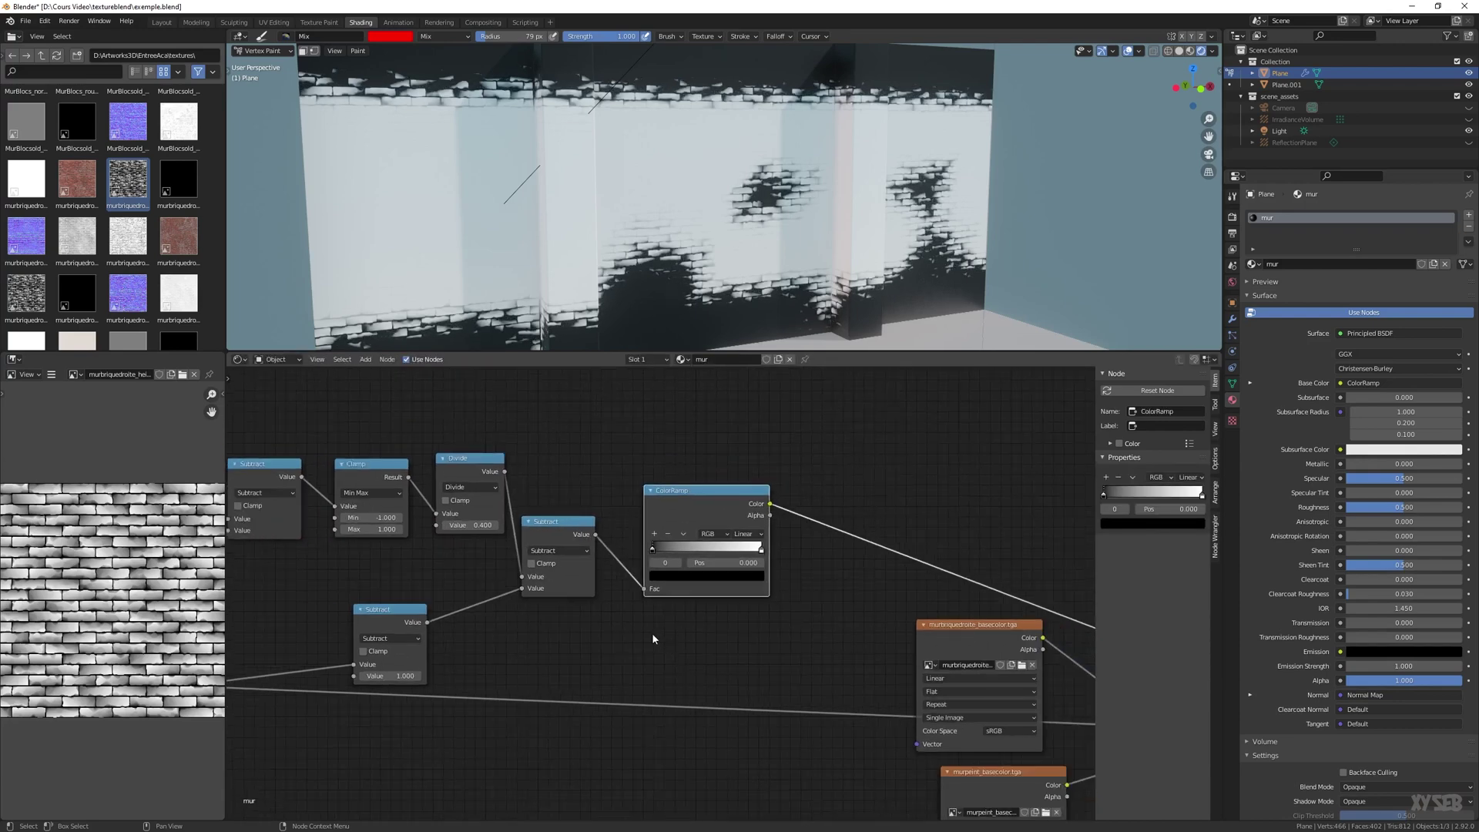
{"action": "scroll", "coordinate": [652, 639], "scroll_direction": "down", "scroll_amount": 3}
{"action": "middle_click_drag", "start_coordinate": [420, 664], "coordinate": [525, 666]}
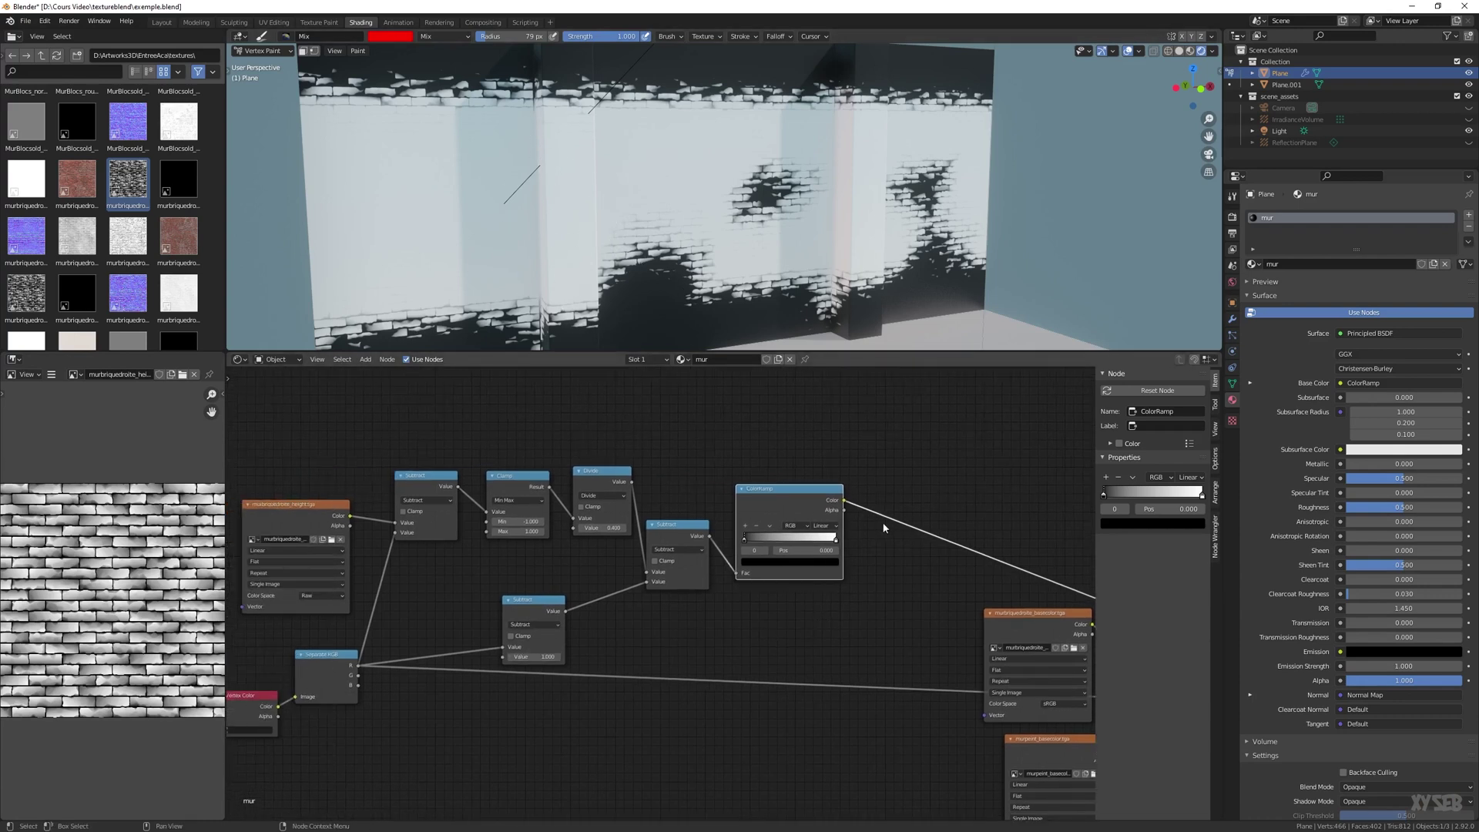
{"action": "middle_click_drag", "start_coordinate": [844, 480], "coordinate": [444, 471]}
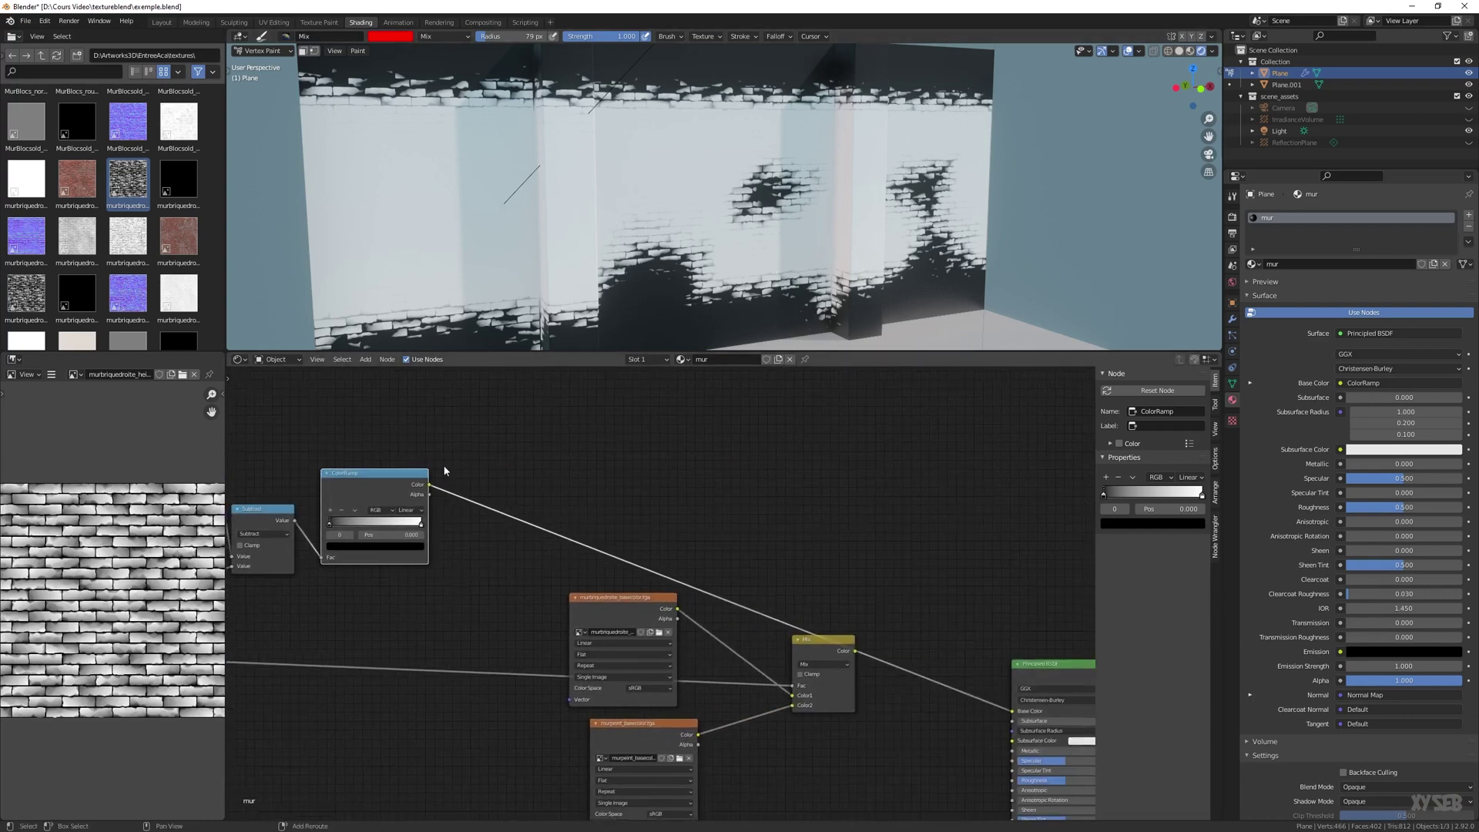
{"action": "left_click_drag", "start_coordinate": [432, 490], "coordinate": [797, 692]}
{"action": "left_click_drag", "start_coordinate": [856, 652], "coordinate": [1012, 711]}
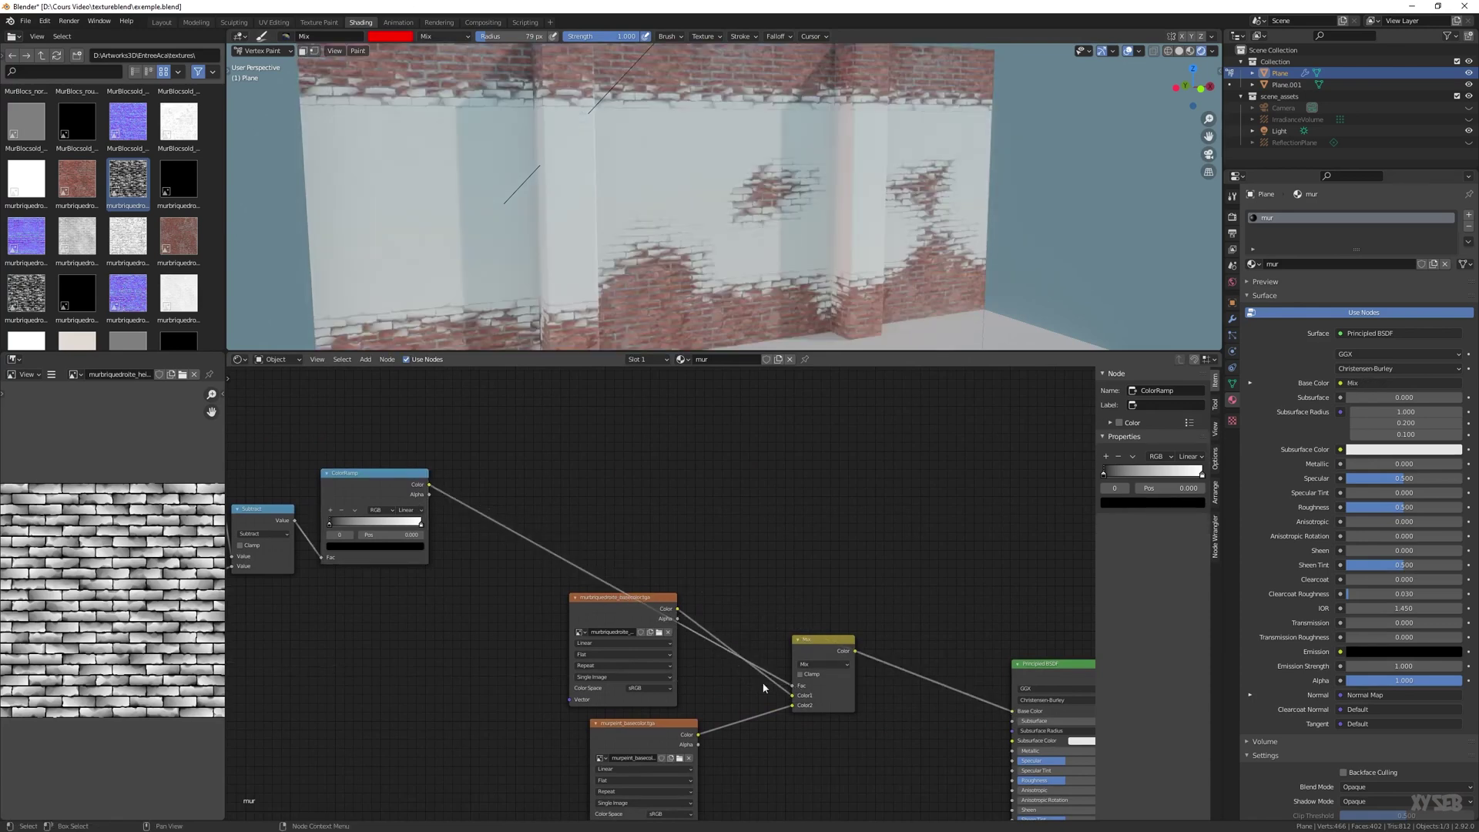
{"action": "left_click_drag", "start_coordinate": [644, 598], "coordinate": [646, 613]}
Paint red vertex color over large areas of the wall to extend the brick patches into the painted surface
{"action": "scroll", "coordinate": [723, 306], "scroll_direction": "up", "scroll_amount": 1}
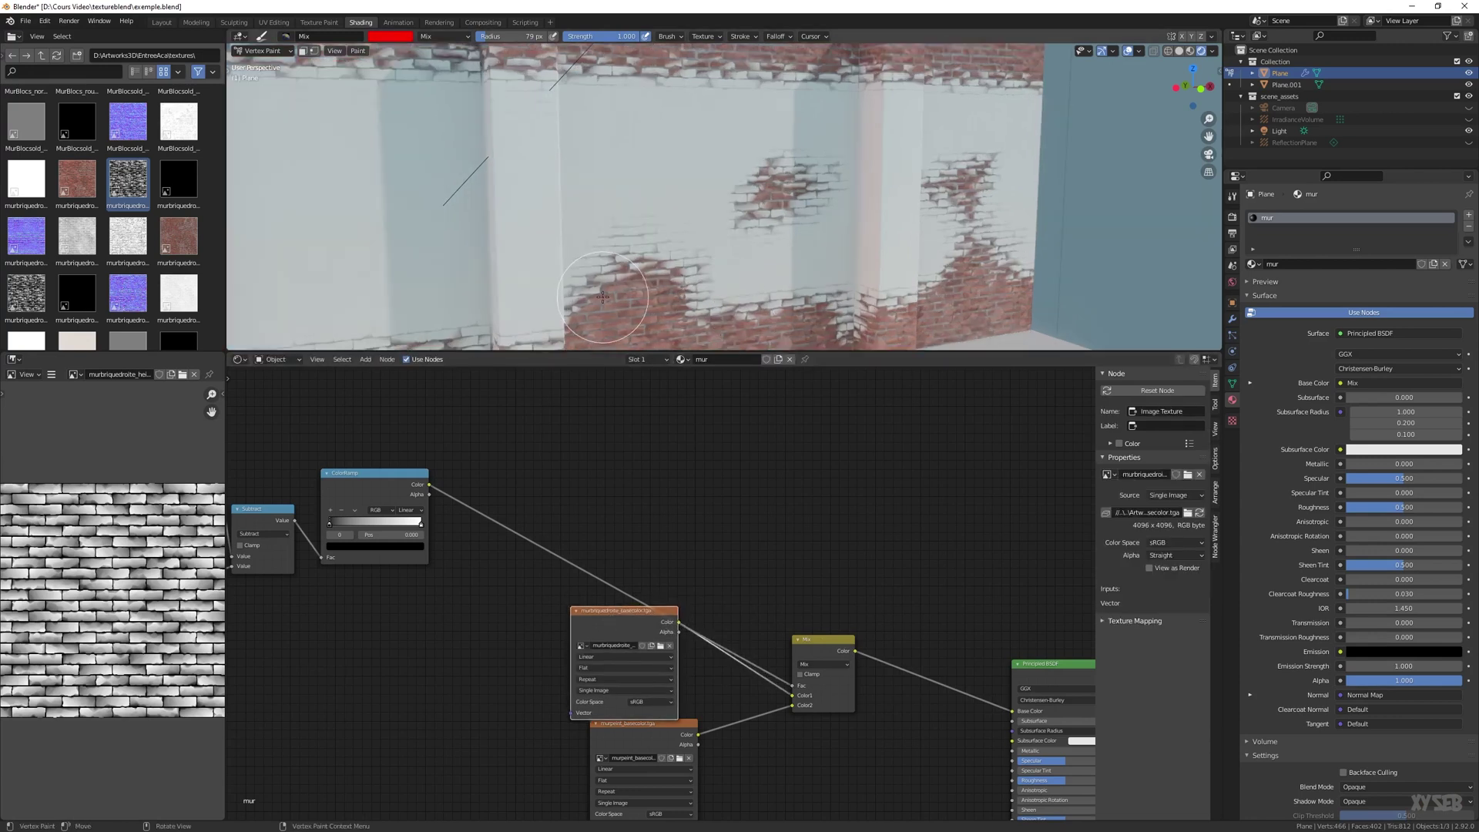
{"action": "mouse_move", "coordinate": [648, 303]}
{"action": "left_mouse_down"}
{"action": "mouse_move", "coordinate": [658, 237]}
{"action": "mouse_move", "coordinate": [768, 233]}
{"action": "mouse_move", "coordinate": [645, 174]}
{"action": "mouse_move", "coordinate": [678, 85]}
{"action": "mouse_move", "coordinate": [778, 92]}
{"action": "mouse_move", "coordinate": [693, 204]}
{"action": "mouse_move", "coordinate": [602, 252]}
{"action": "mouse_move", "coordinate": [540, 231]}
{"action": "mouse_move", "coordinate": [316, 223]}
{"action": "mouse_move", "coordinate": [390, 236]}
{"action": "mouse_move", "coordinate": [367, 229]}
{"action": "mouse_move", "coordinate": [391, 252]}
{"action": "left_mouse_up"}
{"action": "scroll", "coordinate": [667, 277], "scroll_direction": "down", "scroll_amount": 1}
{"action": "mouse_move", "coordinate": [823, 193]}
{"action": "left_mouse_down"}
{"action": "mouse_move", "coordinate": [855, 231]}
{"action": "mouse_move", "coordinate": [840, 285]}
{"action": "mouse_move", "coordinate": [778, 239]}
{"action": "mouse_move", "coordinate": [787, 265]}
{"action": "left_mouse_up"}
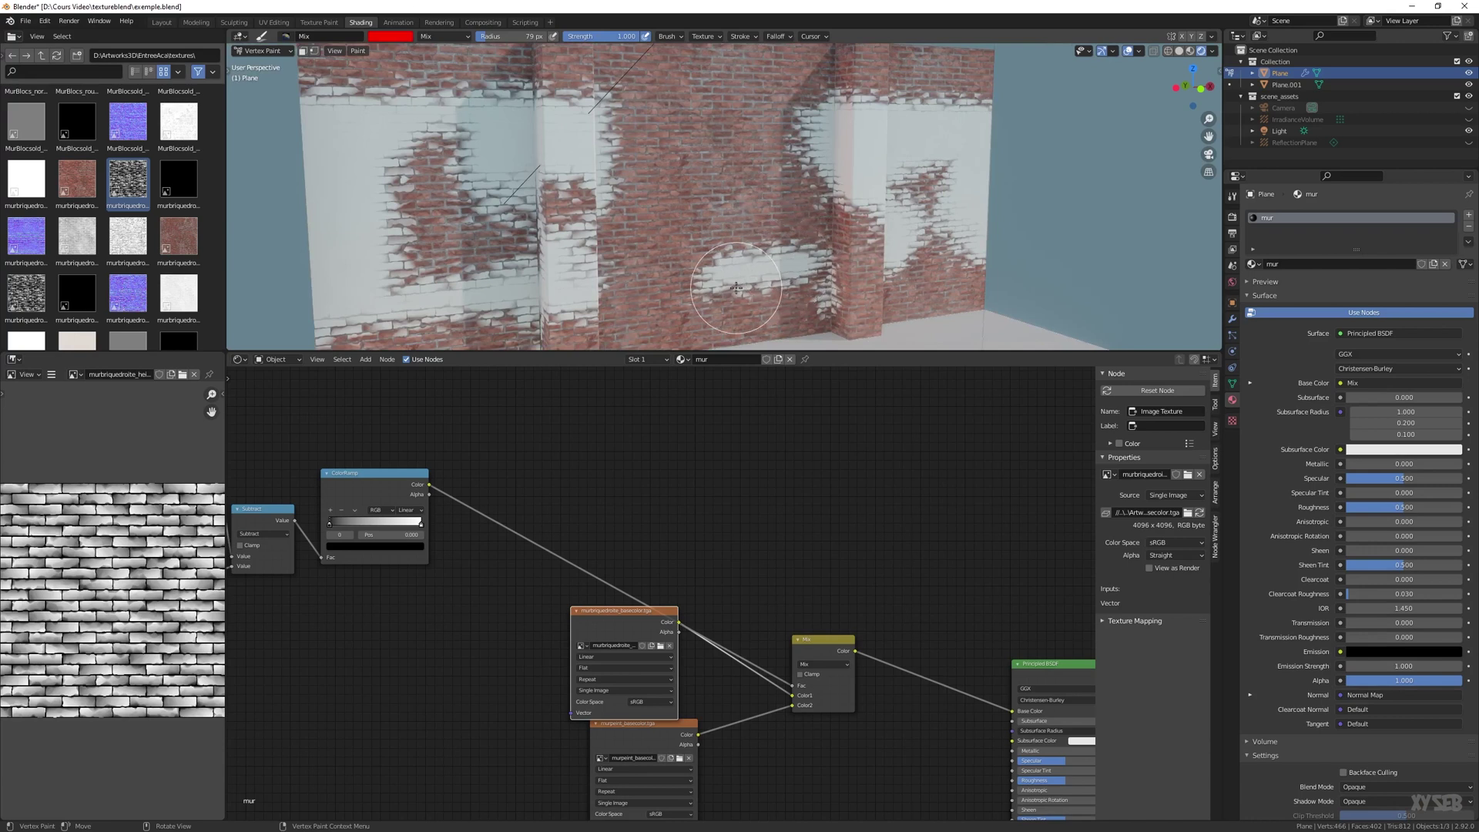
{"action": "mouse_move", "coordinate": [460, 193]}
{"action": "left_mouse_down"}
{"action": "mouse_move", "coordinate": [358, 165]}
{"action": "mouse_move", "coordinate": [328, 215]}
{"action": "left_mouse_up"}
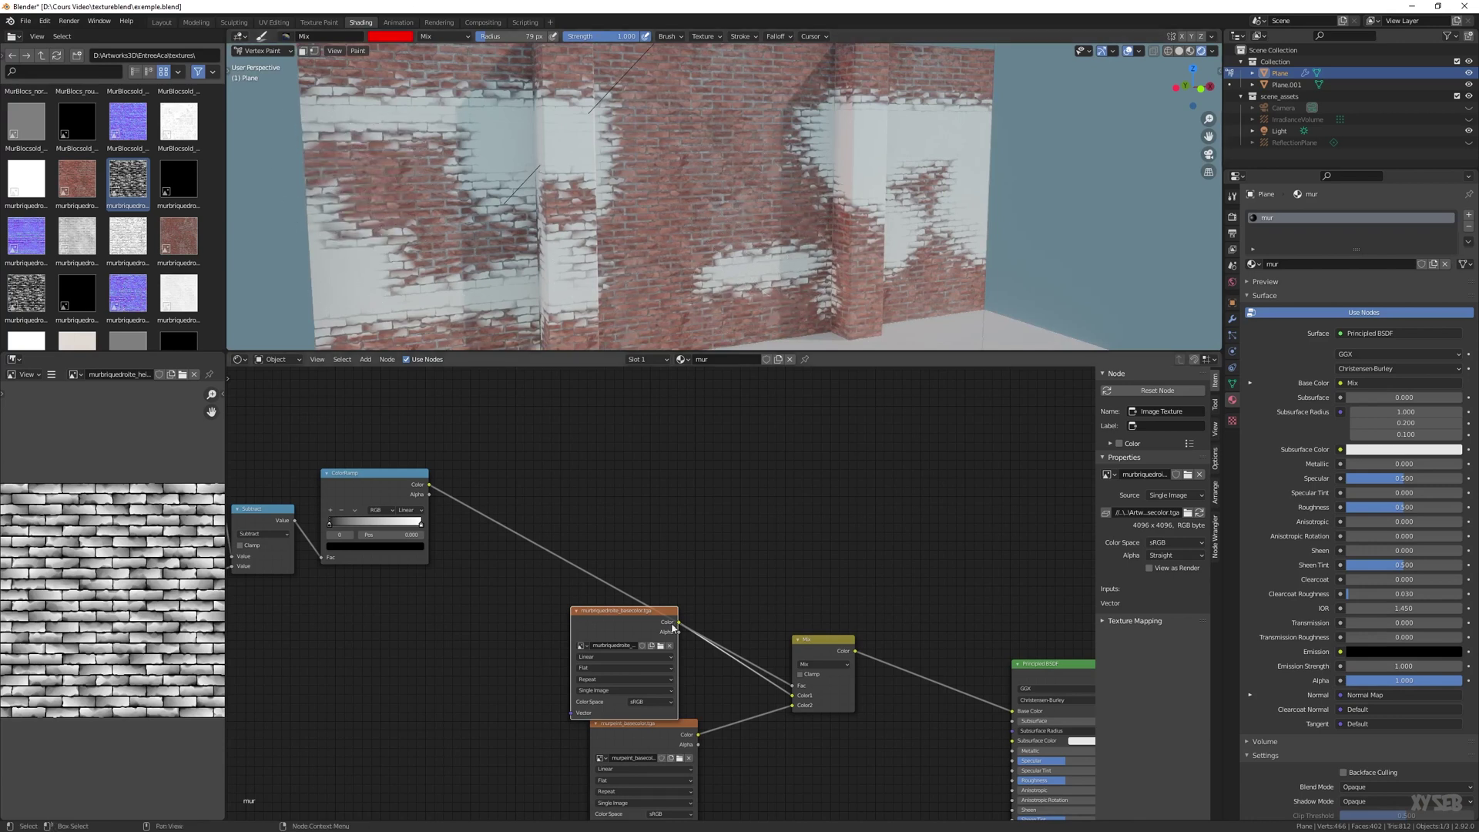
Replace the painted-wall base color texture on the Mix node's Color2 with the second brick base color texture, placed below the first
{"action": "middle_click_drag", "start_coordinate": [705, 663], "coordinate": [661, 509]}
{"action": "left_click_drag", "start_coordinate": [622, 742], "coordinate": [747, 553]}
{"action": "left_click", "coordinate": [613, 596]}
{"action": "key", "text": "x"}
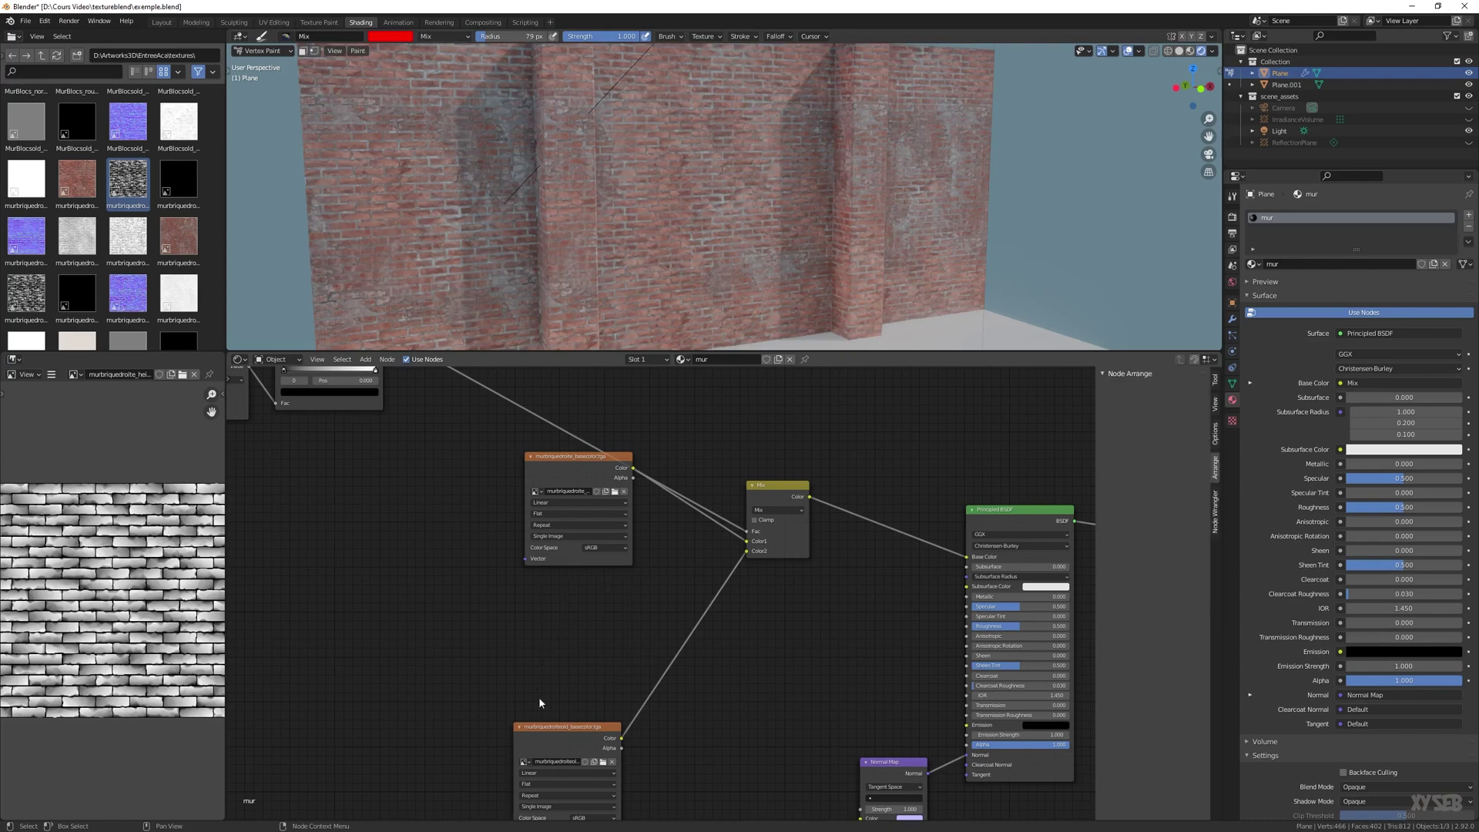
{"action": "left_click_drag", "start_coordinate": [558, 737], "coordinate": [568, 589]}
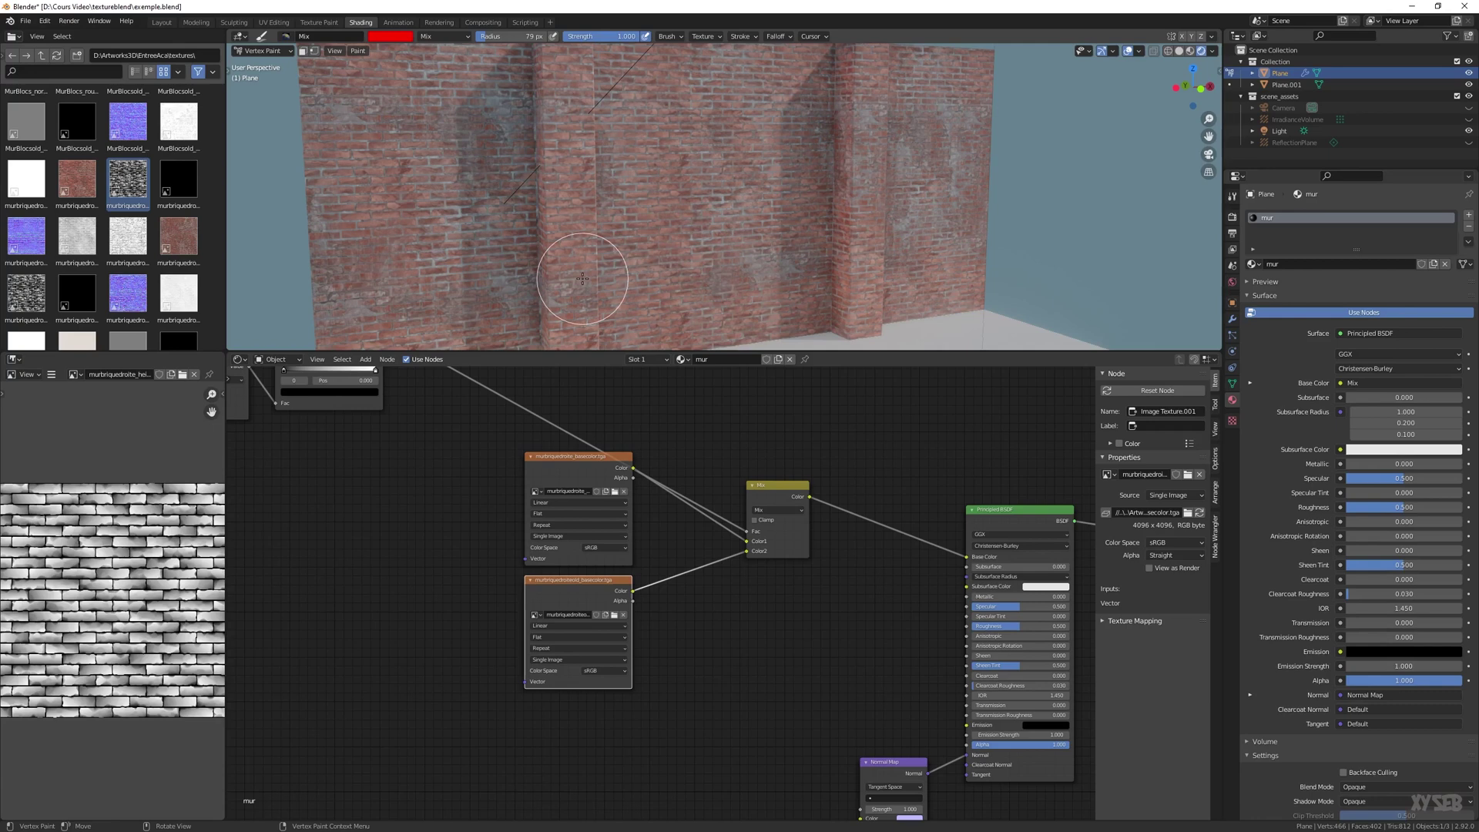
Move the two brick base color textures away from the Mix node and shift the Mix node up
{"action": "middle_click_drag", "start_coordinate": [609, 254], "coordinate": [802, 208]}
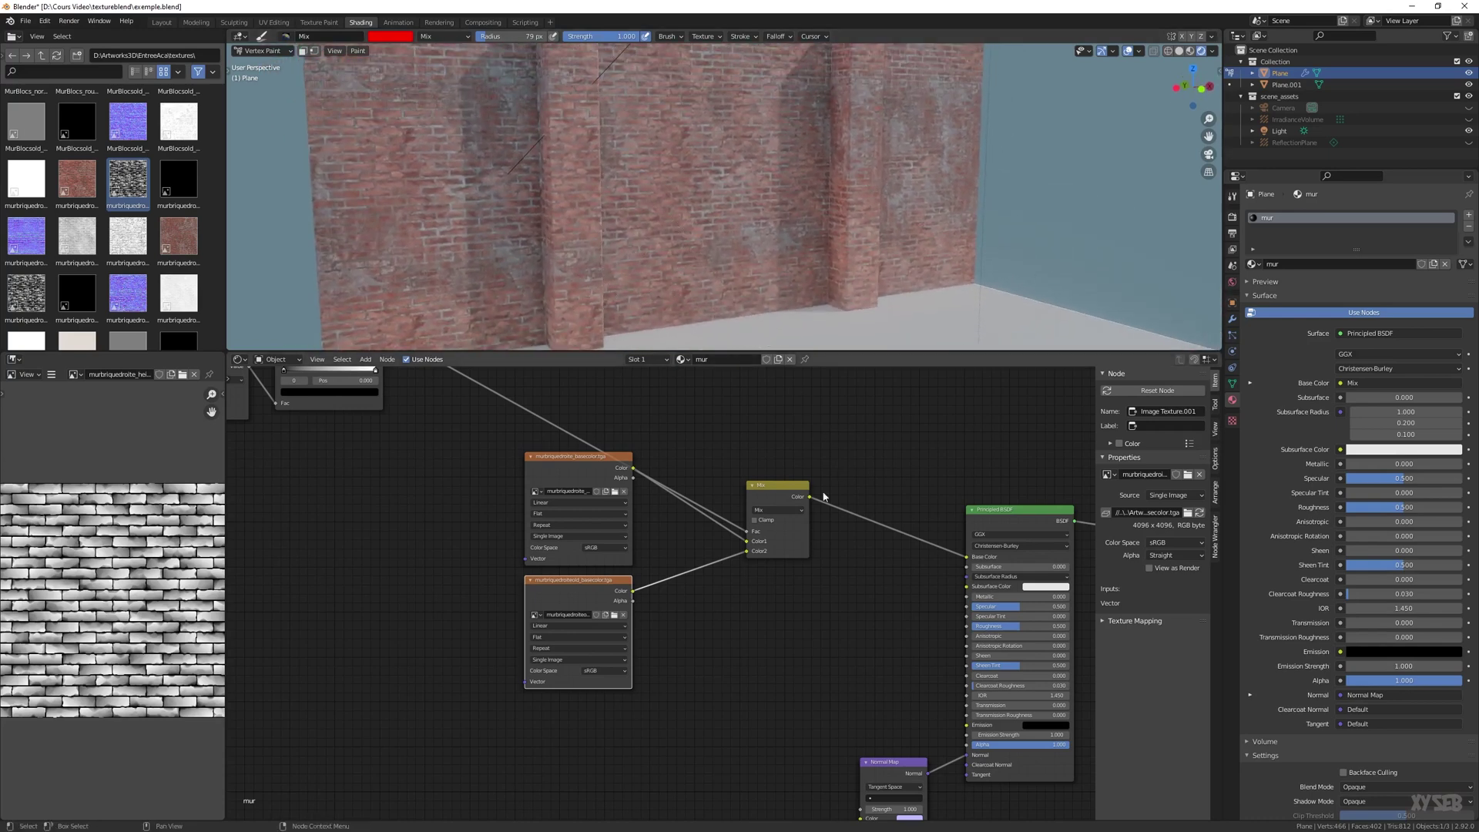
{"action": "left_click_drag", "start_coordinate": [576, 462], "coordinate": [540, 466]}
{"action": "left_click_drag", "start_coordinate": [574, 604], "coordinate": [539, 601]}
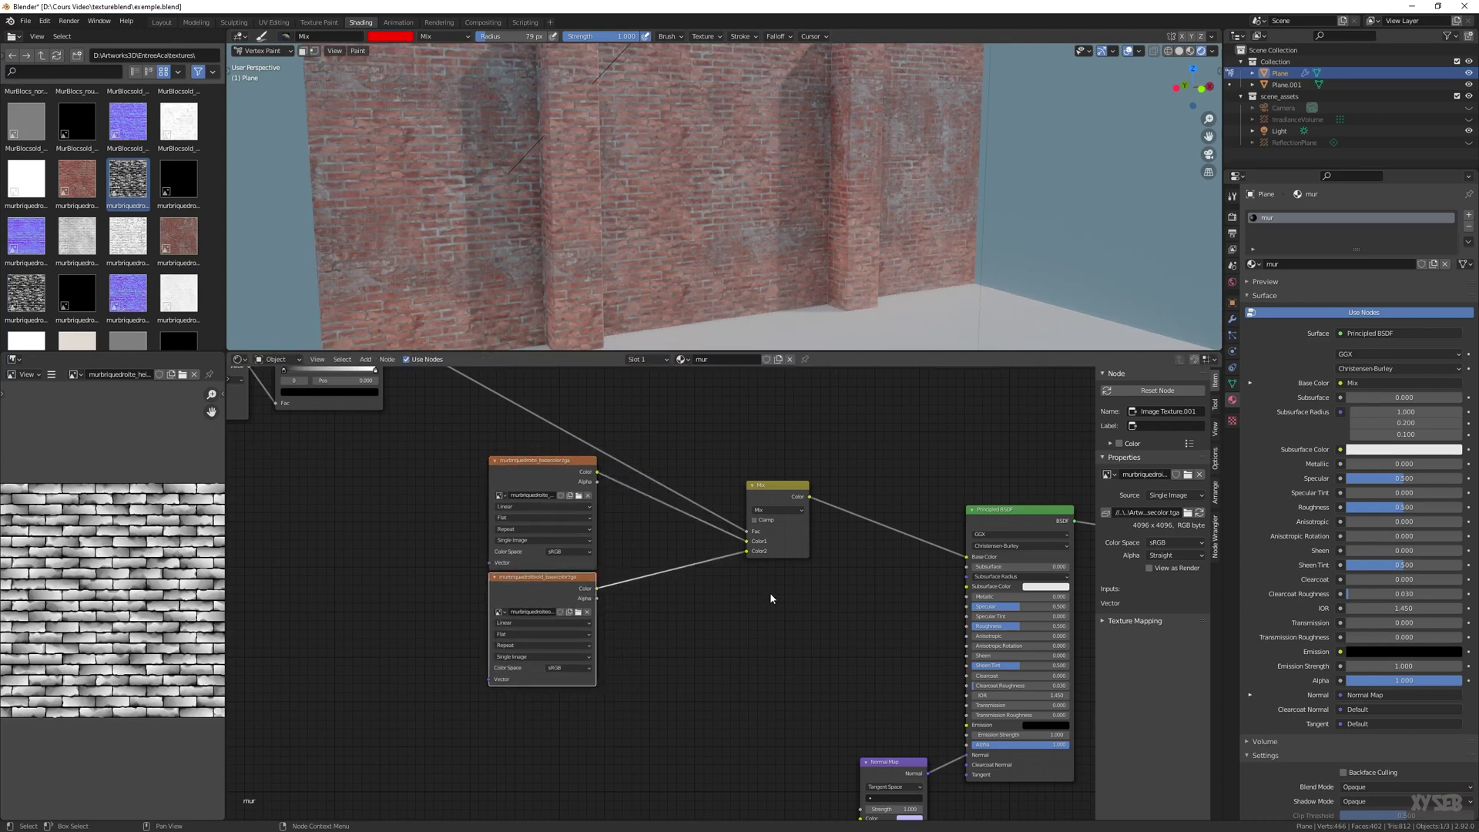
{"action": "middle_click_drag", "start_coordinate": [771, 600], "coordinate": [614, 541]}
{"action": "left_click_drag", "start_coordinate": [621, 426], "coordinate": [617, 382]}
Duplicate the Mix node and place the copy beside the Normal Map node
{"action": "scroll", "coordinate": [512, 505], "scroll_direction": "down", "scroll_amount": 3}
{"action": "middle_click_drag", "start_coordinate": [455, 505], "coordinate": [805, 585]}
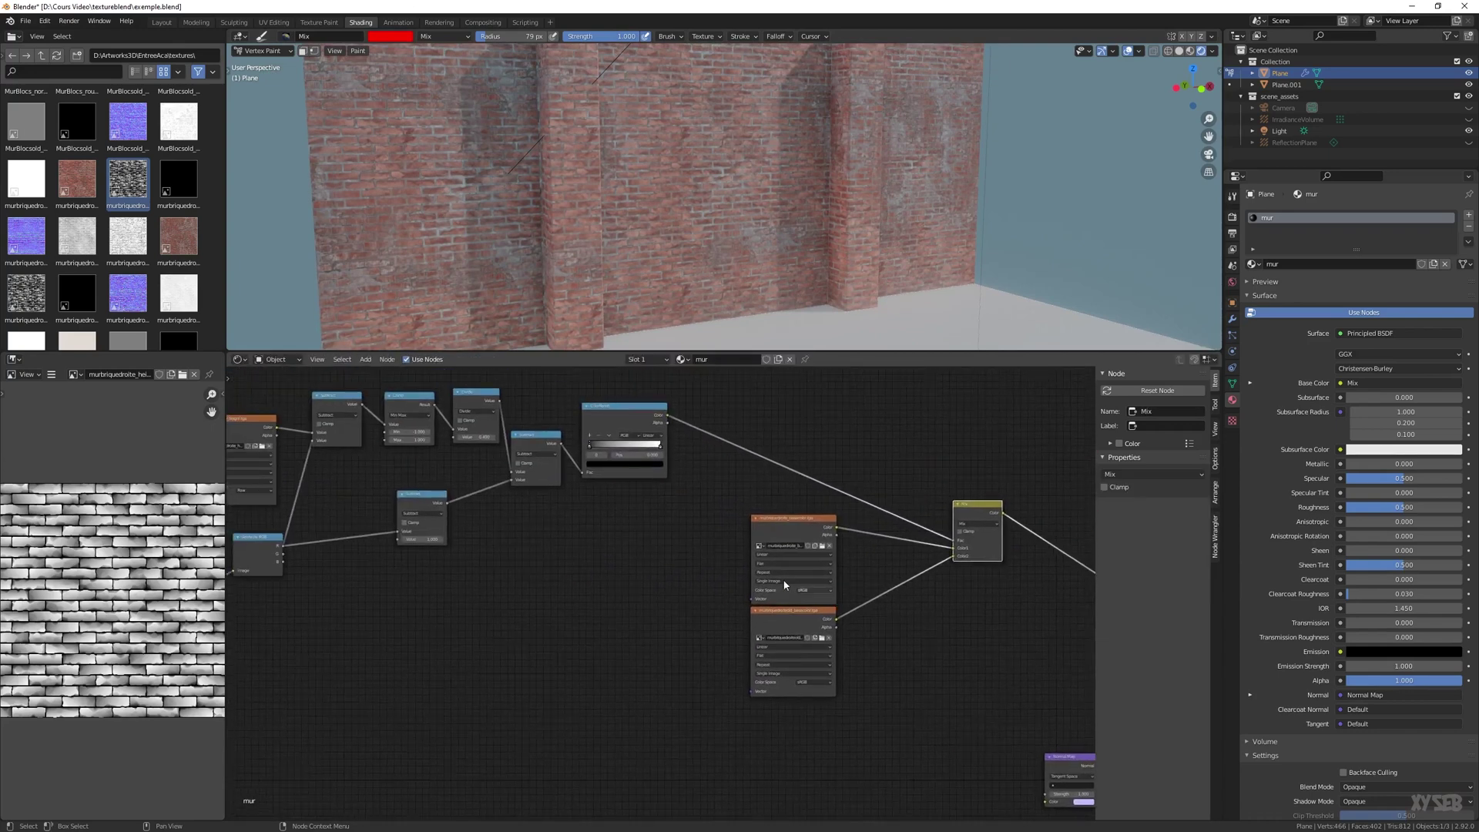
{"action": "middle_click_drag", "start_coordinate": [798, 661], "coordinate": [479, 597]}
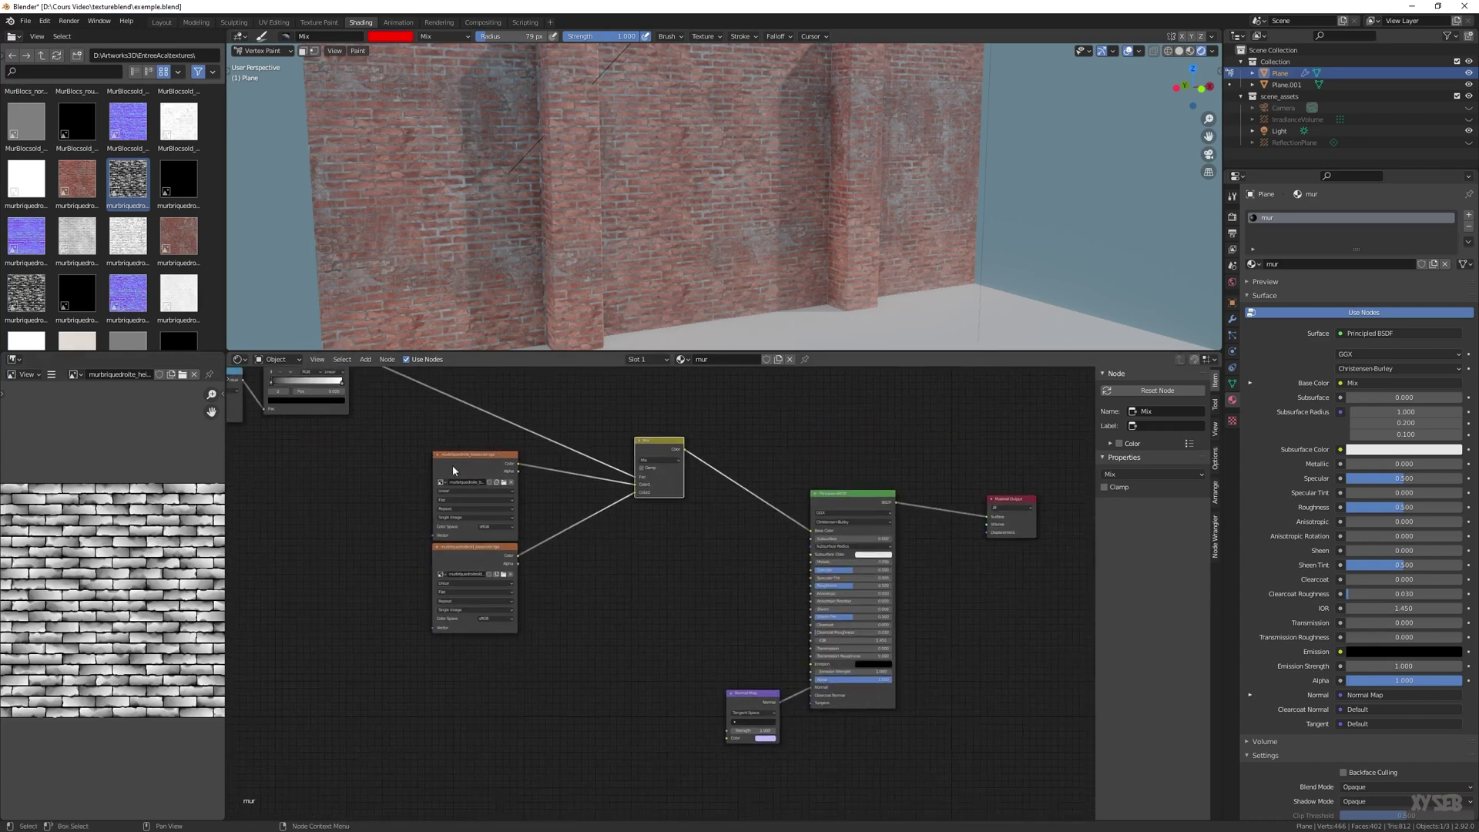
{"action": "key", "text": "shift+d"}
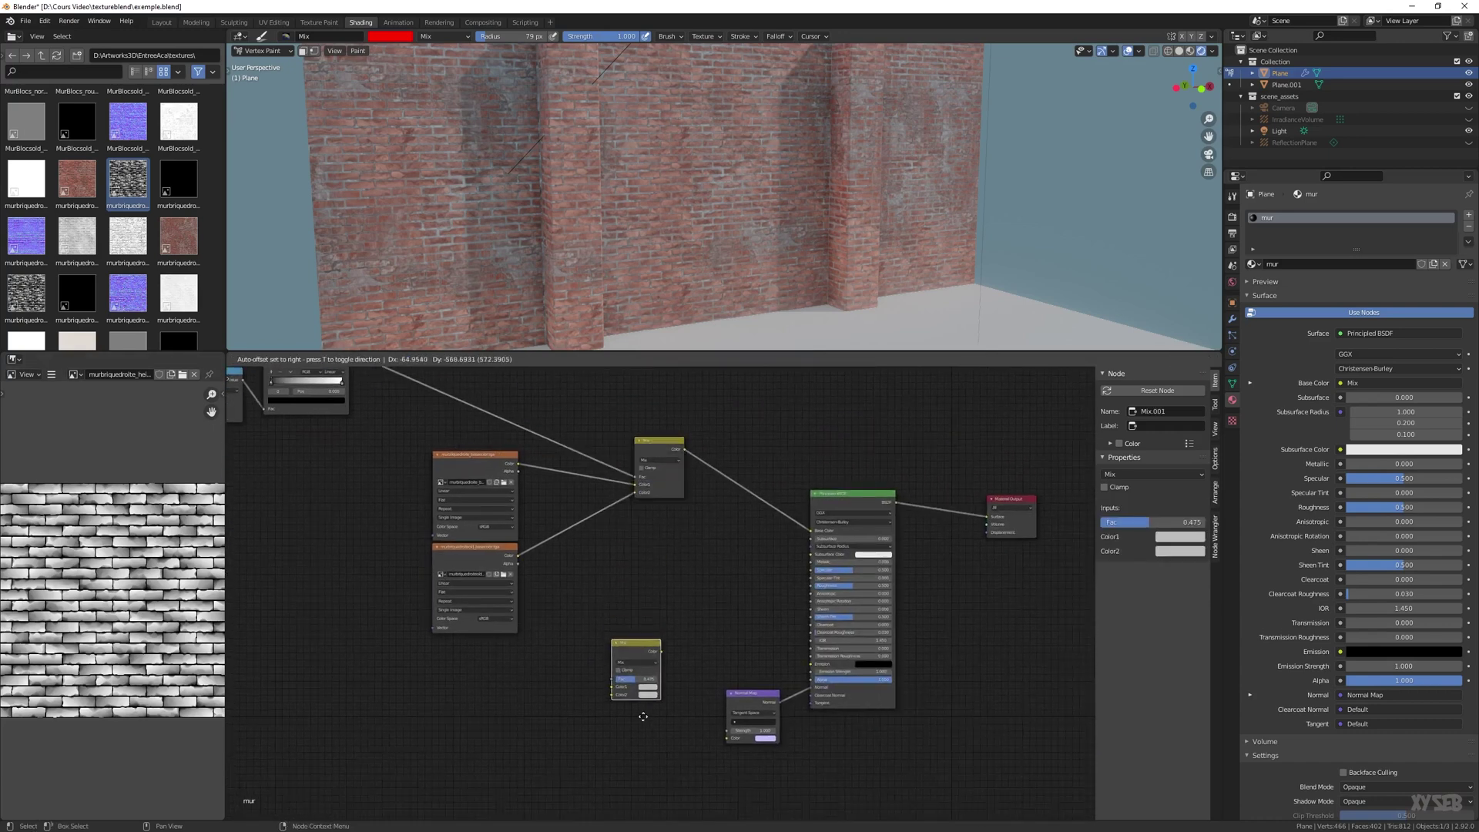
{"action": "left_click", "coordinate": [660, 724]}
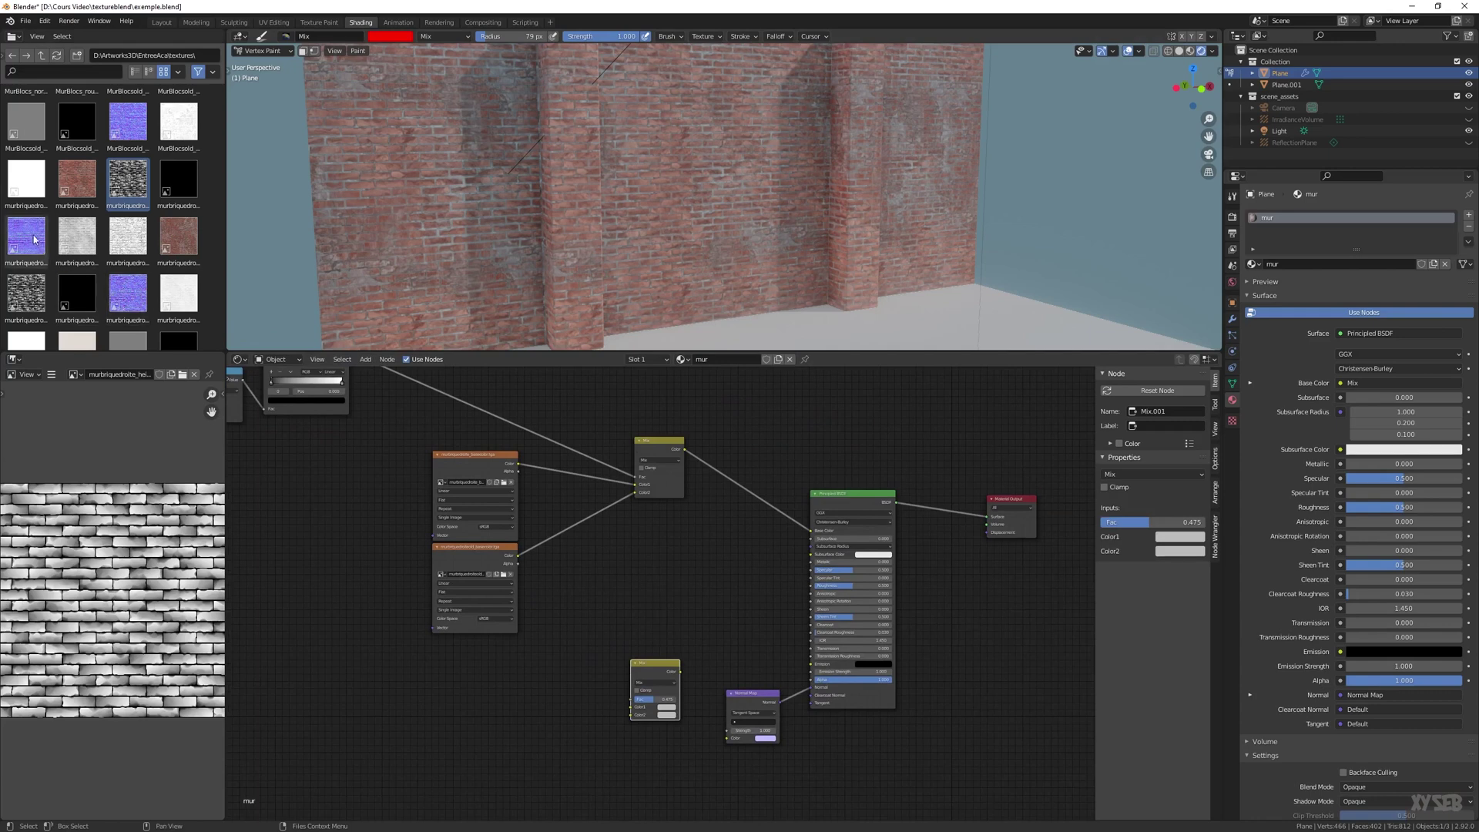
Add both brick normal textures below the base color textures and connect them to the duplicated Mix node's Color1 and Color2
{"action": "left_click_drag", "start_coordinate": [25, 235], "coordinate": [441, 669]}
{"action": "left_click_drag", "start_coordinate": [129, 295], "coordinate": [347, 753]}
{"action": "middle_click_drag", "start_coordinate": [336, 594], "coordinate": [252, 430]}
{"action": "left_click_drag", "start_coordinate": [304, 609], "coordinate": [392, 619]}
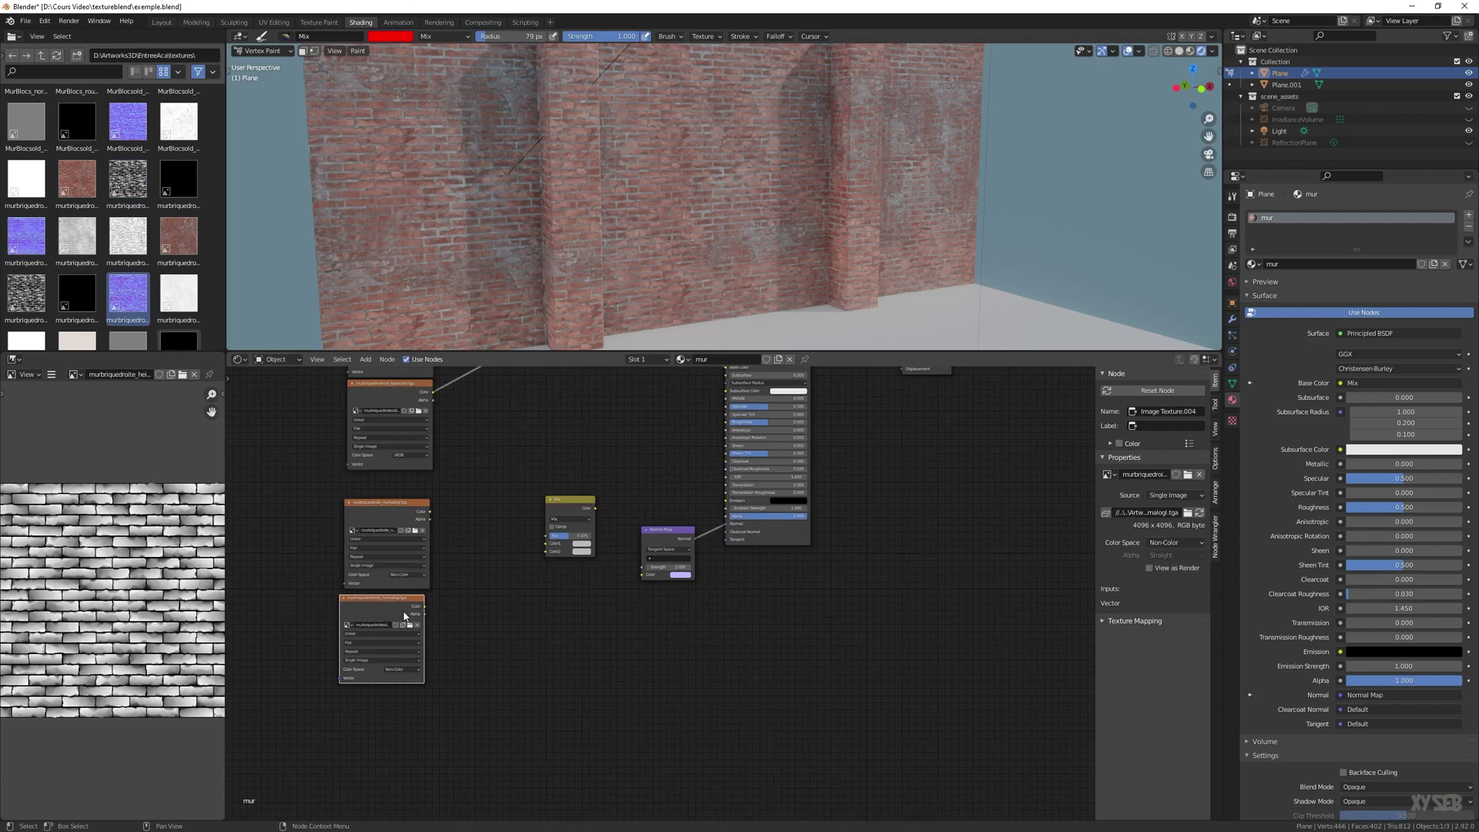
{"action": "left_click_drag", "start_coordinate": [426, 607], "coordinate": [539, 557]}
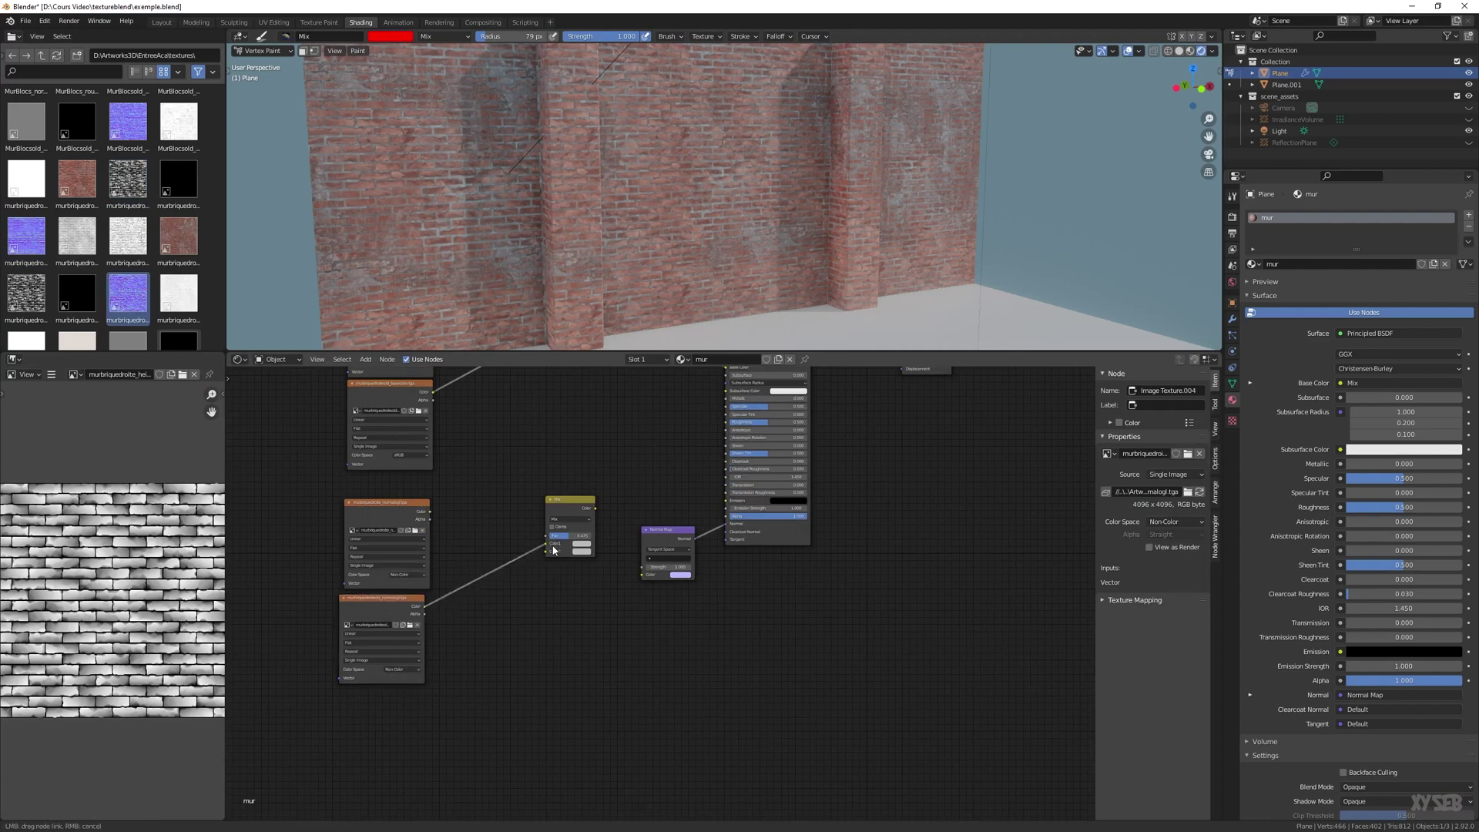
{"action": "left_click_drag", "start_coordinate": [430, 513], "coordinate": [525, 544]}
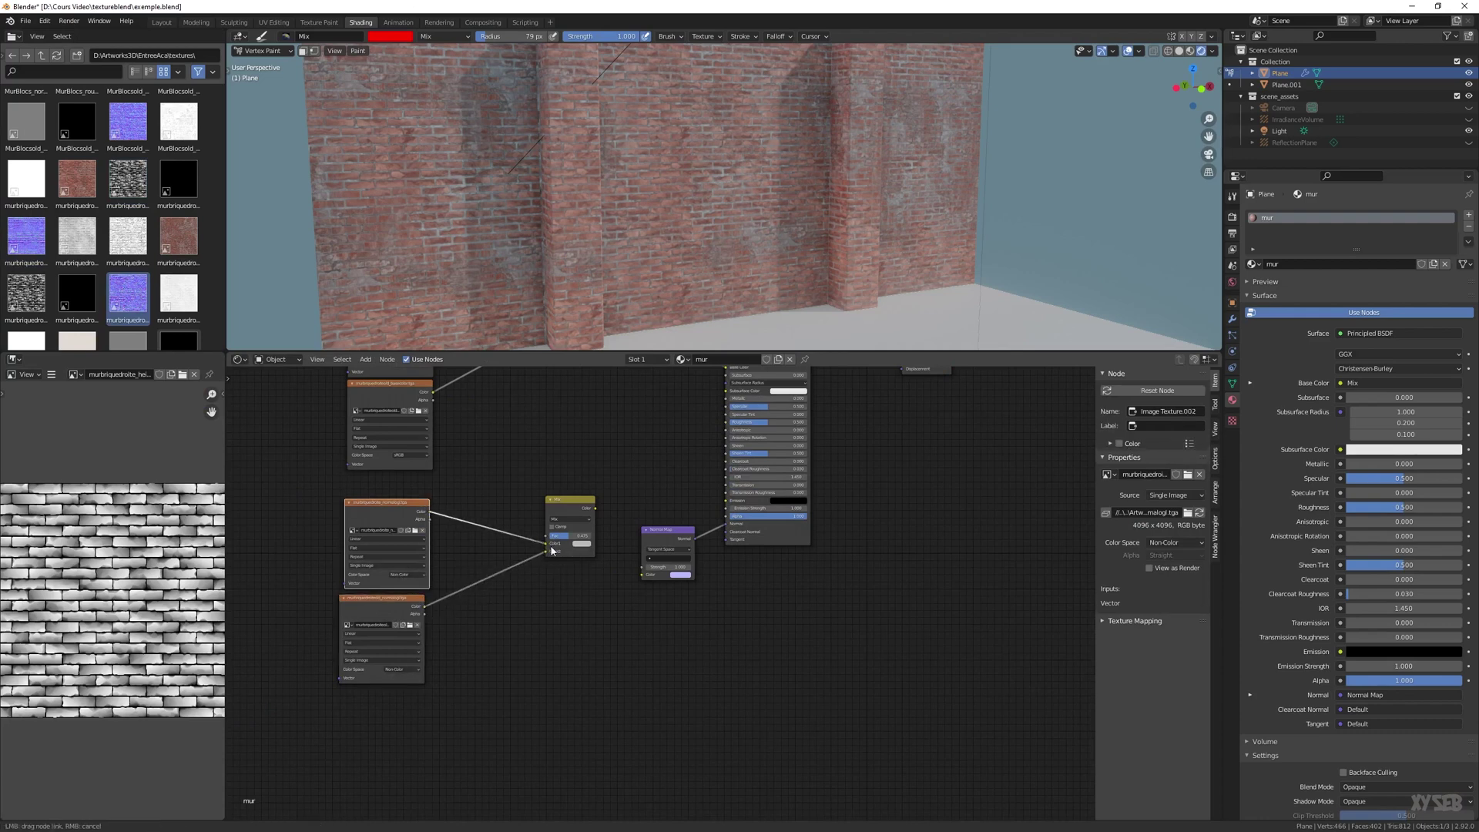
Connect the normal textures' Mix node output to the Normal Map's Color, and the ColorRamp's Color to that Mix node's Fac
{"action": "left_click_drag", "start_coordinate": [595, 509], "coordinate": [643, 577]}
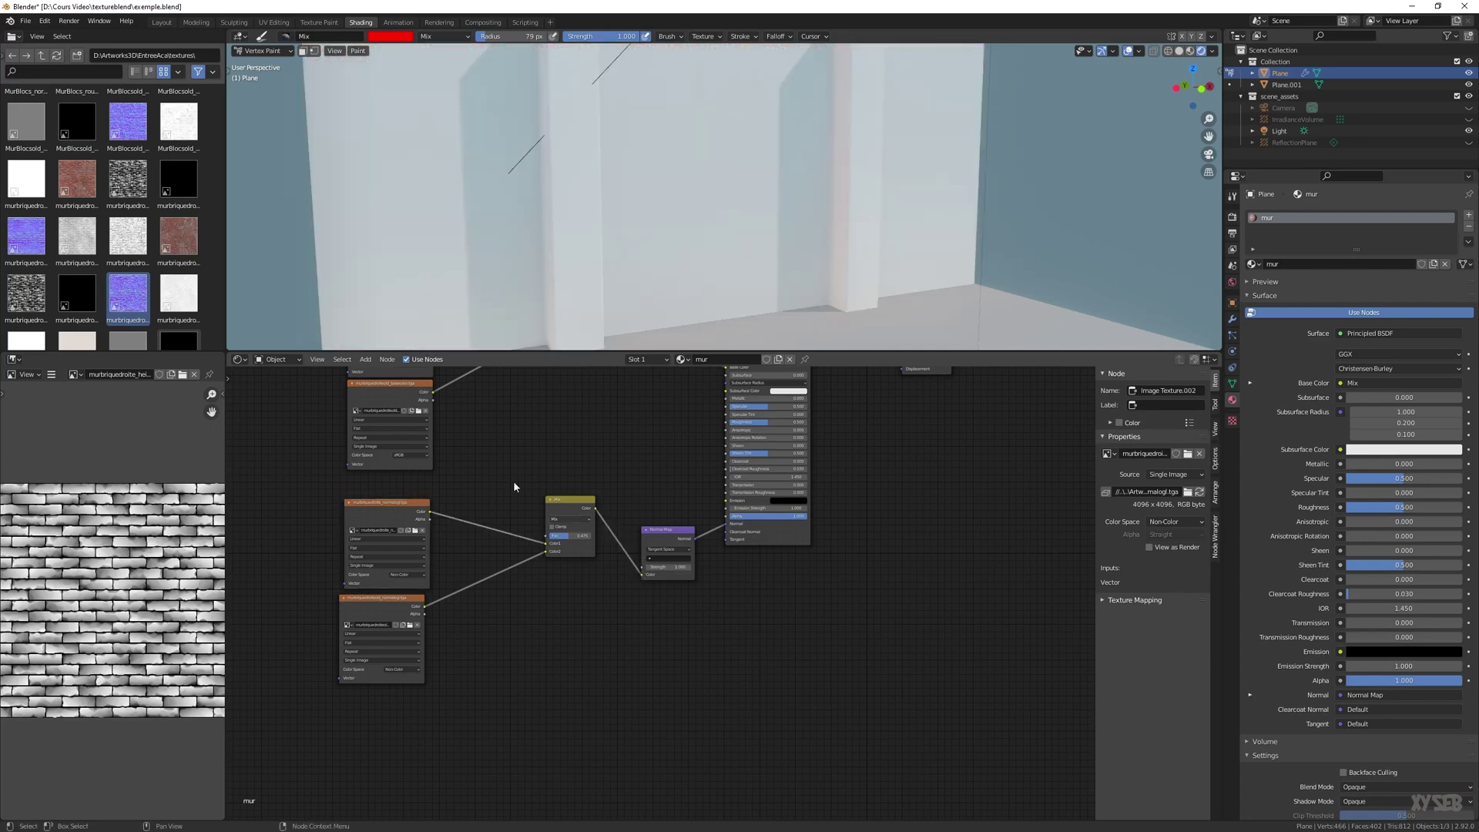
{"action": "middle_click_drag", "start_coordinate": [473, 434], "coordinate": [598, 608]}
{"action": "scroll", "coordinate": [599, 608], "scroll_direction": "down", "scroll_amount": 2}
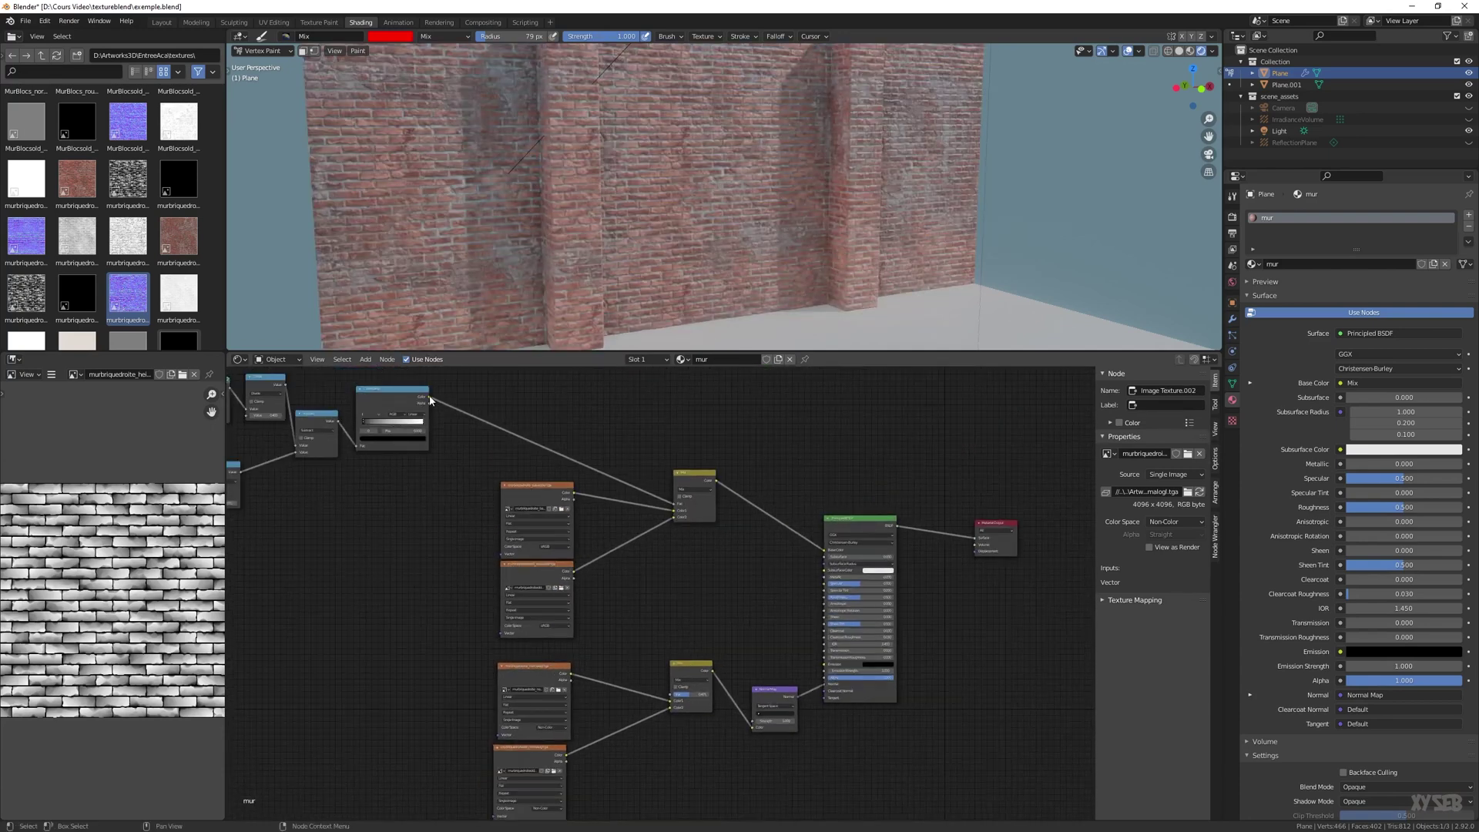
{"action": "left_click_drag", "start_coordinate": [428, 398], "coordinate": [673, 695]}
{"action": "scroll", "coordinate": [673, 678], "scroll_direction": "down", "scroll_amount": 1}
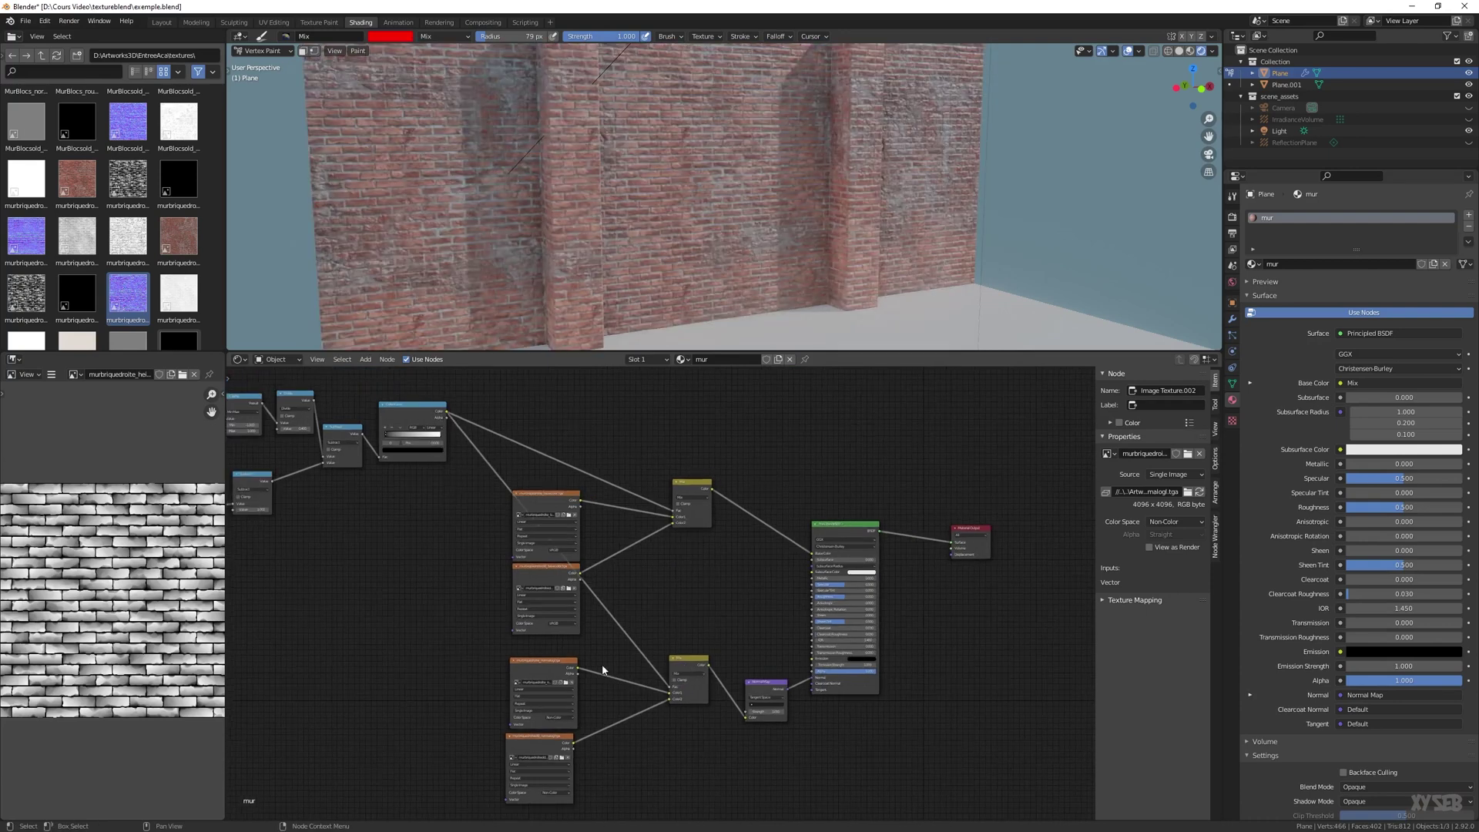
Add both brick roughness textures as image nodes, stacked one under the other below the normal textures
{"action": "middle_click_drag", "start_coordinate": [602, 664], "coordinate": [567, 529]}
{"action": "scroll", "coordinate": [620, 581], "scroll_direction": "up", "scroll_amount": 2}
{"action": "scroll", "coordinate": [585, 609], "scroll_direction": "up", "scroll_amount": 1}
{"action": "middle_click_drag", "start_coordinate": [762, 497], "coordinate": [703, 572]}
{"action": "left_click", "coordinate": [768, 725]}
{"action": "middle_click_drag", "start_coordinate": [768, 725], "coordinate": [914, 421]}
{"action": "middle_click_drag", "start_coordinate": [672, 623], "coordinate": [645, 542]}
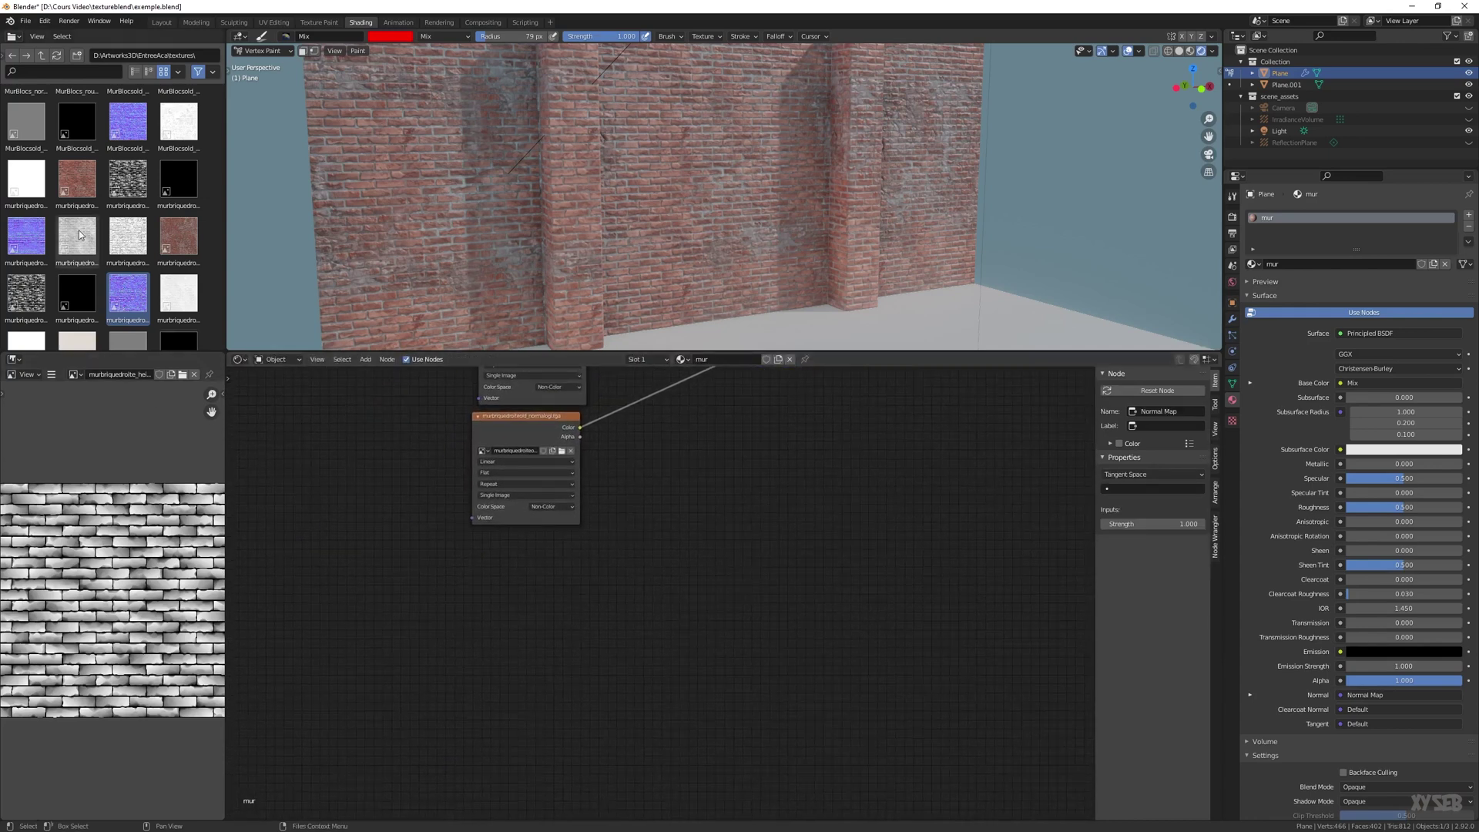
{"action": "left_click_drag", "start_coordinate": [79, 234], "coordinate": [460, 589]}
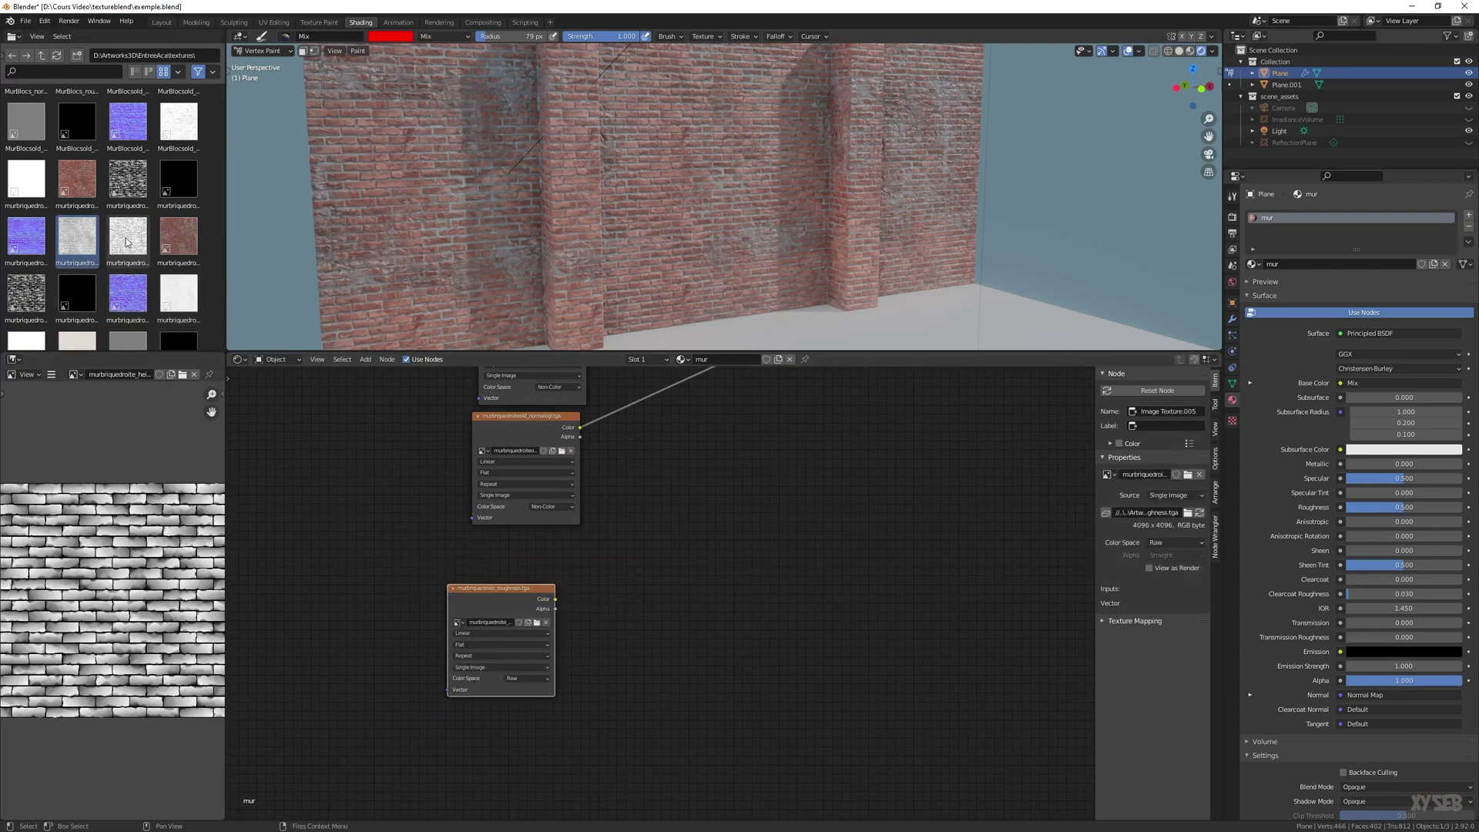
{"action": "left_click_drag", "start_coordinate": [178, 298], "coordinate": [401, 533]}
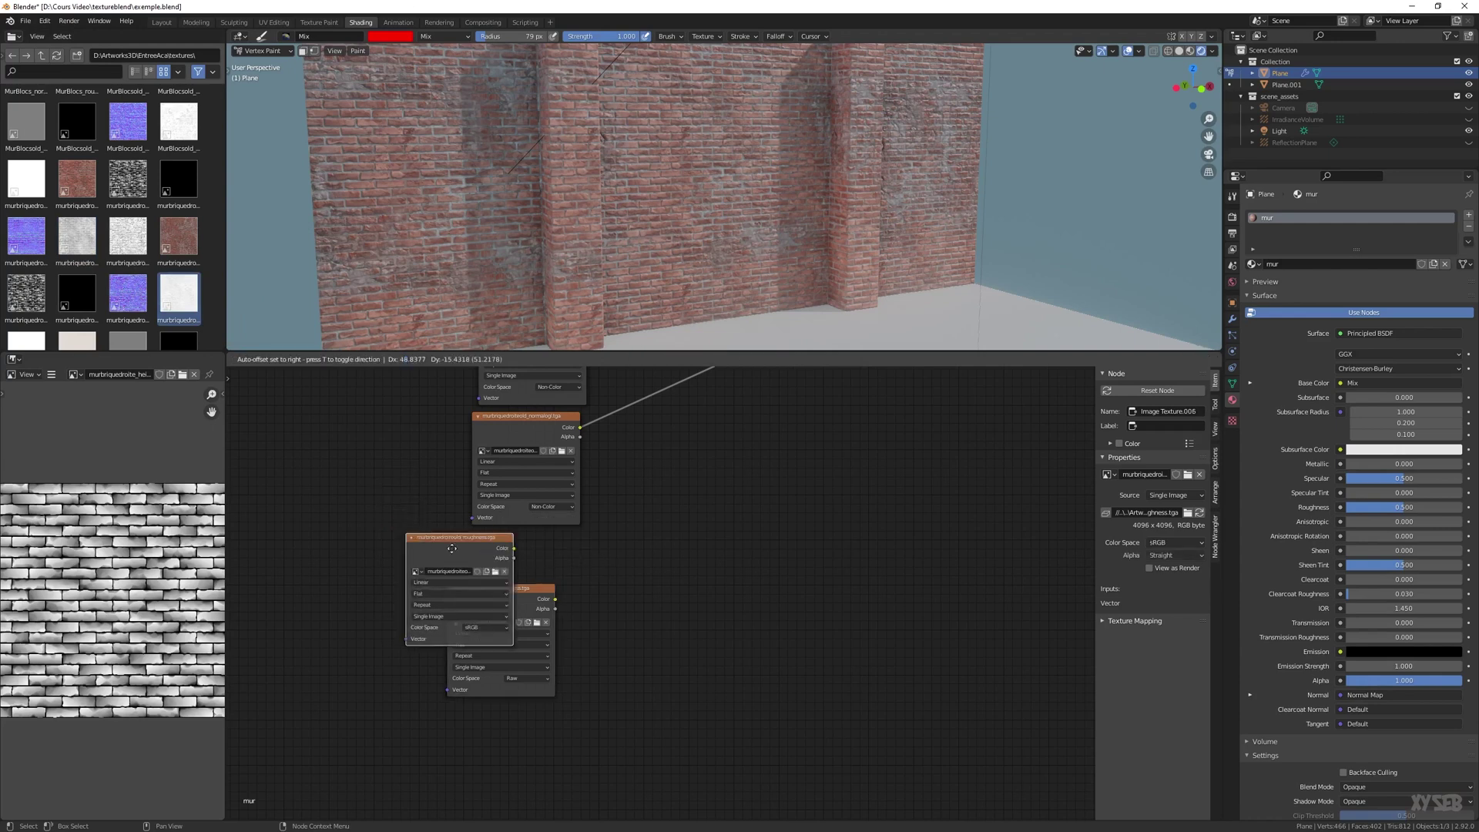
{"action": "left_click", "coordinate": [488, 701]}
{"action": "scroll", "coordinate": [597, 548], "scroll_direction": "down", "scroll_amount": 3}
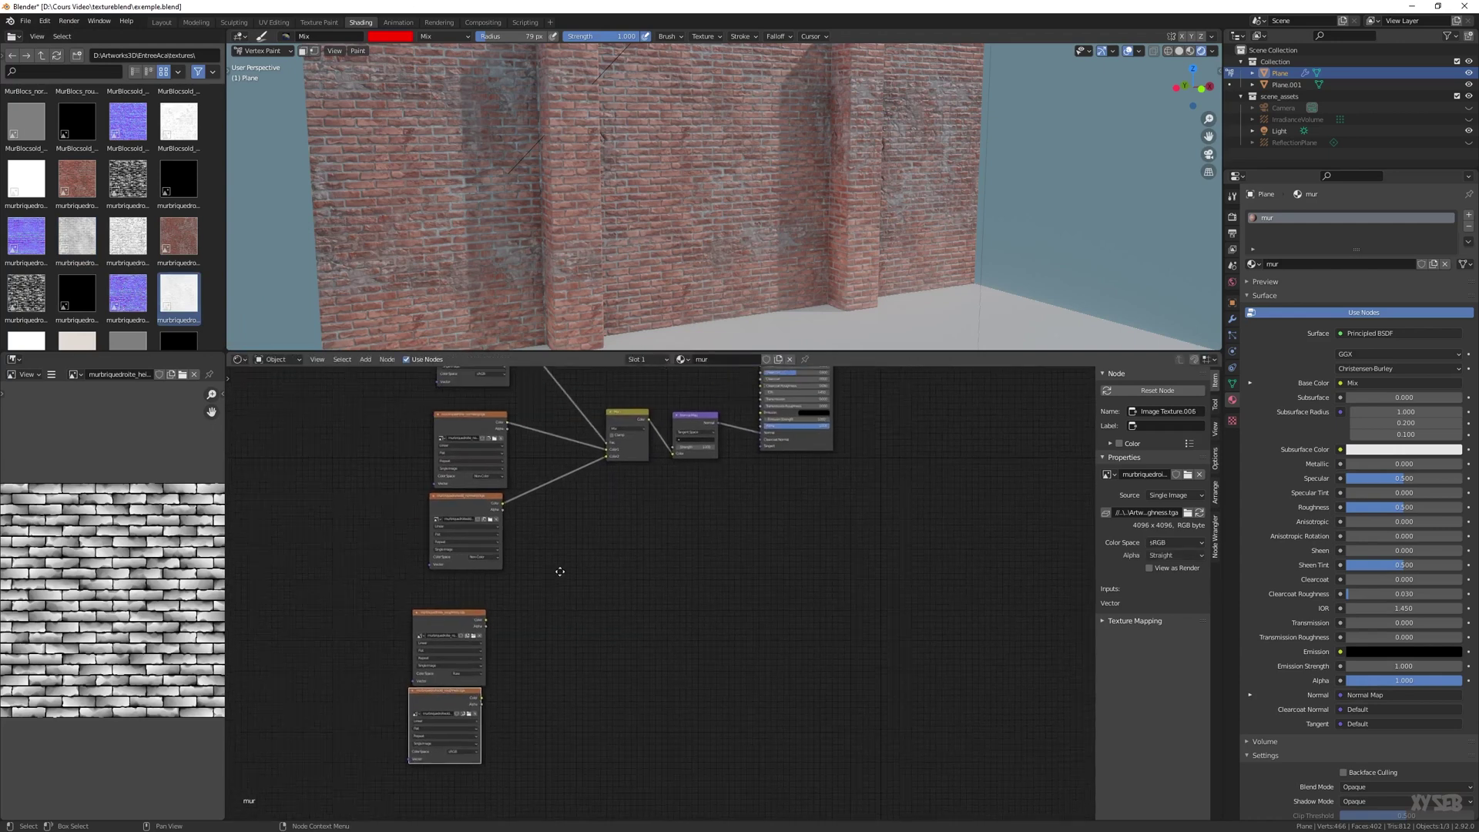
Duplicate the normal Mix node beside the roughness textures and connect the two textures to the copy's Color1 and Color2
{"action": "left_click", "coordinate": [594, 433]}
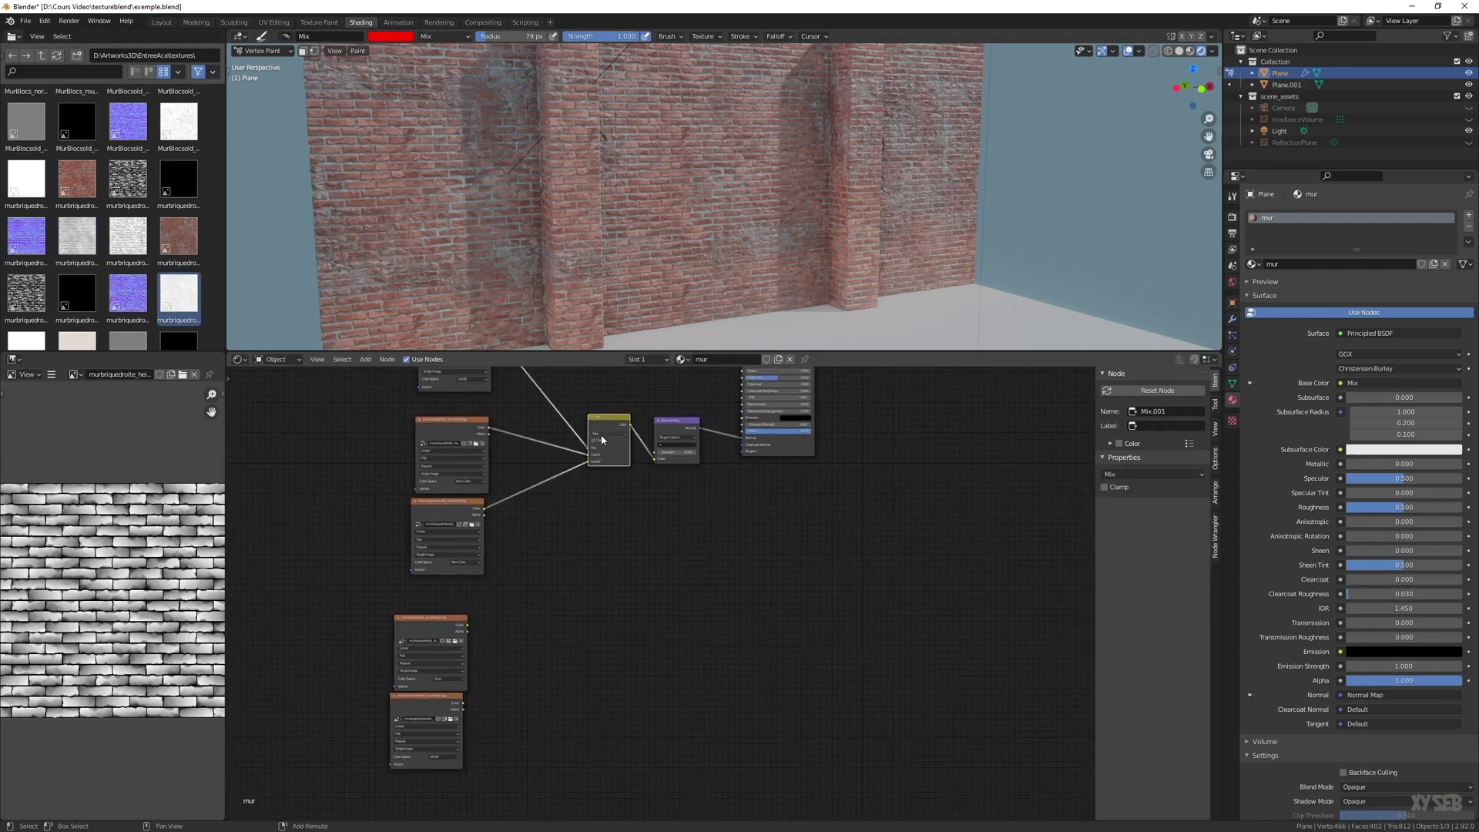
{"action": "key", "text": "shift+d"}
{"action": "left_click", "coordinate": [572, 657]}
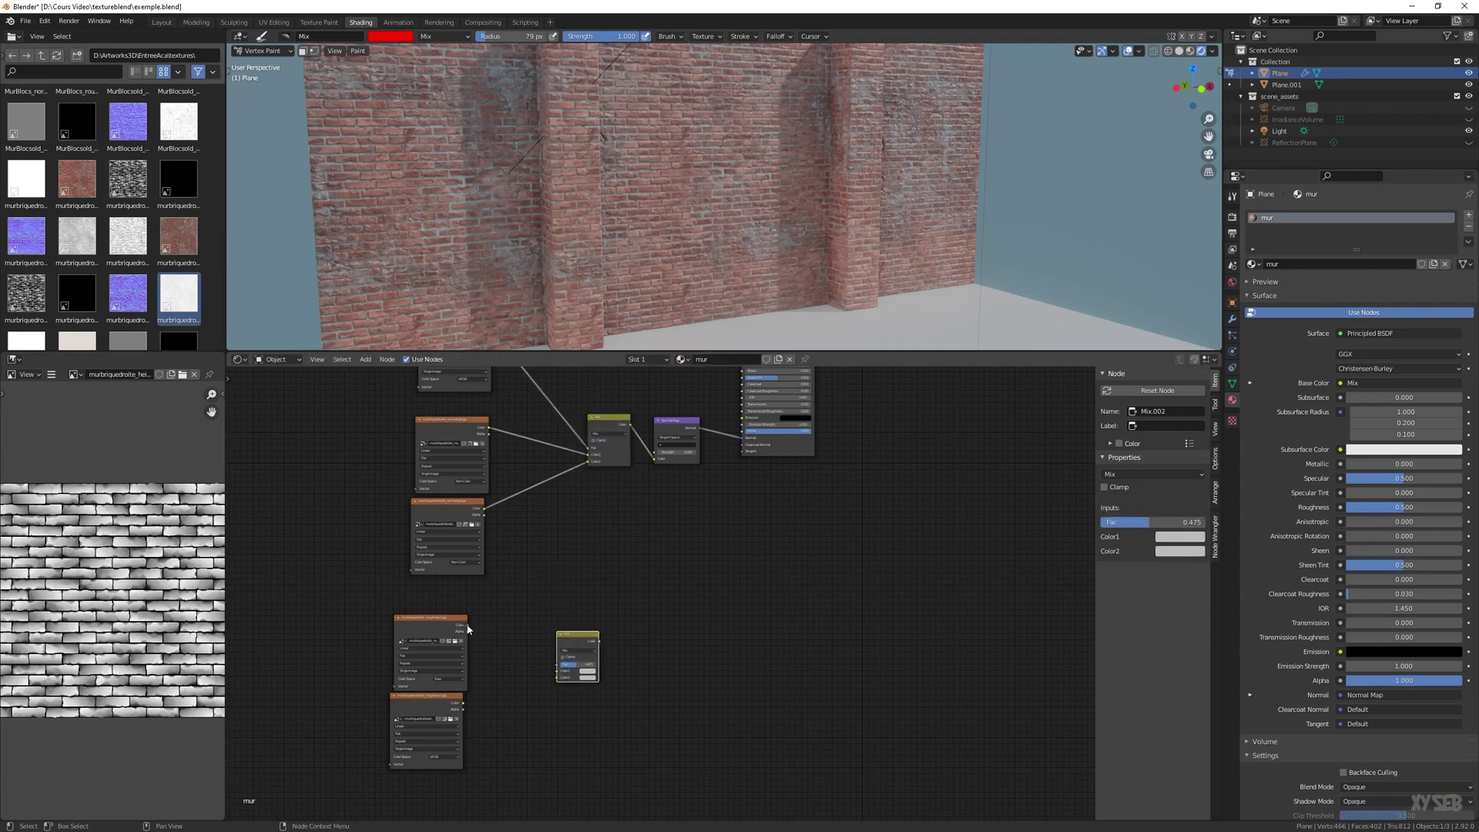
{"action": "left_click_drag", "start_coordinate": [468, 629], "coordinate": [550, 664]}
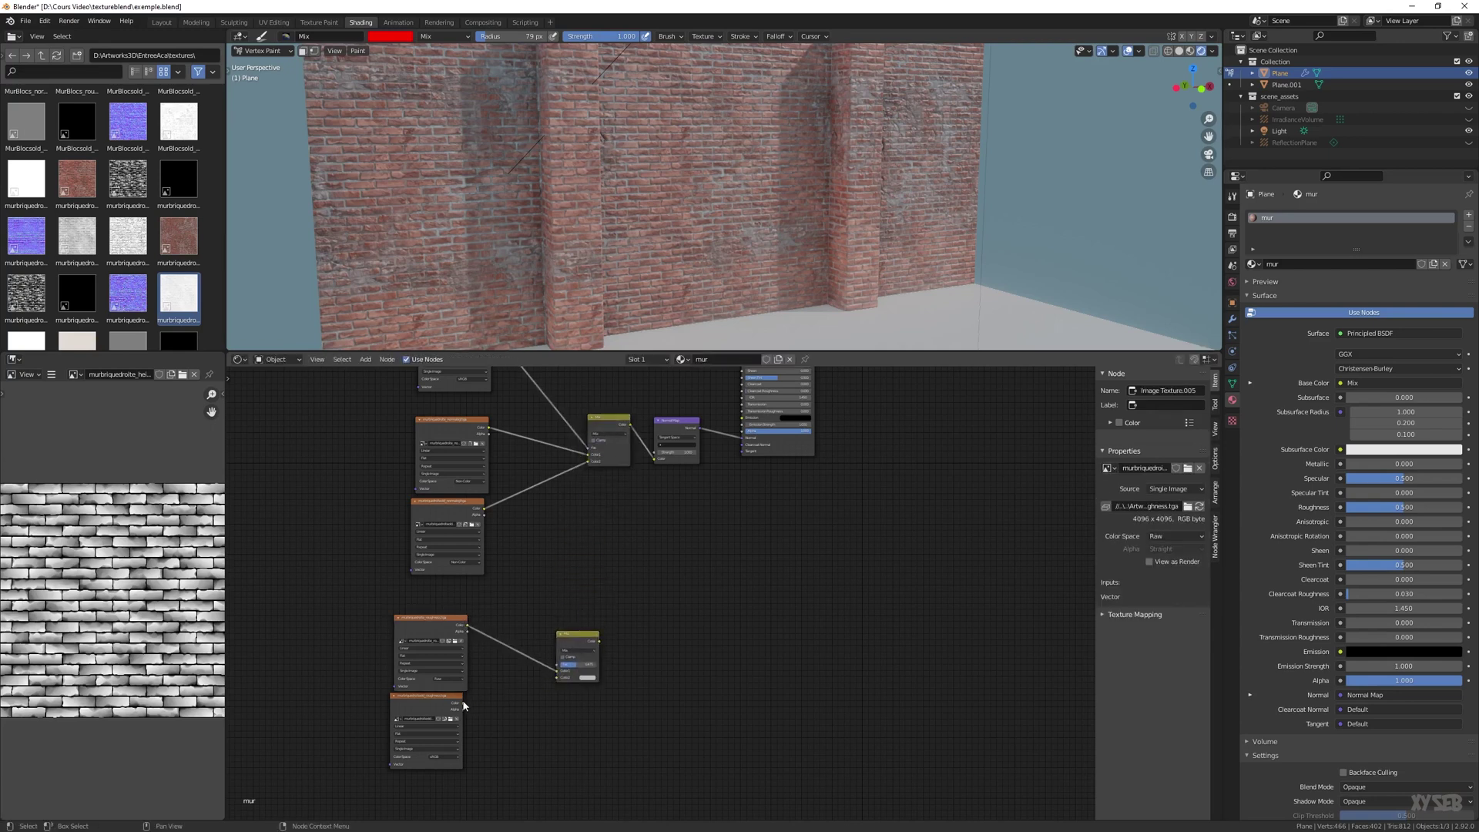
{"action": "left_click_drag", "start_coordinate": [464, 703], "coordinate": [557, 678]}
Move the roughness Mix node up below the normal one and shift the whole mask node group, including the ColorRamp, down
{"action": "middle_click_drag", "start_coordinate": [533, 533], "coordinate": [540, 595]}
{"action": "scroll", "coordinate": [569, 607], "scroll_direction": "down", "scroll_amount": 3}
{"action": "left_click_drag", "start_coordinate": [637, 748], "coordinate": [619, 664]}
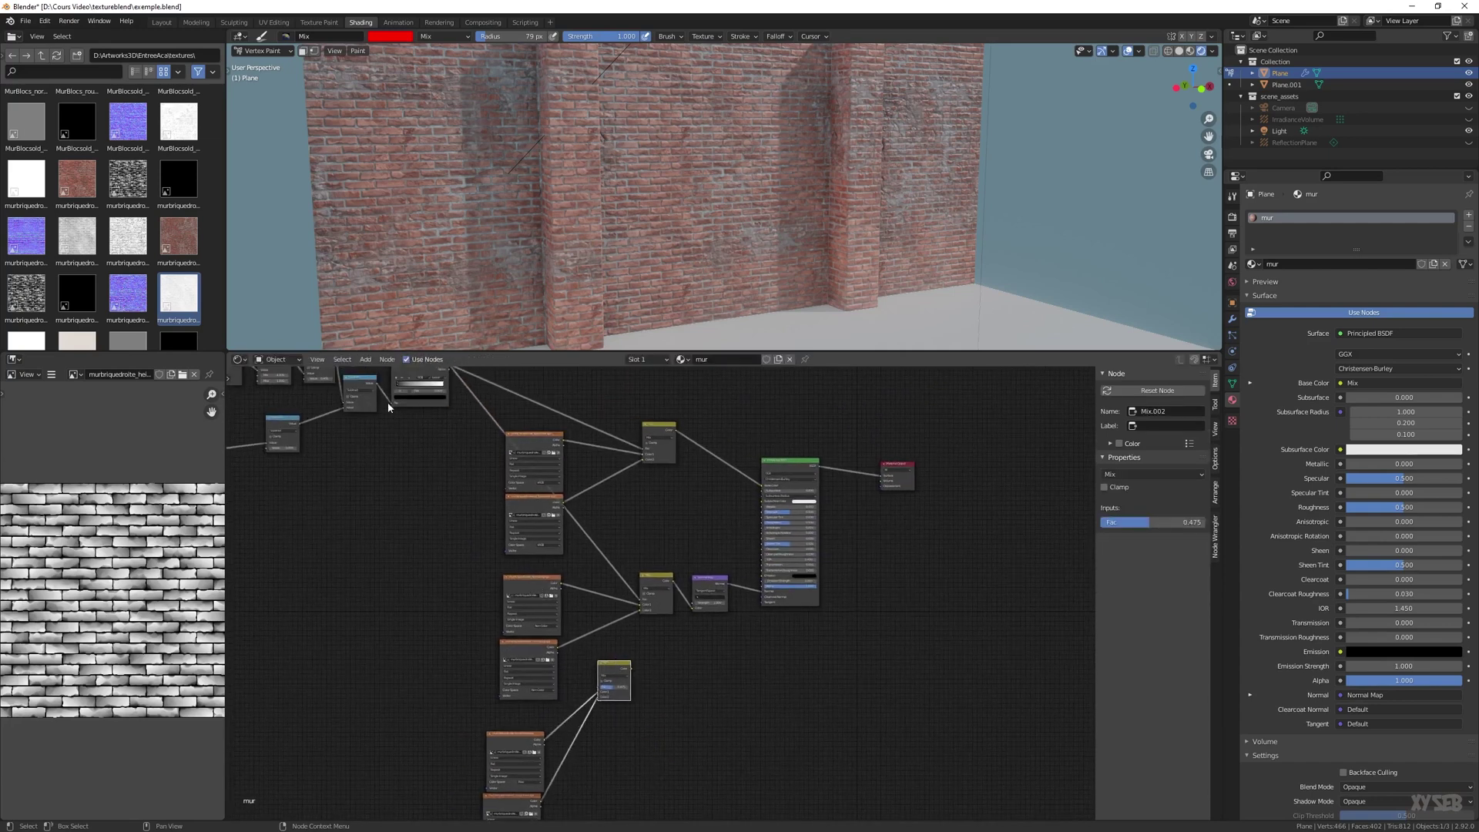
{"action": "mouse_move", "coordinate": [416, 375]}
{"action": "left_mouse_down"}
{"action": "mouse_move", "coordinate": [416, 407]}
{"action": "mouse_move", "coordinate": [427, 382]}
{"action": "left_mouse_up"}
{"action": "middle_click_drag", "start_coordinate": [400, 485], "coordinate": [565, 544]}
{"action": "scroll", "coordinate": [565, 544], "scroll_direction": "down", "scroll_amount": 1}
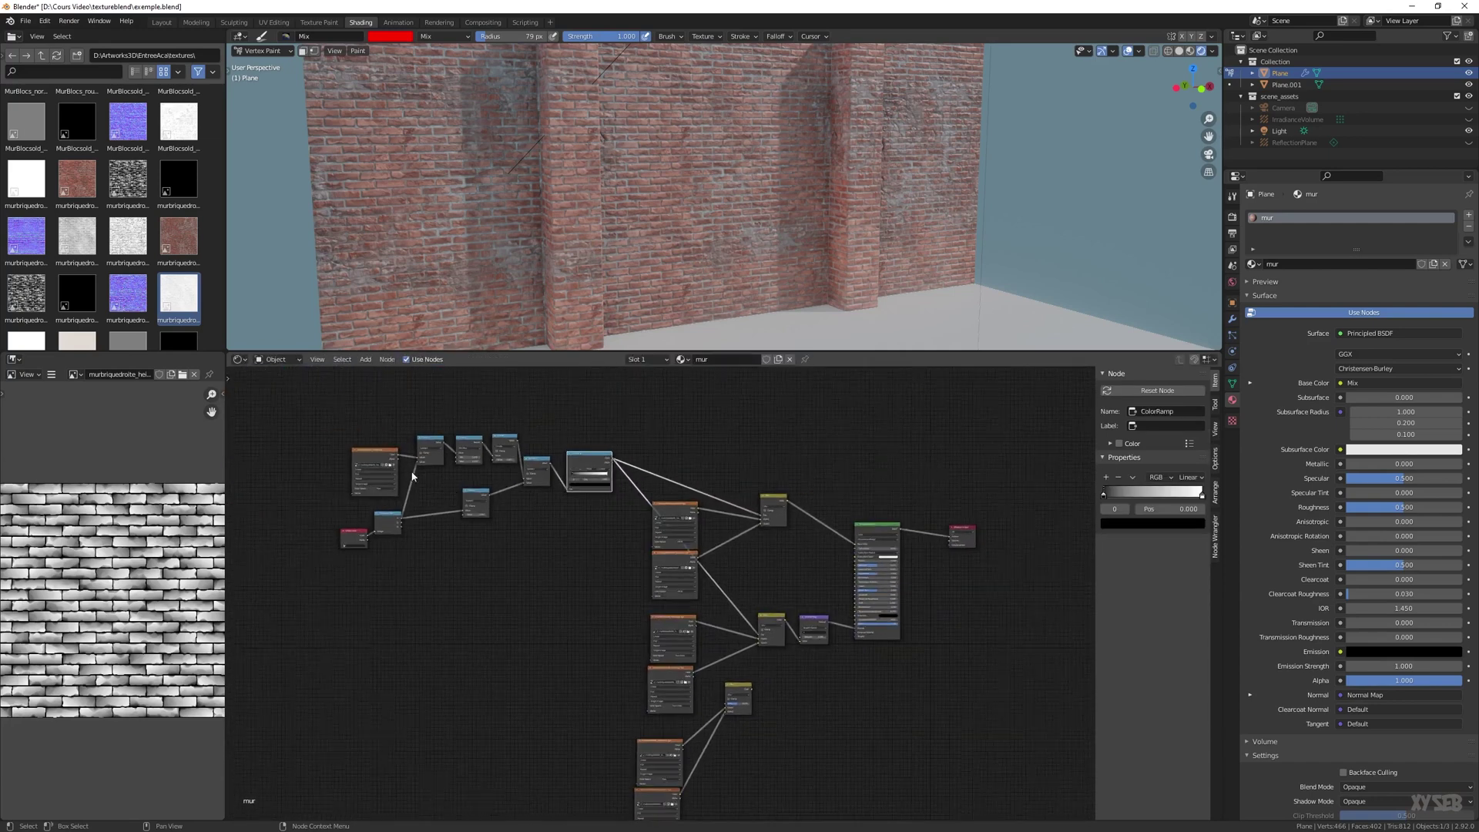
{"action": "left_click_drag", "start_coordinate": [313, 394], "coordinate": [579, 590]}
{"action": "left_click_drag", "start_coordinate": [584, 457], "coordinate": [528, 658]}
Connect the ColorRamp's Color to the roughness Mix node's Fac and the Mix output to the Principled BSDF's Roughness
{"action": "middle_click_drag", "start_coordinate": [689, 704], "coordinate": [420, 572]}
{"action": "scroll", "coordinate": [420, 573], "scroll_direction": "up", "scroll_amount": 4}
{"action": "middle_click_drag", "start_coordinate": [303, 493], "coordinate": [326, 540]}
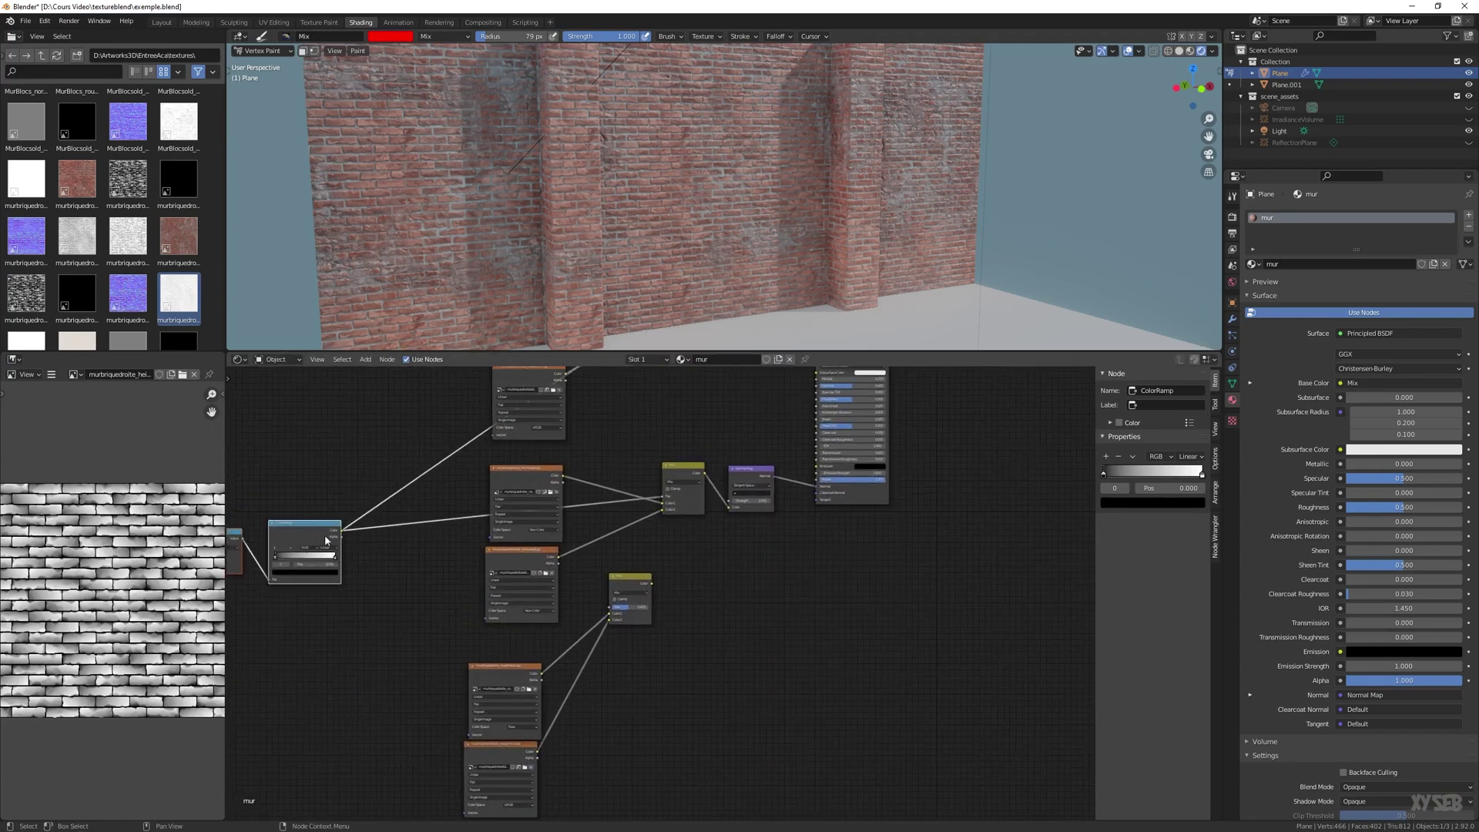
{"action": "left_click_drag", "start_coordinate": [340, 531], "coordinate": [817, 399]}
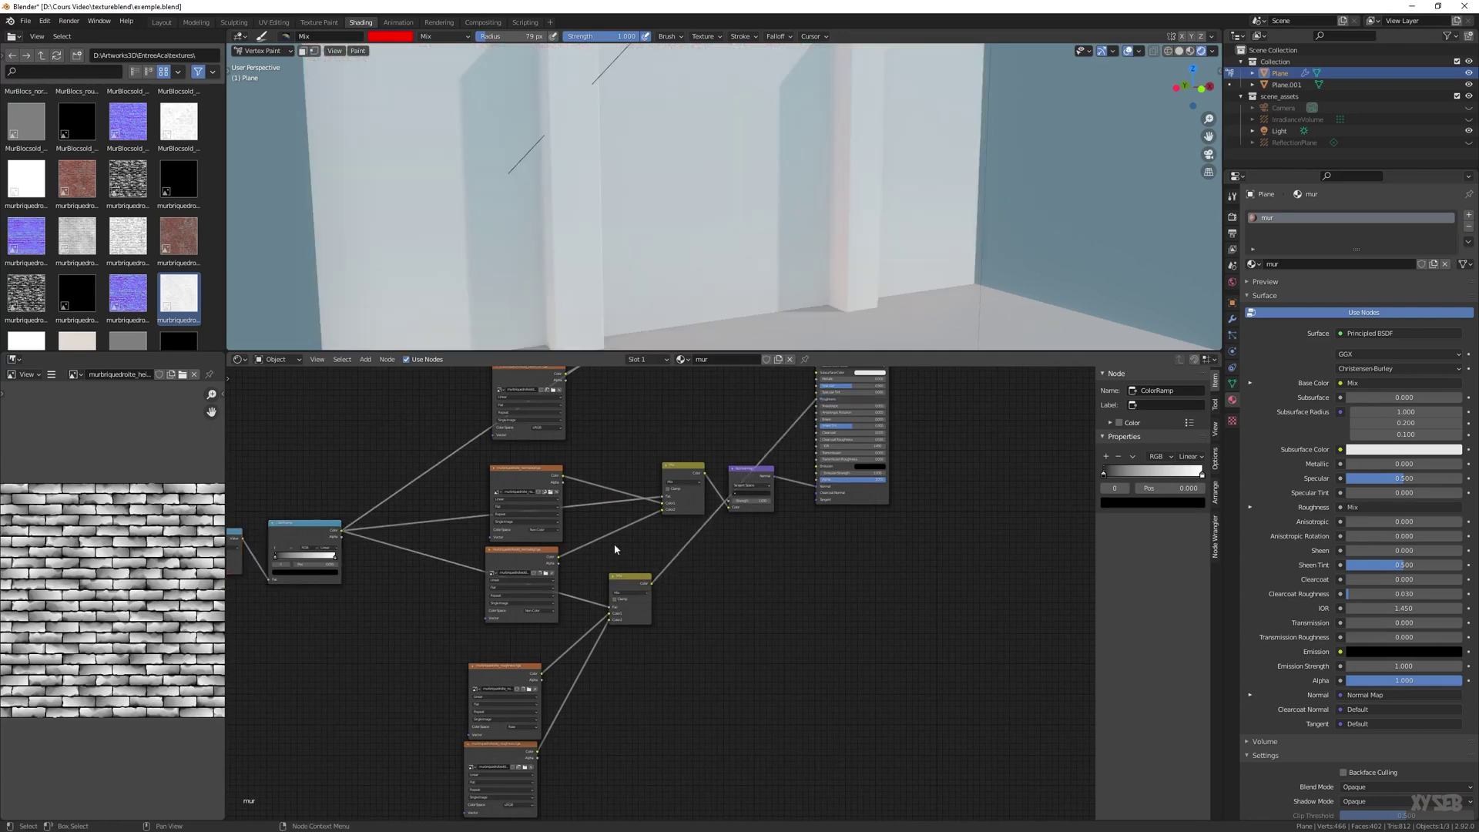
Set the vertex paint color to black and paint over the lower part of the brick wall between the pillars
{"action": "mouse_move", "coordinate": [663, 254]}
{"action": "middle_mouse_down"}
{"action": "mouse_move", "coordinate": [488, 247]}
{"action": "mouse_move", "coordinate": [539, 231]}
{"action": "mouse_move", "coordinate": [507, 203]}
{"action": "mouse_move", "coordinate": [657, 182]}
{"action": "middle_mouse_up"}
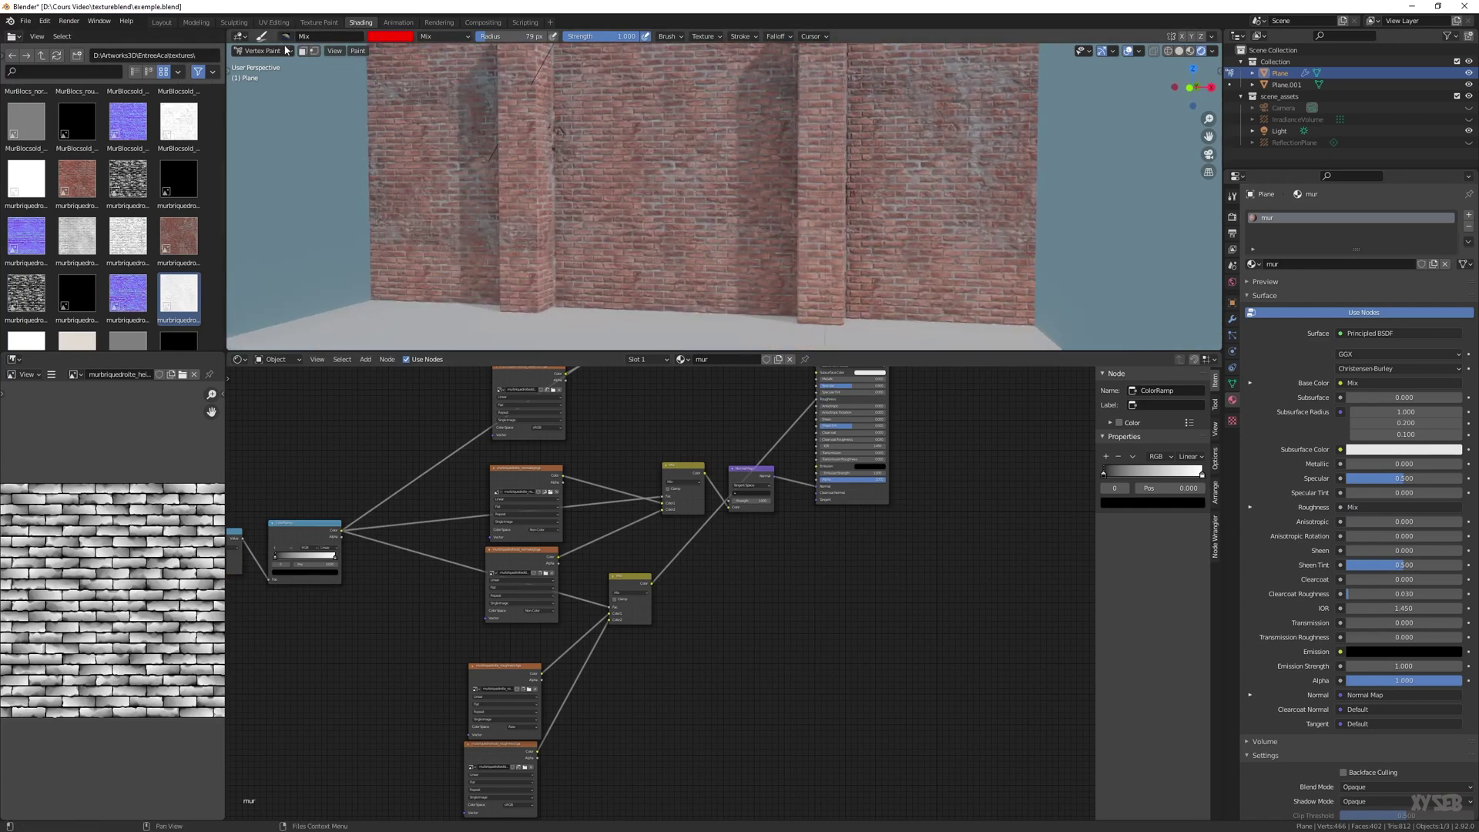
{"action": "left_click", "coordinate": [385, 37]}
{"action": "left_click_drag", "start_coordinate": [443, 171], "coordinate": [379, 171]}
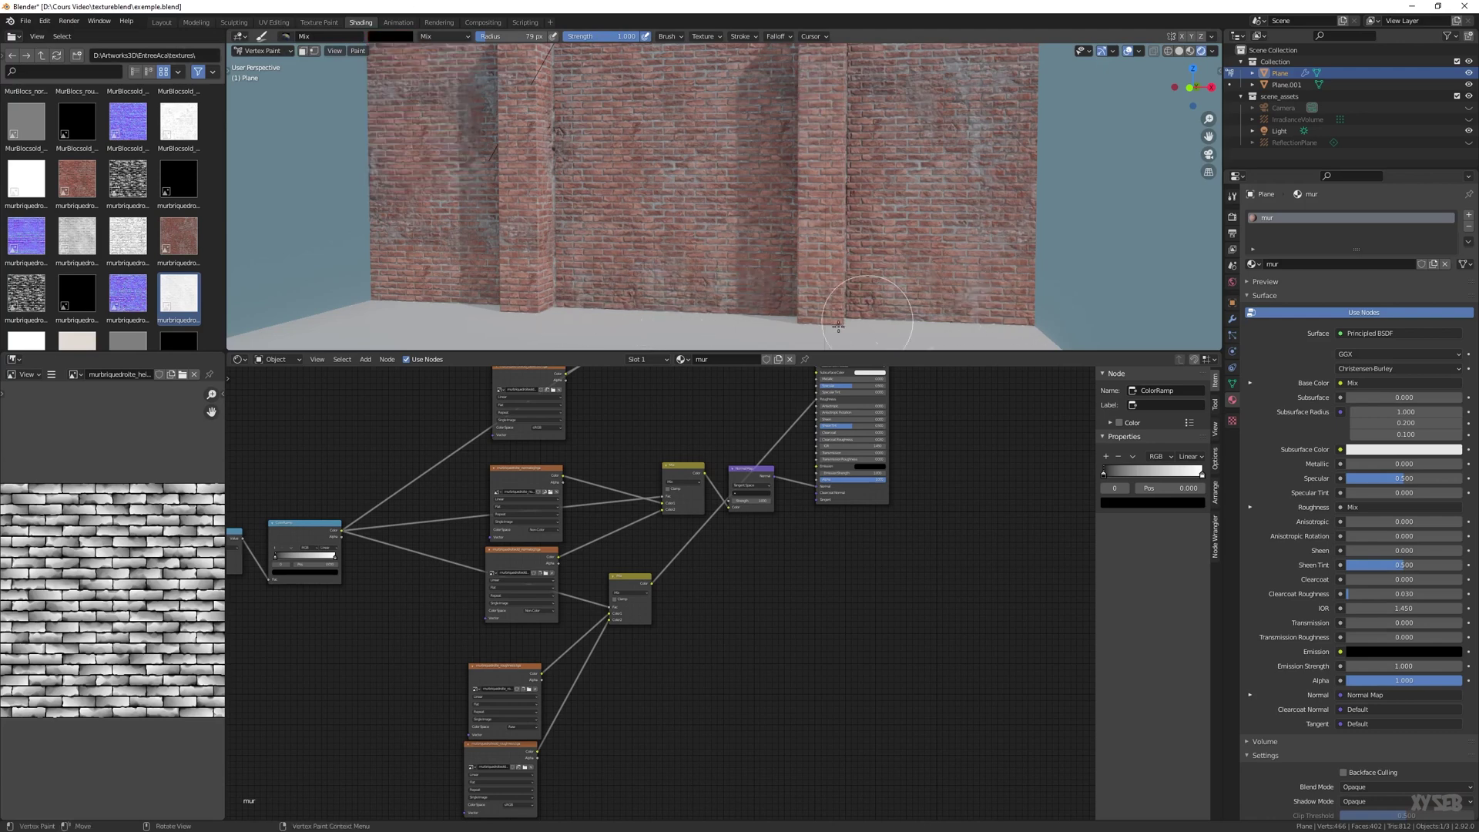
{"action": "mouse_move", "coordinate": [571, 284]}
{"action": "left_mouse_down"}
{"action": "mouse_move", "coordinate": [627, 149]}
{"action": "mouse_move", "coordinate": [677, 214]}
{"action": "left_mouse_up"}
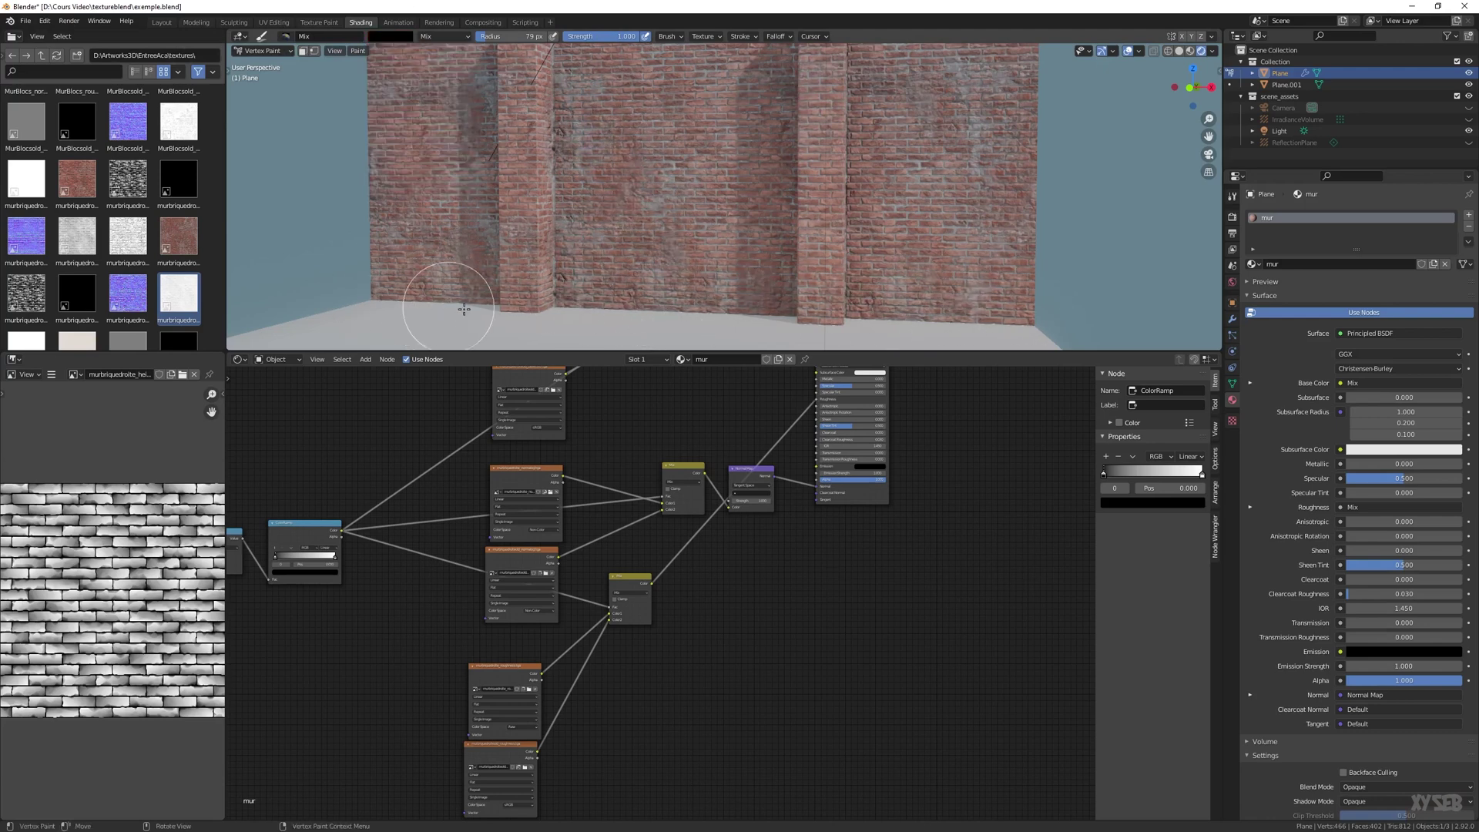
{"action": "middle_click_drag", "start_coordinate": [642, 231], "coordinate": [659, 239]}
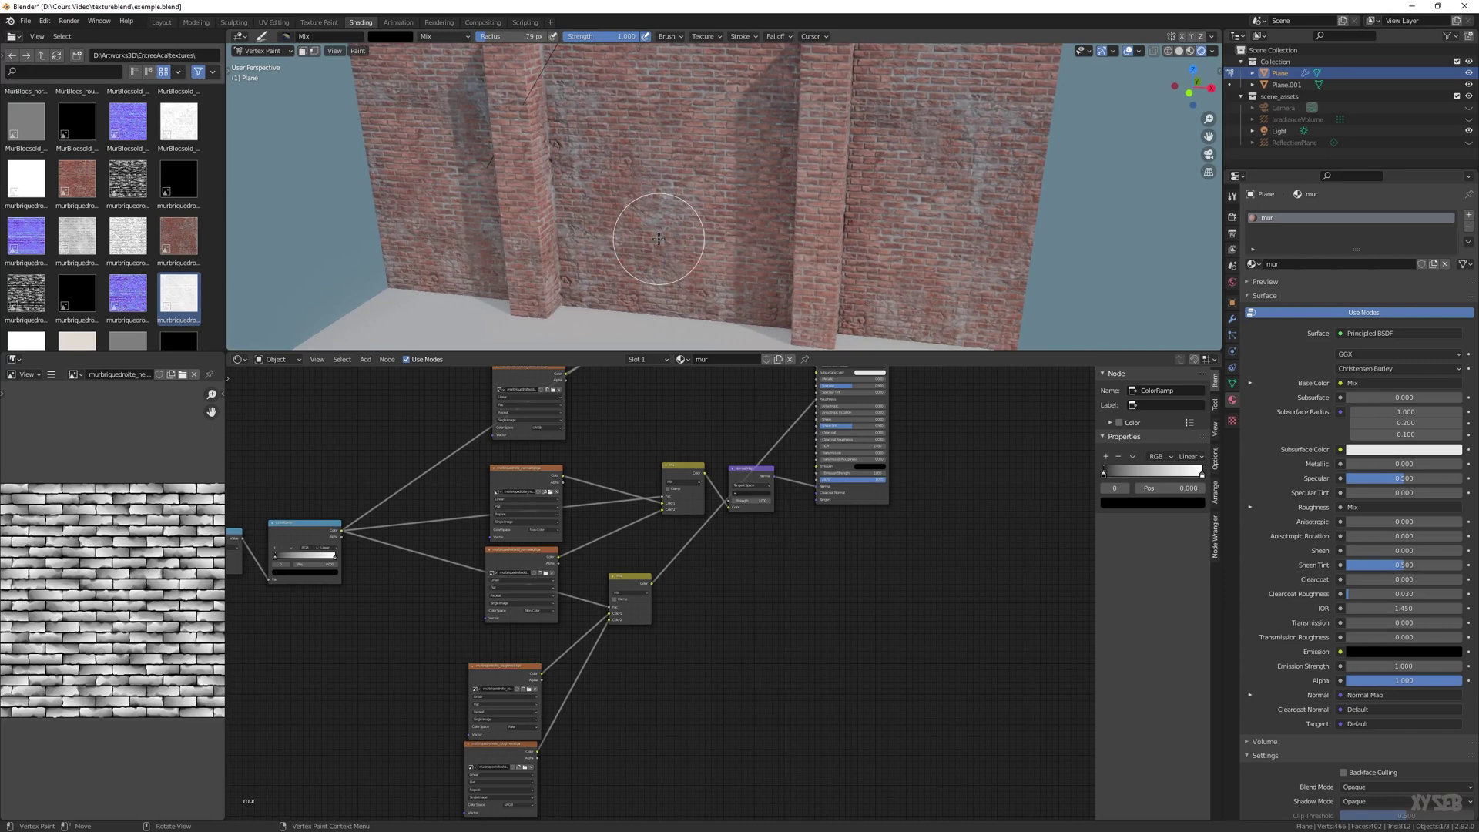
{"action": "middle_click_drag", "start_coordinate": [657, 244], "coordinate": [622, 232]}
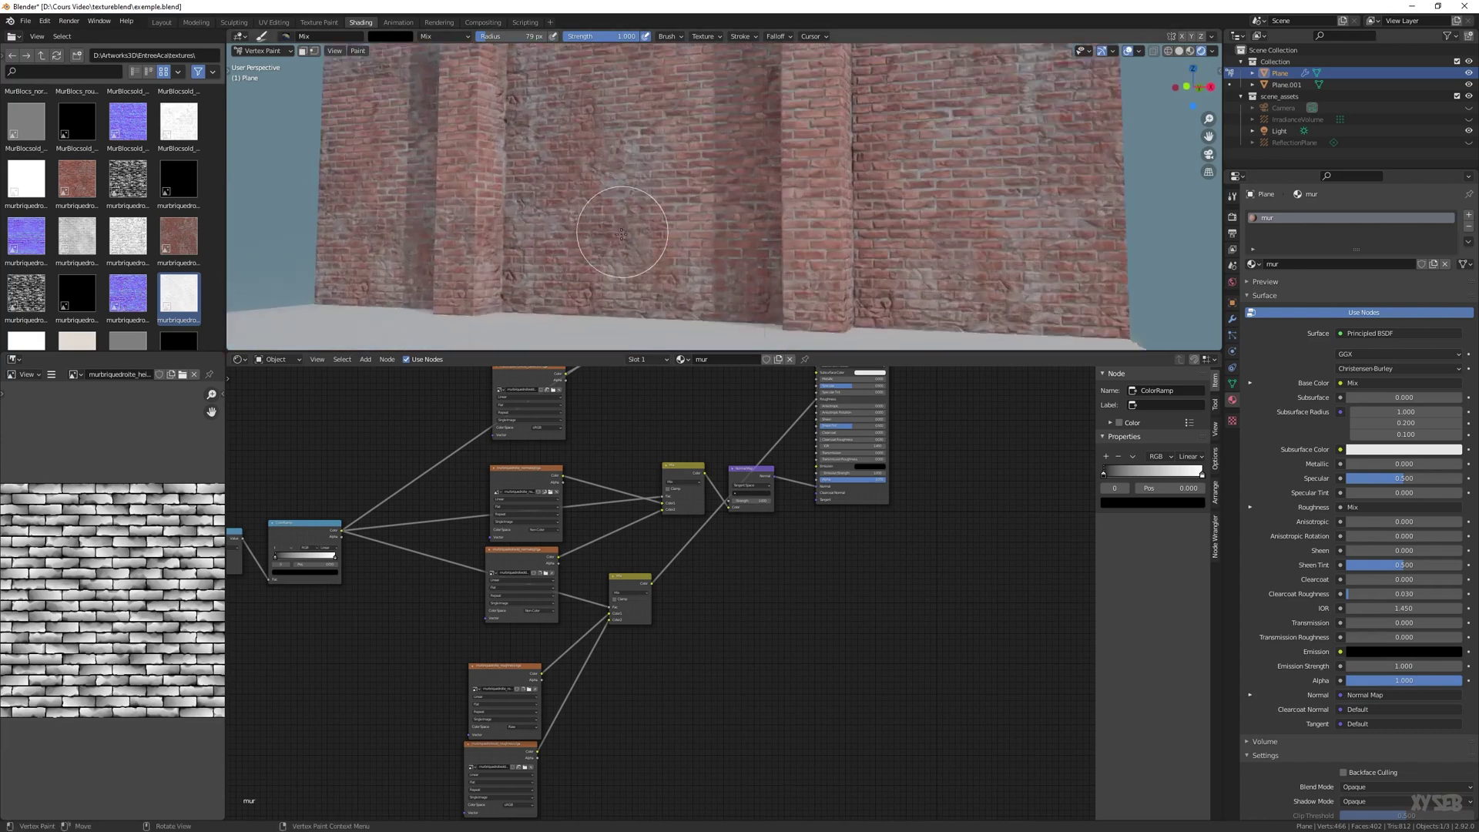
{"action": "scroll", "coordinate": [623, 240], "scroll_direction": "up", "scroll_amount": 2}
{"action": "middle_click_drag", "start_coordinate": [517, 268], "coordinate": [674, 212], "text": "shift"}
Nudge the Separate RGB node and change the vertex paint color to orange by raising its red and green values
{"action": "middle_click_drag", "start_coordinate": [402, 537], "coordinate": [719, 644]}
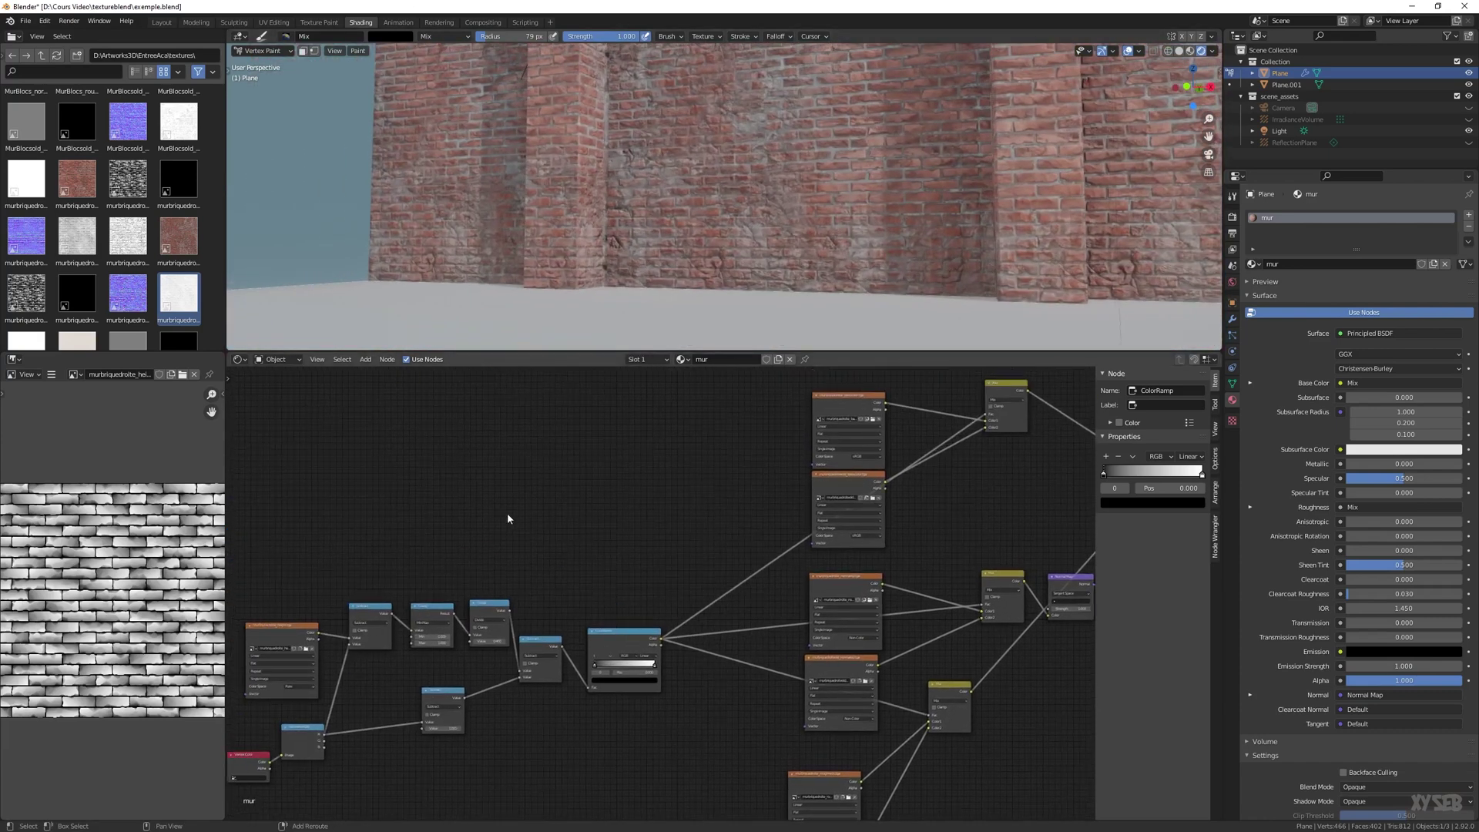
{"action": "middle_click_drag", "start_coordinate": [629, 572], "coordinate": [588, 473]}
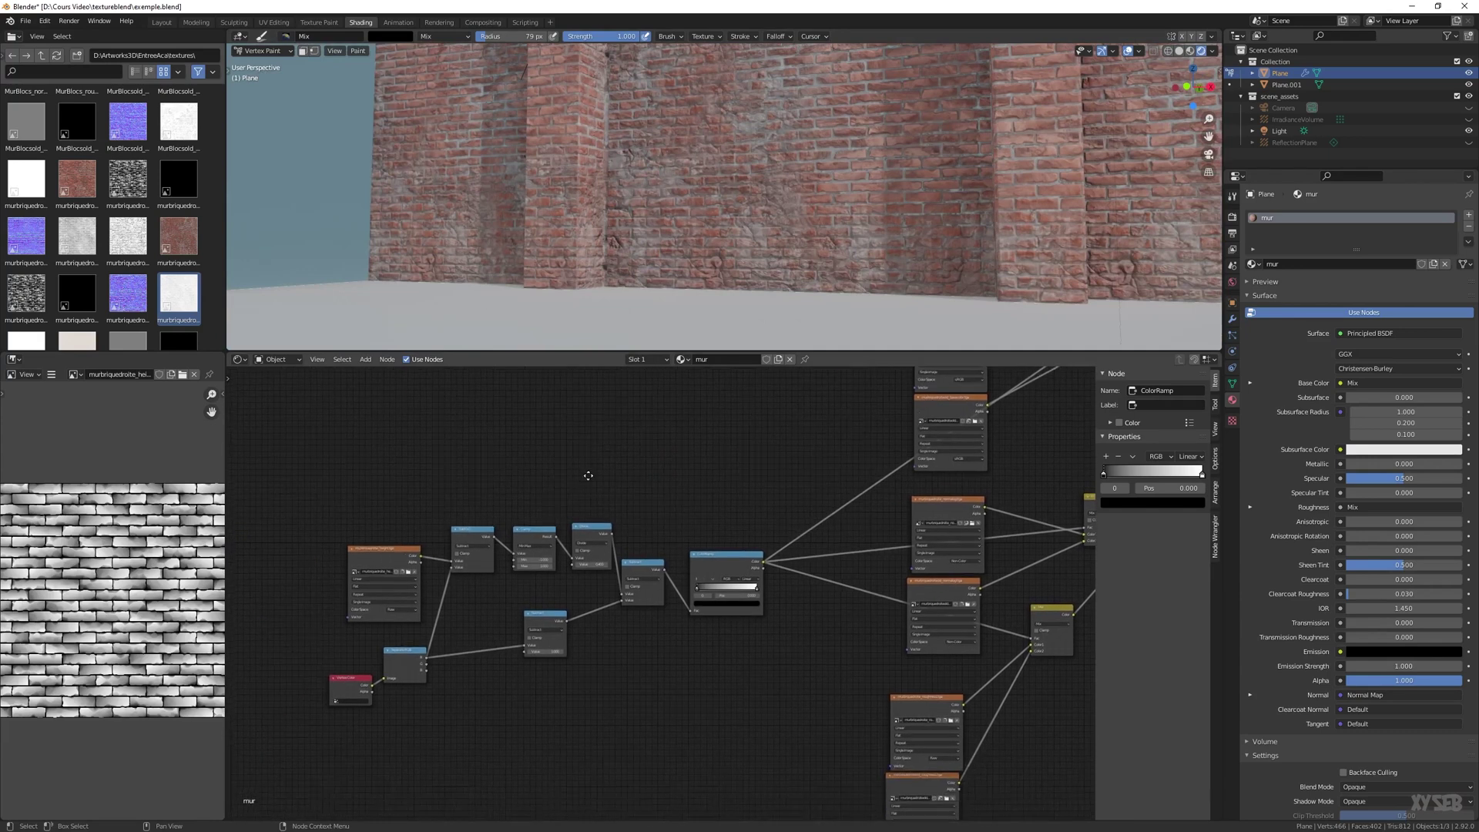
{"action": "scroll", "coordinate": [488, 604], "scroll_direction": "up", "scroll_amount": 3}
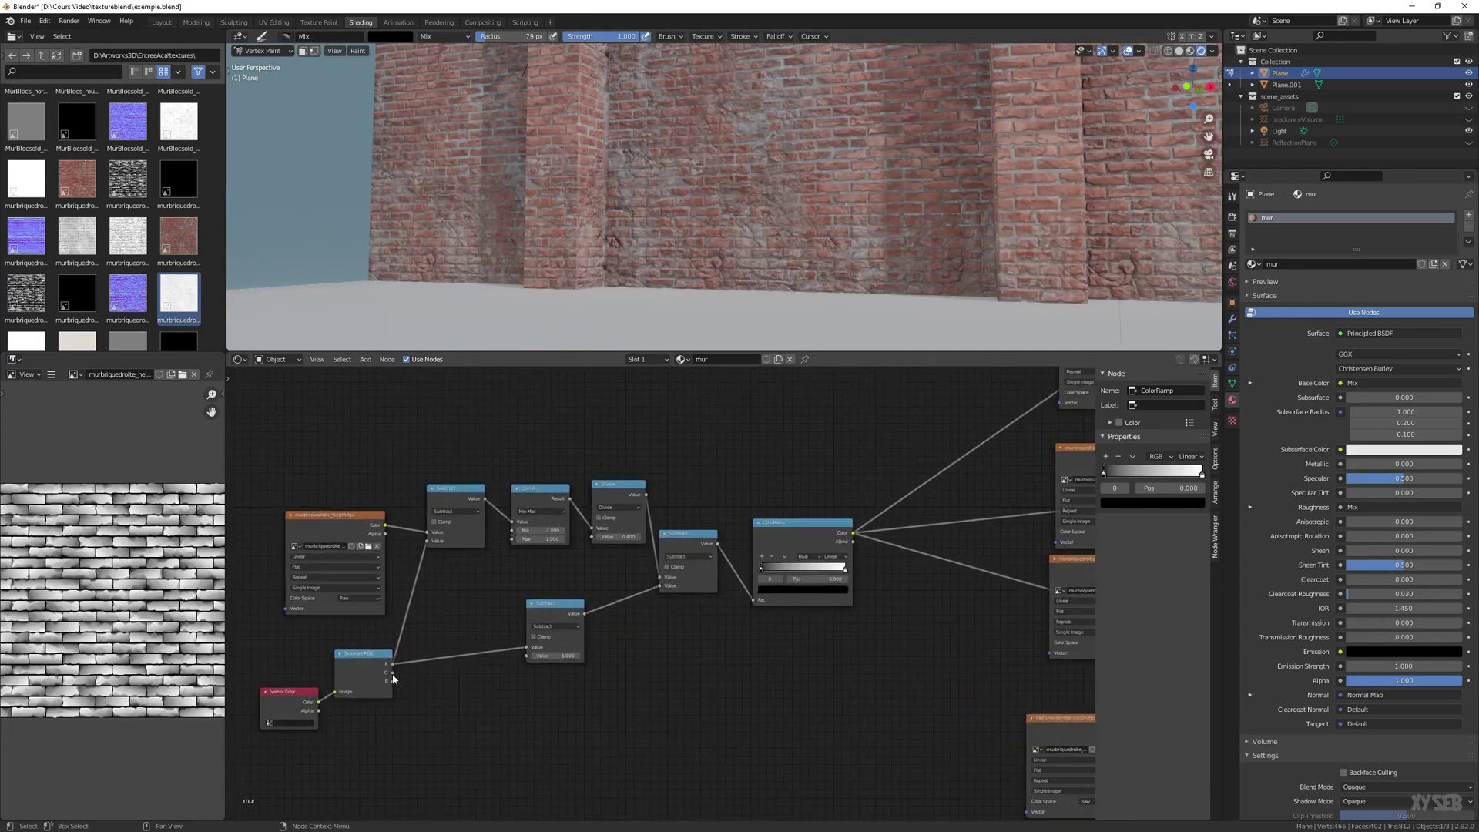
{"action": "left_click_drag", "start_coordinate": [389, 678], "coordinate": [386, 678]}
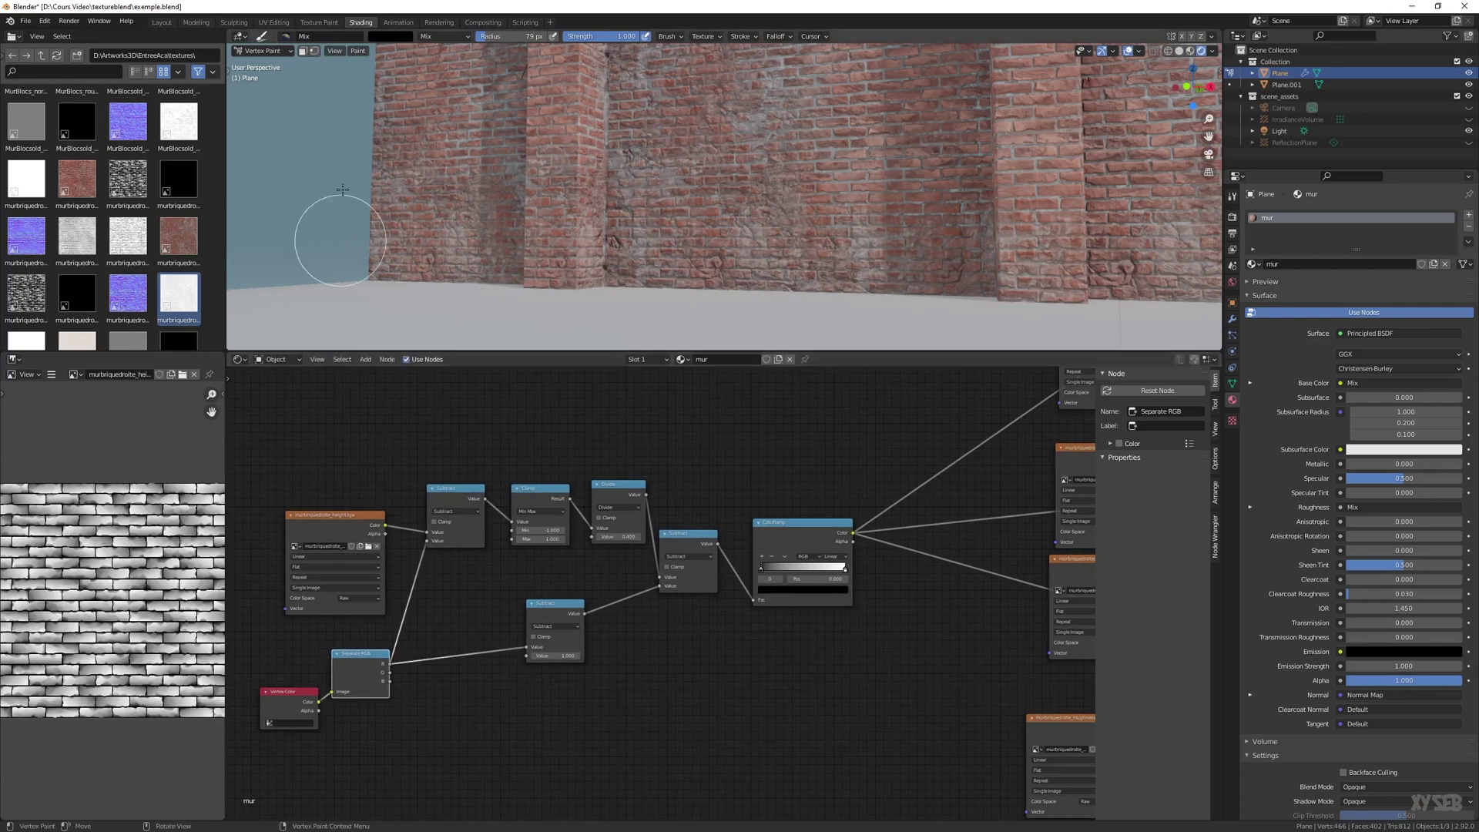
{"action": "left_click", "coordinate": [385, 37]}
{"action": "left_click", "coordinate": [391, 37]}
{"action": "mouse_move", "coordinate": [385, 162]}
{"action": "left_mouse_down"}
{"action": "mouse_move", "coordinate": [451, 163]}
{"action": "mouse_move", "coordinate": [376, 162]}
{"action": "left_mouse_up"}
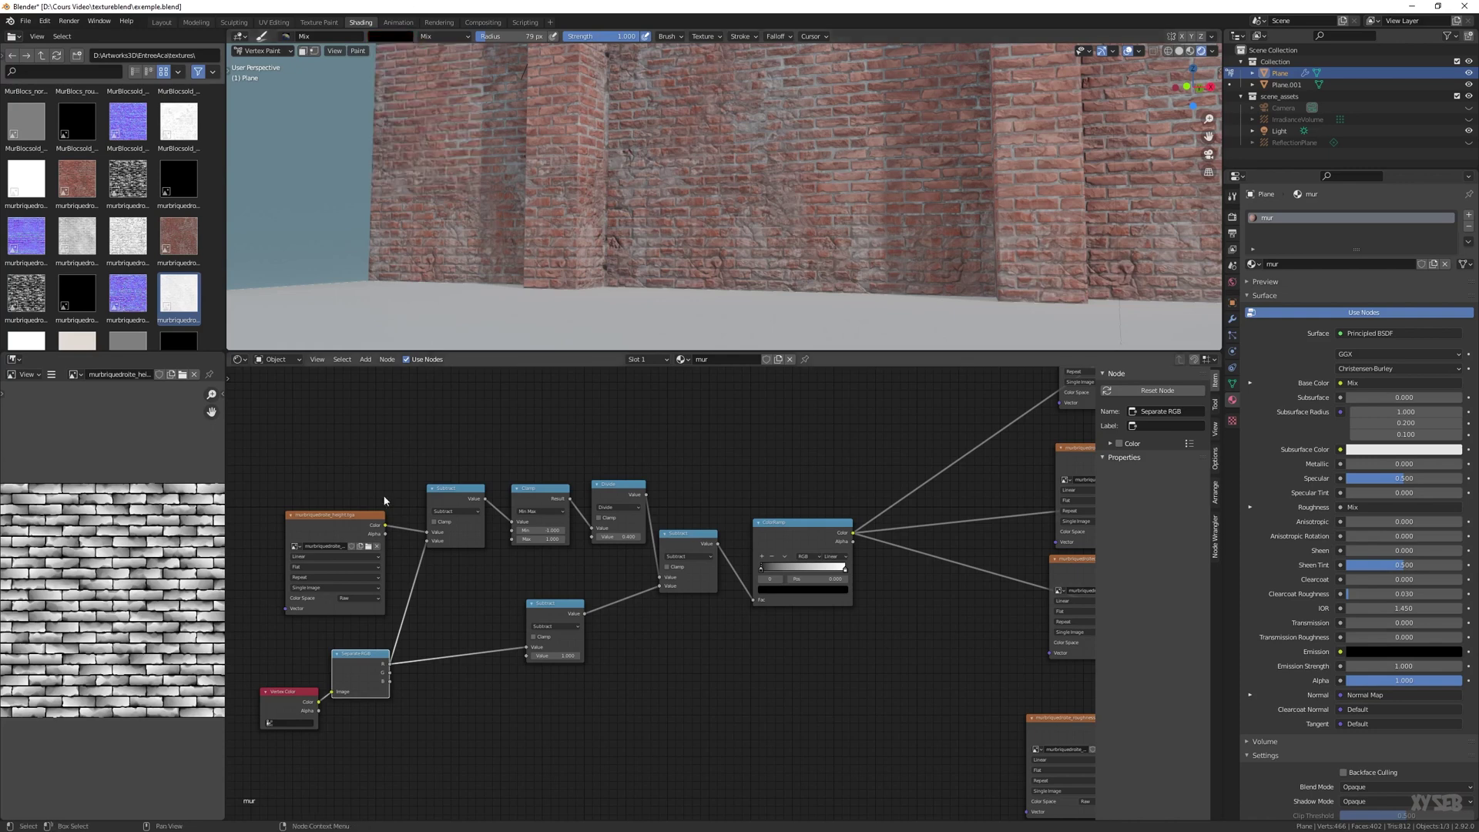
{"action": "left_click", "coordinate": [400, 37]}
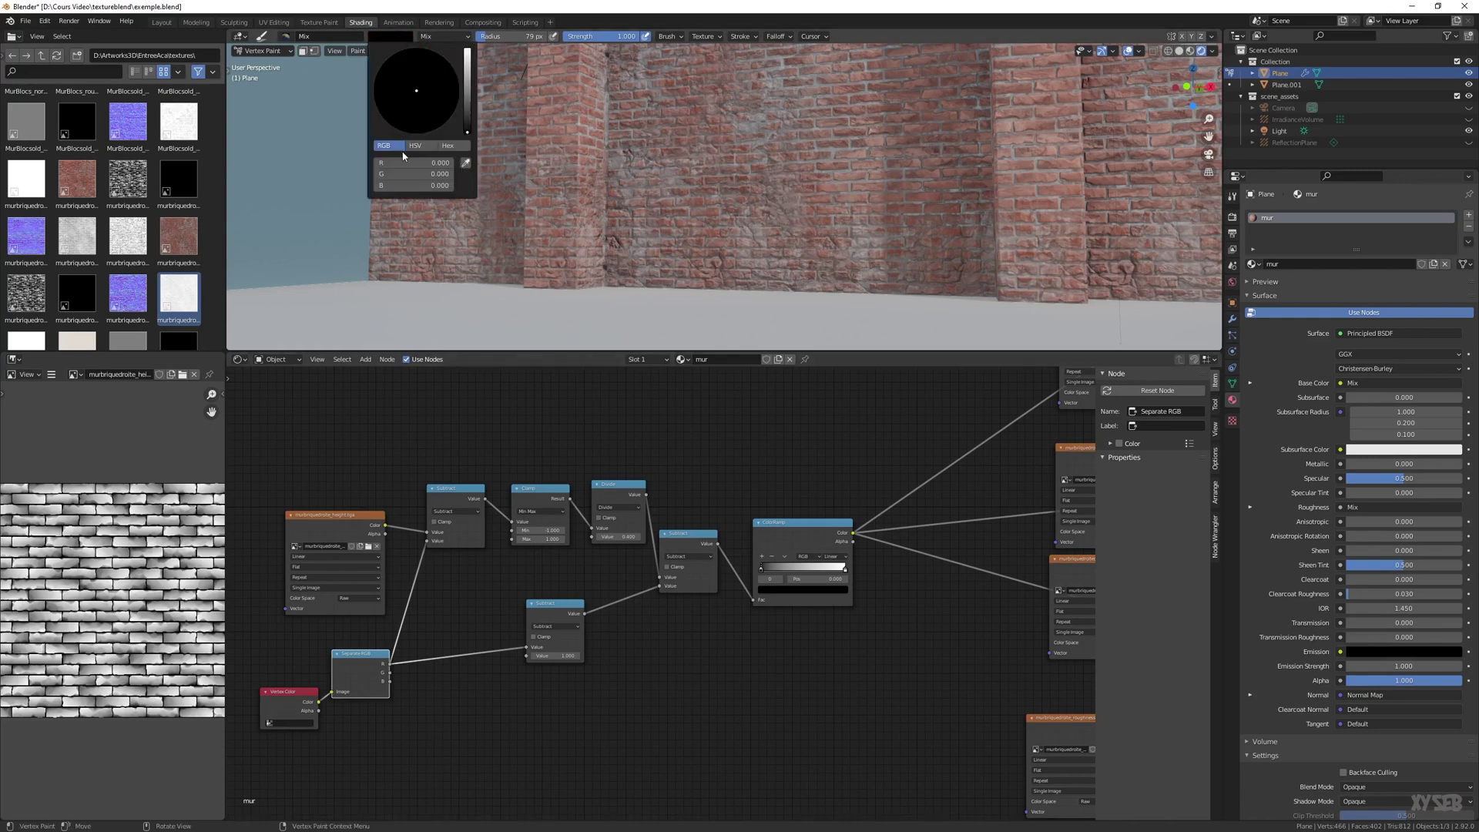
{"action": "mouse_move", "coordinate": [416, 163]}
{"action": "left_mouse_down"}
{"action": "mouse_move", "coordinate": [455, 162]}
{"action": "mouse_move", "coordinate": [431, 174]}
{"action": "left_mouse_up"}
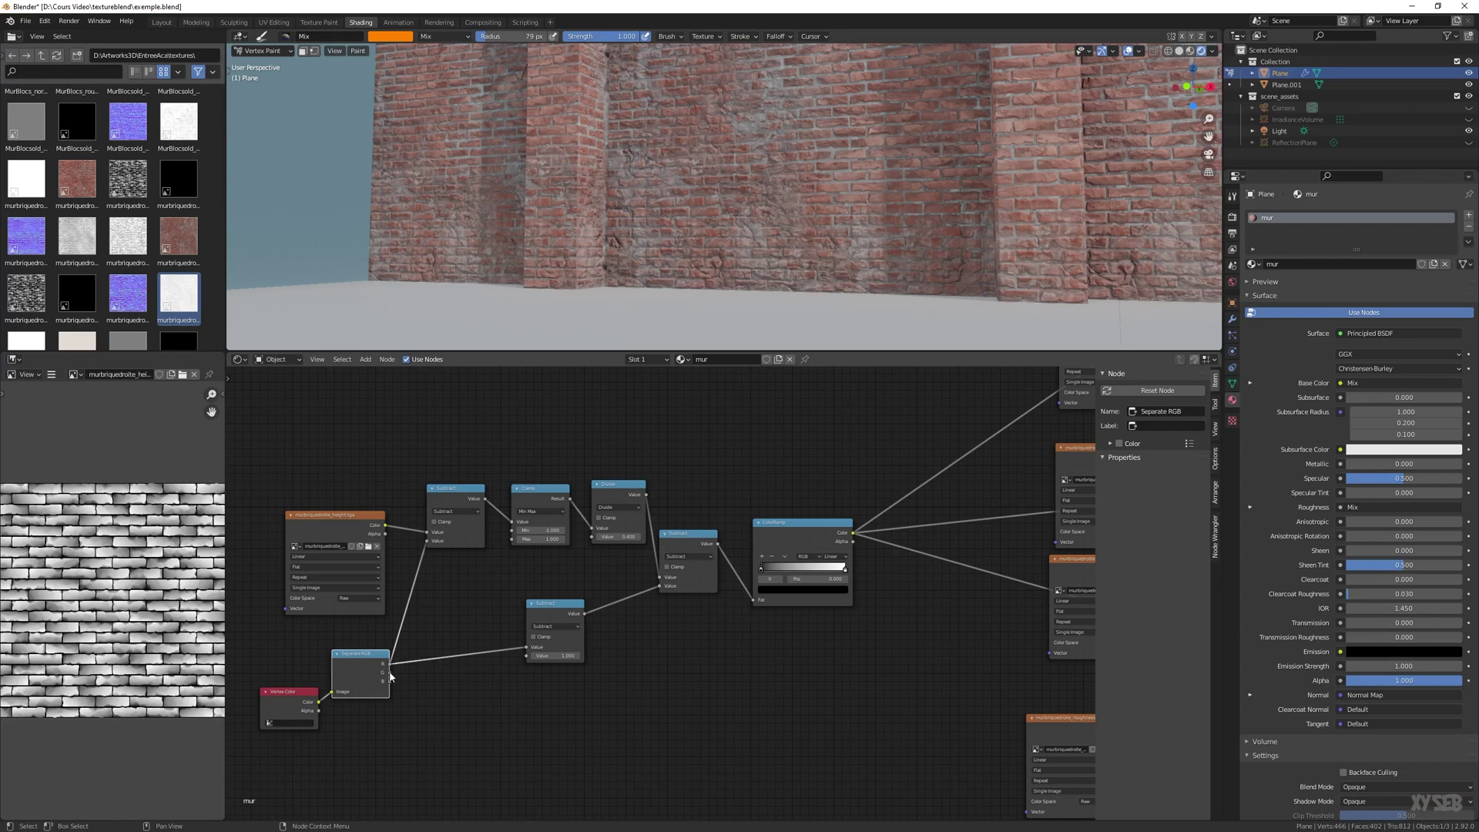
Connect Separate RGB's G output to the Divide node's second value through a new Add math node with value 0.001
{"action": "left_click_drag", "start_coordinate": [390, 664], "coordinate": [592, 537]}
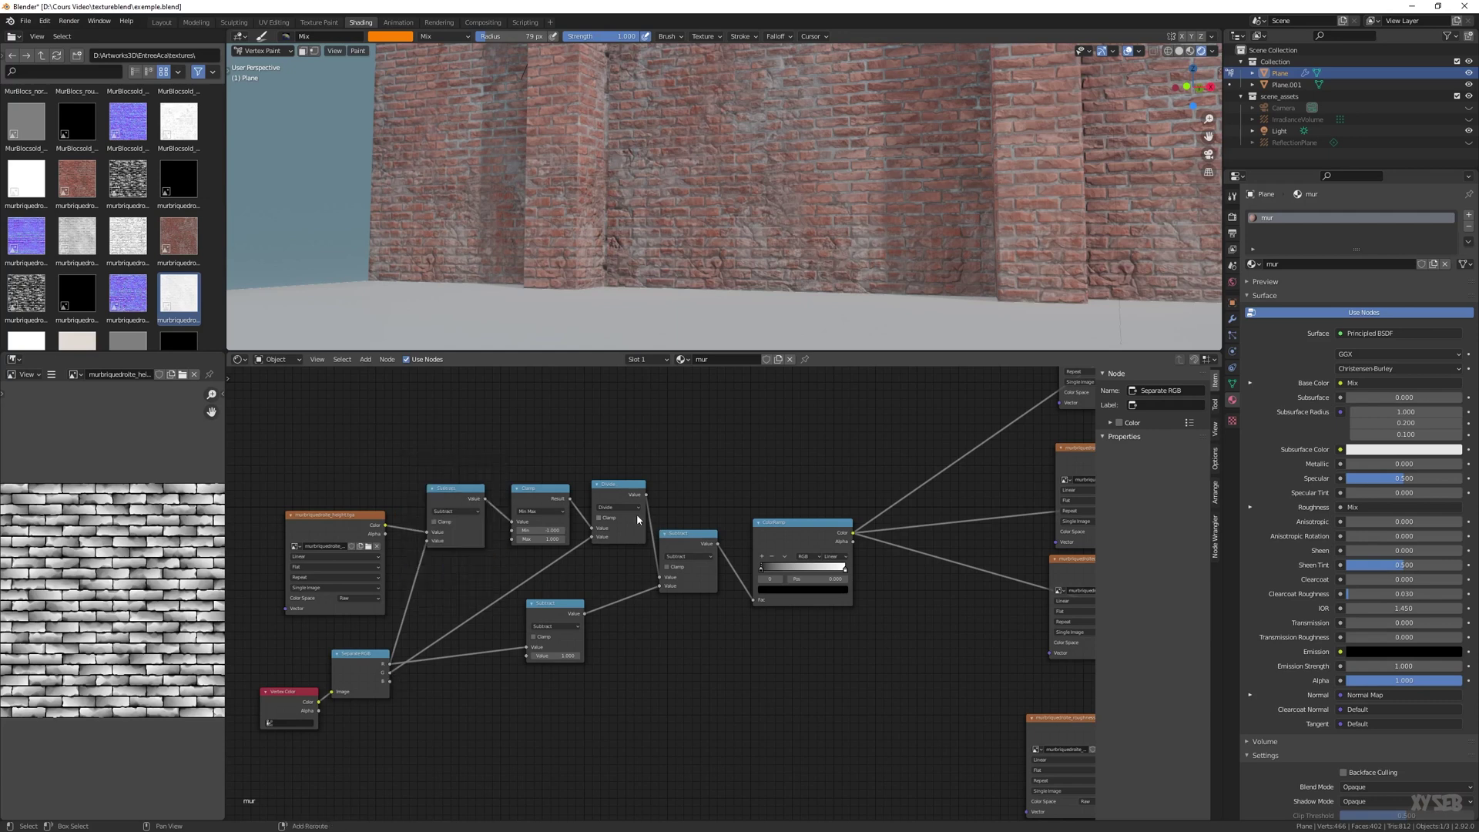
{"action": "key", "text": "shift+a"}
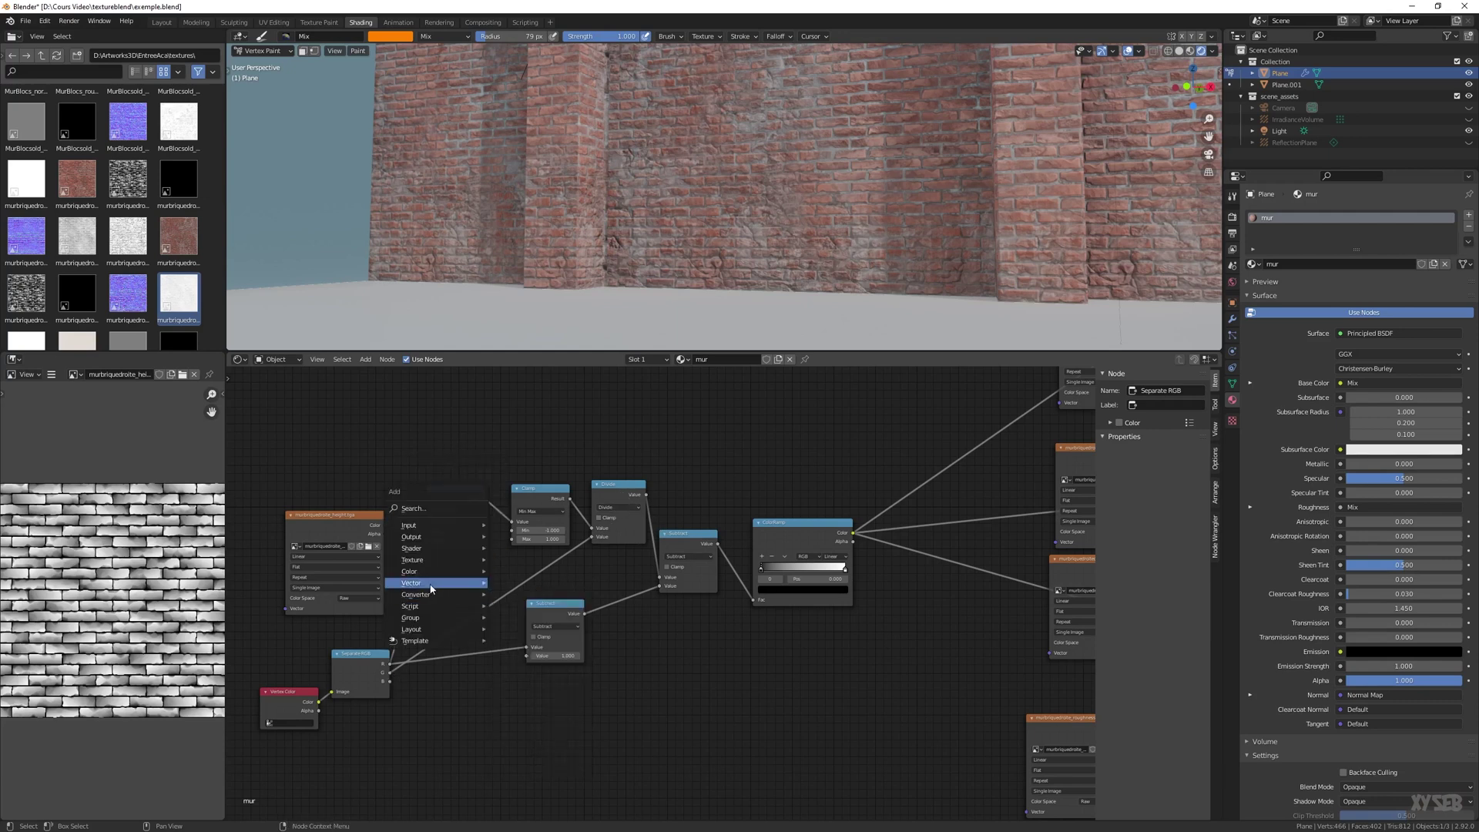
{"action": "mouse_move", "coordinate": [428, 596]}
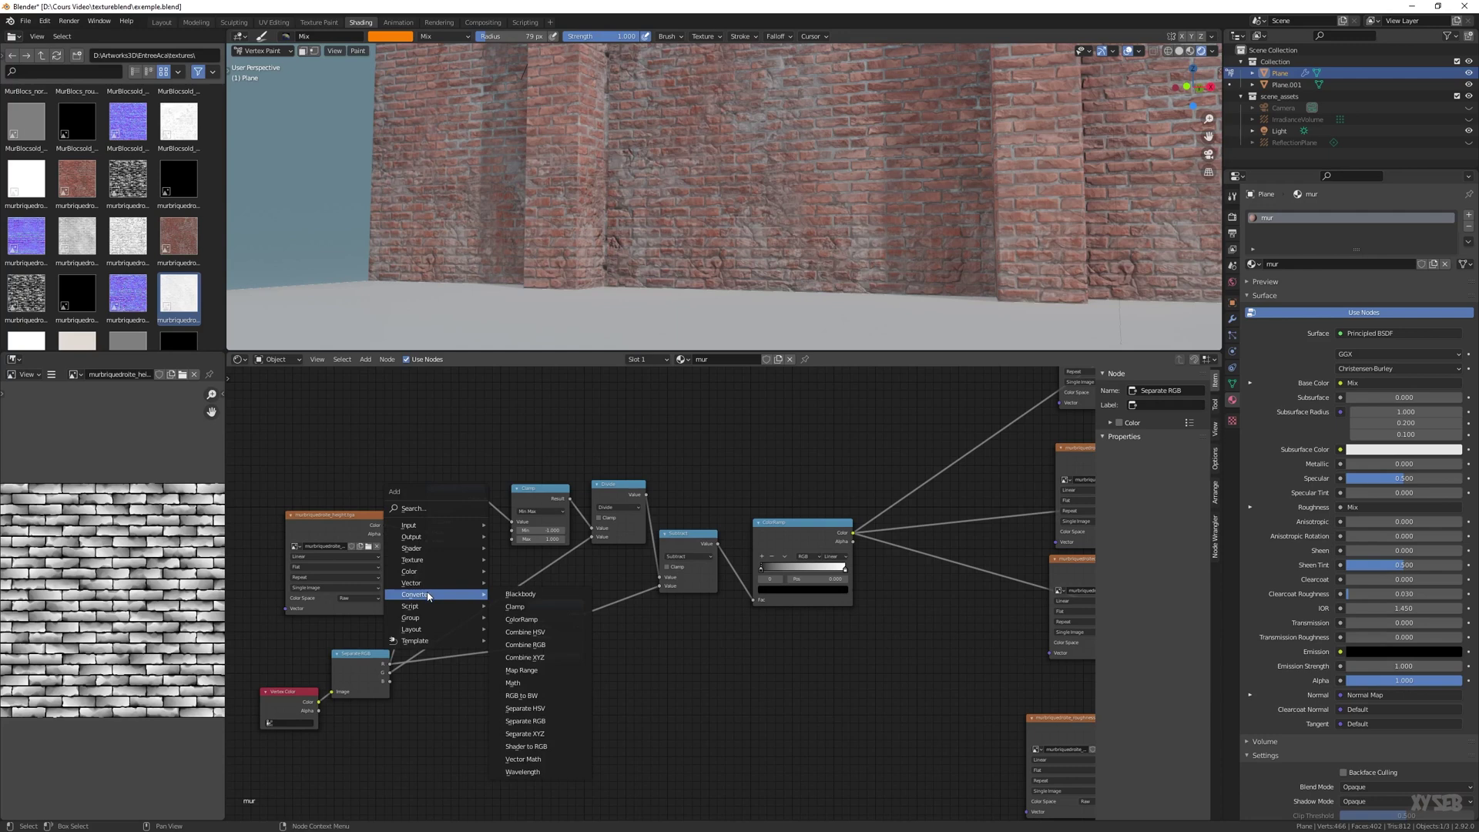
{"action": "left_click", "coordinate": [501, 684]}
{"action": "left_click", "coordinate": [452, 577]}
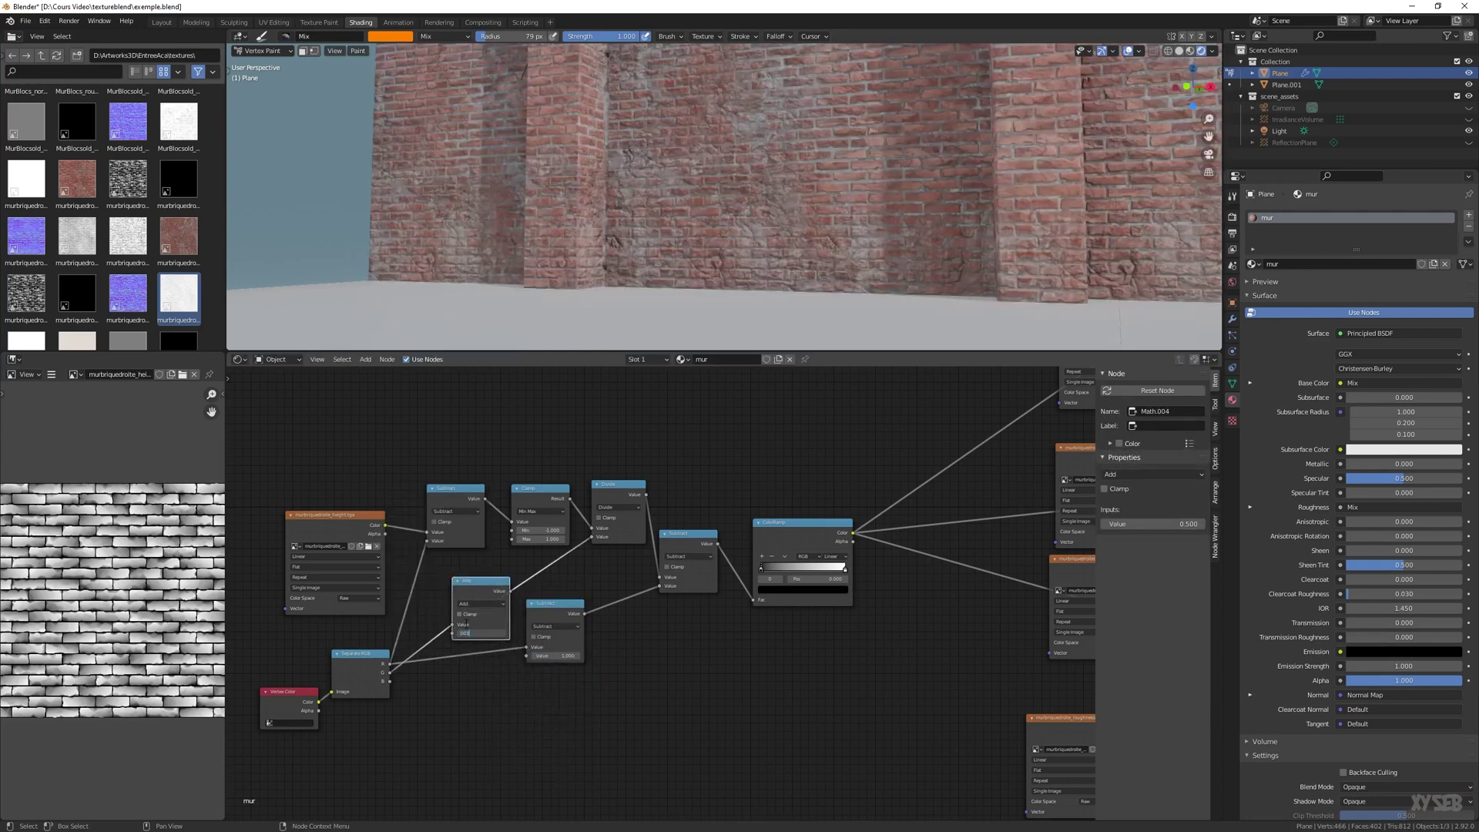
{"action": "left_click_drag", "start_coordinate": [481, 584], "coordinate": [478, 582]}
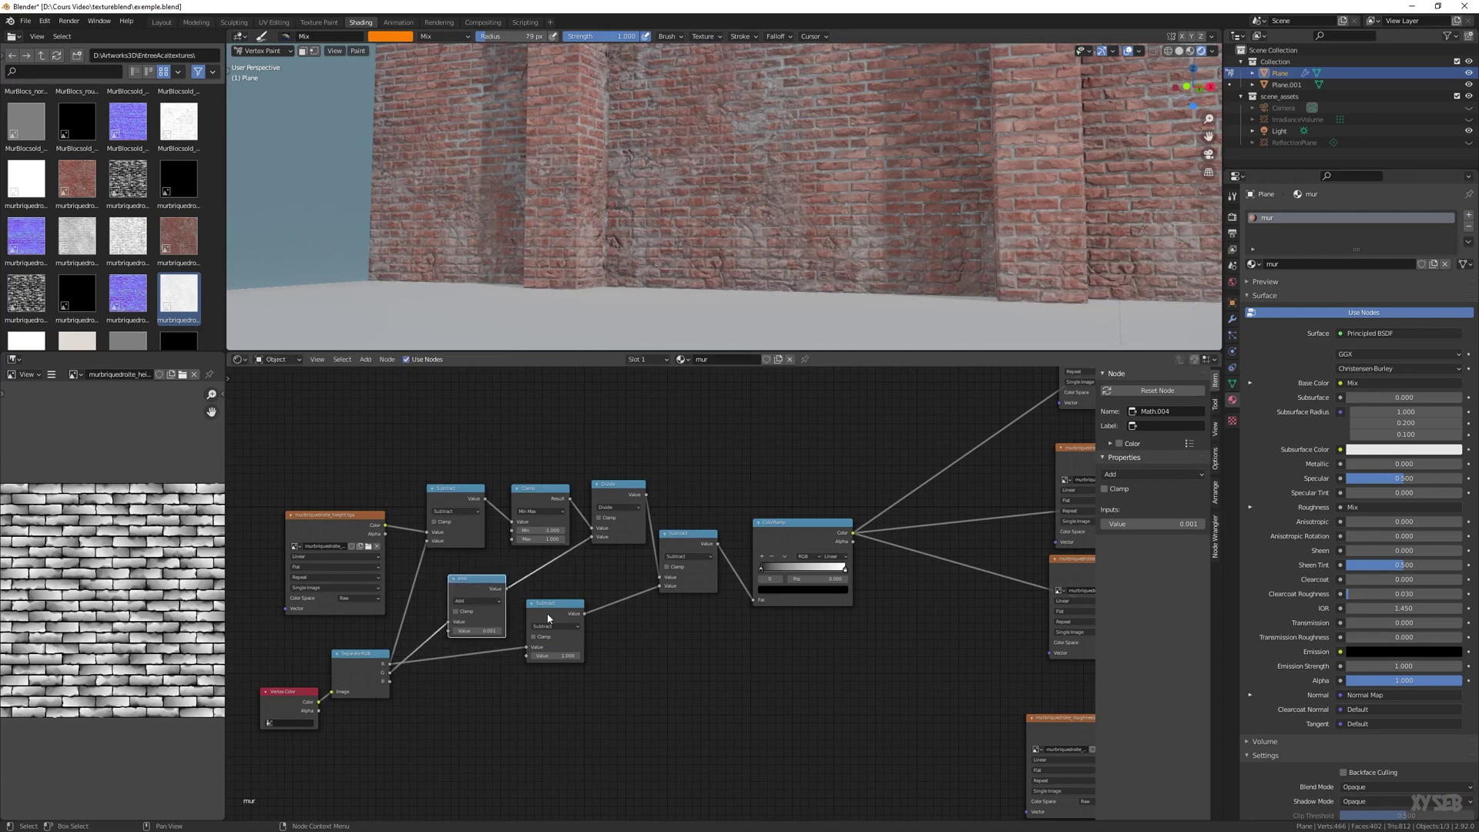
Reposition the lower Subtract node and the new Add node to free space before the Divide node
{"action": "left_click_drag", "start_coordinate": [548, 618], "coordinate": [566, 630]}
{"action": "left_click_drag", "start_coordinate": [464, 581], "coordinate": [438, 561]}
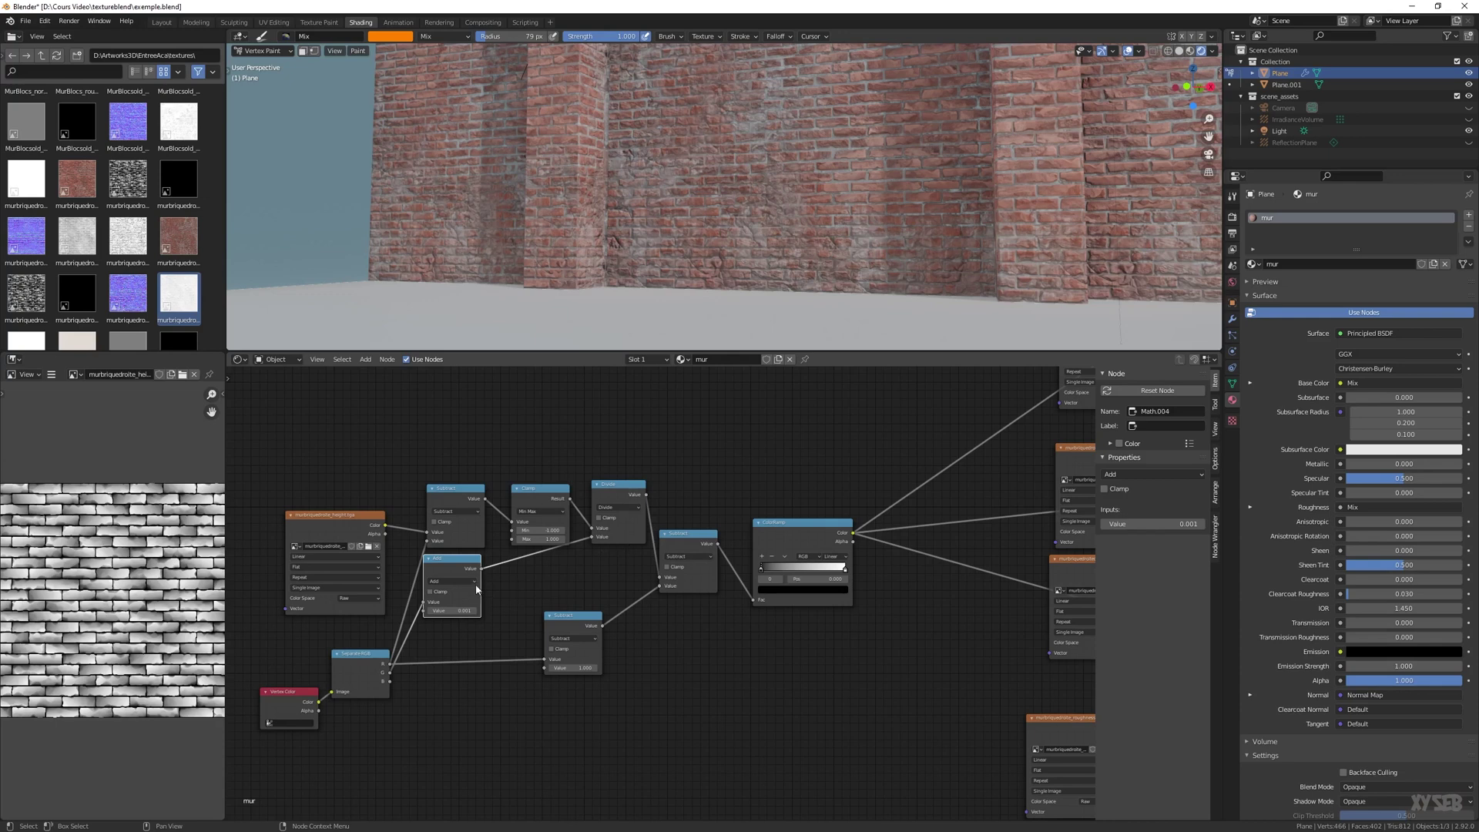
{"action": "left_click_drag", "start_coordinate": [477, 590], "coordinate": [483, 613]}
Insert a Math node set to Multiply on the link between the Add node and the Divide node
{"action": "key", "text": "shift+a"}
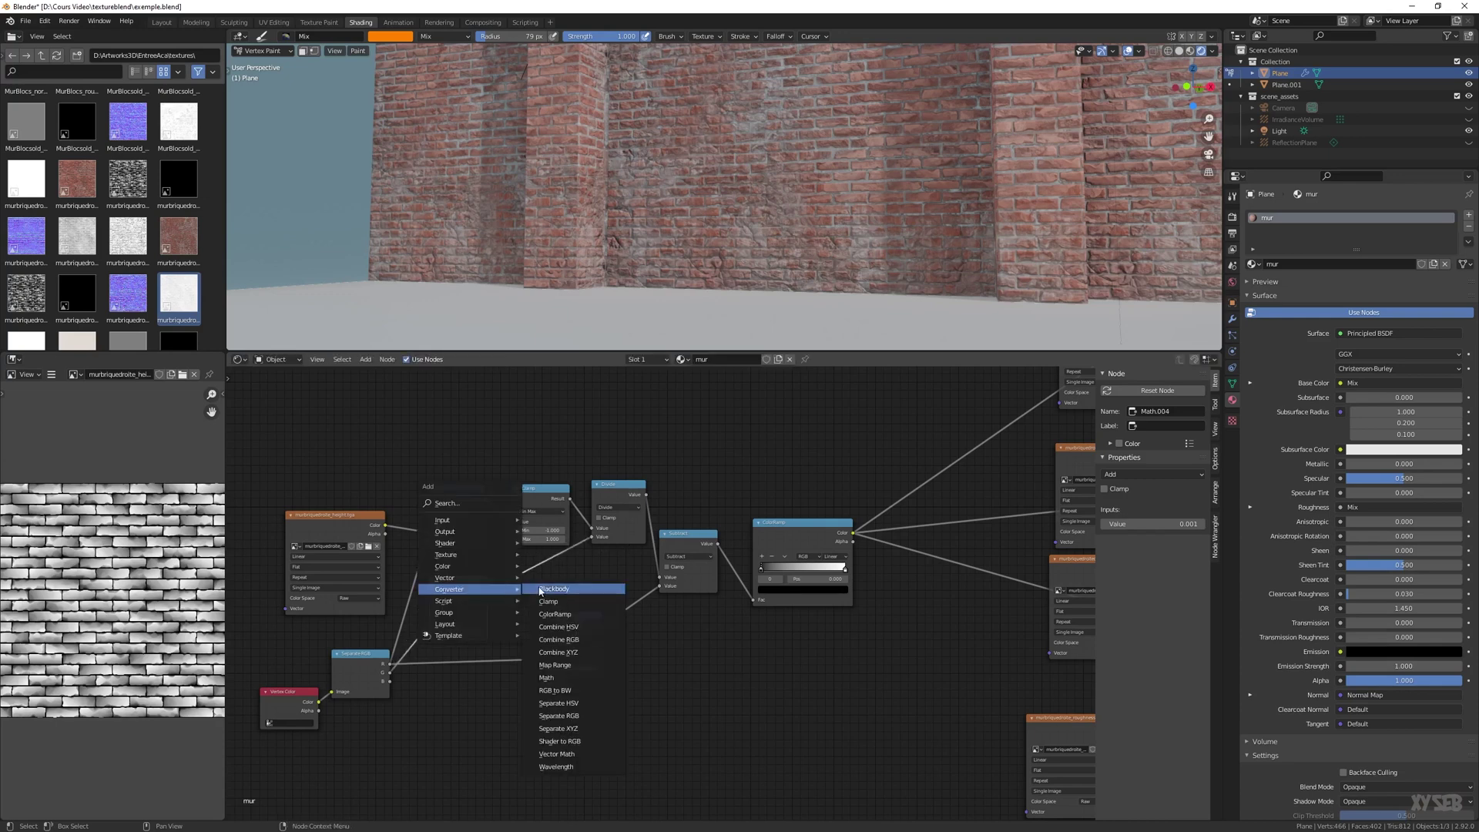
{"action": "mouse_move", "coordinate": [466, 551]}
{"action": "mouse_move", "coordinate": [455, 592]}
{"action": "left_click", "coordinate": [547, 677]}
{"action": "left_click", "coordinate": [547, 587]}
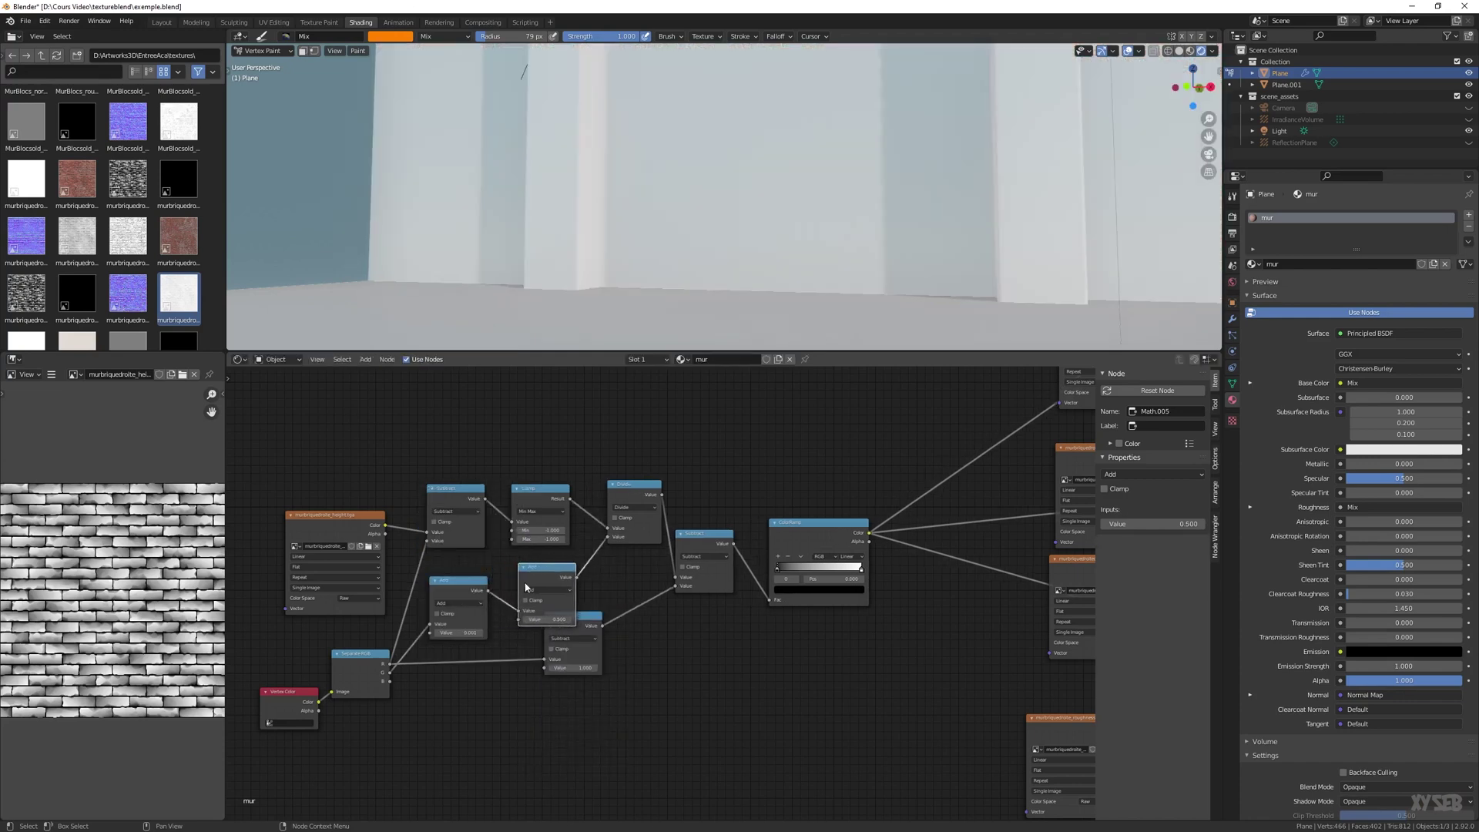
{"action": "left_click", "coordinate": [545, 590]}
{"action": "left_click", "coordinate": [537, 631]}
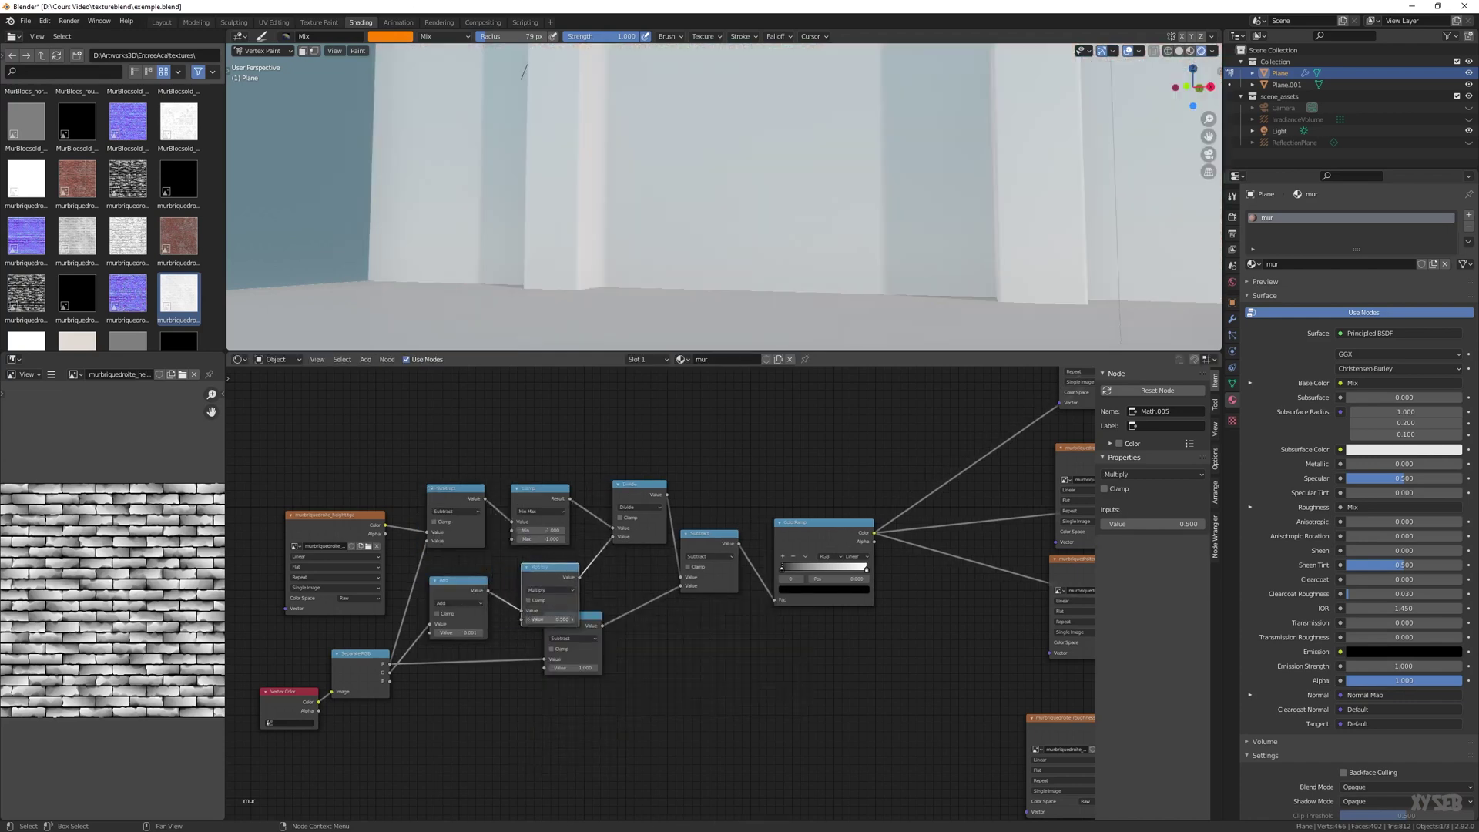
Set the Multiply node's value to 4 and line up the Multiply and lower Subtract nodes beneath the Clamp node
{"action": "left_click", "coordinate": [548, 619]}
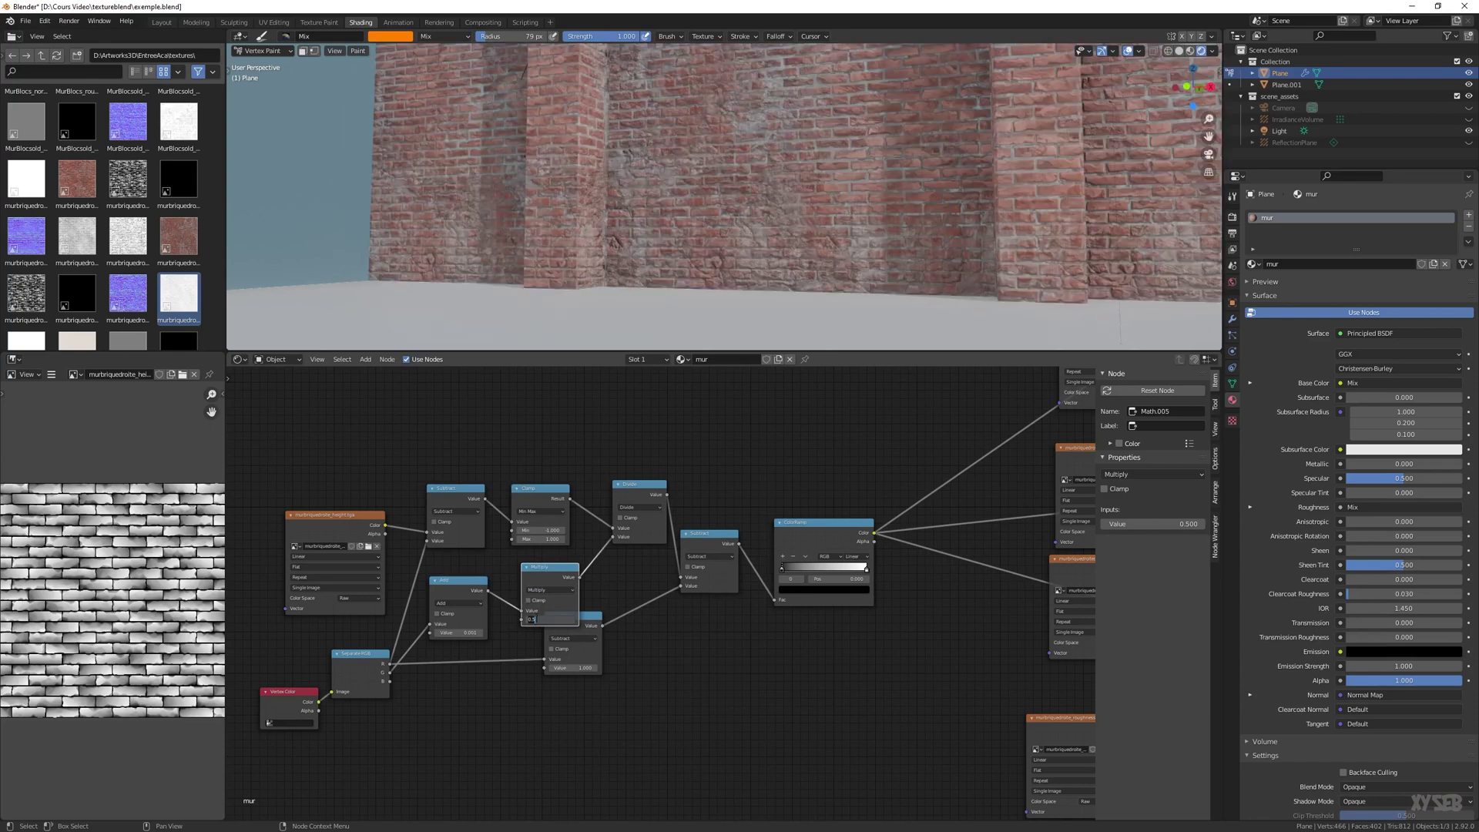
{"action": "left_click_drag", "start_coordinate": [547, 574], "coordinate": [535, 559]}
{"action": "left_click", "coordinate": [596, 638]}
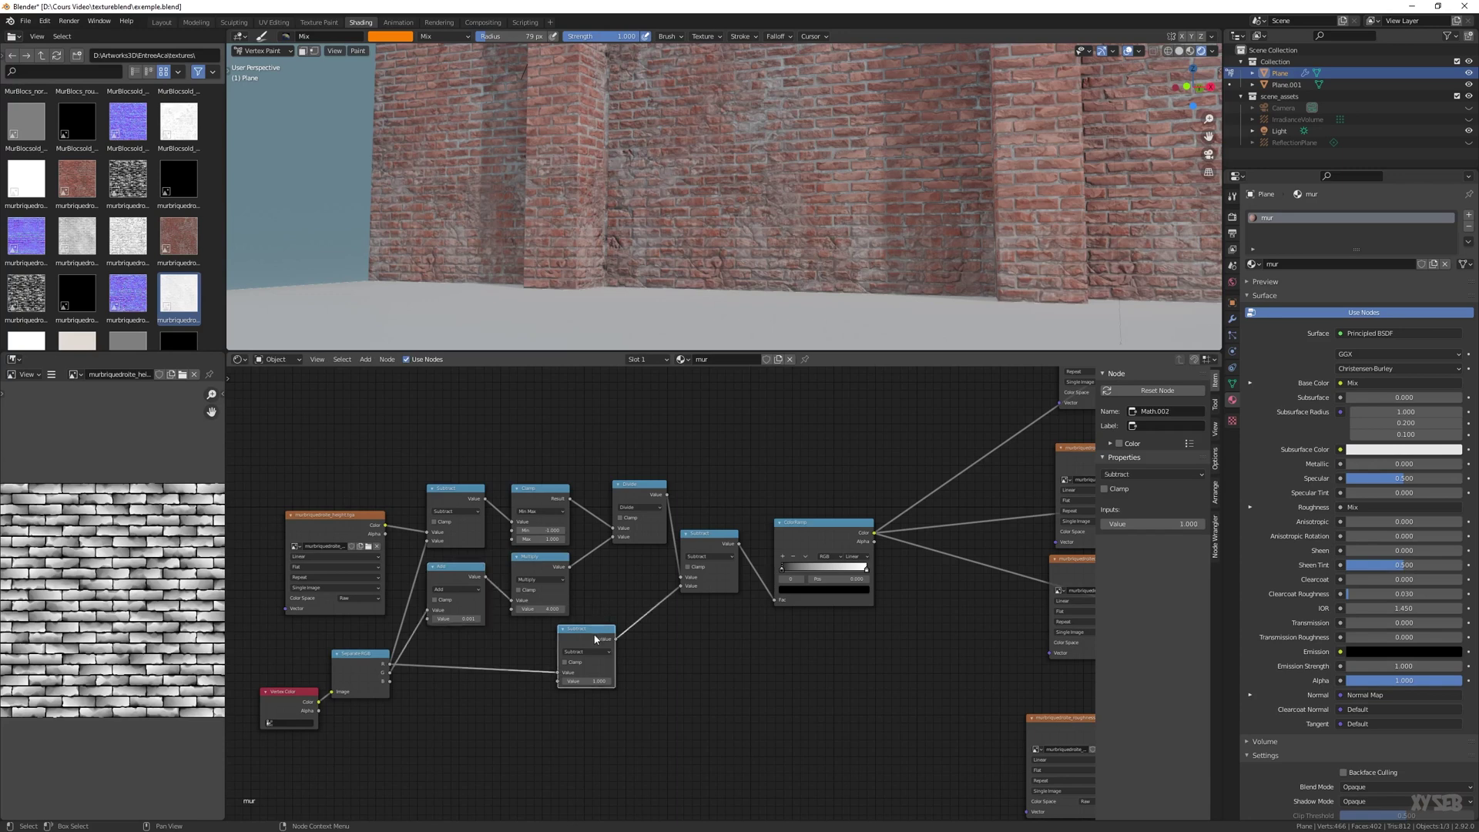
{"action": "left_click_drag", "start_coordinate": [596, 638], "coordinate": [548, 644]}
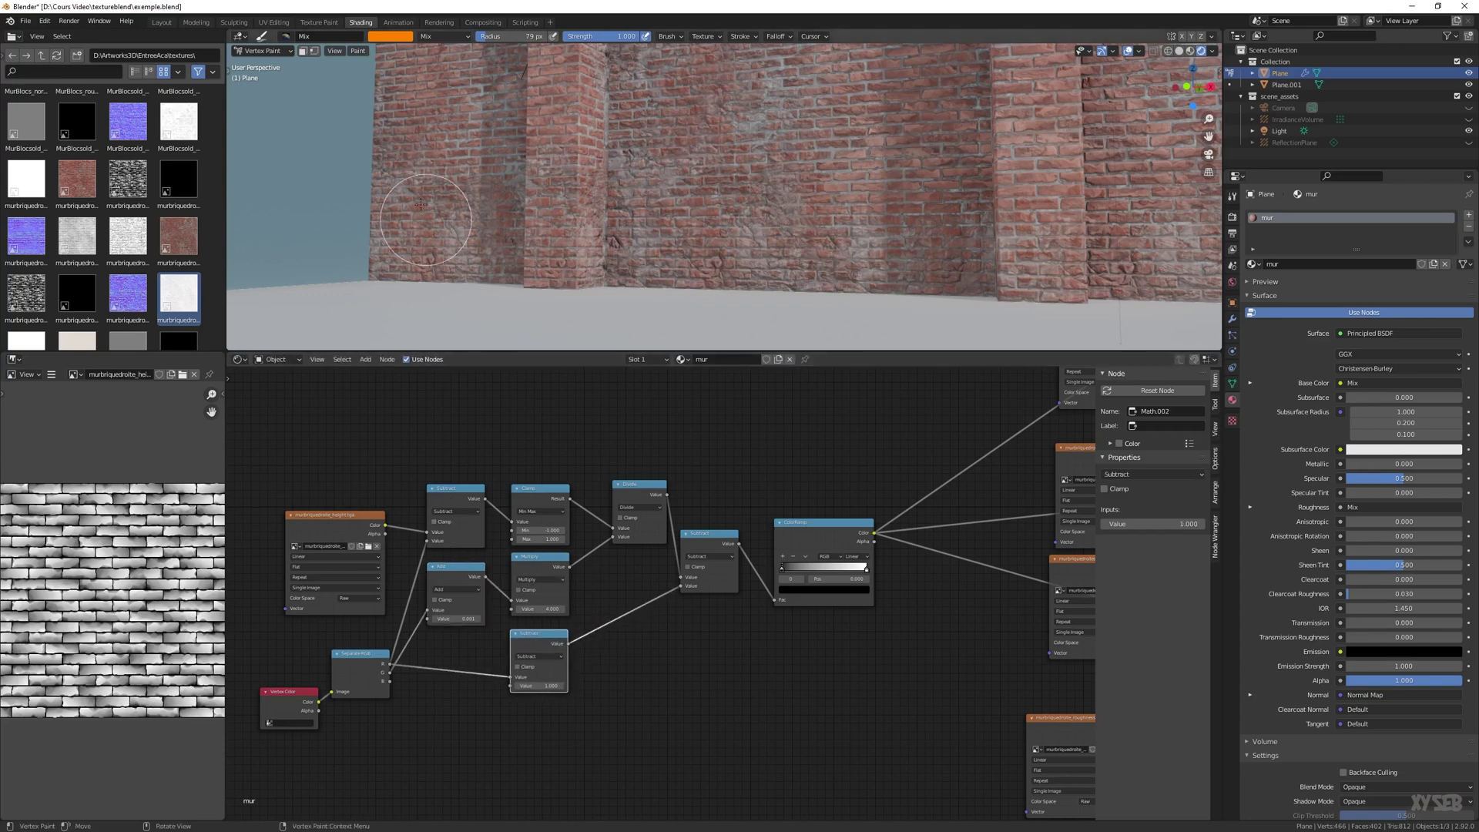
Add the murpeint base color image as a texture node and connect its Color to Color2 of the base color Mix node
{"action": "left_click", "coordinate": [399, 39]}
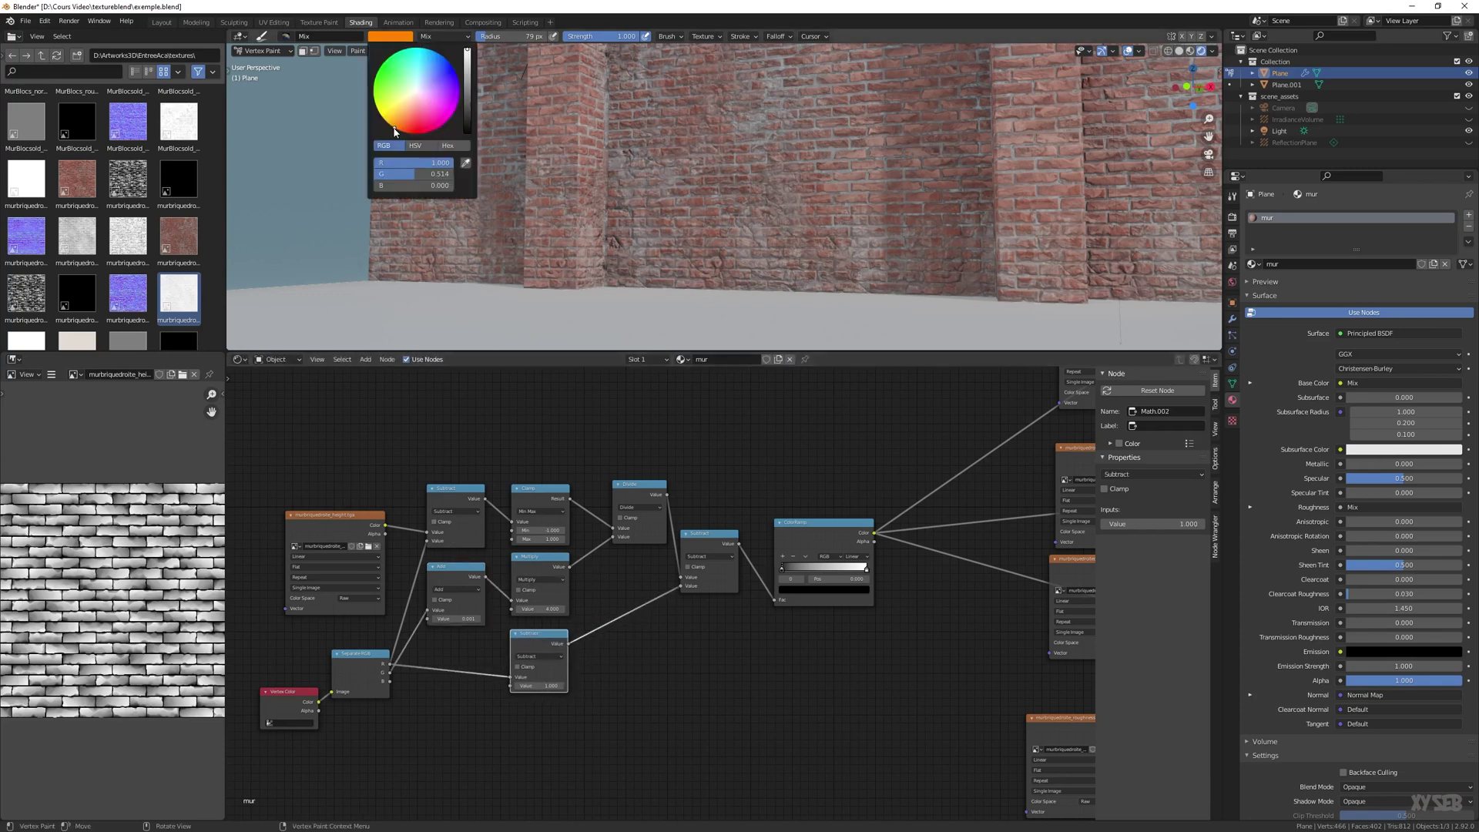
{"action": "middle_click_drag", "start_coordinate": [639, 243], "coordinate": [642, 222]}
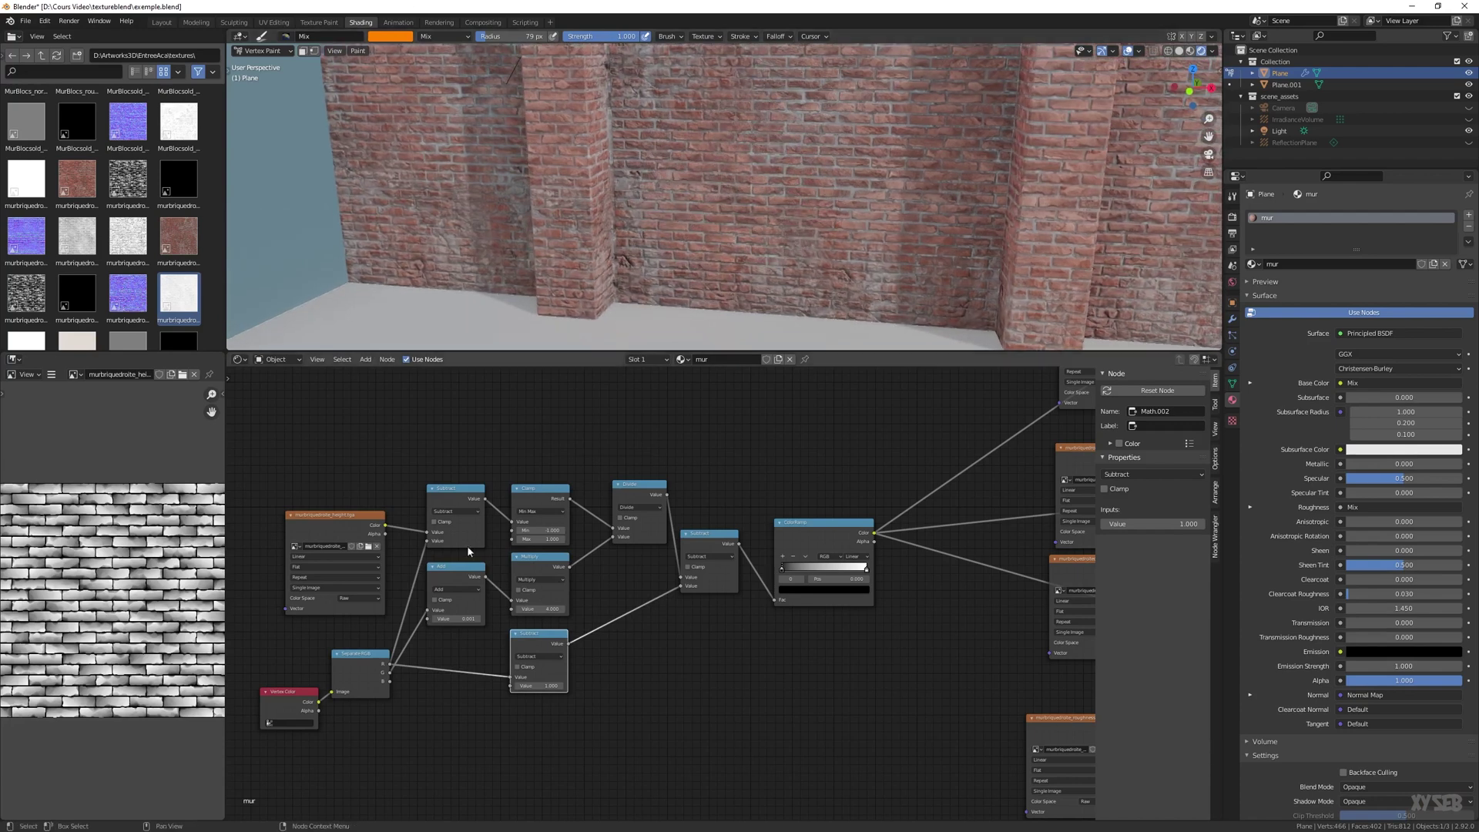
{"action": "middle_click_drag", "start_coordinate": [854, 557], "coordinate": [324, 646]}
{"action": "middle_click_drag", "start_coordinate": [627, 428], "coordinate": [557, 615]}
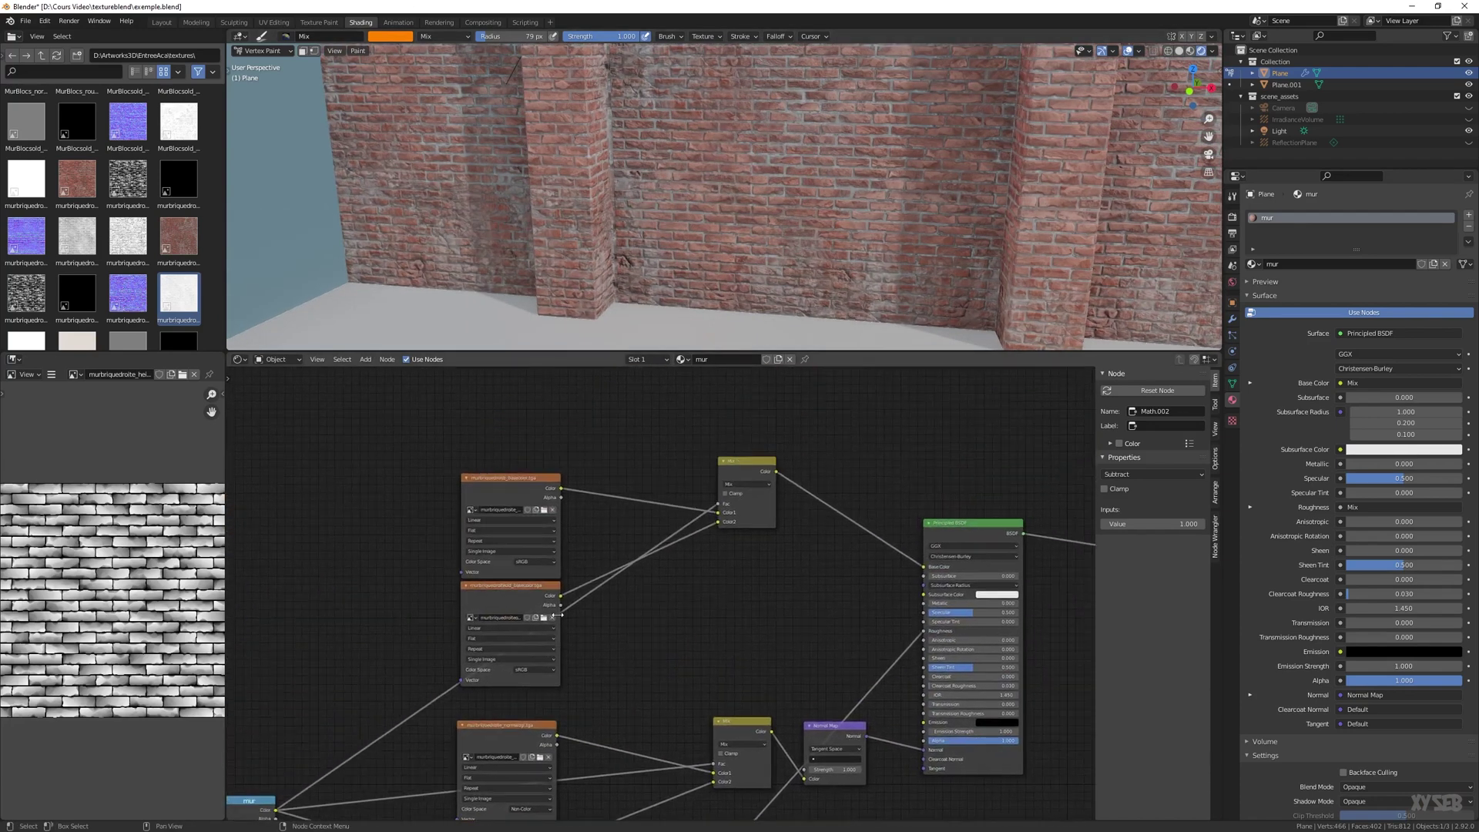
{"action": "scroll", "coordinate": [121, 296], "scroll_direction": "down", "scroll_amount": 5}
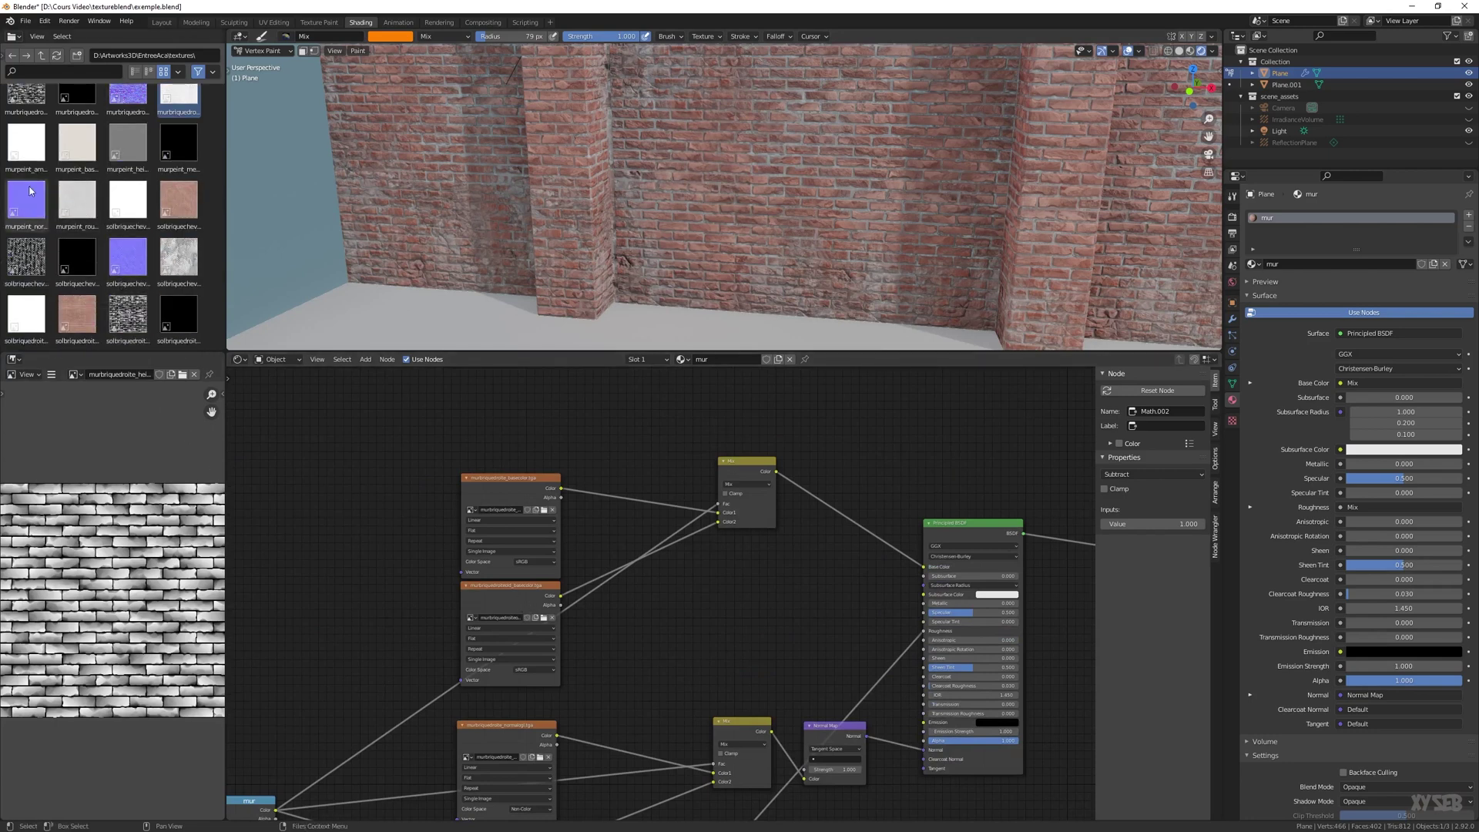
{"action": "mouse_move", "coordinate": [86, 145]}
{"action": "left_mouse_down"}
{"action": "mouse_move", "coordinate": [386, 460]}
{"action": "mouse_move", "coordinate": [432, 467]}
{"action": "mouse_move", "coordinate": [408, 393]}
{"action": "mouse_move", "coordinate": [756, 530]}
{"action": "mouse_move", "coordinate": [723, 530]}
{"action": "left_mouse_up"}
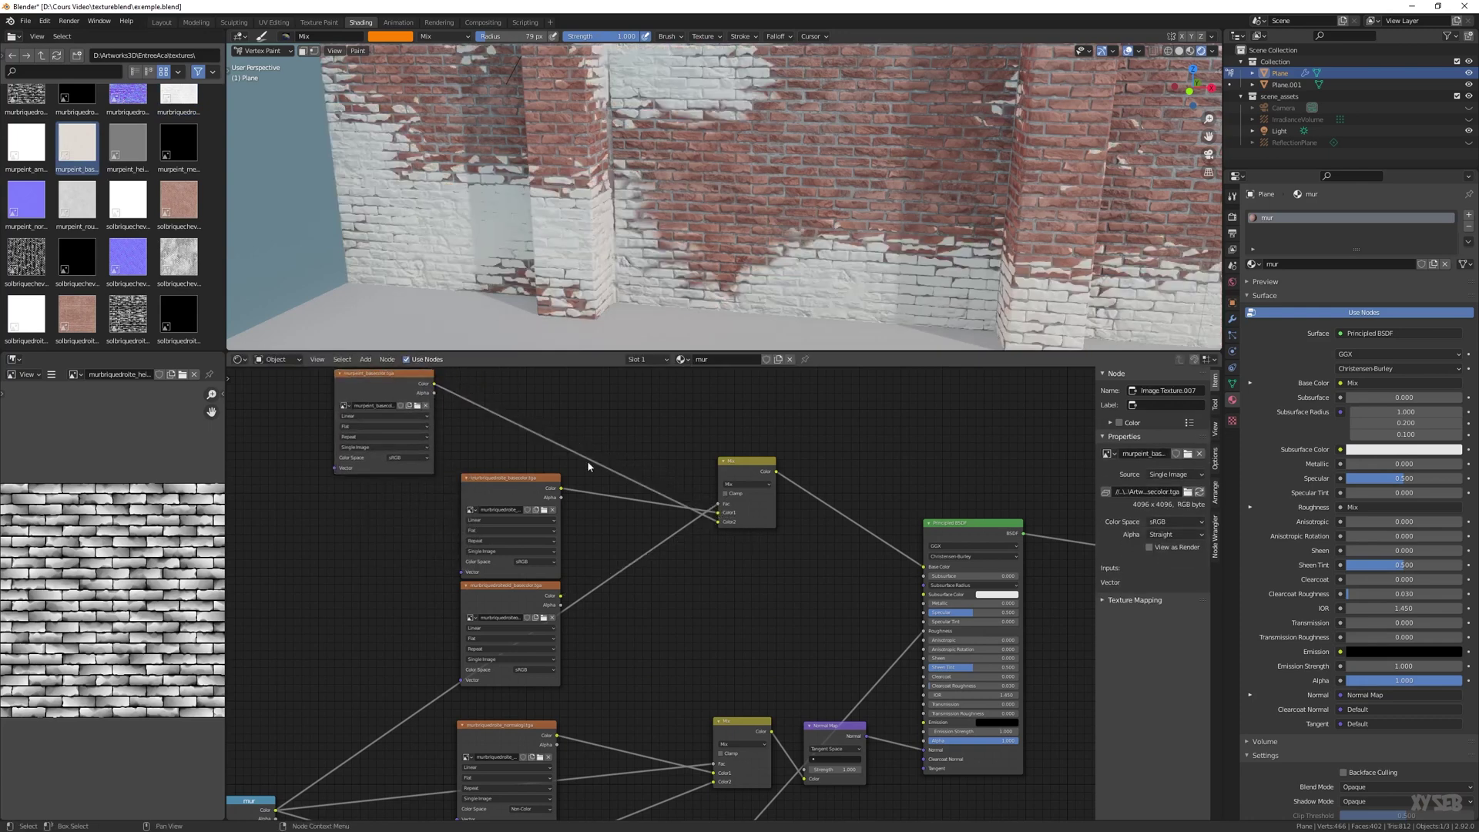
Change the vertex paint color to yellow and paint over the white patches on the wall and around its pillar
{"action": "mouse_move", "coordinate": [717, 231]}
{"action": "middle_mouse_down"}
{"action": "mouse_move", "coordinate": [670, 228]}
{"action": "mouse_move", "coordinate": [789, 183]}
{"action": "mouse_move", "coordinate": [747, 213]}
{"action": "mouse_move", "coordinate": [647, 177]}
{"action": "middle_mouse_up"}
{"action": "left_click", "coordinate": [390, 36]}
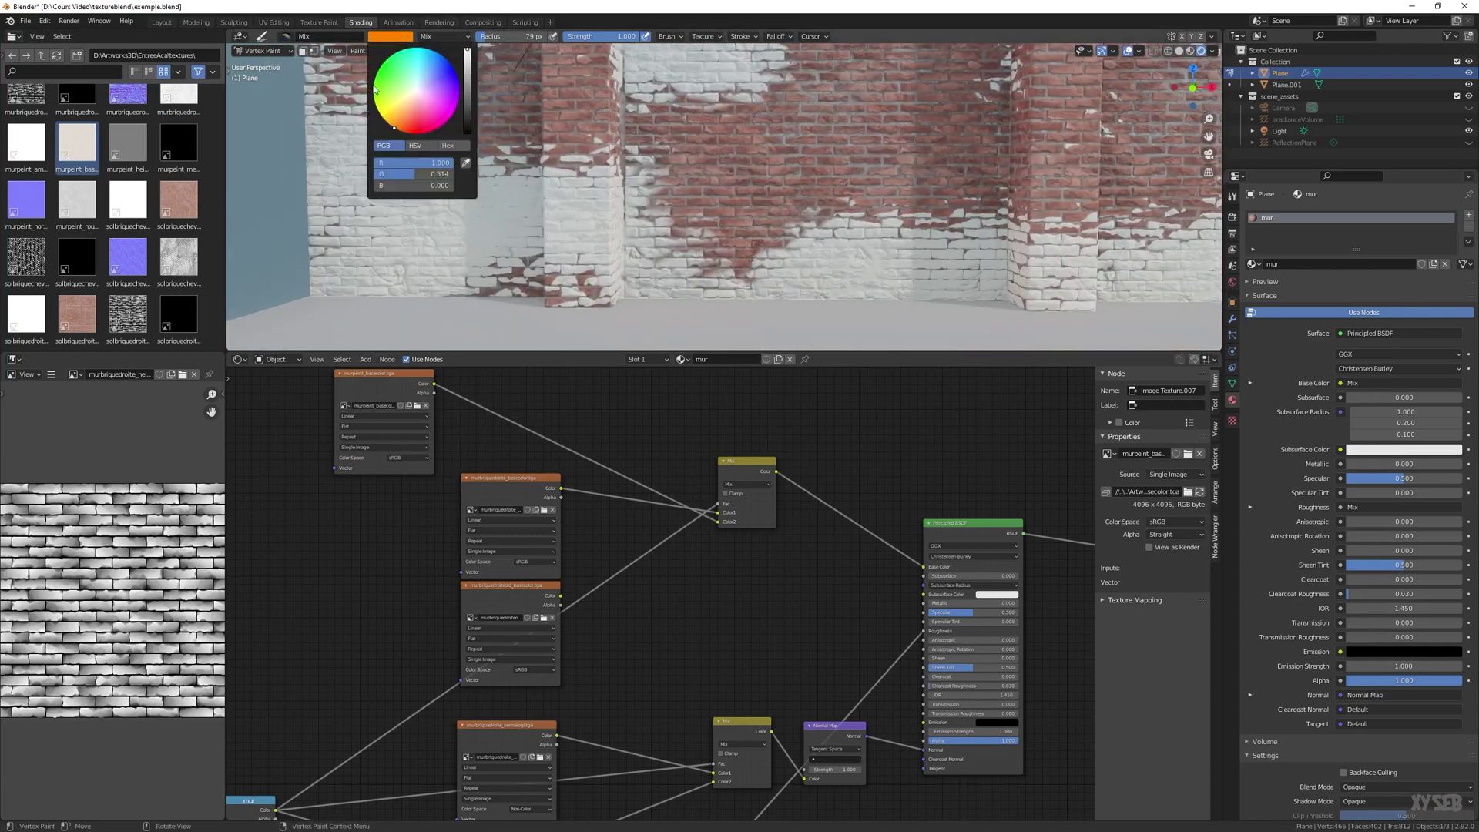
{"action": "left_click_drag", "start_coordinate": [381, 117], "coordinate": [380, 112]}
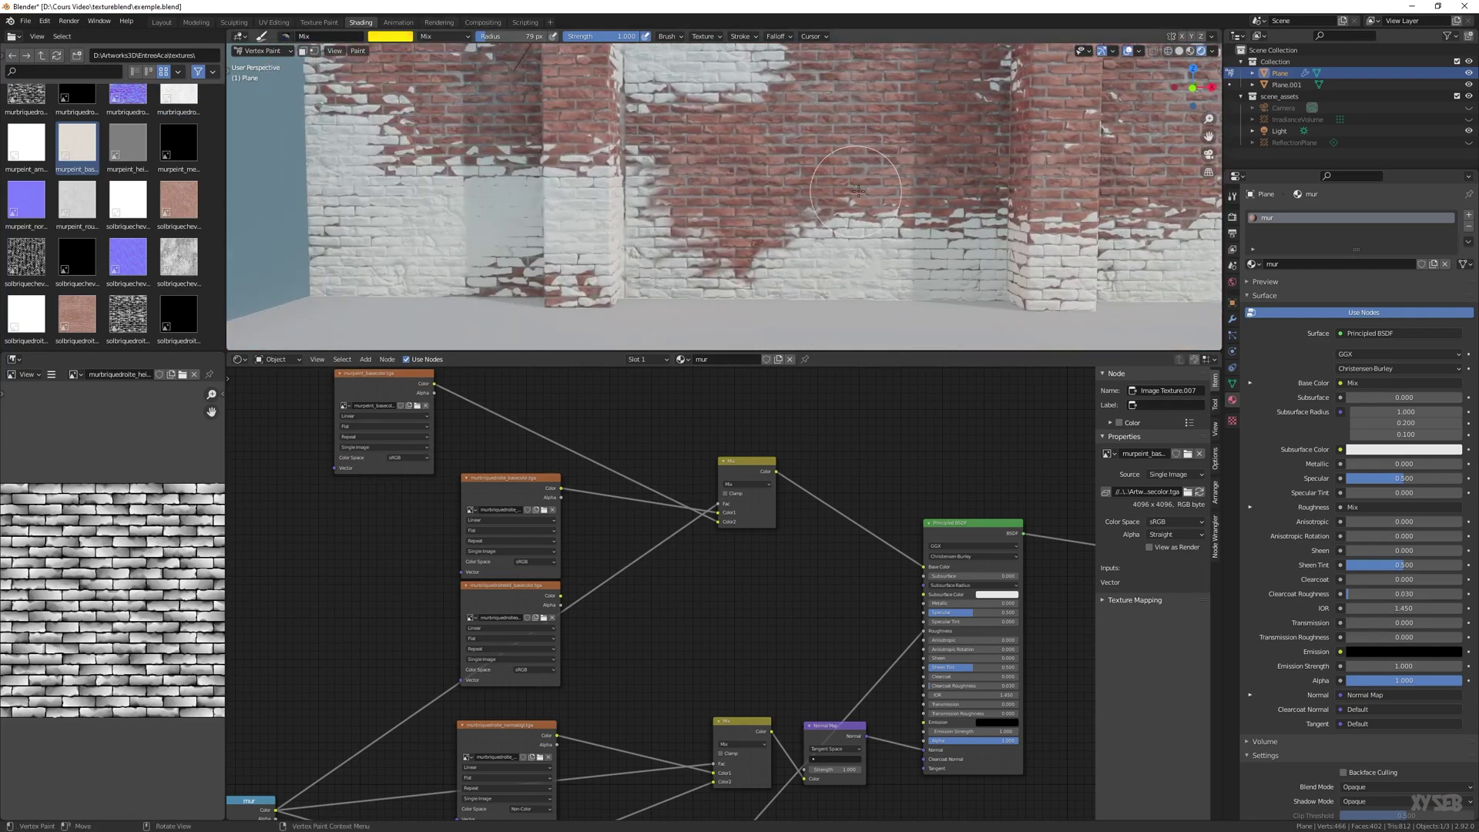
{"action": "mouse_move", "coordinate": [758, 248]}
{"action": "left_mouse_down"}
{"action": "mouse_move", "coordinate": [686, 209]}
{"action": "mouse_move", "coordinate": [586, 224]}
{"action": "mouse_move", "coordinate": [377, 138]}
{"action": "mouse_move", "coordinate": [555, 239]}
{"action": "mouse_move", "coordinate": [584, 191]}
{"action": "mouse_move", "coordinate": [629, 223]}
{"action": "left_mouse_up"}
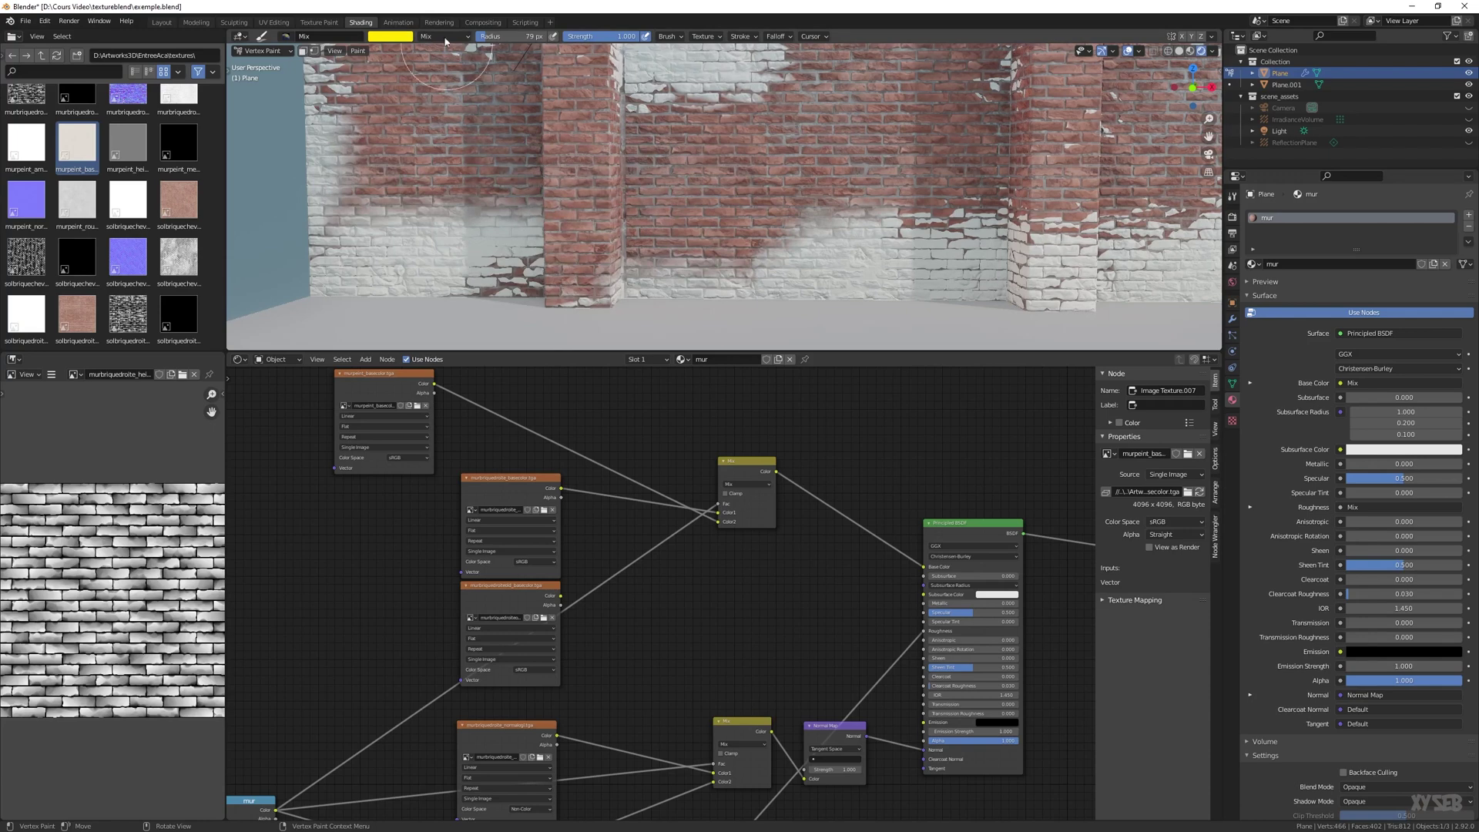
Change the vertex paint color to green and paint across the wall section between the two pillars
{"action": "left_click", "coordinate": [393, 36]}
{"action": "left_click_drag", "start_coordinate": [379, 111], "coordinate": [373, 95]}
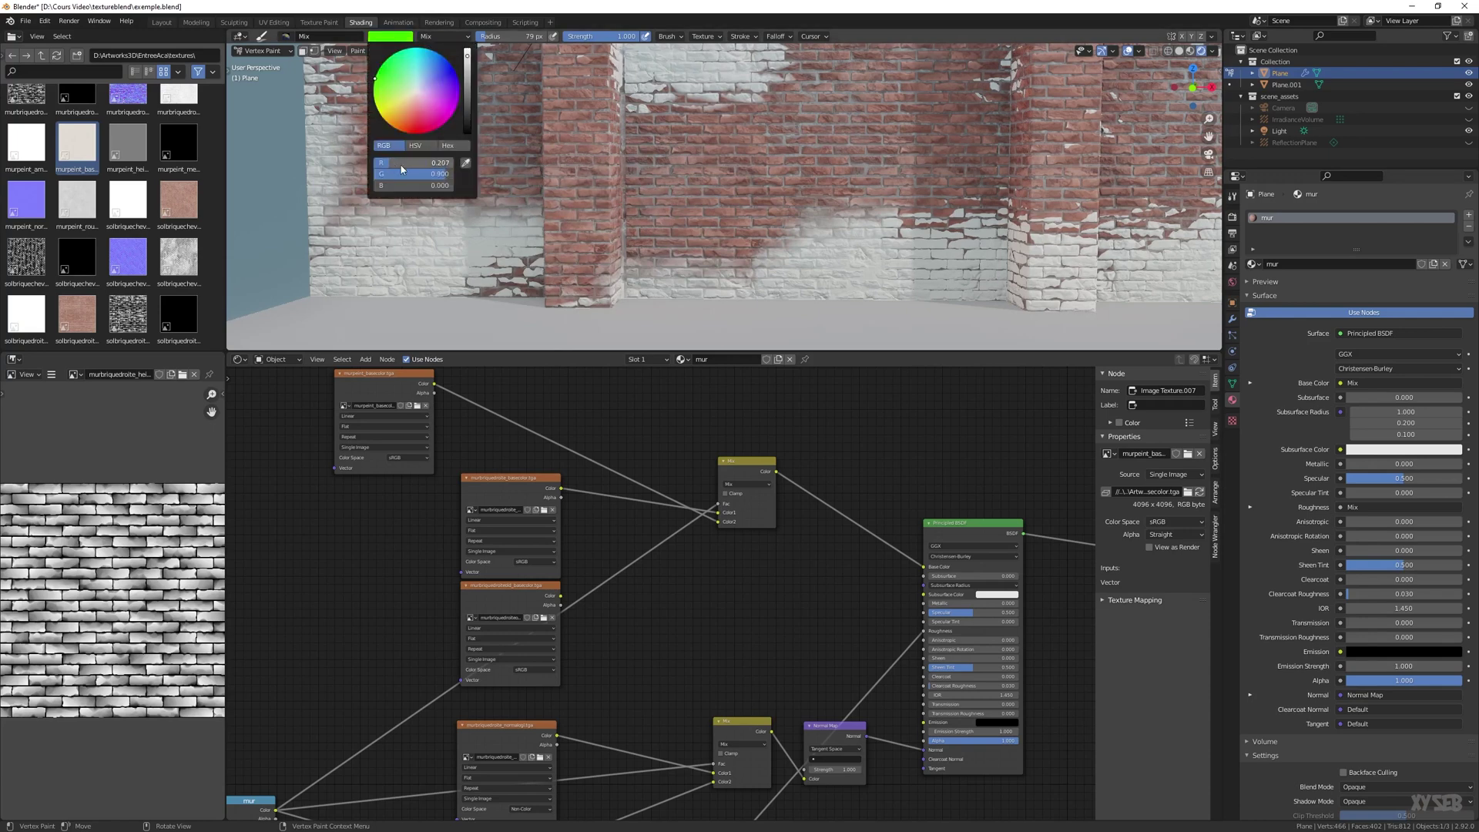
{"action": "mouse_move", "coordinate": [583, 200]}
{"action": "left_mouse_down"}
{"action": "mouse_move", "coordinate": [631, 185]}
{"action": "mouse_move", "coordinate": [863, 196]}
{"action": "mouse_move", "coordinate": [885, 112]}
{"action": "mouse_move", "coordinate": [778, 178]}
{"action": "mouse_move", "coordinate": [692, 106]}
{"action": "left_mouse_up"}
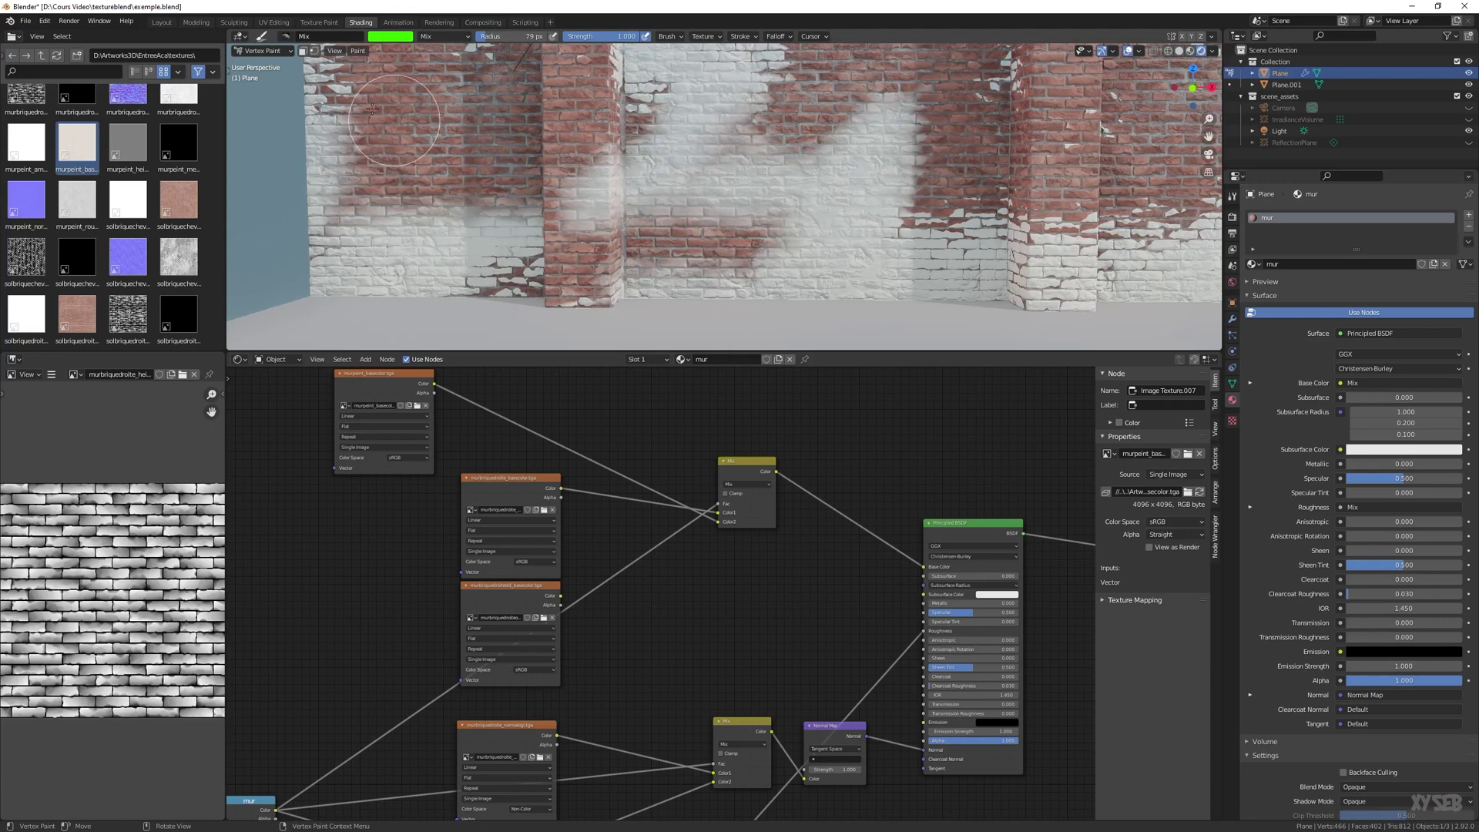
Change the vertex paint color to red and paint broadly over the wall between and beside the pillars
{"action": "left_click", "coordinate": [397, 37]}
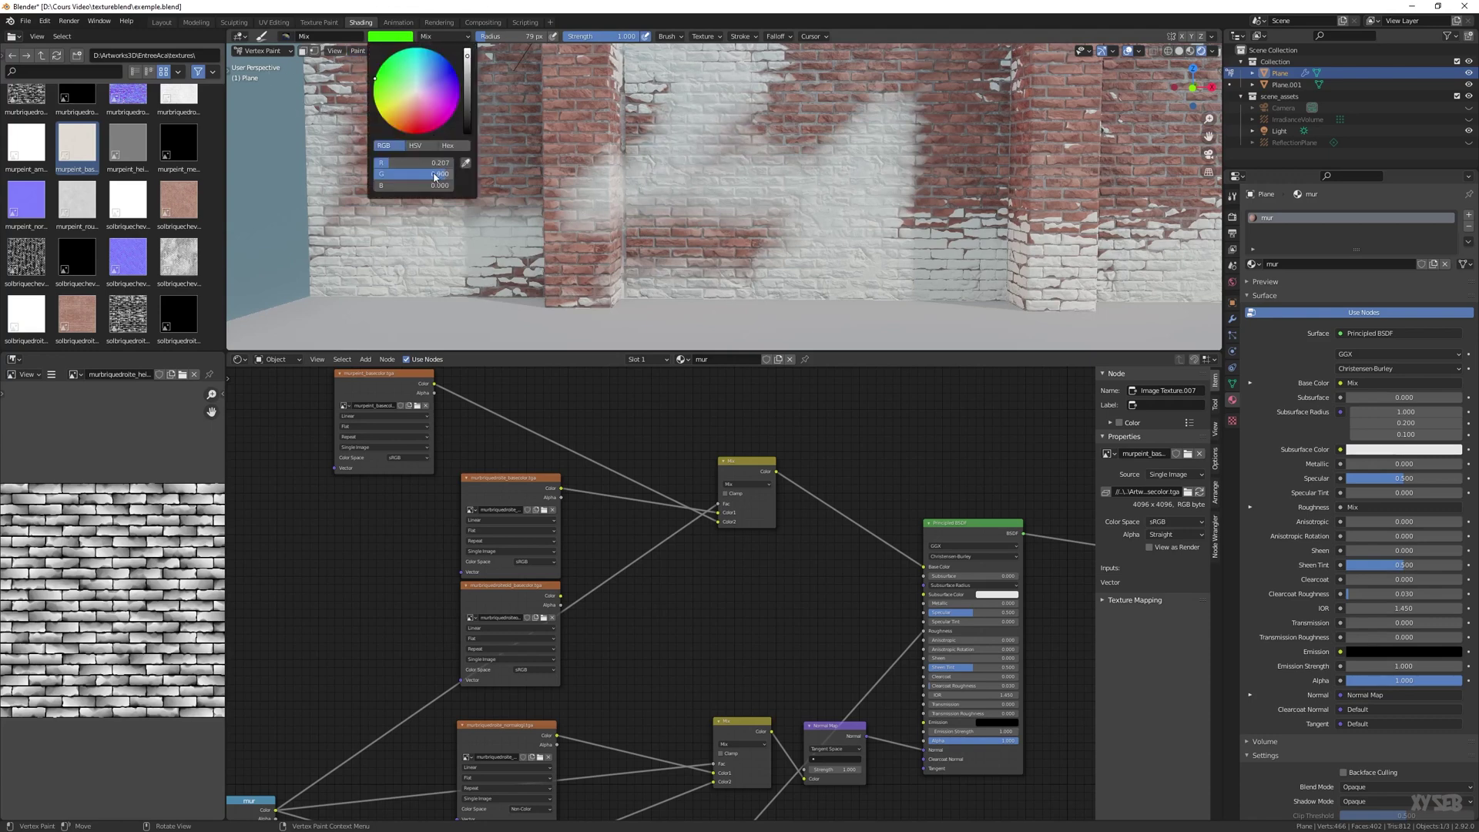
{"action": "mouse_move", "coordinate": [435, 176]}
{"action": "left_mouse_down"}
{"action": "mouse_move", "coordinate": [376, 175]}
{"action": "mouse_move", "coordinate": [440, 164]}
{"action": "left_mouse_up"}
{"action": "mouse_move", "coordinate": [810, 151]}
{"action": "left_mouse_down"}
{"action": "mouse_move", "coordinate": [793, 120]}
{"action": "mouse_move", "coordinate": [735, 215]}
{"action": "mouse_move", "coordinate": [860, 185]}
{"action": "mouse_move", "coordinate": [886, 127]}
{"action": "mouse_move", "coordinate": [763, 212]}
{"action": "mouse_move", "coordinate": [848, 250]}
{"action": "mouse_move", "coordinate": [848, 185]}
{"action": "mouse_move", "coordinate": [709, 177]}
{"action": "mouse_move", "coordinate": [678, 139]}
{"action": "mouse_move", "coordinate": [685, 212]}
{"action": "mouse_move", "coordinate": [439, 224]}
{"action": "mouse_move", "coordinate": [370, 193]}
{"action": "mouse_move", "coordinate": [495, 182]}
{"action": "left_mouse_up"}
Examine the blending between white painted brick and red brick on the wall from several angles and distances
{"action": "middle_click_drag", "start_coordinate": [722, 206], "coordinate": [640, 285]}
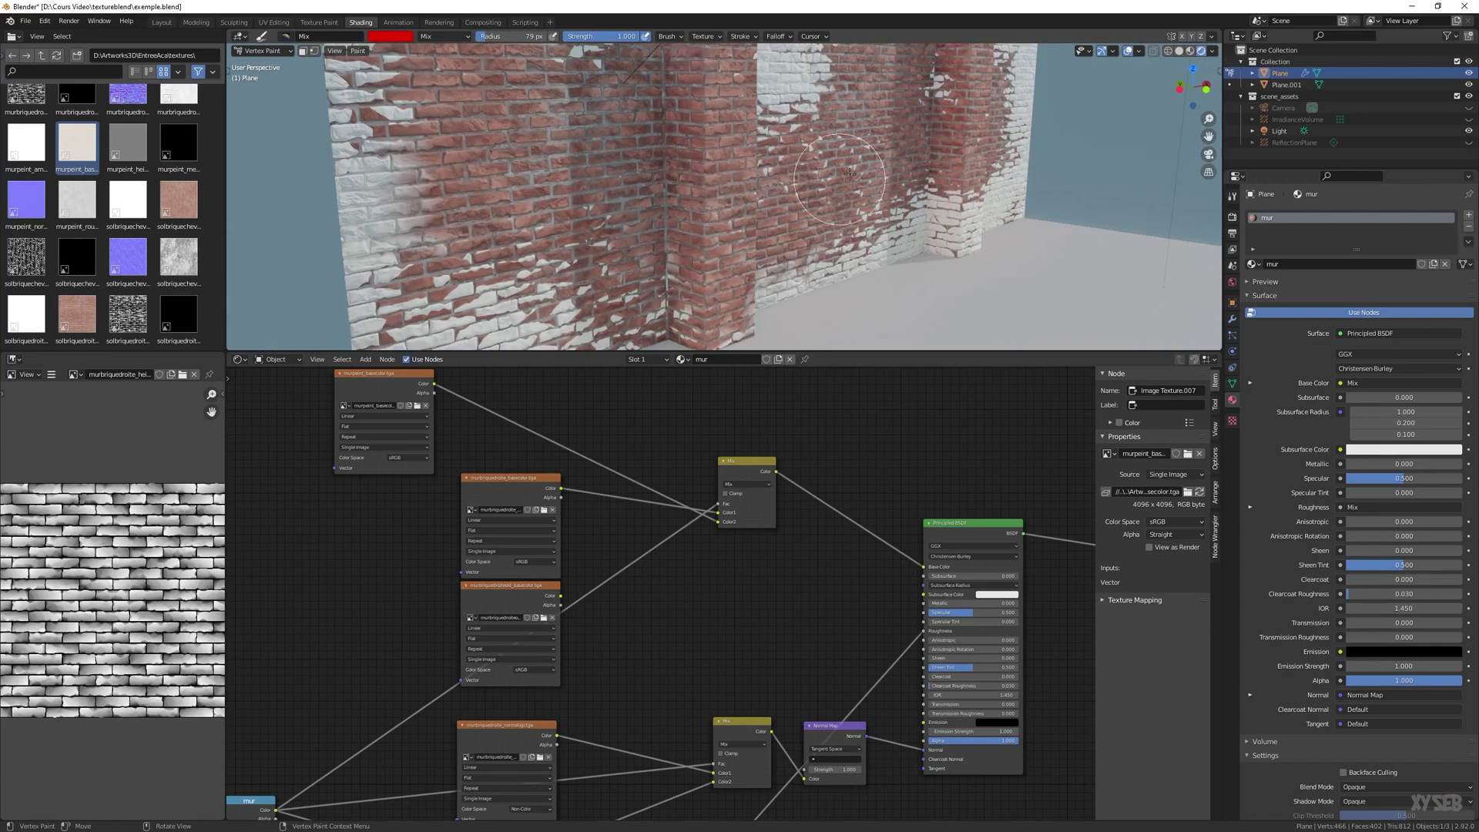
{"action": "middle_click_drag", "start_coordinate": [840, 179], "coordinate": [810, 193]}
{"action": "scroll", "coordinate": [501, 182], "scroll_direction": "down", "scroll_amount": 5}
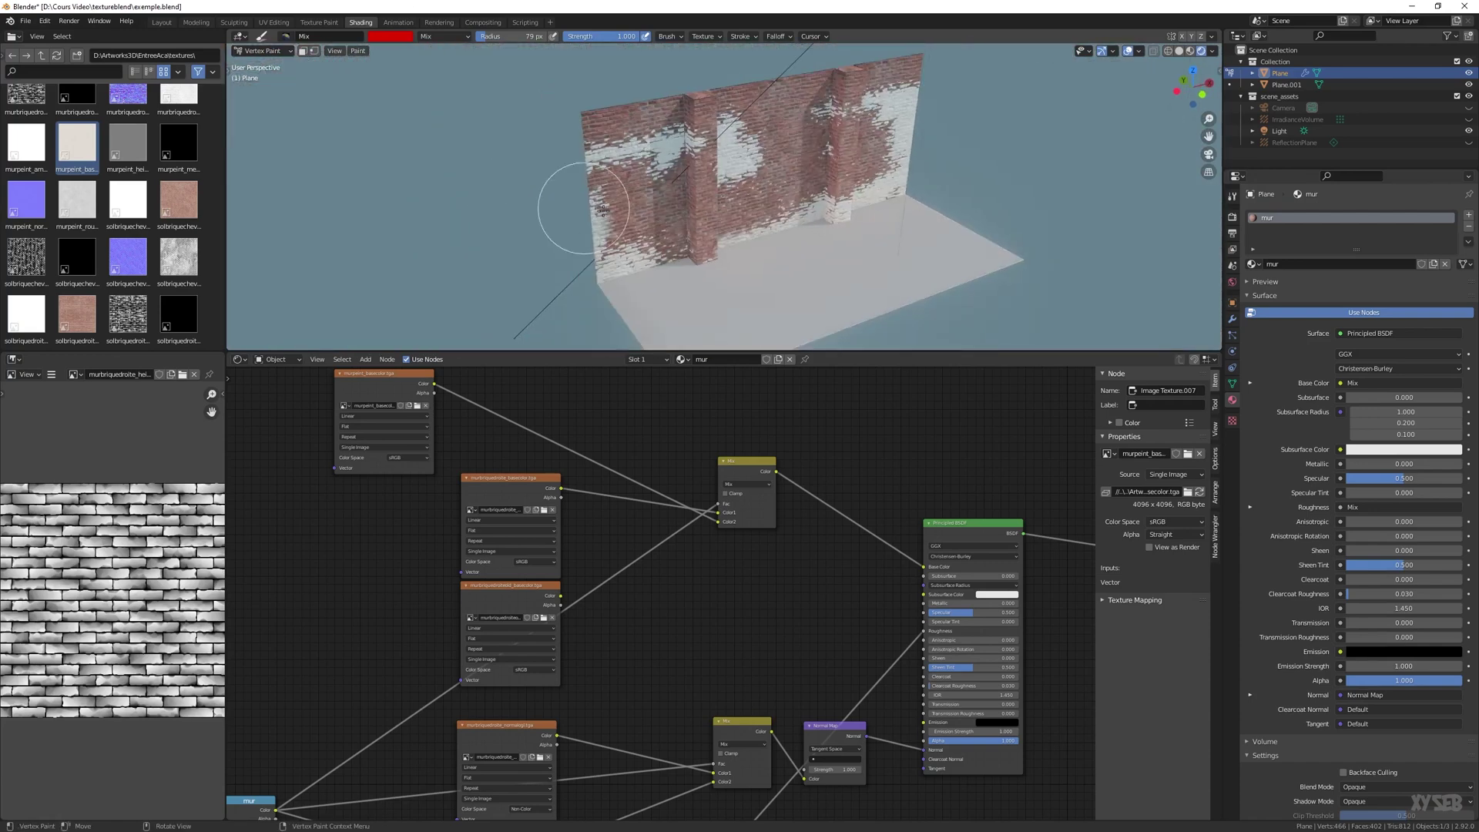
{"action": "scroll", "coordinate": [655, 204], "scroll_direction": "up", "scroll_amount": 4}
{"action": "middle_click_drag", "start_coordinate": [703, 173], "coordinate": [649, 158]}
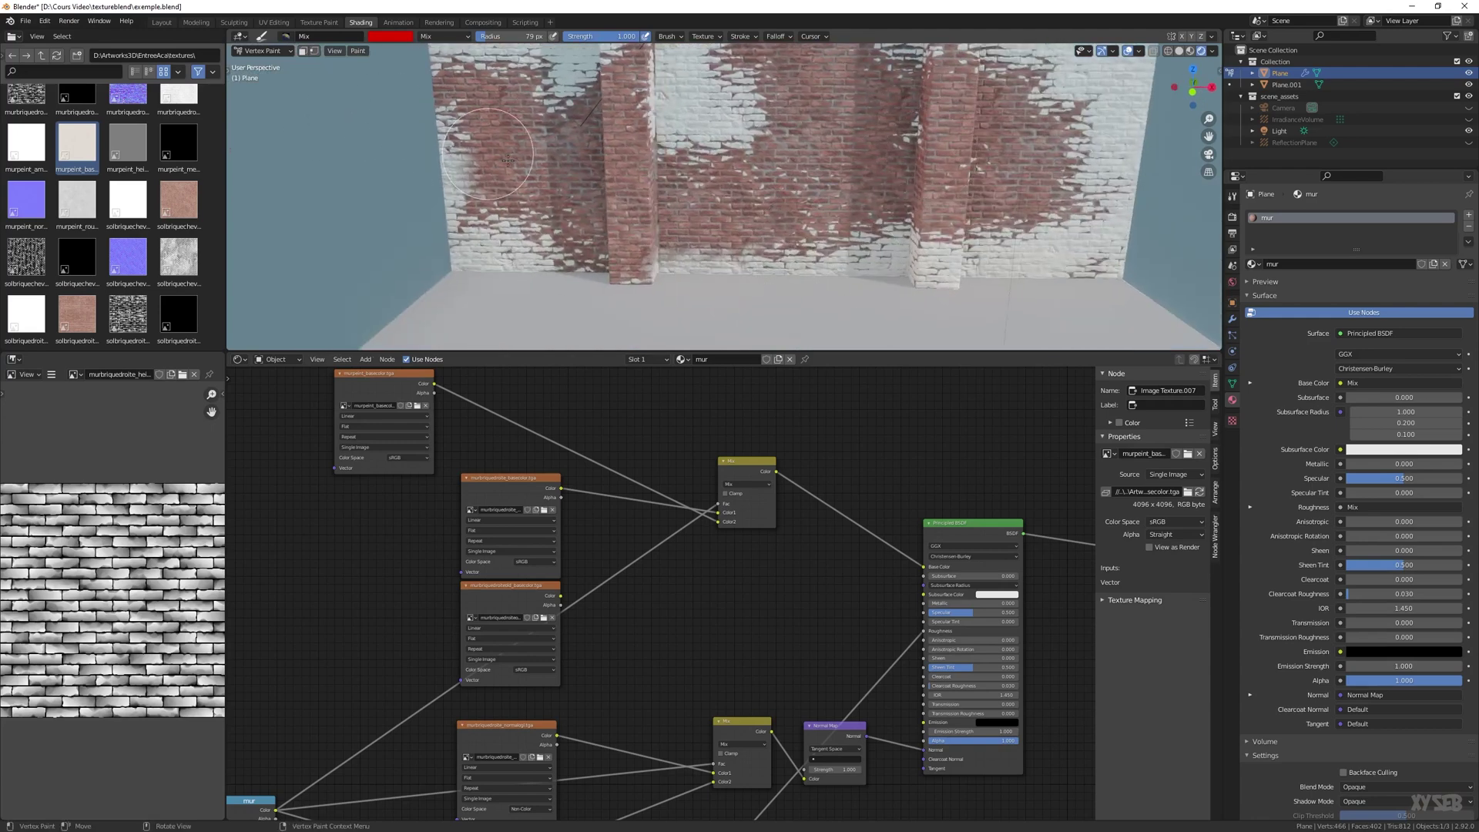
{"action": "middle_click_drag", "start_coordinate": [661, 206], "coordinate": [688, 193]}
{"action": "middle_click_drag", "start_coordinate": [572, 457], "coordinate": [739, 592]}
{"action": "scroll", "coordinate": [773, 224], "scroll_direction": "up", "scroll_amount": 7}
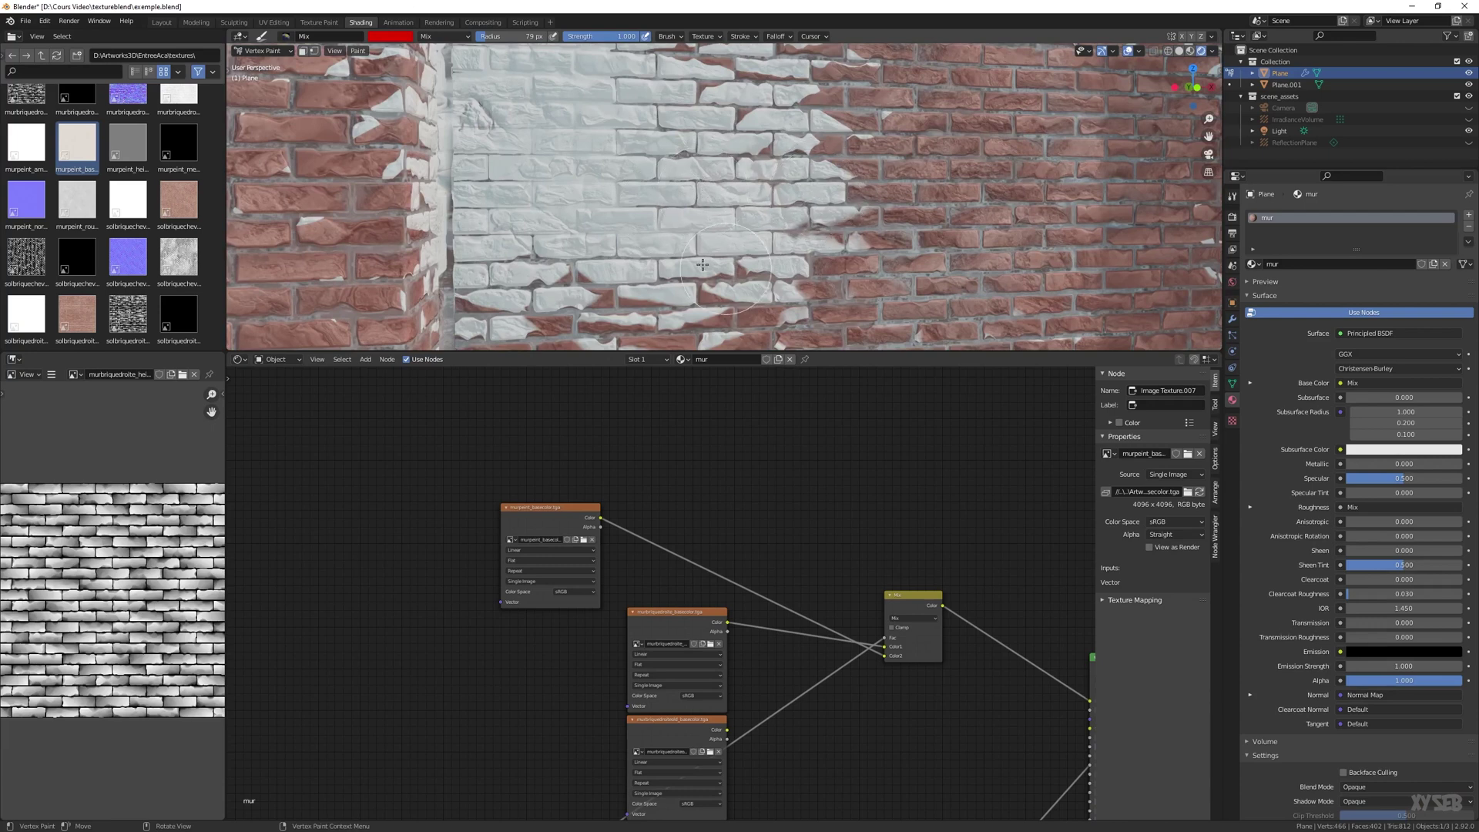
{"action": "scroll", "coordinate": [702, 264], "scroll_direction": "down", "scroll_amount": 5}
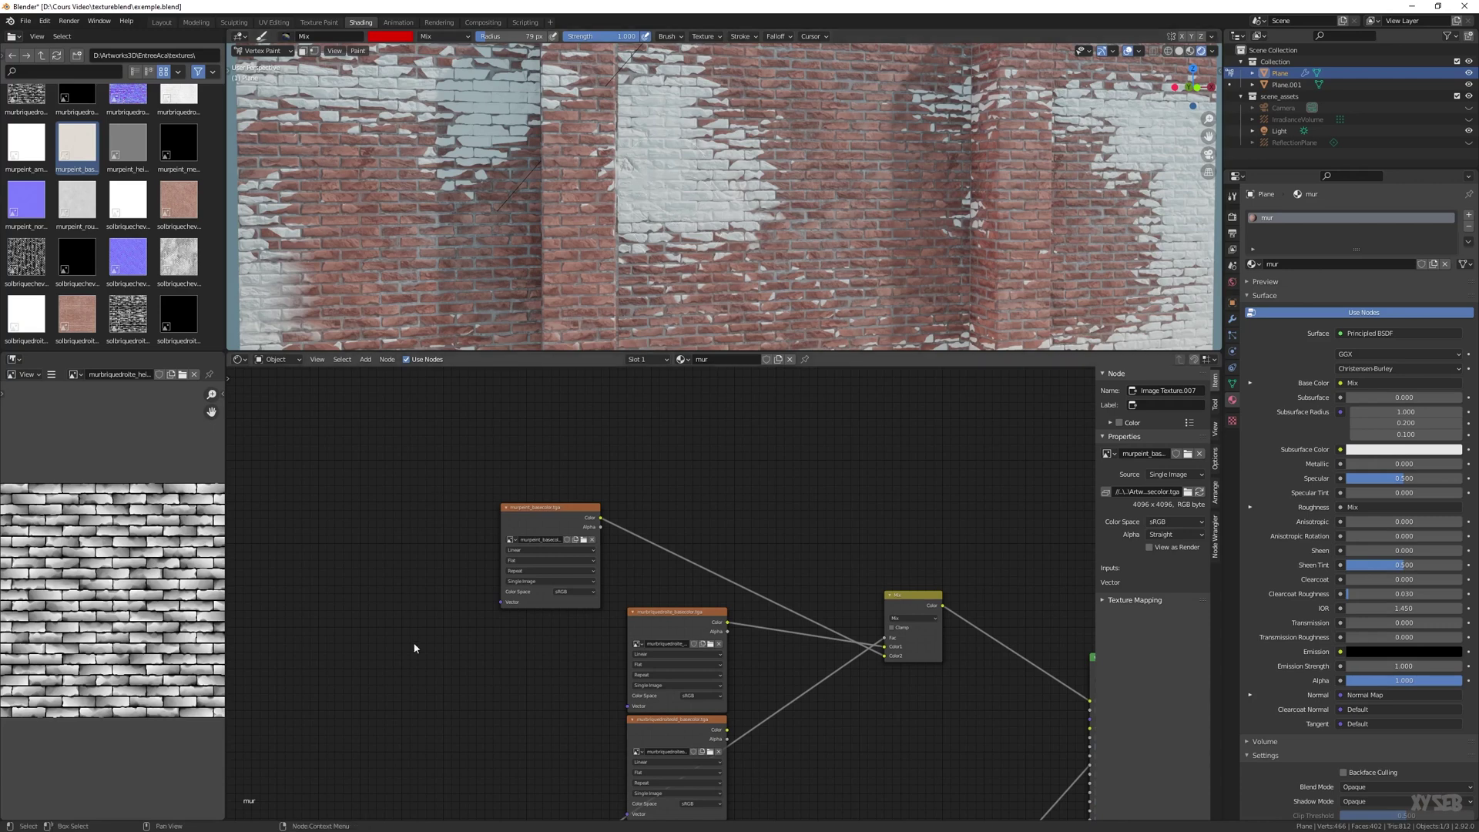
Move the murbriquedroite_height texture node away from the first Subtract node to make room between them
{"action": "middle_click_drag", "start_coordinate": [467, 657], "coordinate": [597, 453]}
{"action": "middle_click_drag", "start_coordinate": [511, 602], "coordinate": [997, 463]}
{"action": "middle_click_drag", "start_coordinate": [499, 535], "coordinate": [468, 447]}
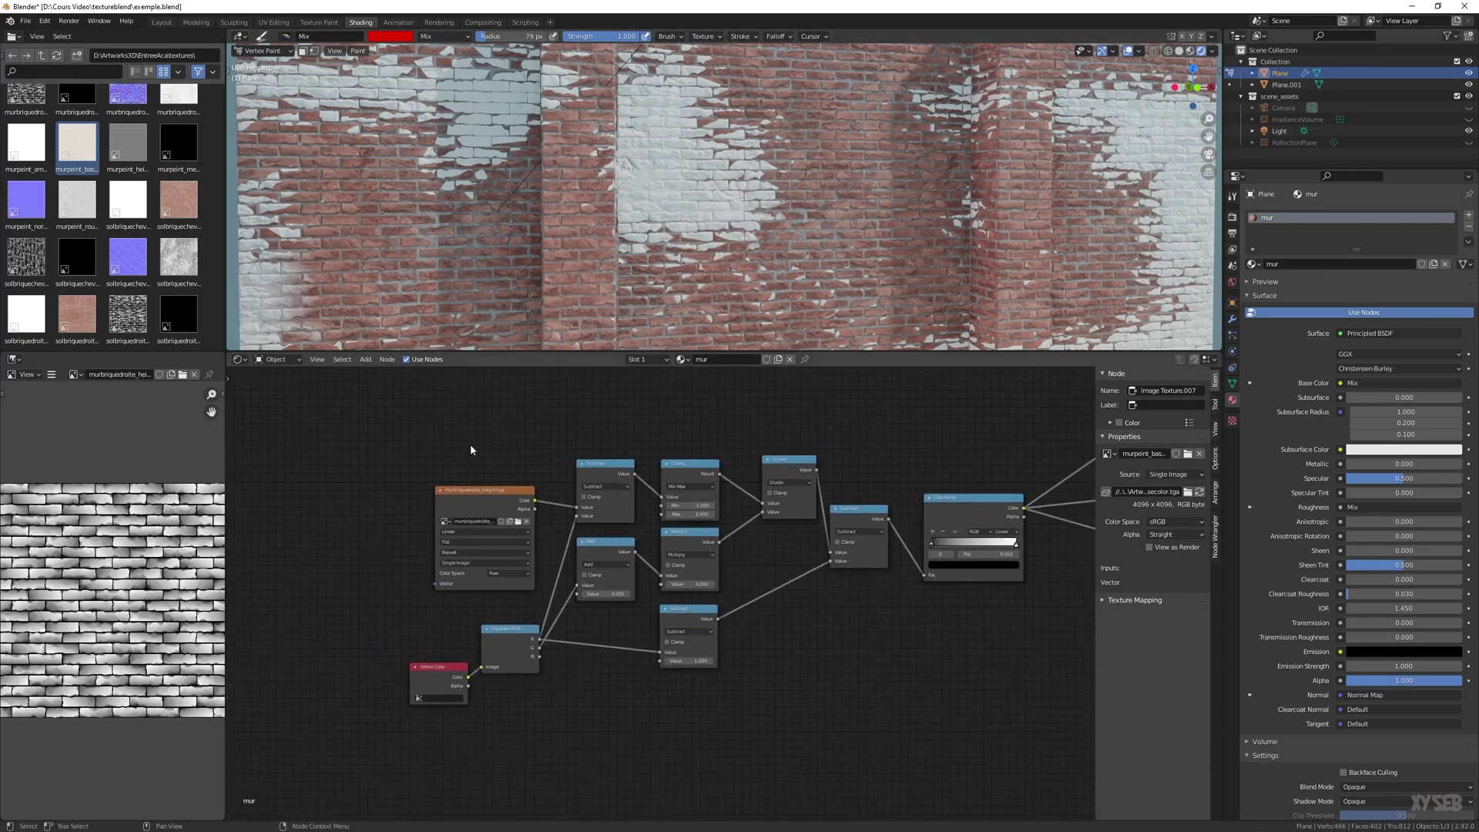
{"action": "scroll", "coordinate": [468, 448], "scroll_direction": "up", "scroll_amount": 4}
{"action": "left_click_drag", "start_coordinate": [439, 463], "coordinate": [323, 446]}
{"action": "middle_click_drag", "start_coordinate": [440, 419], "coordinate": [567, 426]}
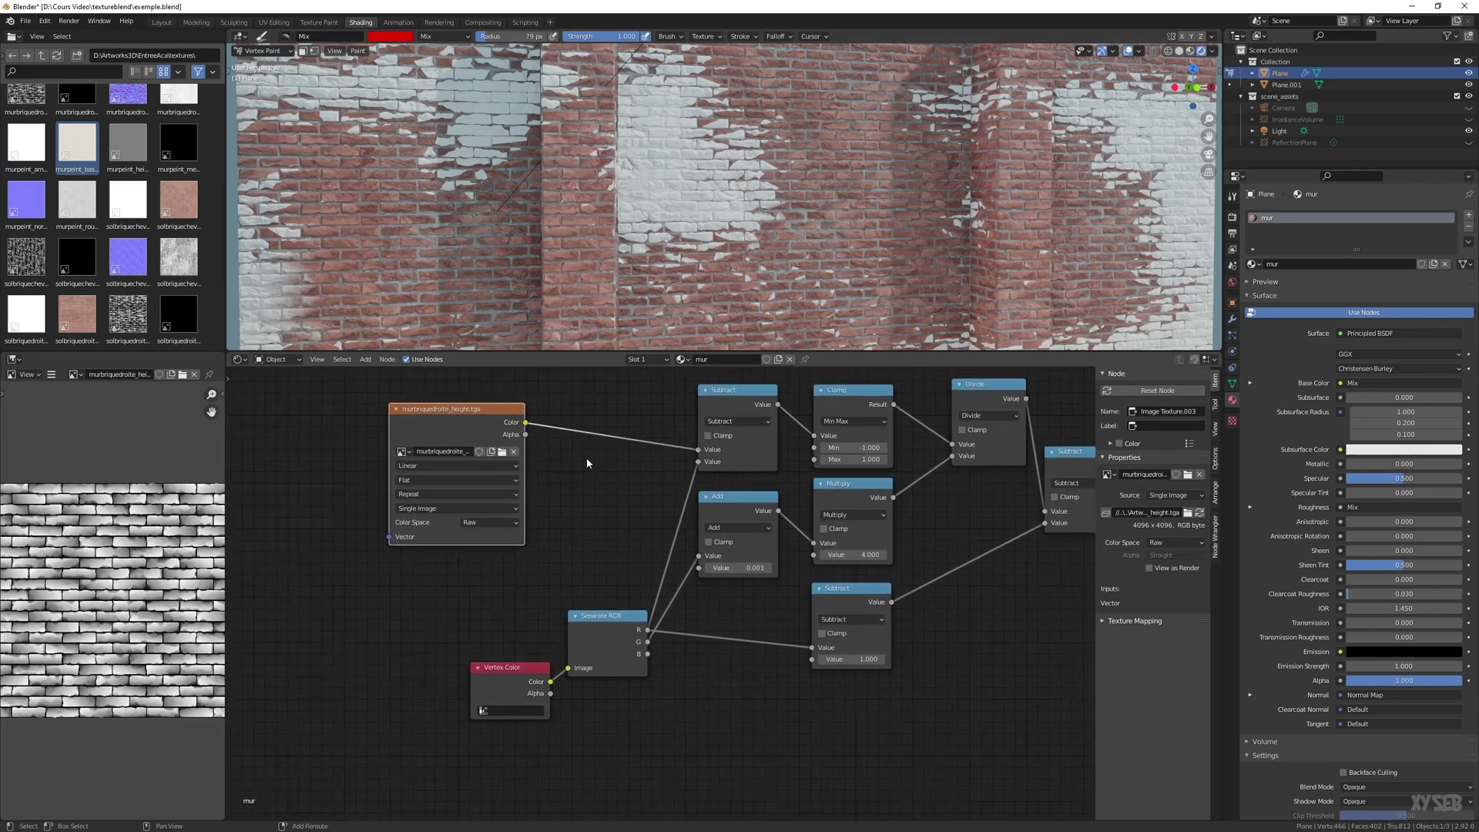
Add an Invert node and route the height texture's Color through it into the first Subtract node
{"action": "key", "text": "shift+a"}
{"action": "mouse_move", "coordinate": [587, 461]}
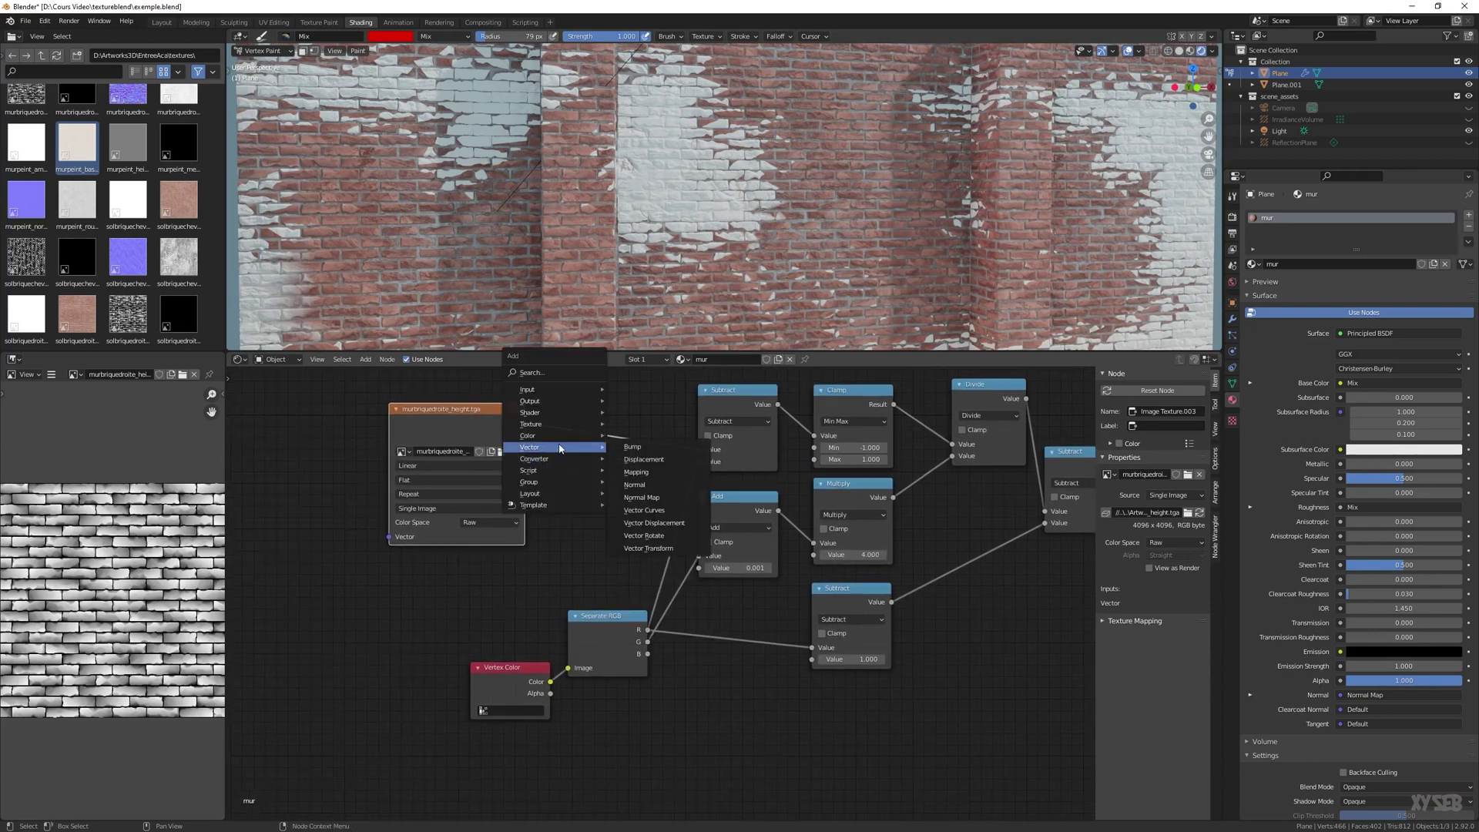
{"action": "mouse_move", "coordinate": [554, 436]}
{"action": "left_click", "coordinate": [648, 473]}
{"action": "scroll", "coordinate": [552, 460], "scroll_direction": "down", "scroll_amount": 2}
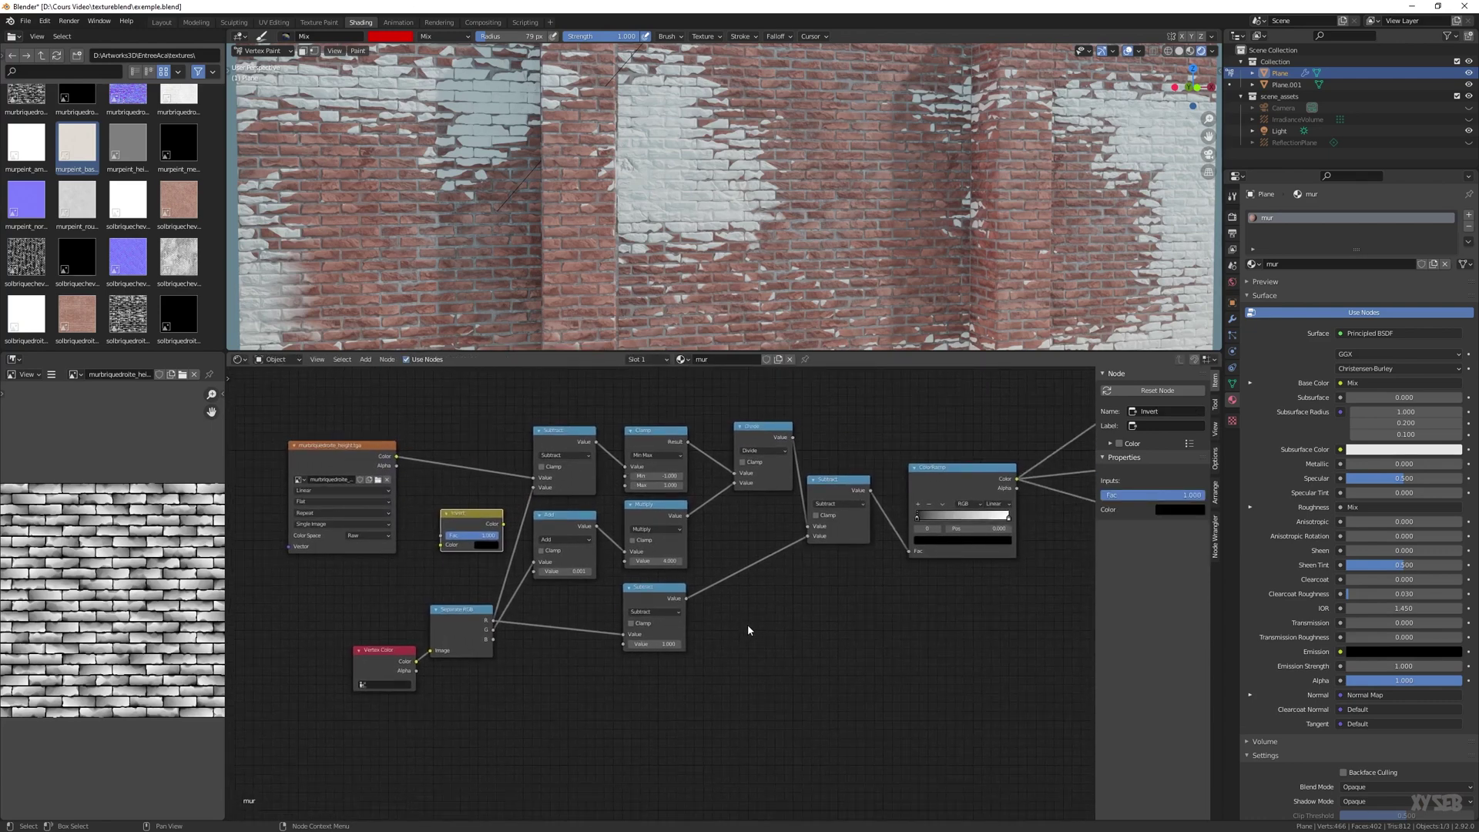
{"action": "left_click_drag", "start_coordinate": [398, 458], "coordinate": [534, 485]}
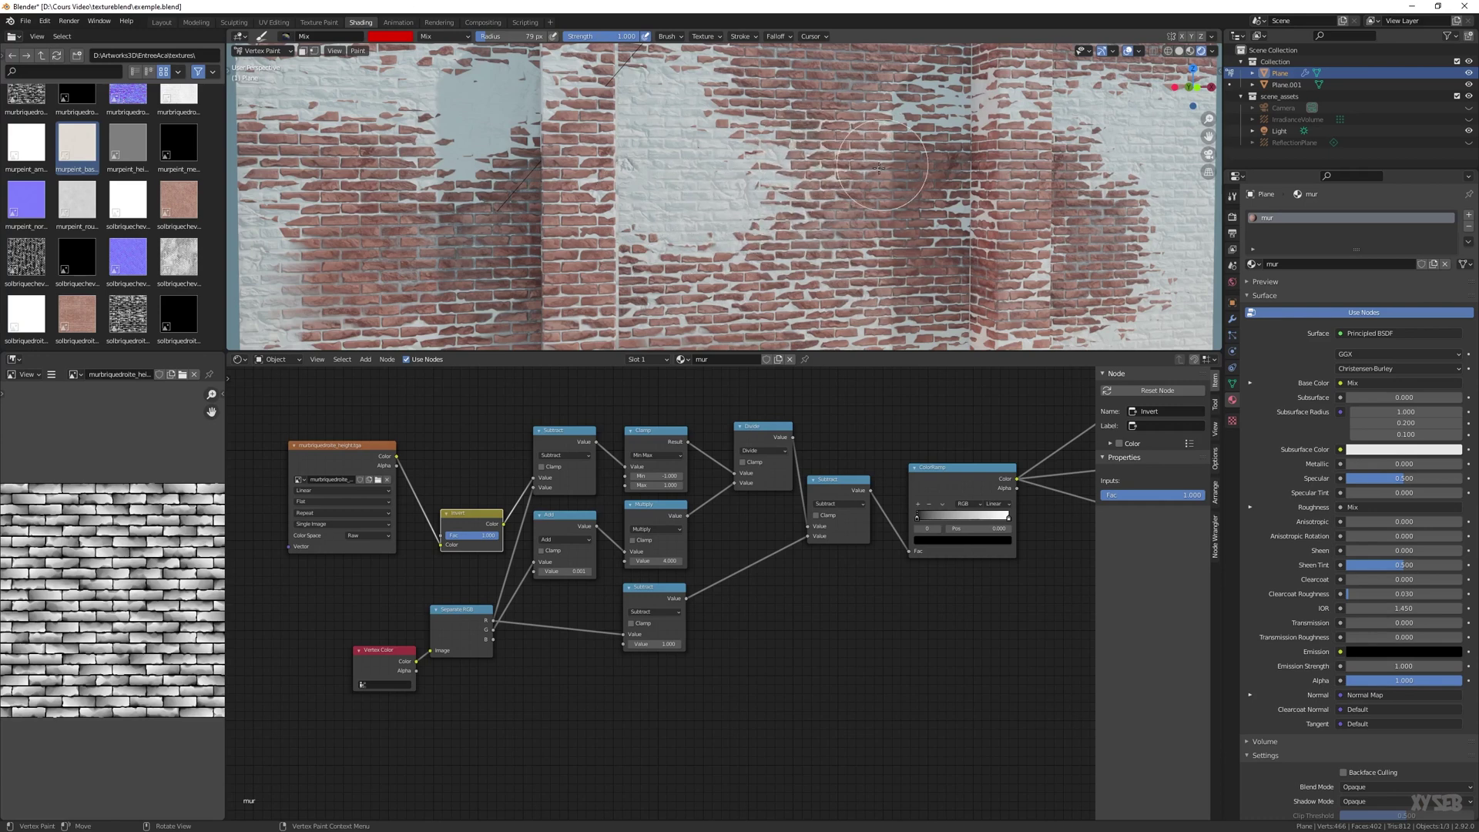
Change the vertex paint color to green with G 0.729 and paint a large patch on the wall between the pillars
{"action": "left_click", "coordinate": [392, 38]}
{"action": "left_click", "coordinate": [389, 37]}
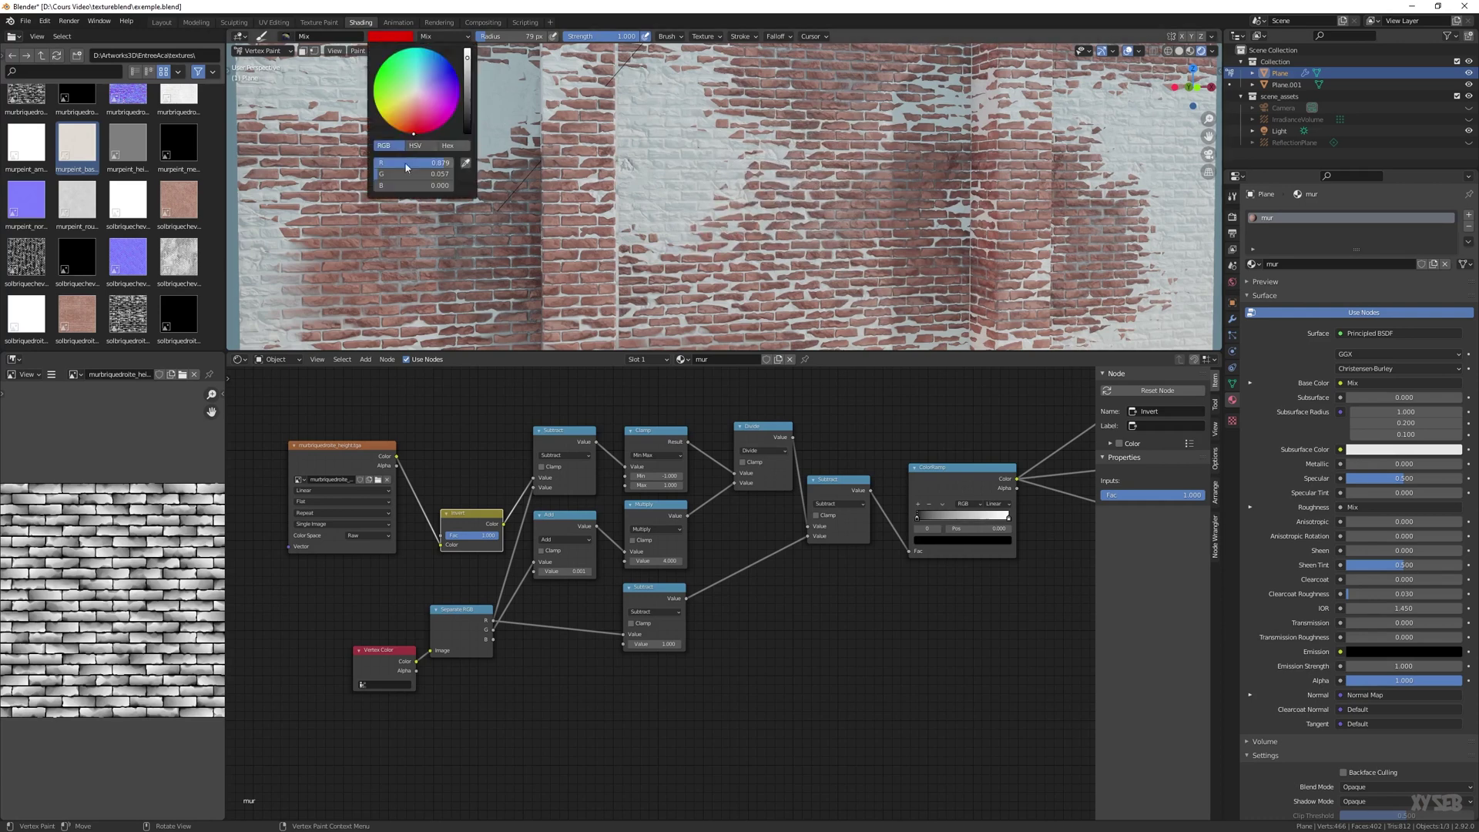
{"action": "mouse_move", "coordinate": [397, 174]}
{"action": "left_mouse_down"}
{"action": "mouse_move", "coordinate": [439, 174]}
{"action": "mouse_move", "coordinate": [385, 167]}
{"action": "left_mouse_up"}
{"action": "mouse_move", "coordinate": [833, 185]}
{"action": "left_mouse_down"}
{"action": "mouse_move", "coordinate": [740, 227]}
{"action": "mouse_move", "coordinate": [770, 124]}
{"action": "mouse_move", "coordinate": [855, 97]}
{"action": "mouse_move", "coordinate": [875, 169]}
{"action": "mouse_move", "coordinate": [790, 166]}
{"action": "left_mouse_up"}
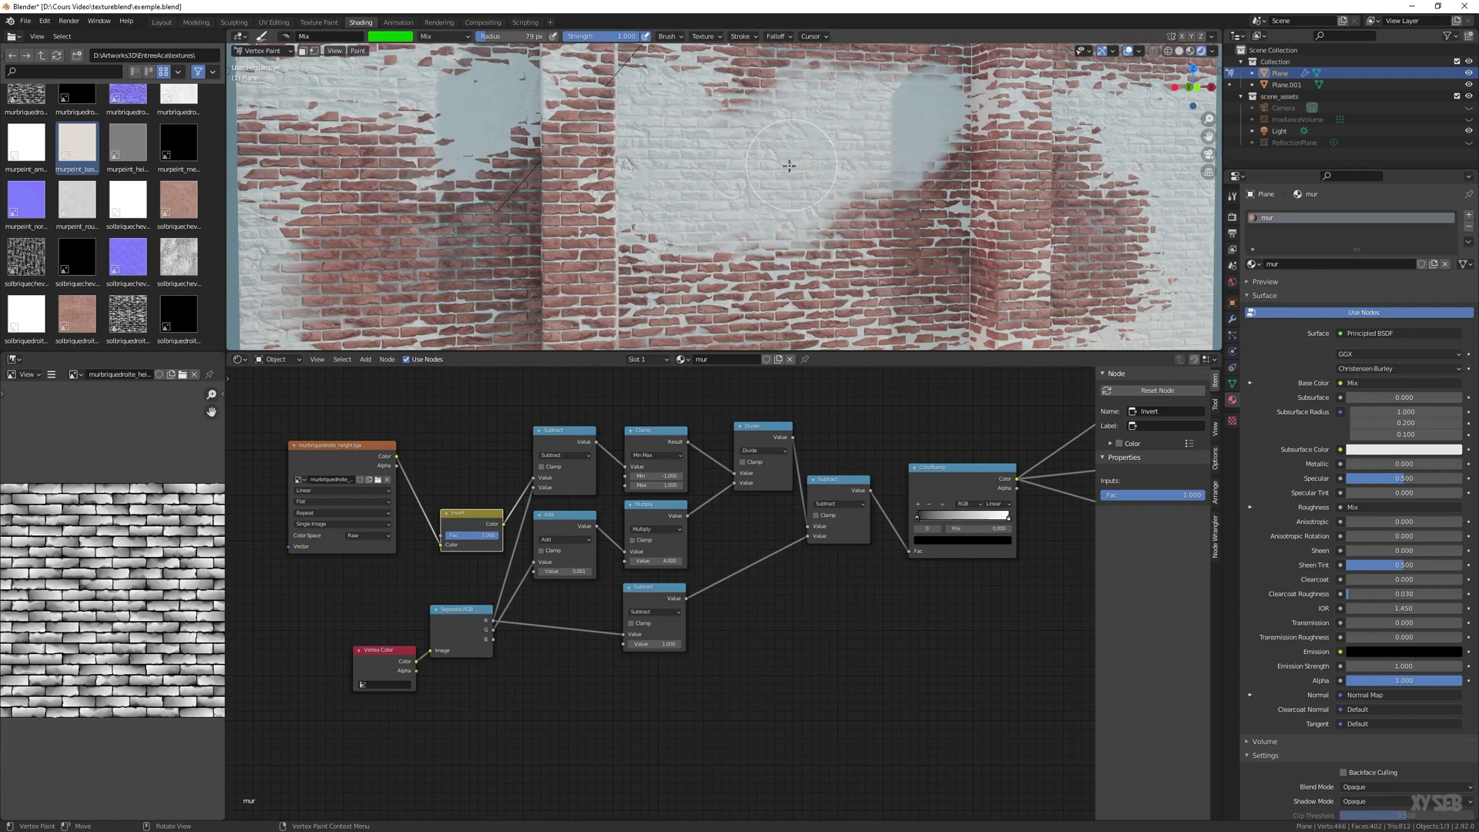
Lower the paint color's green value to near black and paint over the lower wall between the pillars
{"action": "left_click", "coordinate": [402, 37]}
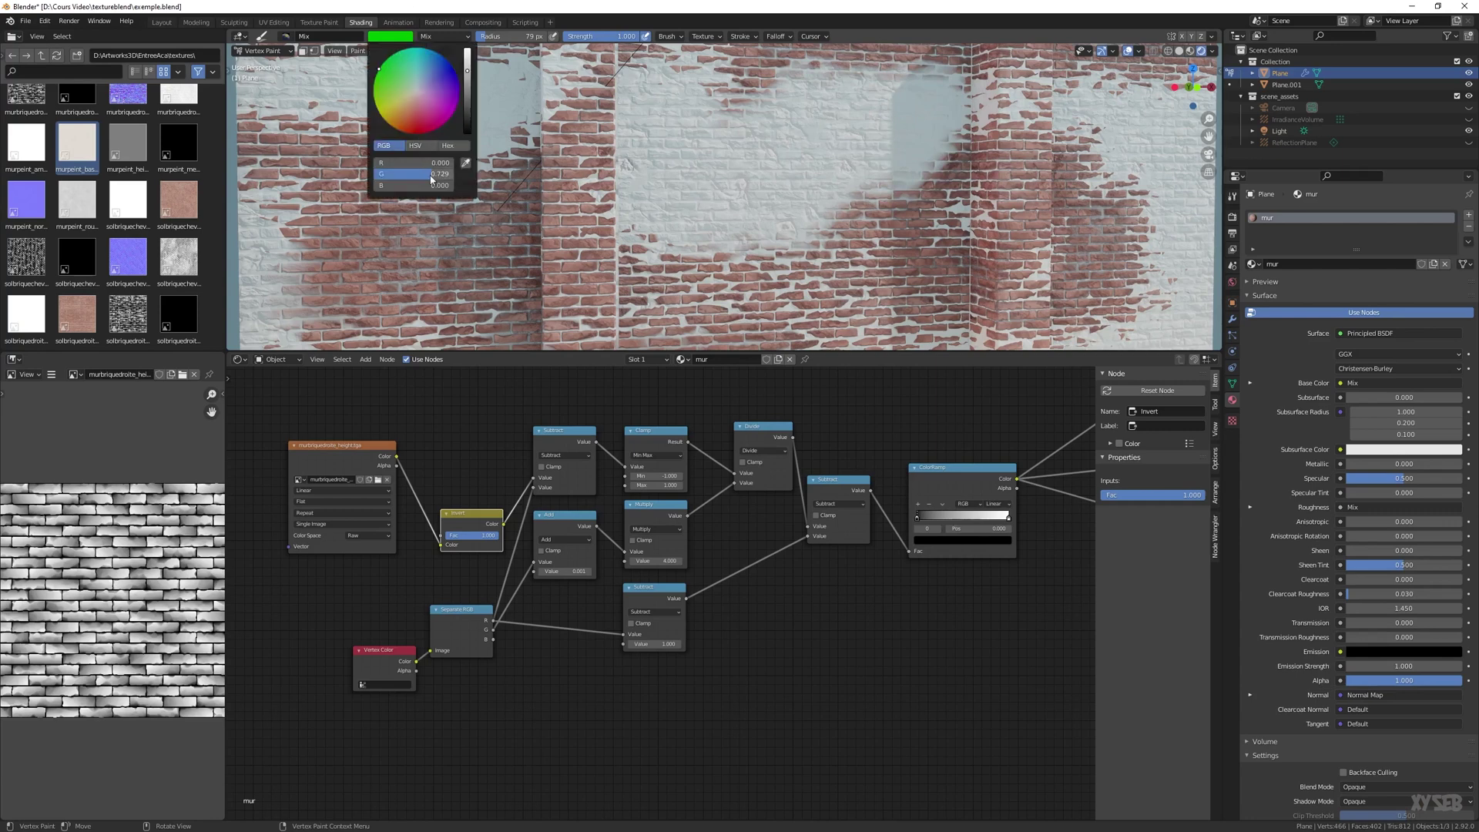
{"action": "left_click_drag", "start_coordinate": [432, 179], "coordinate": [381, 179]}
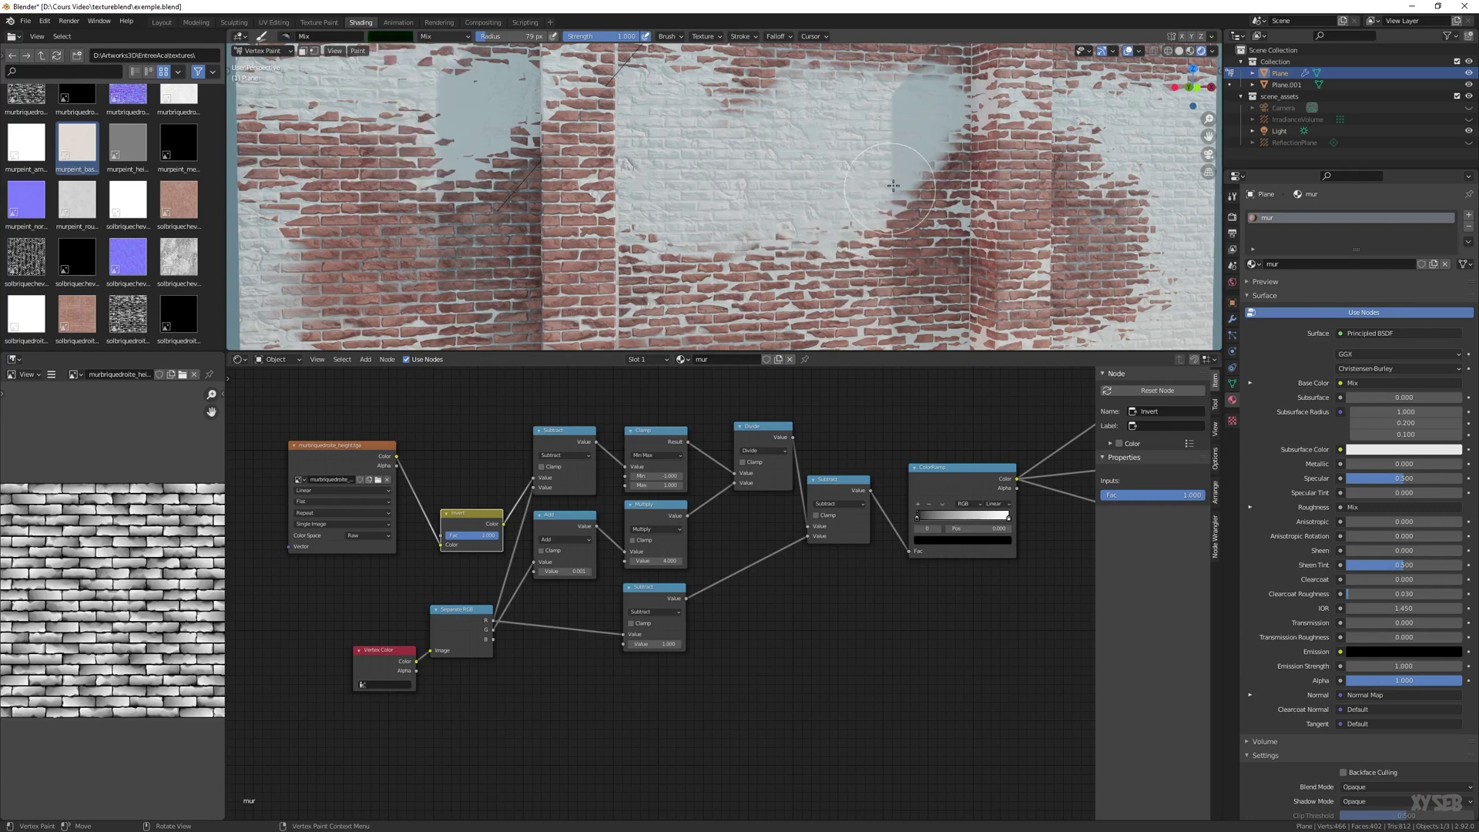
{"action": "mouse_move", "coordinate": [809, 270]}
{"action": "left_mouse_down"}
{"action": "mouse_move", "coordinate": [717, 261]}
{"action": "mouse_move", "coordinate": [725, 275]}
{"action": "left_mouse_up"}
{"action": "scroll", "coordinate": [770, 182], "scroll_direction": "down", "scroll_amount": 4}
{"action": "middle_click_drag", "start_coordinate": [735, 186], "coordinate": [785, 189]}
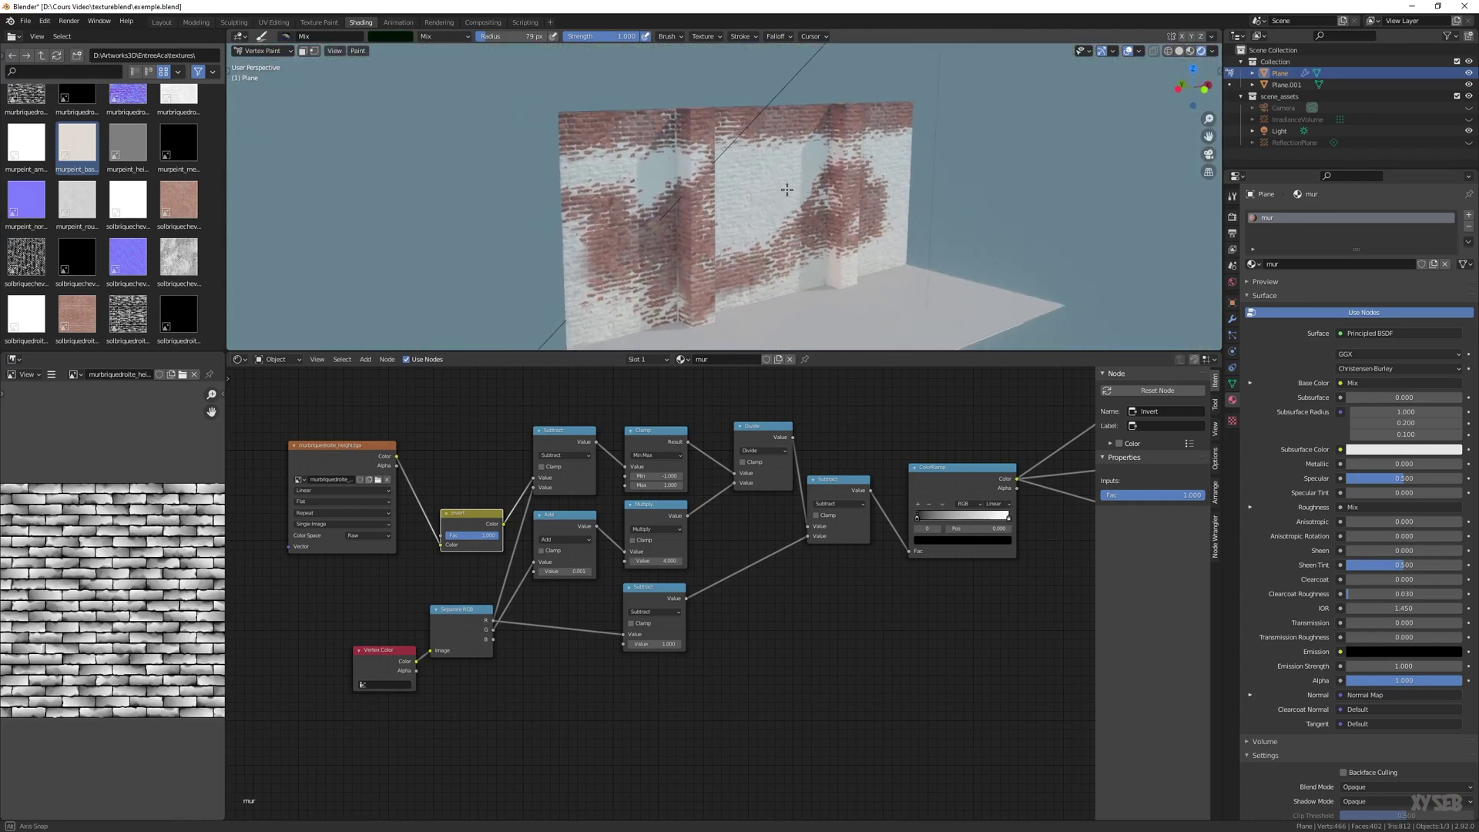
{"action": "scroll", "coordinate": [746, 196], "scroll_direction": "up", "scroll_amount": 3}
{"action": "middle_click_drag", "start_coordinate": [752, 275], "coordinate": [727, 237], "text": "shift"}
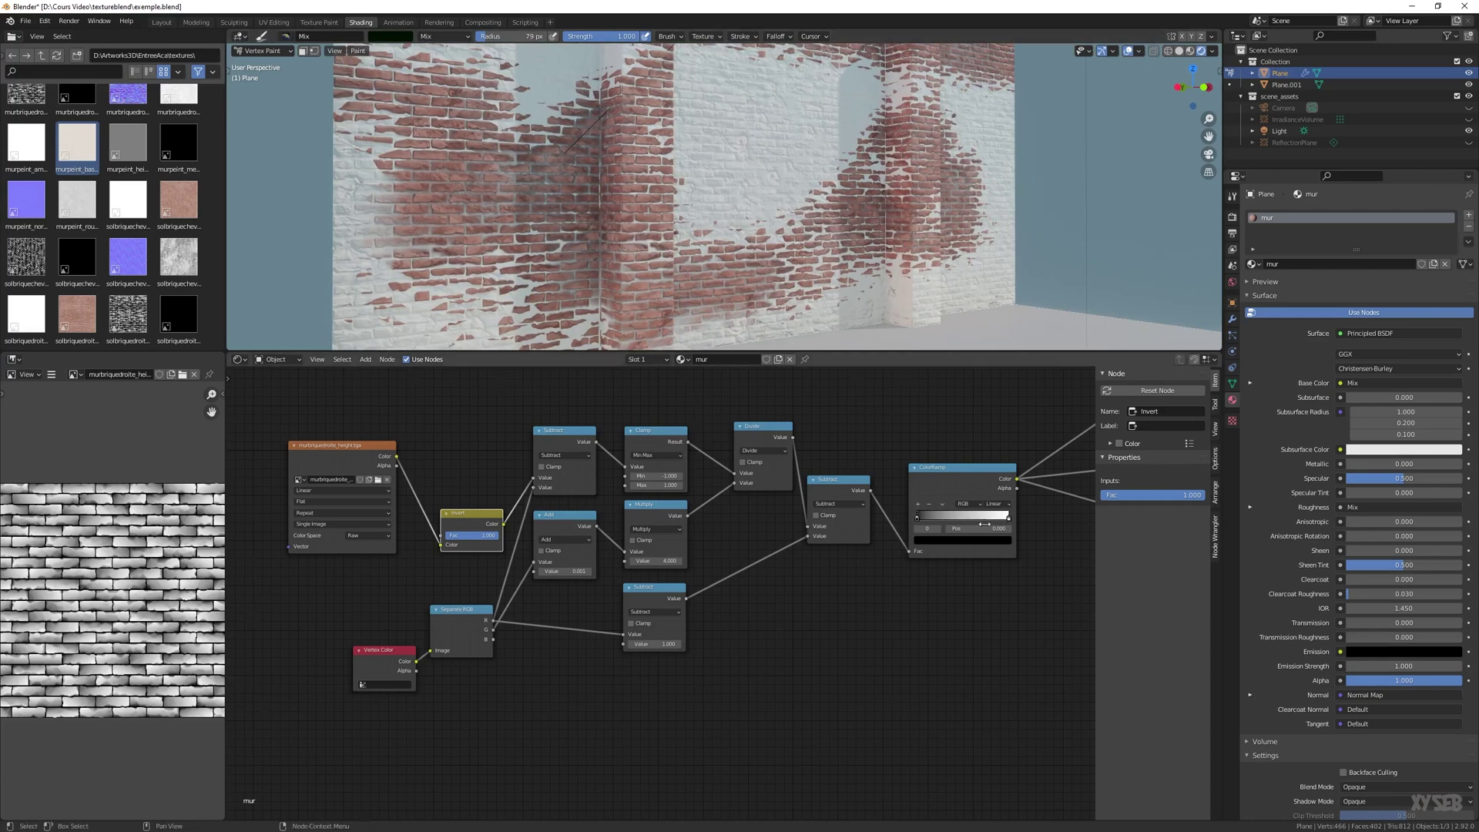
Reconnect the second brick base color texture to Color2 of the base color Mix node and delete the murpeint base color node
{"action": "middle_click_drag", "start_coordinate": [894, 454], "coordinate": [547, 490]}
{"action": "middle_click_drag", "start_coordinate": [912, 486], "coordinate": [608, 573]}
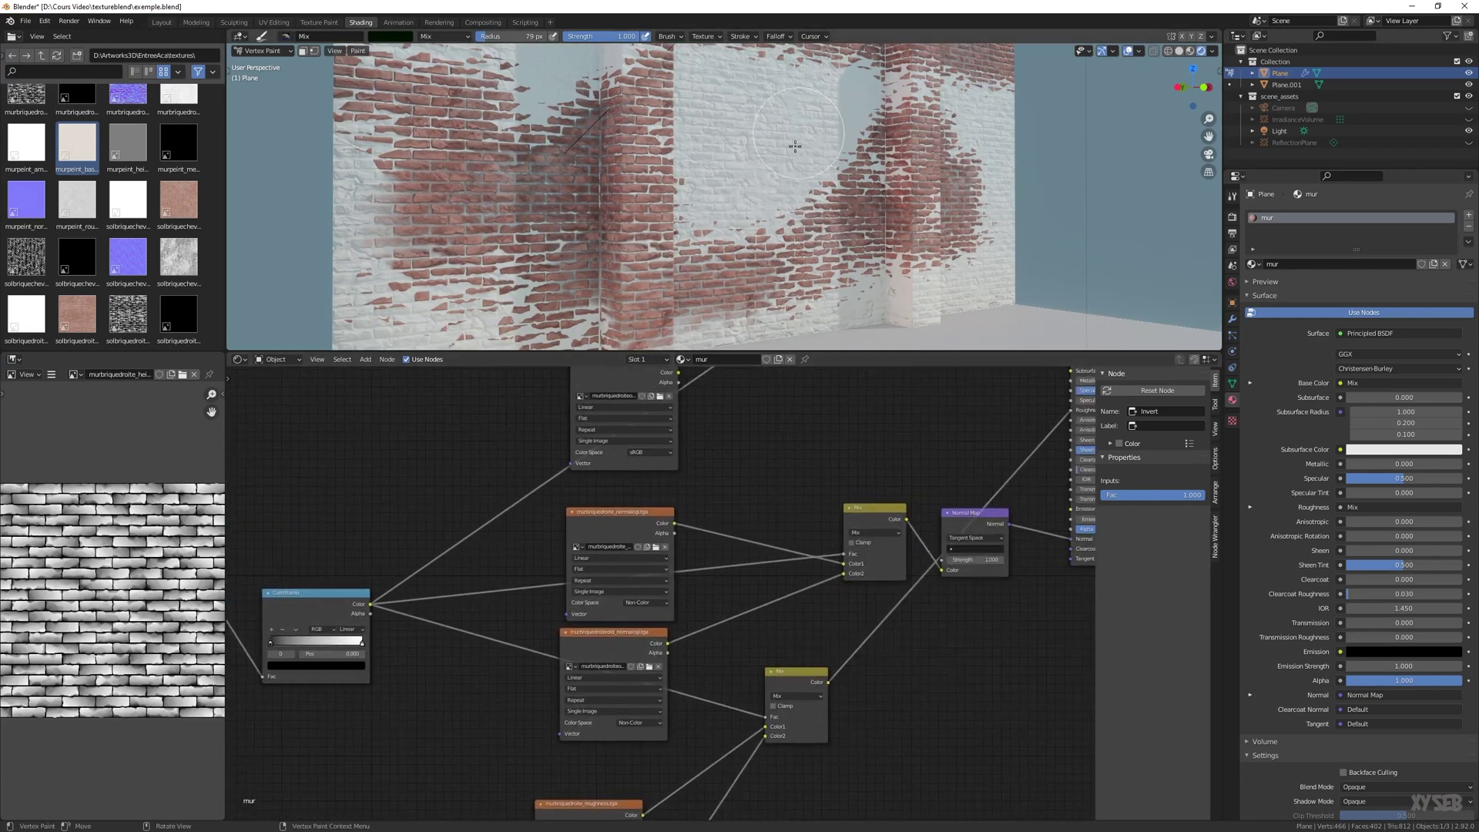
{"action": "middle_click_drag", "start_coordinate": [782, 429], "coordinate": [699, 602]}
{"action": "left_click_drag", "start_coordinate": [668, 626], "coordinate": [839, 543]}
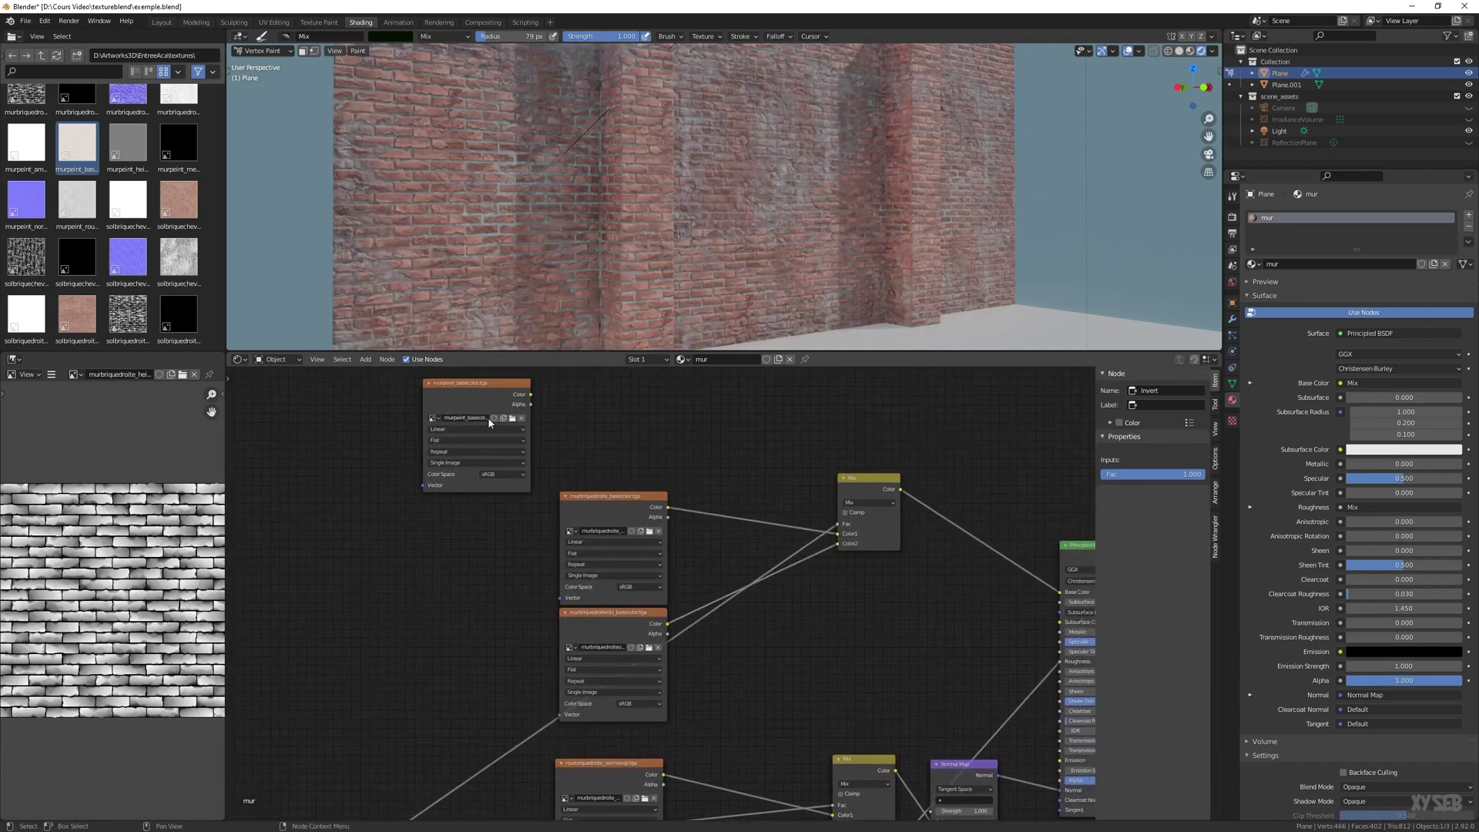
{"action": "left_click", "coordinate": [496, 412]}
{"action": "key", "text": "x"}
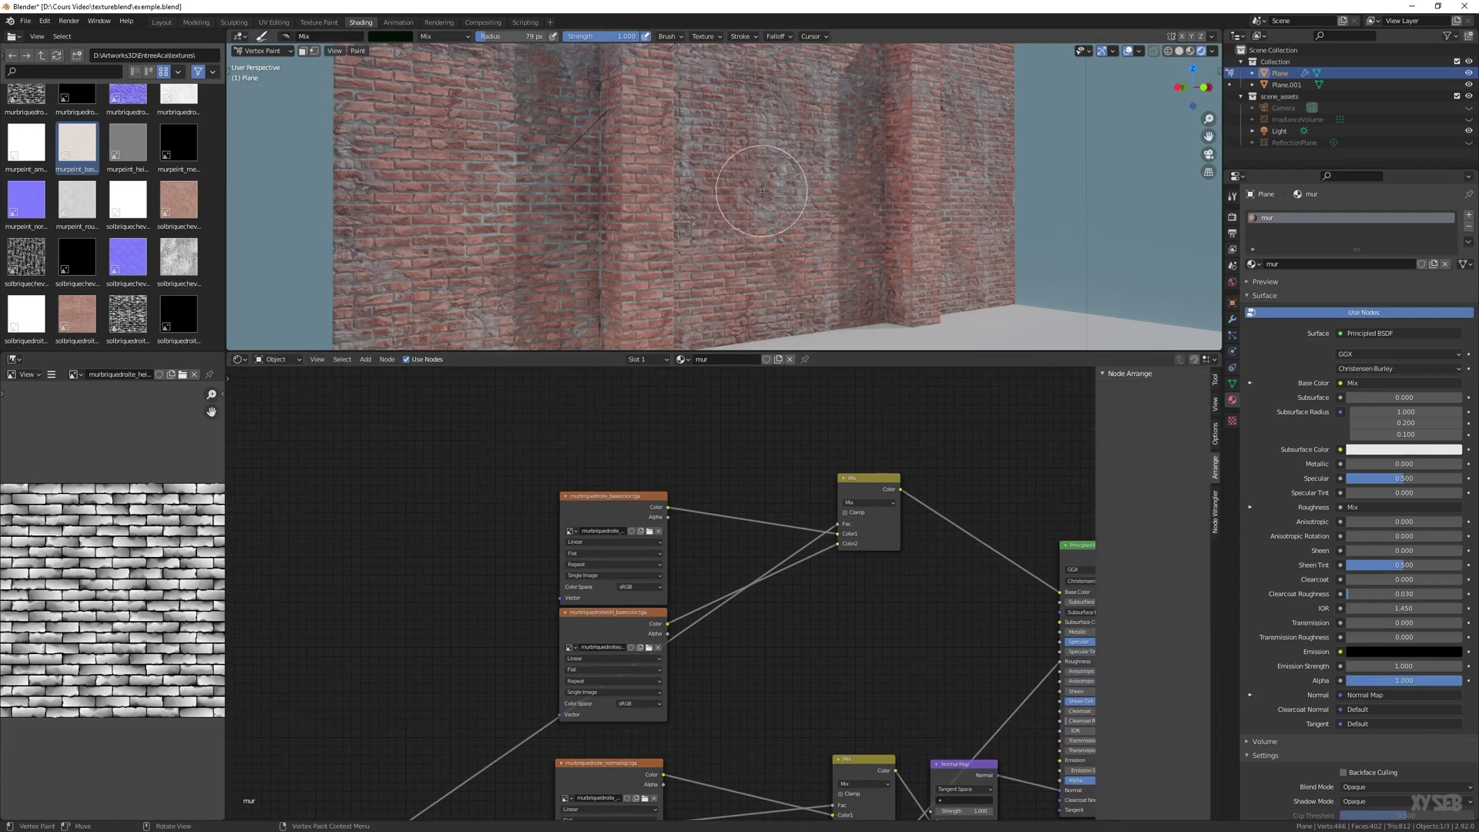
{"action": "middle_click_drag", "start_coordinate": [759, 182], "coordinate": [851, 247]}
{"action": "scroll", "coordinate": [836, 304], "scroll_direction": "up", "scroll_amount": 3}
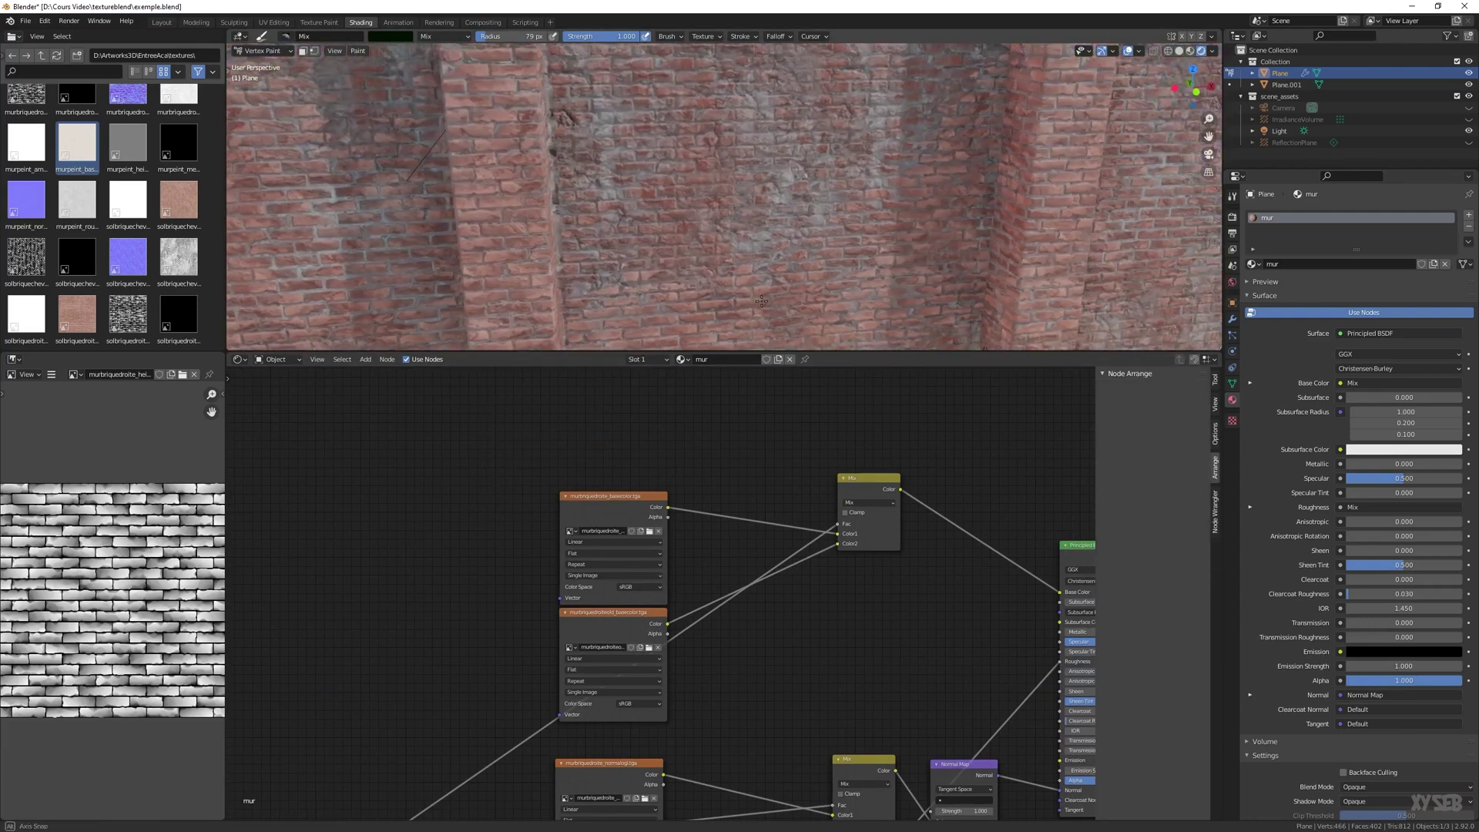
{"action": "middle_click_drag", "start_coordinate": [836, 304], "coordinate": [763, 245], "text": "shift"}
{"action": "scroll", "coordinate": [822, 260], "scroll_direction": "up", "scroll_amount": 1}
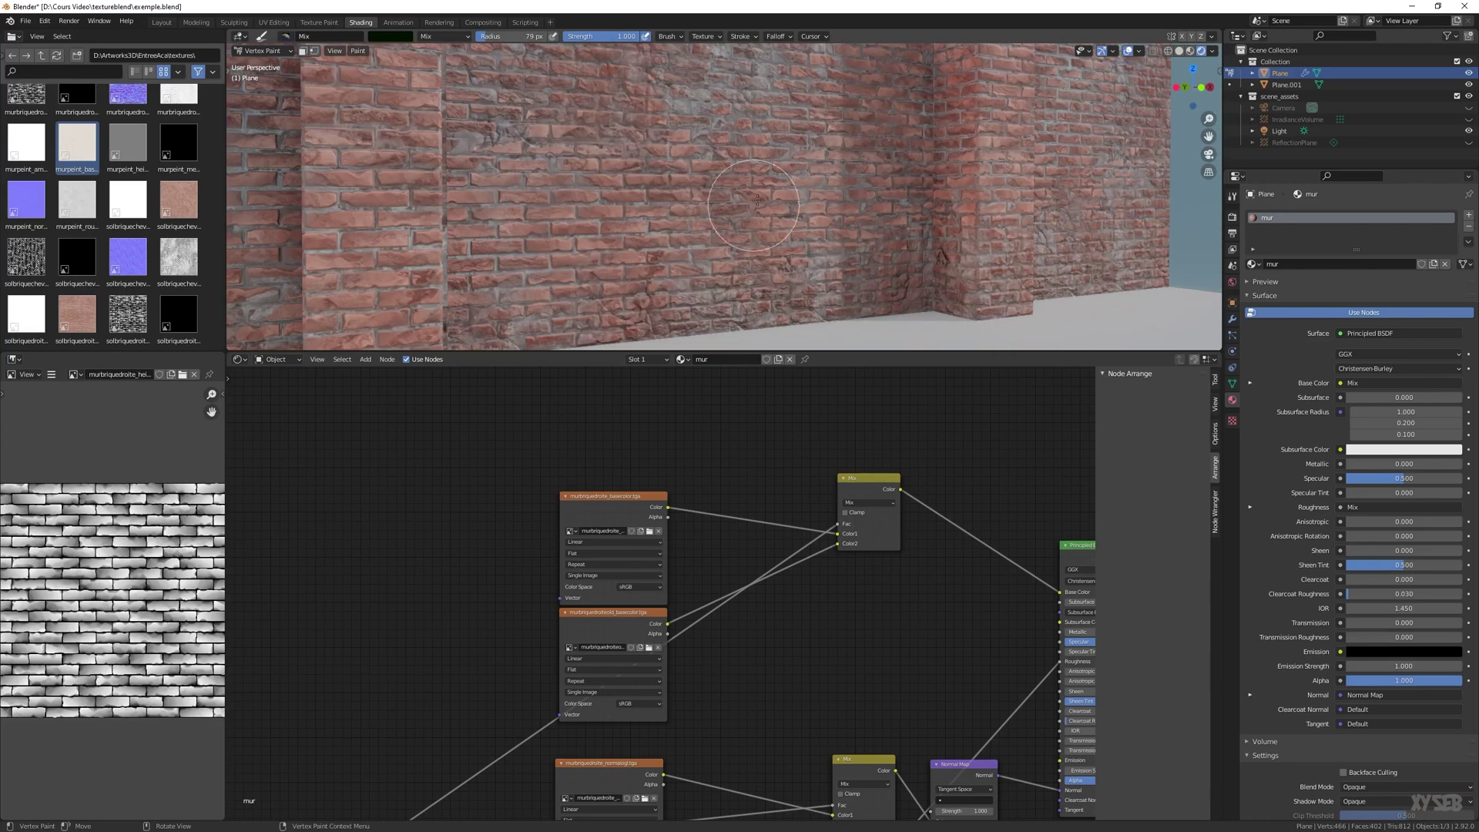
Change the vertex paint color to red
{"action": "scroll", "coordinate": [687, 187], "scroll_direction": "down", "scroll_amount": 3}
{"action": "mouse_move", "coordinate": [781, 155]}
{"action": "middle_mouse_down"}
{"action": "mouse_move", "coordinate": [793, 194]}
{"action": "mouse_move", "coordinate": [771, 181]}
{"action": "mouse_move", "coordinate": [670, 231]}
{"action": "middle_mouse_up"}
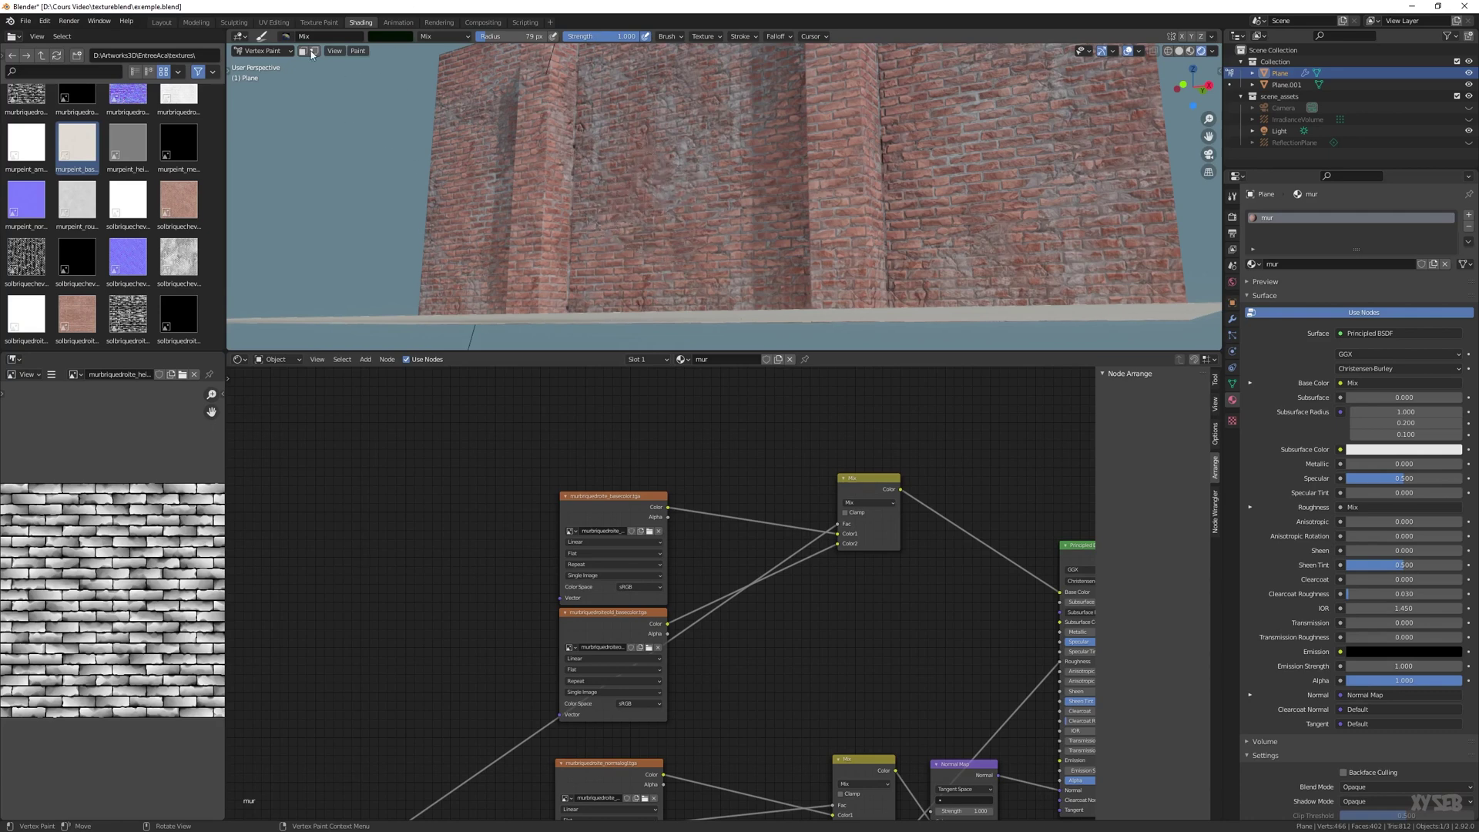
{"action": "left_click", "coordinate": [390, 38]}
{"action": "left_click_drag", "start_coordinate": [386, 162], "coordinate": [462, 163]}
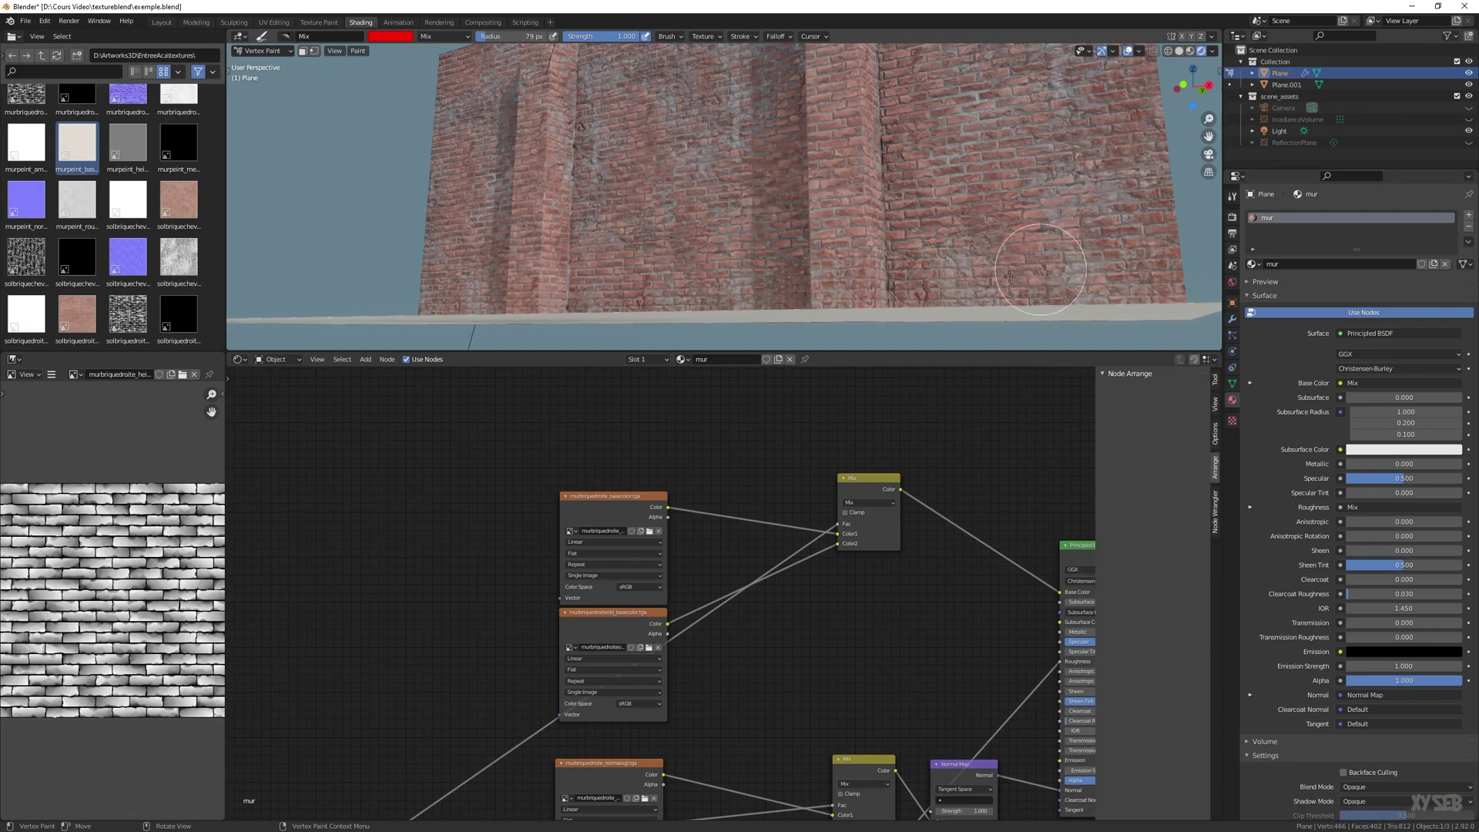
{"action": "scroll", "coordinate": [994, 208], "scroll_direction": "down", "scroll_amount": 3}
{"action": "mouse_move", "coordinate": [968, 192]}
{"action": "middle_mouse_down"}
{"action": "mouse_move", "coordinate": [991, 242]}
{"action": "mouse_move", "coordinate": [941, 148]}
{"action": "middle_mouse_up"}
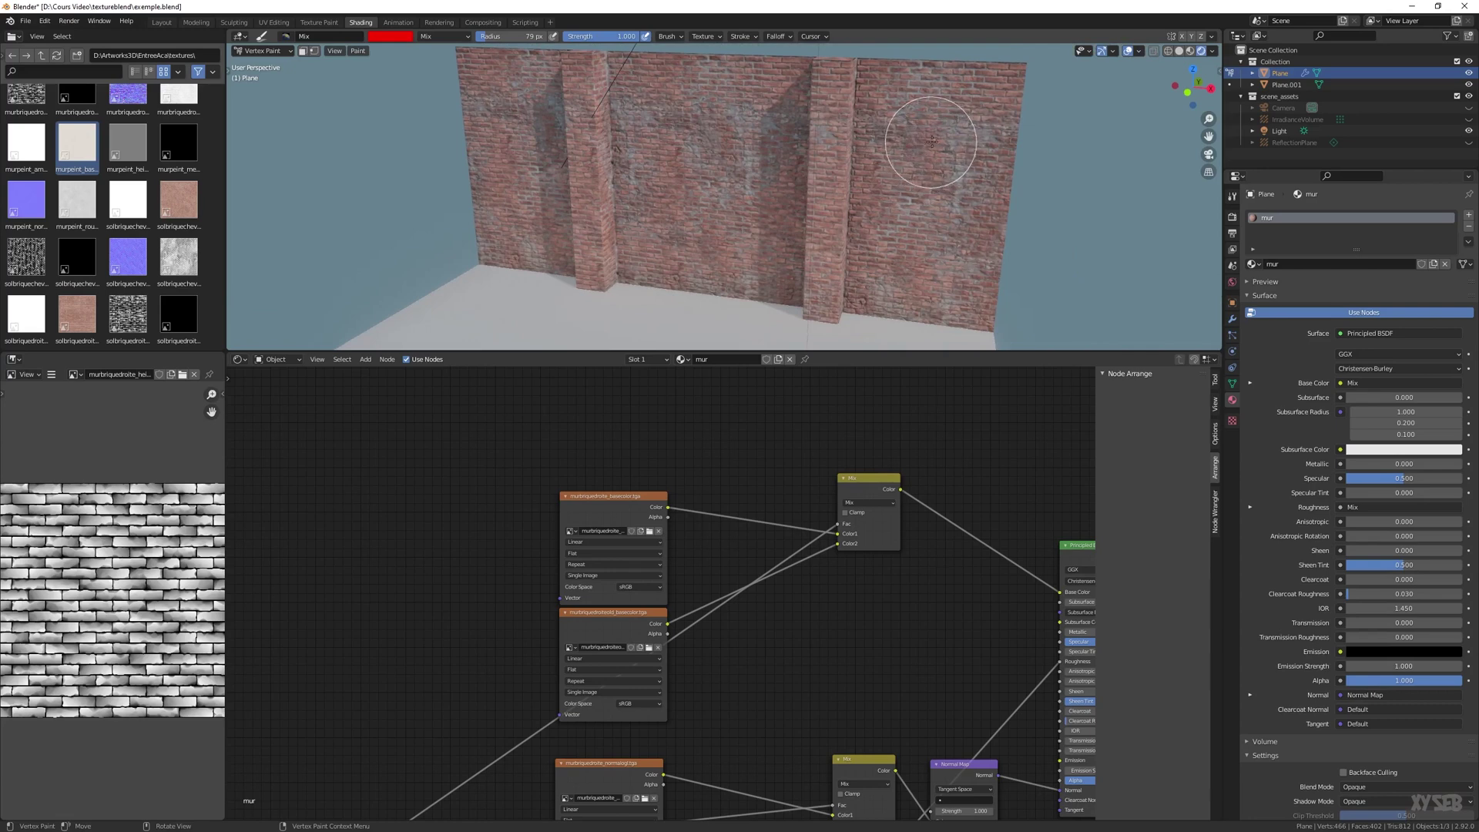
{"action": "middle_click_drag", "start_coordinate": [748, 243], "coordinate": [676, 274]}
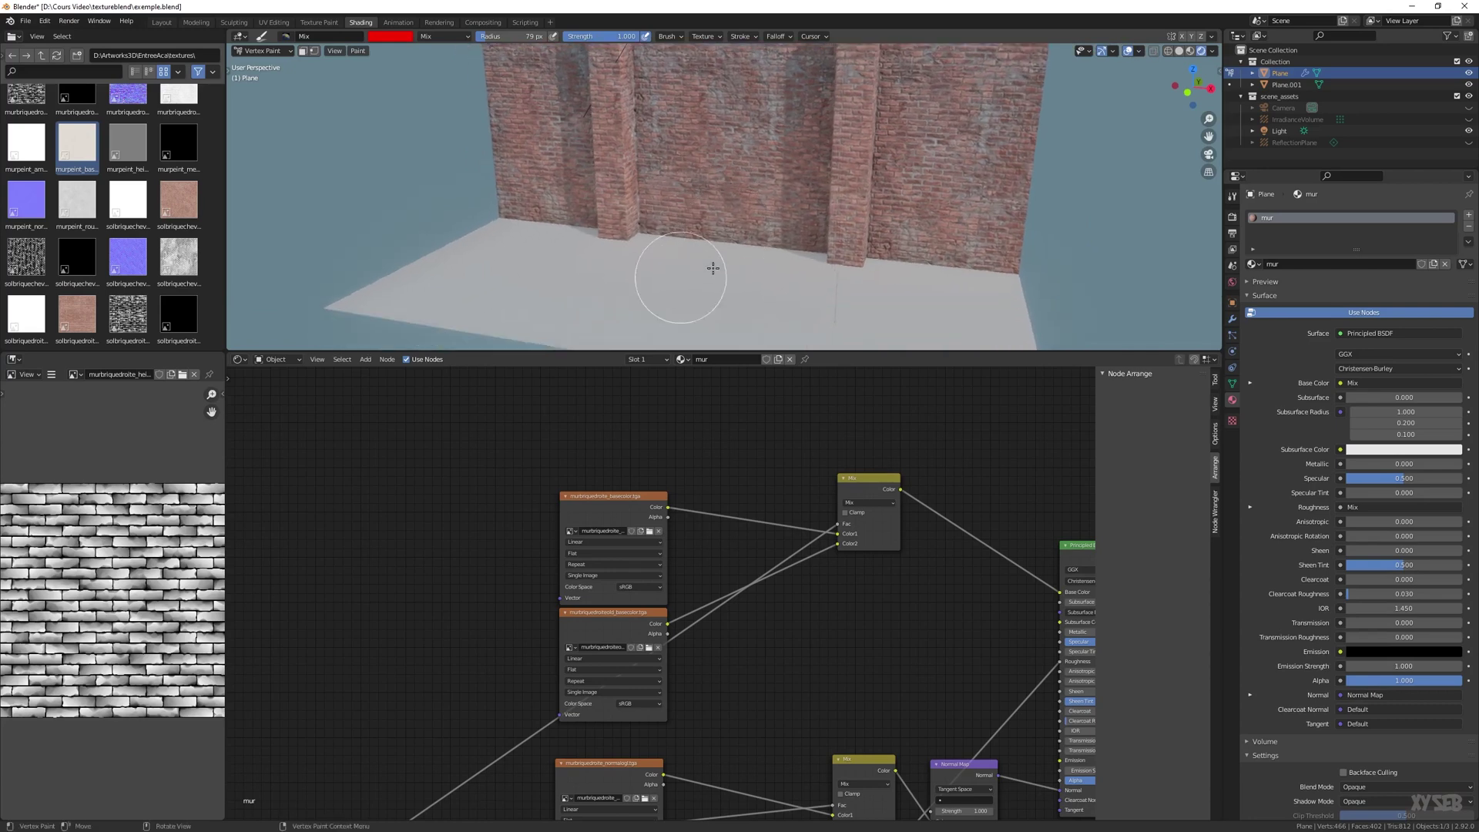
Reposition the height texture and Invert nodes close together at the start of the mask node chain
{"action": "scroll", "coordinate": [413, 530], "scroll_direction": "down", "scroll_amount": 3}
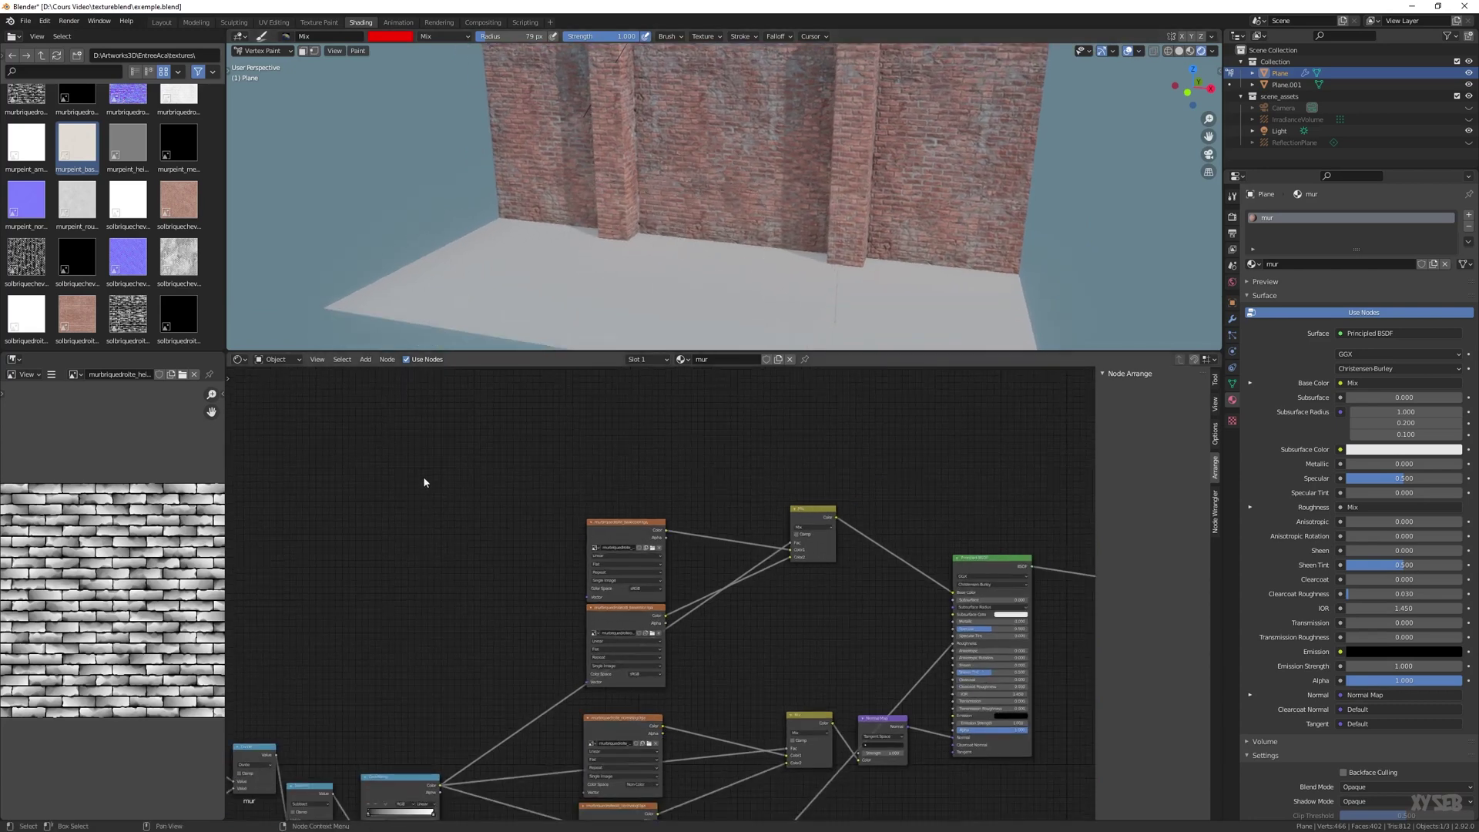
{"action": "middle_click_drag", "start_coordinate": [357, 562], "coordinate": [631, 451]}
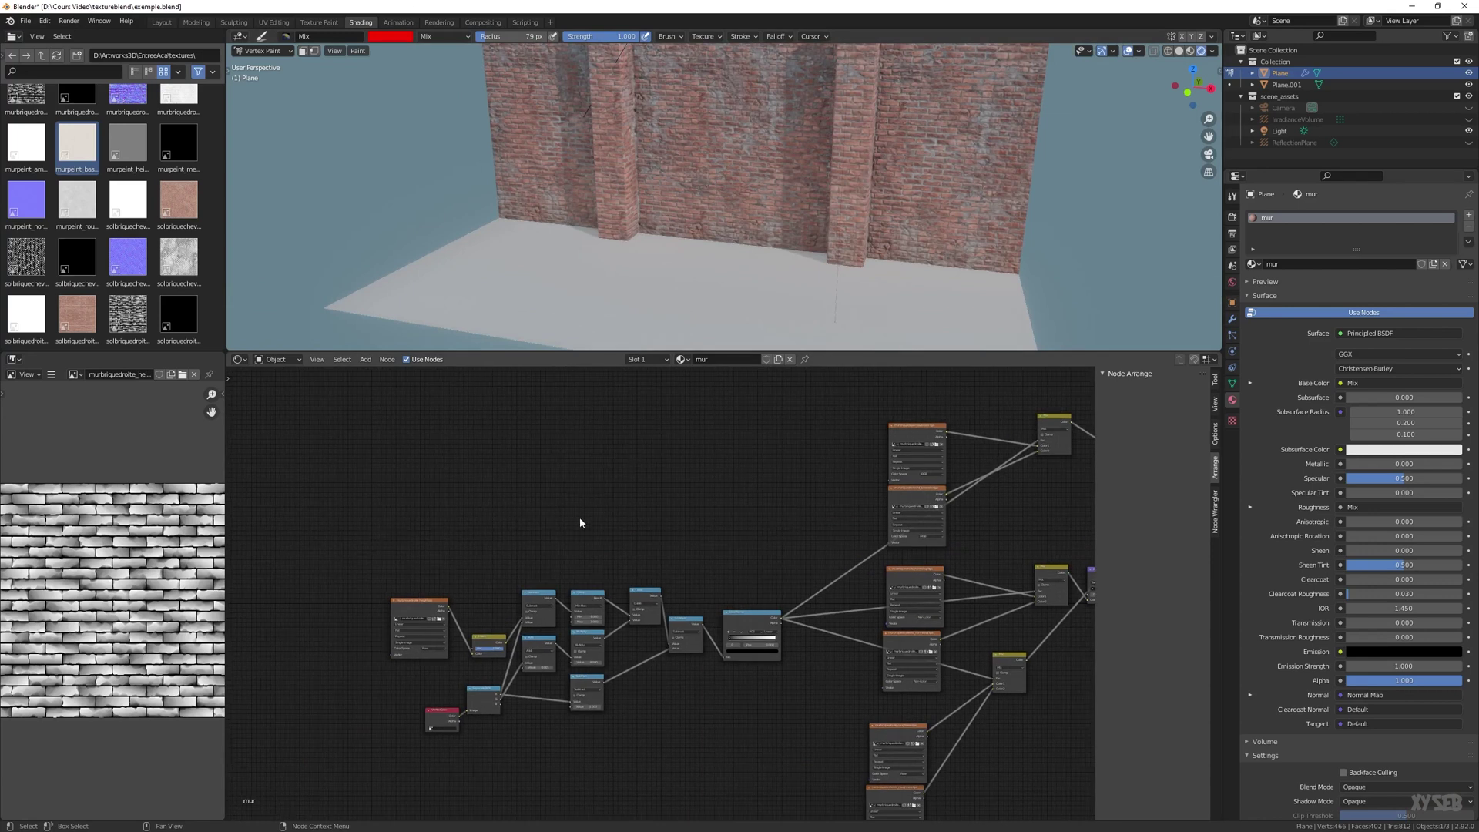
{"action": "left_click_drag", "start_coordinate": [403, 609], "coordinate": [342, 644]}
{"action": "left_click_drag", "start_coordinate": [383, 515], "coordinate": [794, 810]}
{"action": "key", "text": "KP_Decimal"}
{"action": "scroll", "coordinate": [667, 583], "scroll_direction": "up", "scroll_amount": 4}
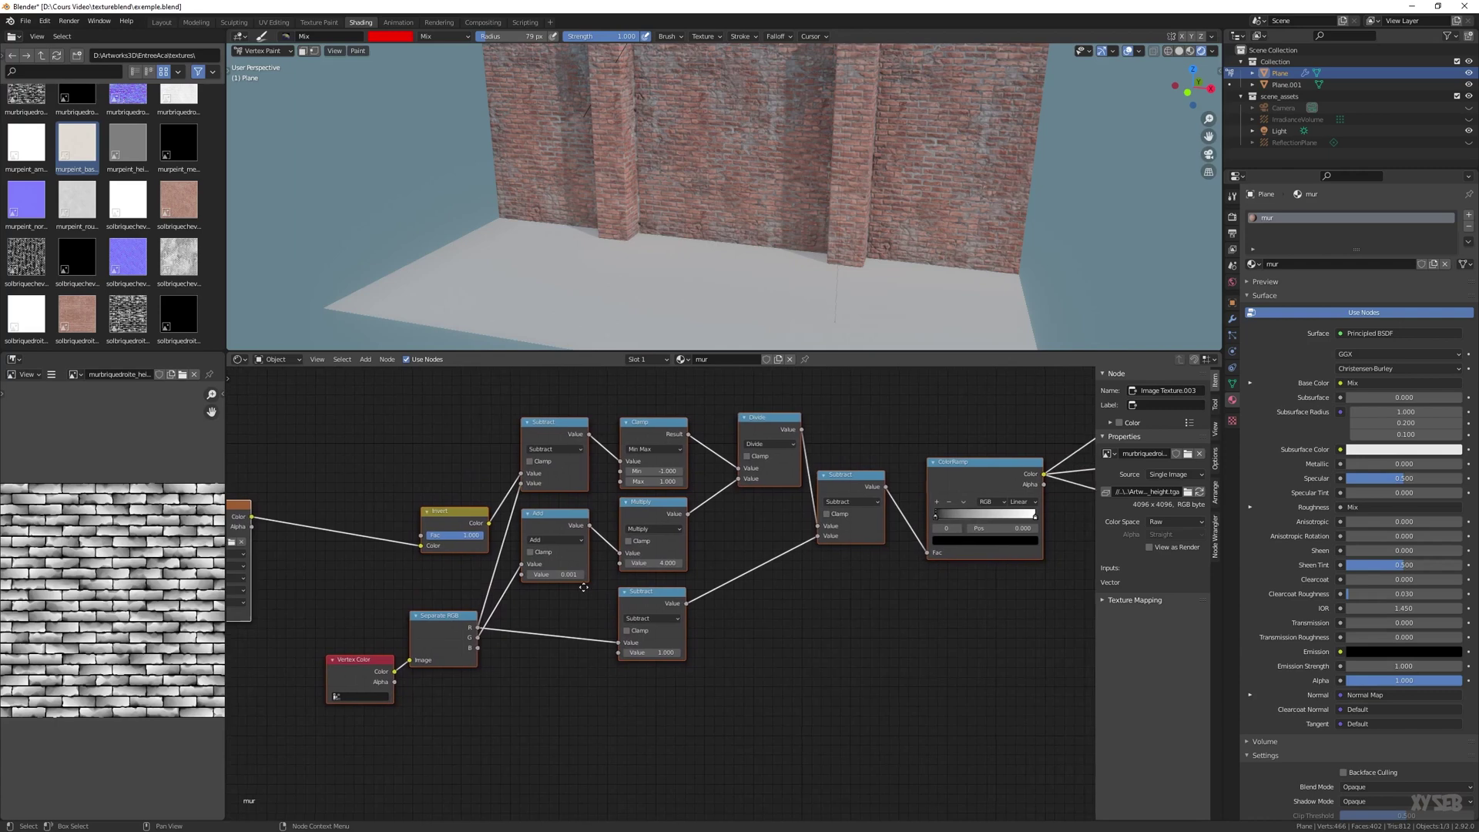
{"action": "scroll", "coordinate": [580, 589], "scroll_direction": "down", "scroll_amount": 1}
{"action": "left_click_drag", "start_coordinate": [244, 521], "coordinate": [351, 513]}
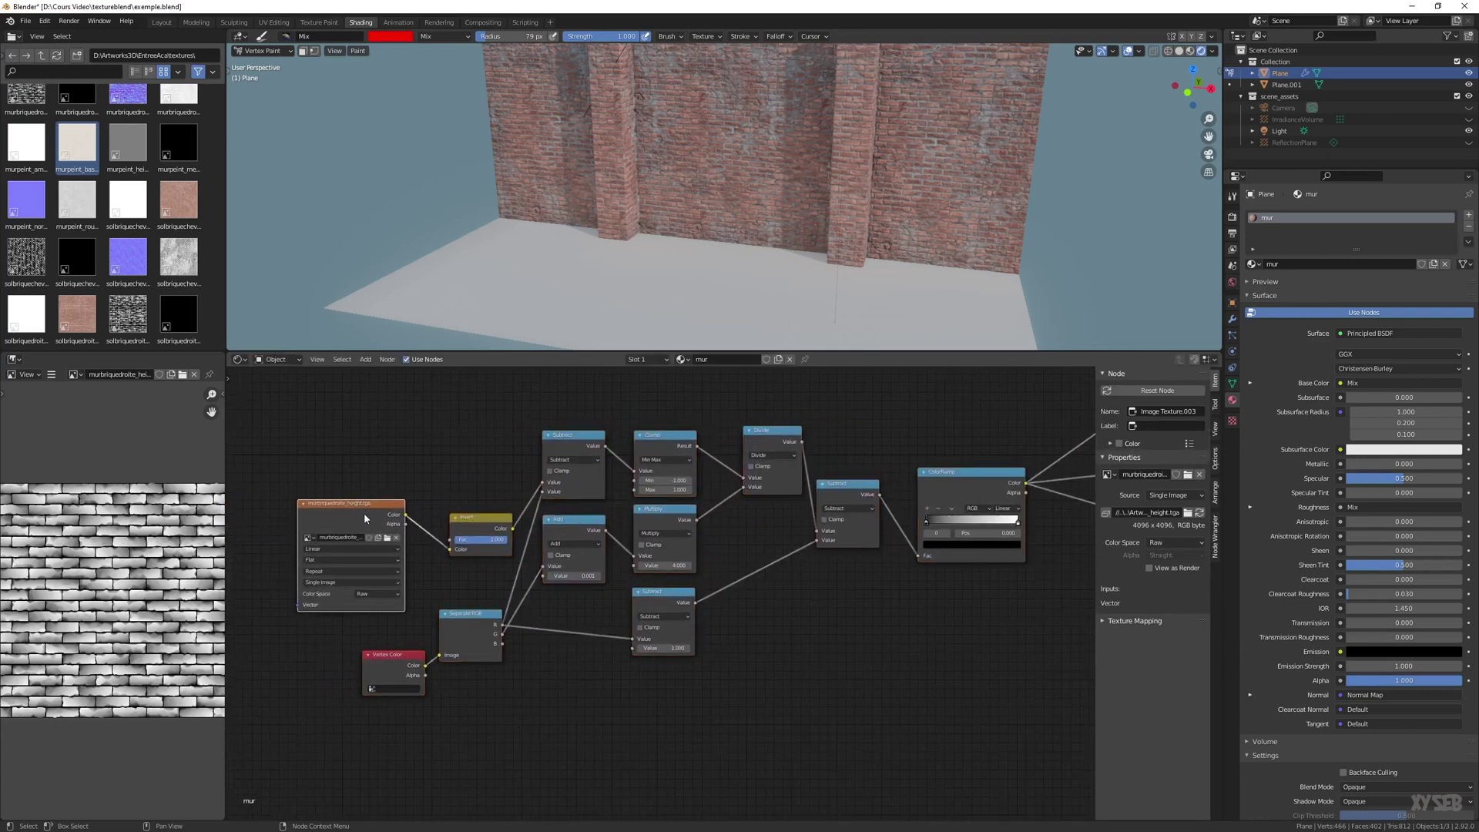
{"action": "left_click_drag", "start_coordinate": [477, 552], "coordinate": [450, 521]}
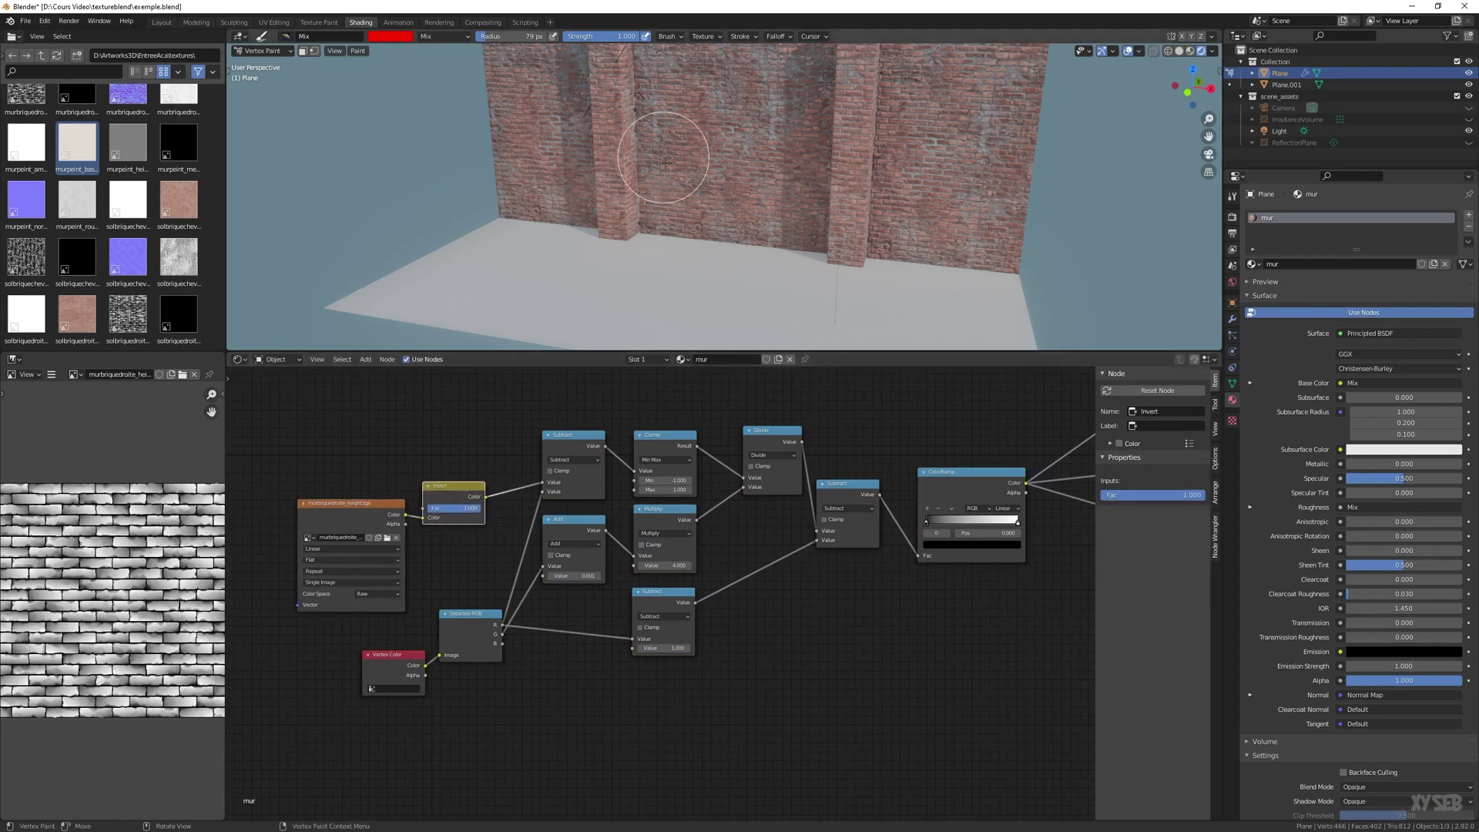
Tidy the mask chain by repositioning the Add, Clamp, Divide and ColorRamp nodes
{"action": "middle_click_drag", "start_coordinate": [508, 530], "coordinate": [474, 566]}
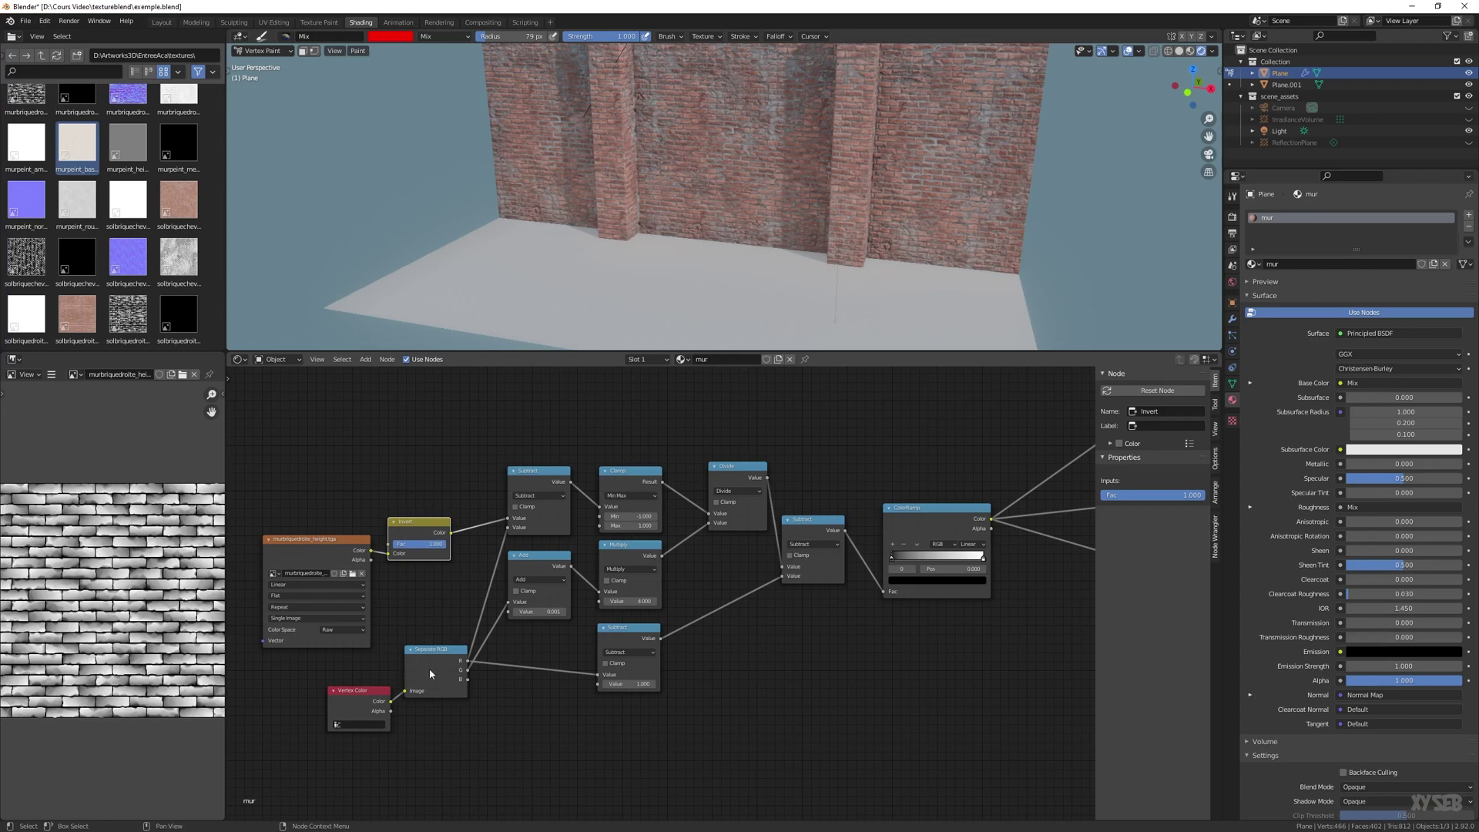
{"action": "left_click", "coordinate": [541, 572]}
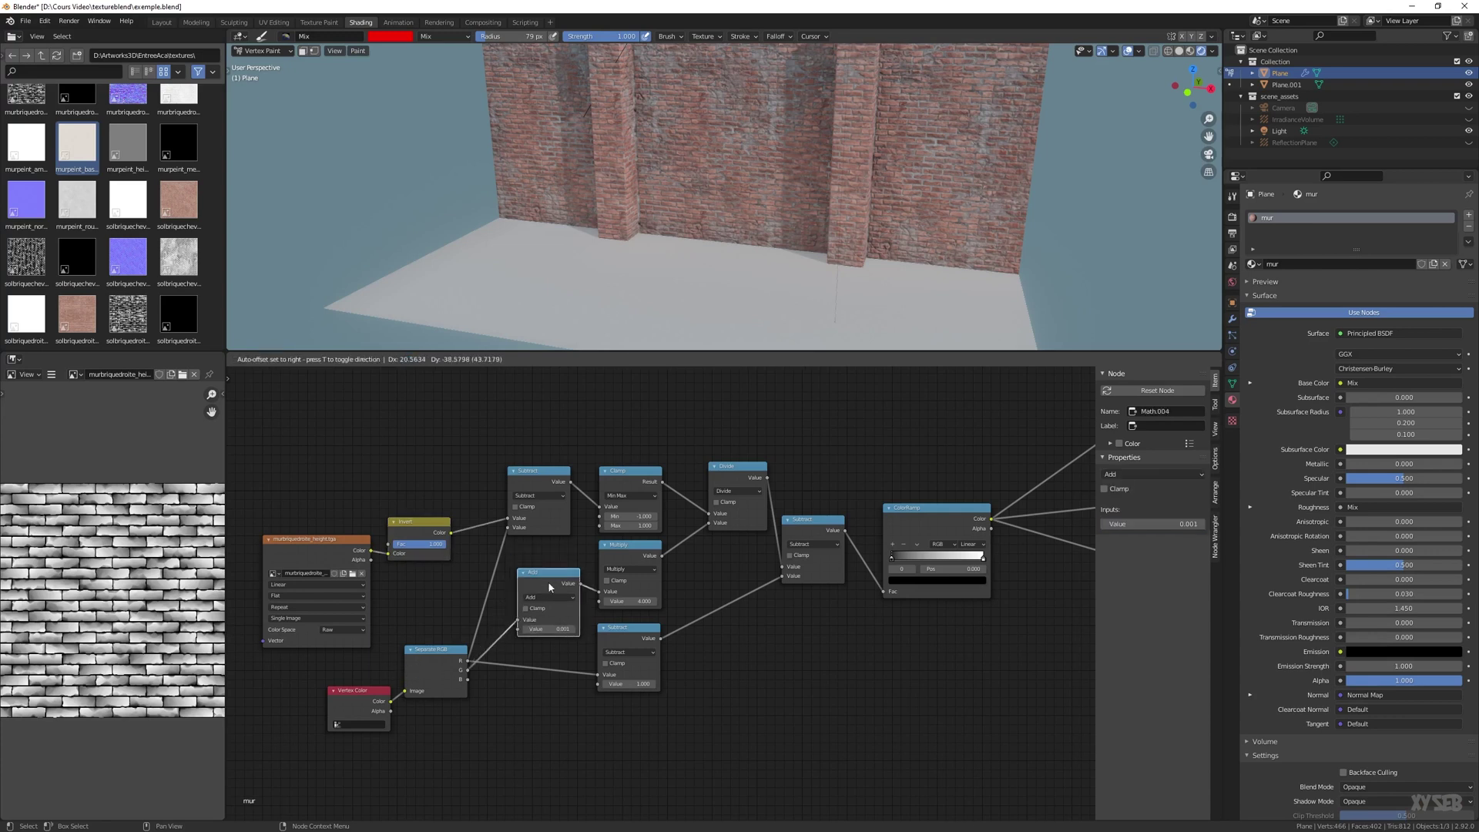
{"action": "middle_click_drag", "start_coordinate": [660, 558], "coordinate": [552, 580]}
{"action": "left_click_drag", "start_coordinate": [523, 509], "coordinate": [519, 495]}
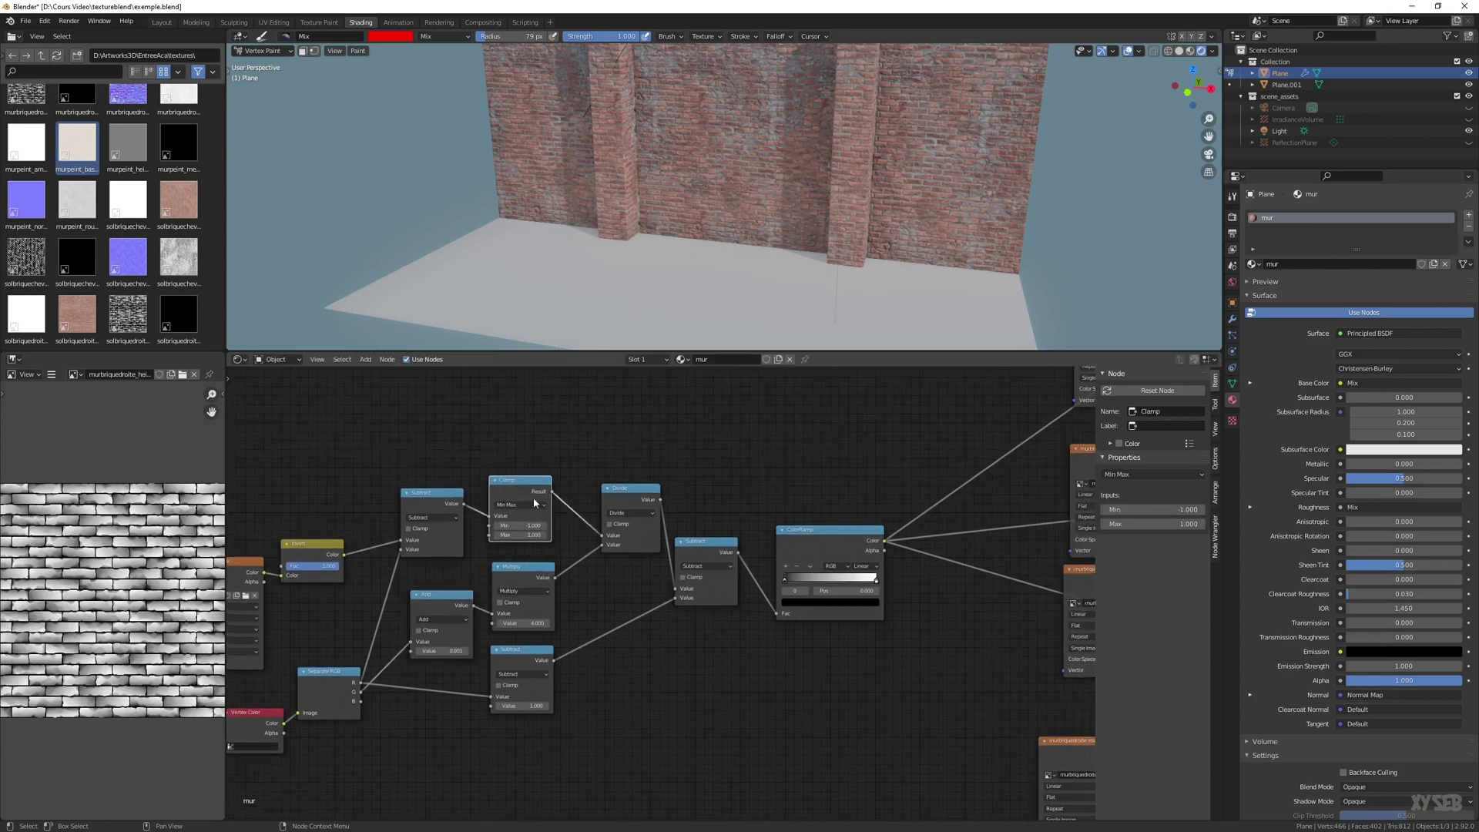
{"action": "left_click_drag", "start_coordinate": [643, 499], "coordinate": [630, 492]}
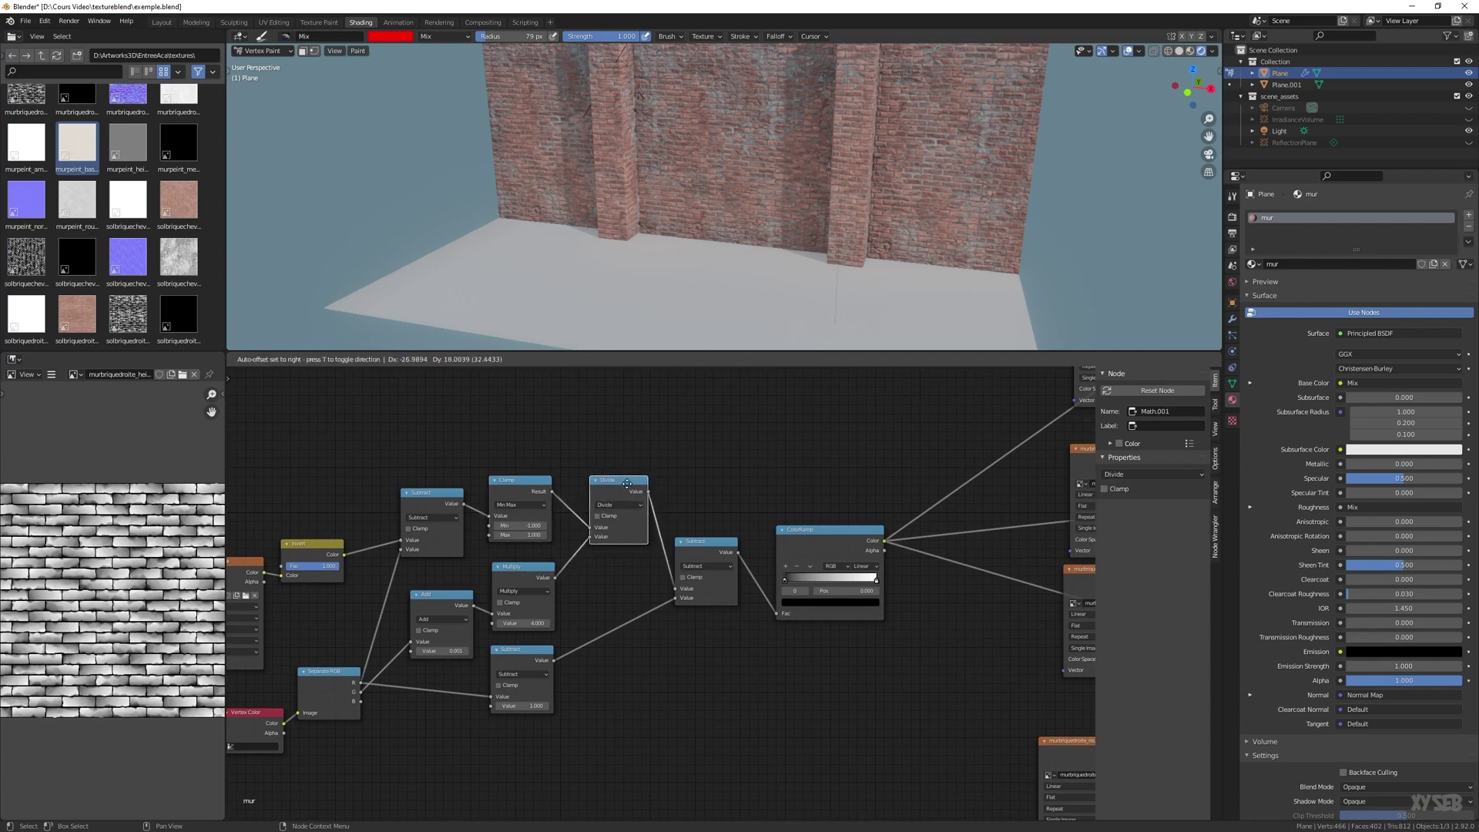
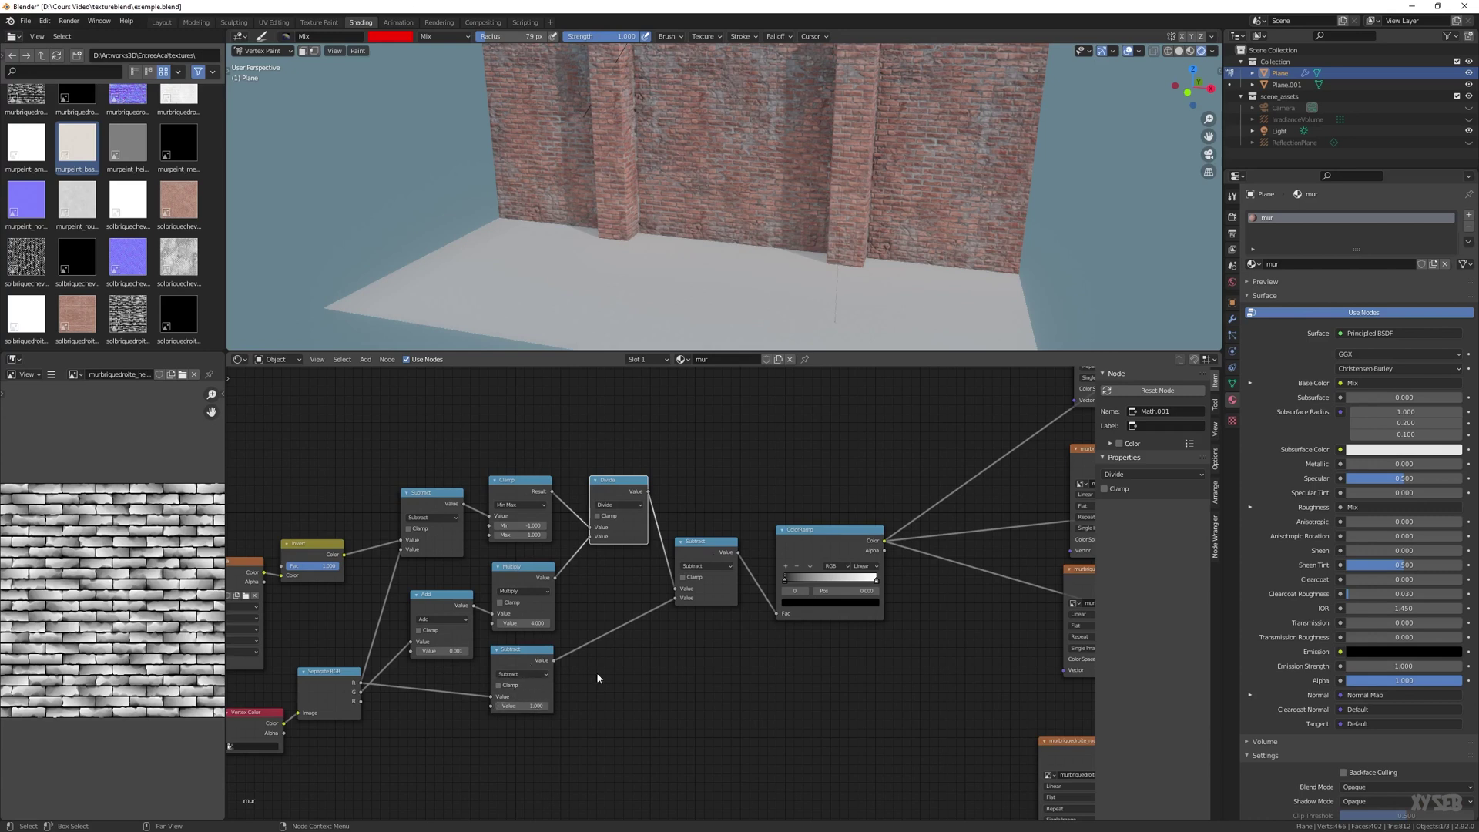
{"action": "middle_click_drag", "start_coordinate": [824, 552], "coordinate": [652, 567]}
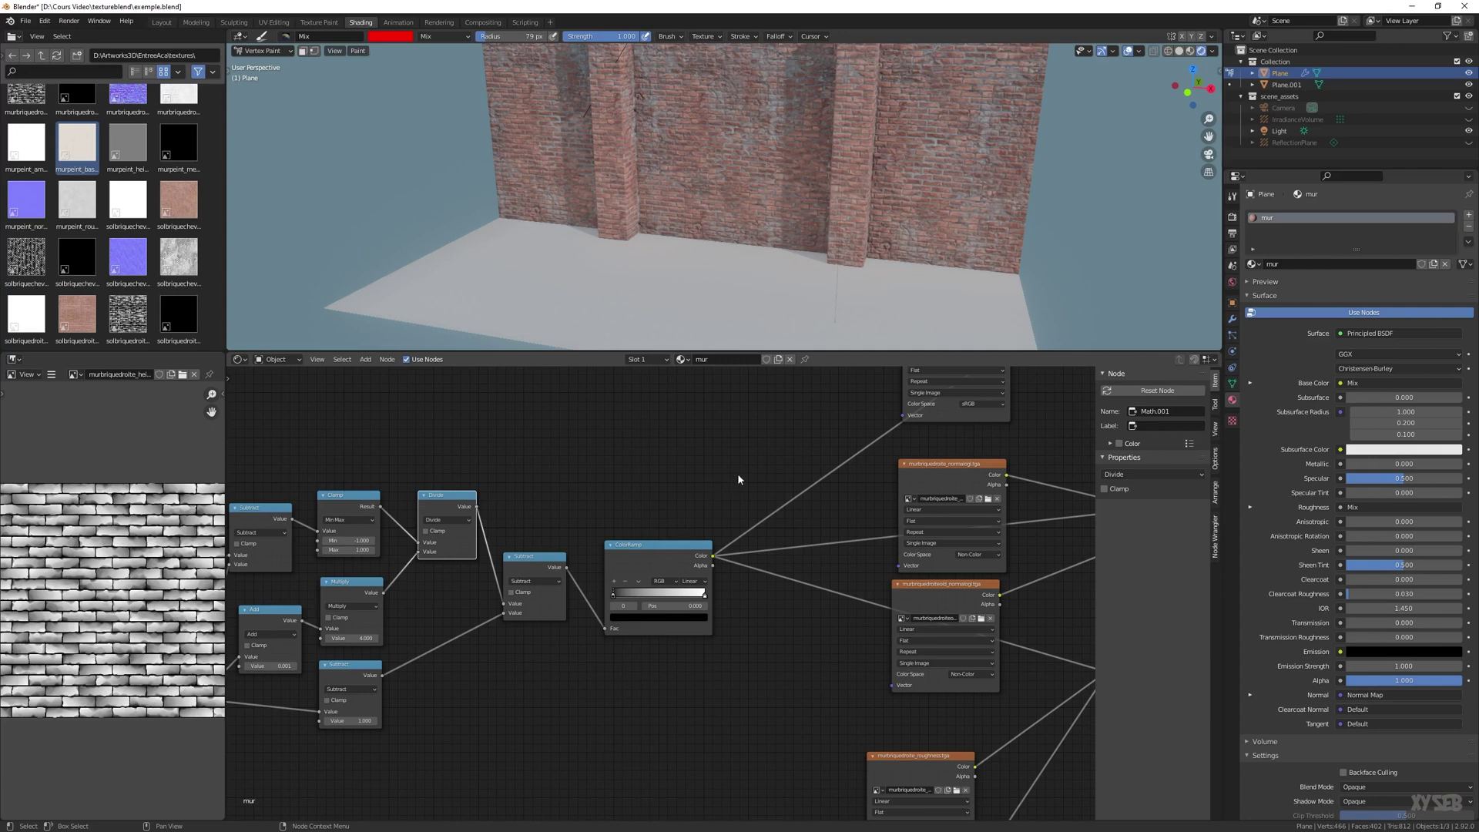
{"action": "middle_click_drag", "start_coordinate": [738, 476], "coordinate": [502, 506]}
{"action": "left_click_drag", "start_coordinate": [418, 588], "coordinate": [400, 564]}
Copy the whole mask node chain from height texture to ColorRamp, and select the floor plane in Object Mode
{"action": "middle_click_drag", "start_coordinate": [403, 503], "coordinate": [827, 468]}
{"action": "scroll", "coordinate": [724, 505], "scroll_direction": "down", "scroll_amount": 4}
{"action": "mouse_move", "coordinate": [318, 478]}
{"action": "left_mouse_down"}
{"action": "mouse_move", "coordinate": [348, 524]}
{"action": "mouse_move", "coordinate": [794, 738]}
{"action": "left_mouse_up"}
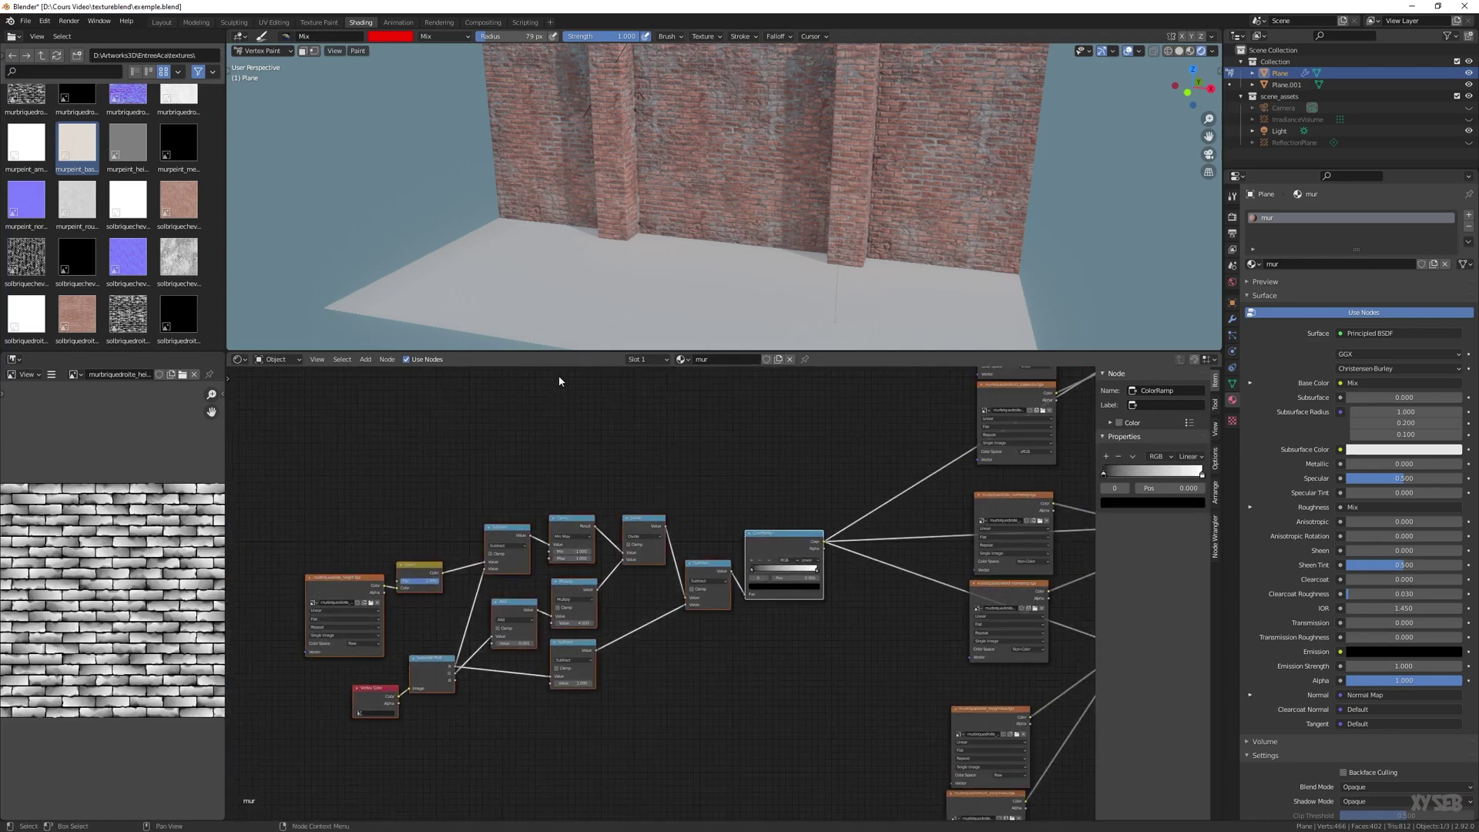
{"action": "left_click", "coordinate": [263, 51]}
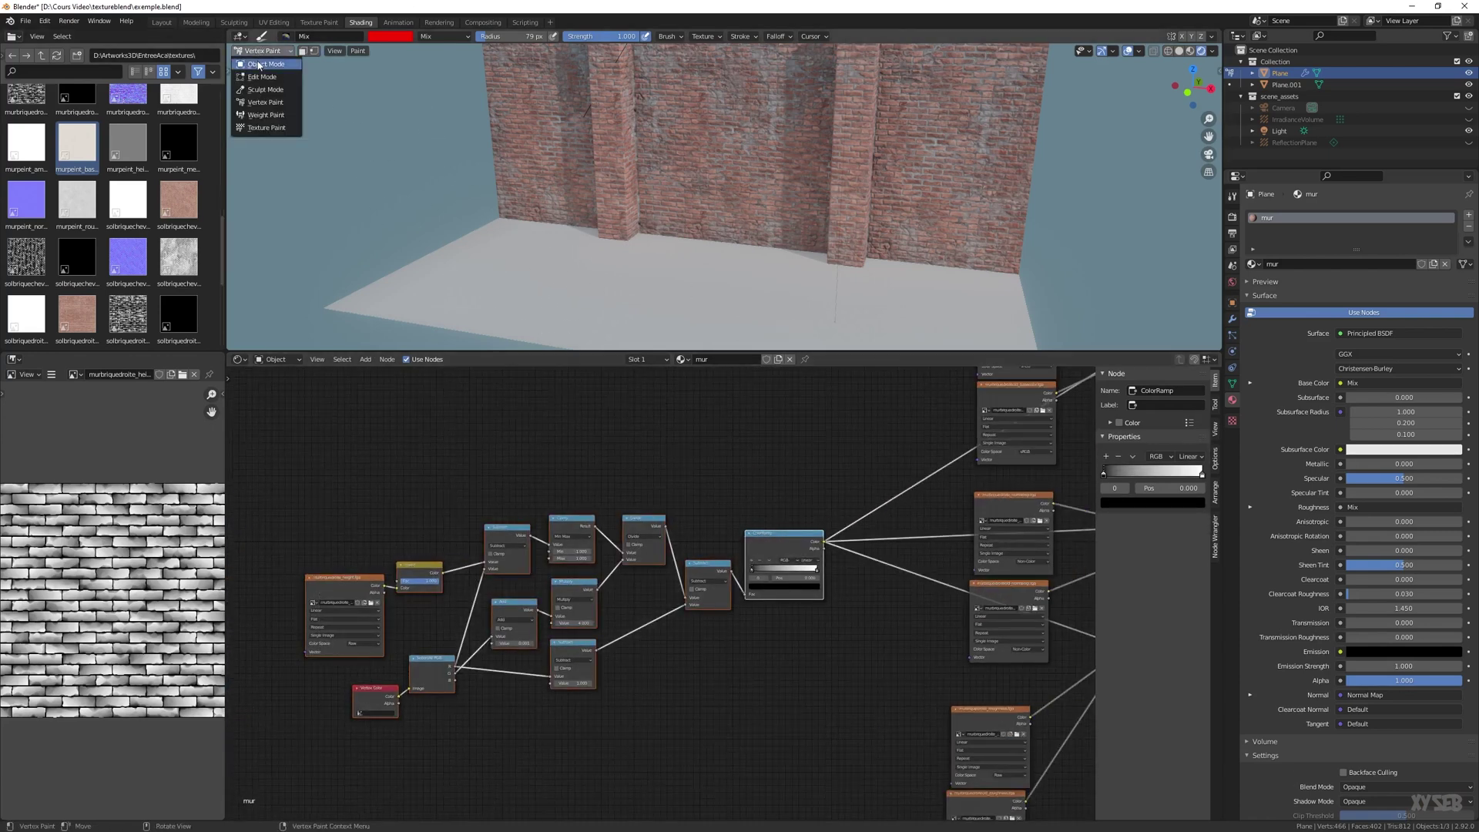
{"action": "left_click", "coordinate": [260, 65]}
{"action": "left_click", "coordinate": [517, 342]}
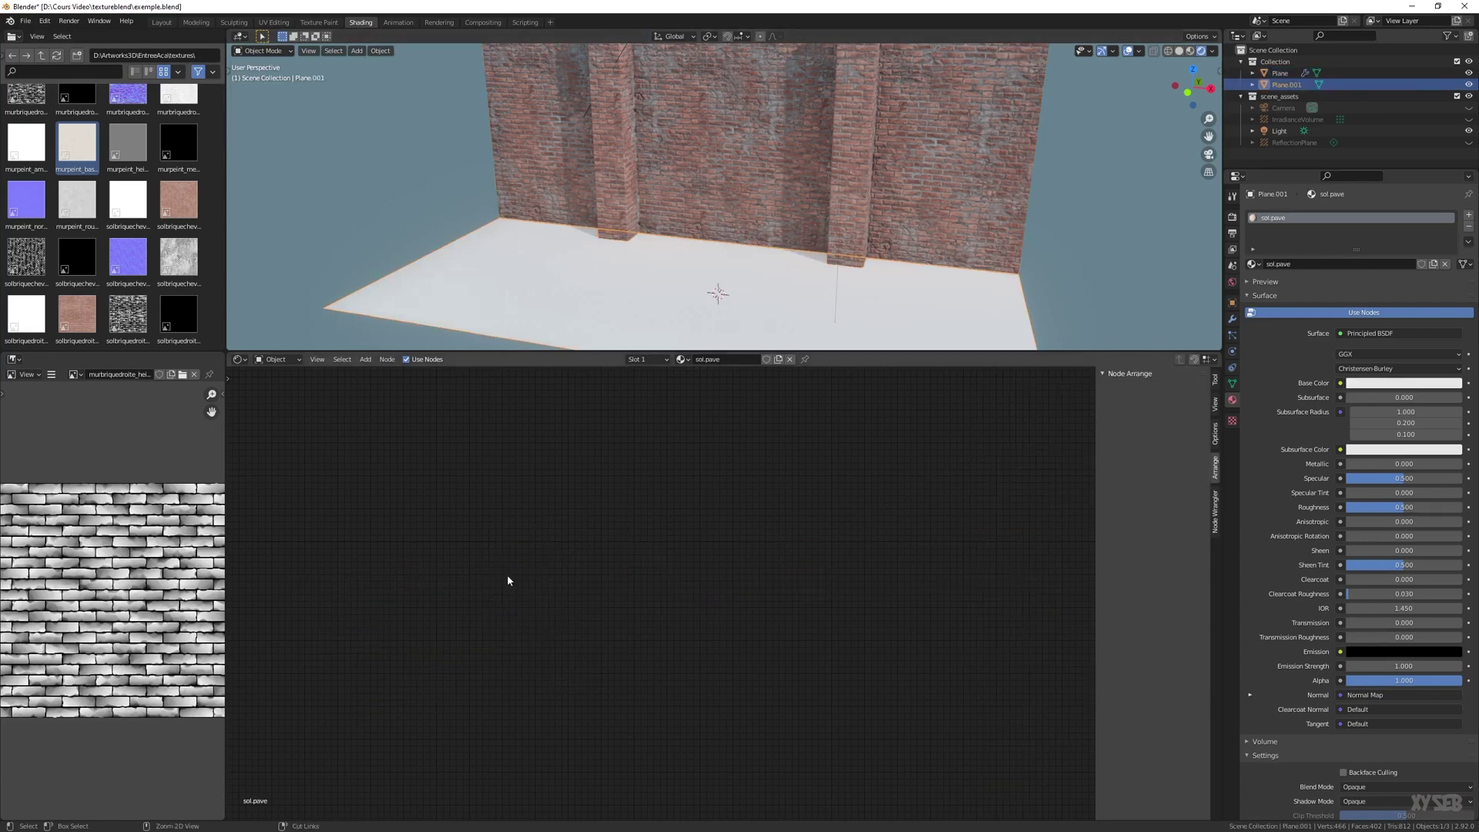
Paste the mask node chain into the sol pave material and place it before the Principled BSDF
{"action": "scroll", "coordinate": [794, 605], "scroll_direction": "down", "scroll_amount": 4}
{"action": "middle_click_drag", "start_coordinate": [796, 605], "coordinate": [580, 572]}
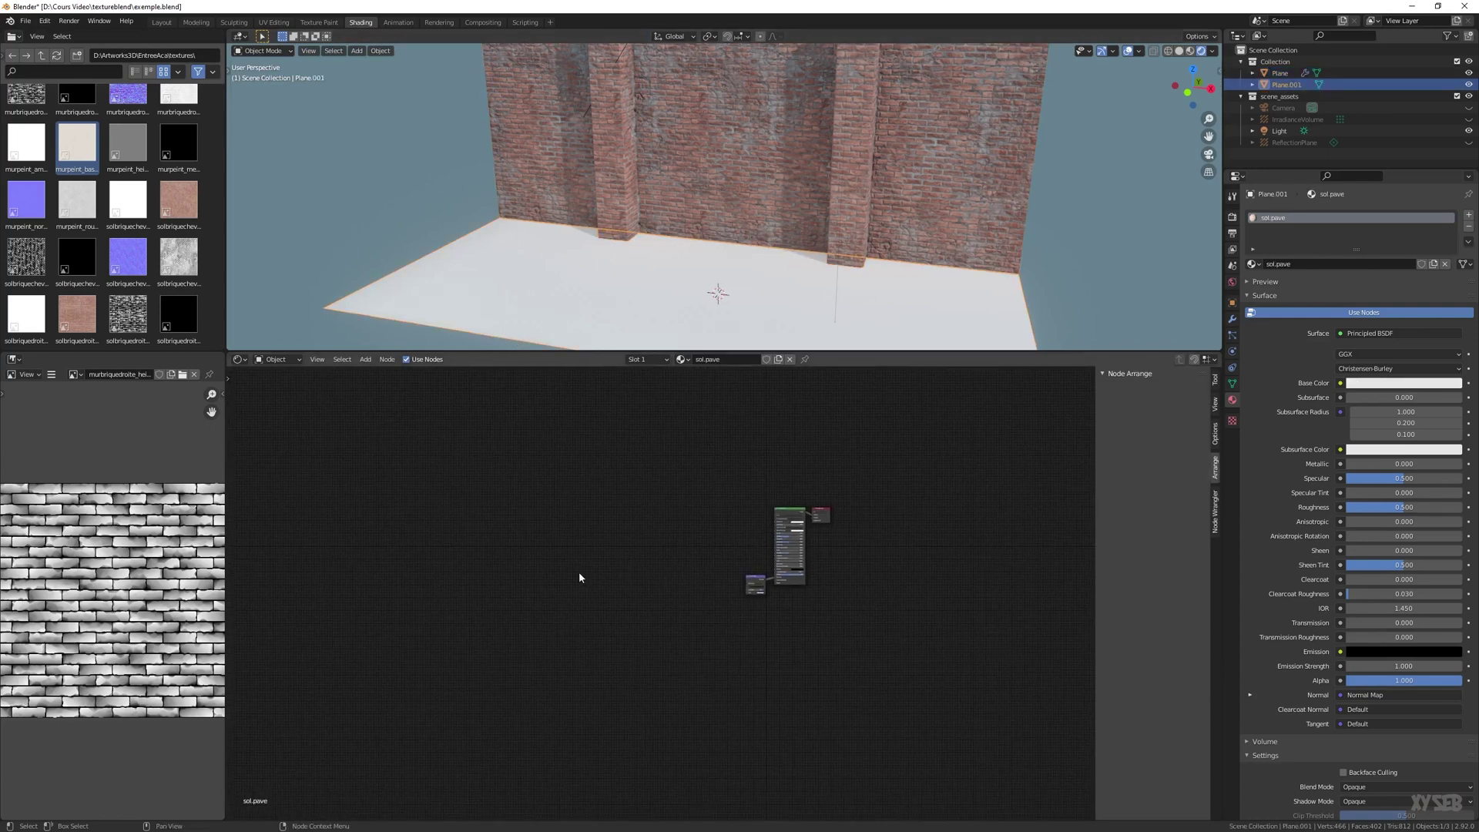
{"action": "scroll", "coordinate": [569, 539], "scroll_direction": "up", "scroll_amount": 6}
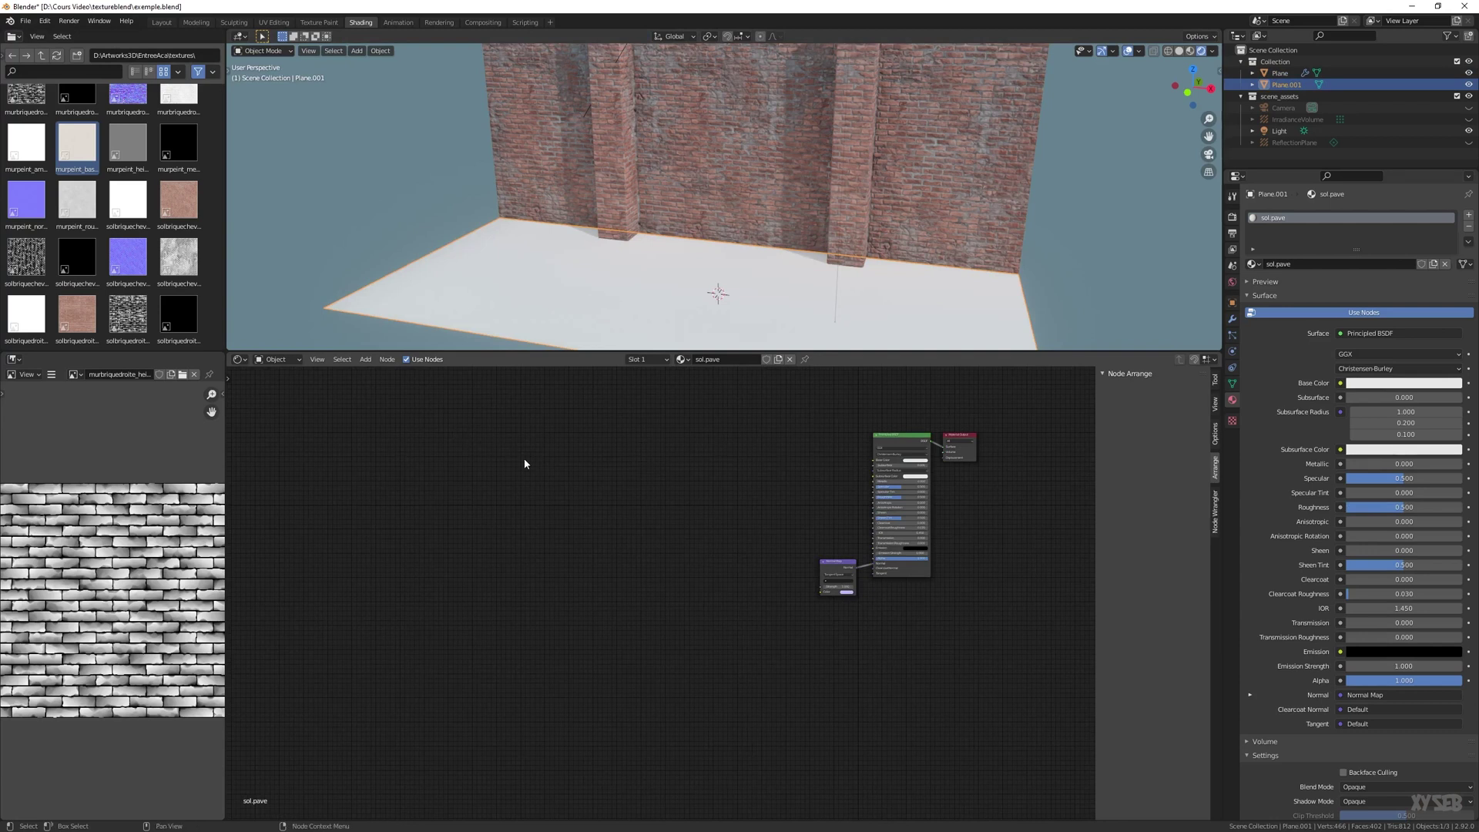
{"action": "key", "text": "ctrl+v"}
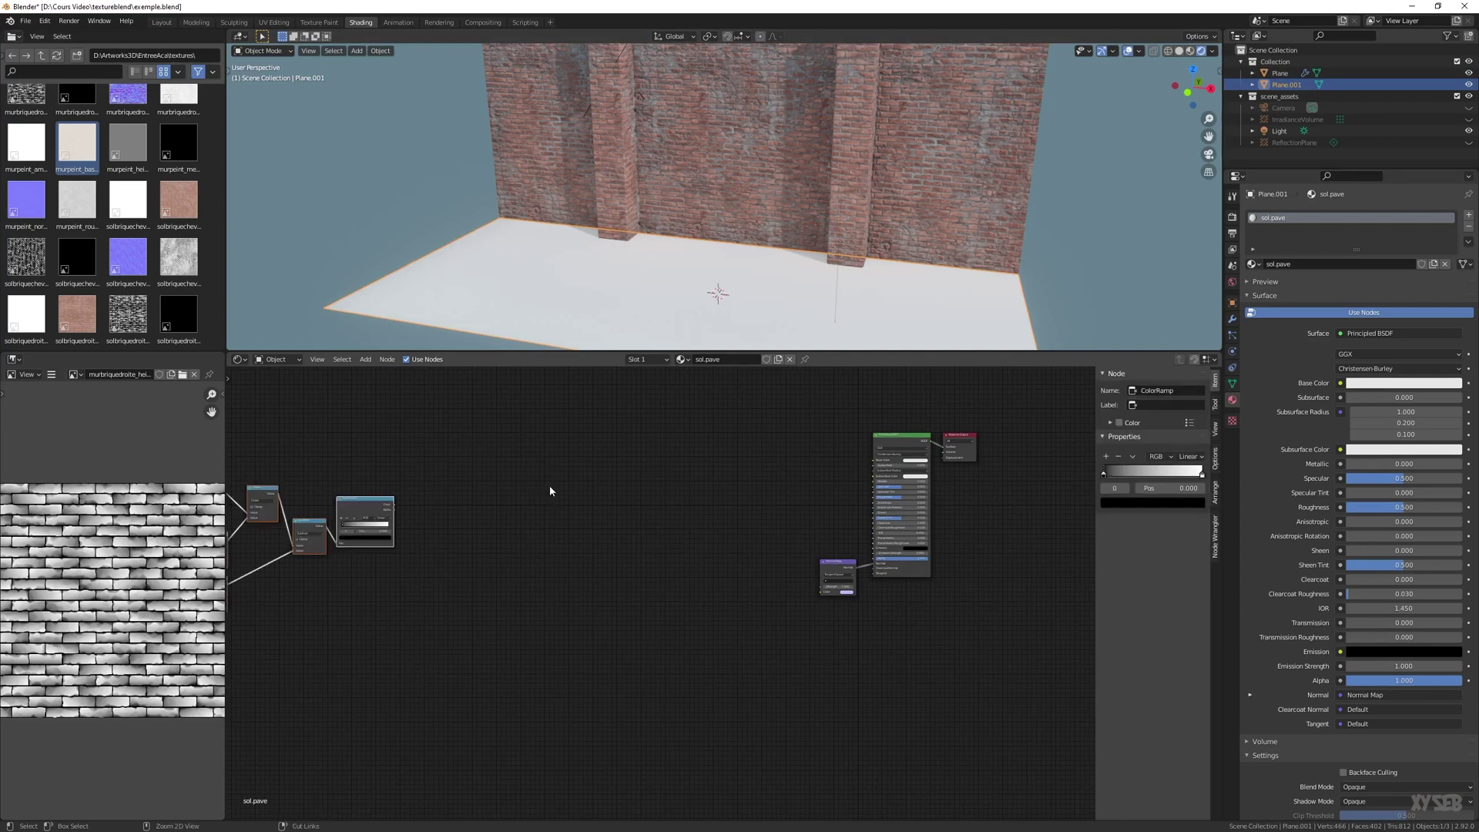
{"action": "left_click_drag", "start_coordinate": [383, 499], "coordinate": [535, 440]}
{"action": "left_click", "coordinate": [582, 478]}
{"action": "middle_click_drag", "start_coordinate": [623, 481], "coordinate": [625, 578]}
Add the solpavecarre_basecolor.tga texture to the floor material and connect its Color to the Principled BSDF's Base Color
{"action": "scroll", "coordinate": [139, 291], "scroll_direction": "down", "scroll_amount": 5}
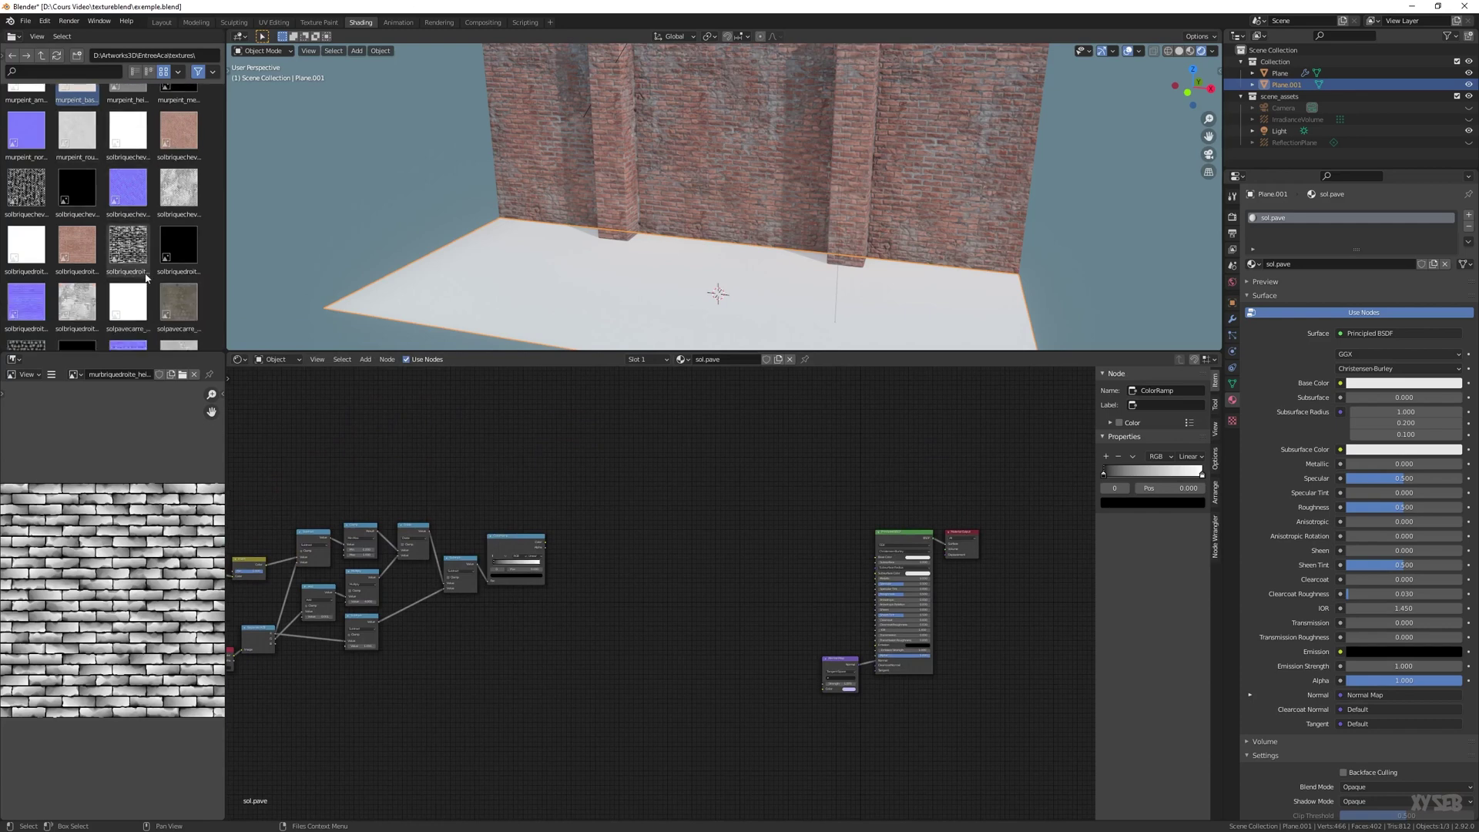
{"action": "left_click_drag", "start_coordinate": [178, 163], "coordinate": [604, 481]}
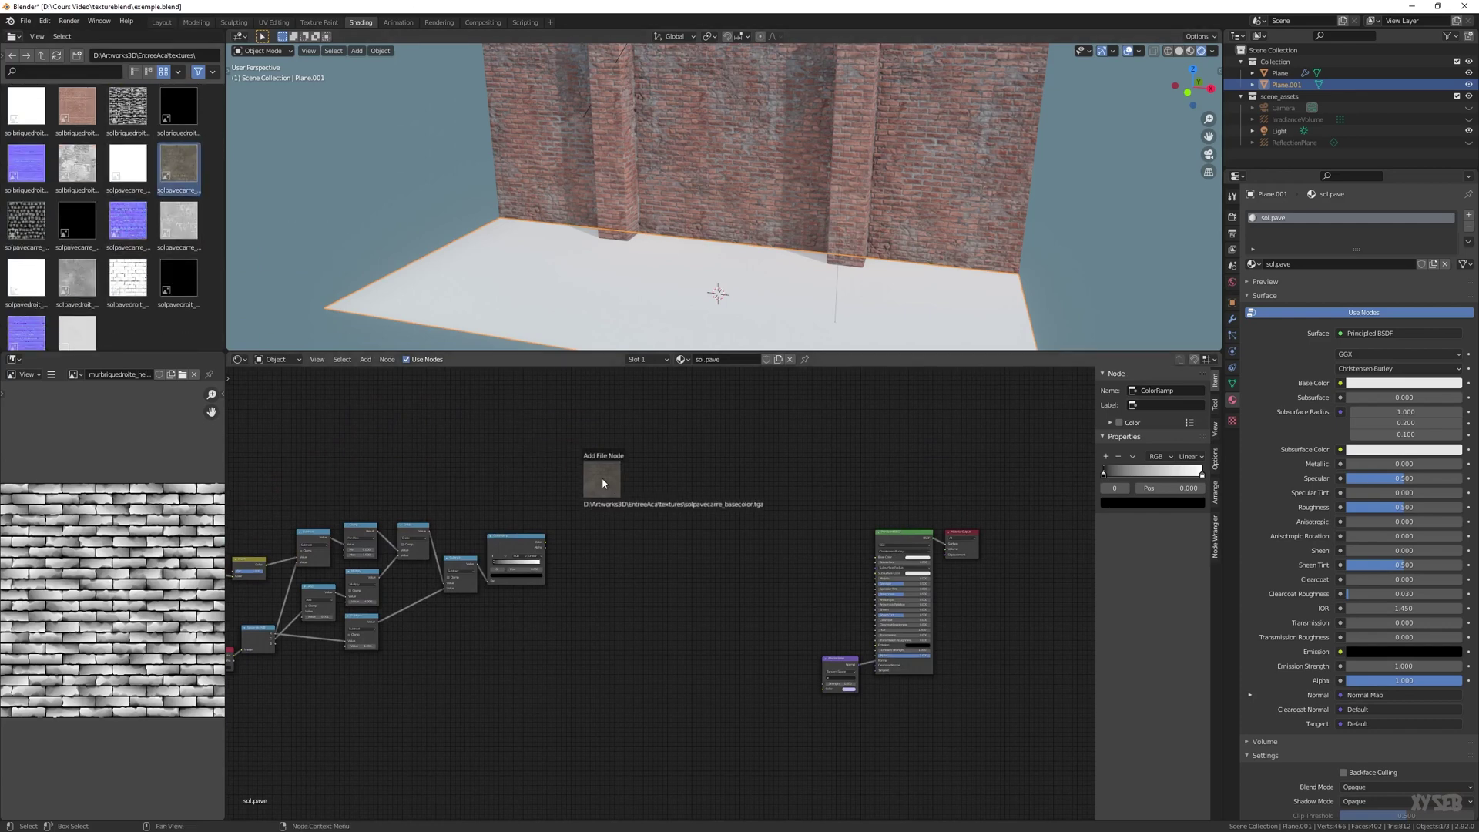
{"action": "middle_click_drag", "start_coordinate": [668, 532], "coordinate": [408, 462]}
{"action": "left_click_drag", "start_coordinate": [363, 413], "coordinate": [436, 469]}
{"action": "scroll", "coordinate": [483, 476], "scroll_direction": "up", "scroll_amount": 2}
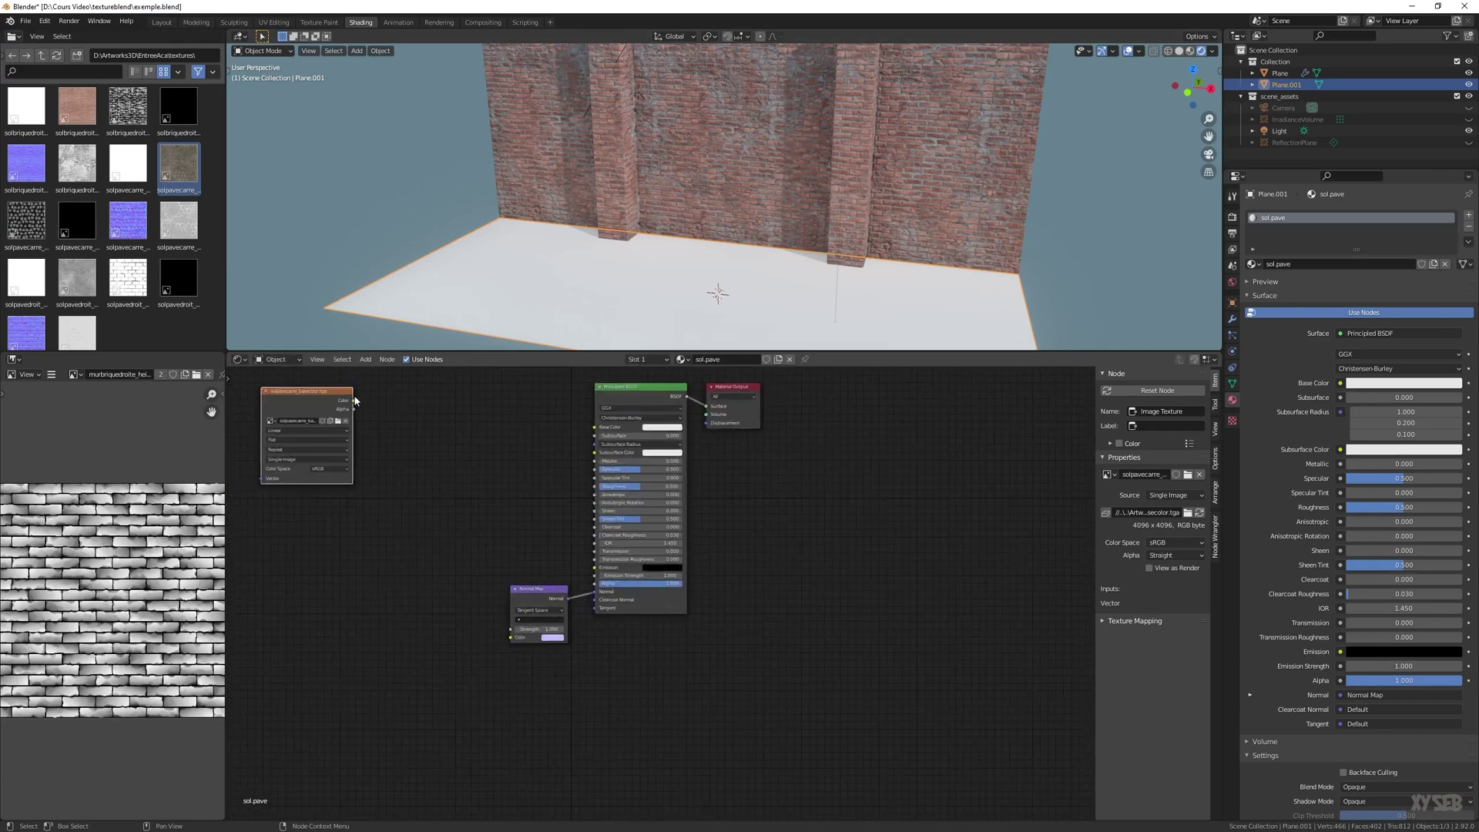
{"action": "left_click_drag", "start_coordinate": [354, 402], "coordinate": [595, 427]}
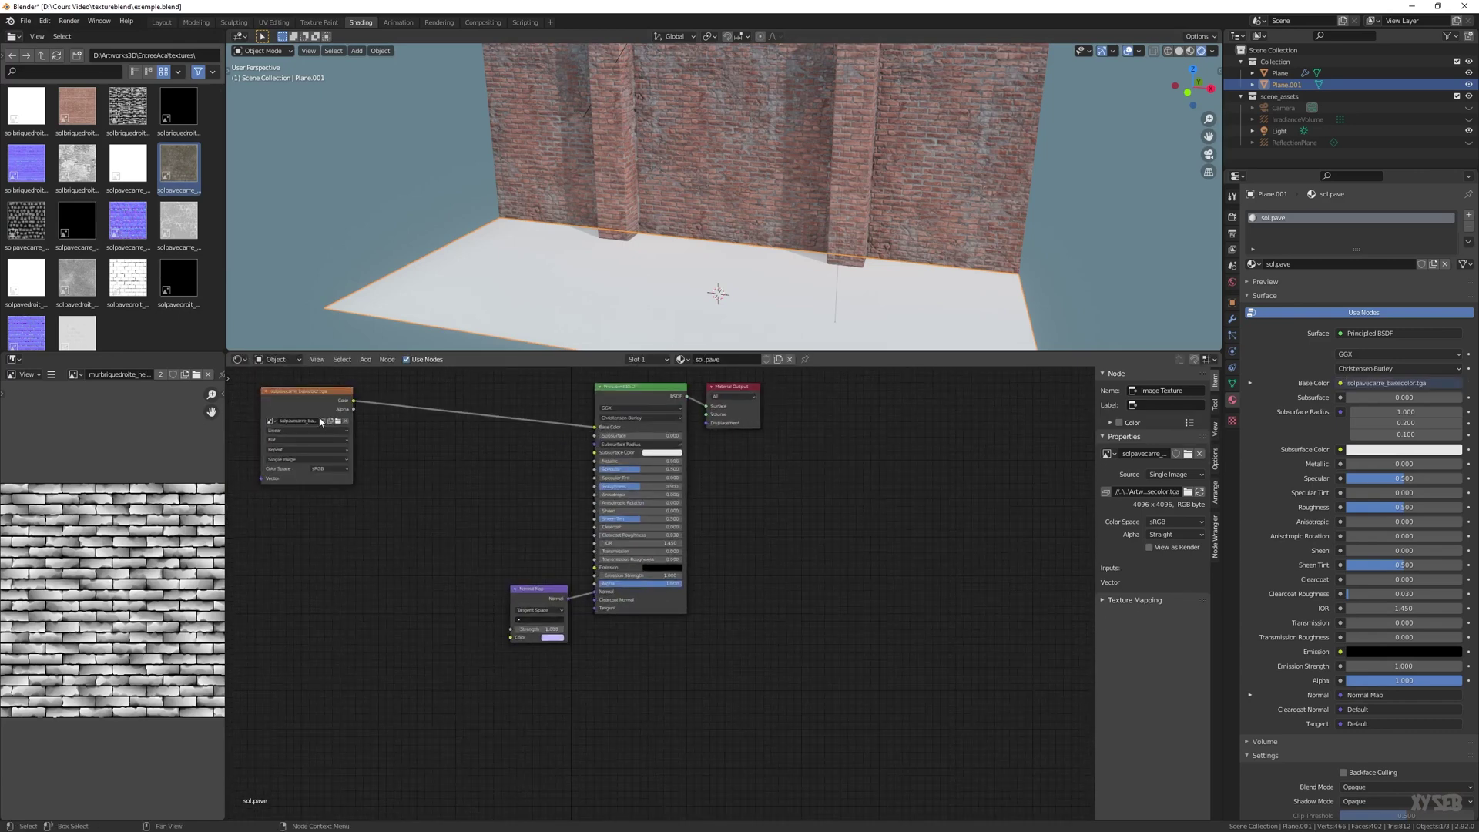
{"action": "left_click_drag", "start_coordinate": [298, 396], "coordinate": [263, 373]}
{"action": "middle_click_drag", "start_coordinate": [433, 454], "coordinate": [653, 448]}
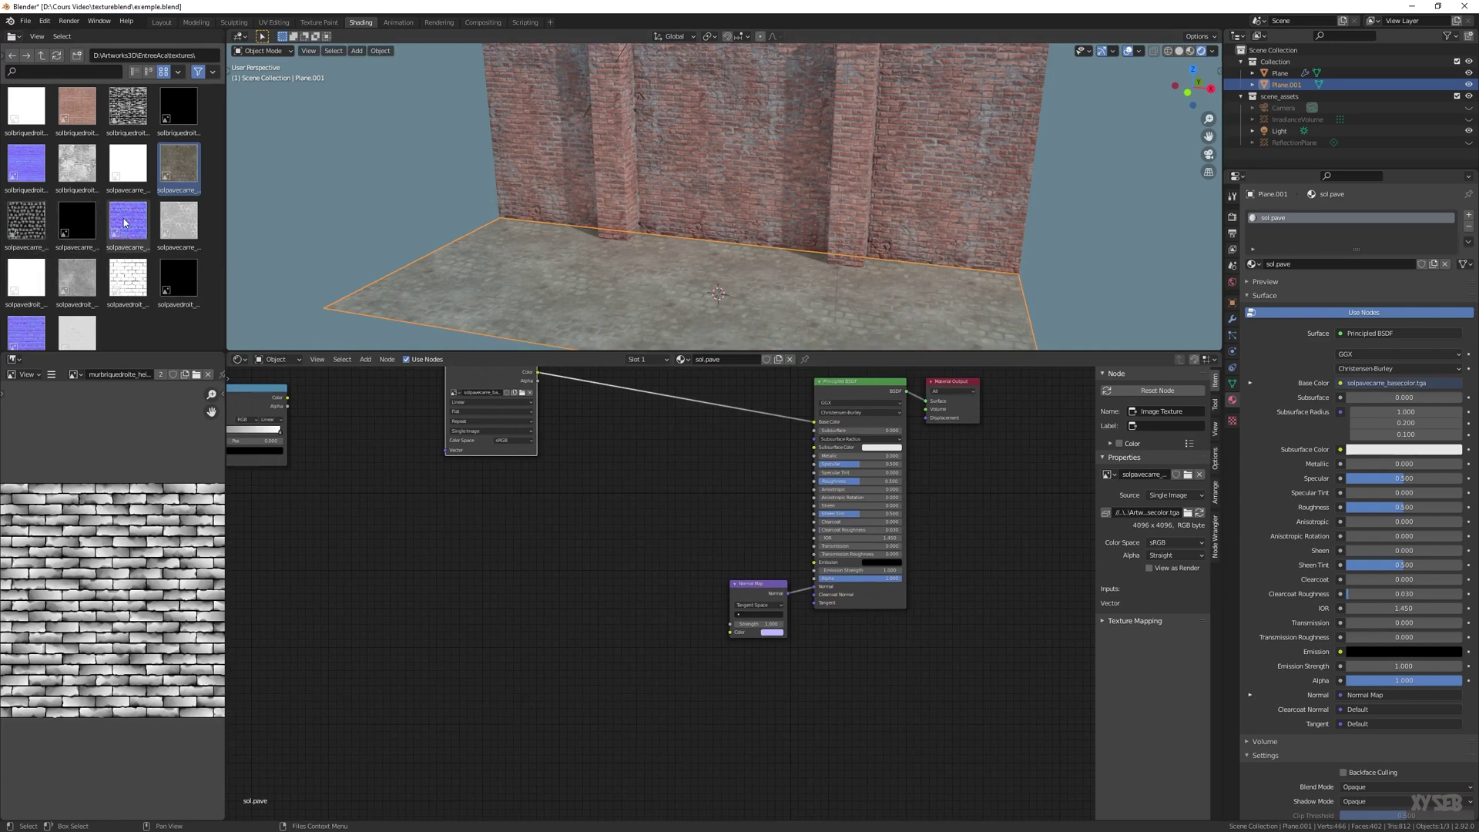
Add the solpavecarre normal and roughness textures and stack them below the base color texture
{"action": "left_click_drag", "start_coordinate": [124, 222], "coordinate": [467, 530]}
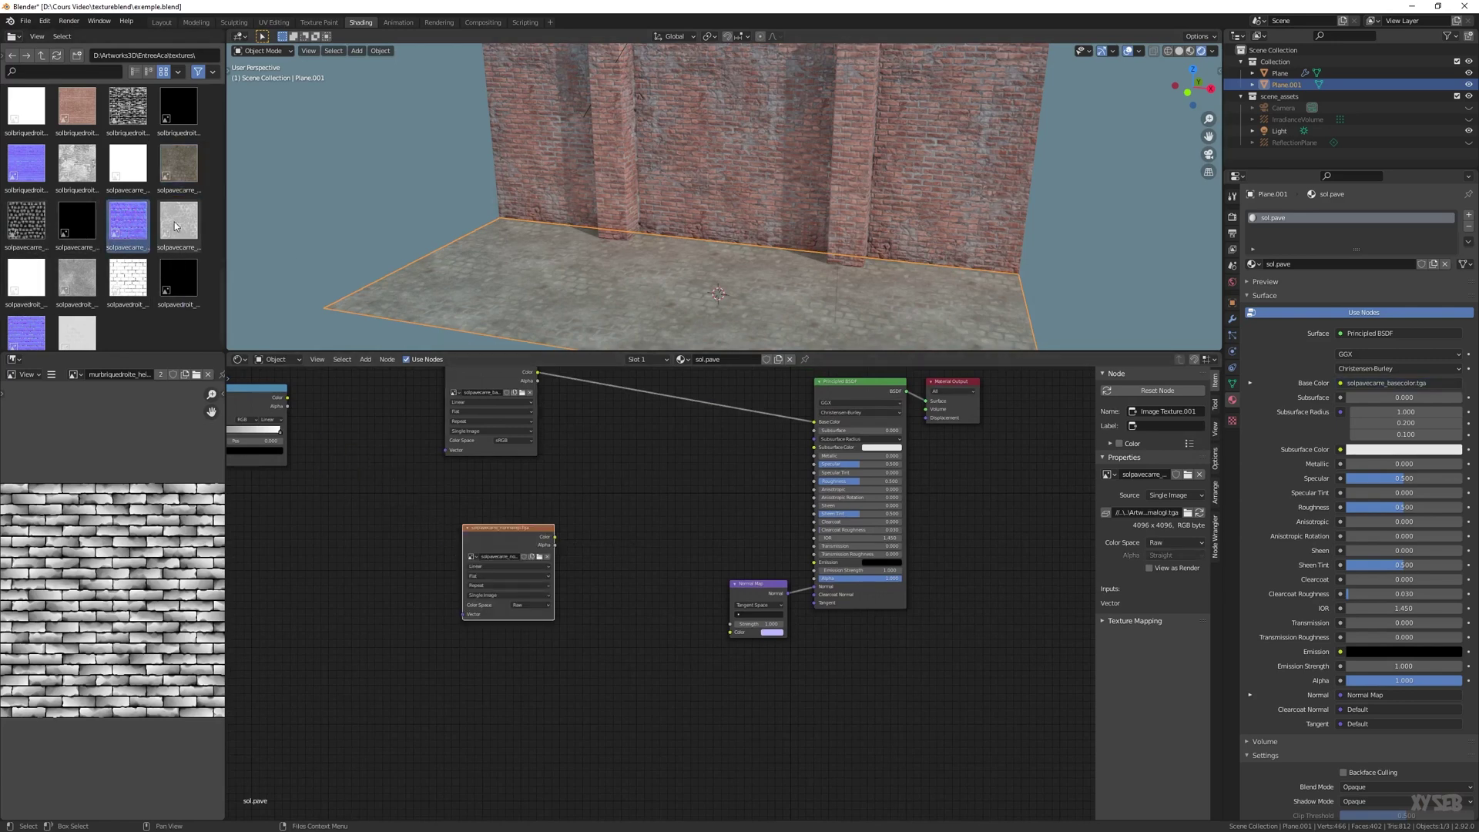
{"action": "left_click_drag", "start_coordinate": [176, 225], "coordinate": [373, 624]}
{"action": "middle_click_drag", "start_coordinate": [369, 497], "coordinate": [470, 507]}
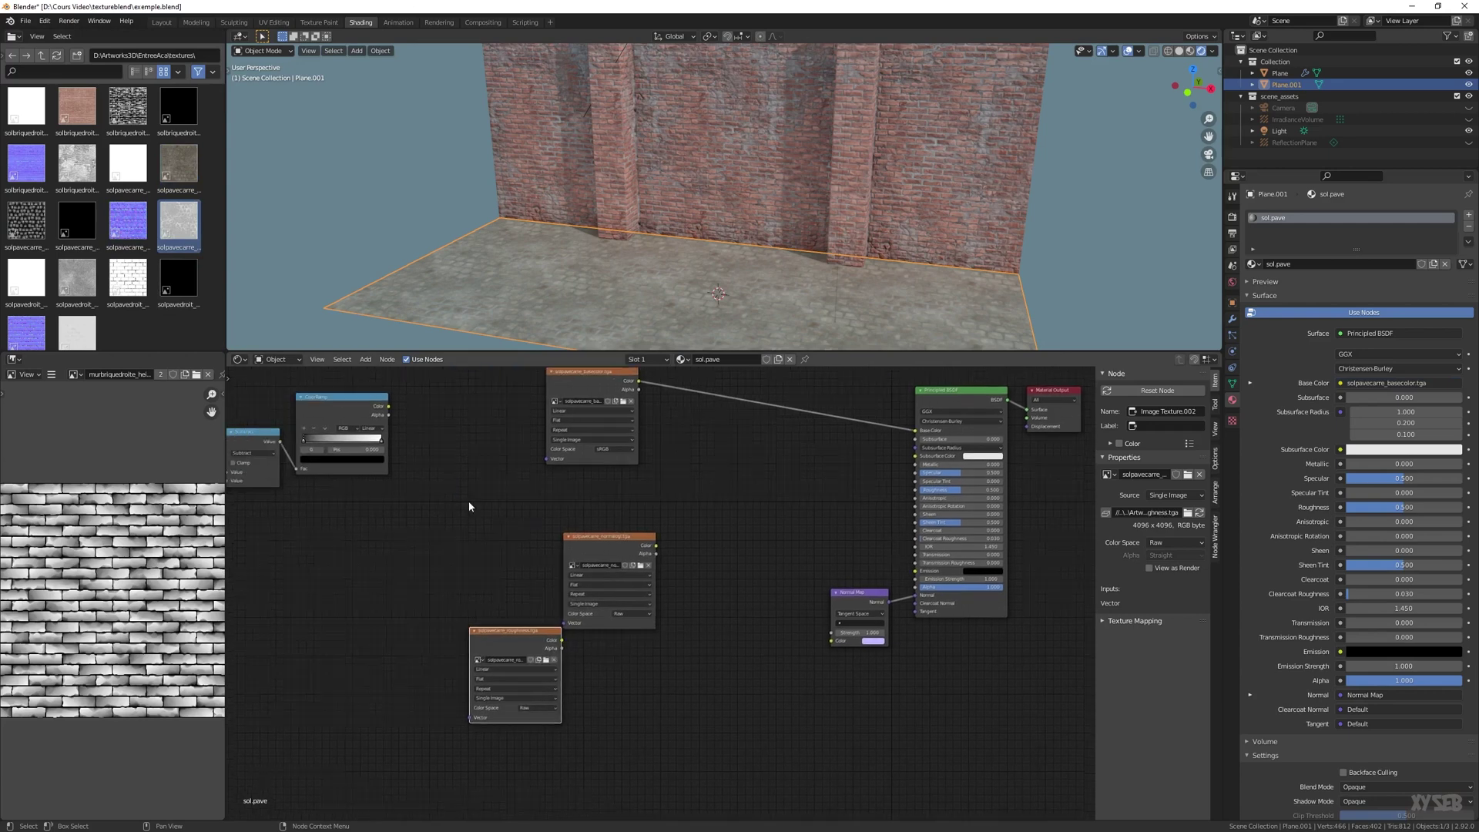
{"action": "left_click_drag", "start_coordinate": [510, 641], "coordinate": [591, 679]}
{"action": "left_click_drag", "start_coordinate": [600, 552], "coordinate": [580, 547]}
Replace the brick height texture feeding the Invert node with the solpavecarre height texture and delete the old node
{"action": "middle_click_drag", "start_coordinate": [559, 491], "coordinate": [863, 538]}
{"action": "middle_click_drag", "start_coordinate": [518, 548], "coordinate": [738, 574]}
{"action": "left_click", "coordinate": [331, 537]}
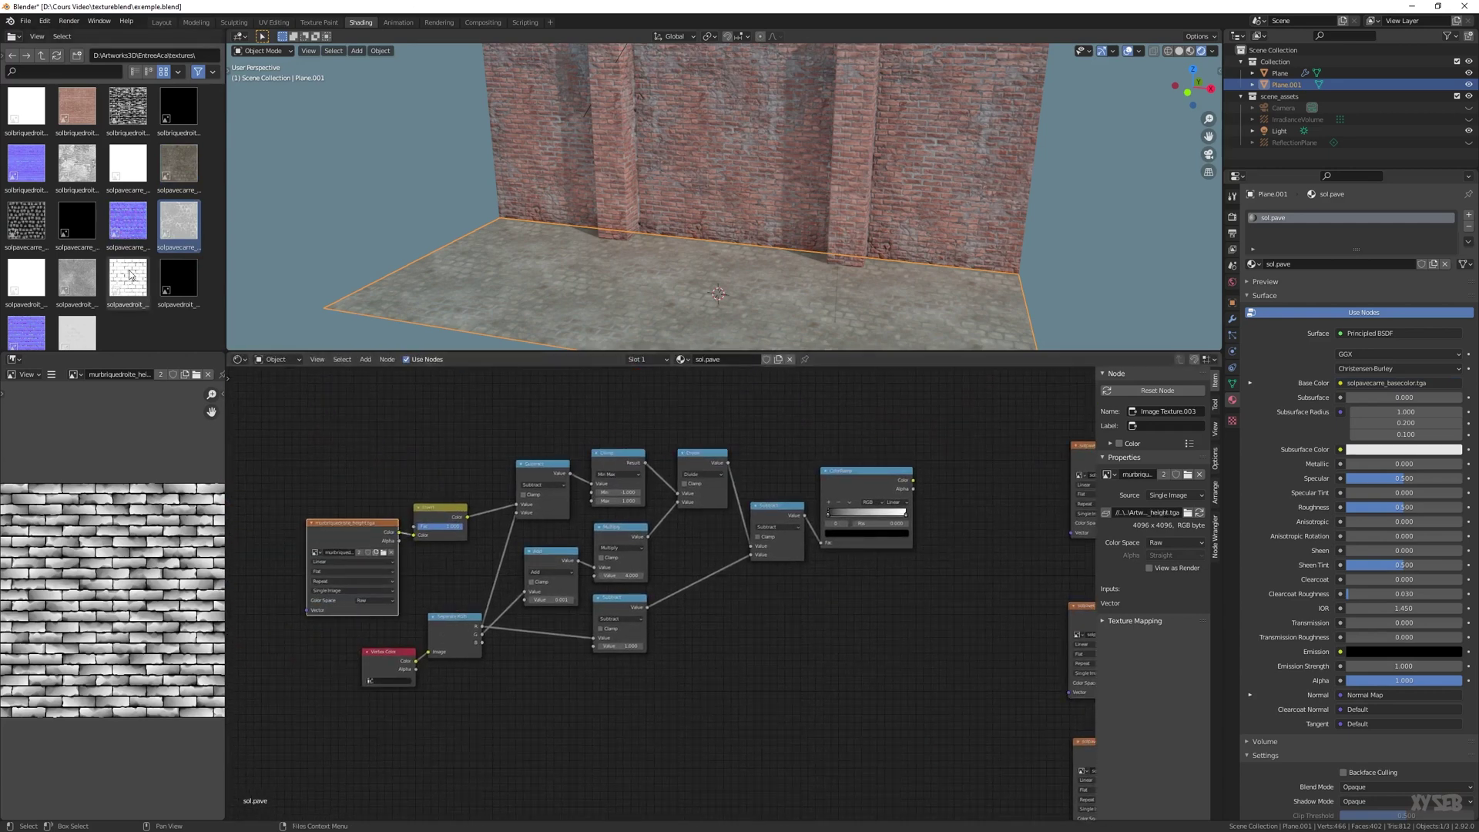
{"action": "left_click_drag", "start_coordinate": [45, 212], "coordinate": [371, 486]}
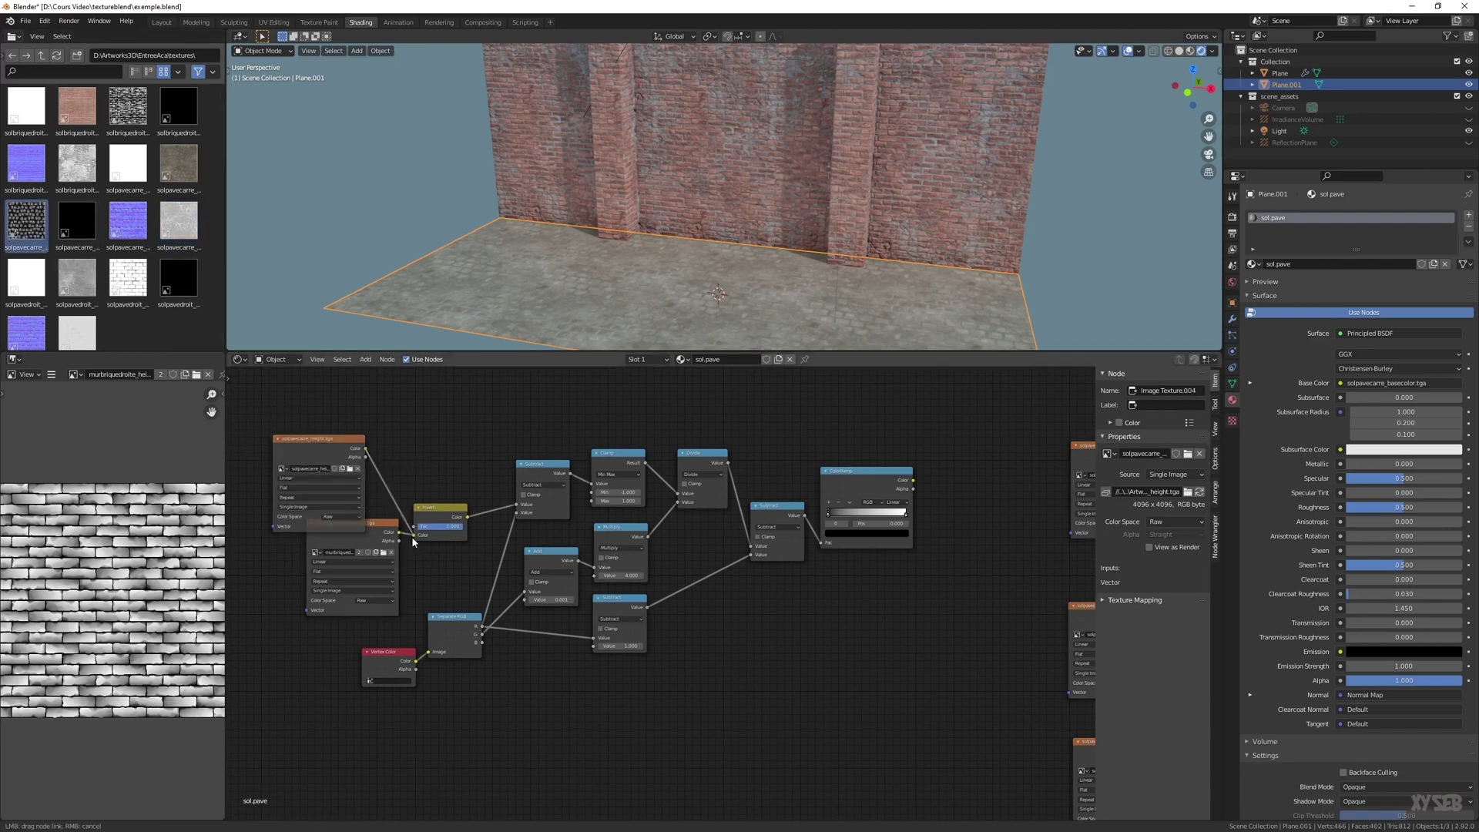
{"action": "left_click_drag", "start_coordinate": [413, 542], "coordinate": [415, 535]}
{"action": "left_click", "coordinate": [386, 537]}
{"action": "key", "text": "x"}
{"action": "left_click_drag", "start_coordinate": [301, 447], "coordinate": [334, 534]}
Insert a MixRGB node on the link between the floor's base color texture and the Principled BSDF
{"action": "middle_click_drag", "start_coordinate": [827, 600], "coordinate": [770, 631]}
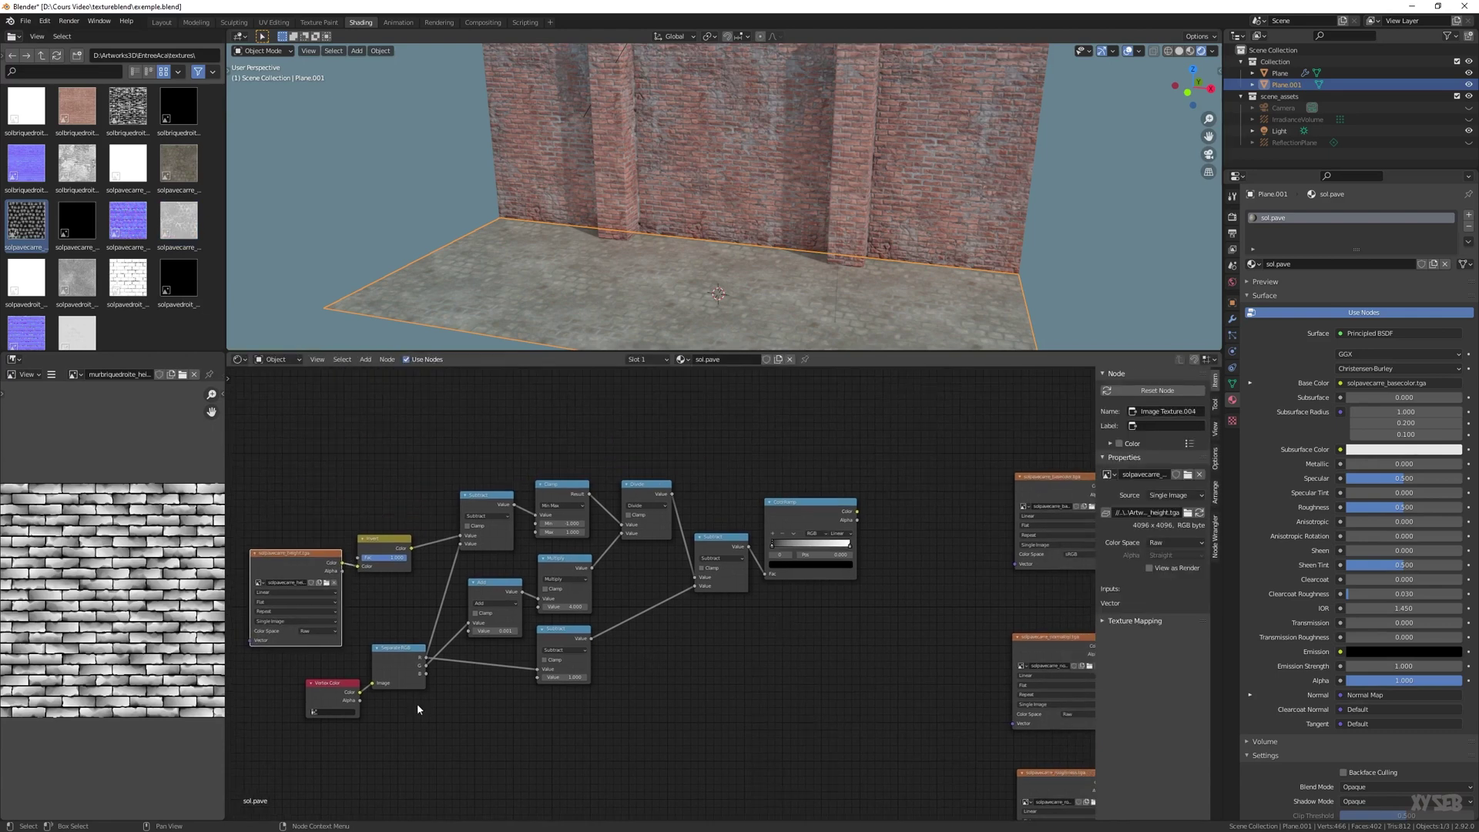
{"action": "middle_click_drag", "start_coordinate": [655, 262], "coordinate": [519, 193]}
{"action": "middle_click_drag", "start_coordinate": [962, 697], "coordinate": [598, 685]}
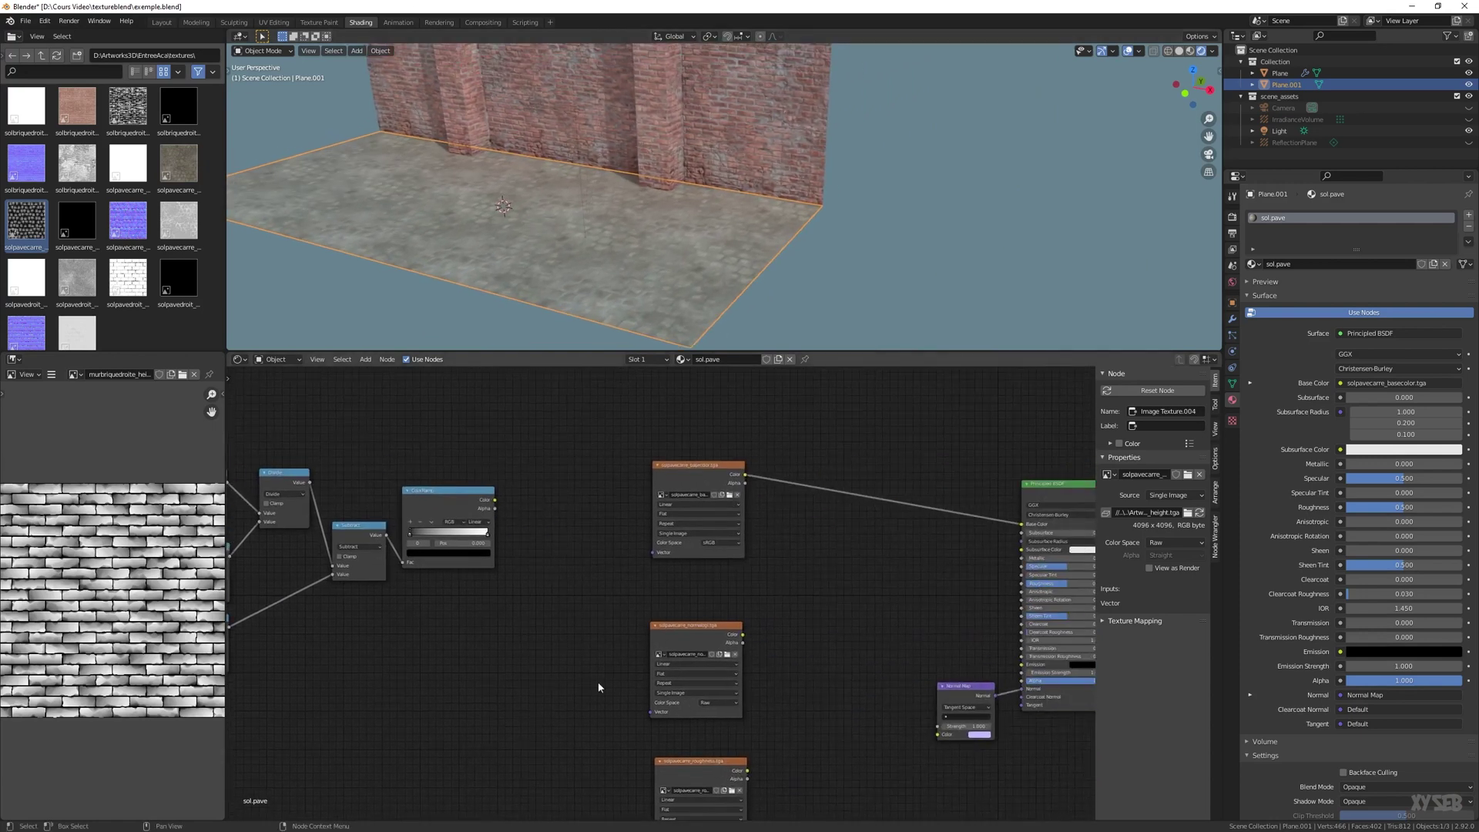
{"action": "key", "text": "shift+a"}
{"action": "mouse_move", "coordinate": [816, 512]}
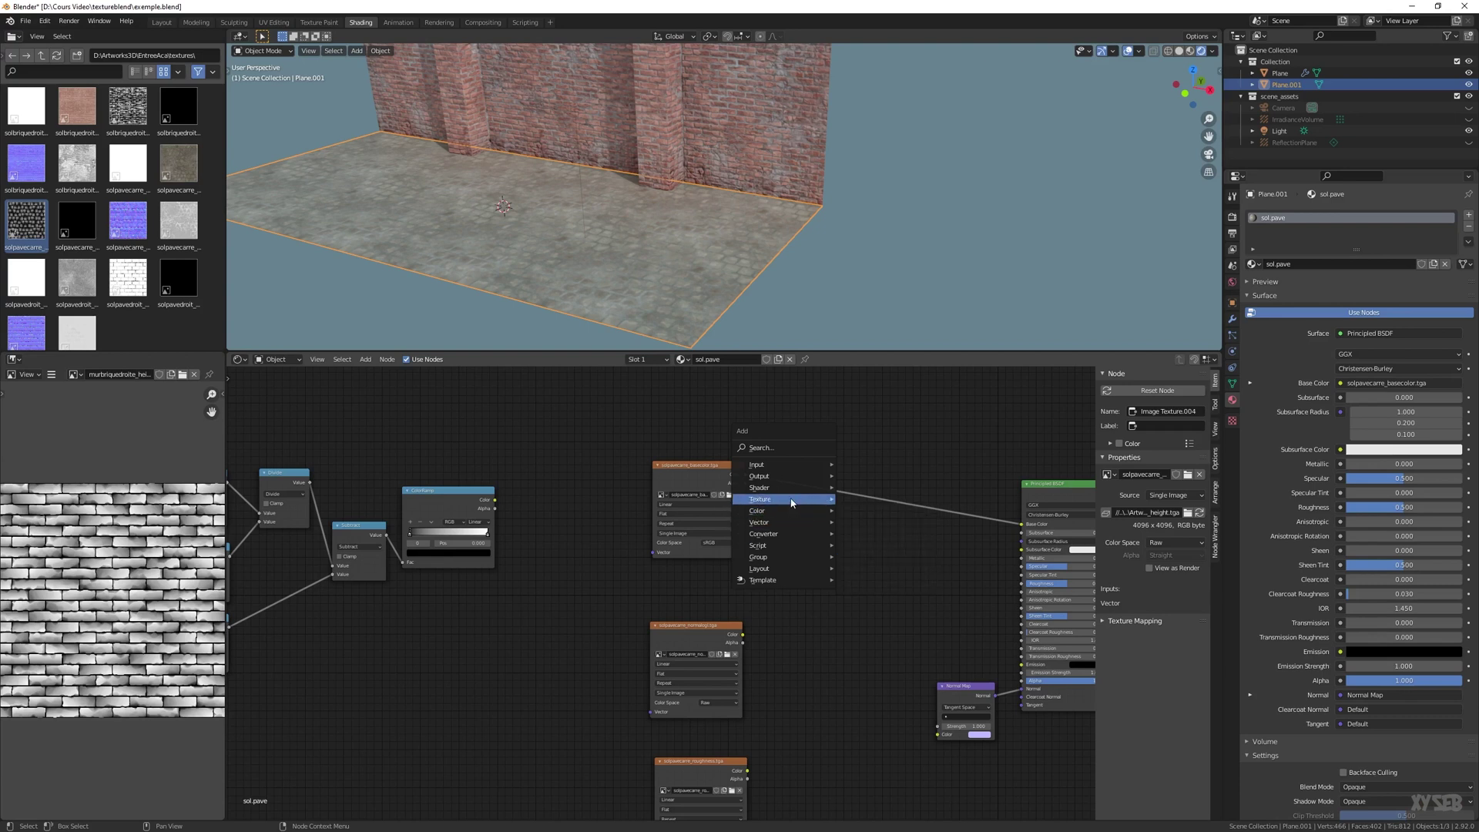
{"action": "mouse_move", "coordinate": [787, 494]}
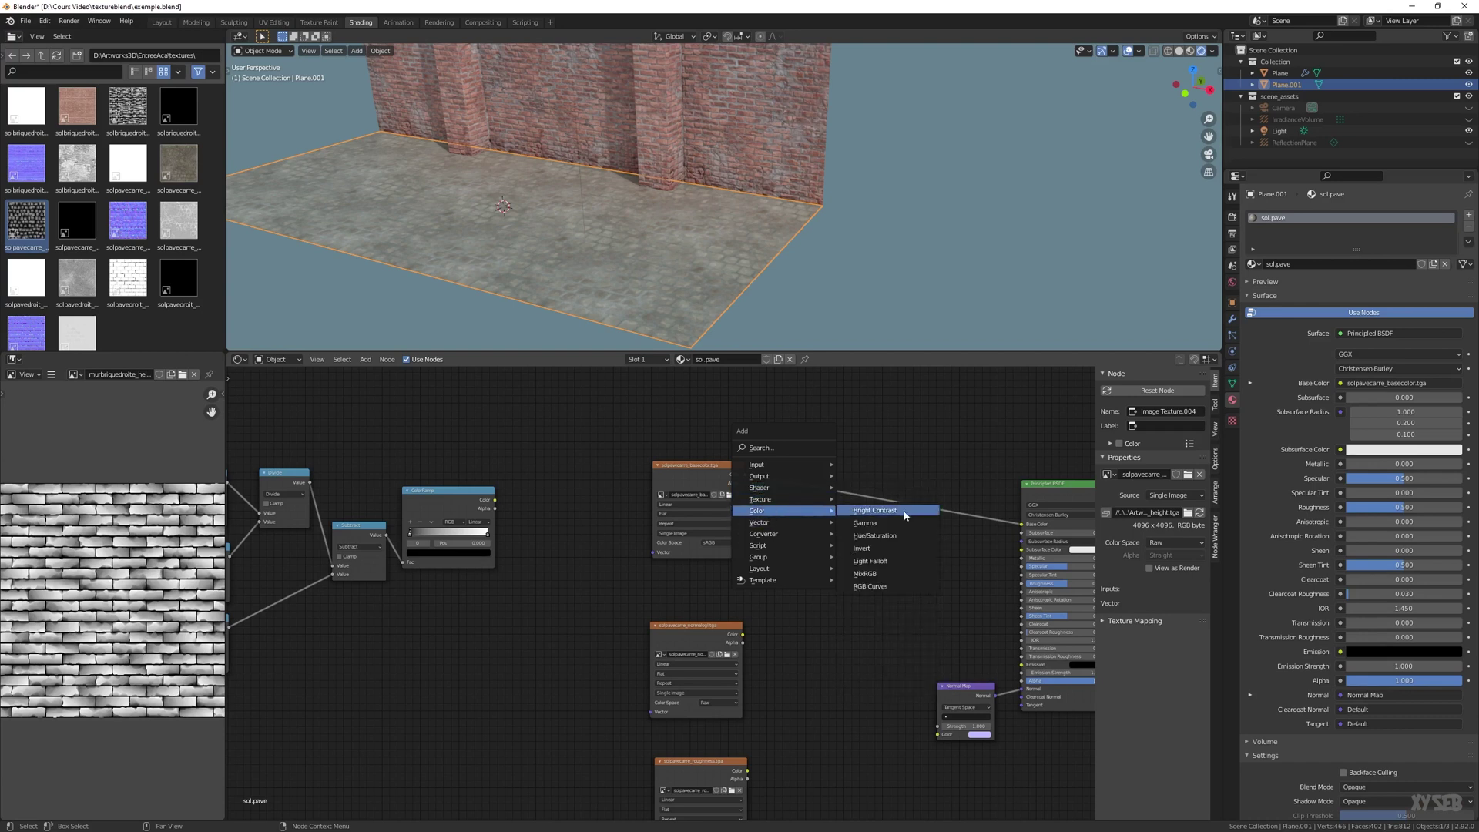
{"action": "left_click", "coordinate": [877, 574]}
{"action": "left_click", "coordinate": [852, 539]}
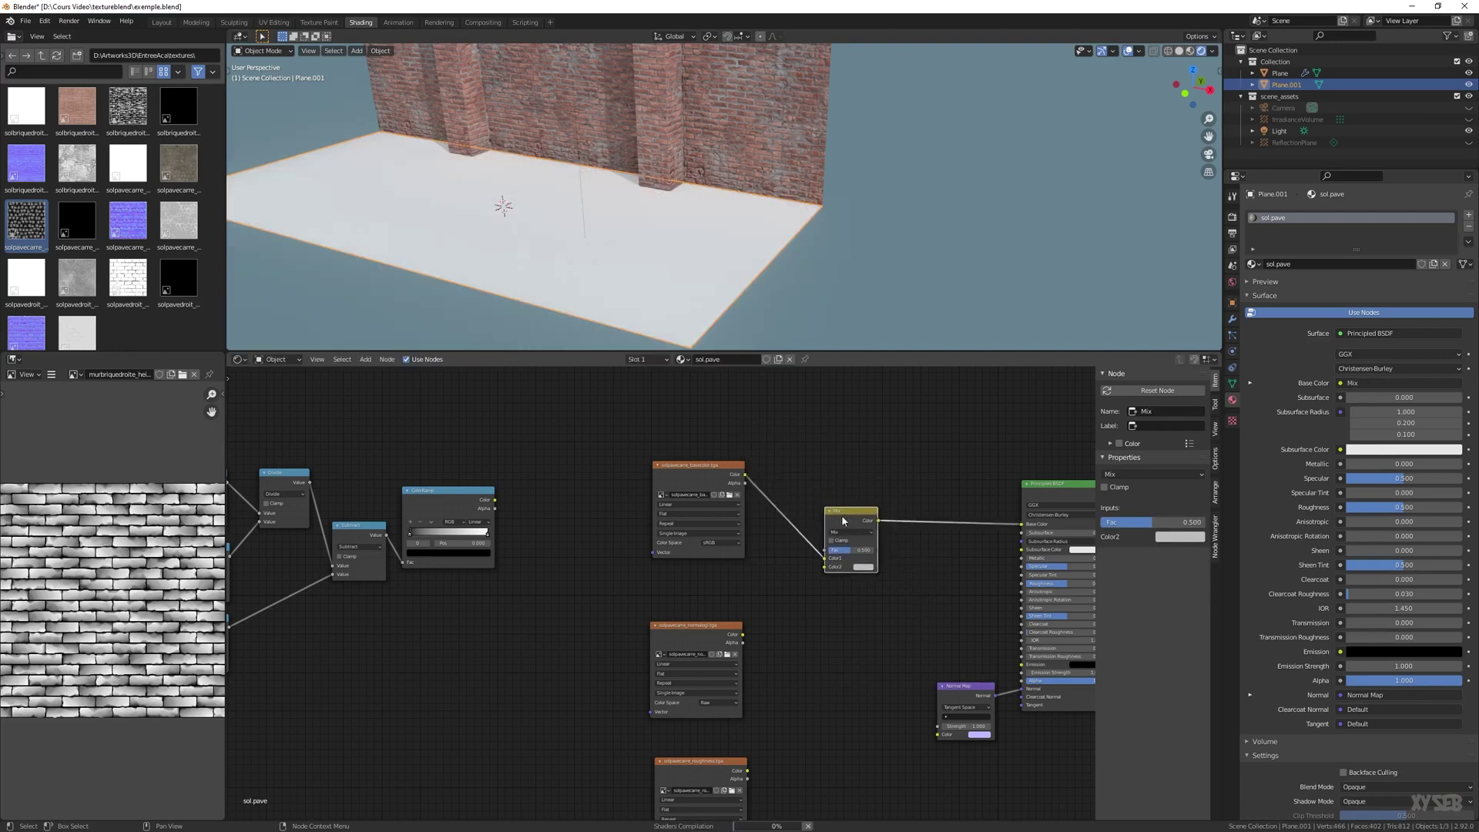
Duplicate the floor's Mix node and connect the base color texture to the copy's Color1, with the copy's factor at 1
{"action": "left_click_drag", "start_coordinate": [686, 475], "coordinate": [616, 421]}
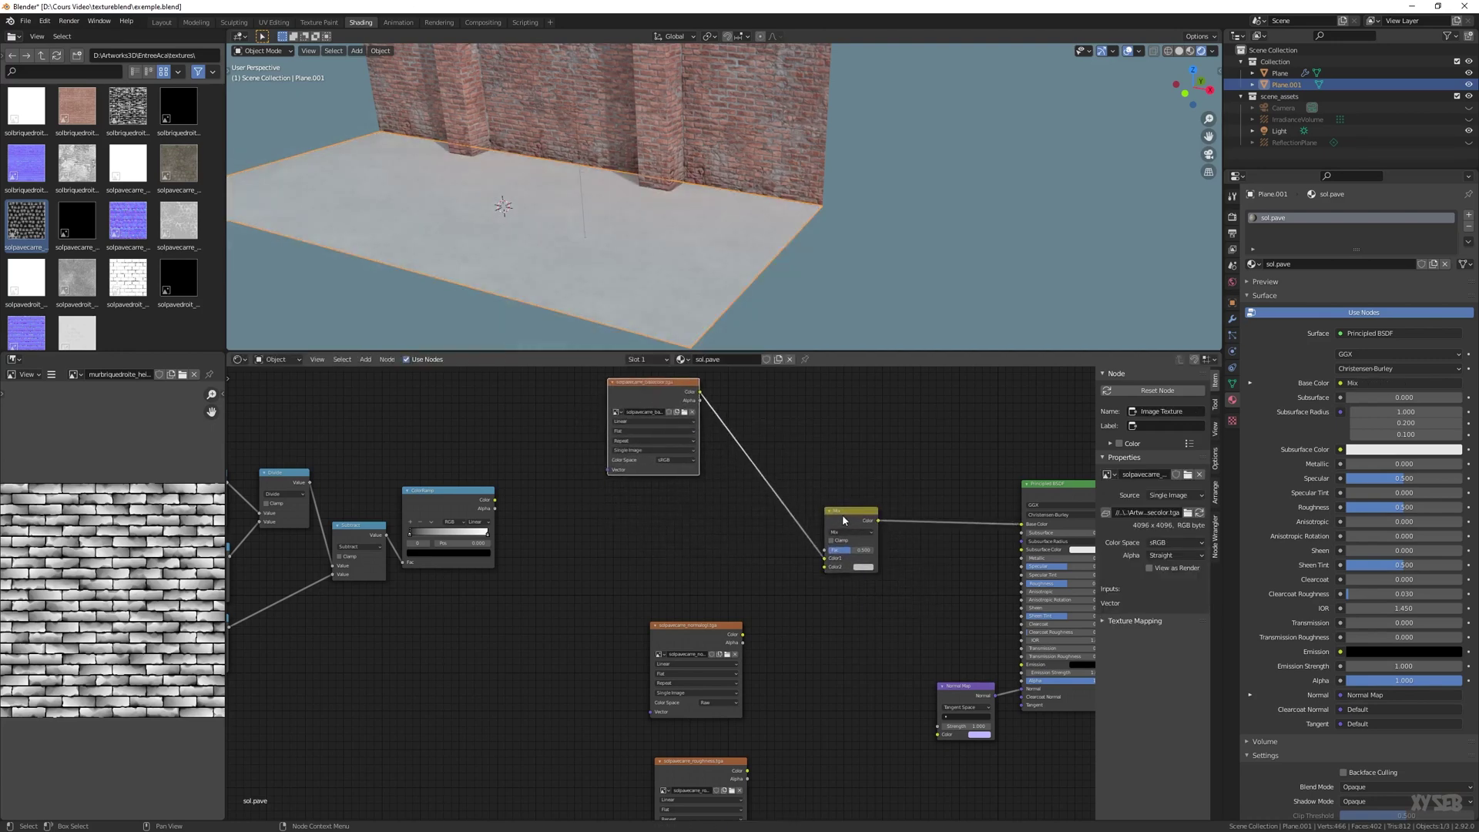
{"action": "left_click_drag", "start_coordinate": [843, 514], "coordinate": [882, 439]}
{"action": "key", "text": "shift+d"}
{"action": "left_click", "coordinate": [724, 442]}
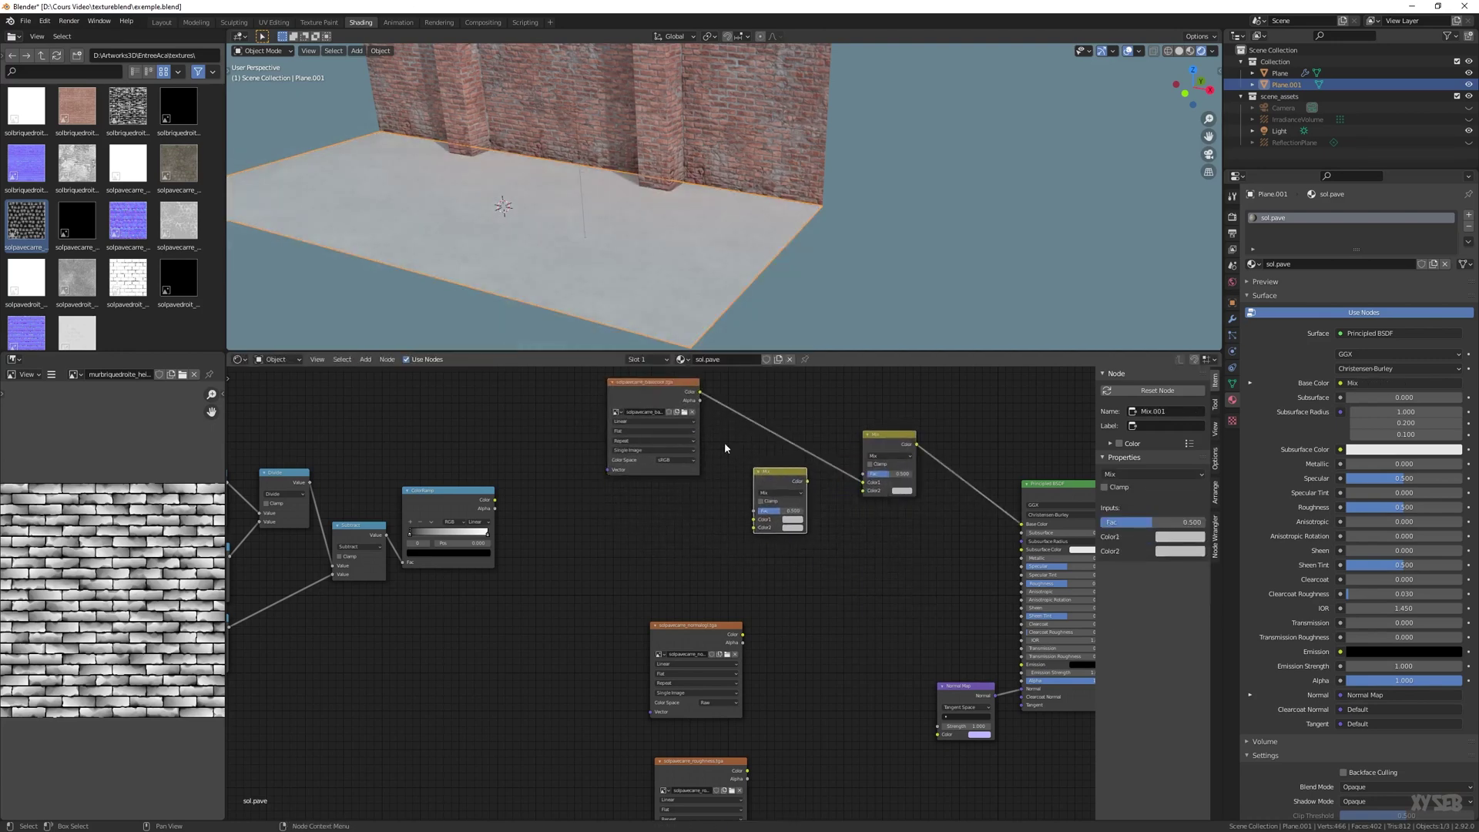
{"action": "left_click_drag", "start_coordinate": [698, 391], "coordinate": [804, 513]}
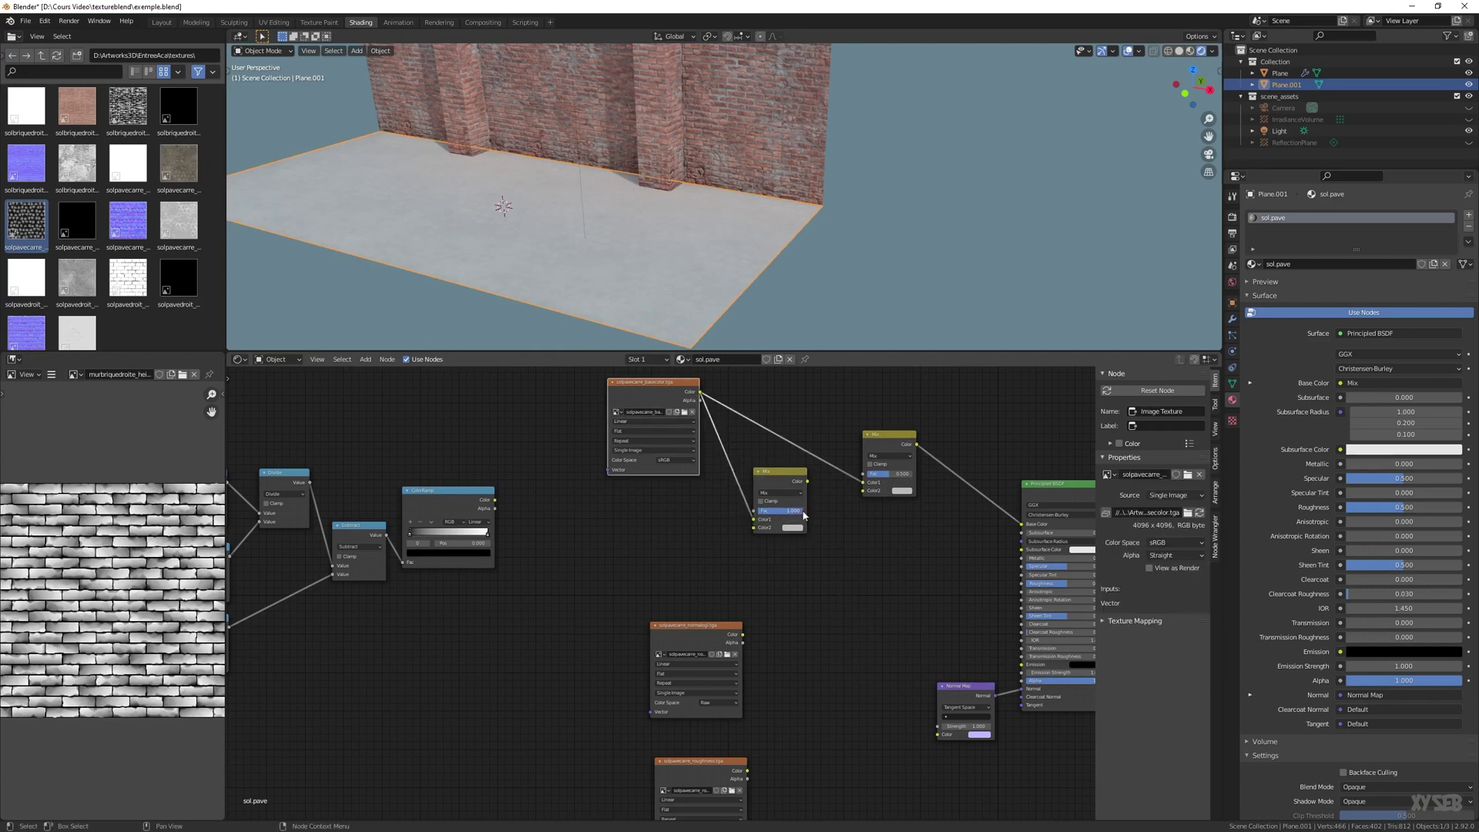
Set the duplicated Mix node to Multiply with a dark blue-grey Color2 and connect its output to the original Mix node's Color2
{"action": "left_click", "coordinate": [780, 492]}
{"action": "left_click", "coordinate": [789, 531]}
{"action": "left_click", "coordinate": [790, 528]}
{"action": "left_click_drag", "start_coordinate": [849, 430], "coordinate": [848, 472]}
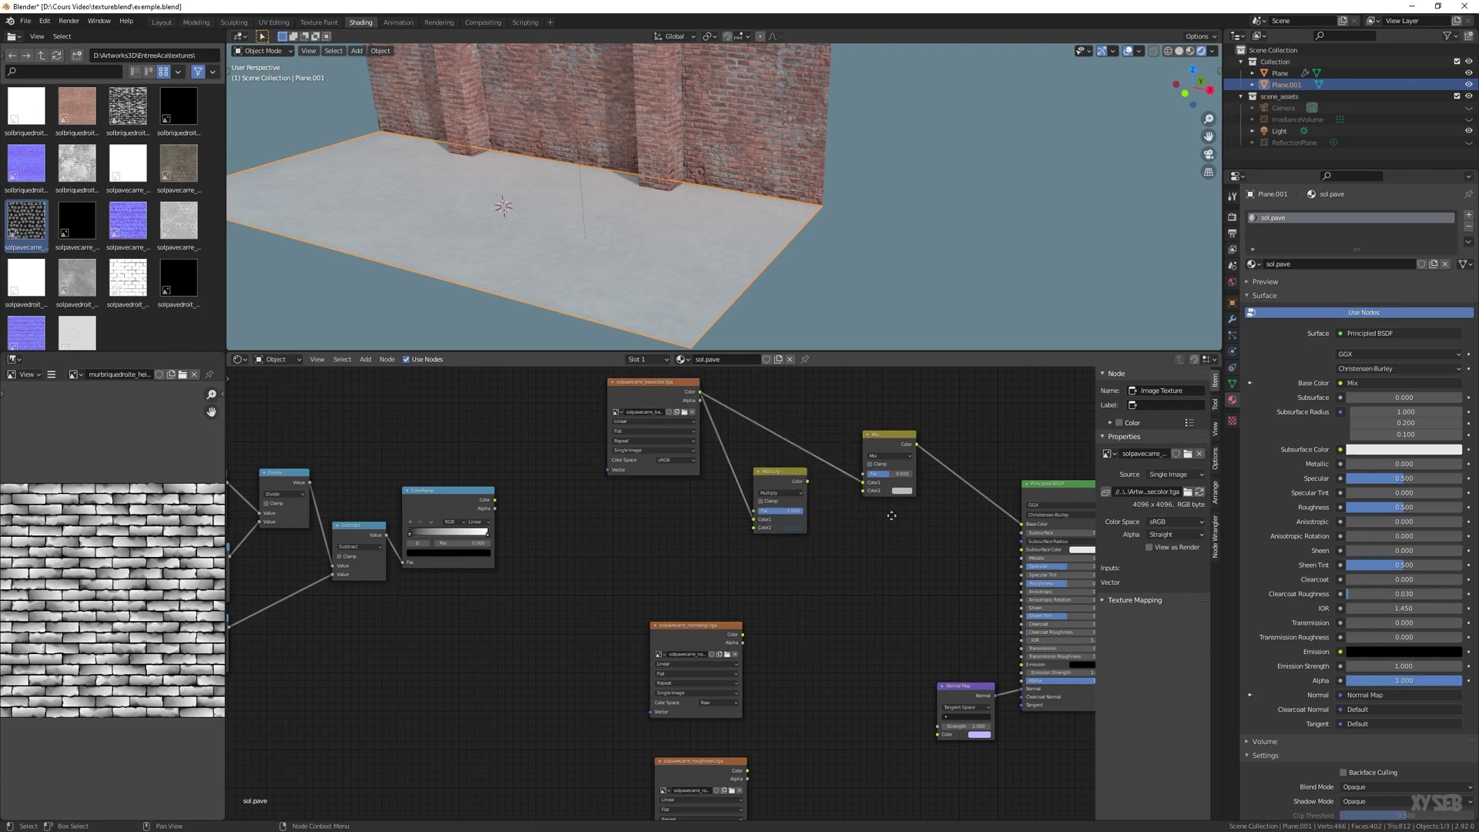
{"action": "middle_click_drag", "start_coordinate": [892, 516], "coordinate": [701, 512]}
{"action": "left_click_drag", "start_coordinate": [685, 500], "coordinate": [697, 461]}
{"action": "left_click", "coordinate": [661, 549]}
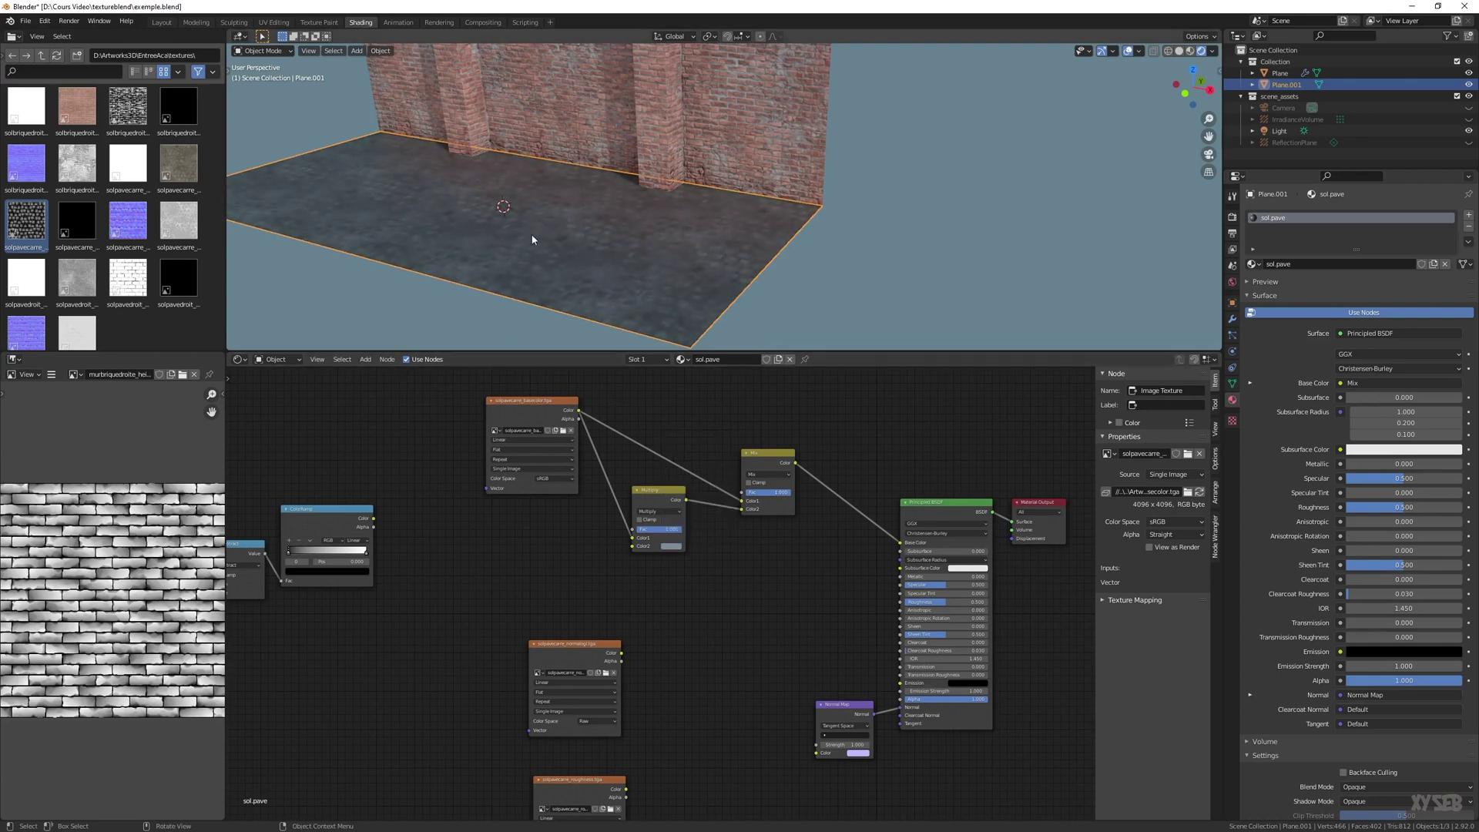
Lower the final Mix node's factor to 0 to compare the darkened and original paving on the floor
{"action": "middle_click_drag", "start_coordinate": [493, 234], "coordinate": [581, 163]}
{"action": "scroll", "coordinate": [581, 164], "scroll_direction": "up", "scroll_amount": 3}
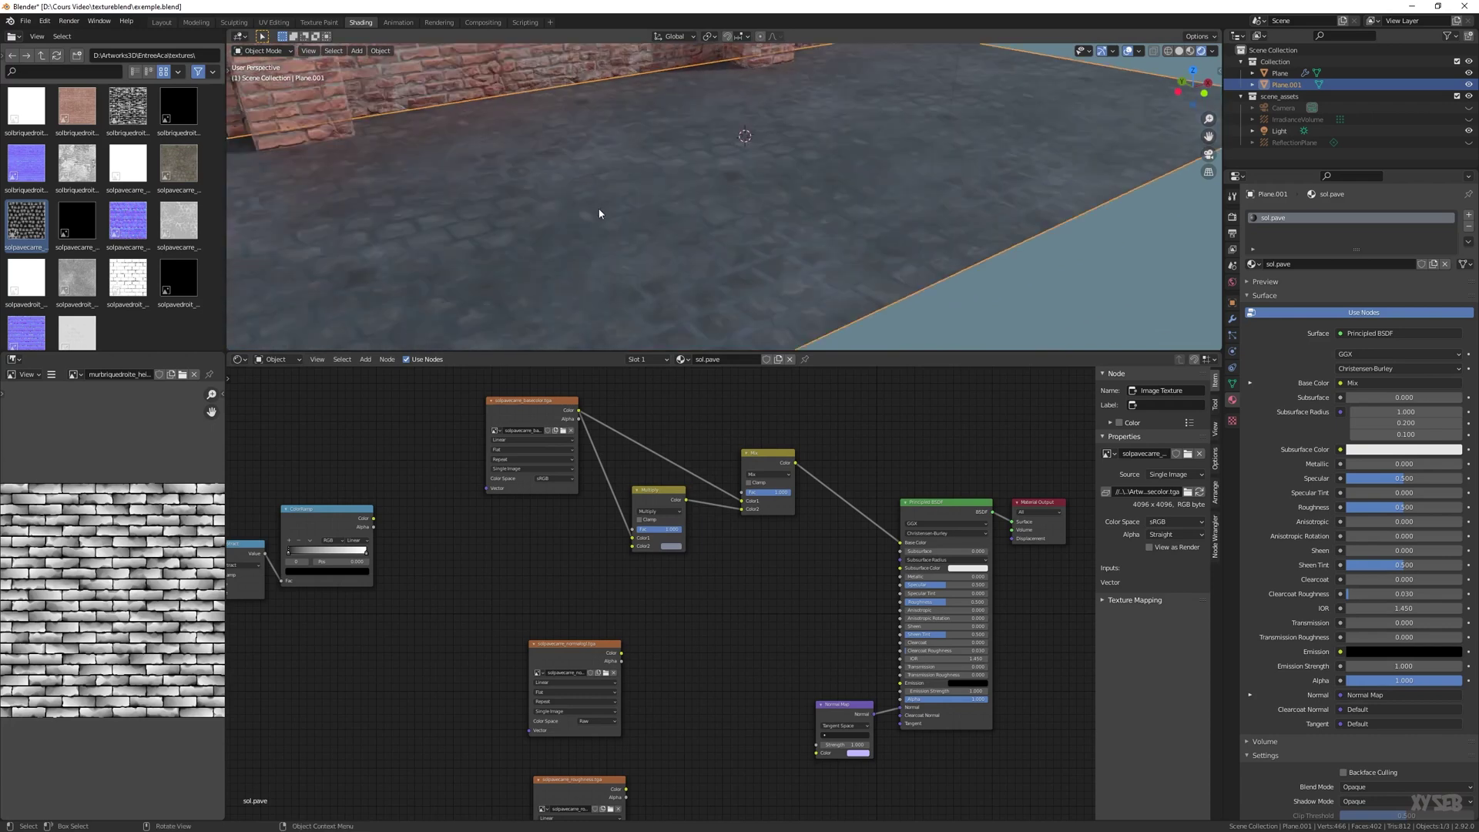
{"action": "mouse_move", "coordinate": [770, 491]}
{"action": "left_mouse_down"}
{"action": "mouse_move", "coordinate": [746, 491]}
{"action": "mouse_move", "coordinate": [791, 492]}
{"action": "mouse_move", "coordinate": [745, 492]}
{"action": "left_mouse_up"}
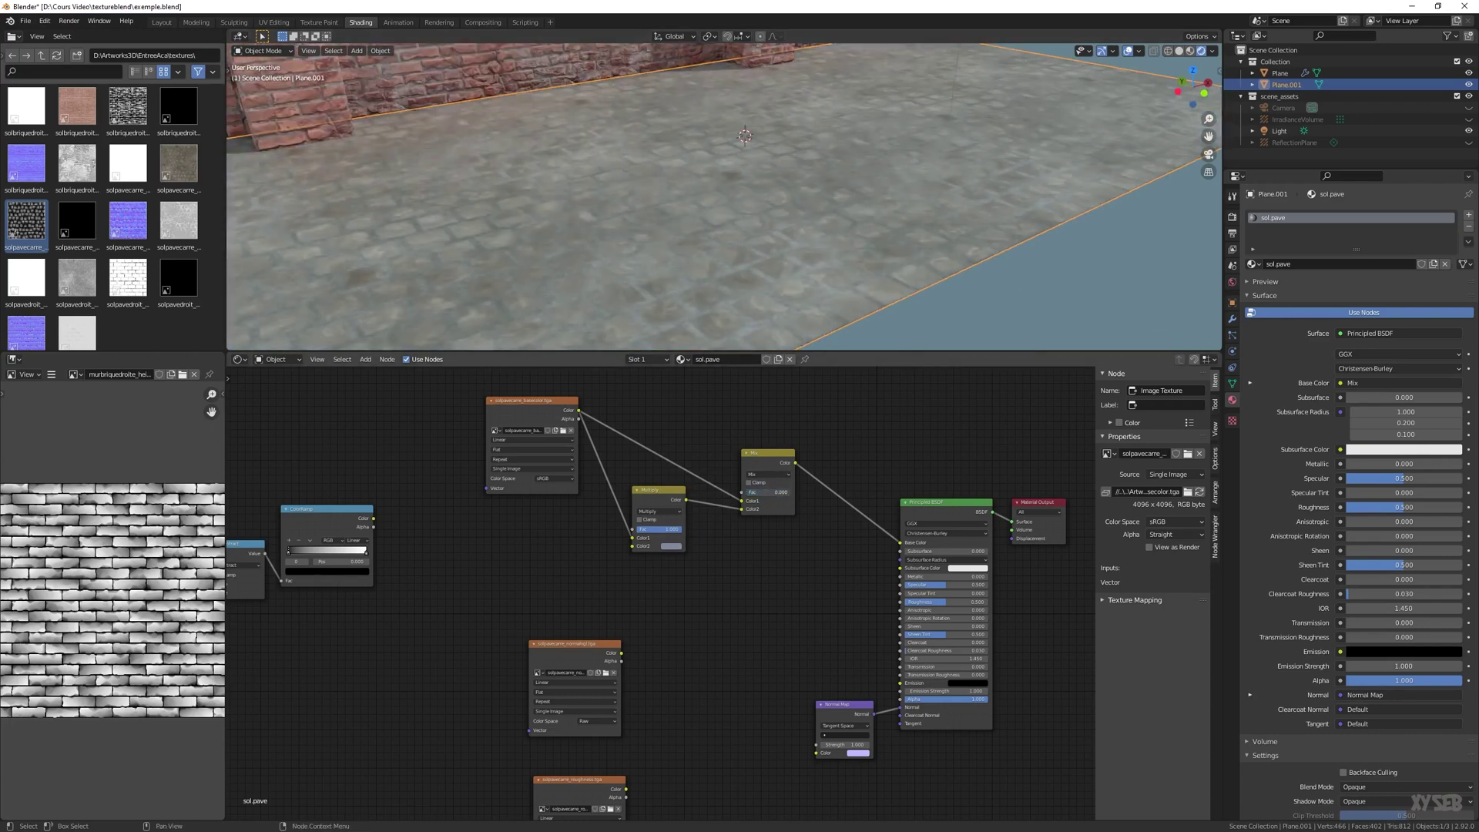
Connect the ColorRamp's Color output to the final Mix node's Fac and inspect the blend on the floor
{"action": "middle_click_drag", "start_coordinate": [713, 483], "coordinate": [845, 513]}
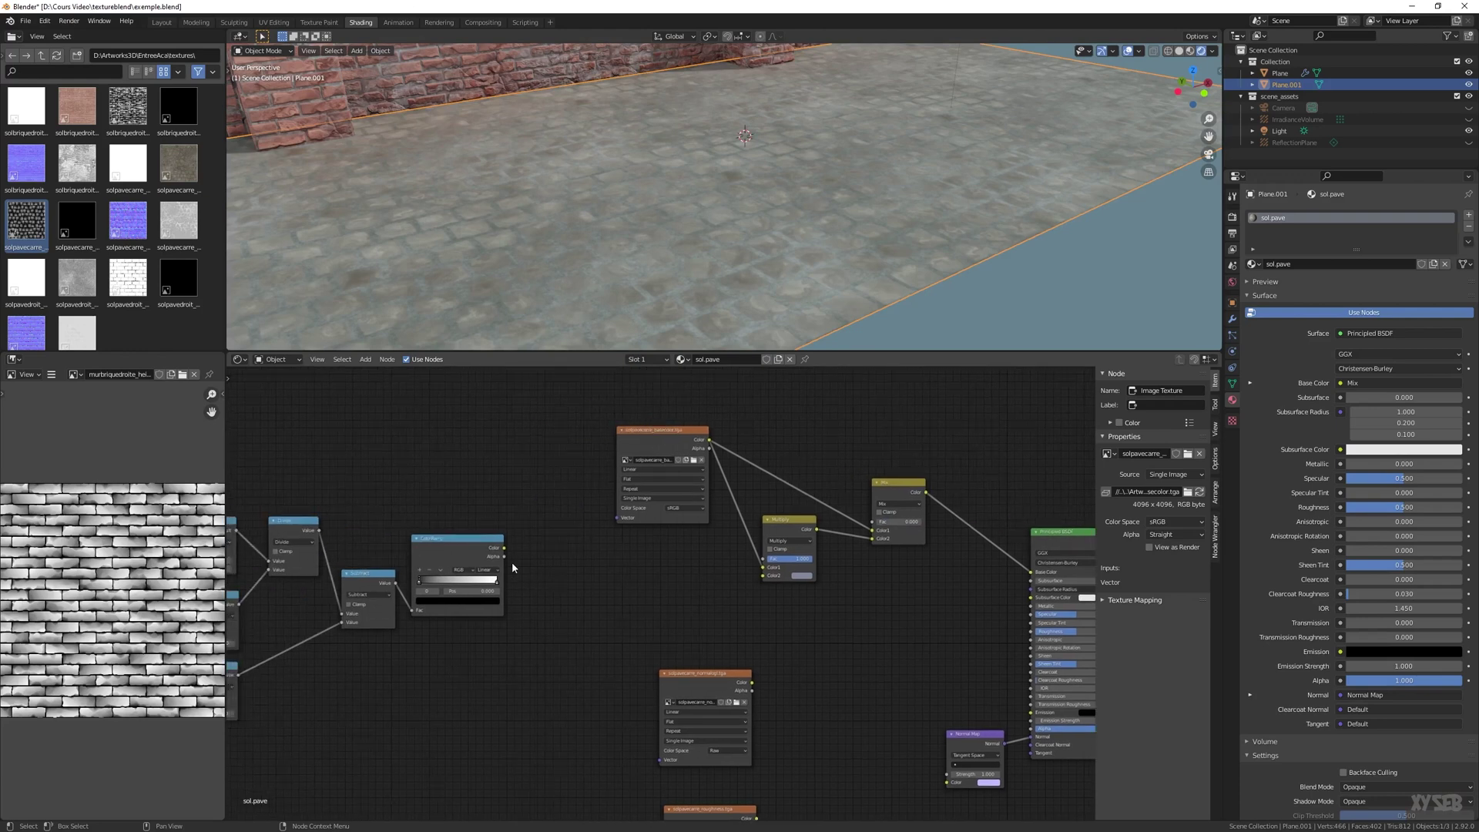
{"action": "left_click_drag", "start_coordinate": [503, 547], "coordinate": [873, 521]}
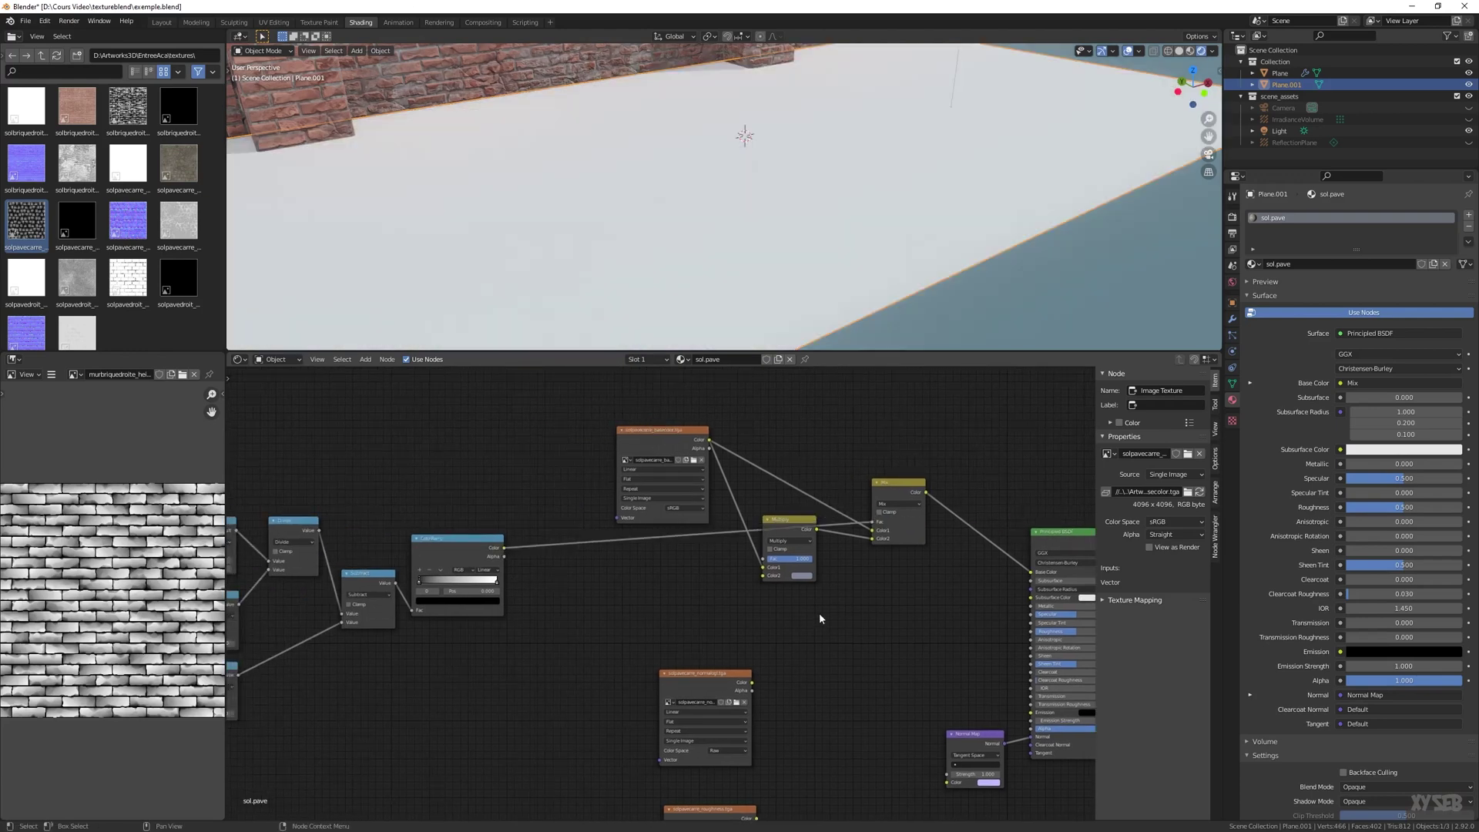
{"action": "scroll", "coordinate": [609, 193], "scroll_direction": "down", "scroll_amount": 5}
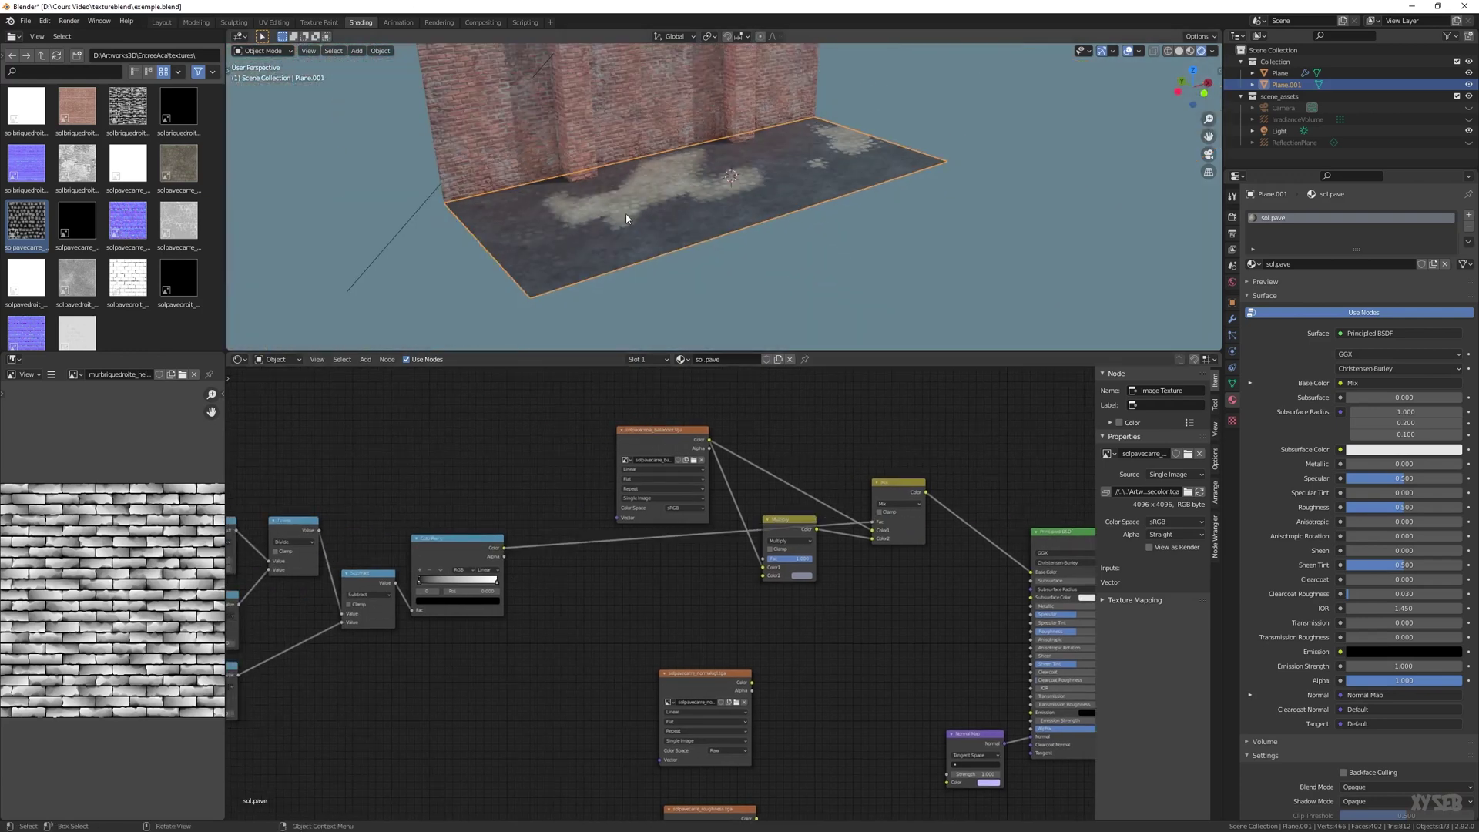
{"action": "middle_click_drag", "start_coordinate": [594, 511], "coordinate": [972, 489]}
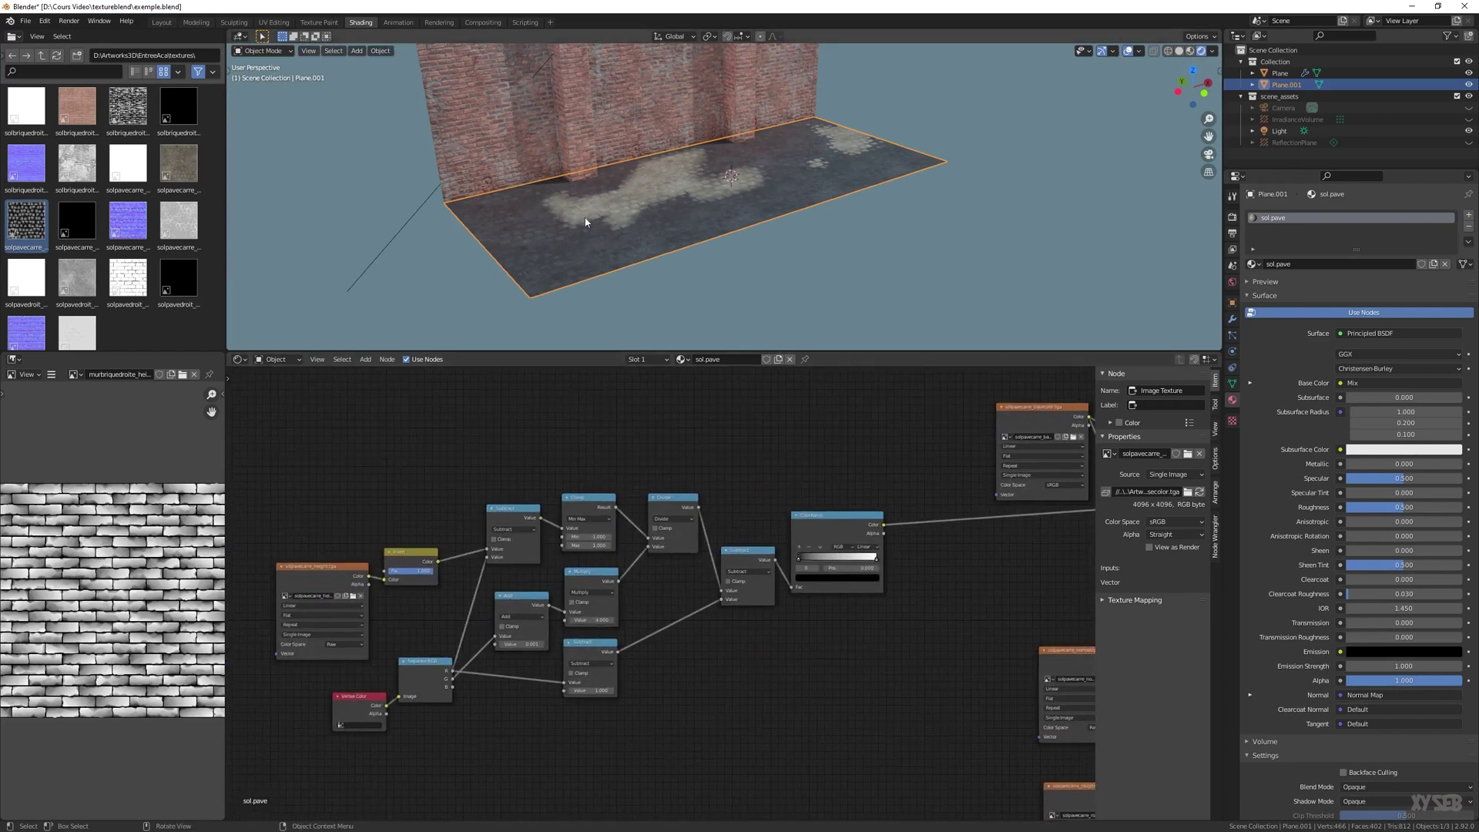
{"action": "scroll", "coordinate": [620, 223], "scroll_direction": "up", "scroll_amount": 5}
{"action": "middle_click_drag", "start_coordinate": [620, 223], "coordinate": [654, 214]}
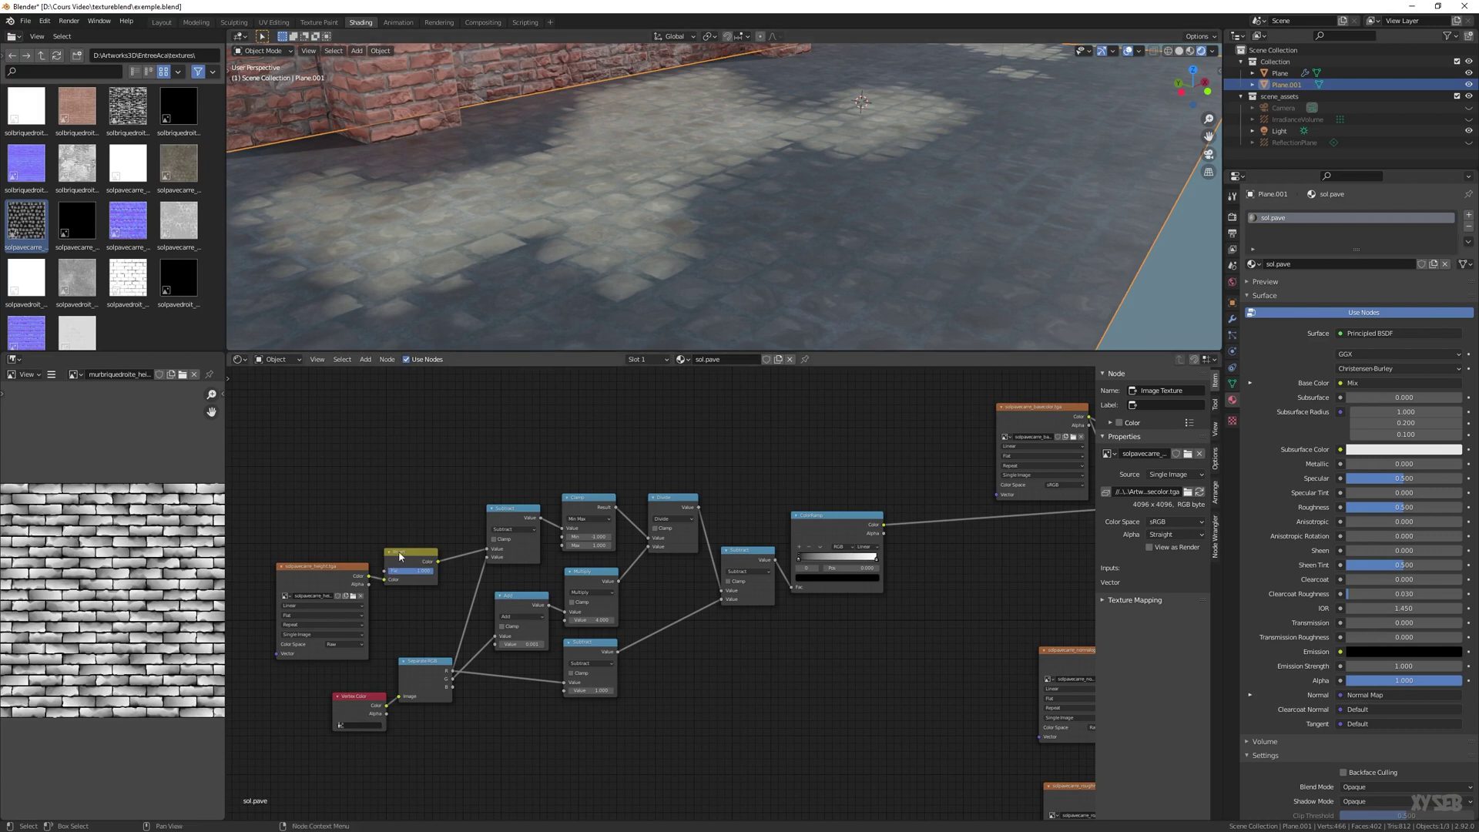
Duplicate the Invert node and wire the copy between the ColorRamp and the Mix node's Fac to reverse the mask
{"action": "left_click", "coordinate": [428, 554]}
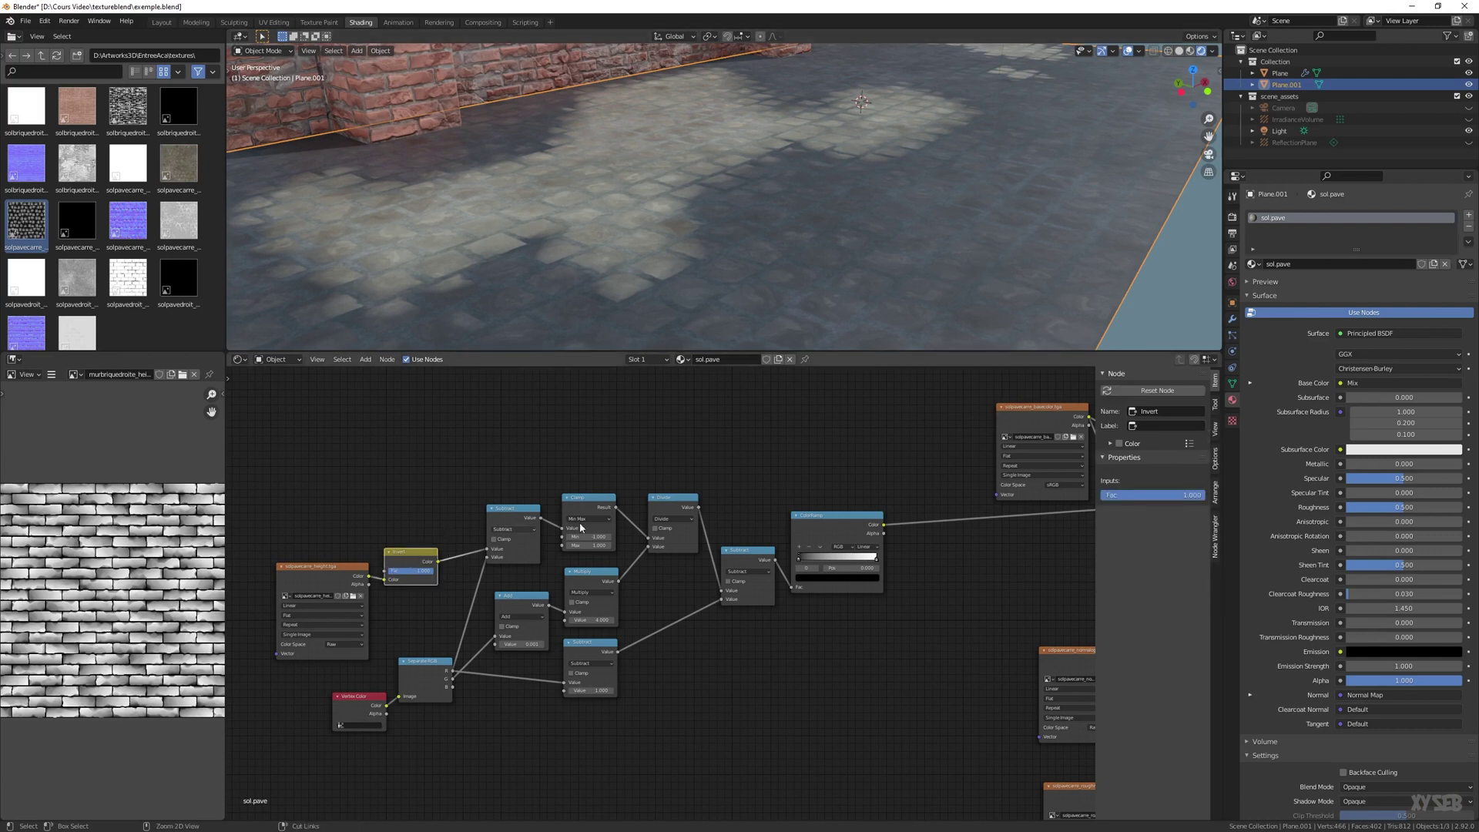
{"action": "middle_click_drag", "start_coordinate": [984, 562], "coordinate": [745, 587]}
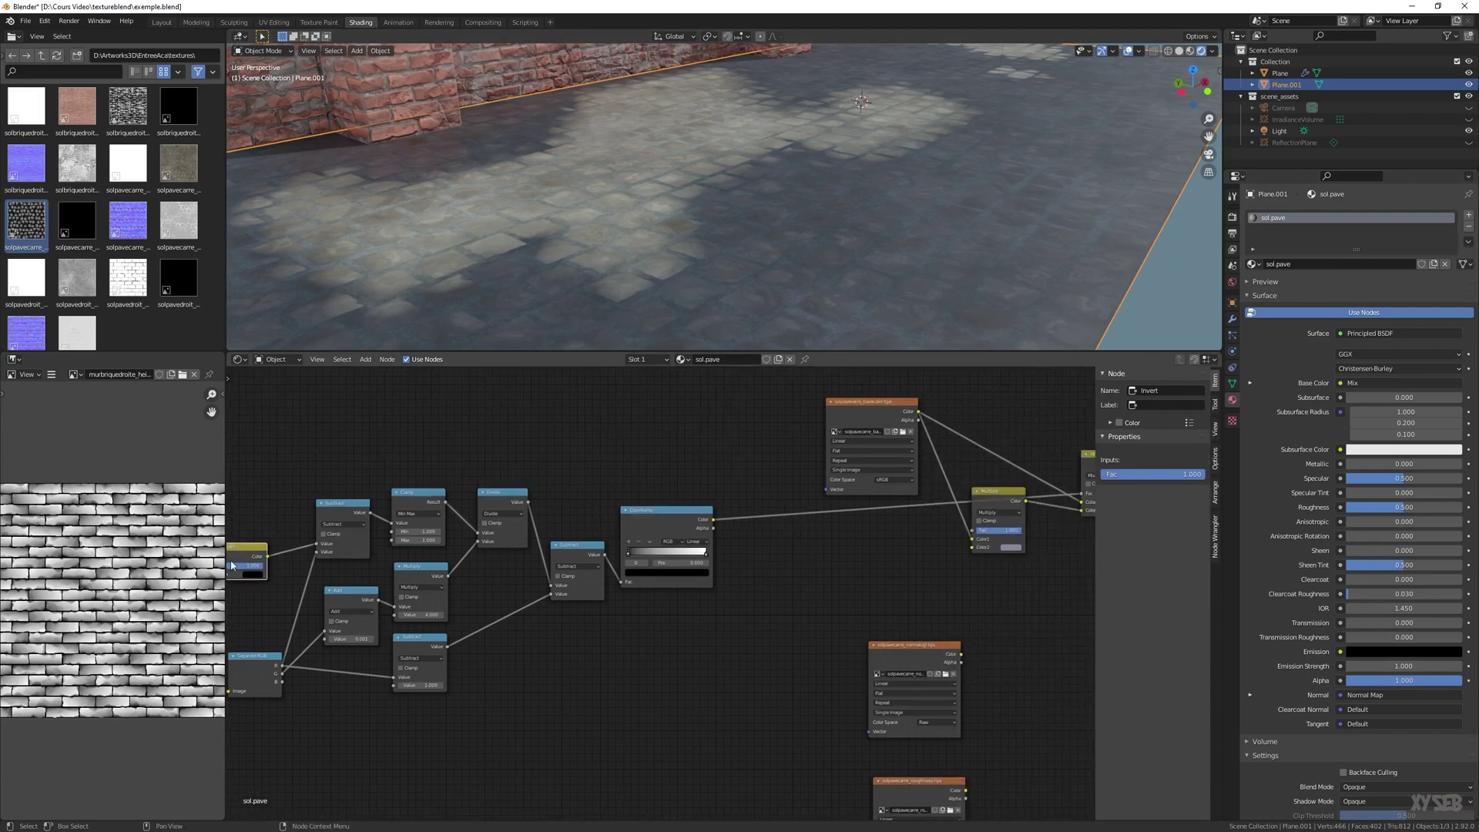
{"action": "key", "text": "shift+d"}
{"action": "left_click", "coordinate": [875, 556]}
{"action": "middle_click_drag", "start_coordinate": [1054, 535], "coordinate": [786, 543]}
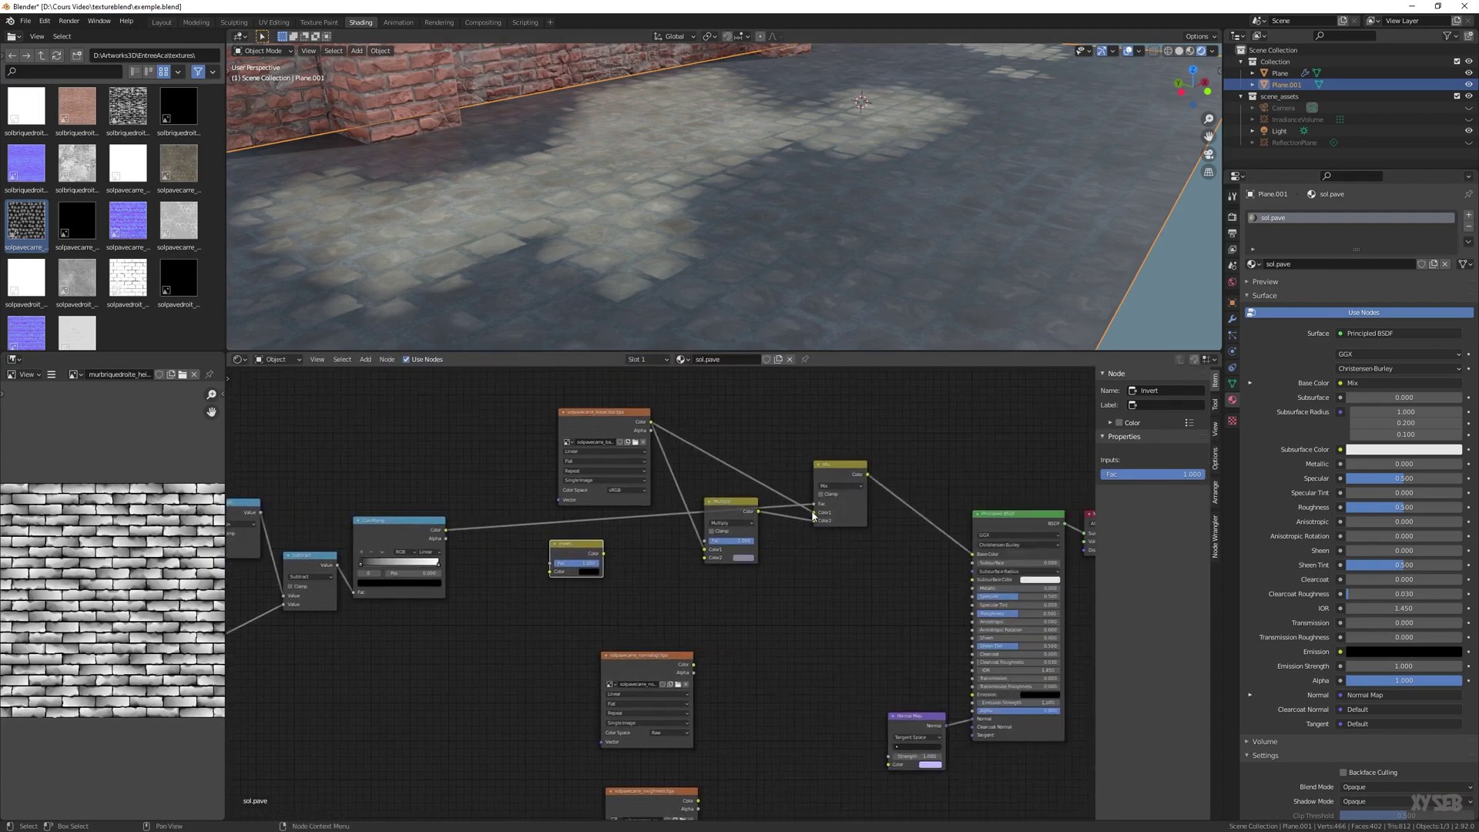
{"action": "middle_click_drag", "start_coordinate": [630, 563], "coordinate": [756, 555]}
{"action": "left_click_drag", "start_coordinate": [705, 537], "coordinate": [620, 530]}
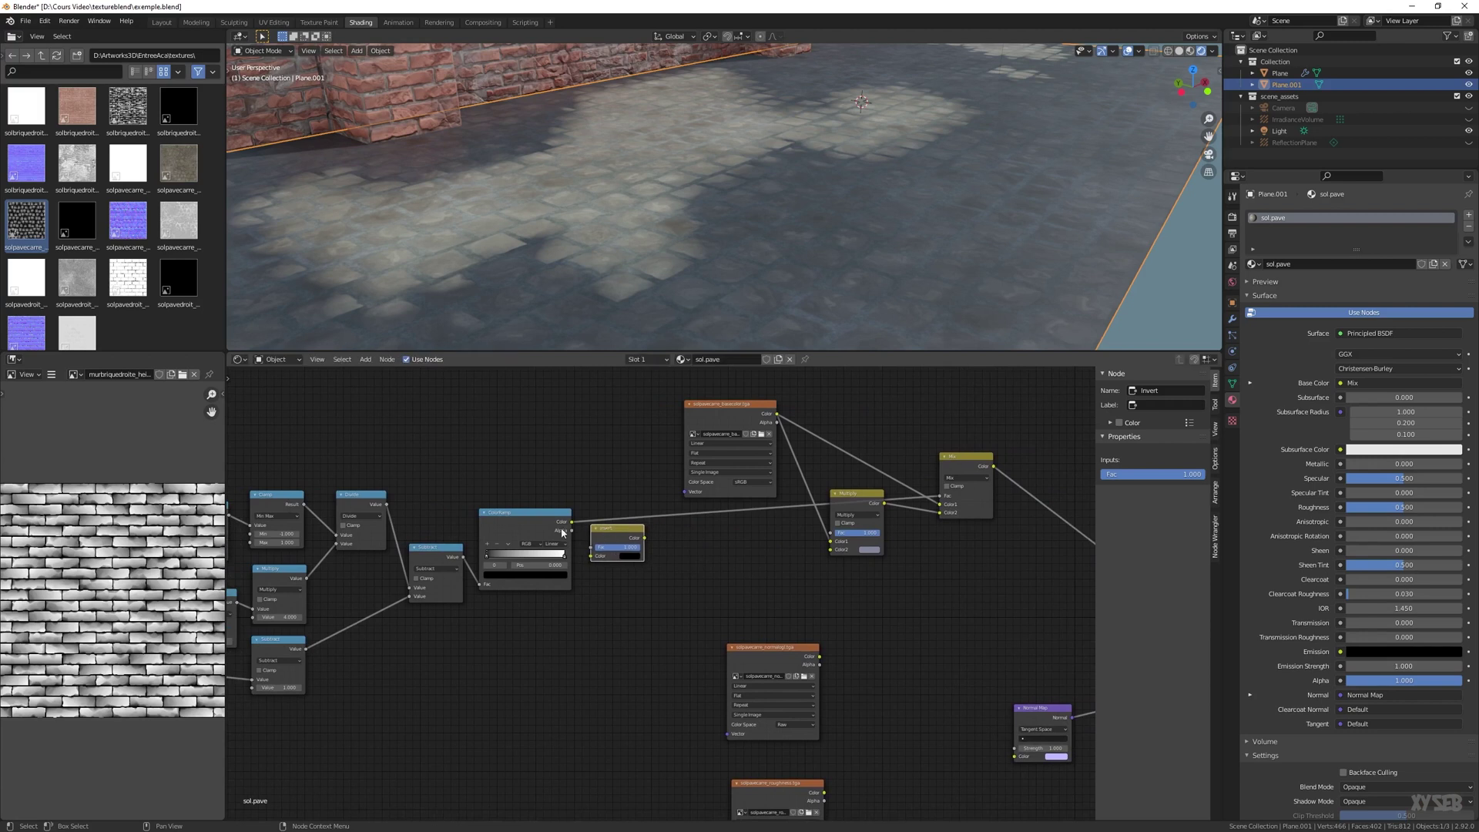
{"action": "left_click", "coordinate": [572, 522]}
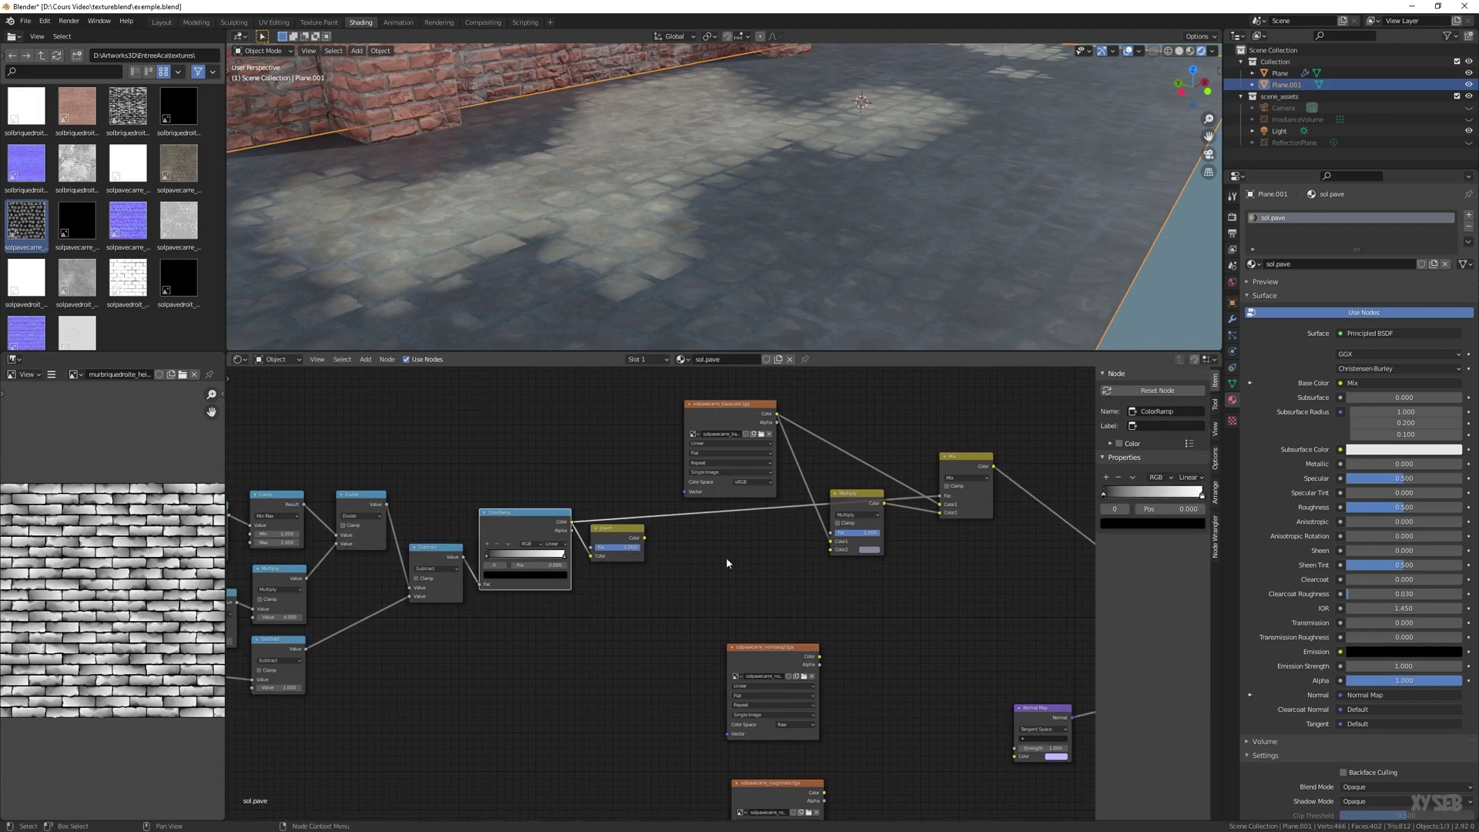
{"action": "middle_click_drag", "start_coordinate": [767, 551], "coordinate": [649, 570]}
{"action": "left_click_drag", "start_coordinate": [527, 557], "coordinate": [472, 507]}
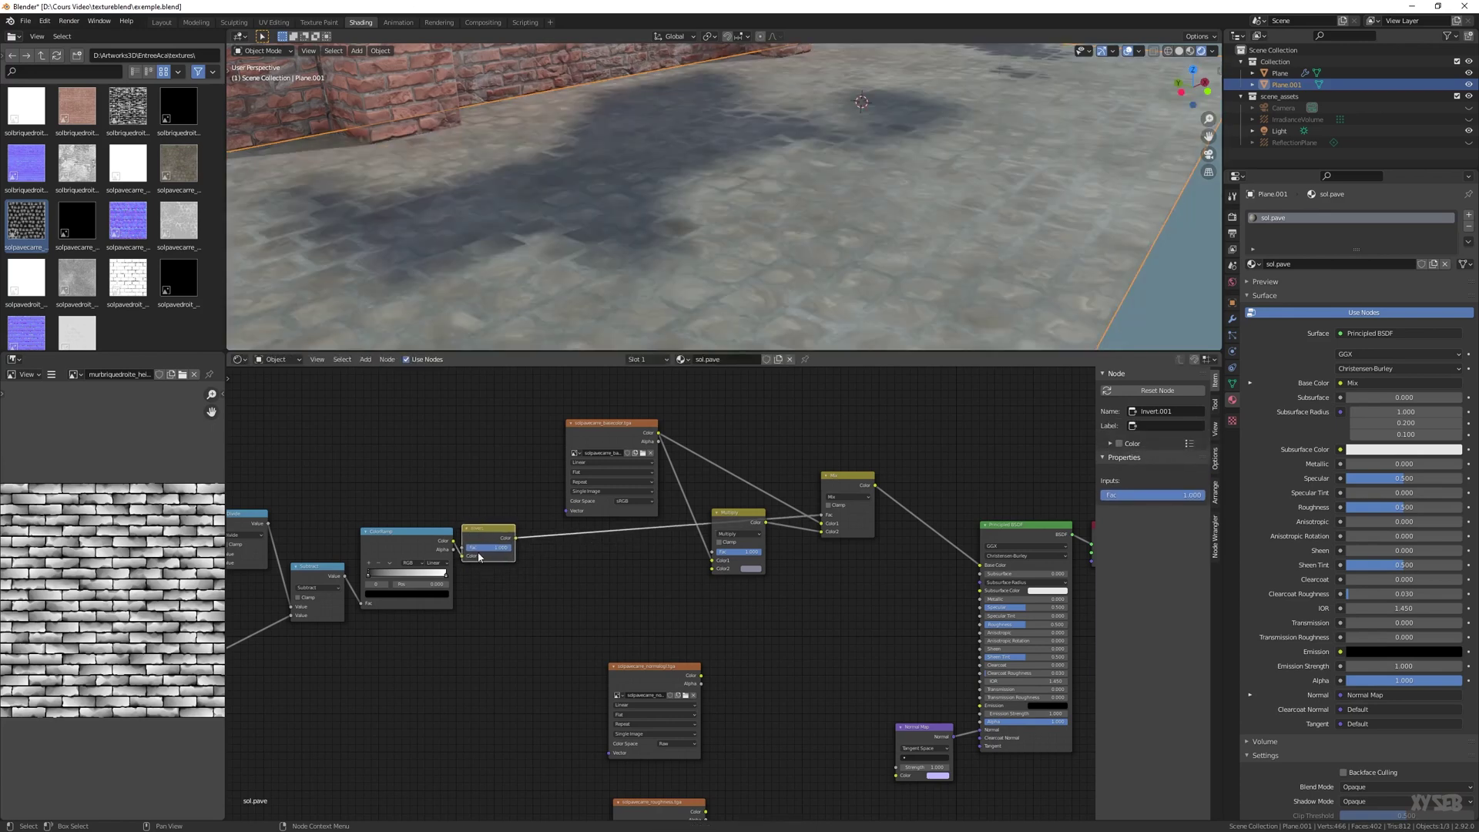
Link the height texture directly to the first Subtract node and delete the Invert node that stood between them
{"action": "middle_click_drag", "start_coordinate": [583, 185], "coordinate": [505, 261]}
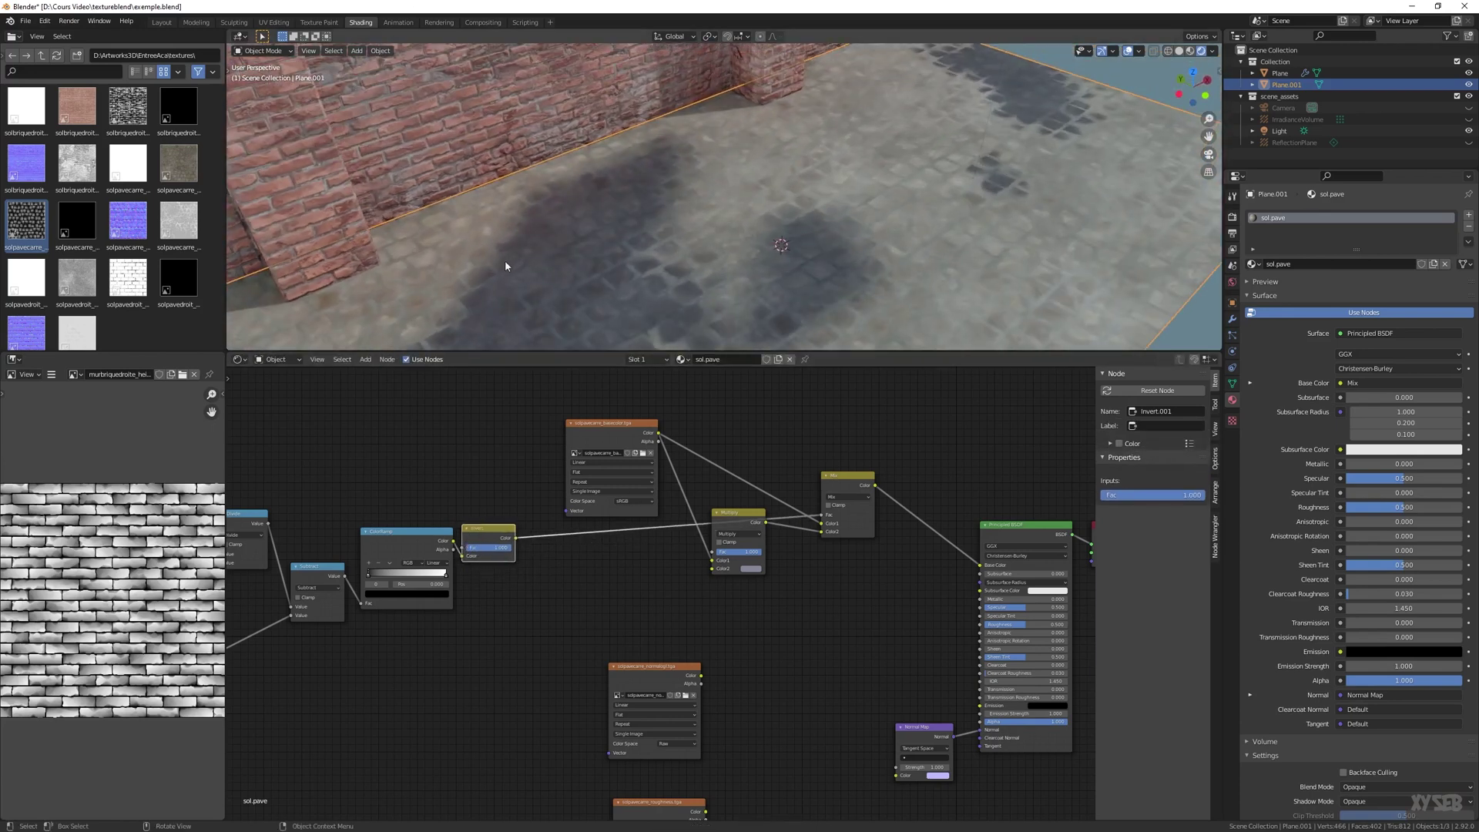
{"action": "scroll", "coordinate": [667, 166], "scroll_direction": "up", "scroll_amount": 3}
{"action": "middle_click_drag", "start_coordinate": [667, 166], "coordinate": [472, 279], "text": "shift"}
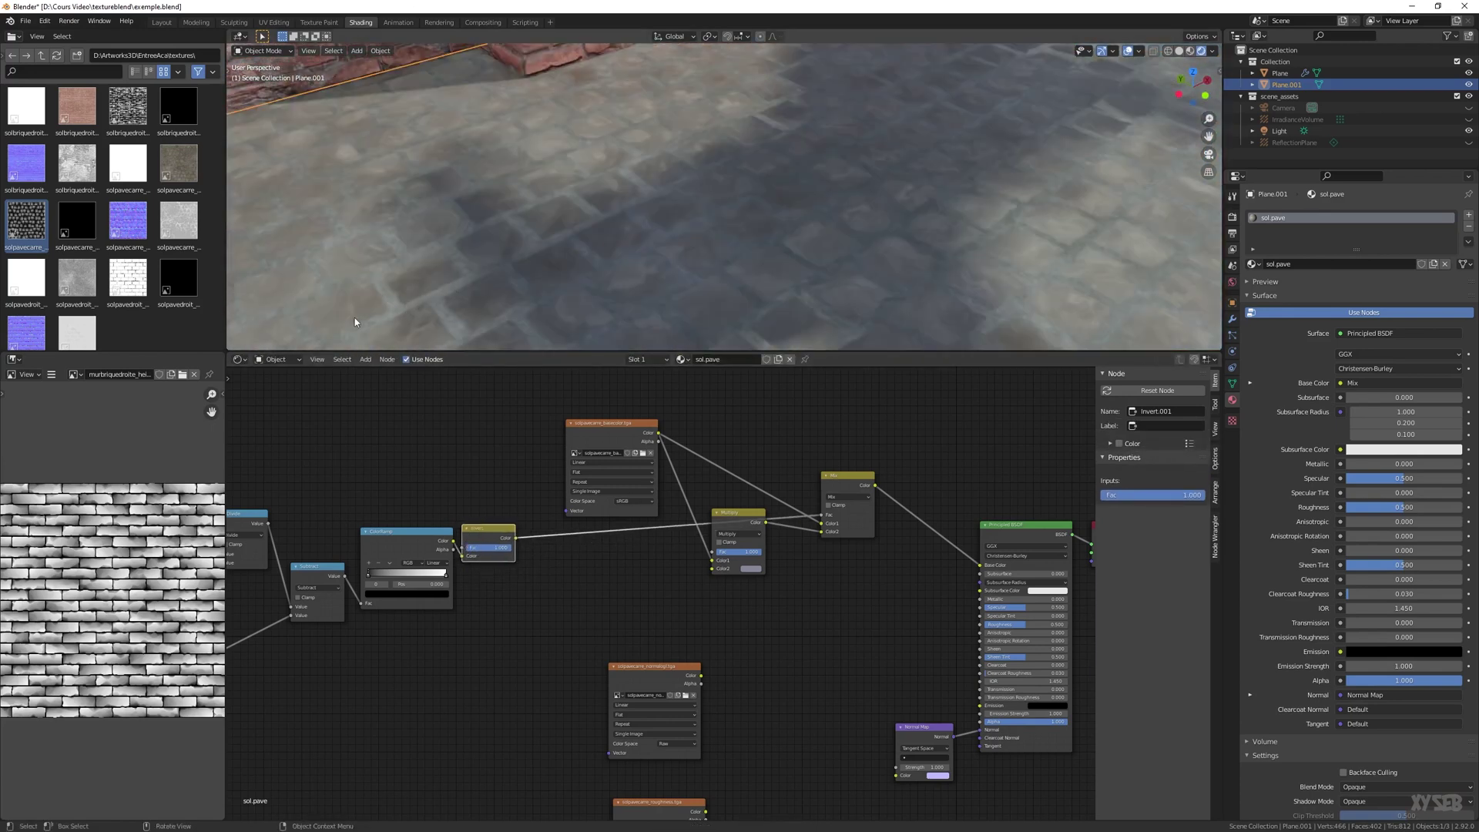
{"action": "scroll", "coordinate": [409, 302], "scroll_direction": "down", "scroll_amount": 5}
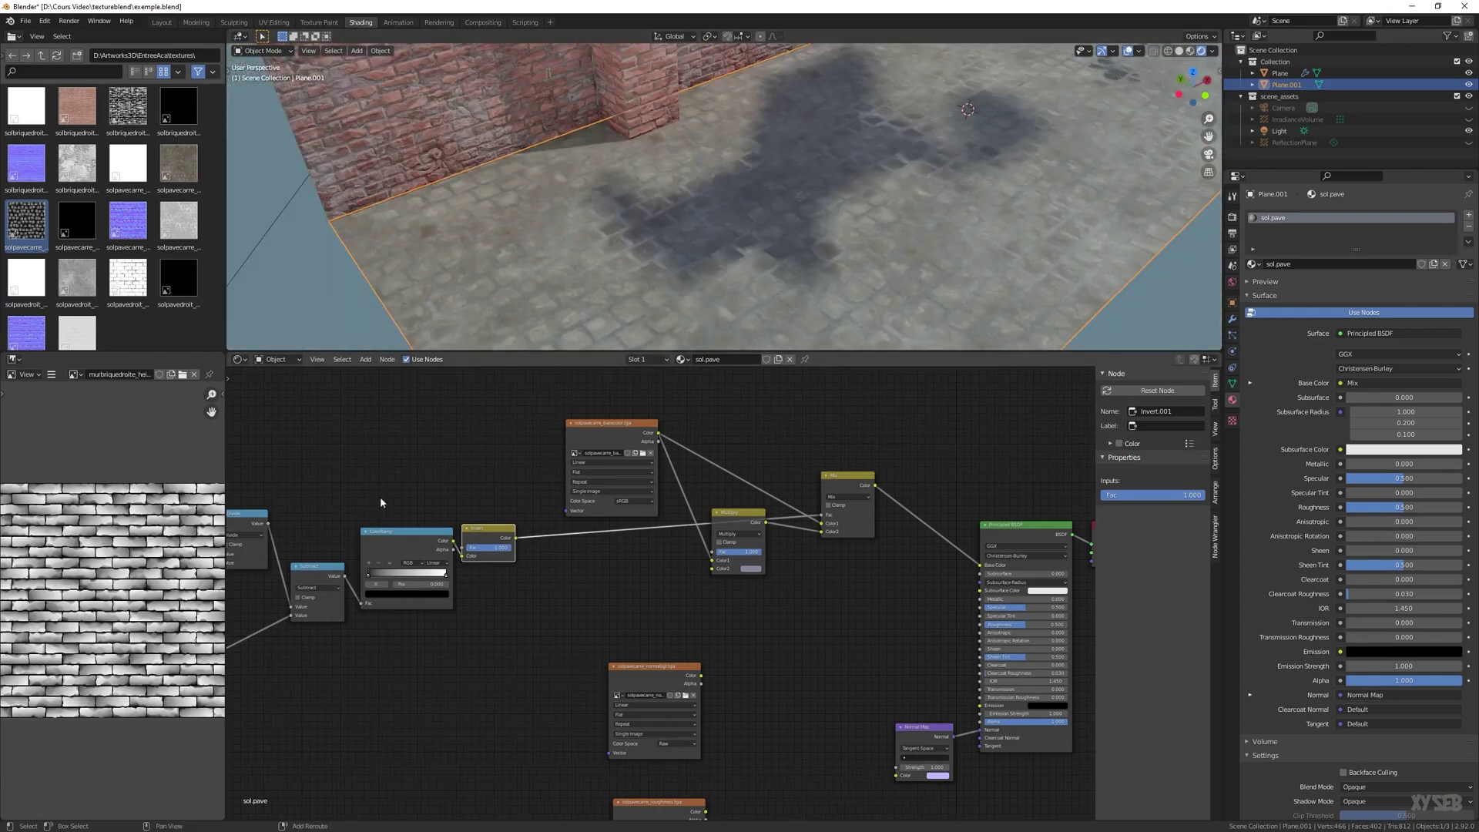
{"action": "middle_click_drag", "start_coordinate": [380, 497], "coordinate": [831, 483]}
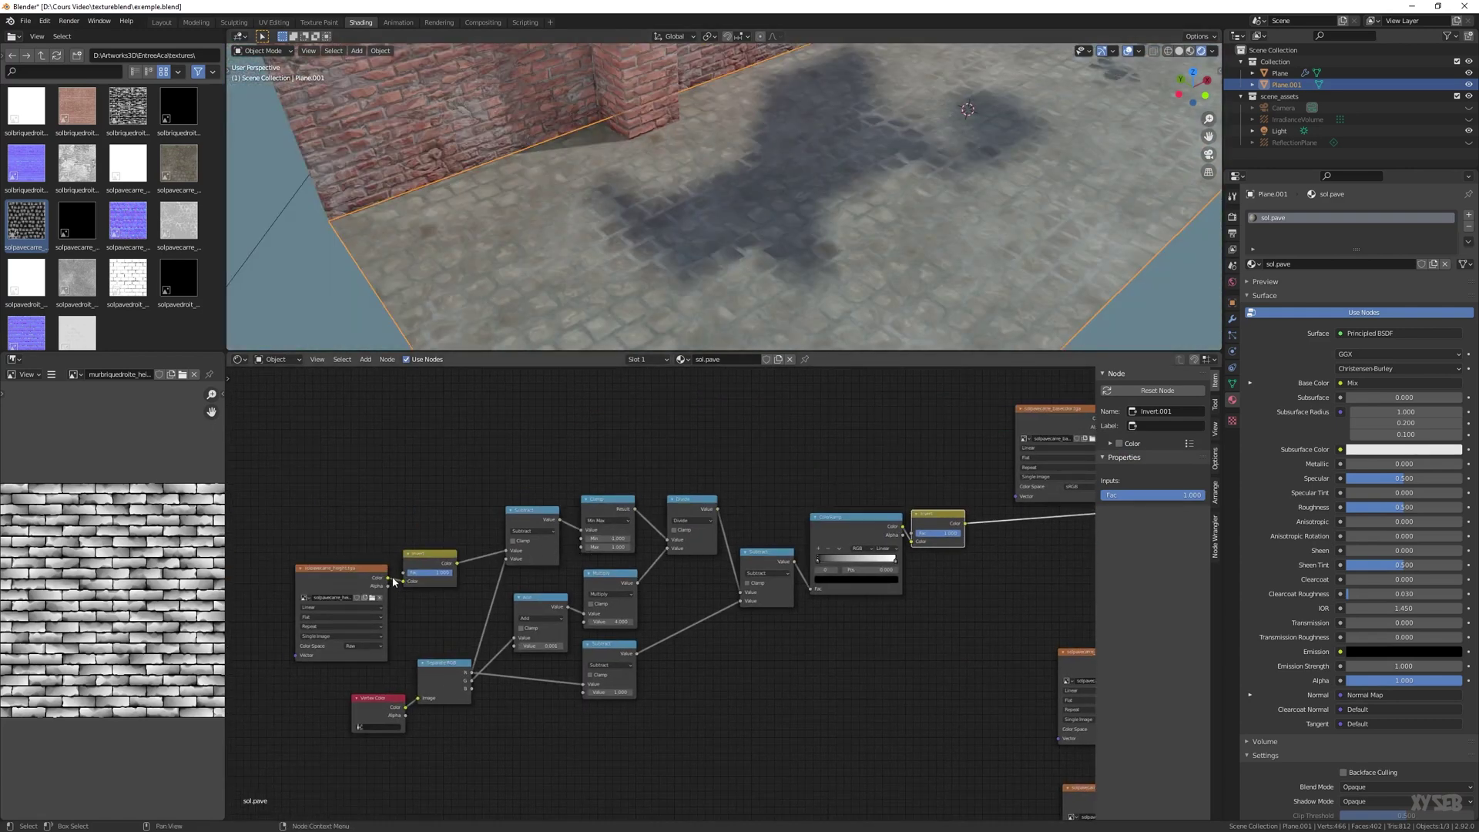
{"action": "left_click_drag", "start_coordinate": [388, 579], "coordinate": [425, 518]}
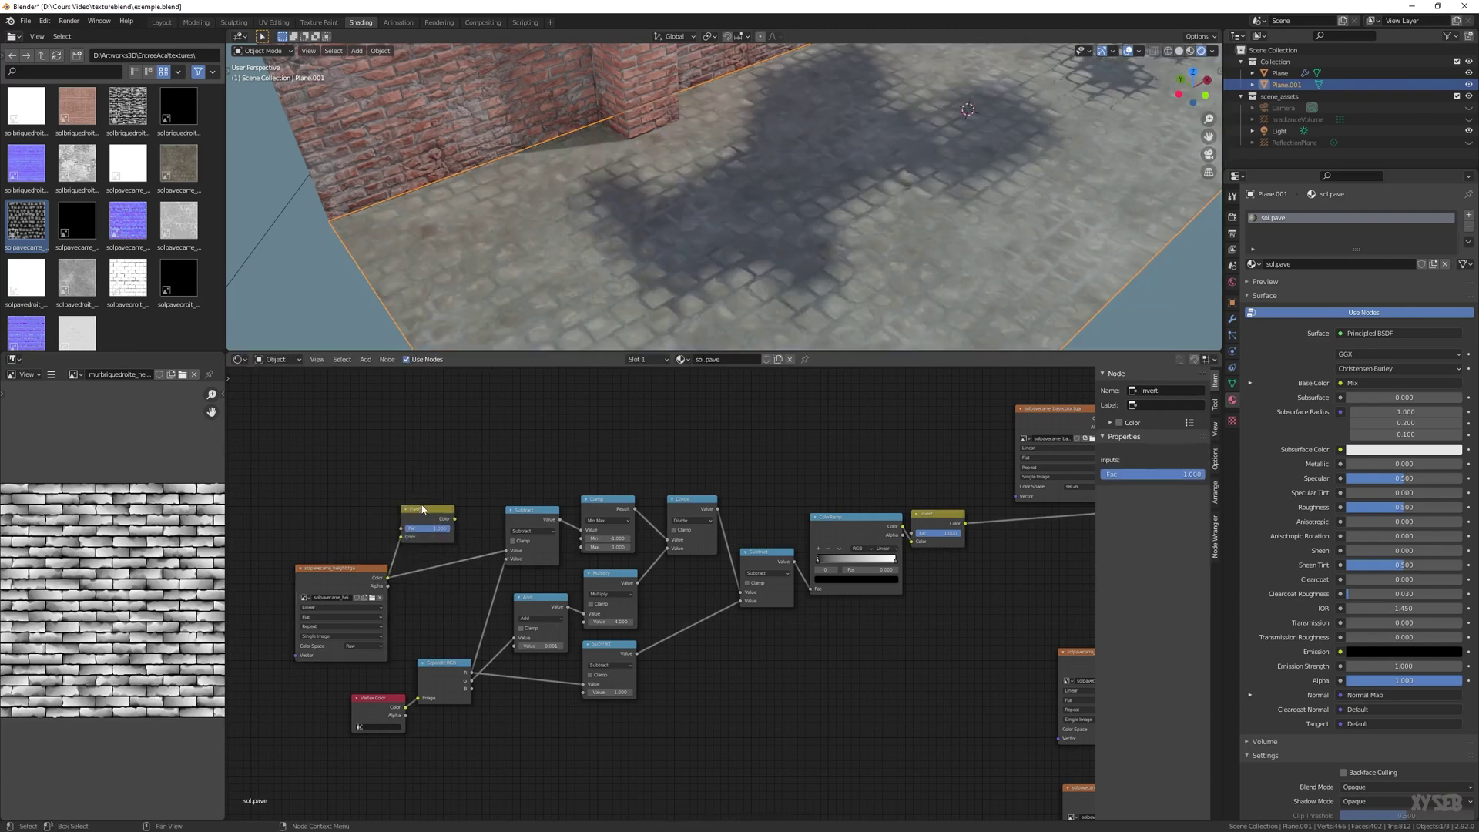
{"action": "key", "text": "x"}
{"action": "left_click_drag", "start_coordinate": [379, 569], "coordinate": [416, 538]}
{"action": "middle_click_drag", "start_coordinate": [794, 506], "coordinate": [478, 529]}
{"action": "middle_click_drag", "start_coordinate": [608, 541], "coordinate": [780, 523]}
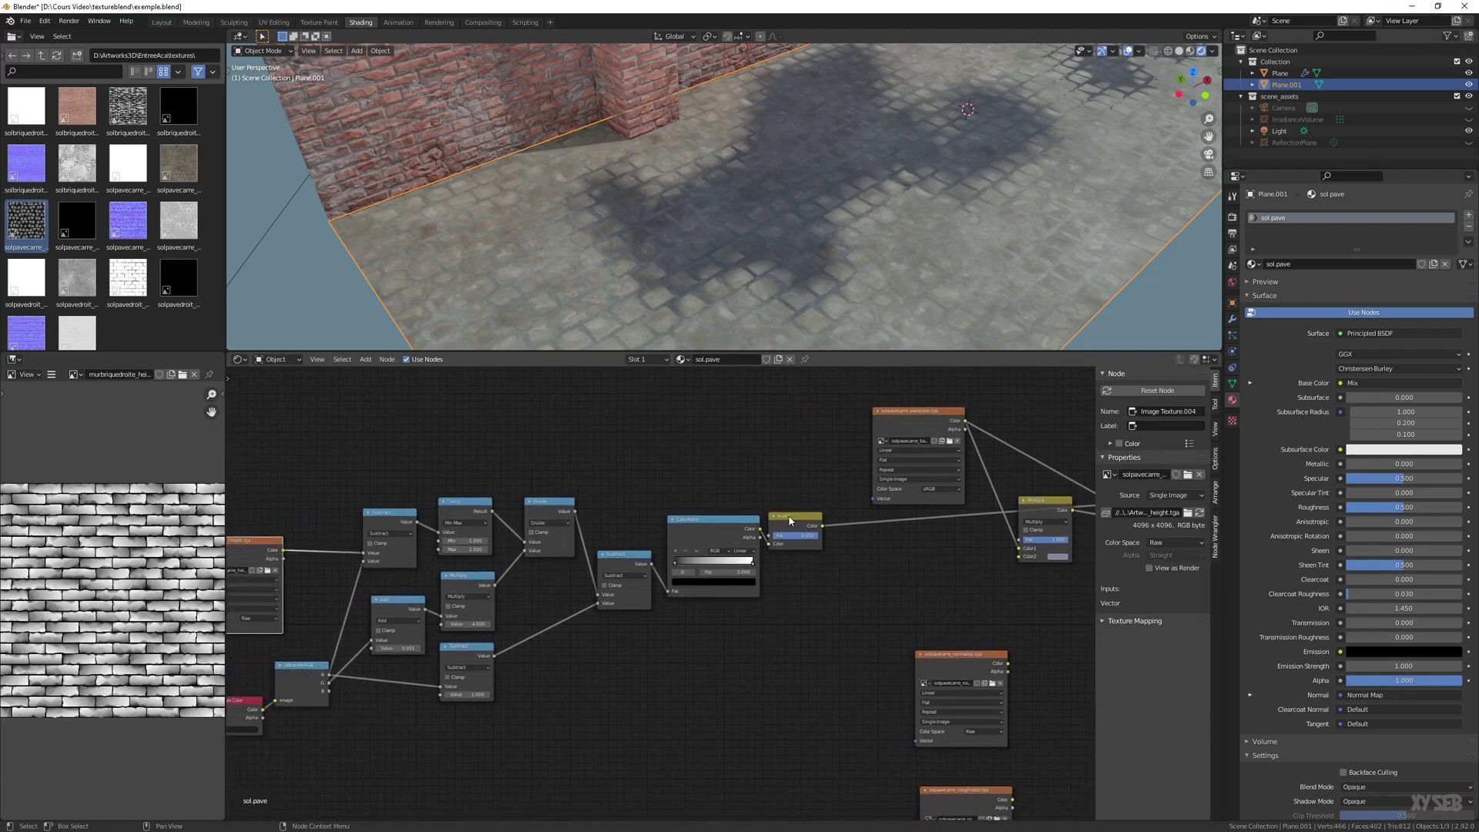
{"action": "left_click_drag", "start_coordinate": [780, 522], "coordinate": [785, 518]}
{"action": "middle_click_drag", "start_coordinate": [784, 519], "coordinate": [921, 498]}
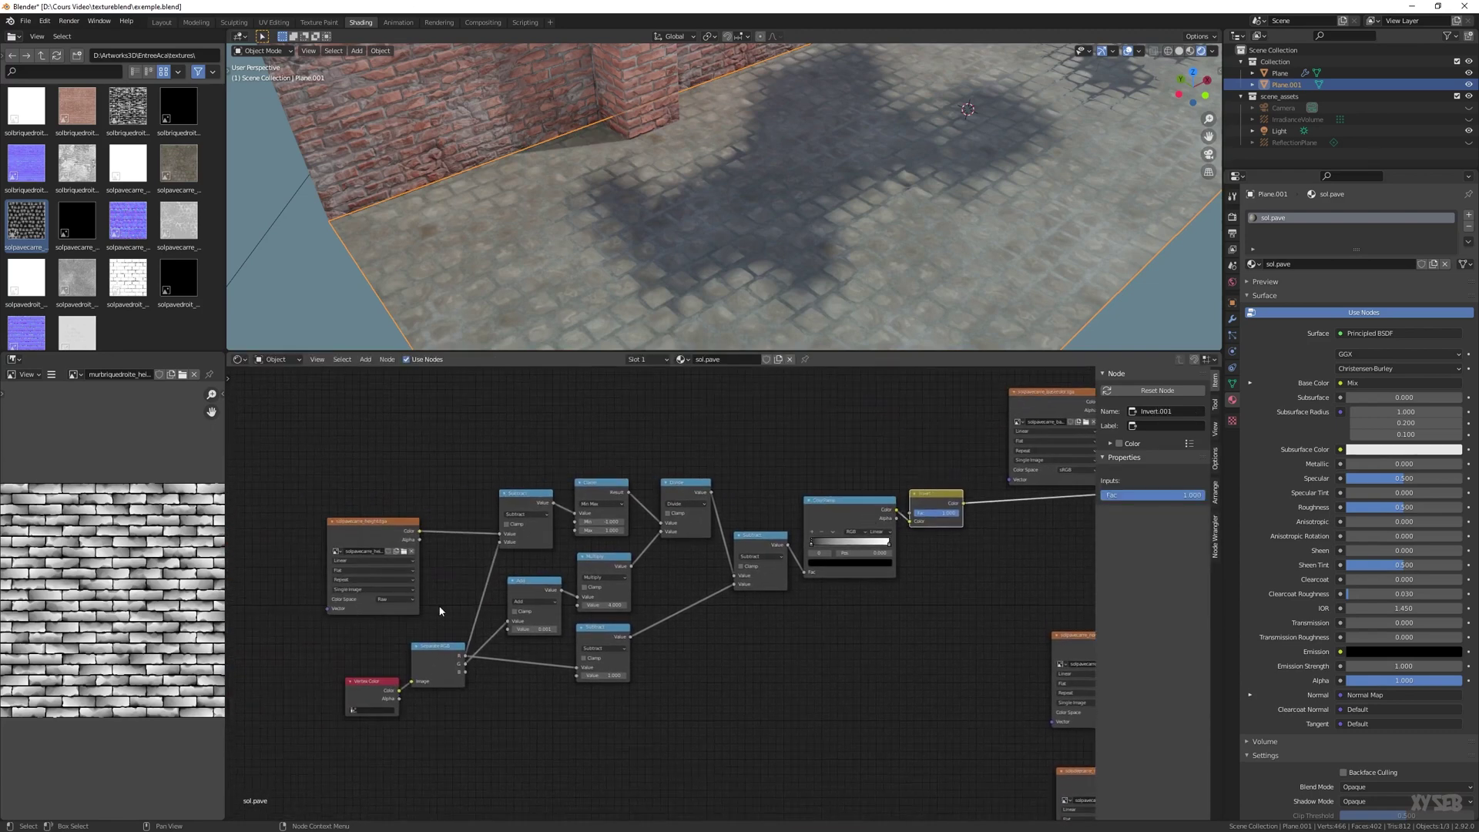
{"action": "middle_click_drag", "start_coordinate": [861, 581], "coordinate": [617, 656]}
{"action": "mouse_move", "coordinate": [707, 567]}
{"action": "left_mouse_down"}
{"action": "mouse_move", "coordinate": [717, 554]}
{"action": "mouse_move", "coordinate": [707, 561]}
{"action": "left_mouse_up"}
{"action": "middle_click_drag", "start_coordinate": [763, 264], "coordinate": [694, 275]}
Reduce the Multiply node's factor to soften the dark patches and check the result on the floor
{"action": "middle_click_drag", "start_coordinate": [894, 511], "coordinate": [584, 494]}
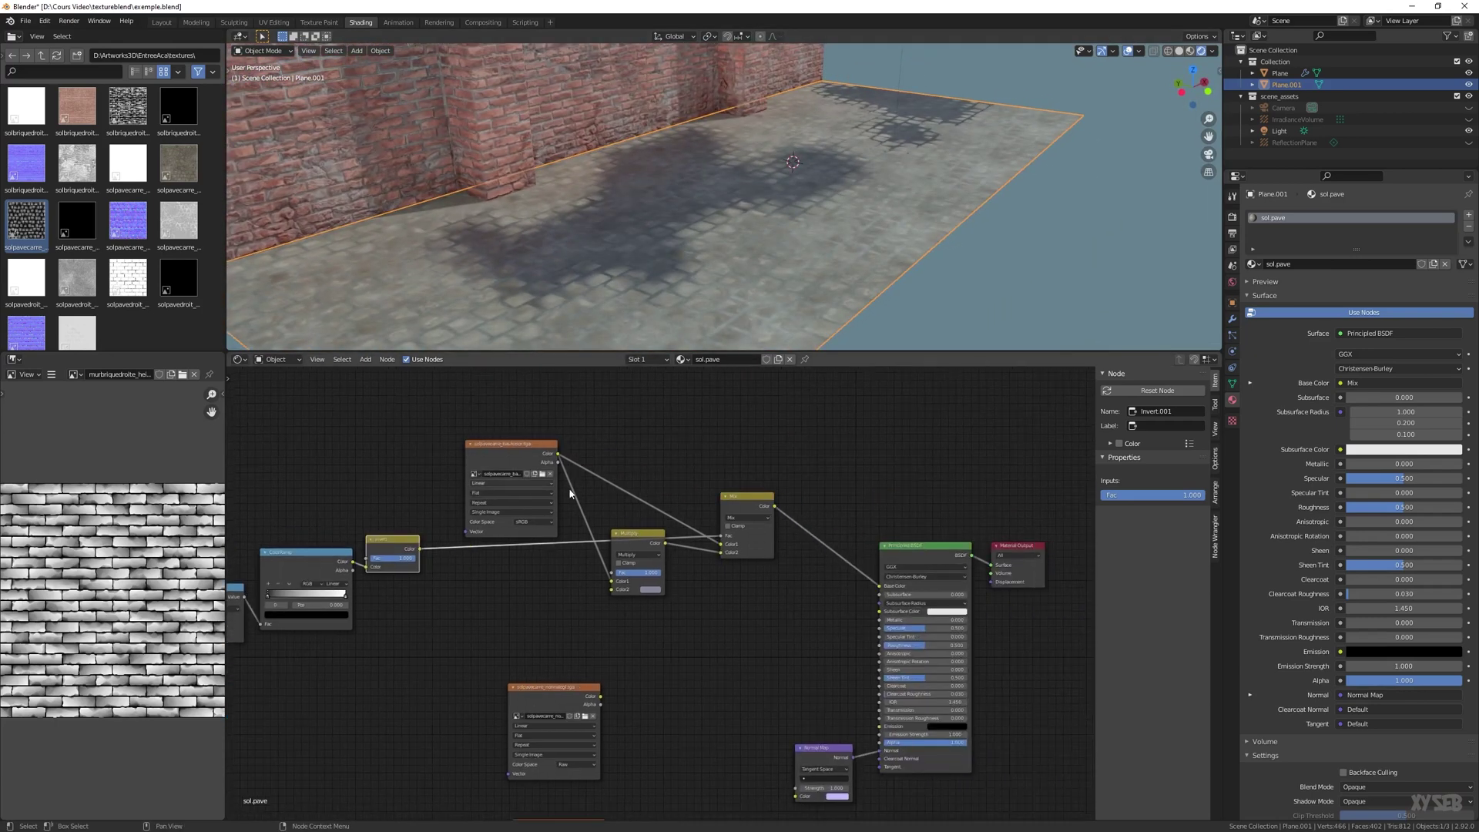
{"action": "left_click", "coordinate": [650, 590]}
{"action": "left_click_drag", "start_coordinate": [626, 573], "coordinate": [607, 574]}
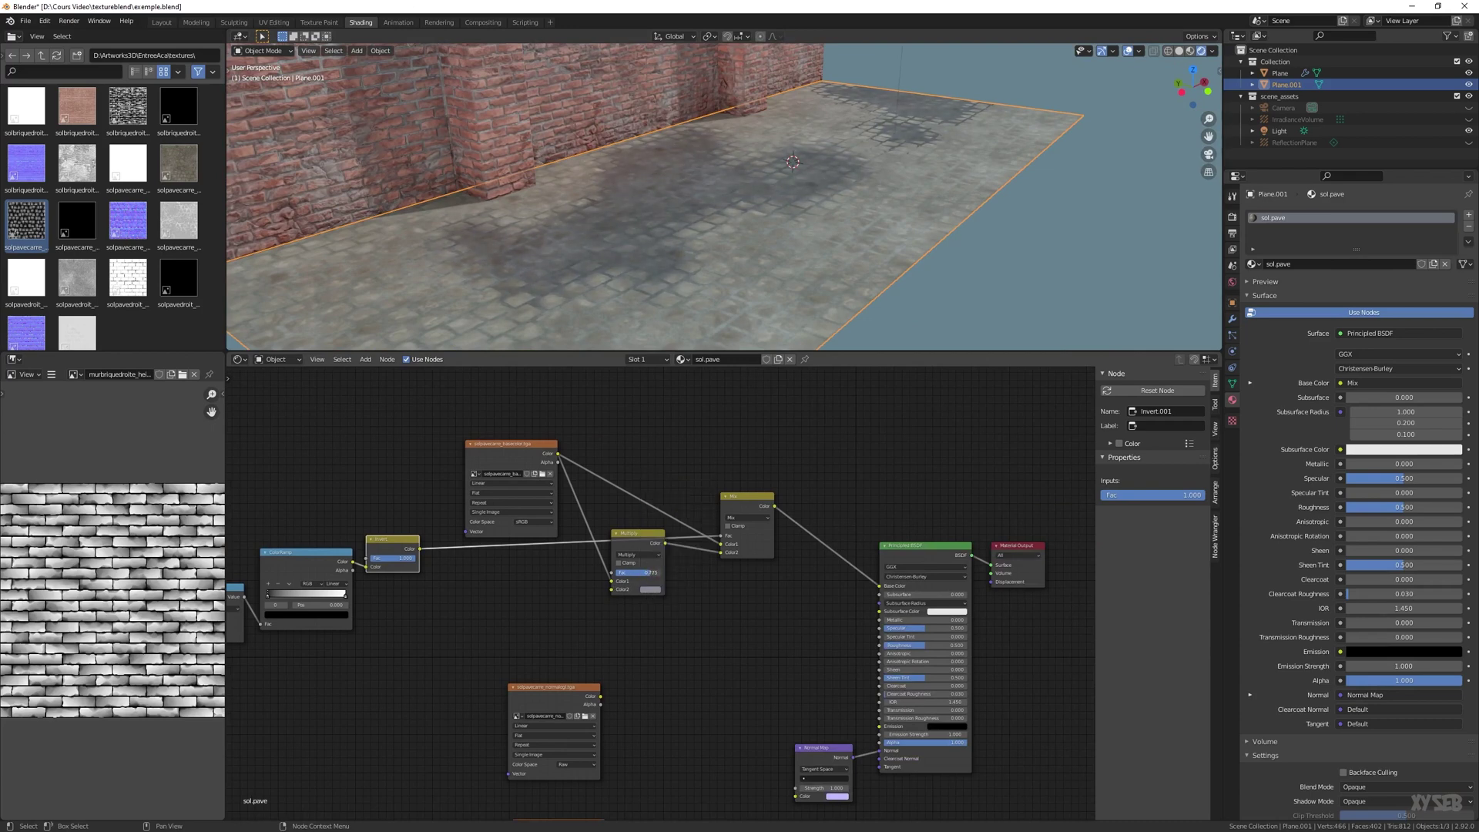
{"action": "middle_click_drag", "start_coordinate": [614, 254], "coordinate": [630, 248]}
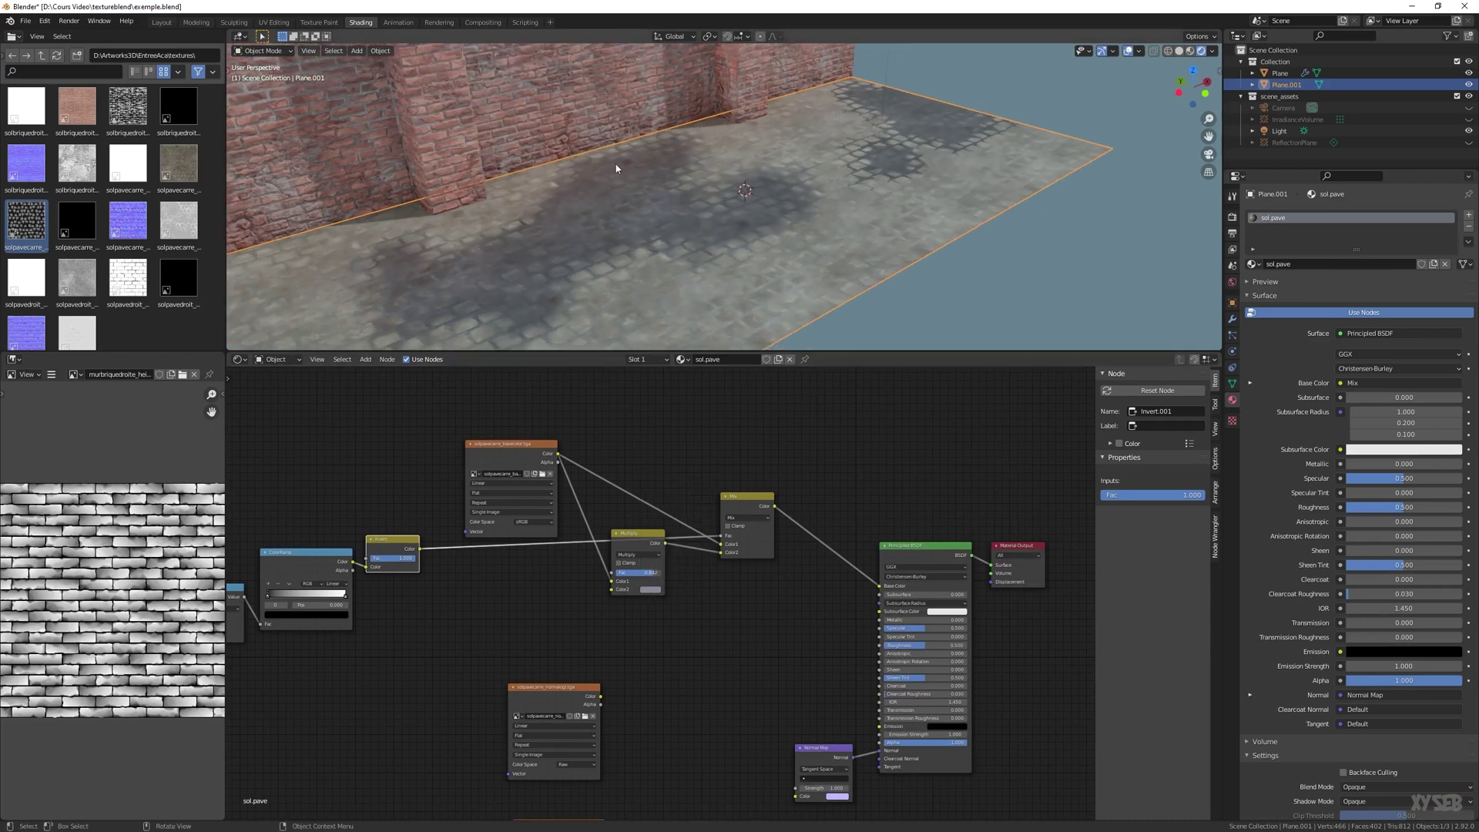
{"action": "scroll", "coordinate": [626, 271], "scroll_direction": "up", "scroll_amount": 4}
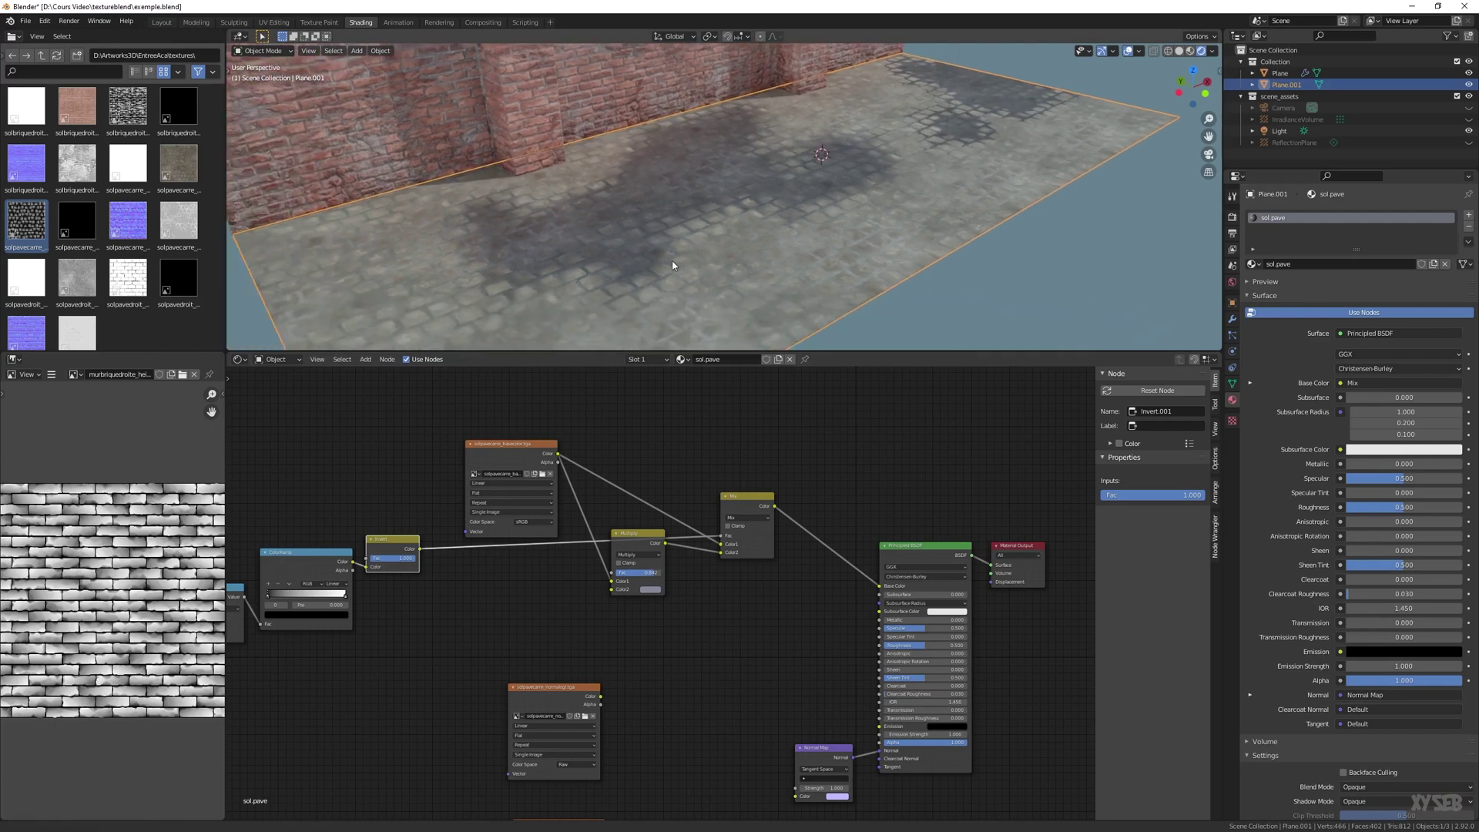
{"action": "mouse_move", "coordinate": [699, 201]}
{"action": "middle_mouse_down", "text": "shift"}
{"action": "mouse_move", "coordinate": [662, 235]}
{"action": "mouse_move", "coordinate": [684, 205]}
{"action": "middle_mouse_up", "text": "shift"}
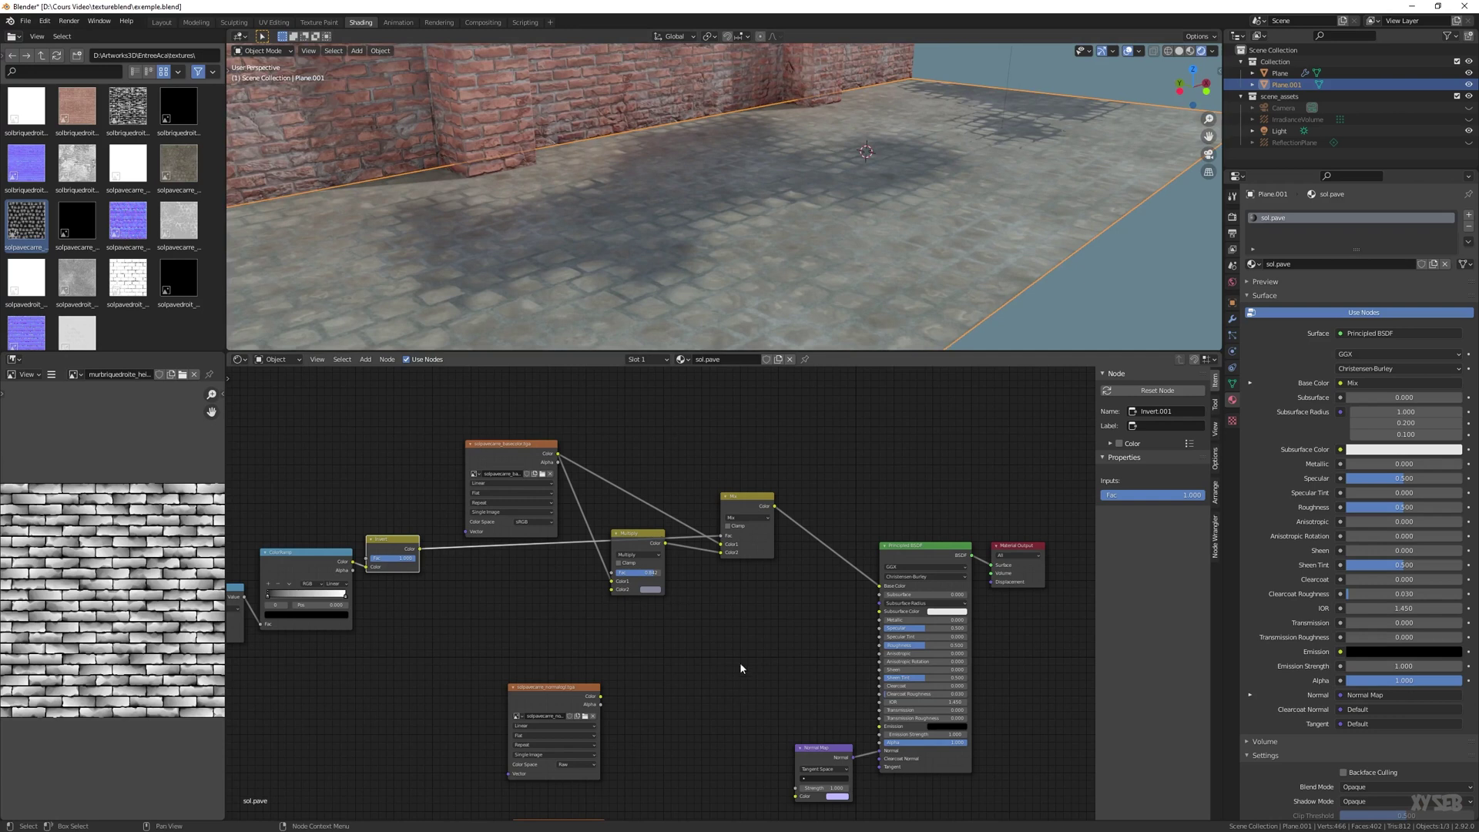
Rearrange the texture nodes so the roughness texture sits below the base color and the normal texture comes last
{"action": "middle_click_drag", "start_coordinate": [626, 710], "coordinate": [655, 580]}
{"action": "left_click_drag", "start_coordinate": [584, 568], "coordinate": [586, 596]}
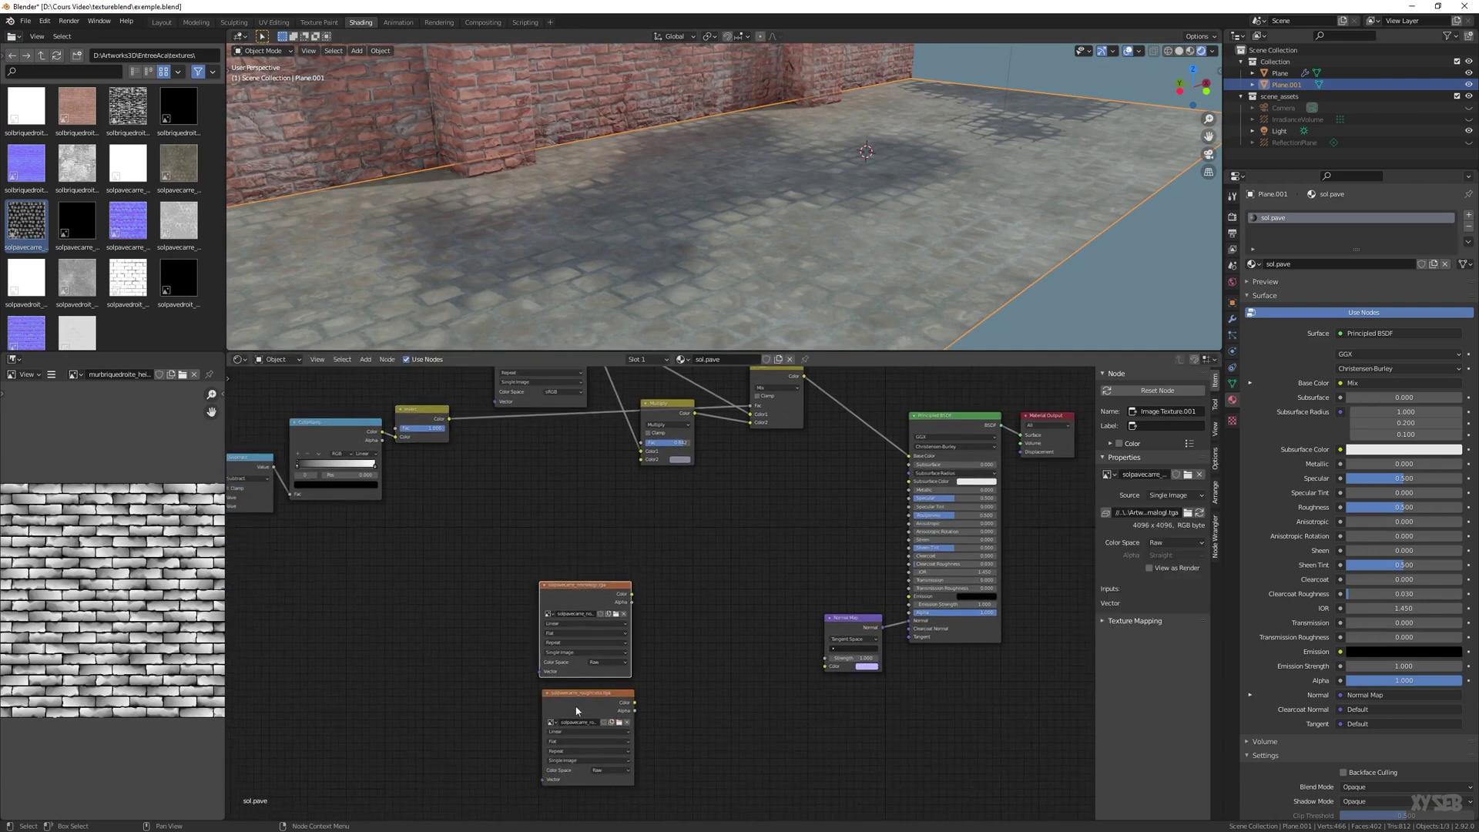
{"action": "left_click_drag", "start_coordinate": [575, 708], "coordinate": [562, 481]}
{"action": "left_click_drag", "start_coordinate": [572, 606], "coordinate": [581, 727]}
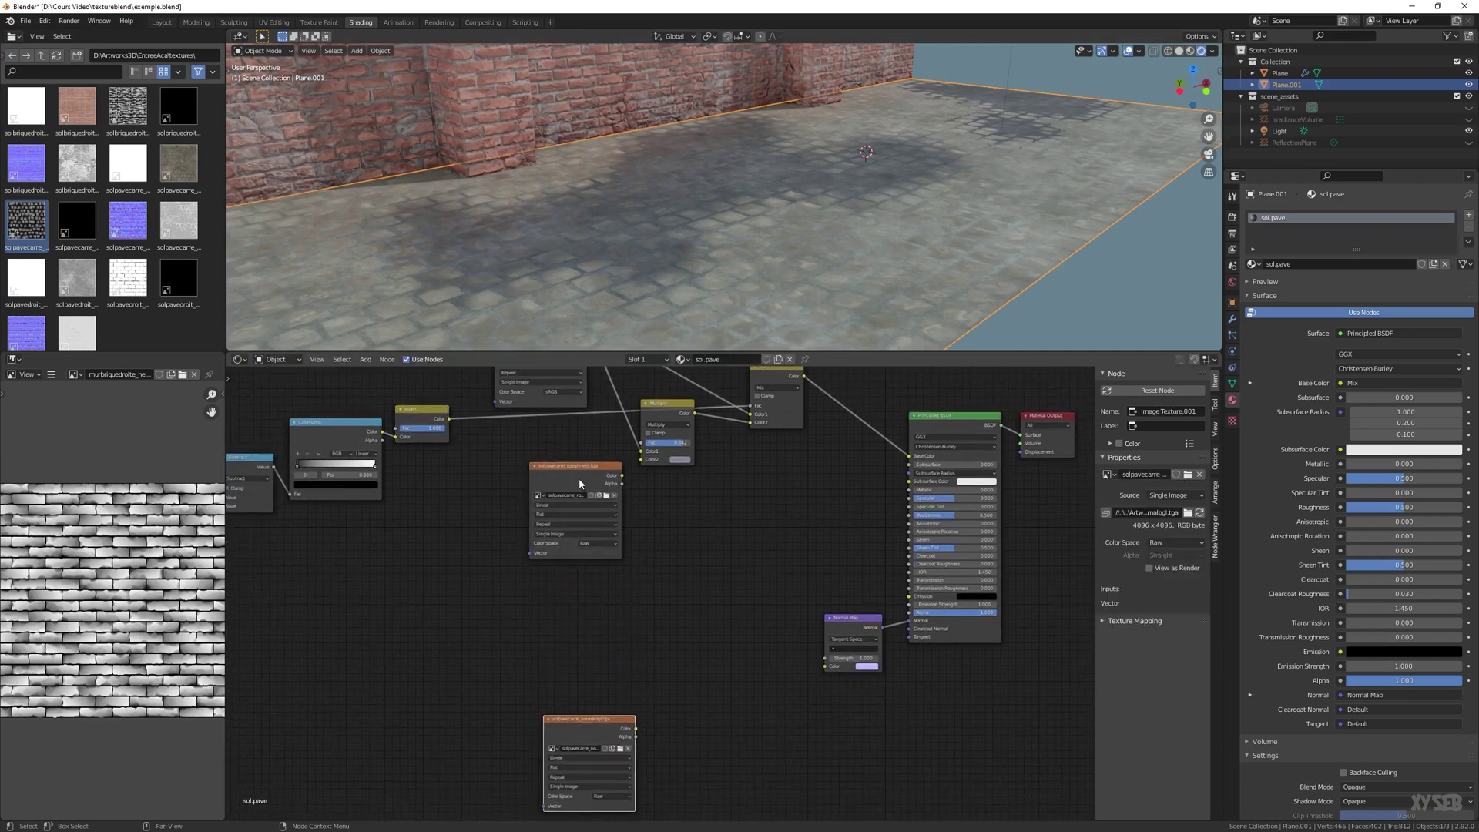
{"action": "left_click_drag", "start_coordinate": [579, 477], "coordinate": [580, 534]}
{"action": "middle_click_drag", "start_coordinate": [580, 533], "coordinate": [629, 616]}
Duplicate the base color Mix node beside the roughness texture and link that texture's Color to the copy's Color1
{"action": "left_click", "coordinate": [811, 459]}
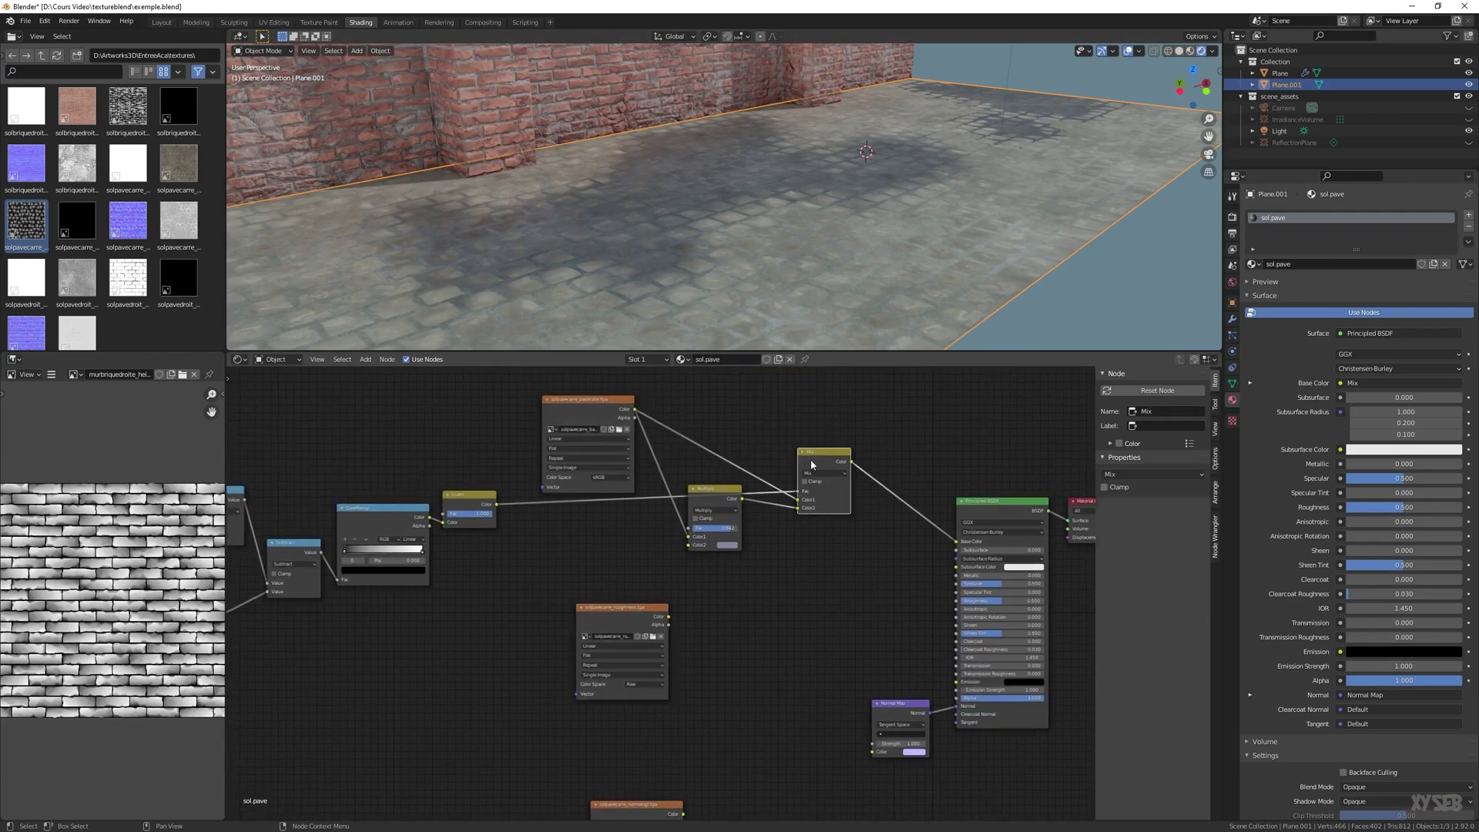
{"action": "key", "text": "shift+d"}
{"action": "left_click", "coordinate": [730, 662]}
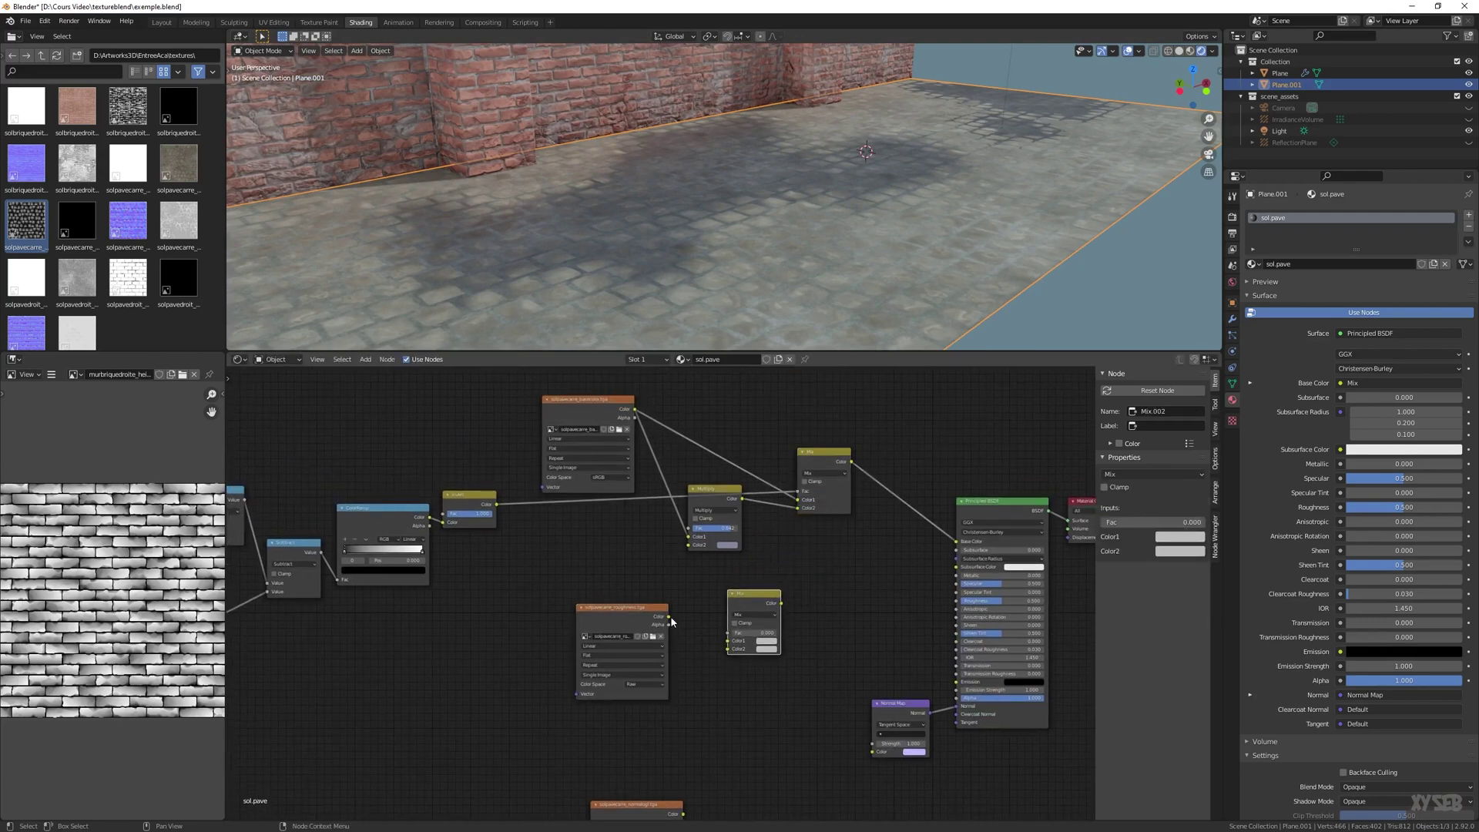
{"action": "left_click_drag", "start_coordinate": [669, 617], "coordinate": [729, 641]}
Set Color2 of the roughness Mix node to black
{"action": "left_click", "coordinate": [764, 650]}
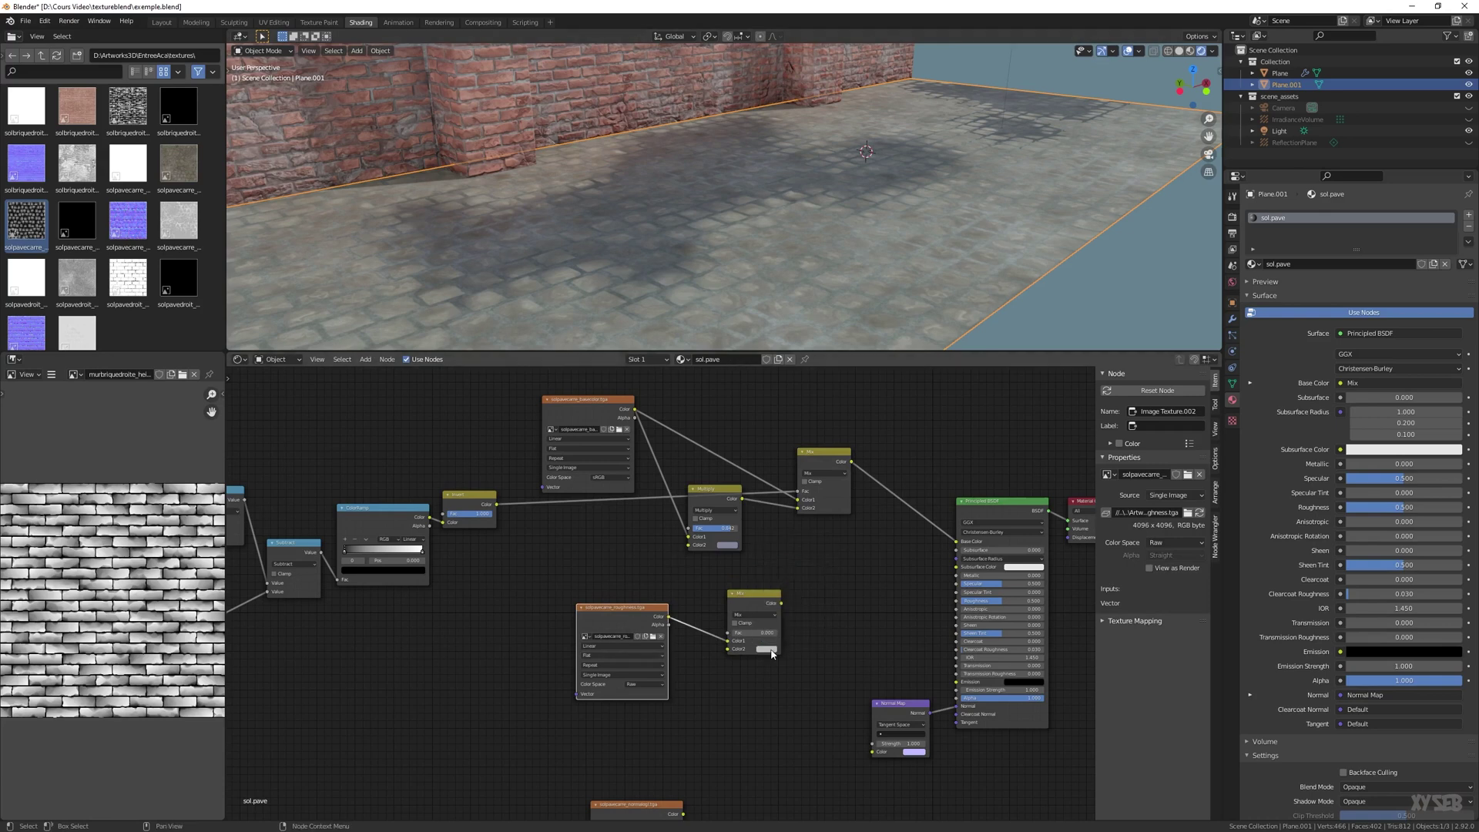
{"action": "left_click", "coordinate": [769, 649]}
{"action": "left_click", "coordinate": [814, 579]}
{"action": "left_click_drag", "start_coordinate": [822, 583], "coordinate": [823, 598]}
{"action": "left_click", "coordinate": [570, 571]}
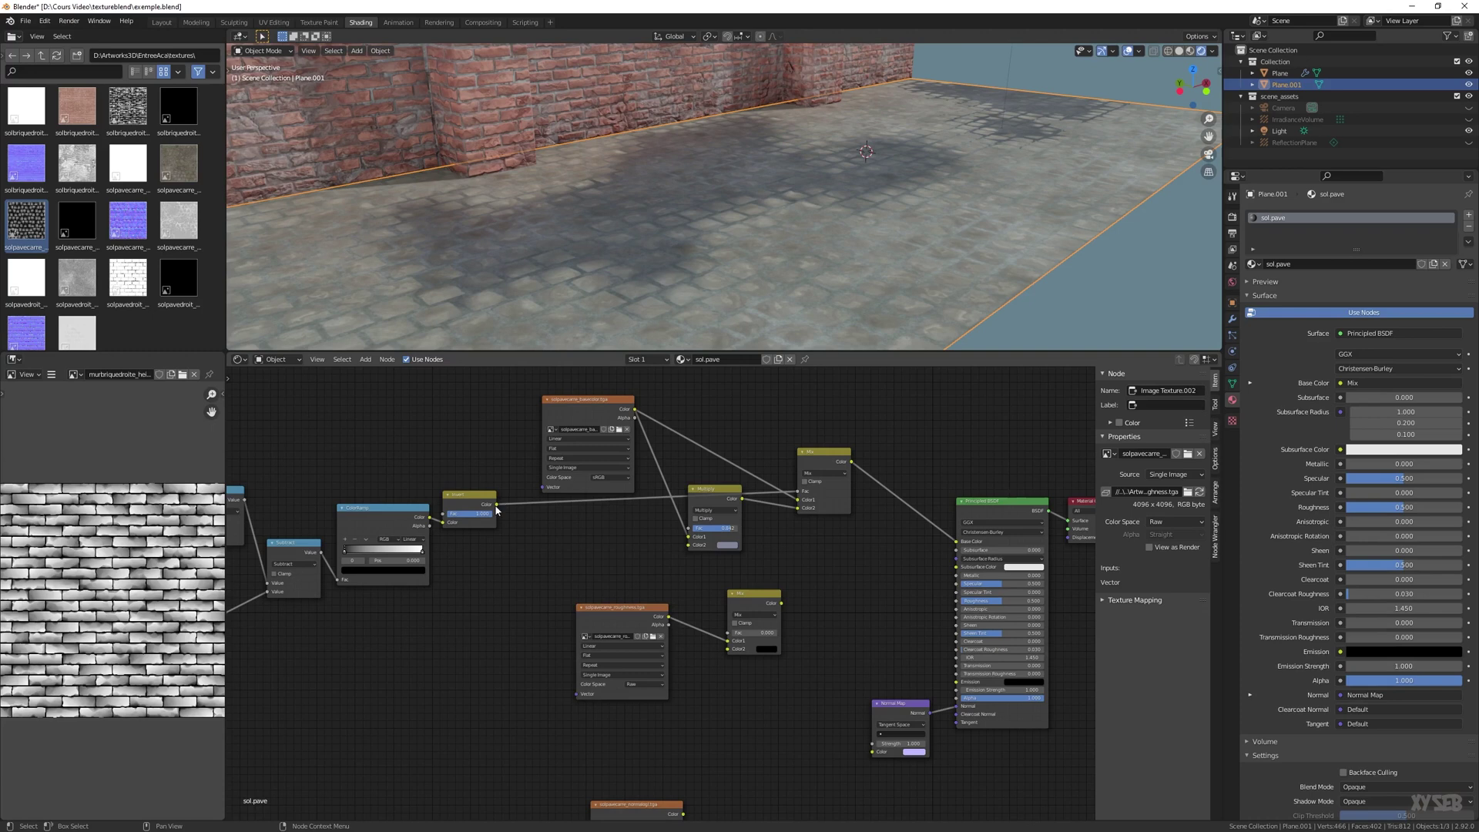
Drive the roughness Mix node's Fac with the Invert mask and feed its result into the Principled BSDF's Roughness
{"action": "left_click_drag", "start_coordinate": [497, 505], "coordinate": [956, 602]}
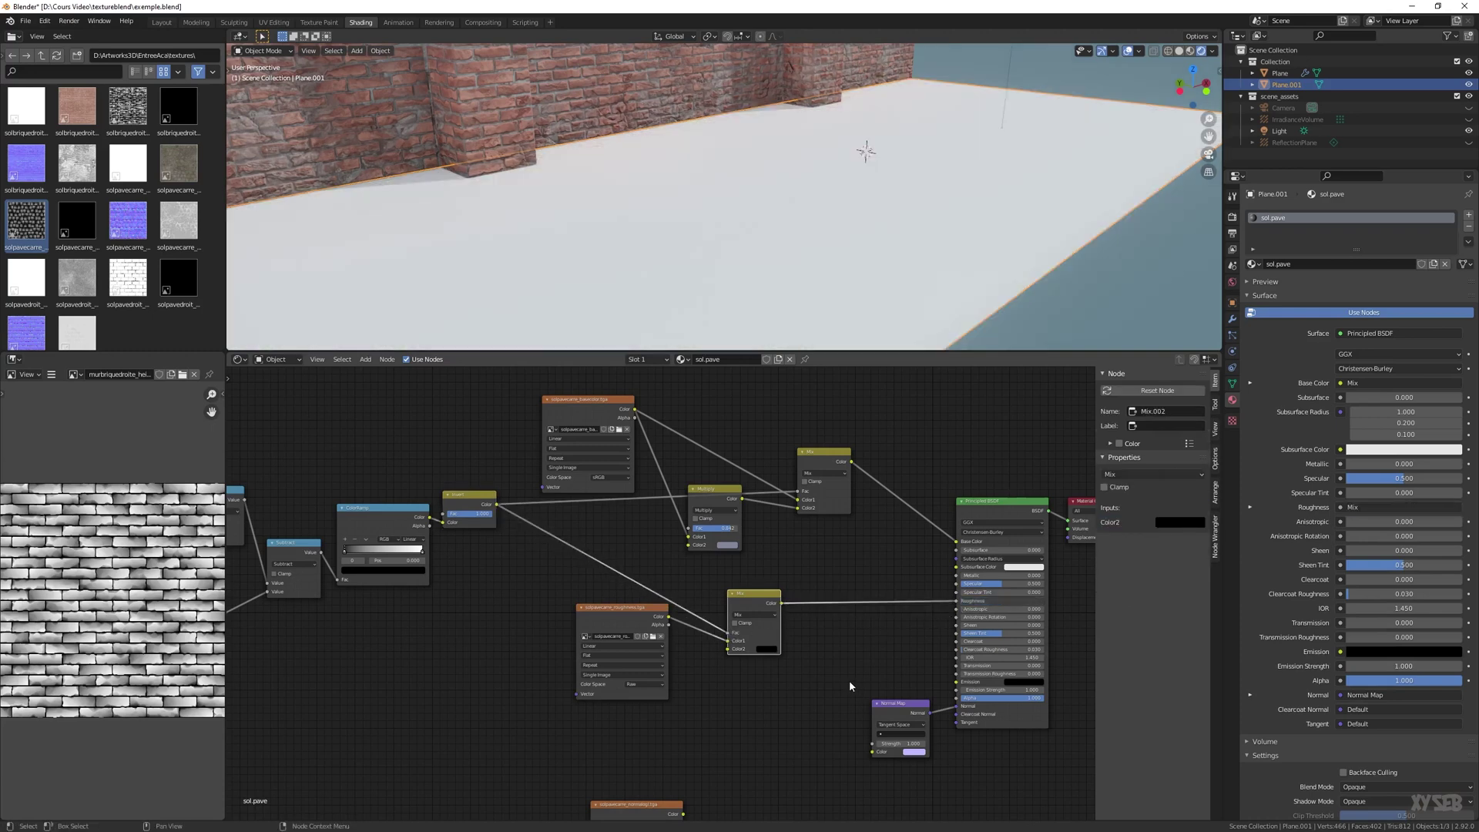
{"action": "middle_click_drag", "start_coordinate": [655, 264], "coordinate": [703, 254]}
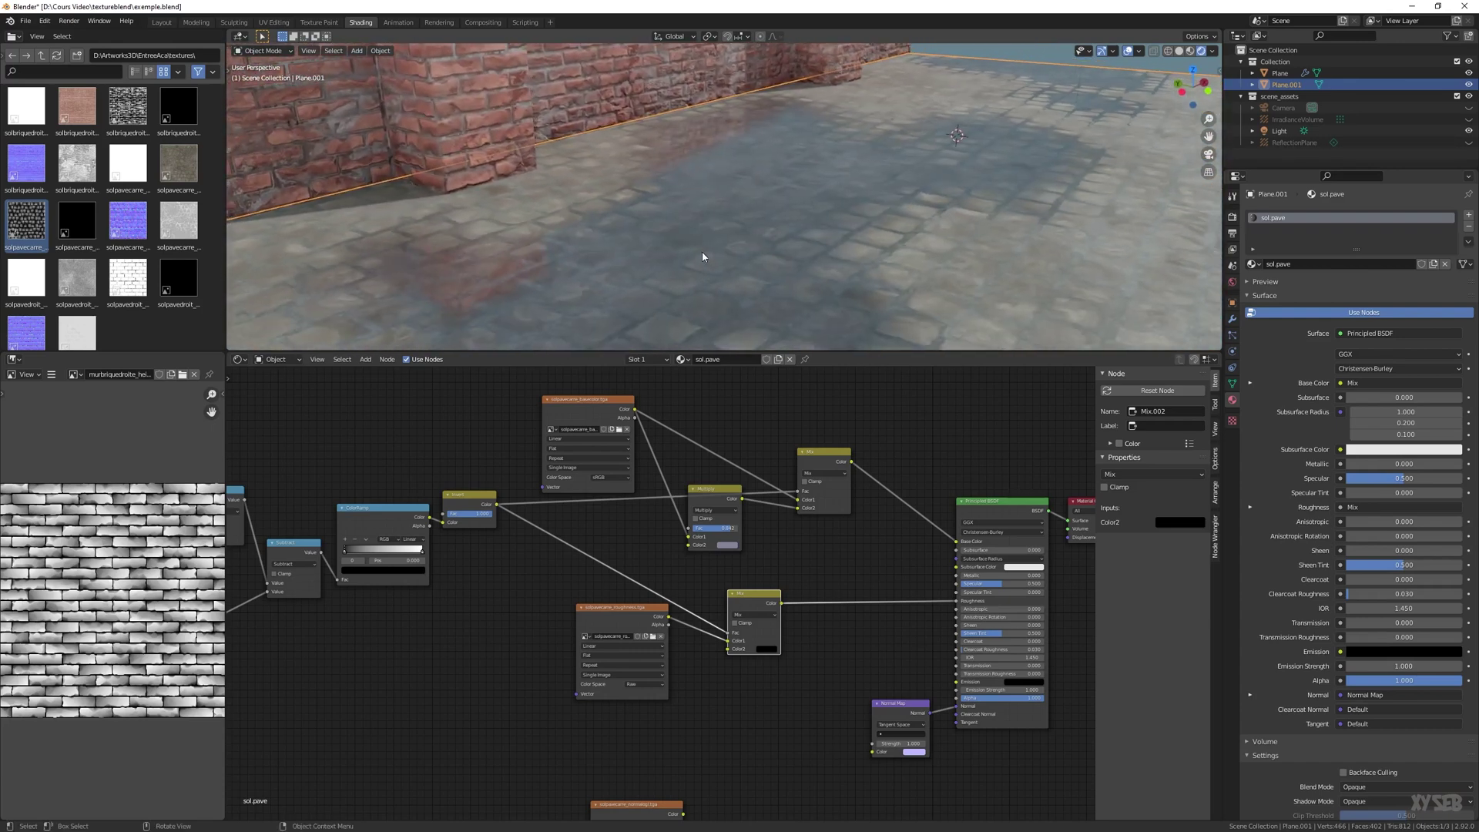
Link the normal texture to the Normal Map node's Color, set its color space to Non-Color, and inspect the floor
{"action": "middle_click_drag", "start_coordinate": [803, 718], "coordinate": [781, 562]}
{"action": "left_click_drag", "start_coordinate": [661, 660], "coordinate": [850, 596]}
{"action": "mouse_move", "coordinate": [620, 659]}
{"action": "left_mouse_down"}
{"action": "mouse_move", "coordinate": [627, 636]}
{"action": "mouse_move", "coordinate": [594, 644]}
{"action": "mouse_move", "coordinate": [615, 641]}
{"action": "left_mouse_up"}
{"action": "left_click", "coordinate": [635, 694]}
{"action": "left_click", "coordinate": [628, 724]}
{"action": "middle_click_drag", "start_coordinate": [674, 232], "coordinate": [821, 206]}
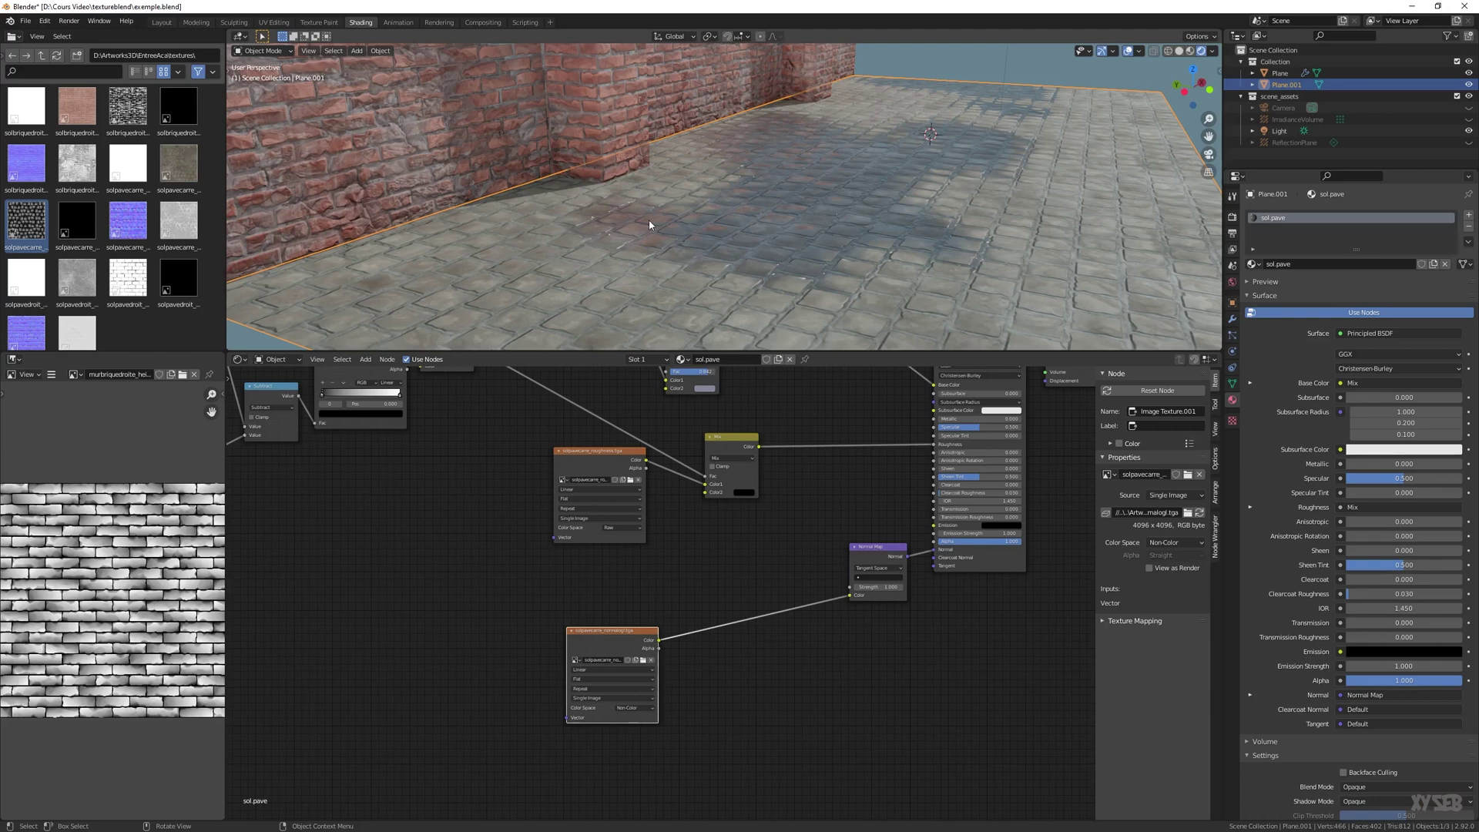
{"action": "middle_click_drag", "start_coordinate": [776, 159], "coordinate": [780, 262]}
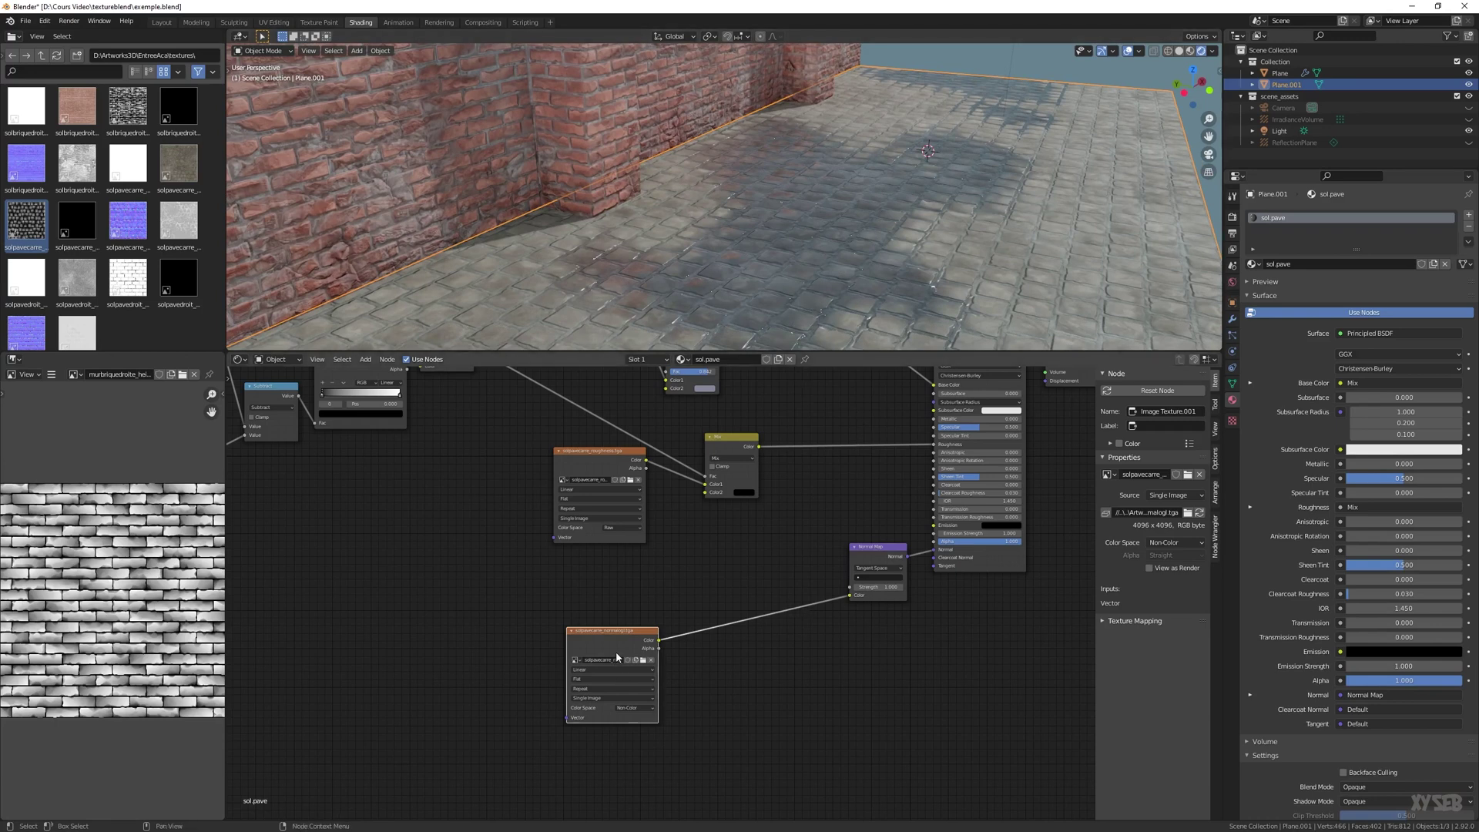
Rearrange the normal texture, roughness texture, roughness Mix and ColorRamp nodes to space out the graph
{"action": "left_click_drag", "start_coordinate": [625, 640], "coordinate": [601, 644]}
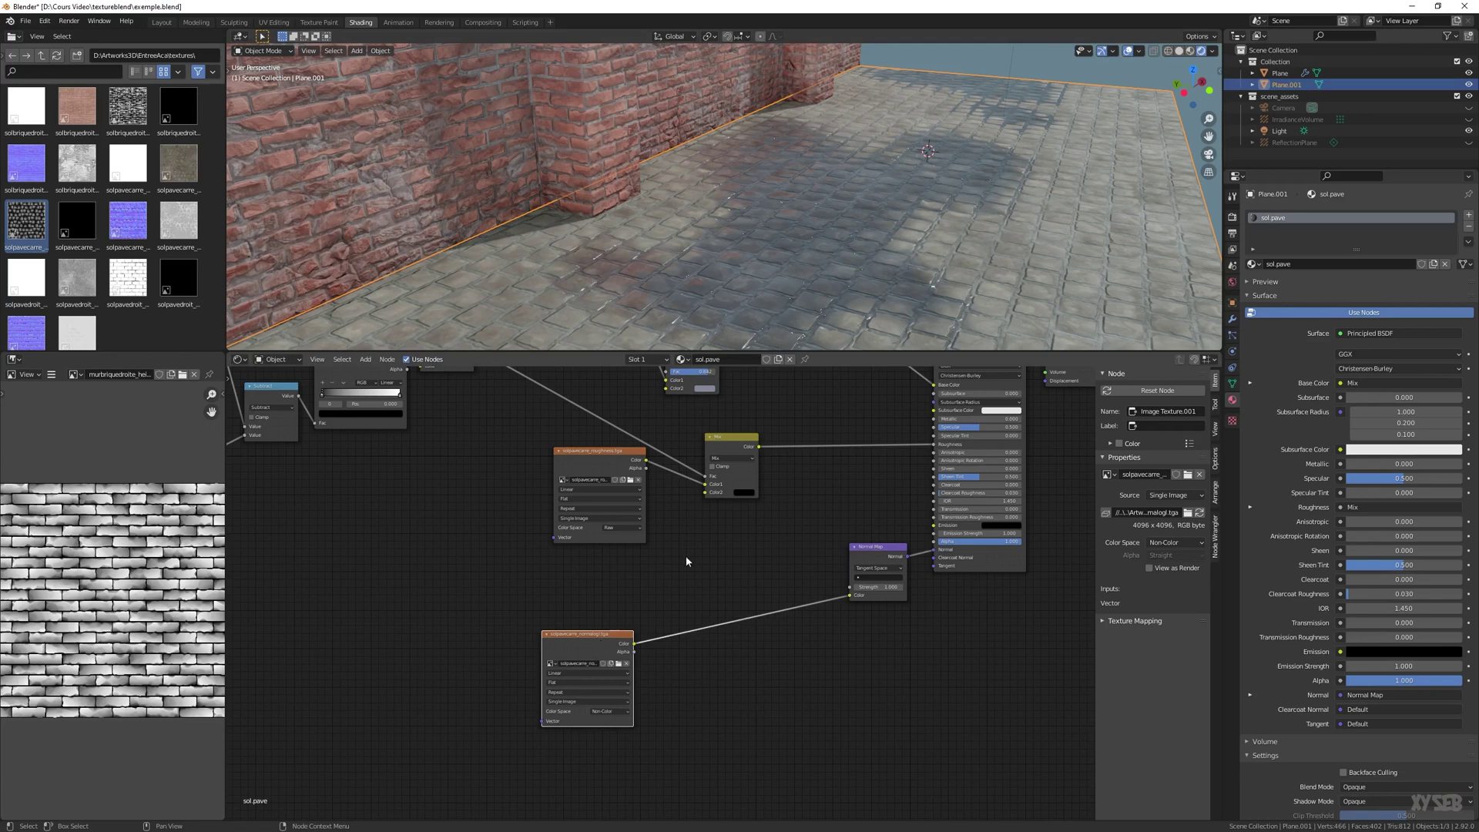
{"action": "left_click_drag", "start_coordinate": [620, 461], "coordinate": [600, 449]}
{"action": "left_click_drag", "start_coordinate": [732, 474], "coordinate": [694, 447]}
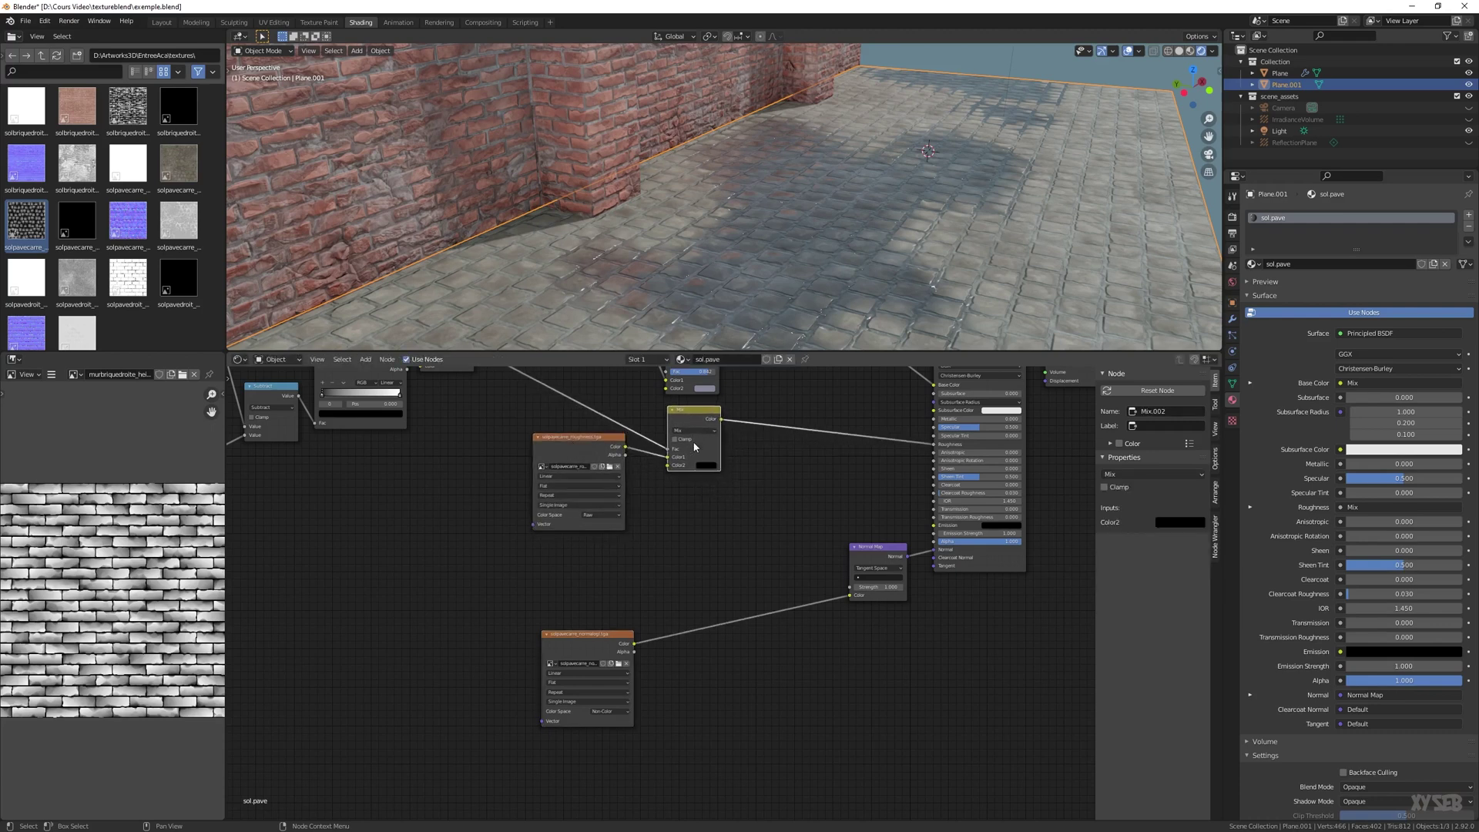
{"action": "middle_click_drag", "start_coordinate": [694, 447], "coordinate": [850, 524]}
{"action": "middle_click_drag", "start_coordinate": [610, 628], "coordinate": [669, 527]}
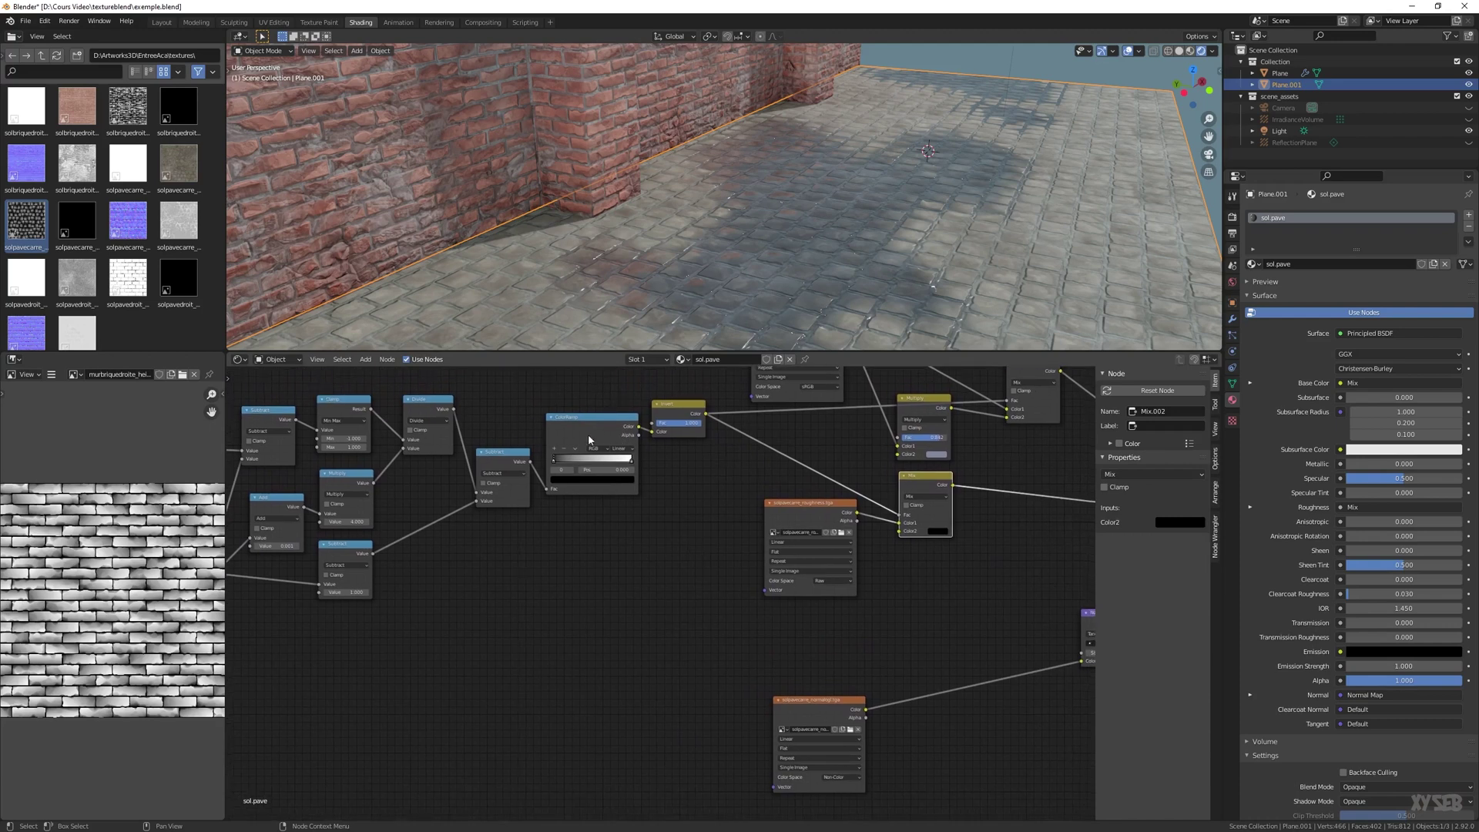
{"action": "left_click", "coordinate": [614, 424]}
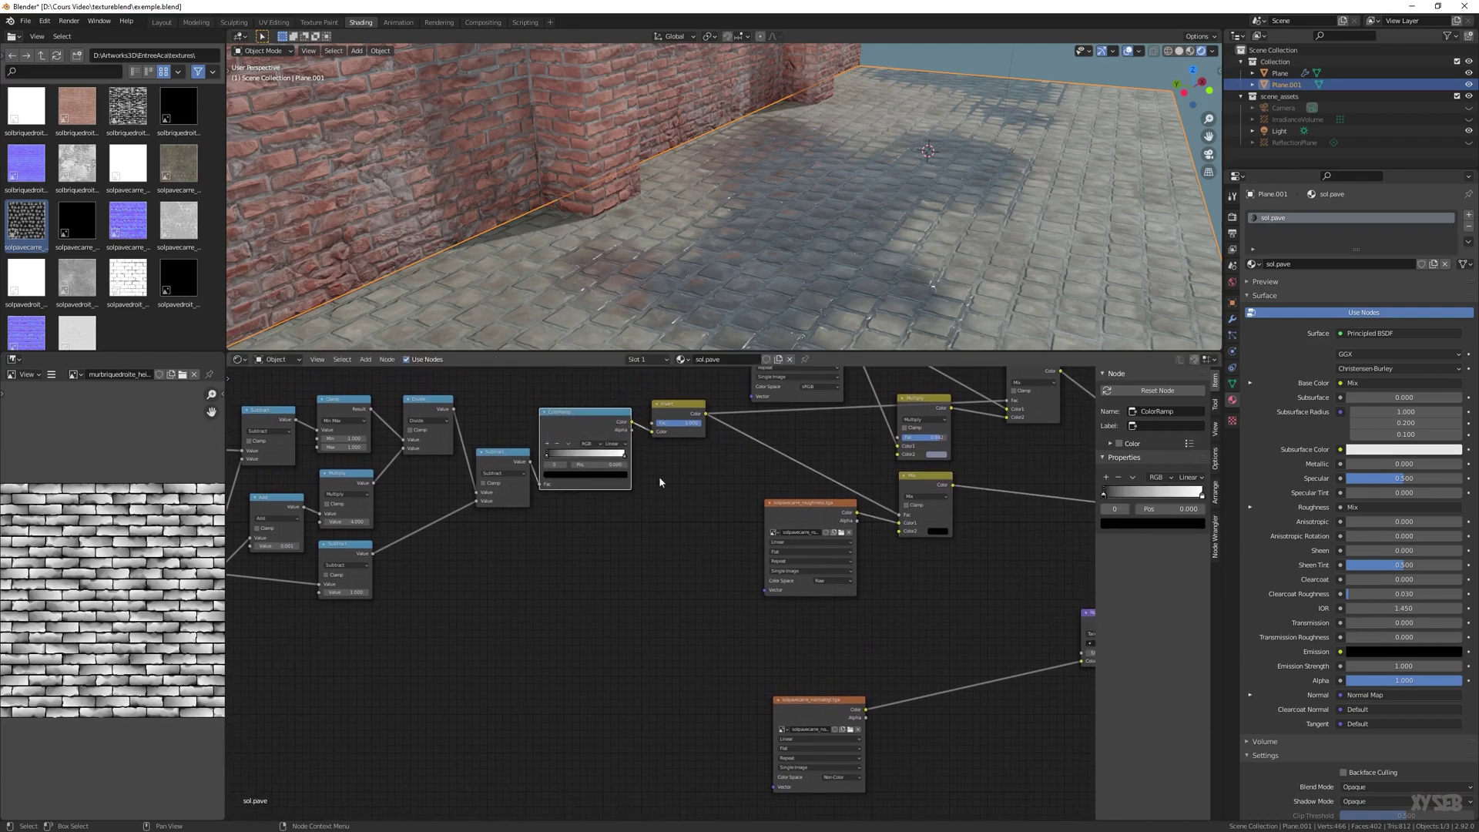
{"action": "middle_click_drag", "start_coordinate": [906, 672], "coordinate": [749, 657]}
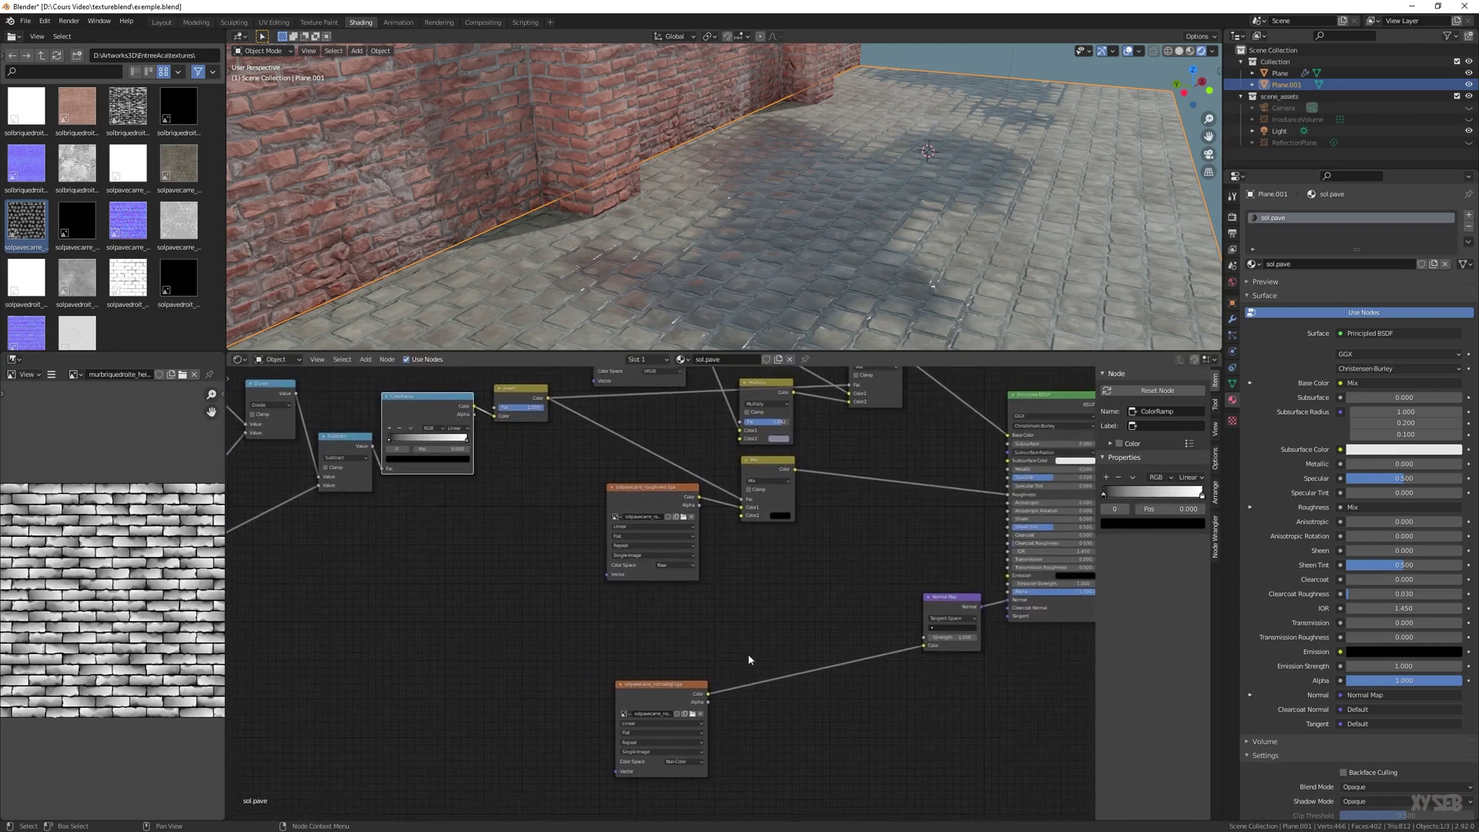
Add a Mix node on the link between the normal texture and the Normal Map node
{"action": "key", "text": "shift+a"}
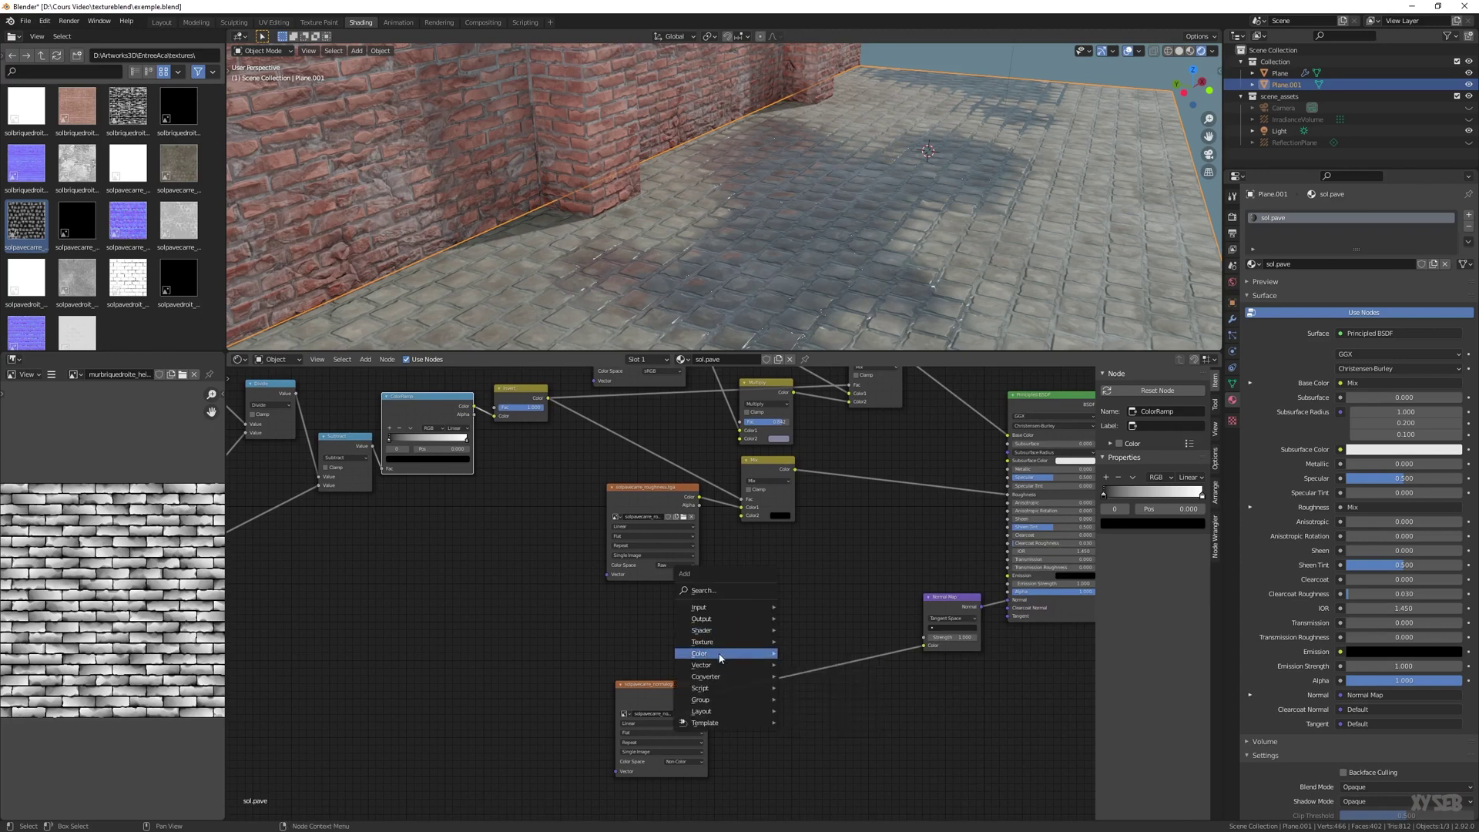
{"action": "key", "text": "Escape"}
{"action": "key", "text": "shift+a"}
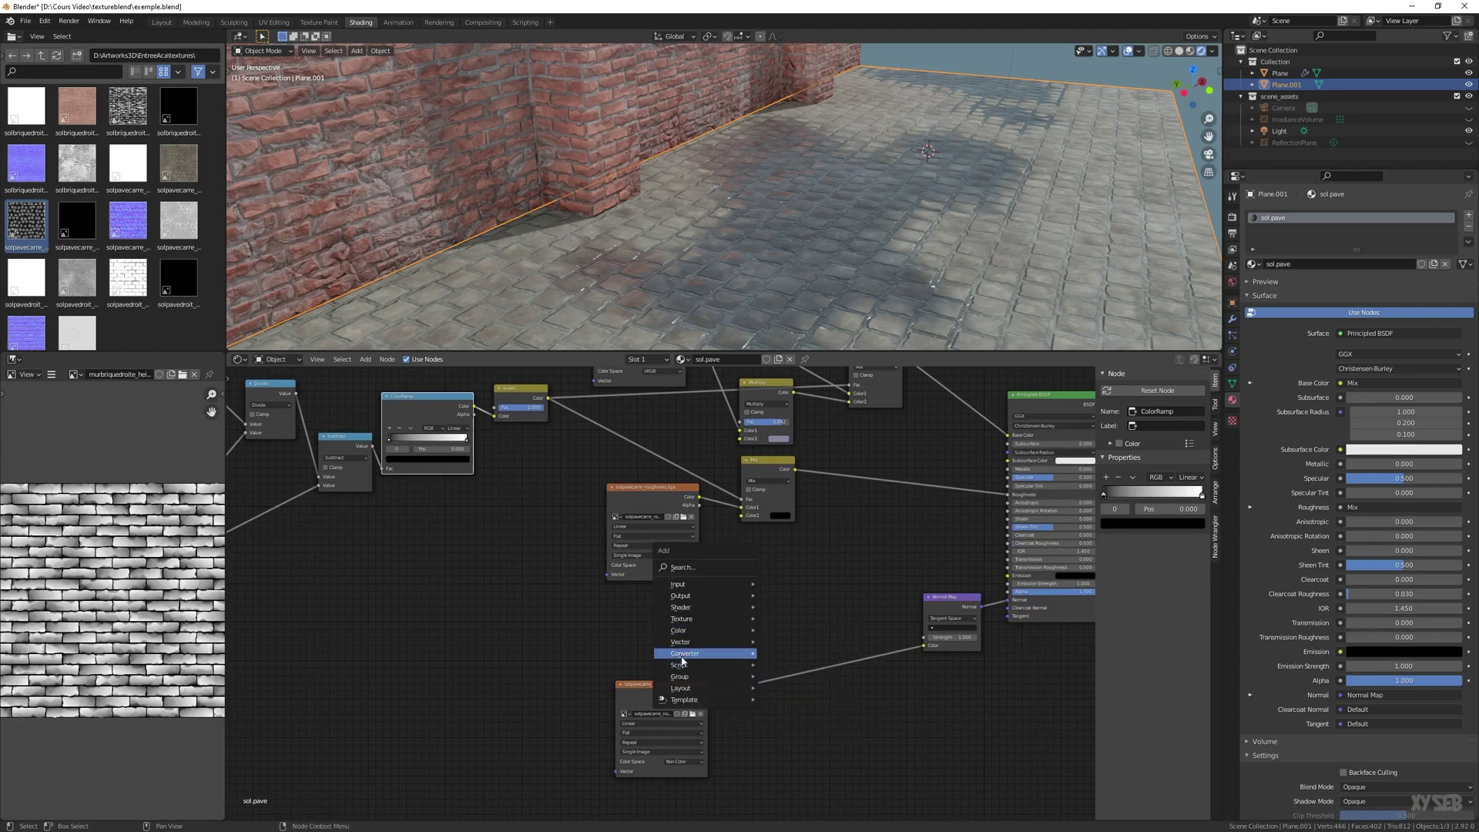
{"action": "mouse_move", "coordinate": [694, 659]}
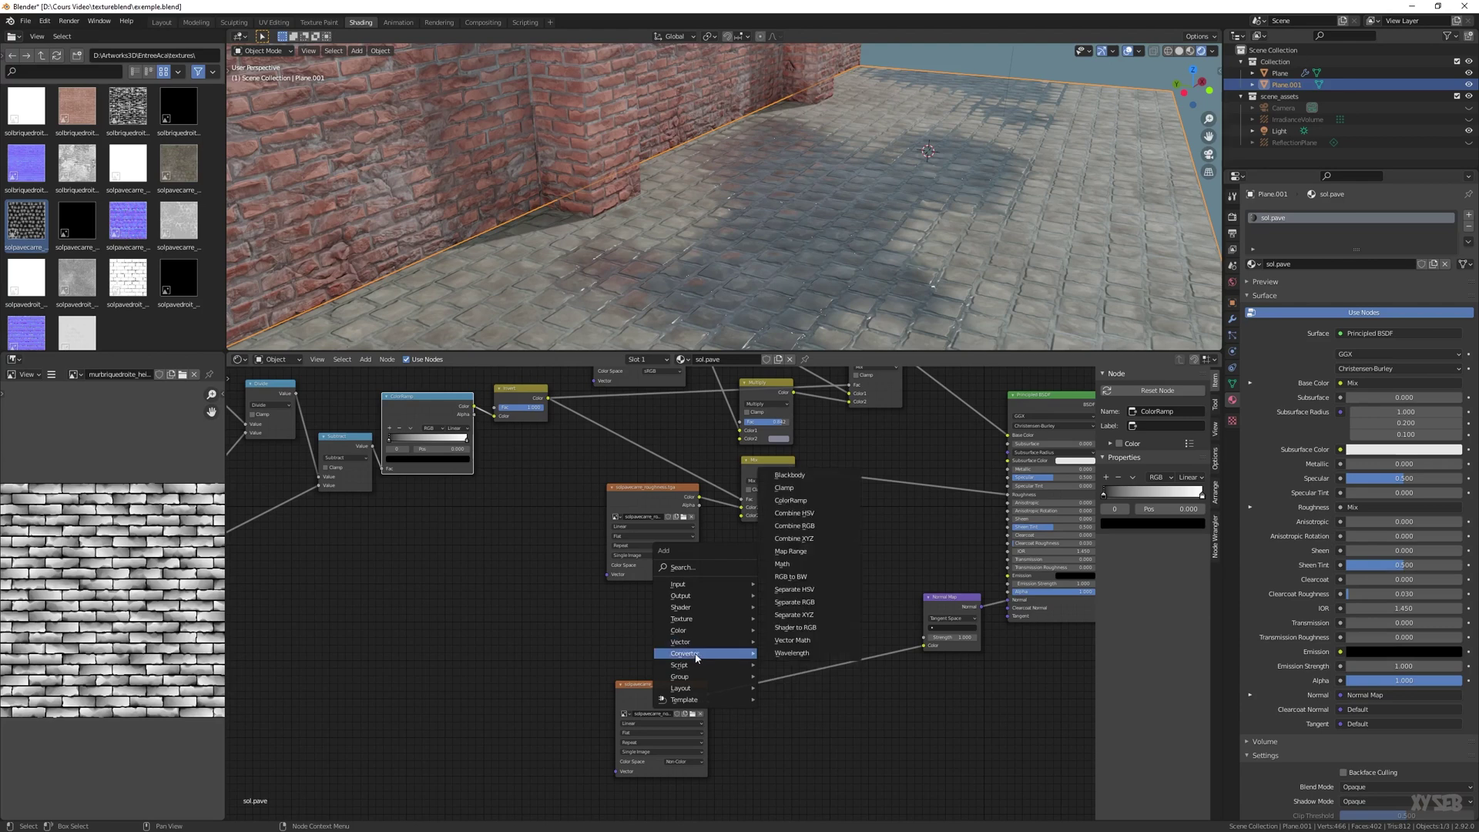
{"action": "mouse_move", "coordinate": [682, 630]}
{"action": "left_click", "coordinate": [808, 694]}
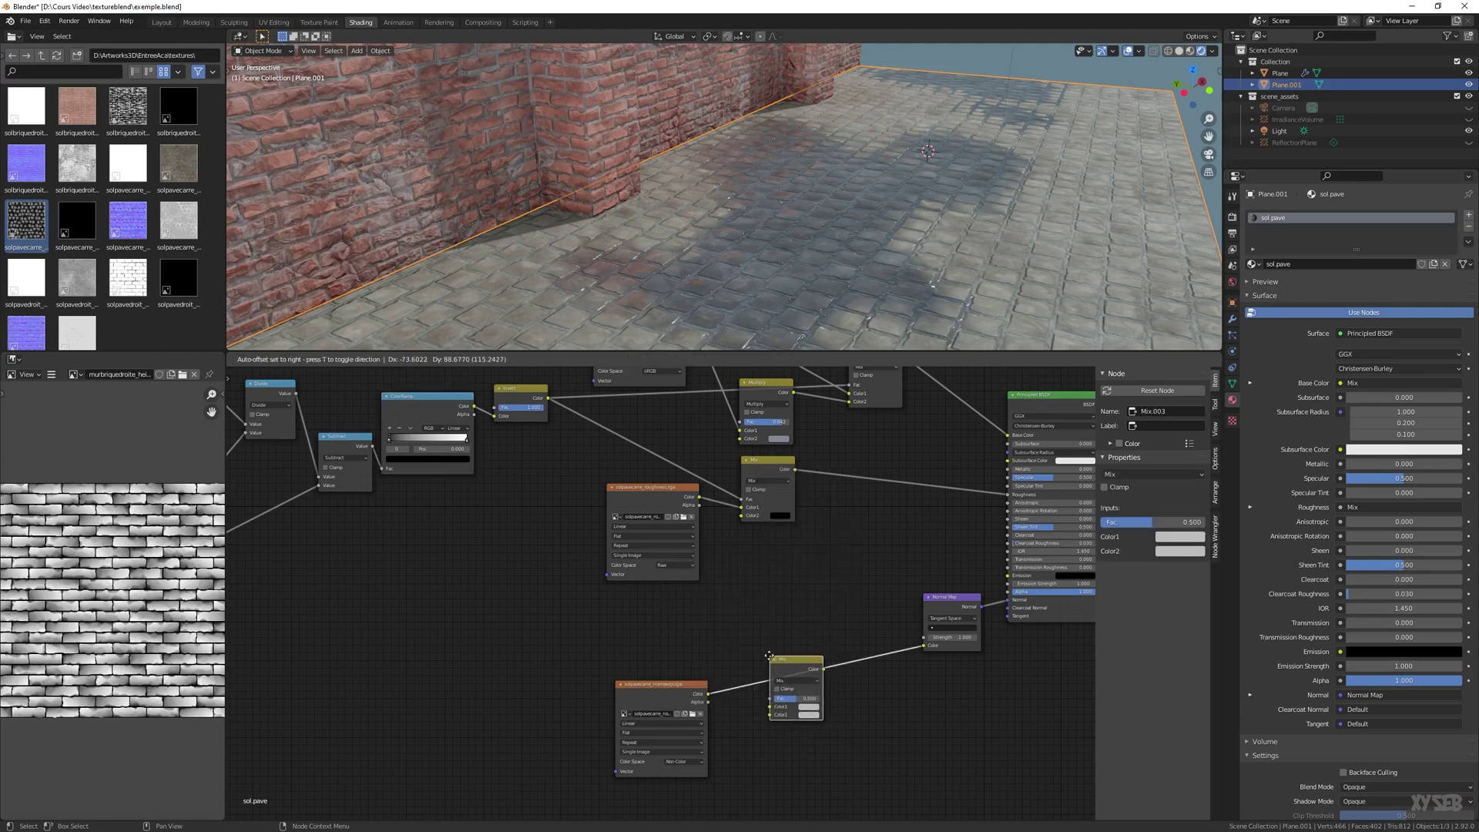
{"action": "left_click", "coordinate": [769, 655]}
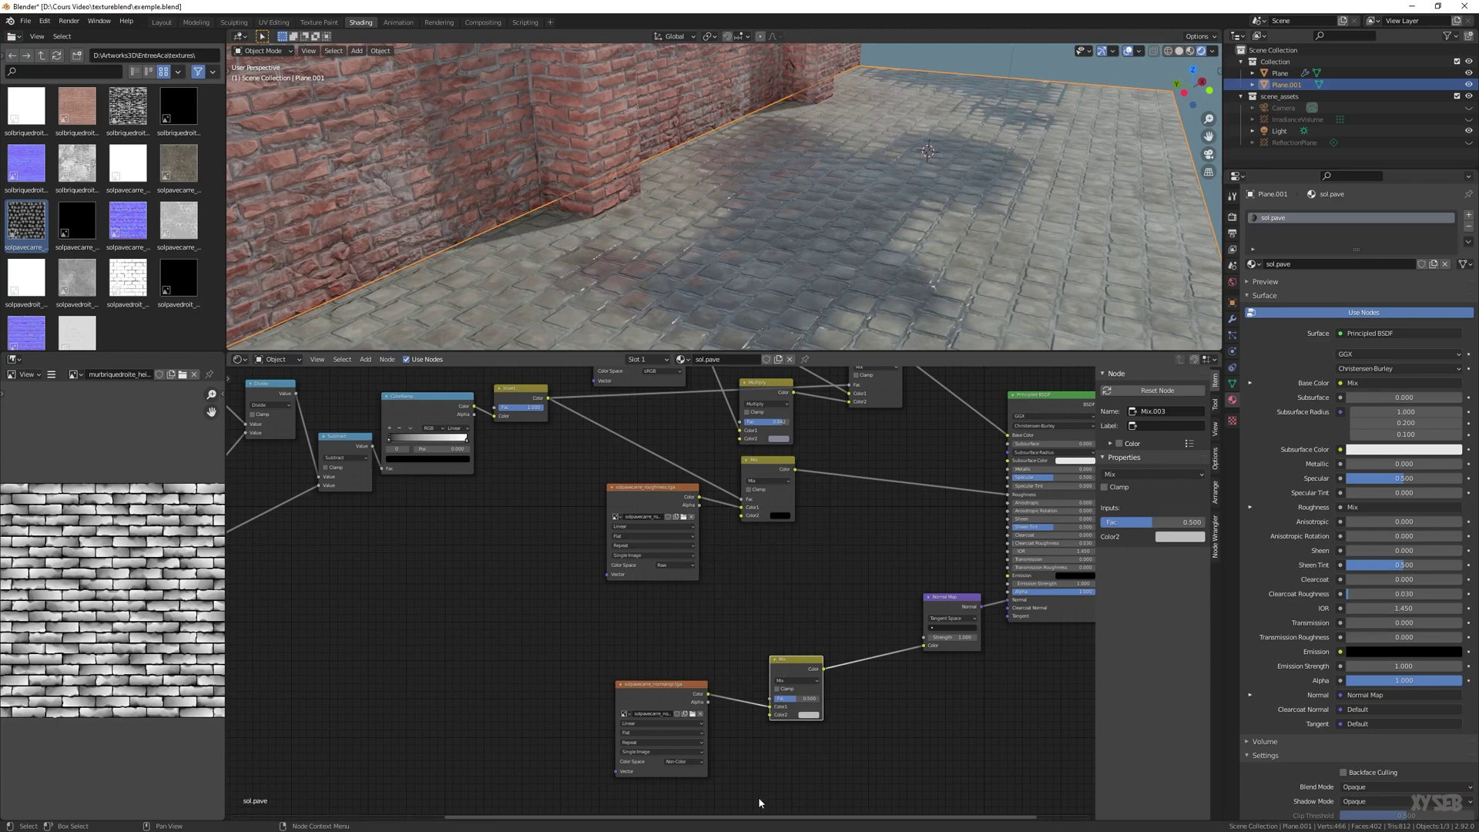
Set Color2 of the normal Mix node to the light purple of a flat normal
{"action": "left_click", "coordinate": [809, 715]}
{"action": "left_click", "coordinate": [836, 642]}
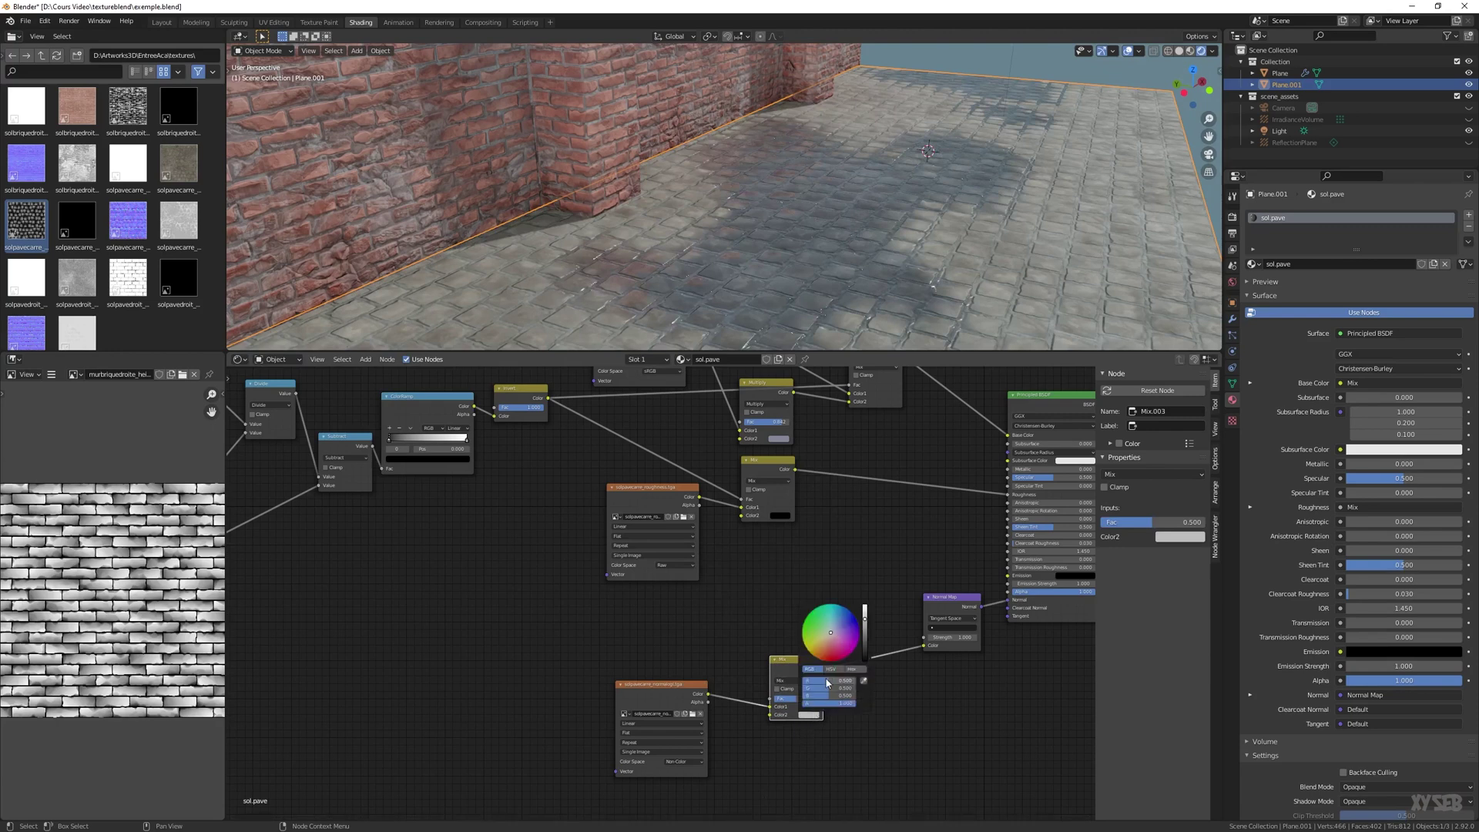
{"action": "left_click", "coordinate": [808, 716]}
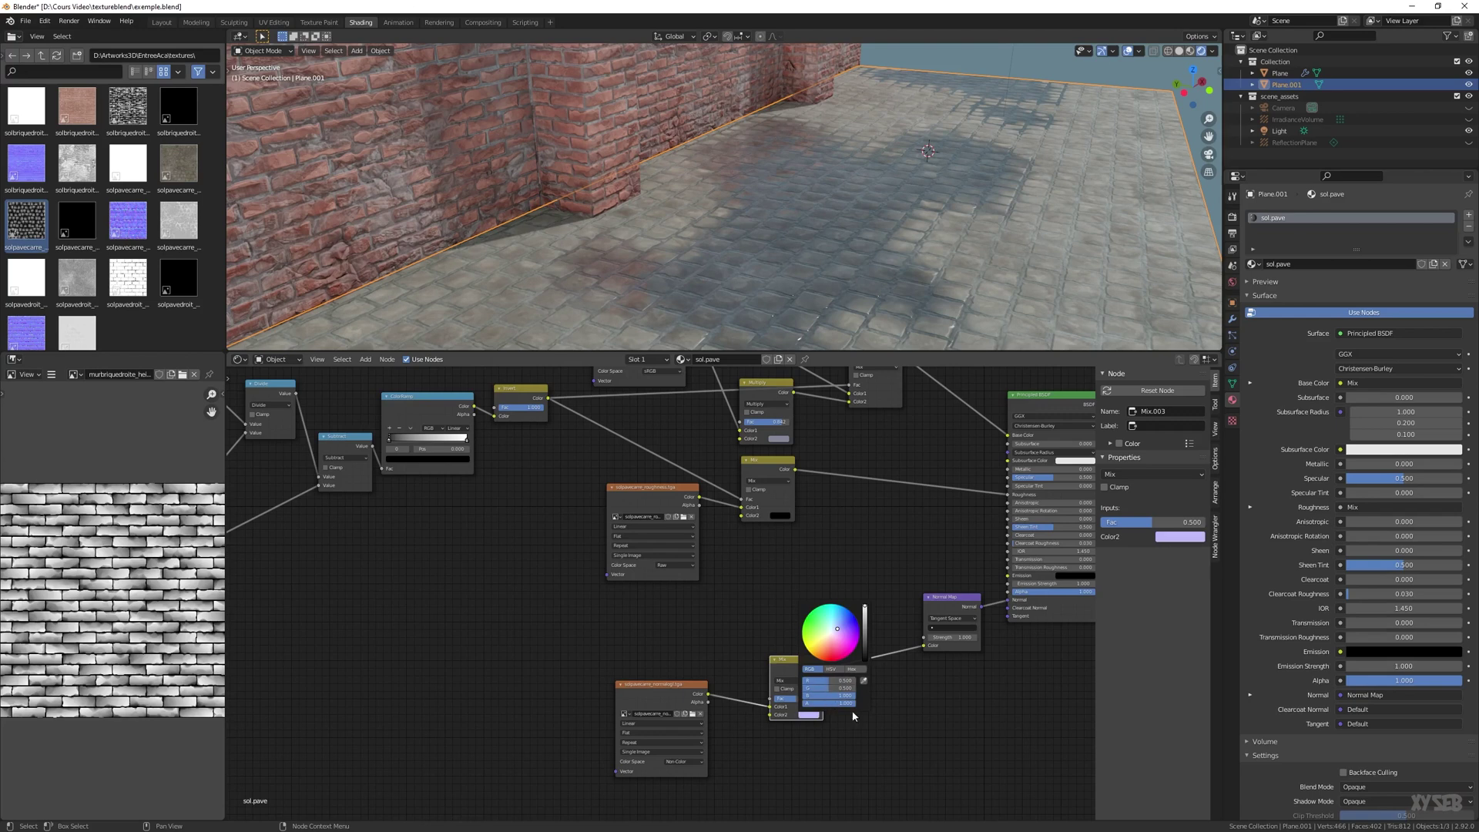
Reposition the normal texture and its Mix node, link the Invert mask to the Mix Fac, and check the floor's reflections
{"action": "middle_click_drag", "start_coordinate": [812, 744], "coordinate": [980, 729]}
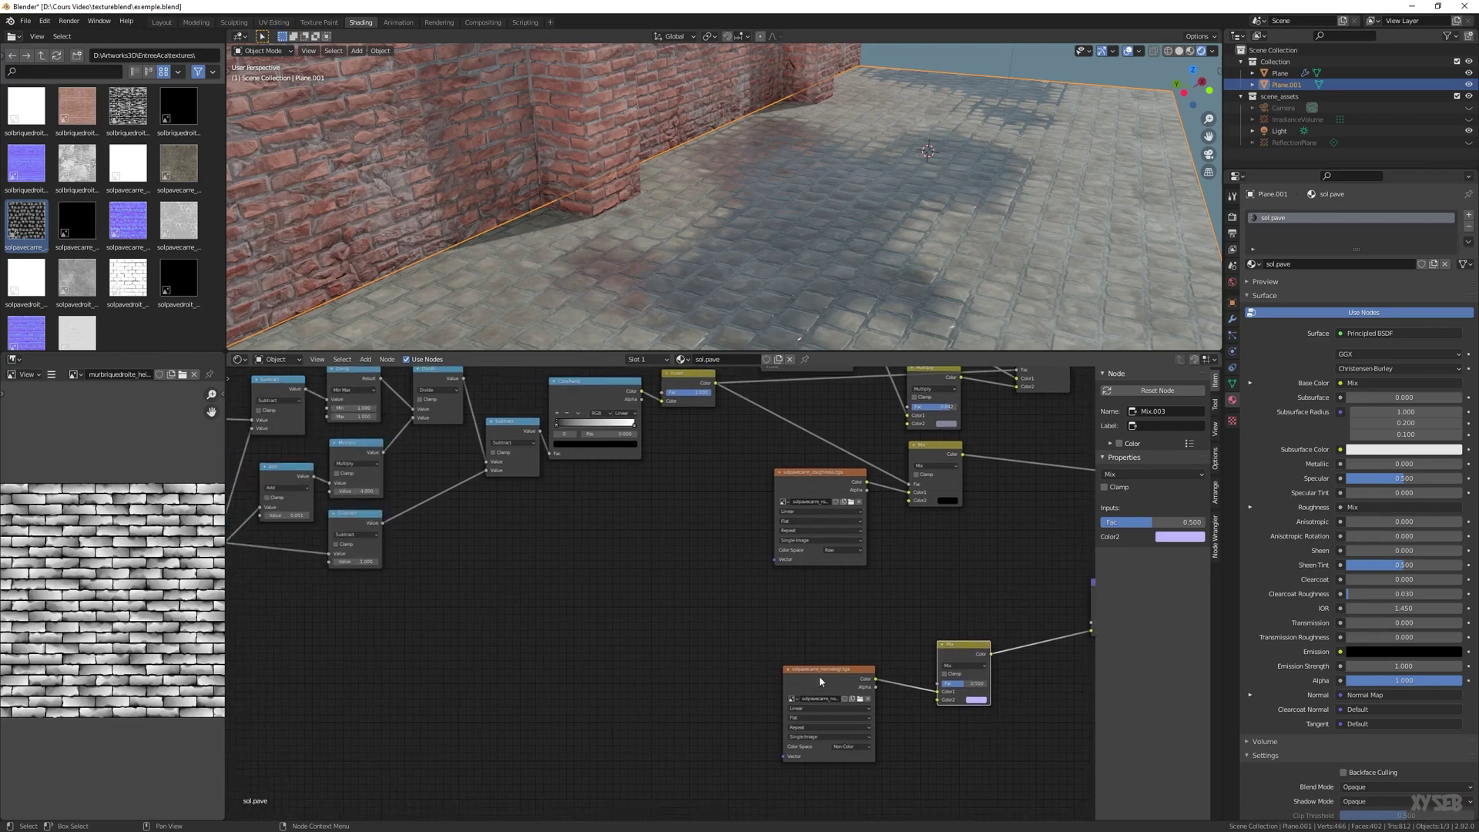
{"action": "left_click_drag", "start_coordinate": [815, 684], "coordinate": [813, 701]}
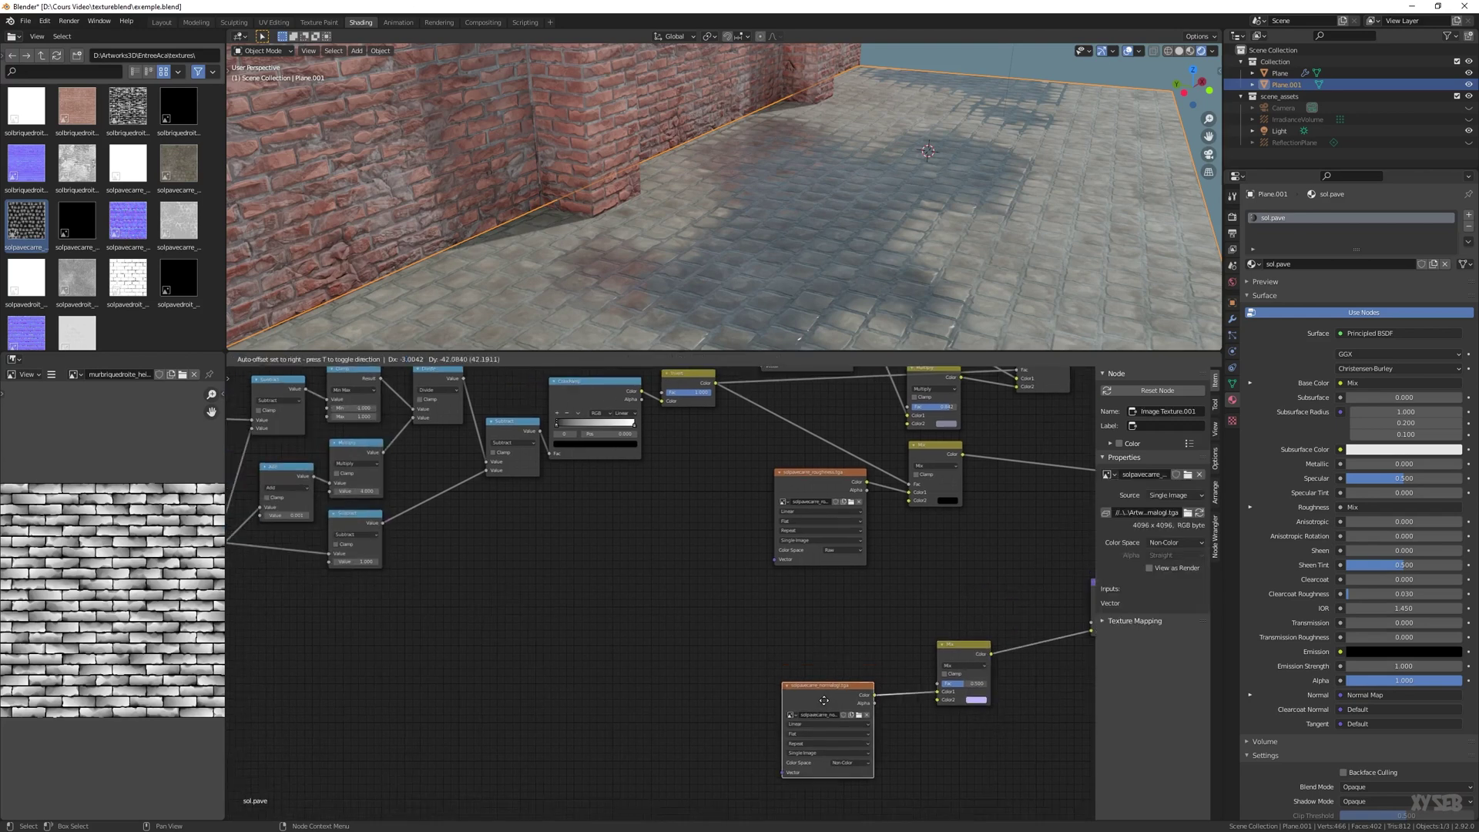
{"action": "left_click_drag", "start_coordinate": [950, 652], "coordinate": [906, 623]}
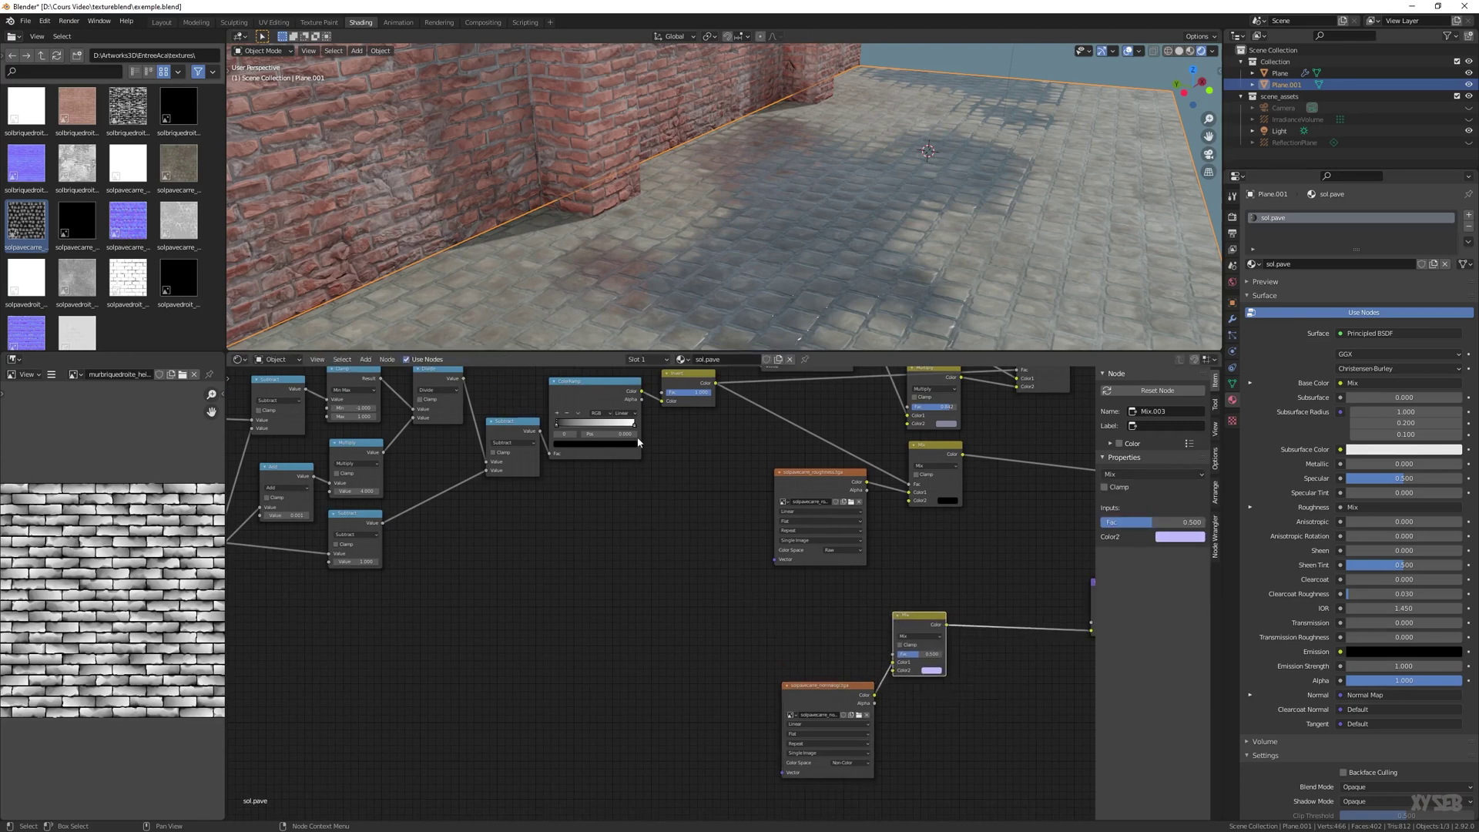
{"action": "left_click", "coordinate": [703, 390]}
{"action": "mouse_move", "coordinate": [715, 383]}
{"action": "left_mouse_down"}
{"action": "mouse_move", "coordinate": [845, 622]}
{"action": "mouse_move", "coordinate": [893, 654]}
{"action": "left_mouse_up"}
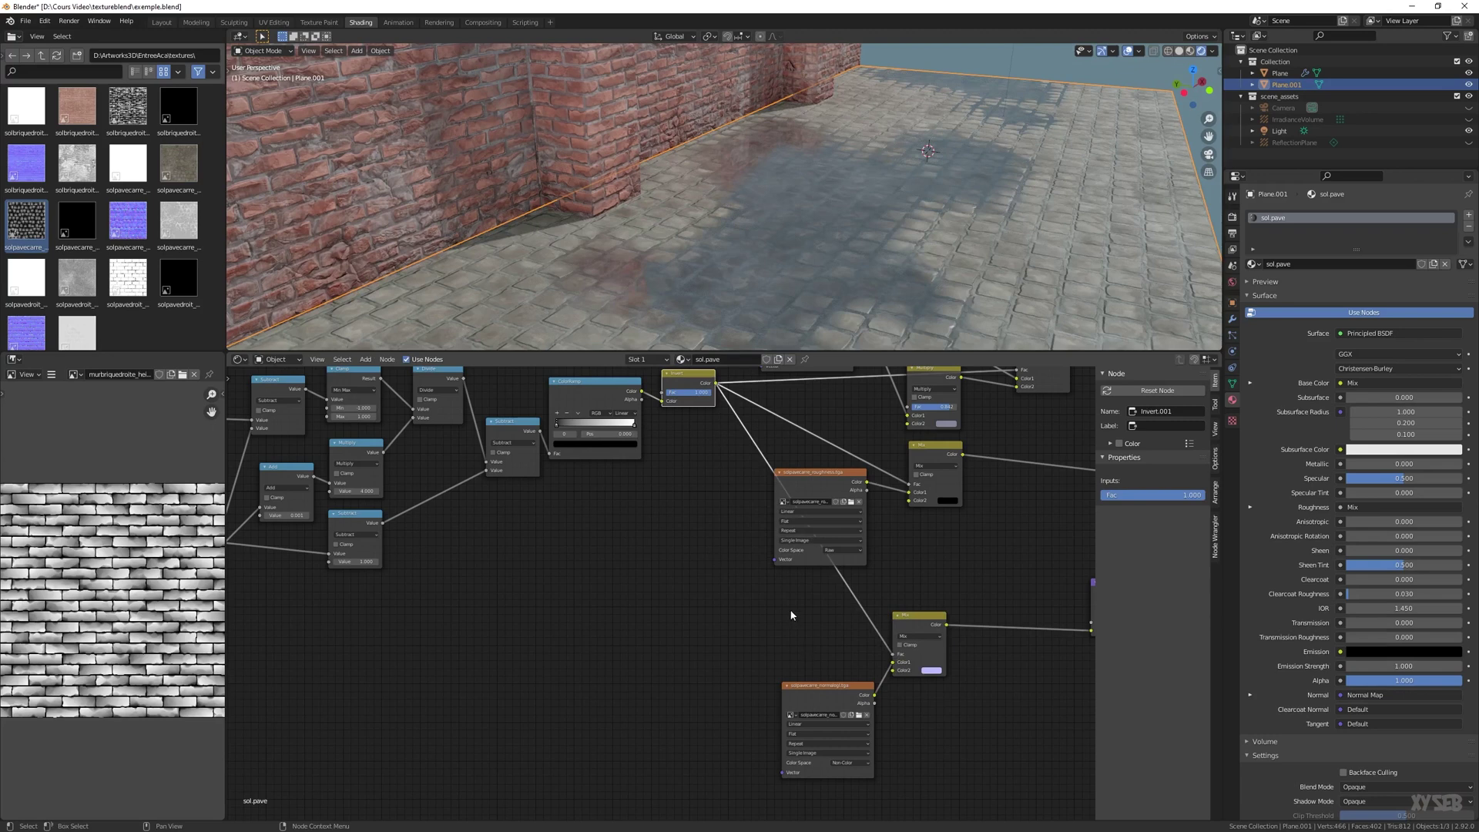
{"action": "middle_click_drag", "start_coordinate": [766, 248], "coordinate": [837, 211]}
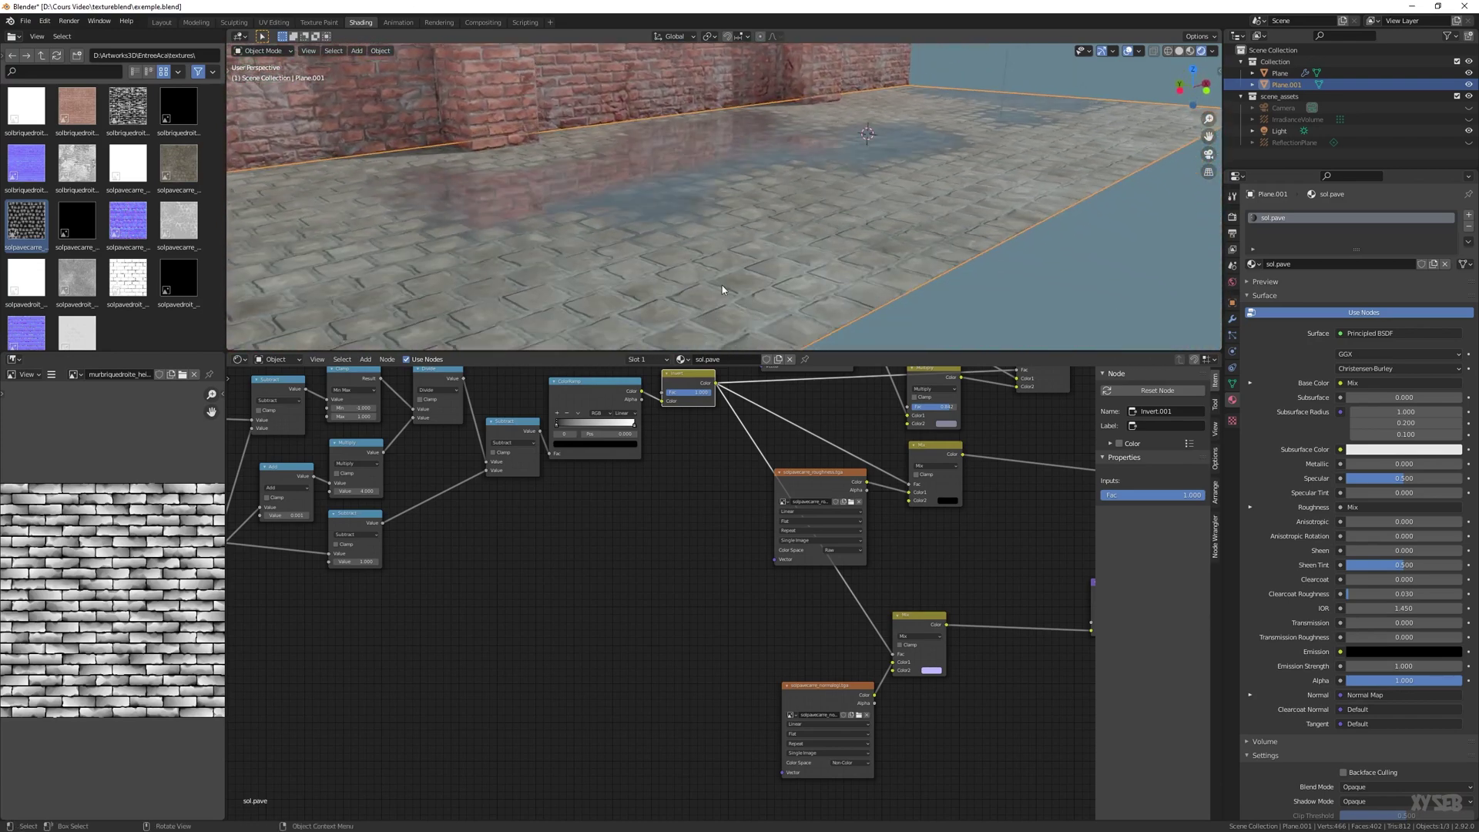
{"action": "middle_click_drag", "start_coordinate": [723, 290], "coordinate": [801, 293]}
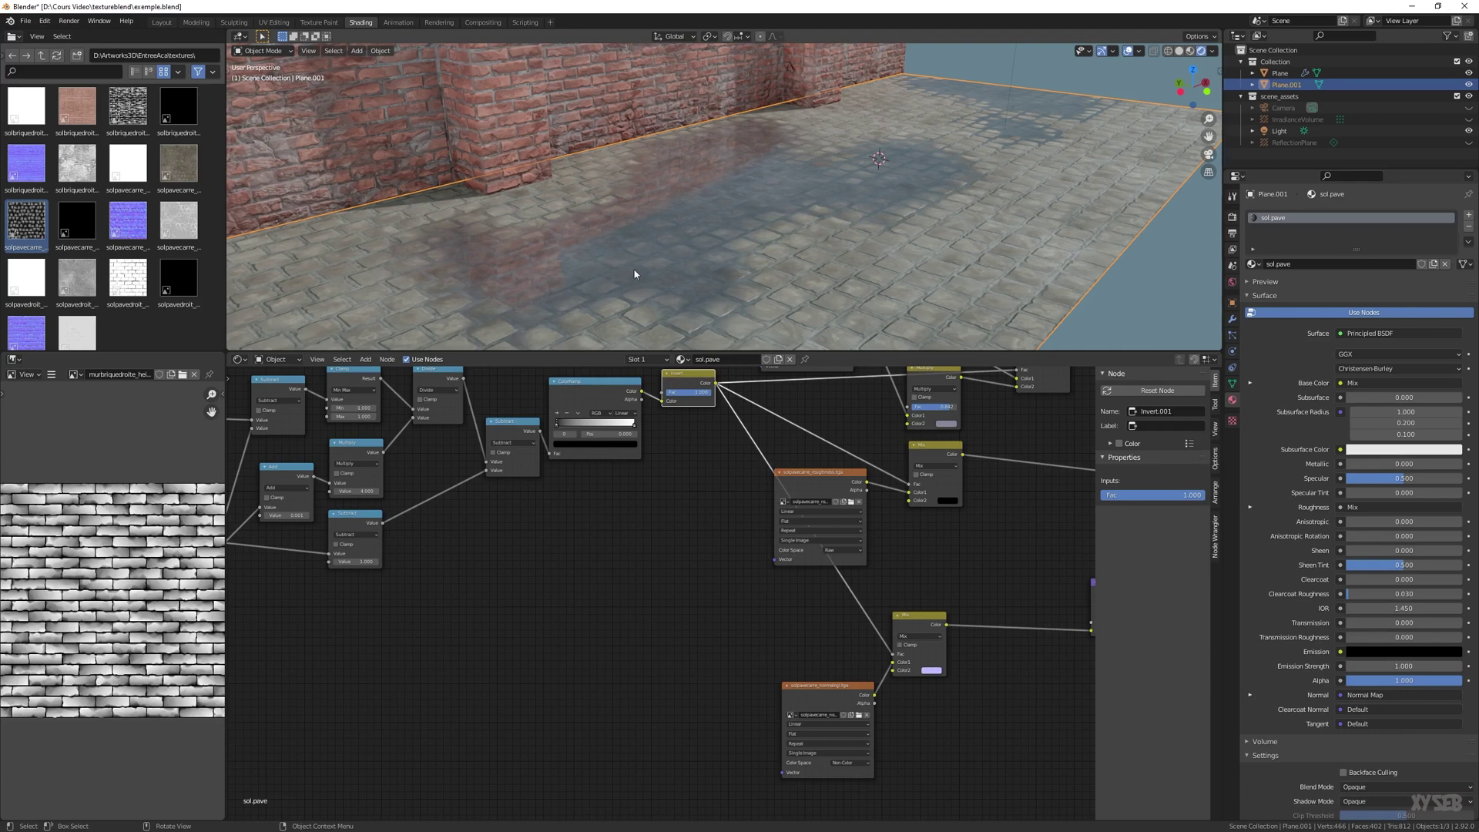
Move the height texture, Vertex Color and Separate RGB nodes further away from the mask math nodes
{"action": "middle_click_drag", "start_coordinate": [707, 644], "coordinate": [893, 658]}
{"action": "scroll", "coordinate": [462, 570], "scroll_direction": "down", "scroll_amount": 1}
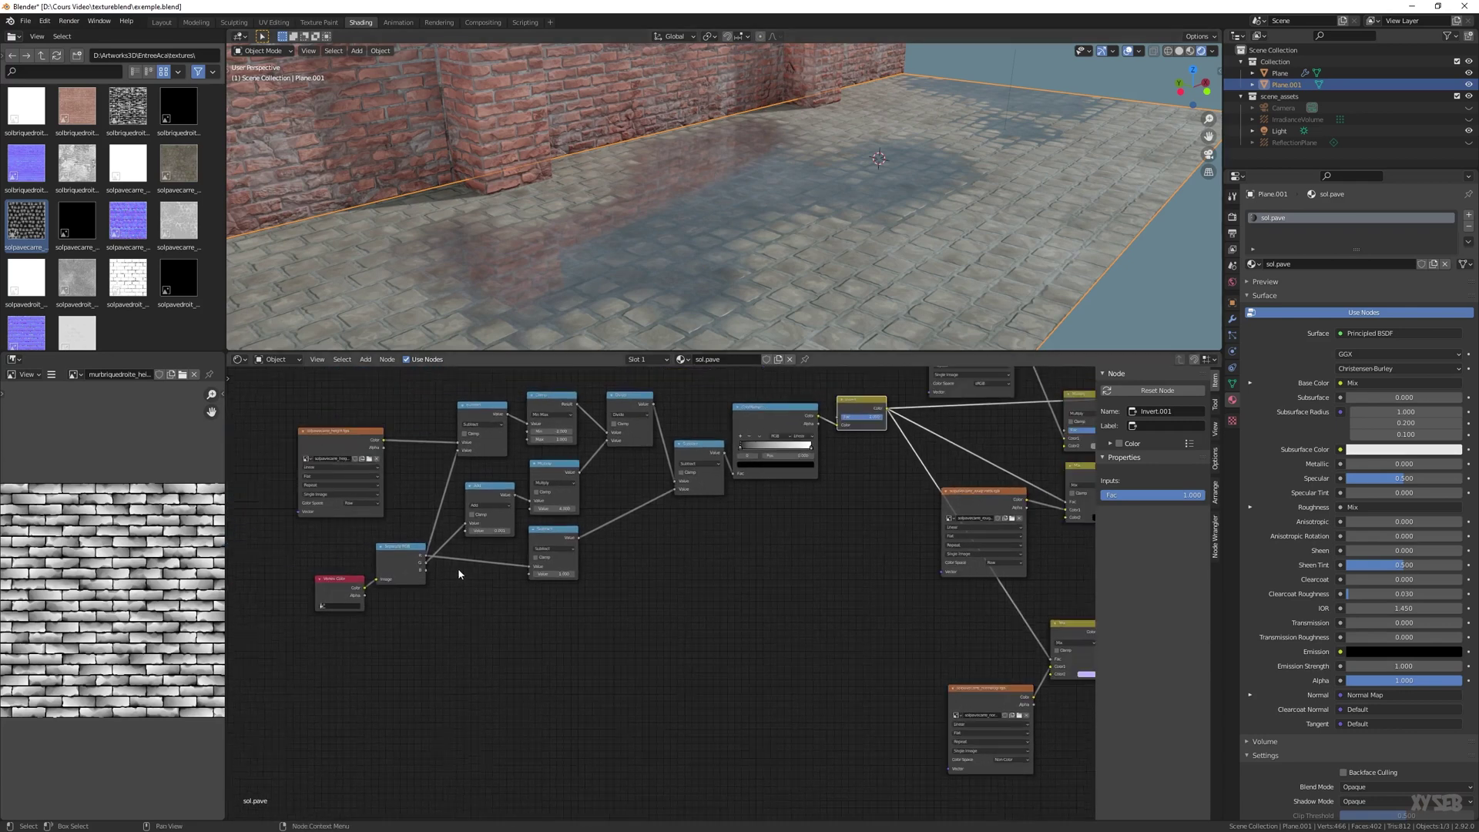
{"action": "left_click_drag", "start_coordinate": [428, 393], "coordinate": [820, 577]}
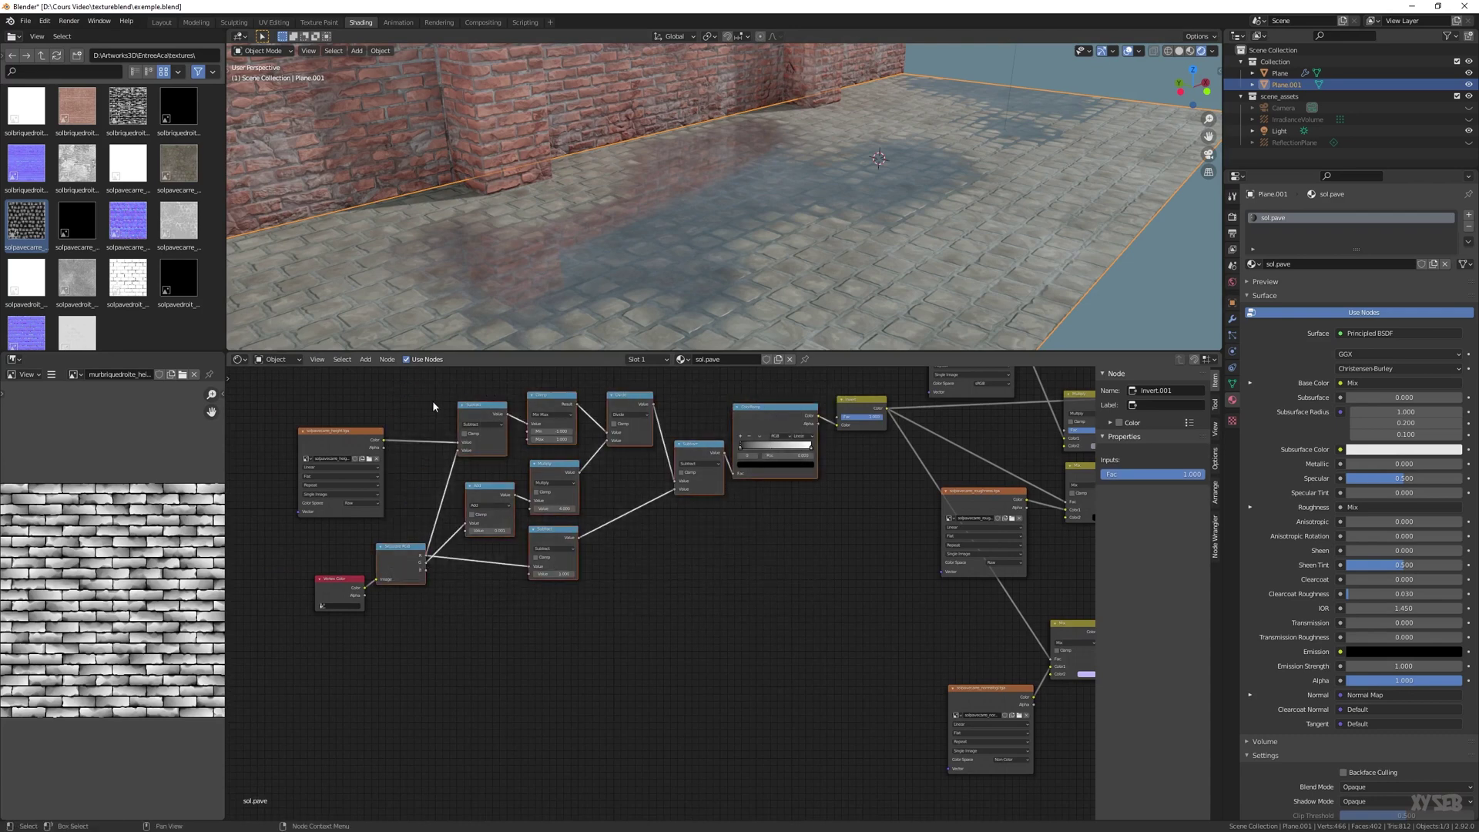
{"action": "left_click_drag", "start_coordinate": [336, 588], "coordinate": [303, 573]}
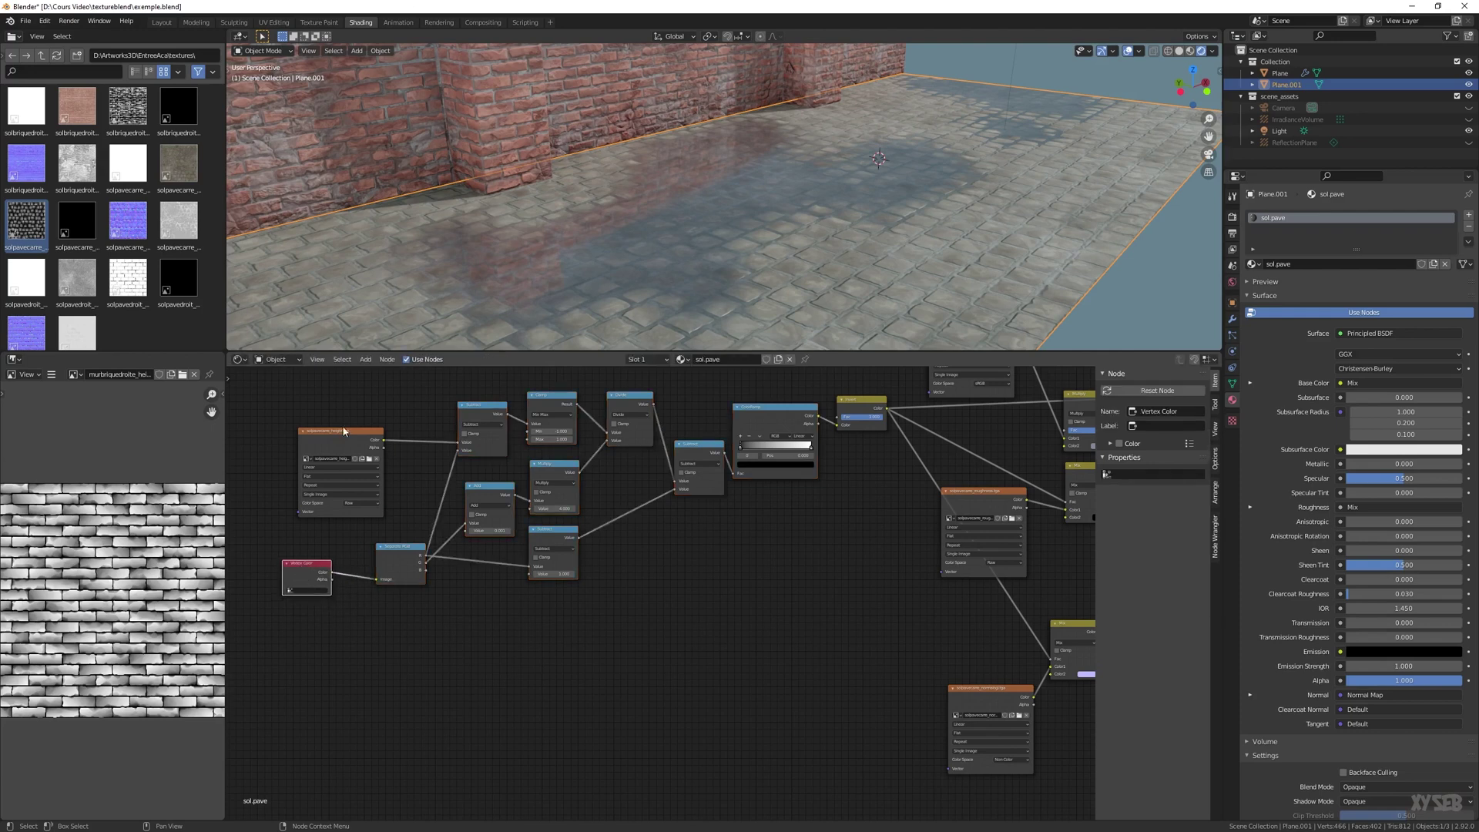
{"action": "left_click_drag", "start_coordinate": [332, 437], "coordinate": [313, 418]}
{"action": "left_click_drag", "start_coordinate": [400, 563], "coordinate": [337, 536]}
{"action": "left_click_drag", "start_coordinate": [291, 574], "coordinate": [248, 541]}
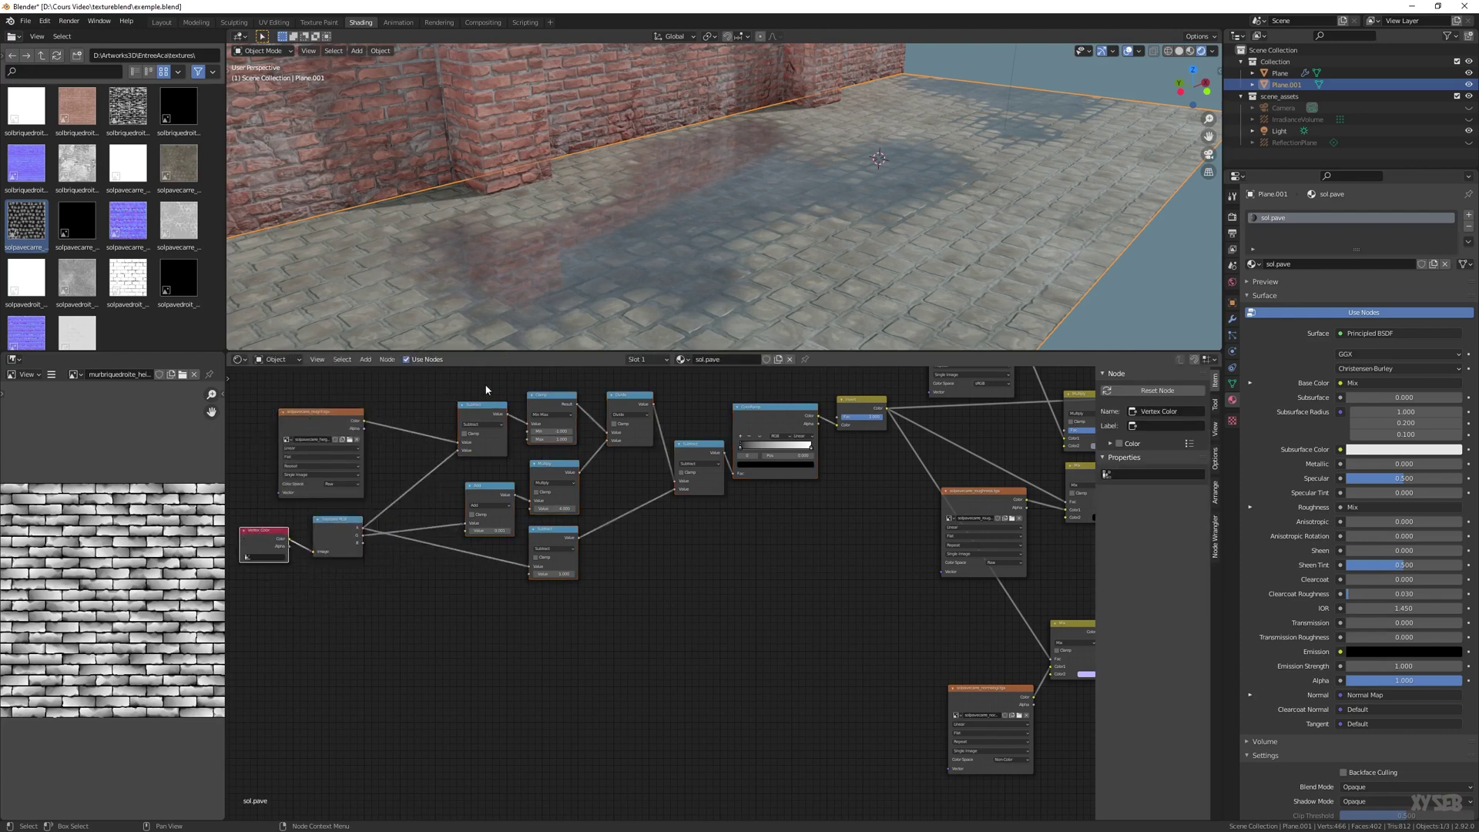
Duplicate the mask chain from the first Subtract through Invert below the original and link its output to the normal Mix's Fac
{"action": "left_click_drag", "start_coordinate": [486, 390], "coordinate": [825, 627]}
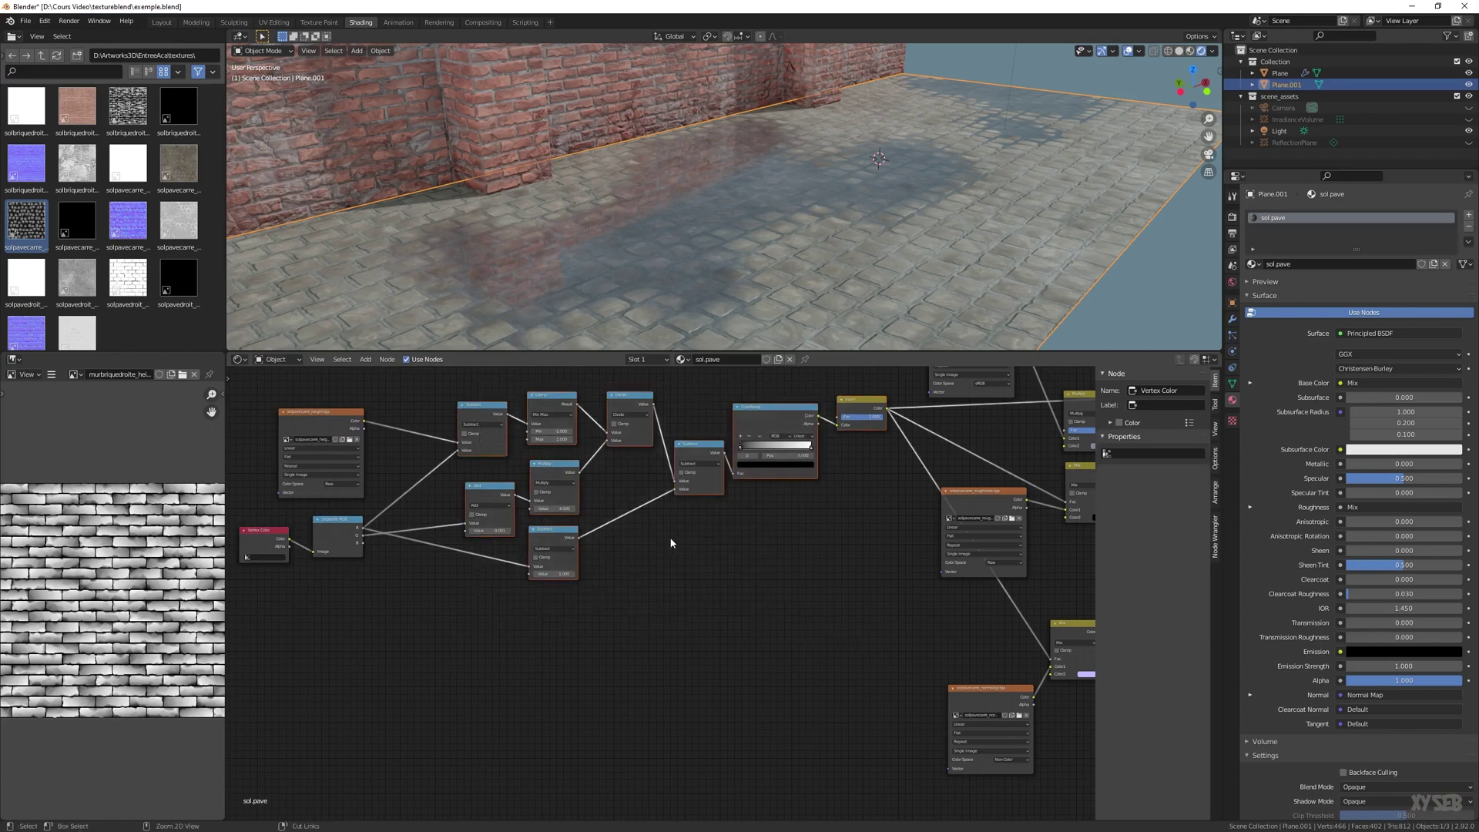
{"action": "key", "text": "shift+d"}
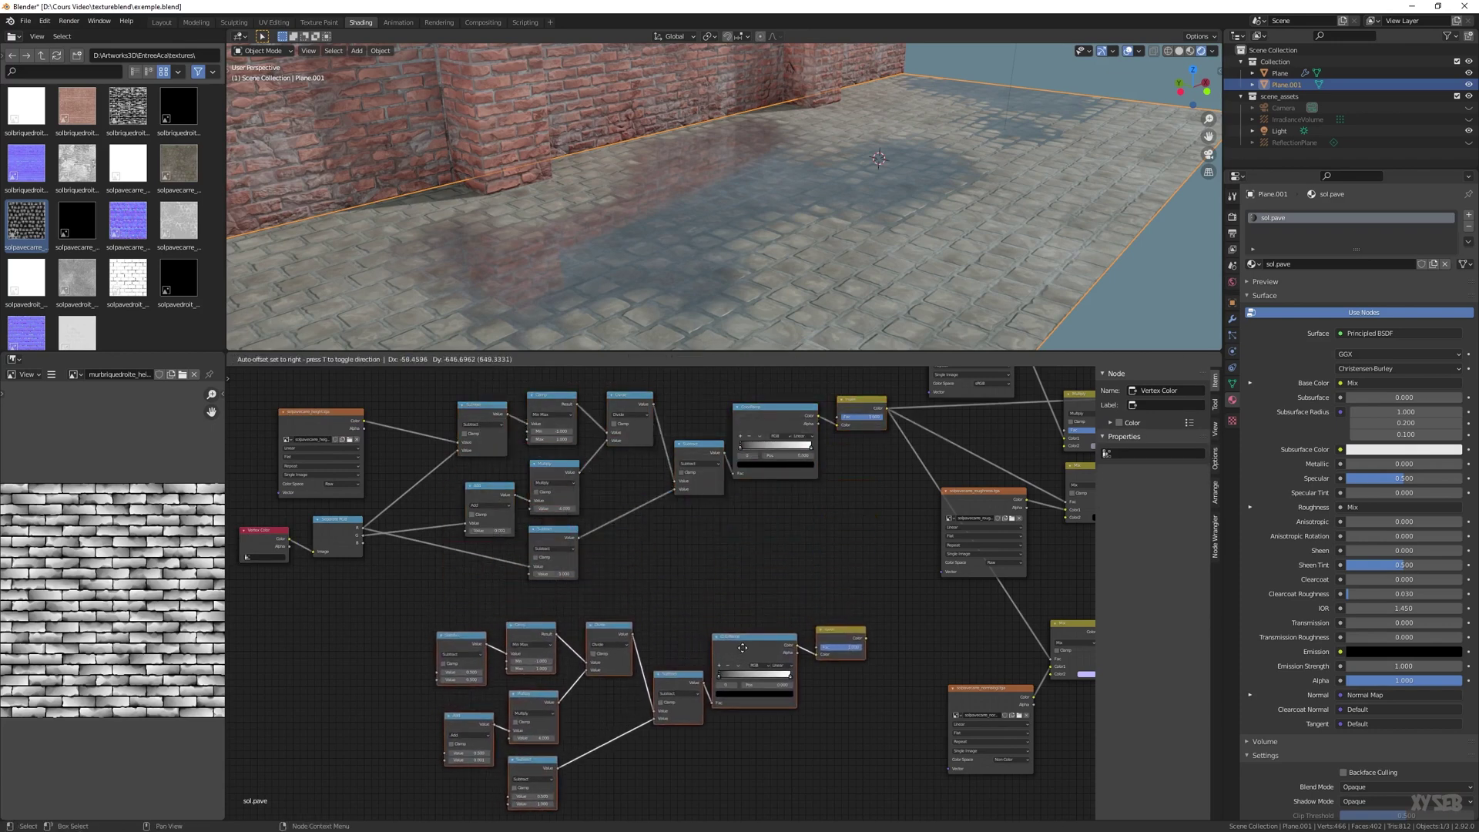
{"action": "left_click", "coordinate": [763, 645]}
{"action": "middle_click_drag", "start_coordinate": [677, 548], "coordinate": [709, 489]}
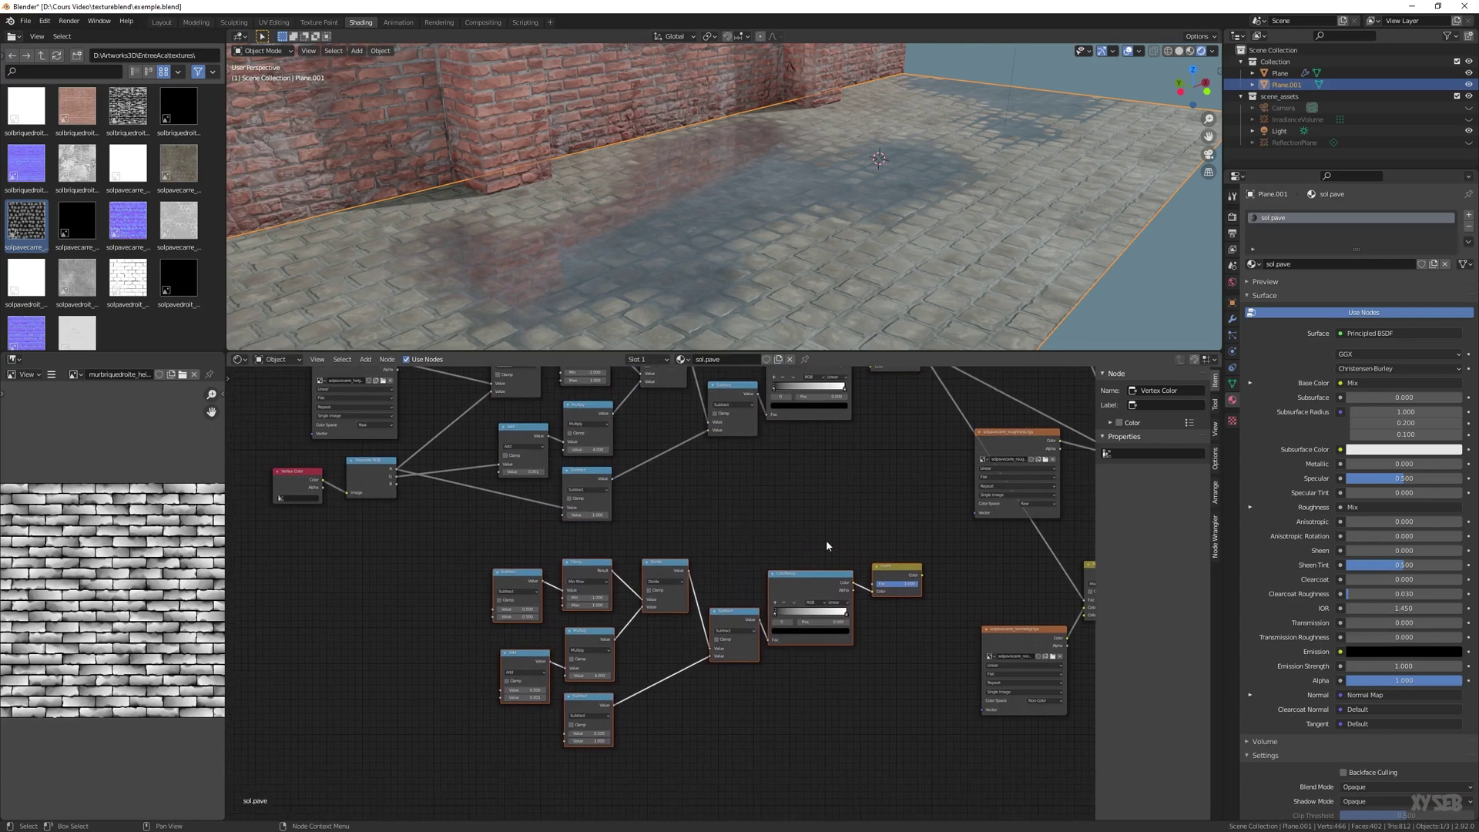
{"action": "middle_click_drag", "start_coordinate": [829, 504], "coordinate": [666, 478]}
{"action": "left_click_drag", "start_coordinate": [756, 548], "coordinate": [923, 573]}
{"action": "scroll", "coordinate": [760, 558], "scroll_direction": "down", "scroll_amount": 2}
{"action": "middle_click_drag", "start_coordinate": [640, 514], "coordinate": [686, 590]}
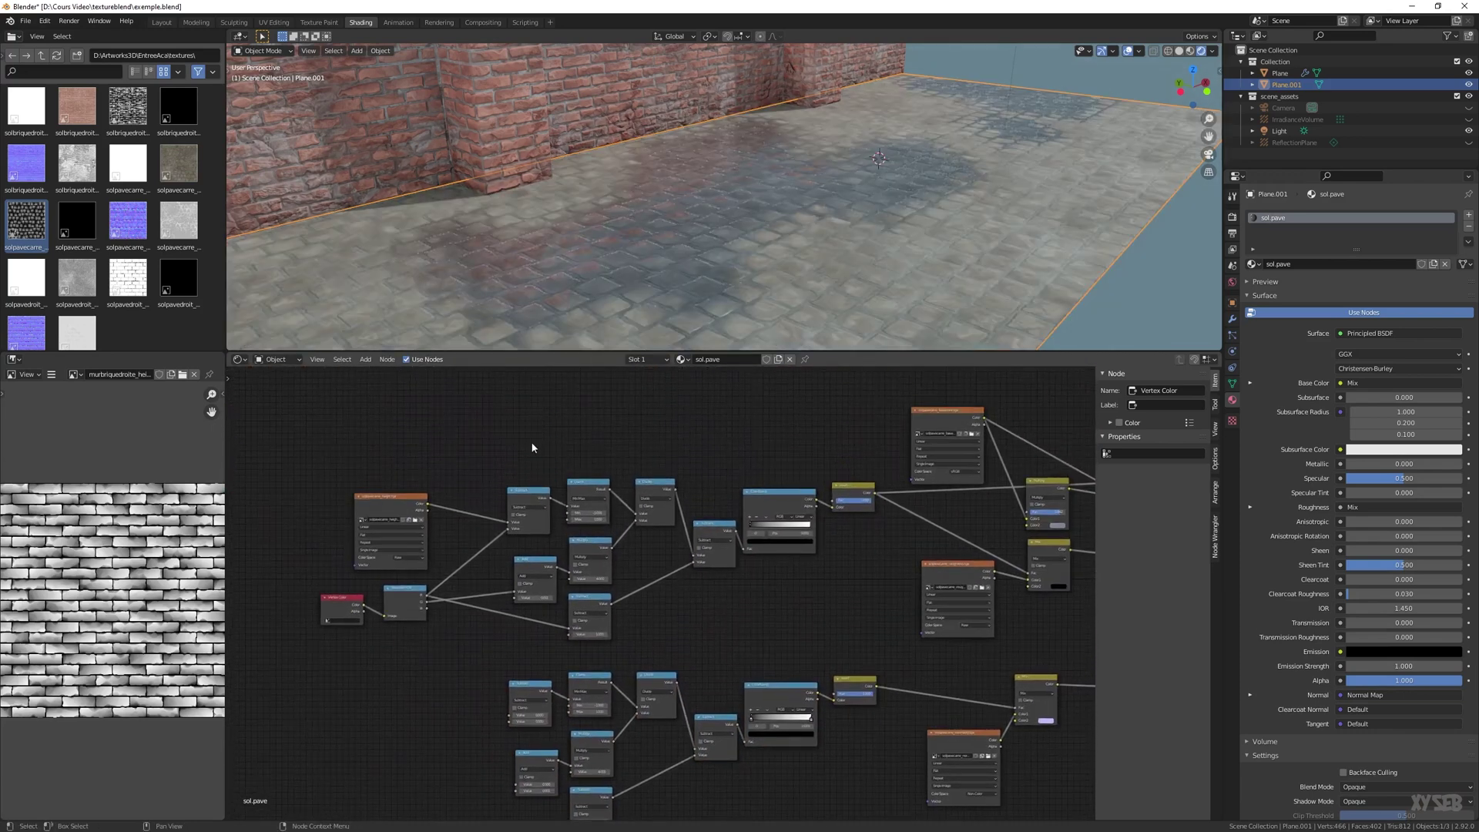
Move the original mask chain and the height texture upward to make room above the duplicated chain
{"action": "left_click_drag", "start_coordinate": [531, 445], "coordinate": [815, 642]}
{"action": "left_click_drag", "start_coordinate": [852, 490], "coordinate": [845, 432]}
{"action": "left_click_drag", "start_coordinate": [401, 497], "coordinate": [398, 452]}
Link the height texture to the duplicated chain's first Subtract, and a Separate RGB channel to that Subtract, the Add and the lower Subtract
{"action": "middle_click_drag", "start_coordinate": [484, 551], "coordinate": [487, 433]}
{"action": "left_click_drag", "start_coordinate": [447, 383], "coordinate": [534, 641]}
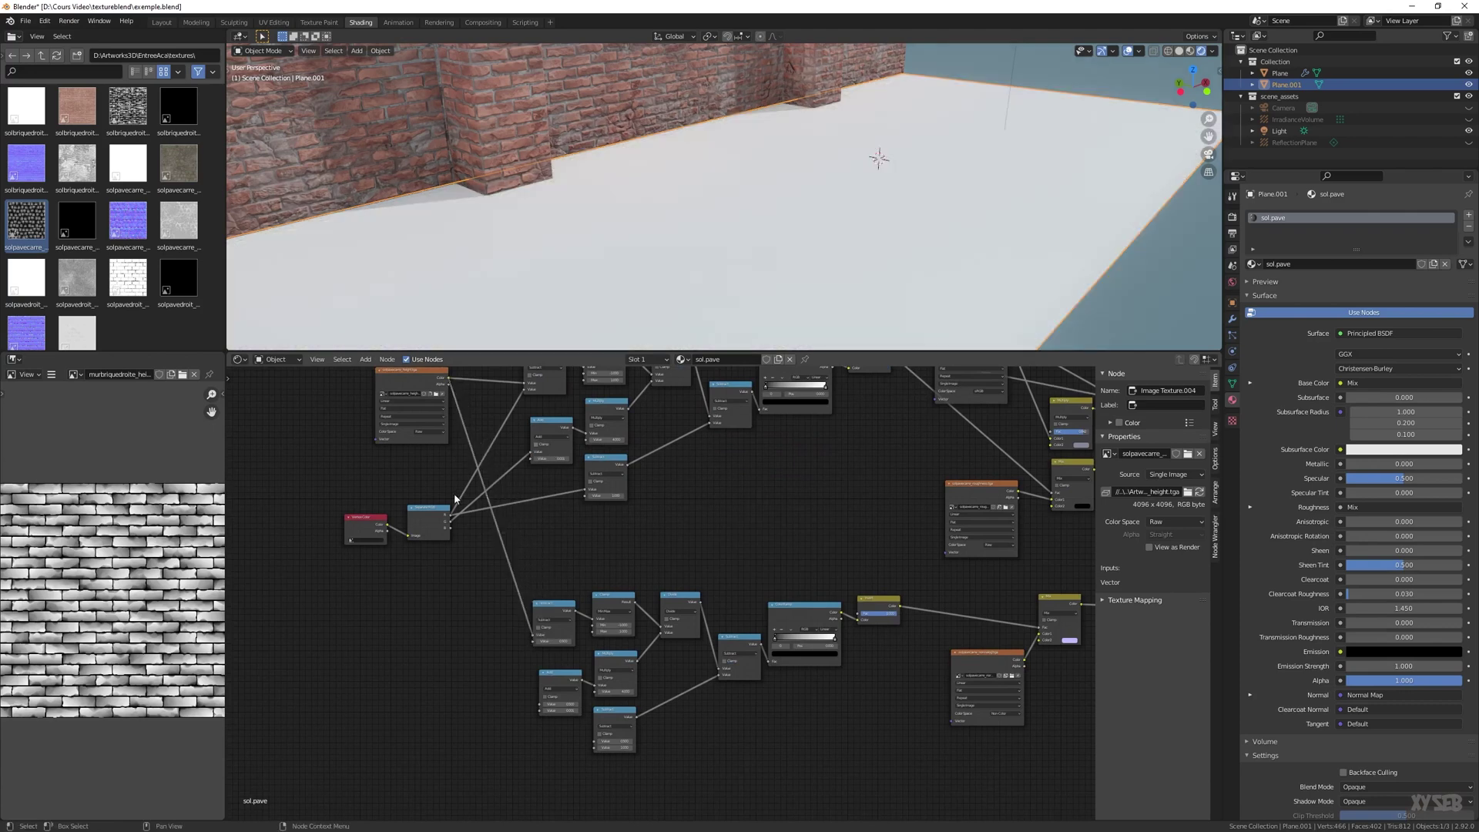
{"action": "left_click_drag", "start_coordinate": [450, 527], "coordinate": [535, 641]}
{"action": "left_click_drag", "start_coordinate": [450, 528], "coordinate": [540, 706]}
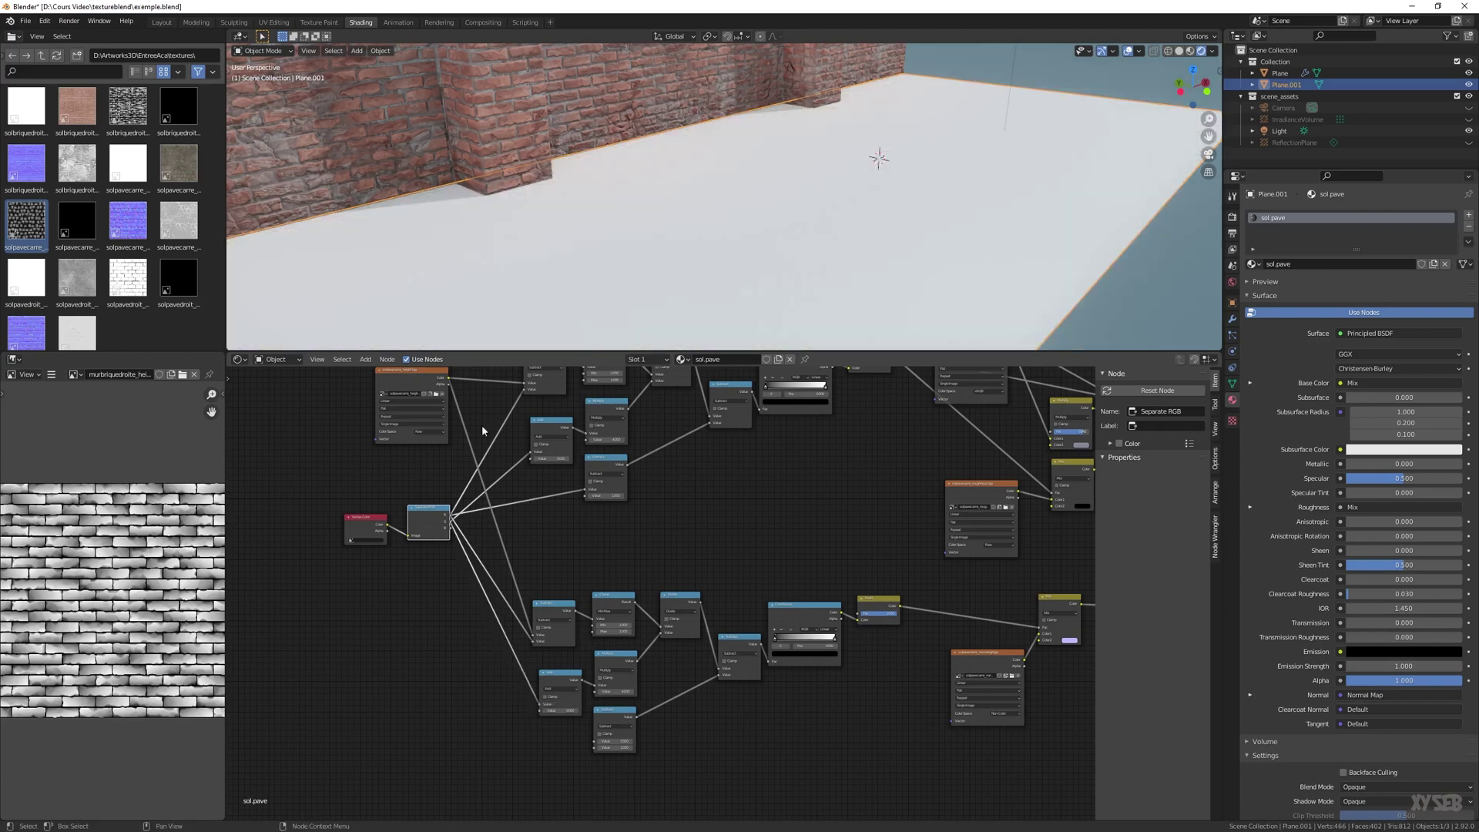
{"action": "left_click_drag", "start_coordinate": [452, 521], "coordinate": [596, 743]}
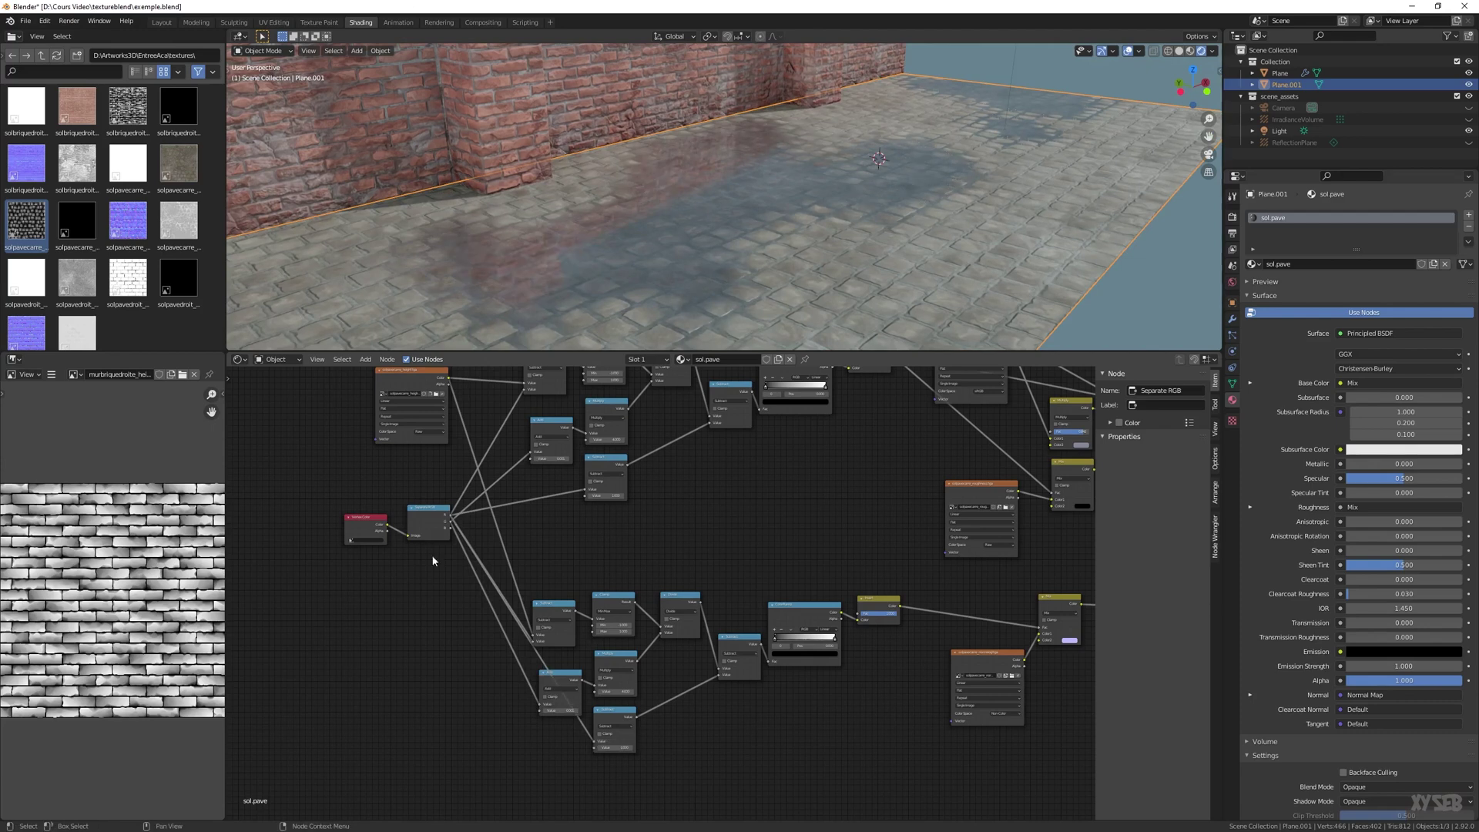
Examine the floor's puddle reflections and the wiring of the duplicated mask chain
{"action": "mouse_move", "coordinate": [607, 281]}
{"action": "middle_mouse_down"}
{"action": "mouse_move", "coordinate": [634, 276]}
{"action": "mouse_move", "coordinate": [601, 278]}
{"action": "middle_mouse_up"}
{"action": "scroll", "coordinate": [716, 572], "scroll_direction": "up", "scroll_amount": 1}
{"action": "middle_click_drag", "start_coordinate": [749, 562], "coordinate": [569, 593]}
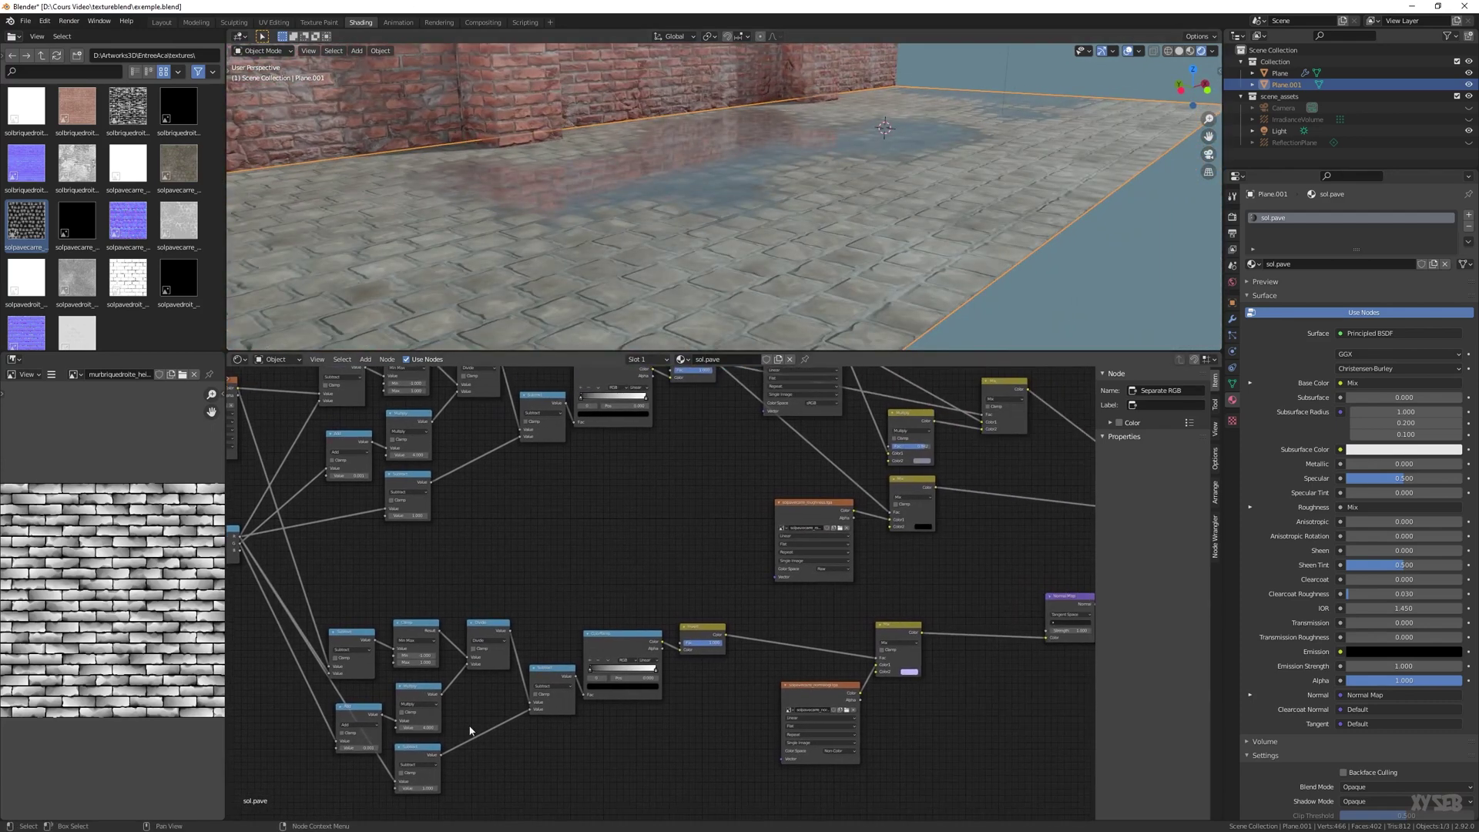
{"action": "middle_click_drag", "start_coordinate": [276, 553], "coordinate": [496, 522]}
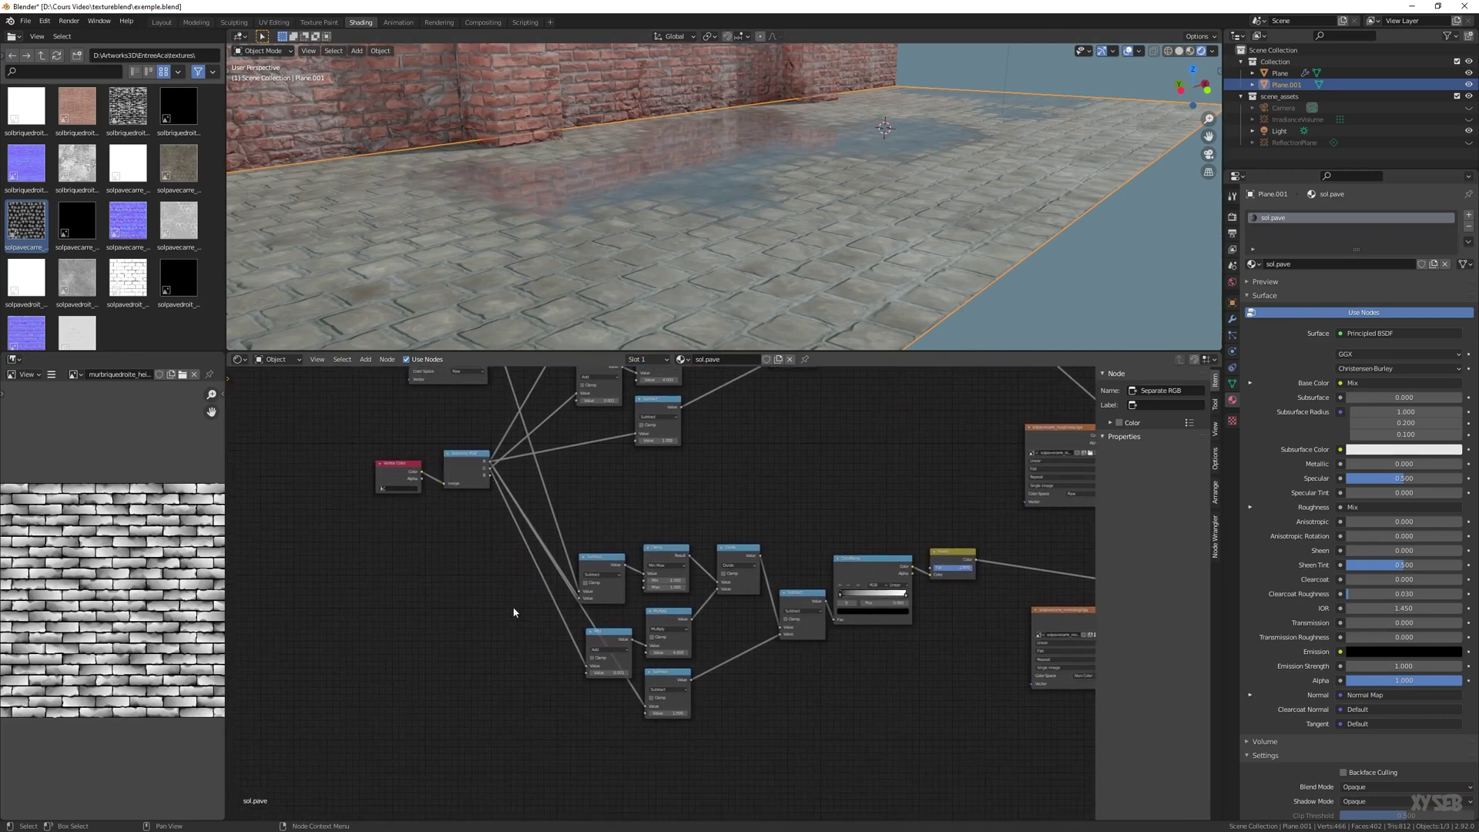
{"action": "left_click_drag", "start_coordinate": [338, 430], "coordinate": [423, 472]}
{"action": "scroll", "coordinate": [423, 473], "scroll_direction": "up", "scroll_amount": 1}
{"action": "scroll", "coordinate": [423, 472], "scroll_direction": "up", "scroll_amount": 1}
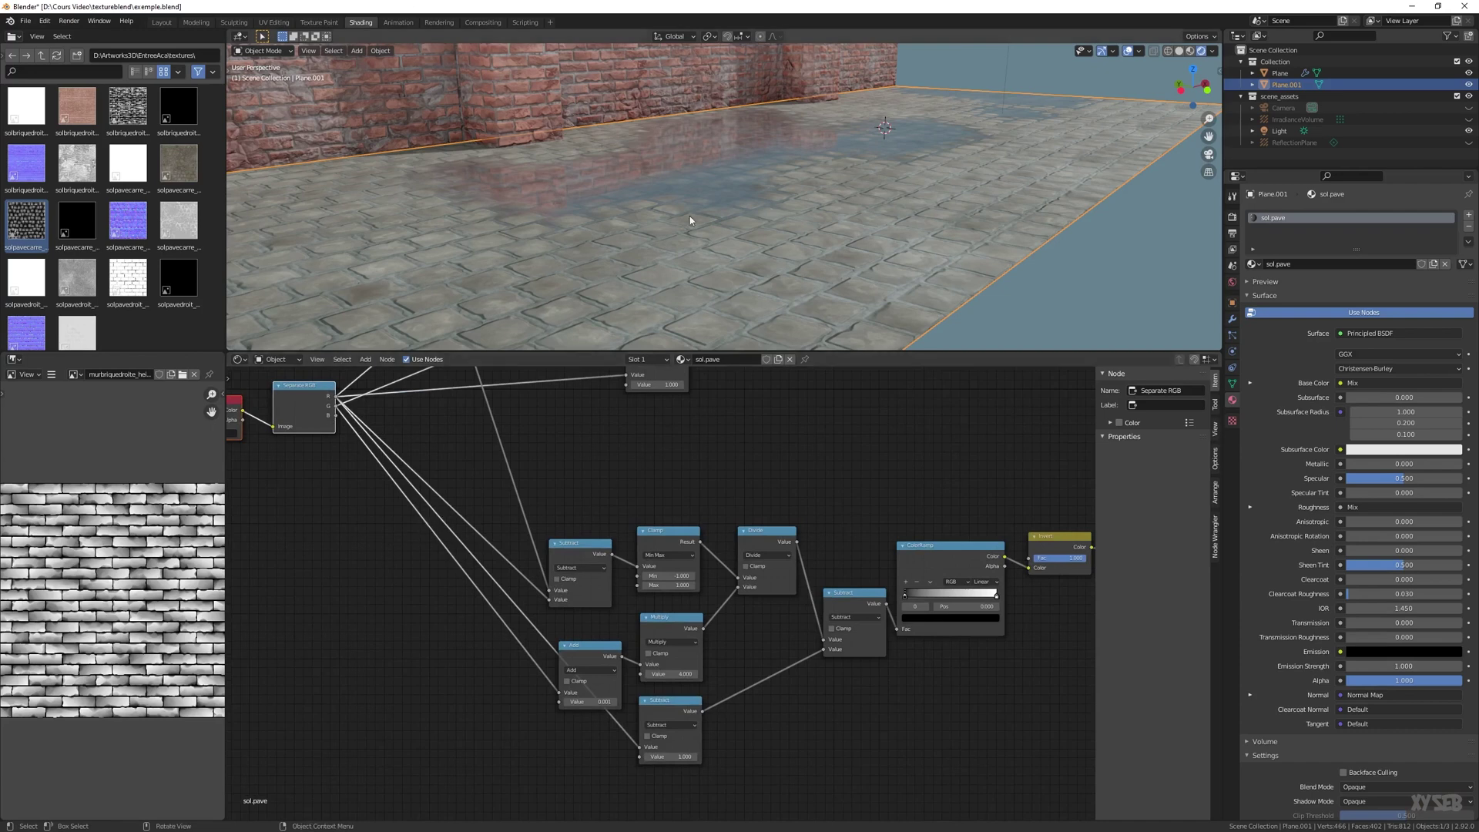
{"action": "mouse_move", "coordinate": [690, 215]}
{"action": "middle_mouse_down"}
{"action": "mouse_move", "coordinate": [692, 170]}
{"action": "mouse_move", "coordinate": [695, 187]}
{"action": "middle_mouse_up"}
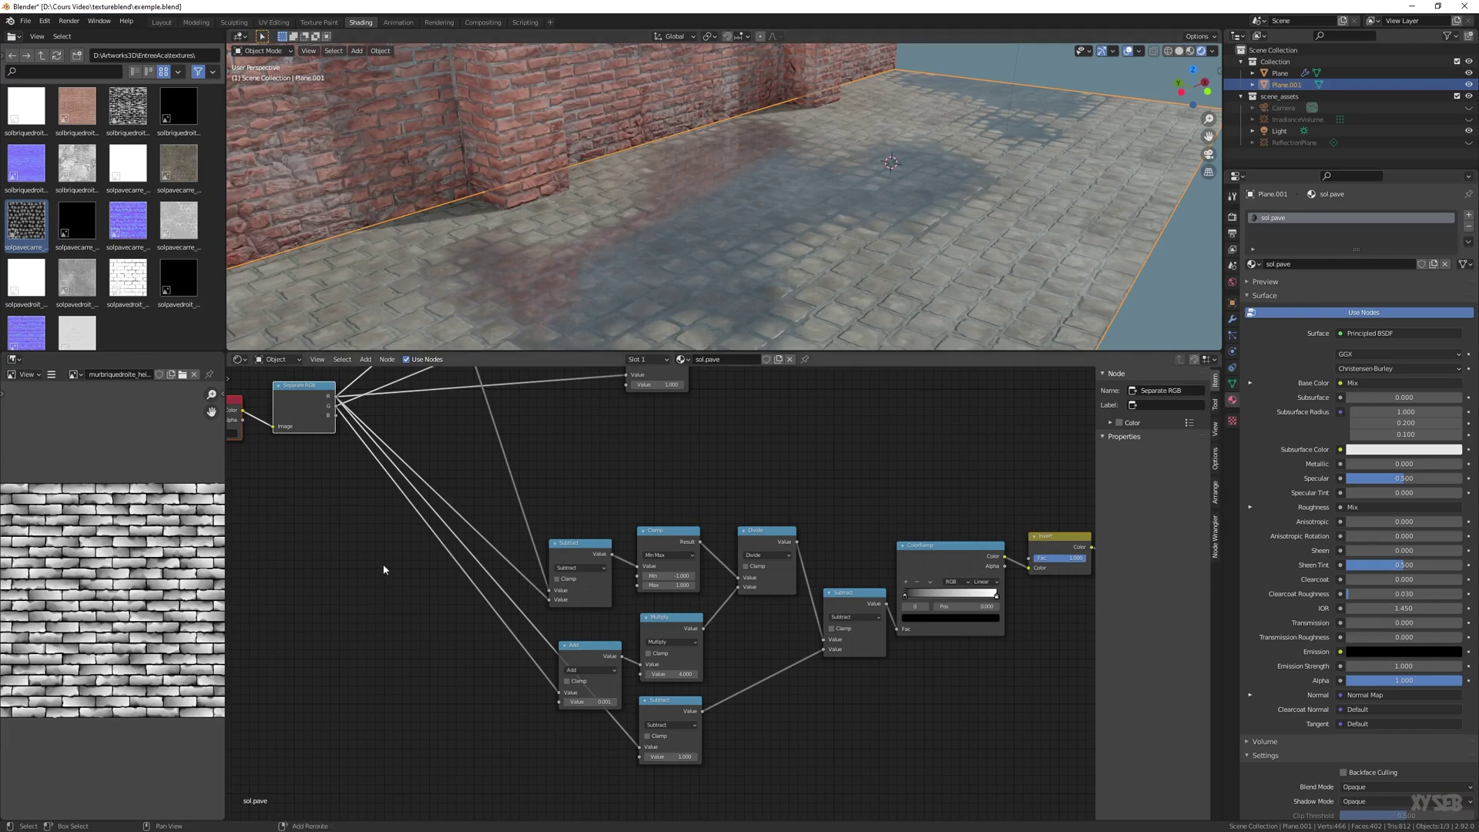
Add a Math node before the duplicated chain, link two Separate RGB channels into its inputs, and set it to Subtract
{"action": "key", "text": "shift+a"}
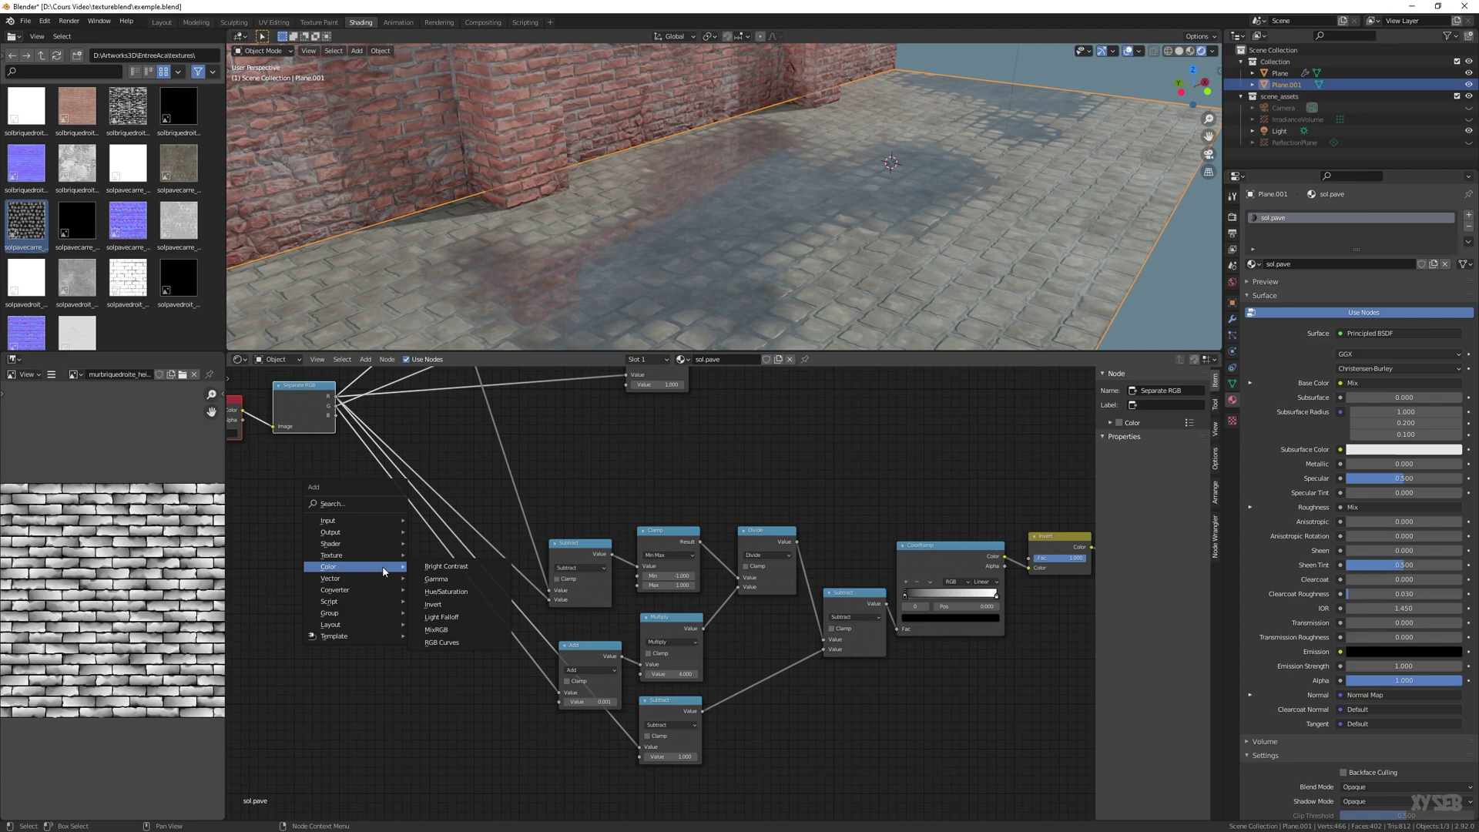
{"action": "mouse_move", "coordinate": [387, 582]}
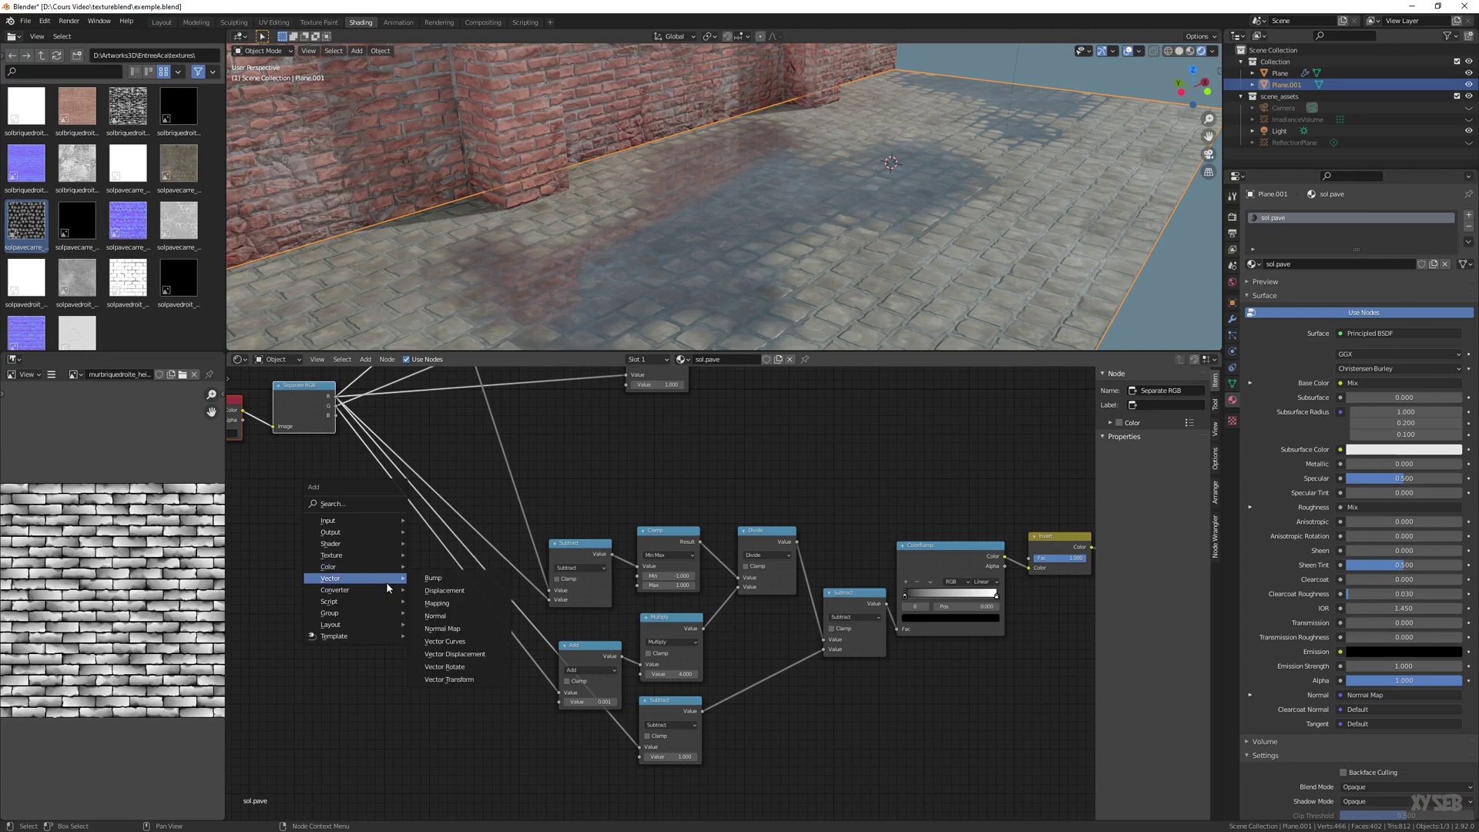
{"action": "middle_click_drag", "start_coordinate": [444, 440], "coordinate": [482, 509]}
{"action": "scroll", "coordinate": [503, 493], "scroll_direction": "down", "scroll_amount": 3}
{"action": "scroll", "coordinate": [486, 508], "scroll_direction": "down", "scroll_amount": 1}
{"action": "scroll", "coordinate": [412, 480], "scroll_direction": "up", "scroll_amount": 1}
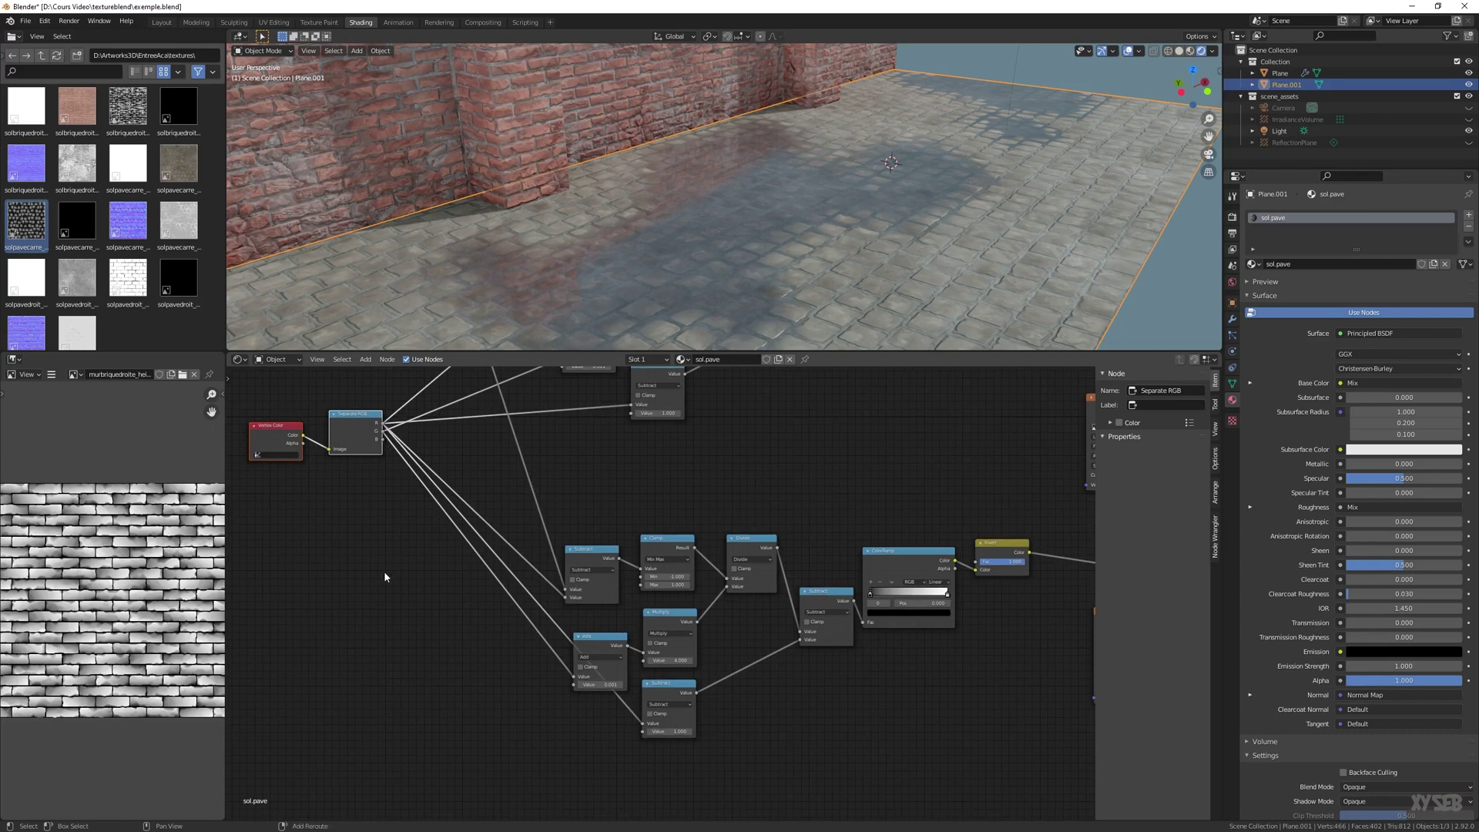
{"action": "key", "text": "shift+a"}
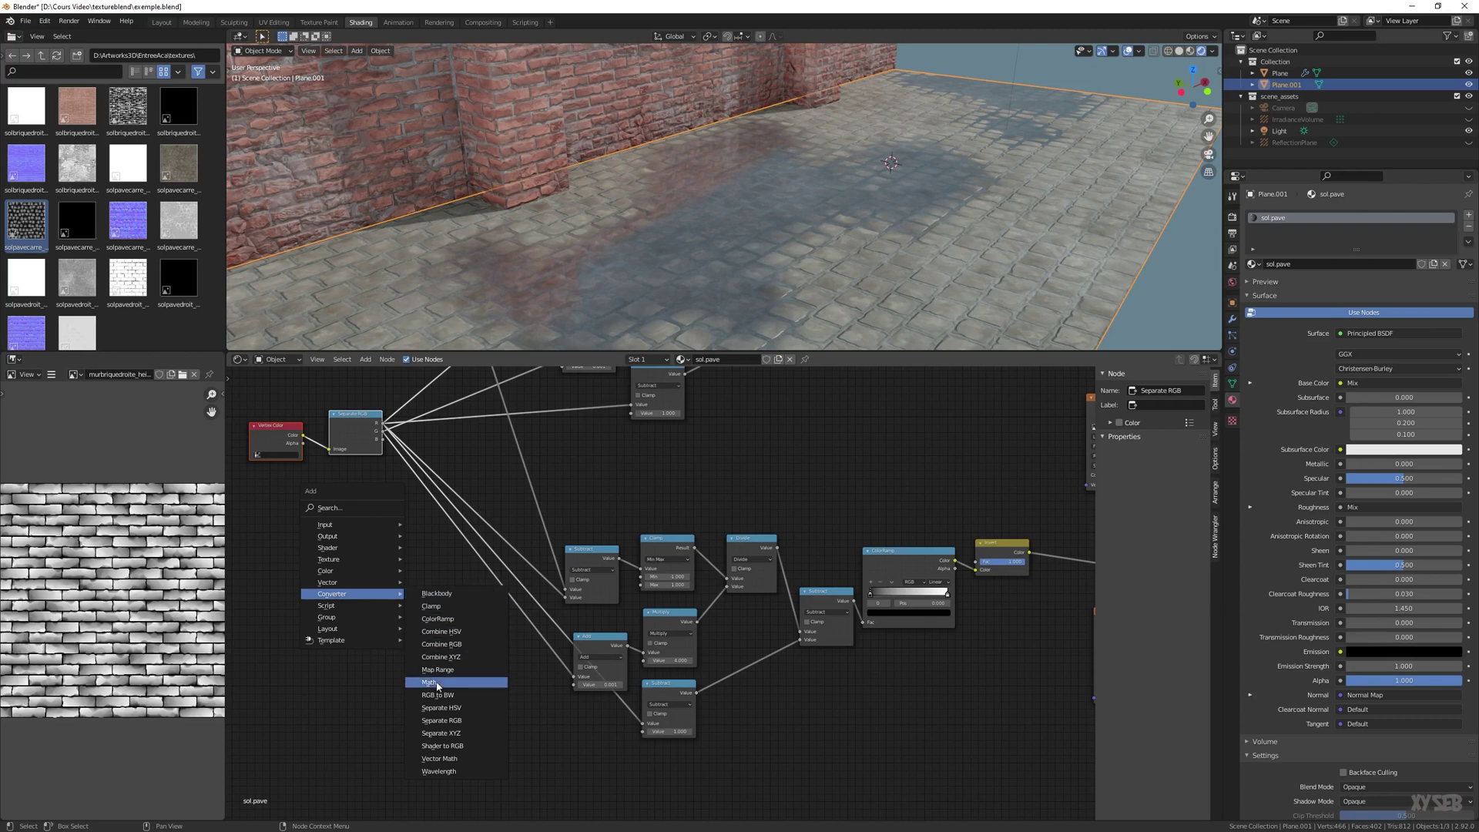
{"action": "left_click", "coordinate": [443, 683]}
{"action": "left_click_drag", "start_coordinate": [386, 425], "coordinate": [416, 630]}
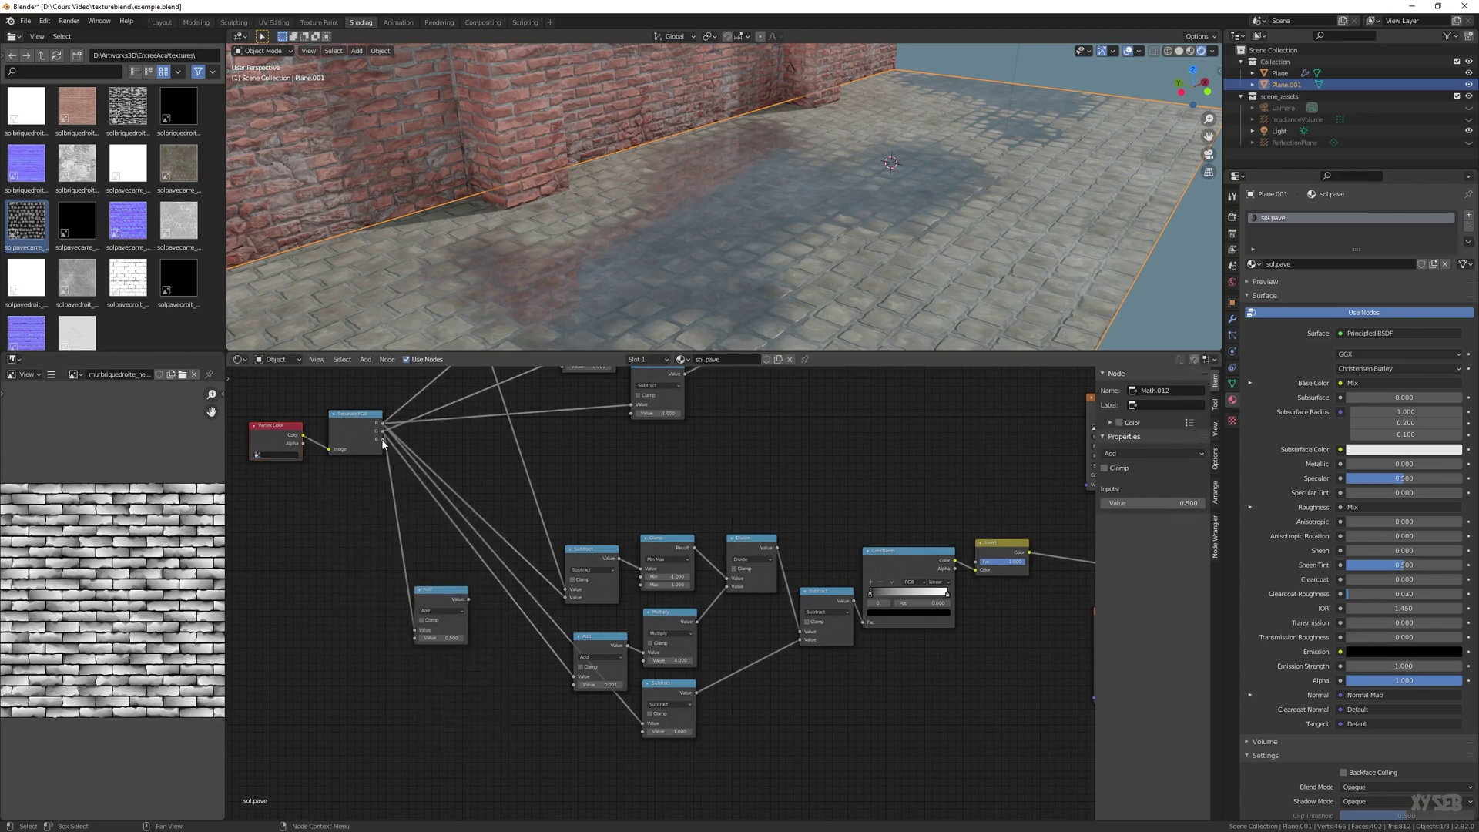
{"action": "left_click_drag", "start_coordinate": [383, 443], "coordinate": [417, 640]}
{"action": "left_click", "coordinate": [441, 611]}
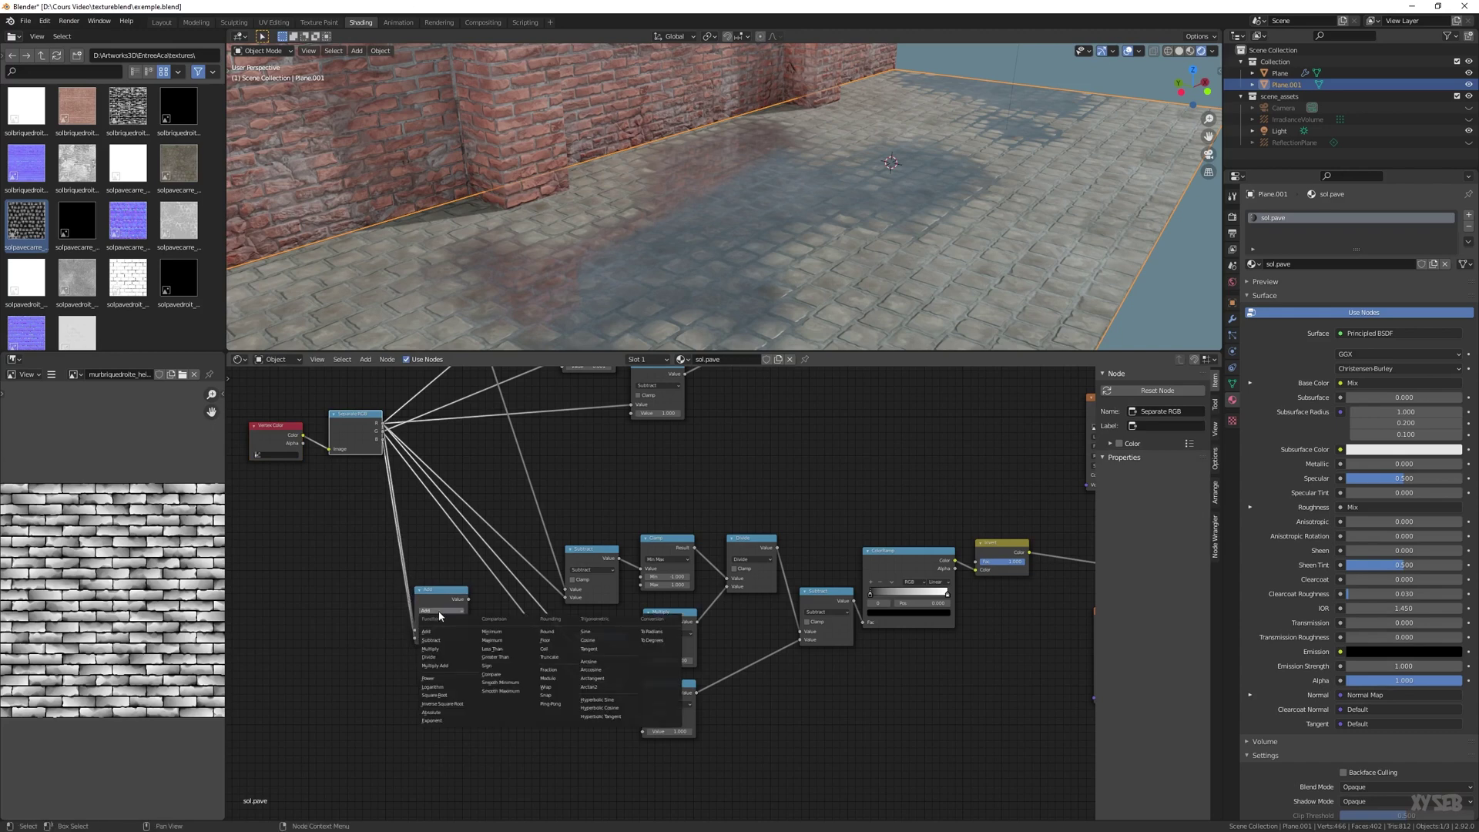
{"action": "left_click", "coordinate": [443, 642]}
{"action": "mouse_move", "coordinate": [455, 599]}
{"action": "left_mouse_down"}
{"action": "mouse_move", "coordinate": [422, 436]}
{"action": "mouse_move", "coordinate": [608, 438]}
{"action": "mouse_move", "coordinate": [451, 572]}
{"action": "left_mouse_up"}
Feed the new Subtract's result into the duplicated chain's first Subtract, Add and lower Subtract, and inspect the floor's puddles
{"action": "middle_click_drag", "start_coordinate": [494, 600], "coordinate": [399, 581]}
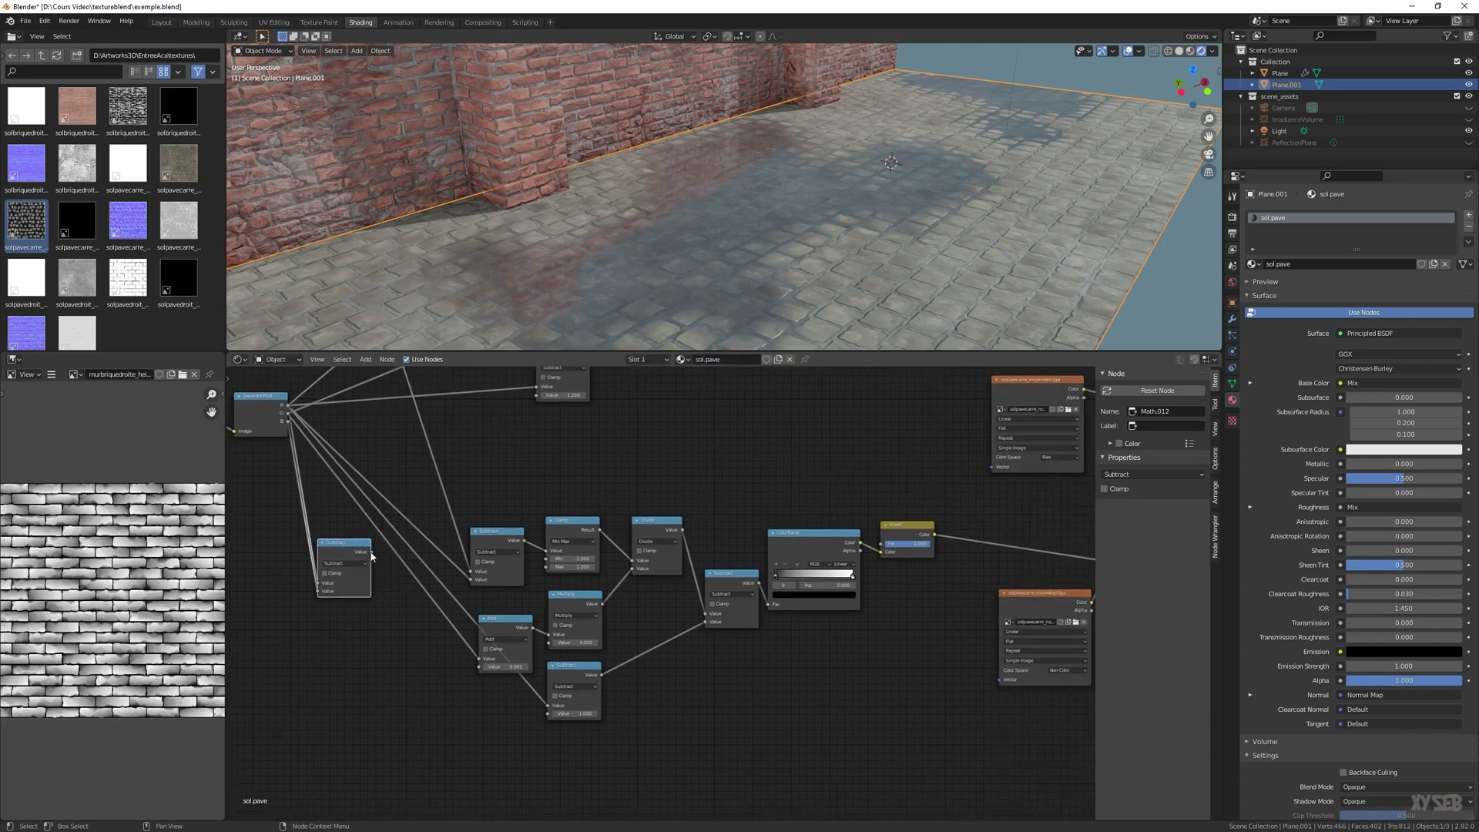
{"action": "left_click_drag", "start_coordinate": [371, 553], "coordinate": [471, 579]}
{"action": "left_click_drag", "start_coordinate": [366, 554], "coordinate": [465, 729]}
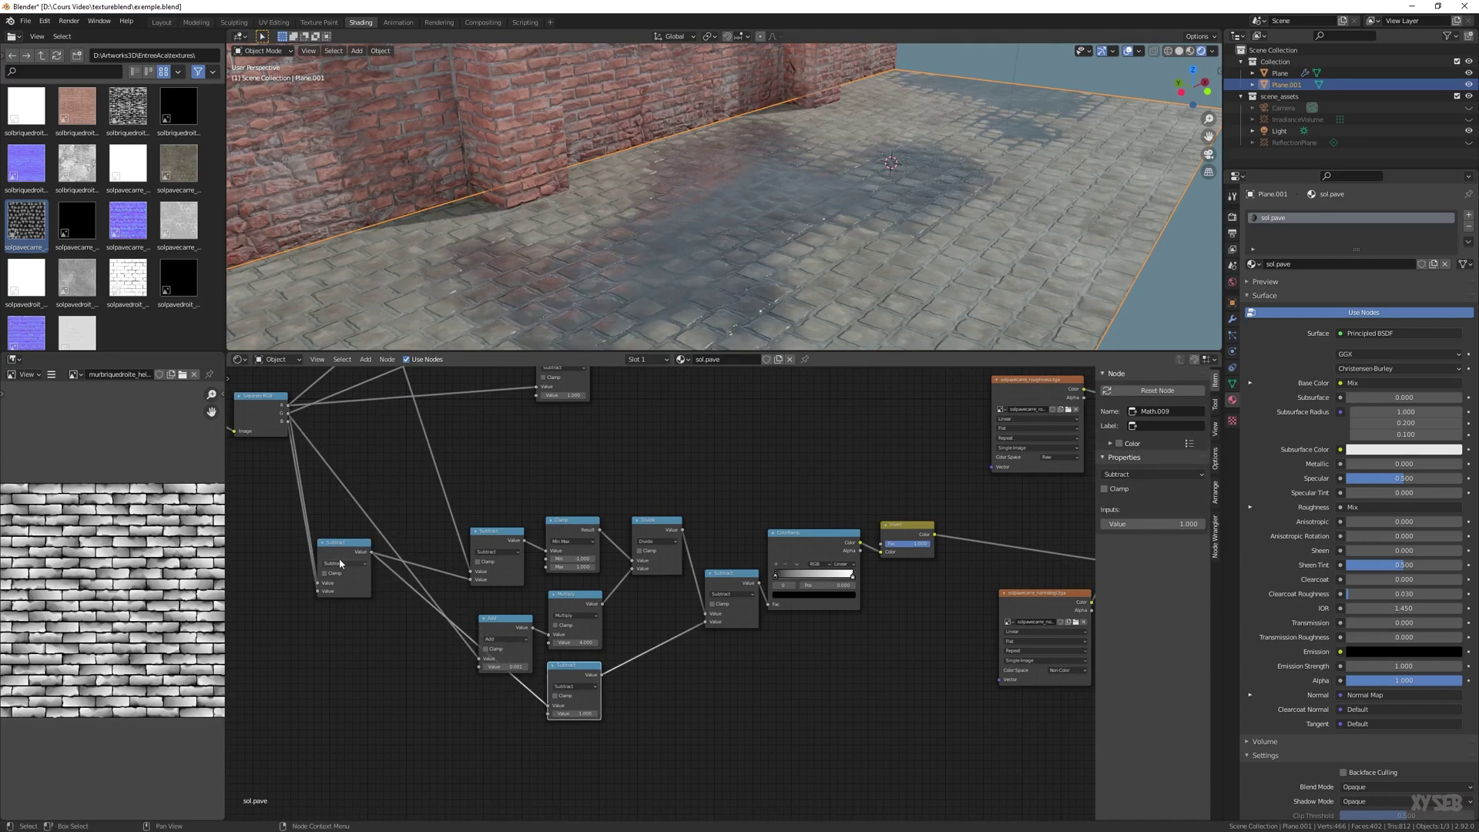
{"action": "left_click_drag", "start_coordinate": [341, 564], "coordinate": [347, 560]}
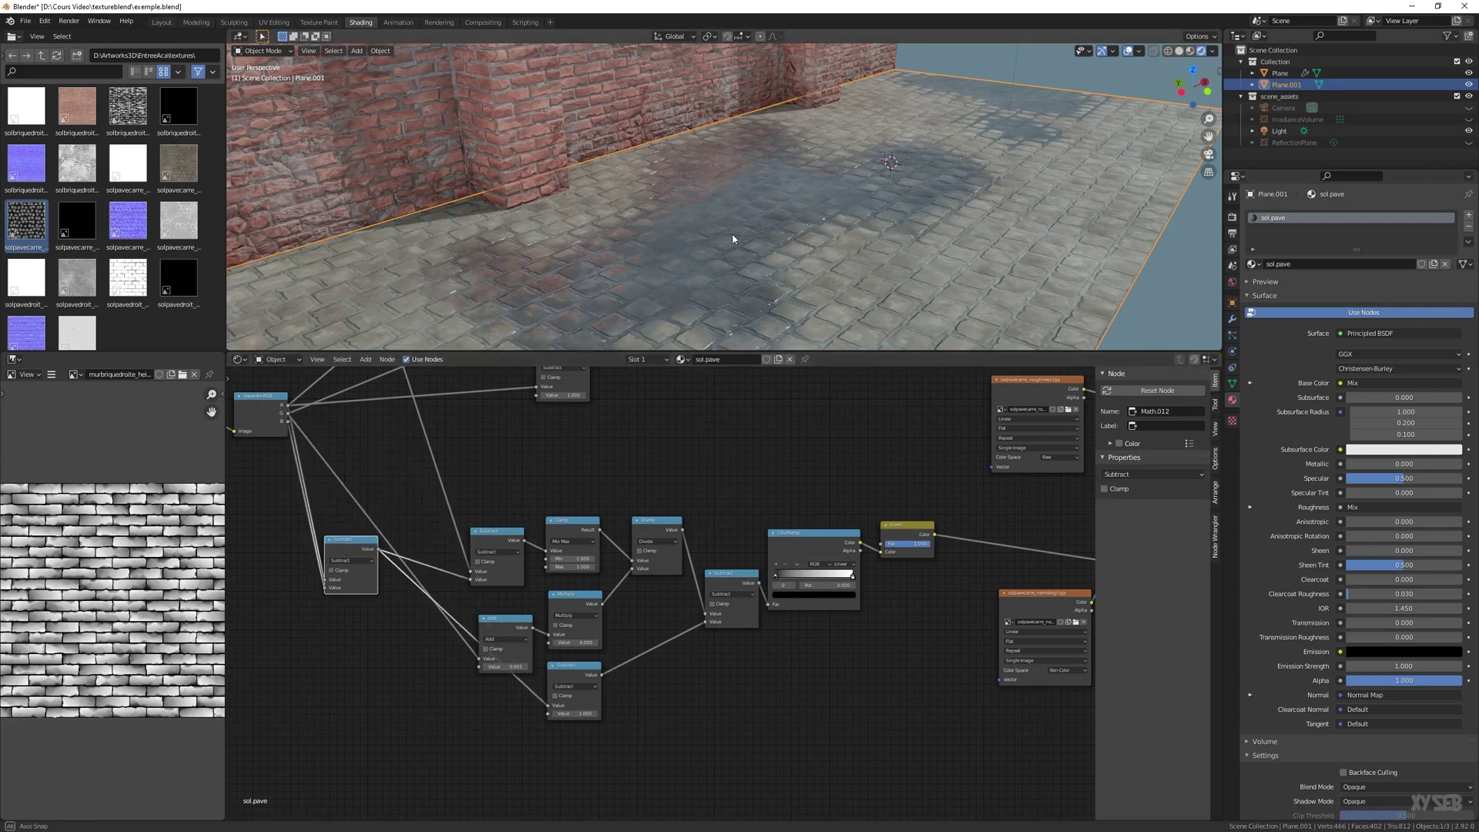
{"action": "middle_click_drag", "start_coordinate": [733, 239], "coordinate": [729, 204]}
{"action": "middle_click_drag", "start_coordinate": [758, 288], "coordinate": [799, 276]}
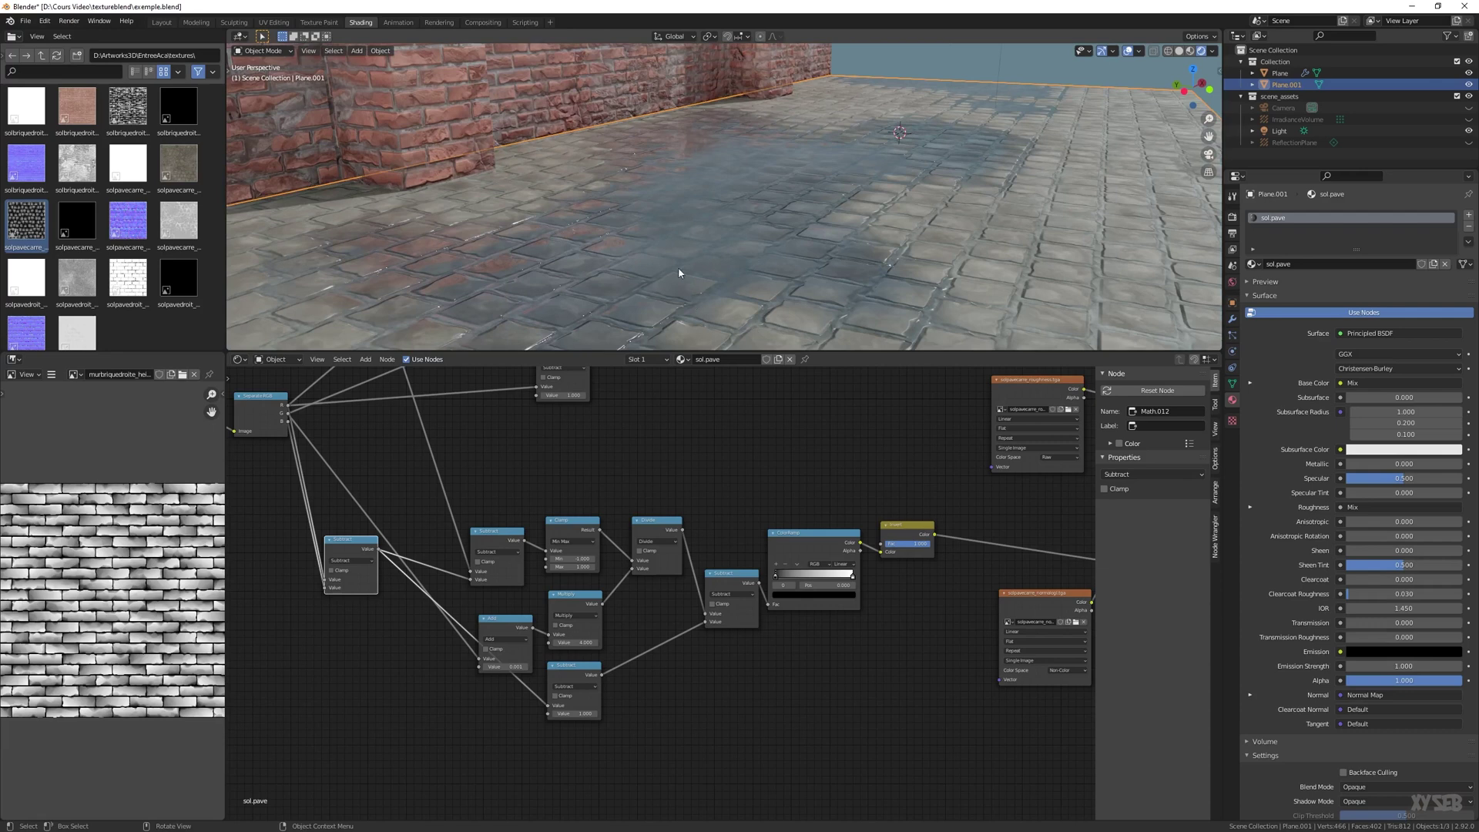
{"action": "middle_click_drag", "start_coordinate": [720, 146], "coordinate": [672, 224]}
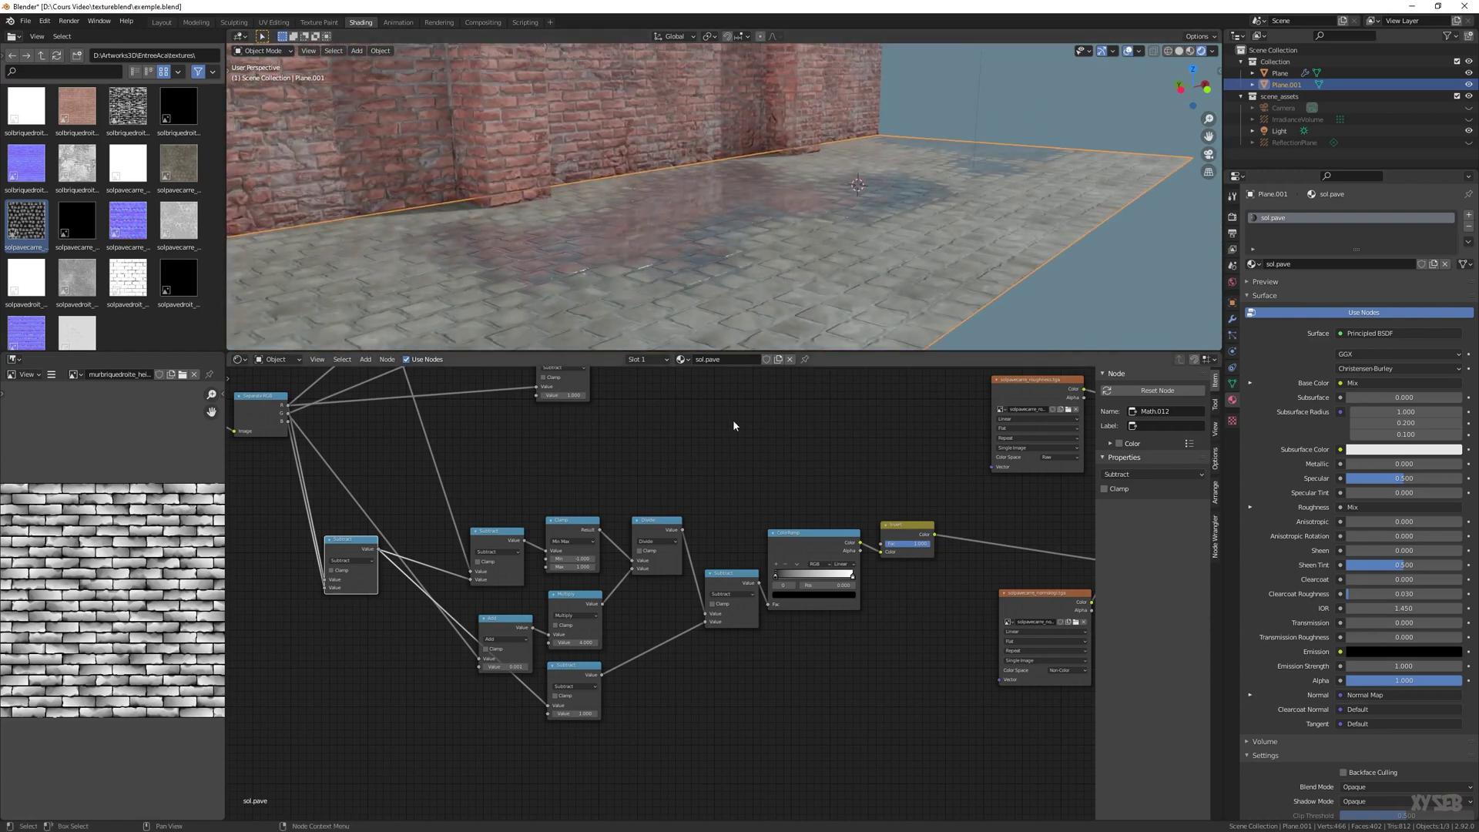
Shift the roughness texture and its Mix node, and insert a duplicate of that Mix between it and the Principled BSDF's Roughness
{"action": "middle_click_drag", "start_coordinate": [815, 433], "coordinate": [684, 535]}
{"action": "left_click_drag", "start_coordinate": [655, 510], "coordinate": [637, 504]}
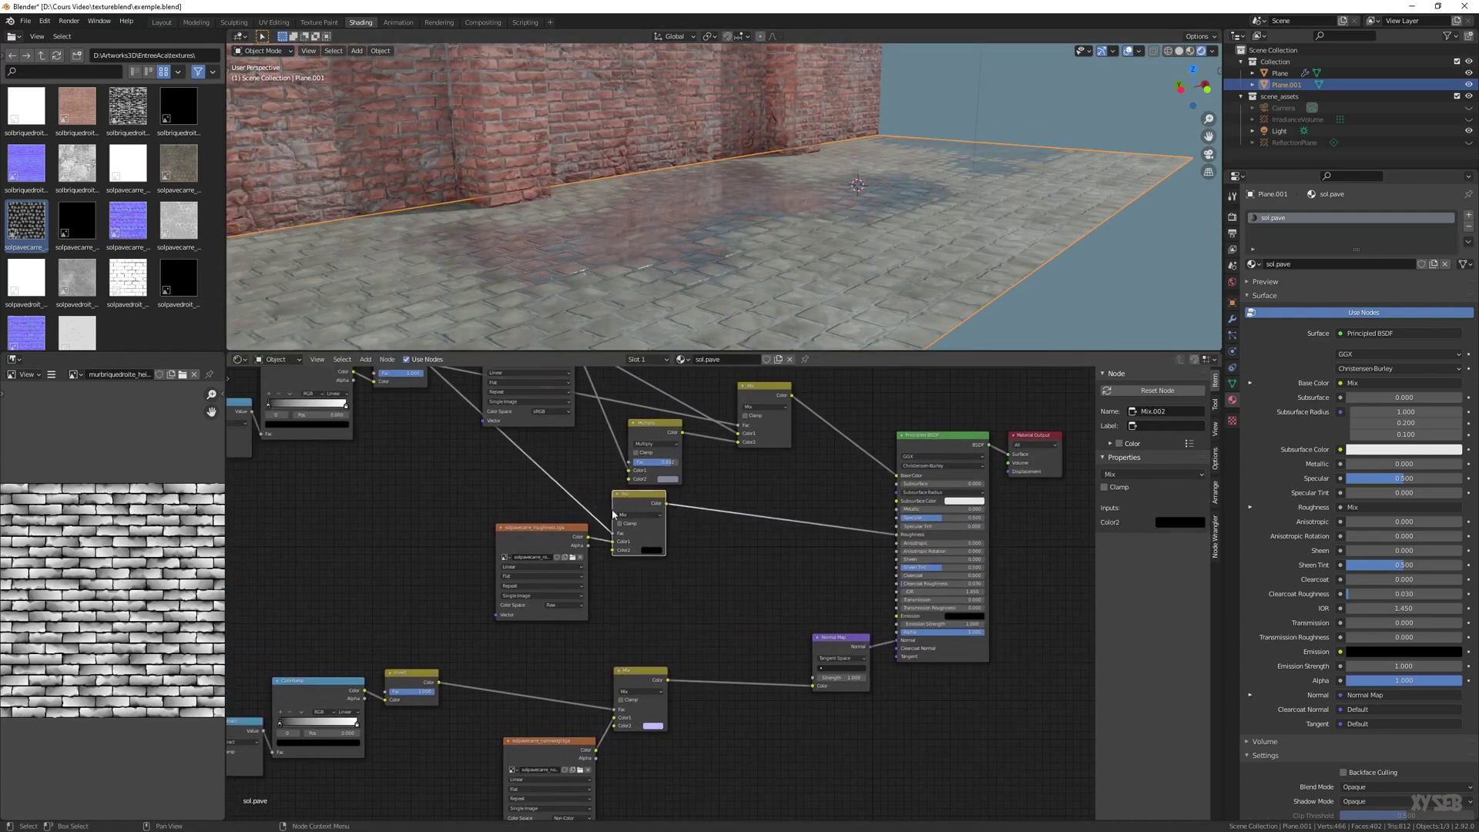
{"action": "left_click_drag", "start_coordinate": [542, 541], "coordinate": [496, 545]}
{"action": "left_click", "coordinate": [632, 506]}
{"action": "key", "text": "shift+d"}
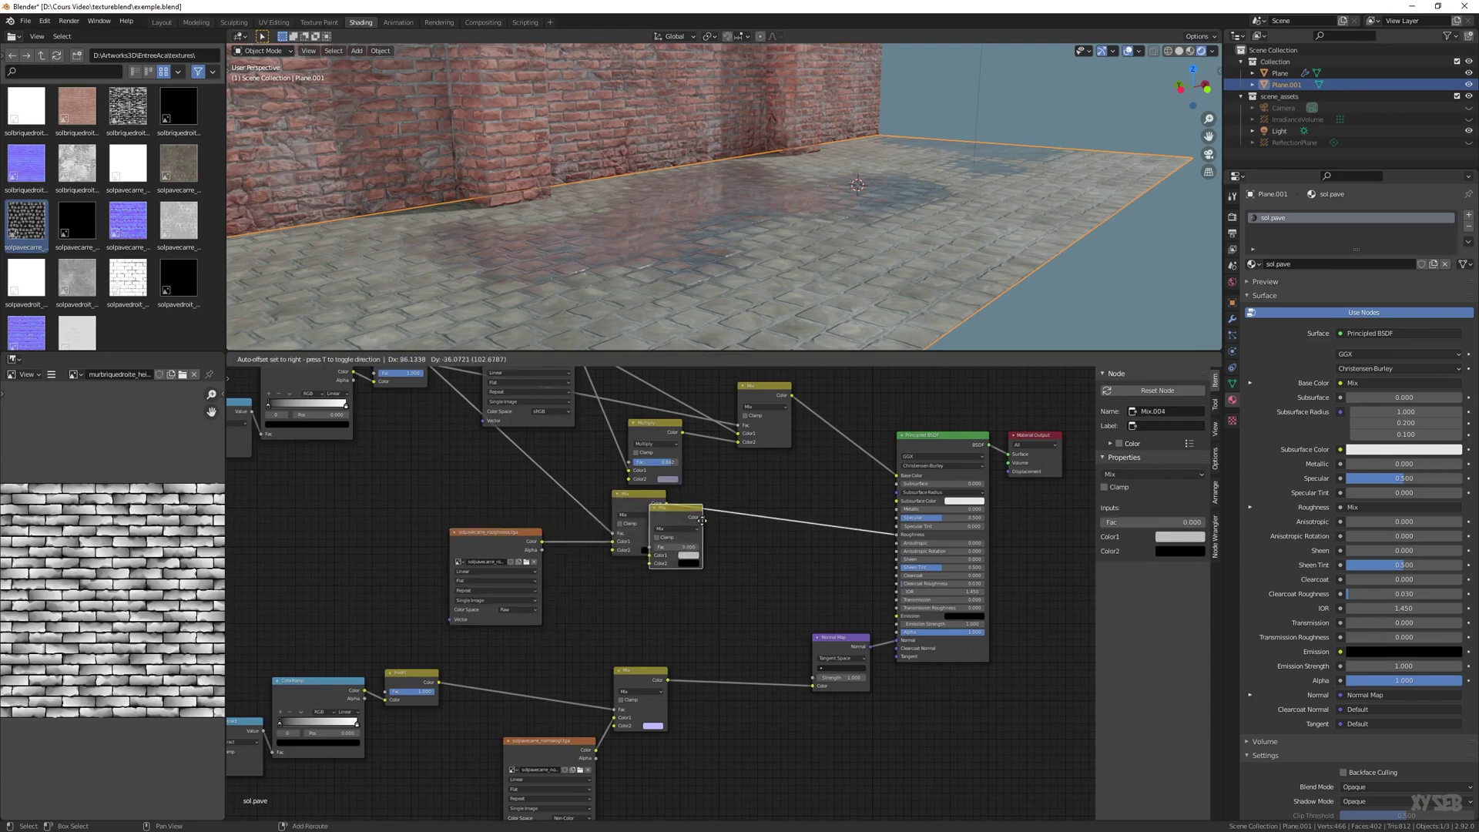
{"action": "left_click", "coordinate": [771, 521]}
{"action": "left_click_drag", "start_coordinate": [771, 521], "coordinate": [766, 553]}
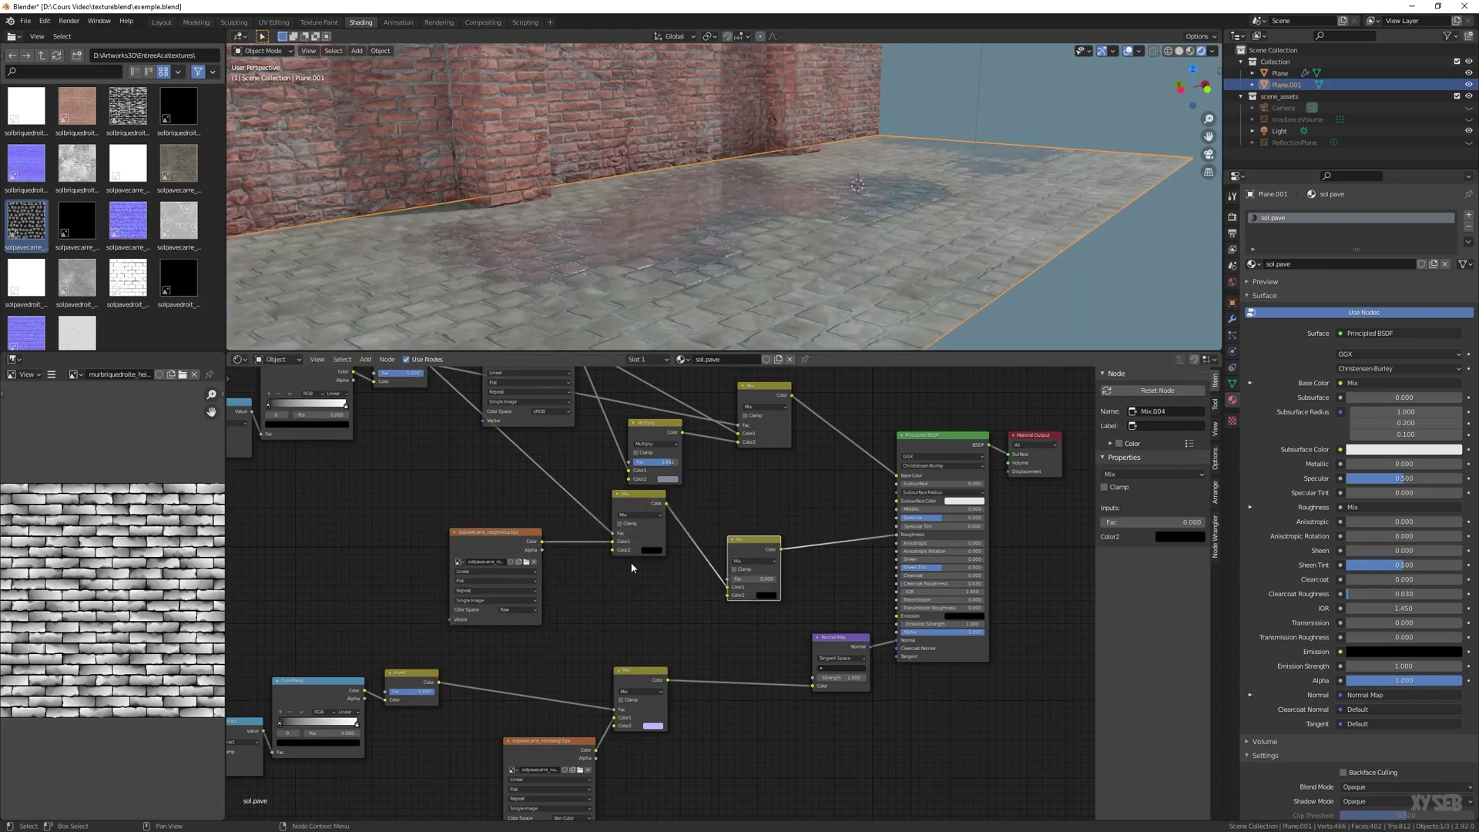
Set the first roughness Mix's Color2 to a dark grey
{"action": "left_click", "coordinate": [654, 549]}
{"action": "left_click", "coordinate": [708, 483]}
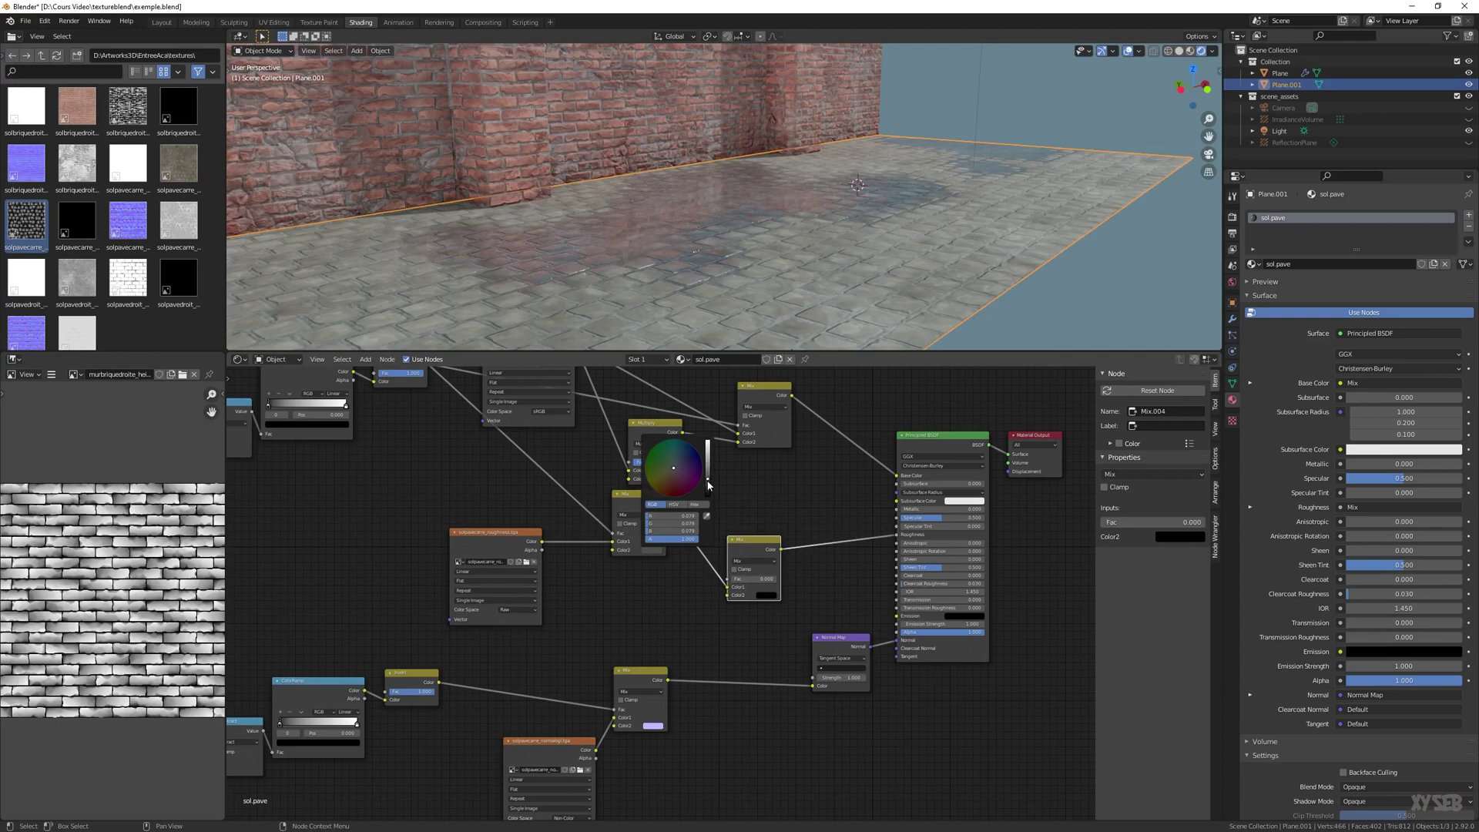
{"action": "left_click_drag", "start_coordinate": [708, 485], "coordinate": [708, 489]}
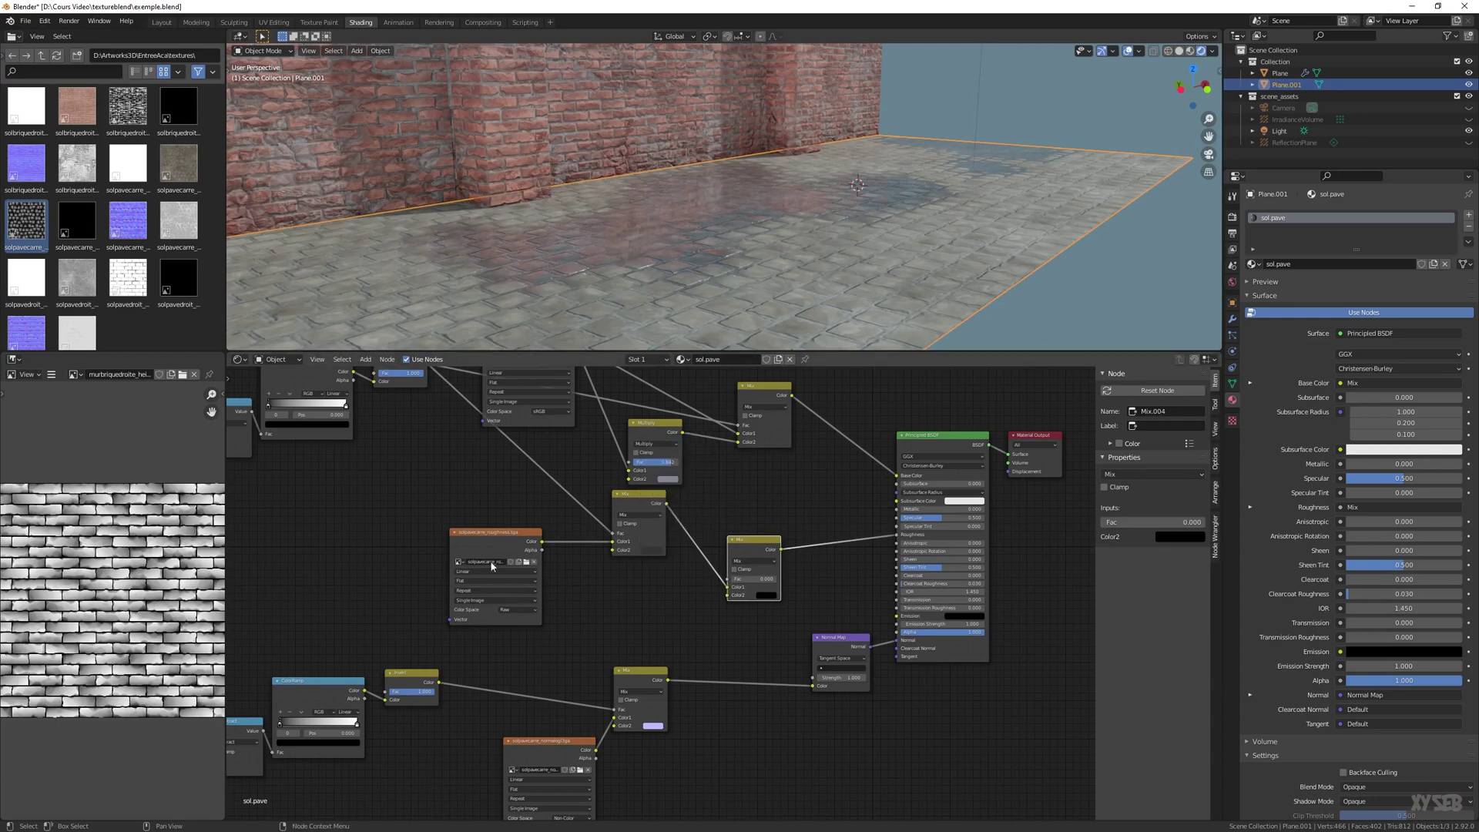
Link the duplicated chain's Invert output to the second roughness Mix's Fac and check the floor's reflections
{"action": "middle_click_drag", "start_coordinate": [483, 529], "coordinate": [641, 530]}
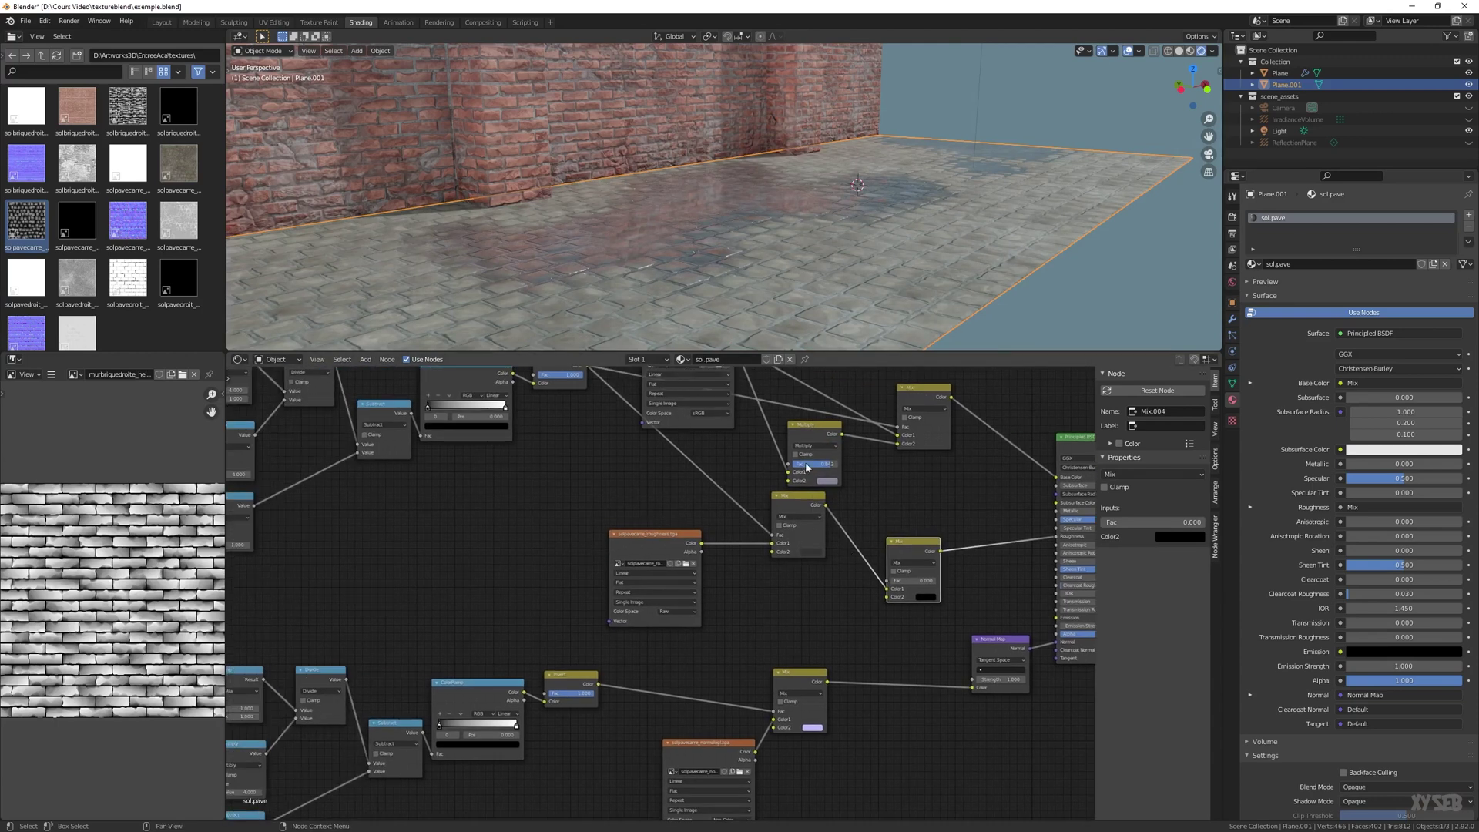
{"action": "scroll", "coordinate": [617, 293], "scroll_direction": "up", "scroll_amount": 2}
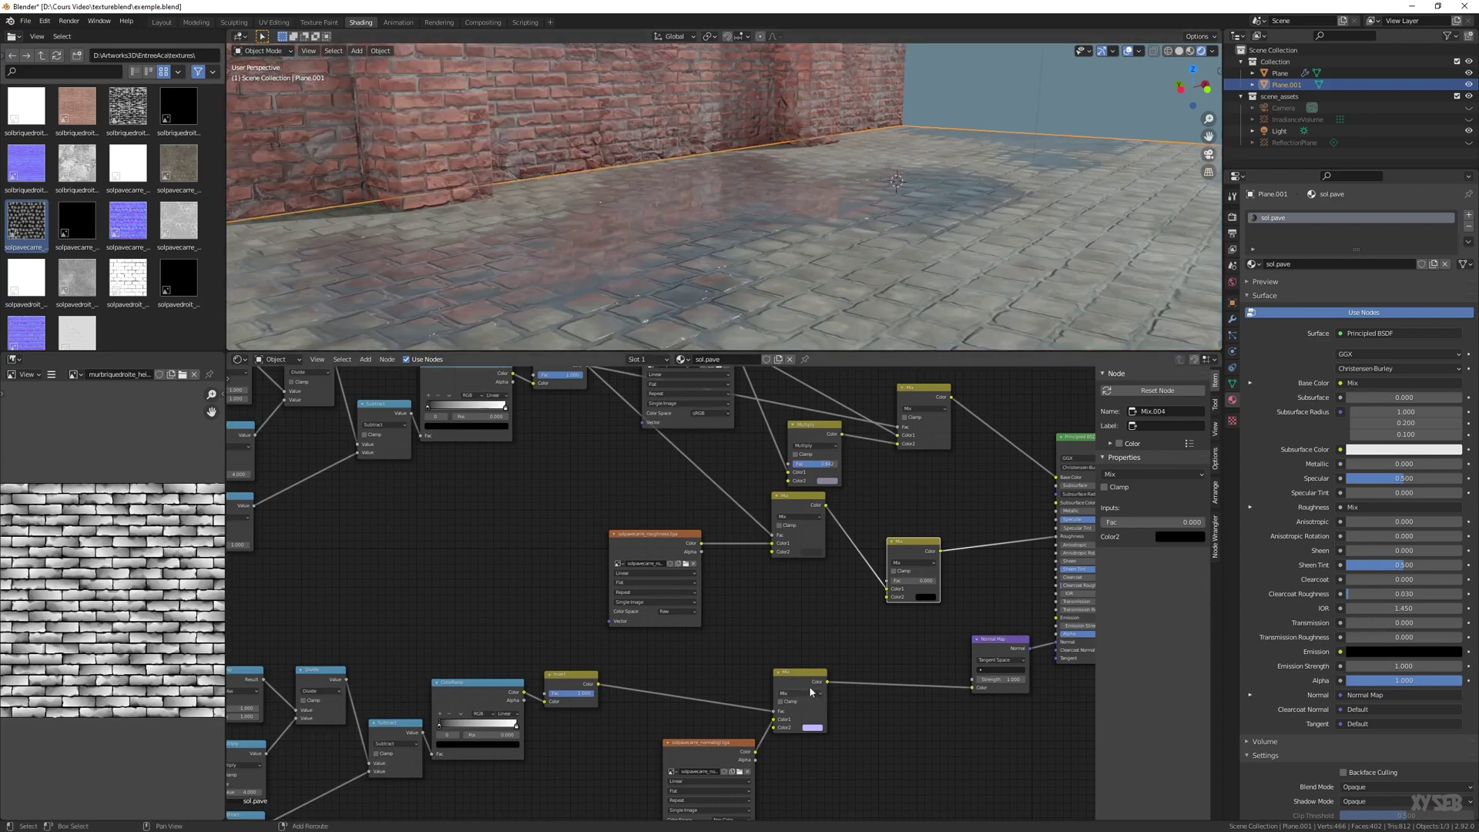
{"action": "middle_click_drag", "start_coordinate": [829, 575], "coordinate": [826, 507]}
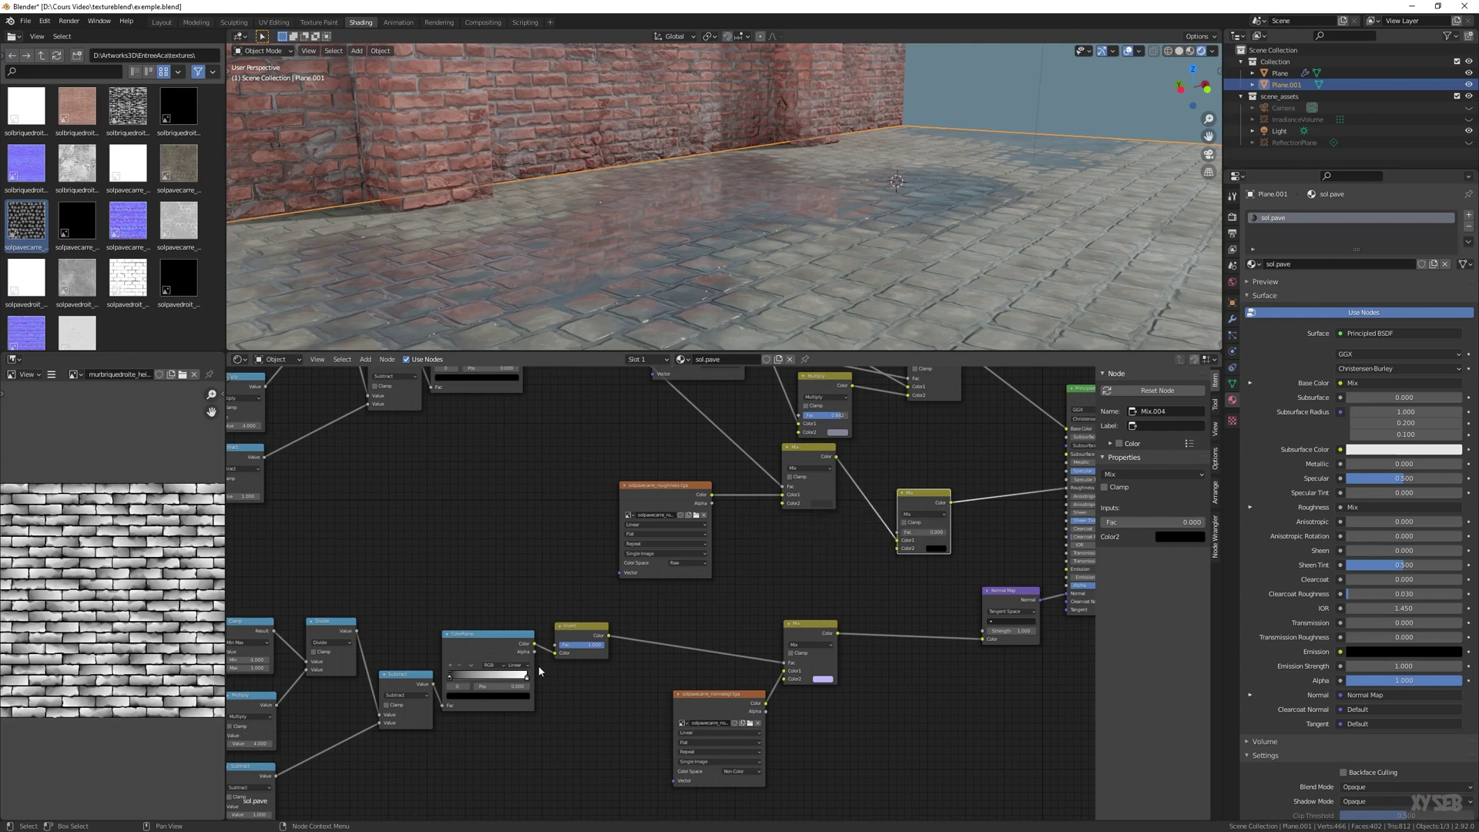
{"action": "left_click_drag", "start_coordinate": [609, 638], "coordinate": [903, 532]}
{"action": "middle_click_drag", "start_coordinate": [909, 552], "coordinate": [809, 611]}
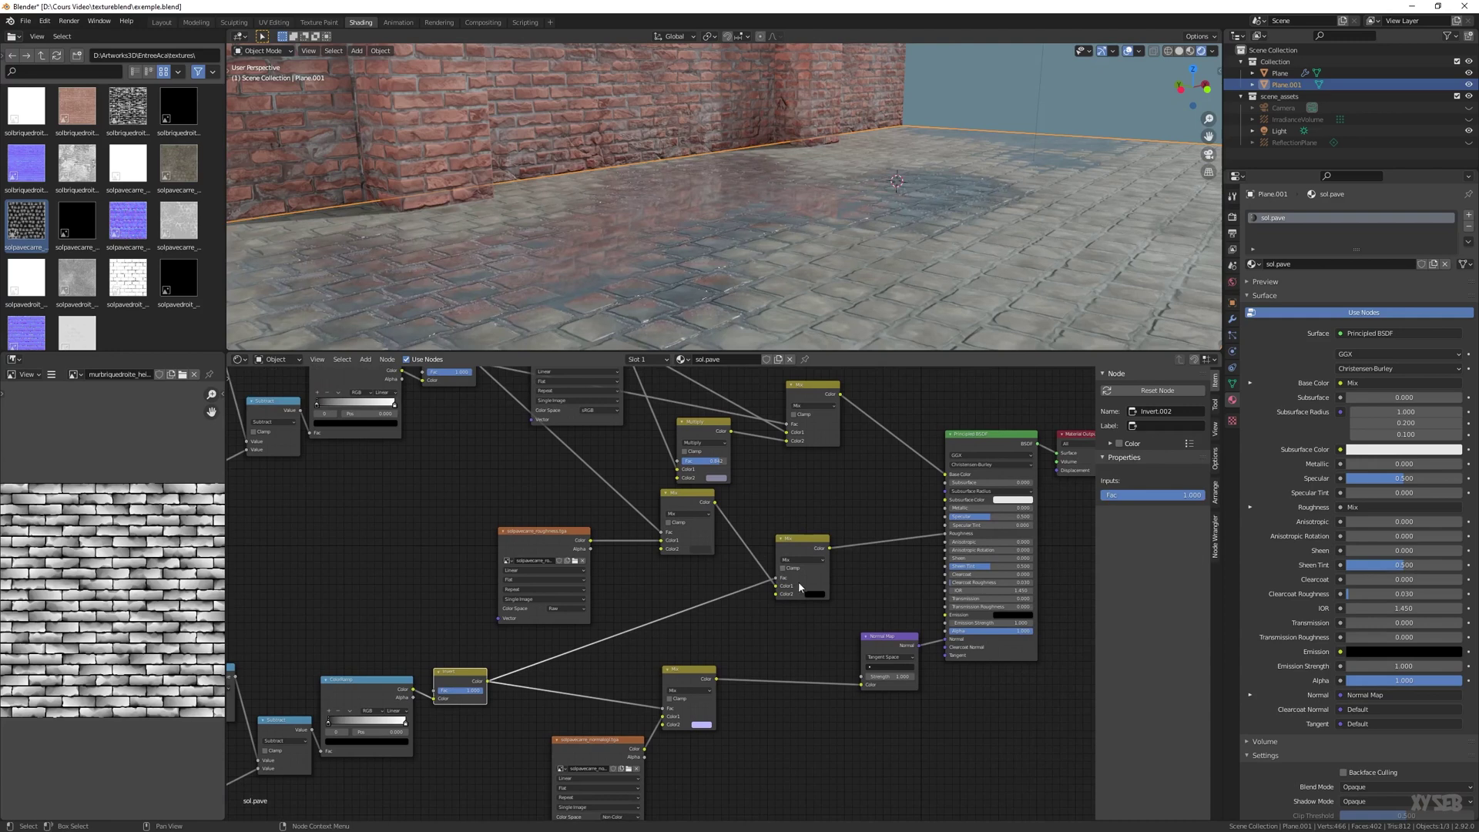
{"action": "mouse_move", "coordinate": [634, 224]}
{"action": "middle_mouse_down"}
{"action": "mouse_move", "coordinate": [627, 211]}
{"action": "mouse_move", "coordinate": [625, 239]}
{"action": "middle_mouse_up"}
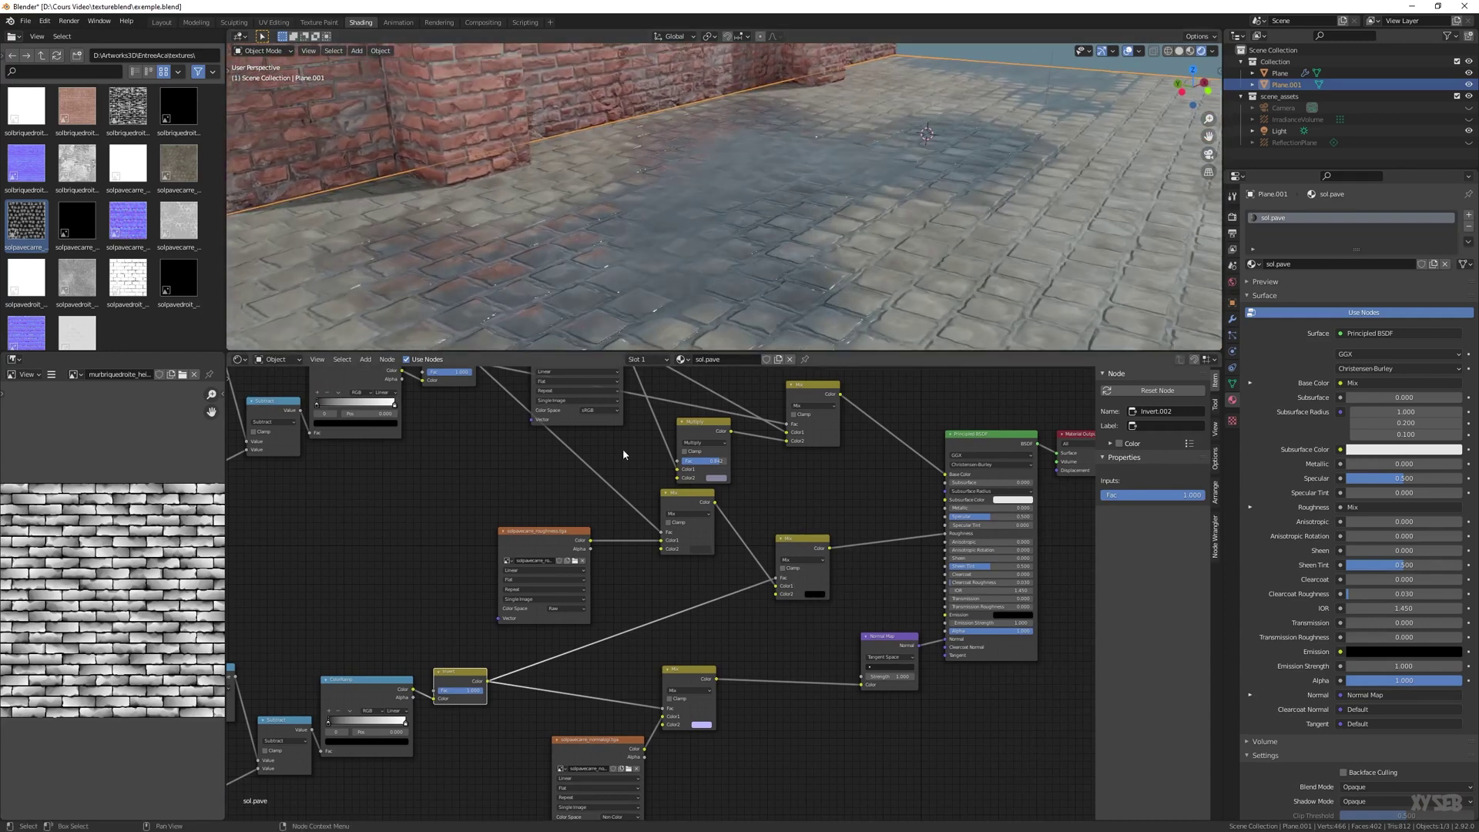
Brighten the first roughness Mix's Color2 to a light grey and move the roughness texture further away from that Mix
{"action": "left_click", "coordinate": [694, 548]}
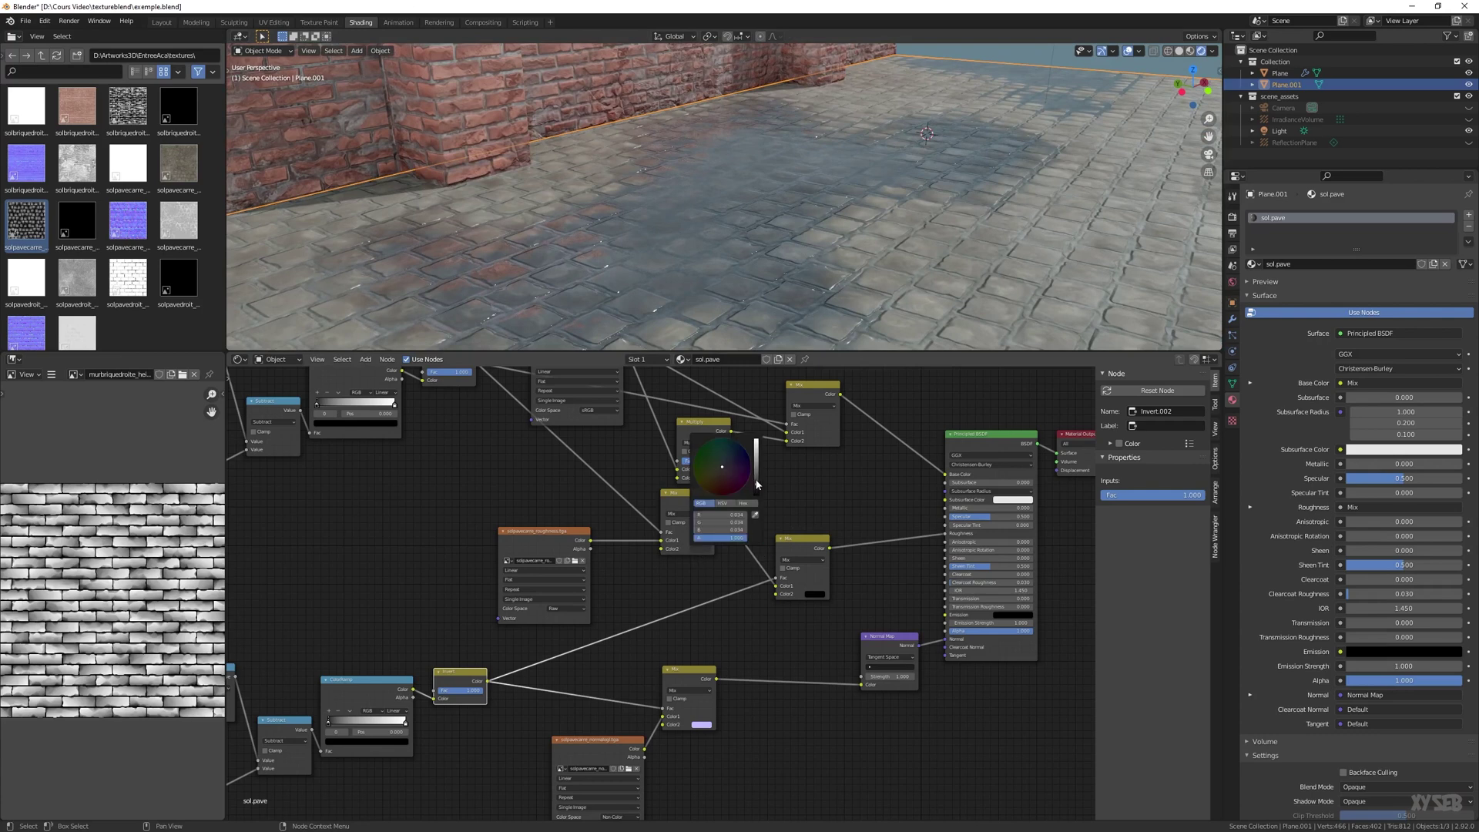
{"action": "left_click_drag", "start_coordinate": [757, 485], "coordinate": [757, 445]}
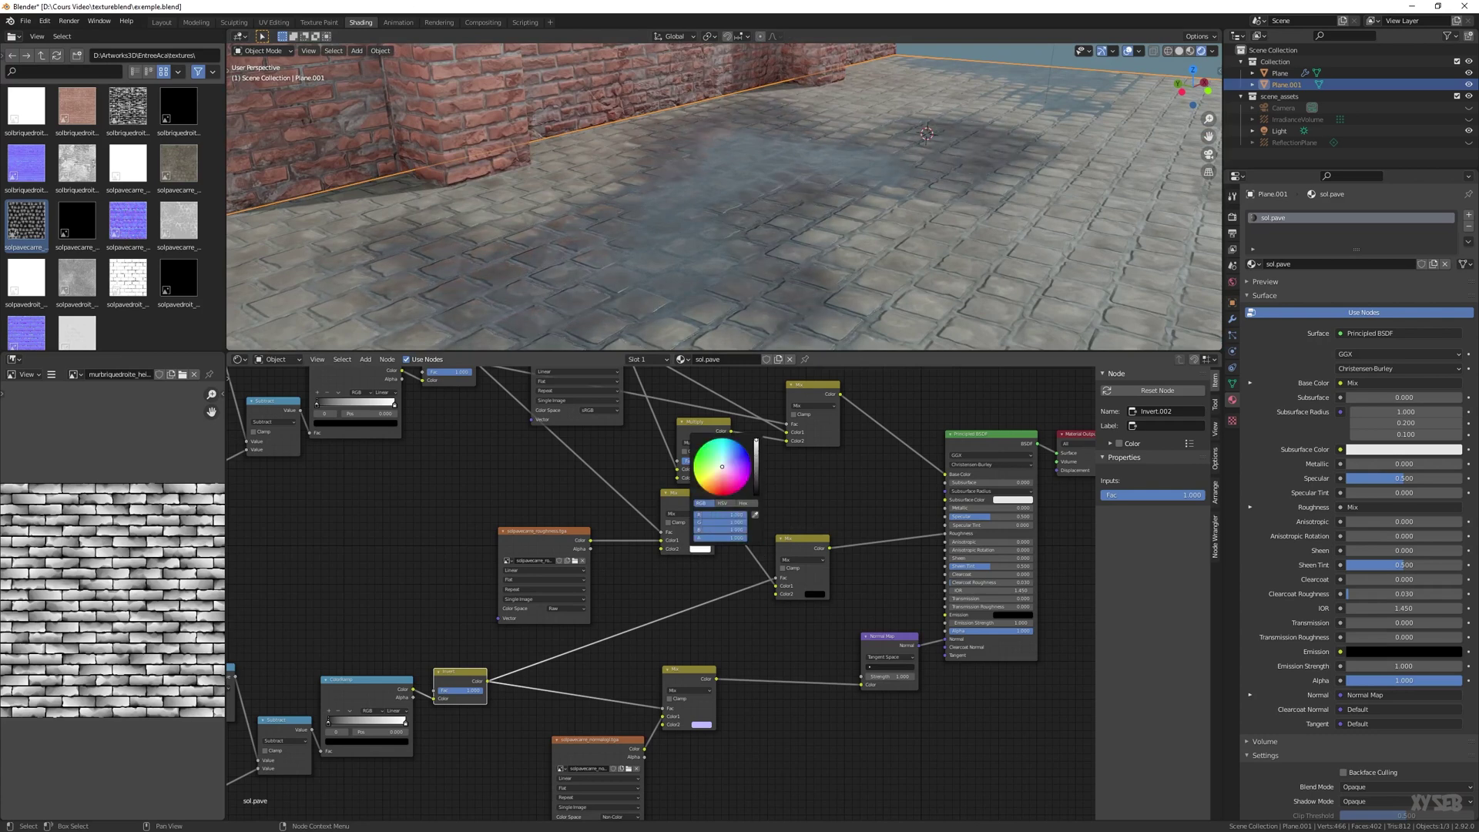
{"action": "left_click_drag", "start_coordinate": [756, 442], "coordinate": [756, 444]}
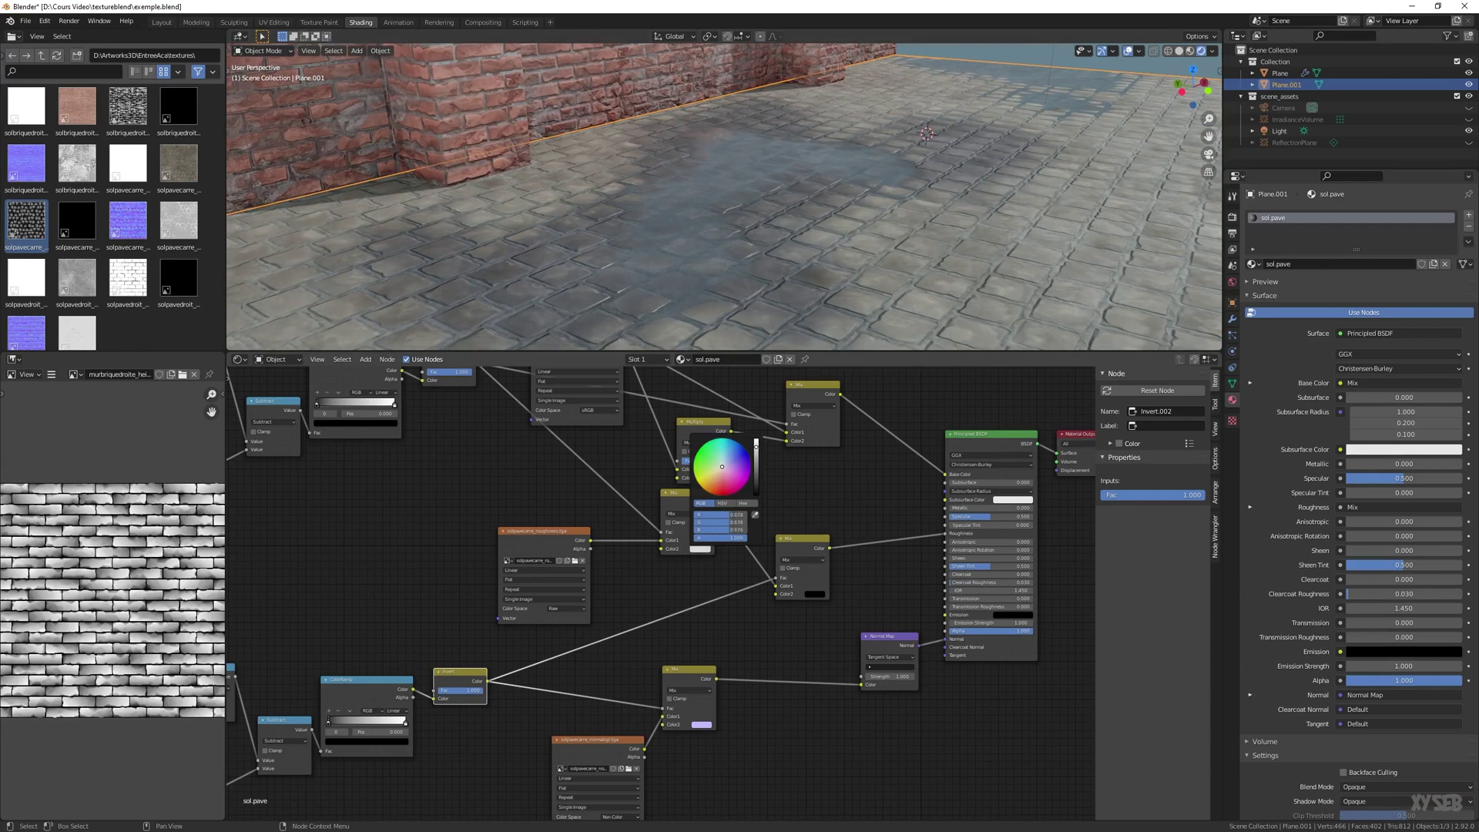
{"action": "left_click_drag", "start_coordinate": [545, 531], "coordinate": [439, 529]}
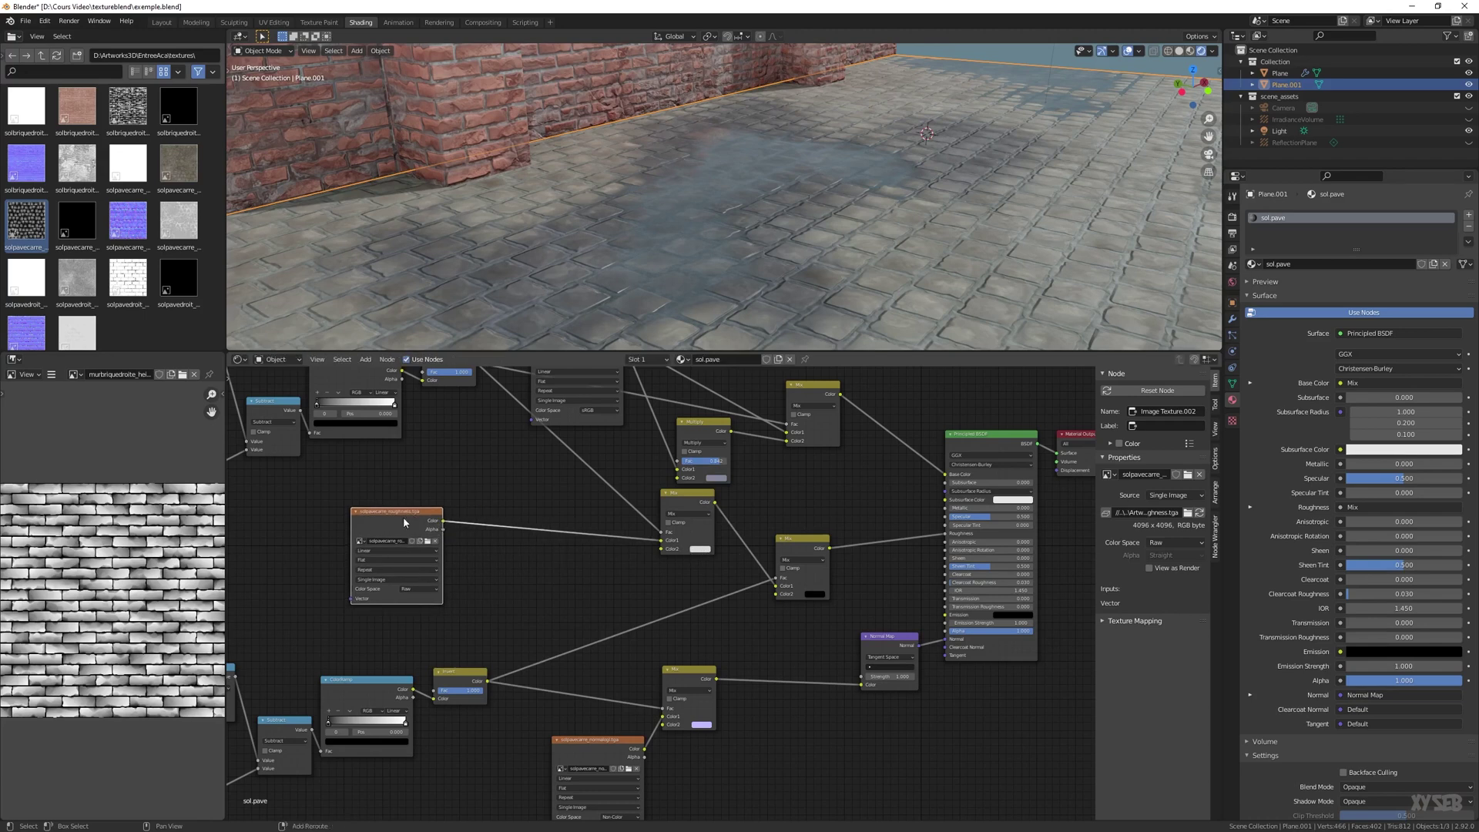
{"action": "key", "text": "shift+a"}
{"action": "mouse_move", "coordinate": [517, 574]}
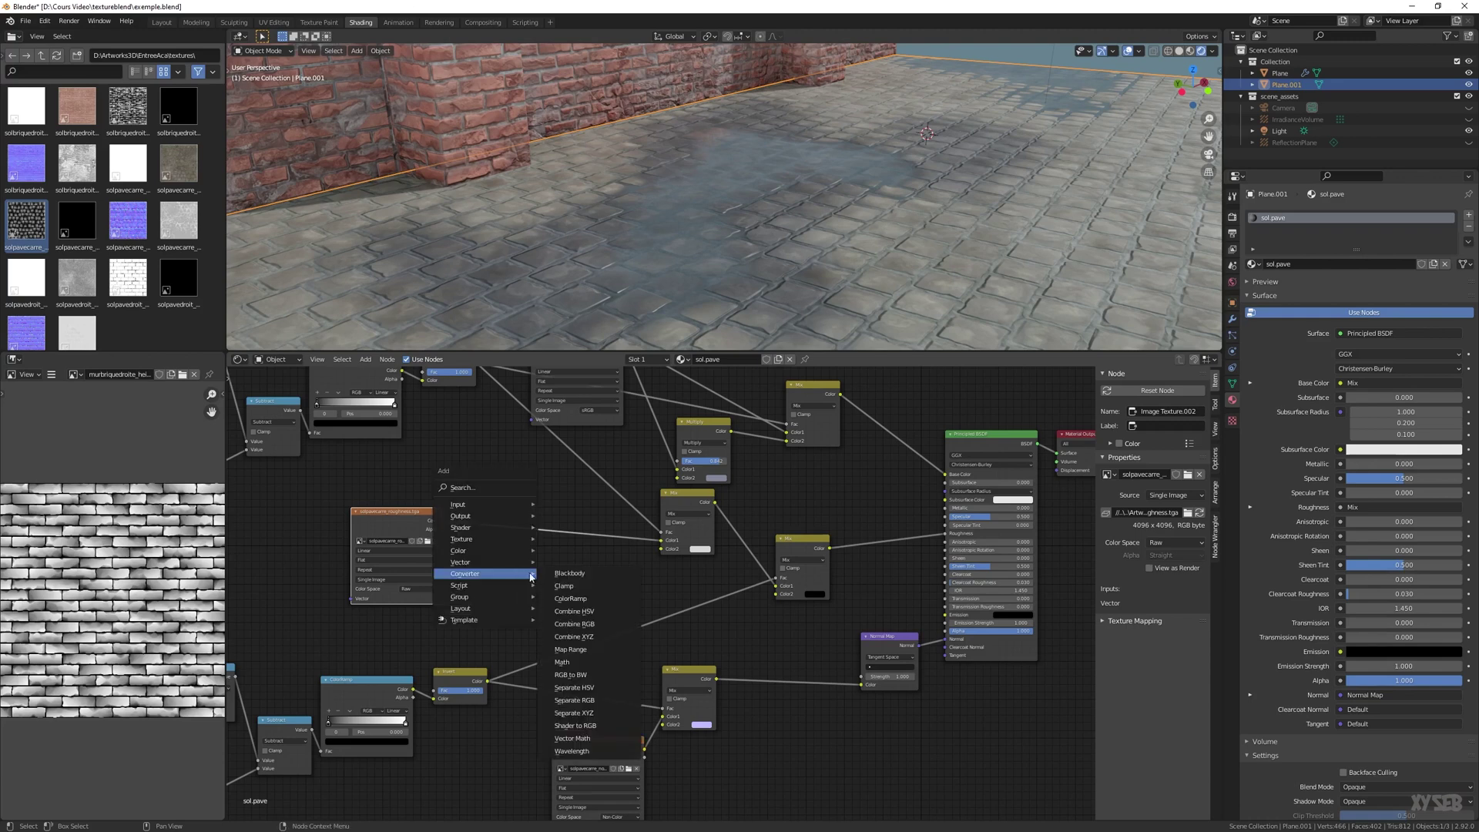
{"action": "left_click", "coordinate": [581, 675]}
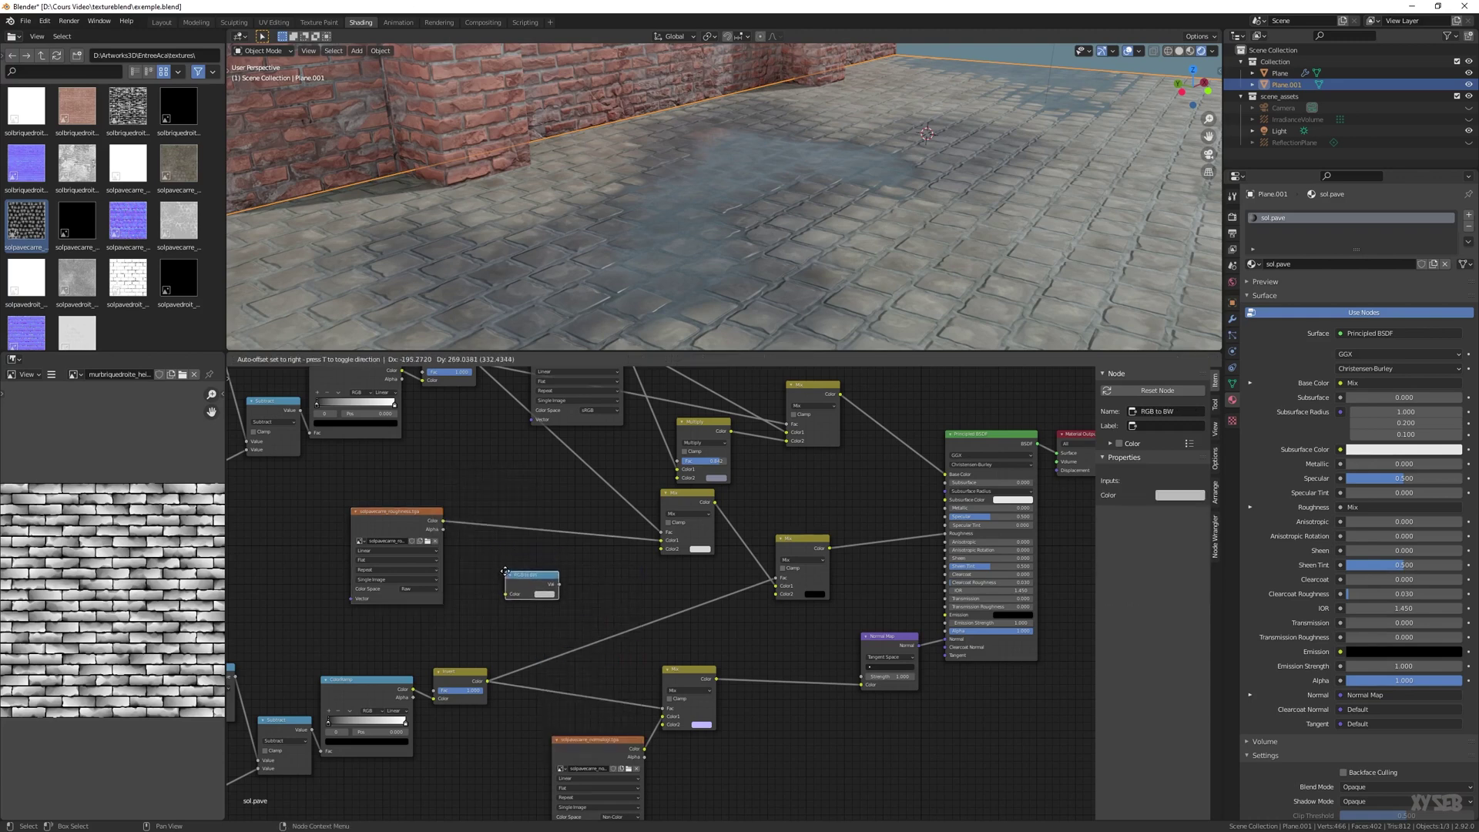
{"action": "left_click", "coordinate": [523, 582]}
{"action": "key", "text": "x"}
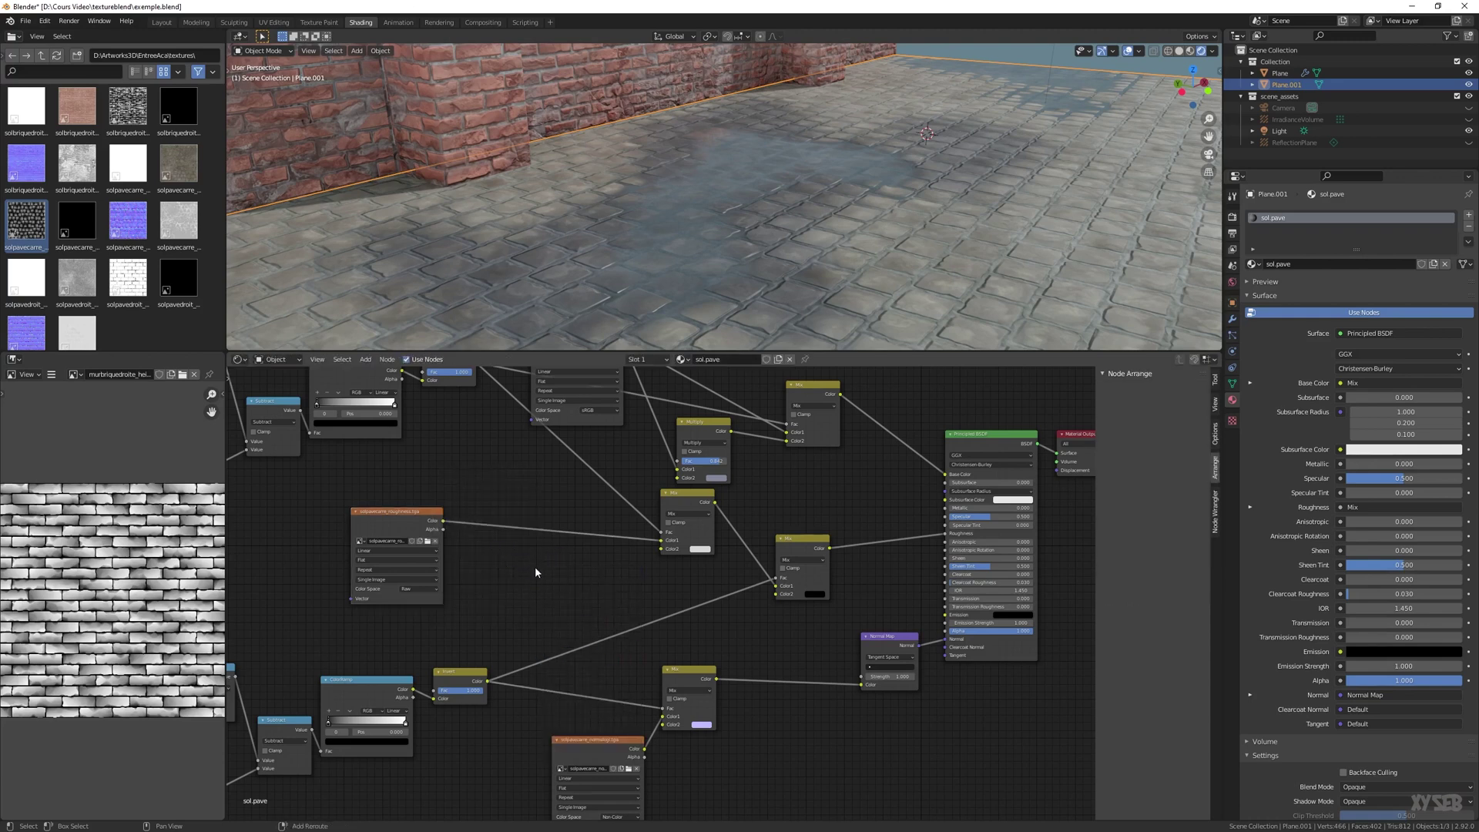
Add a MixRGB node set to Multiply with Fac 1.000, feed it the roughness texture, and link it to the first roughness Mix's Color2
{"action": "key", "text": "shift+a"}
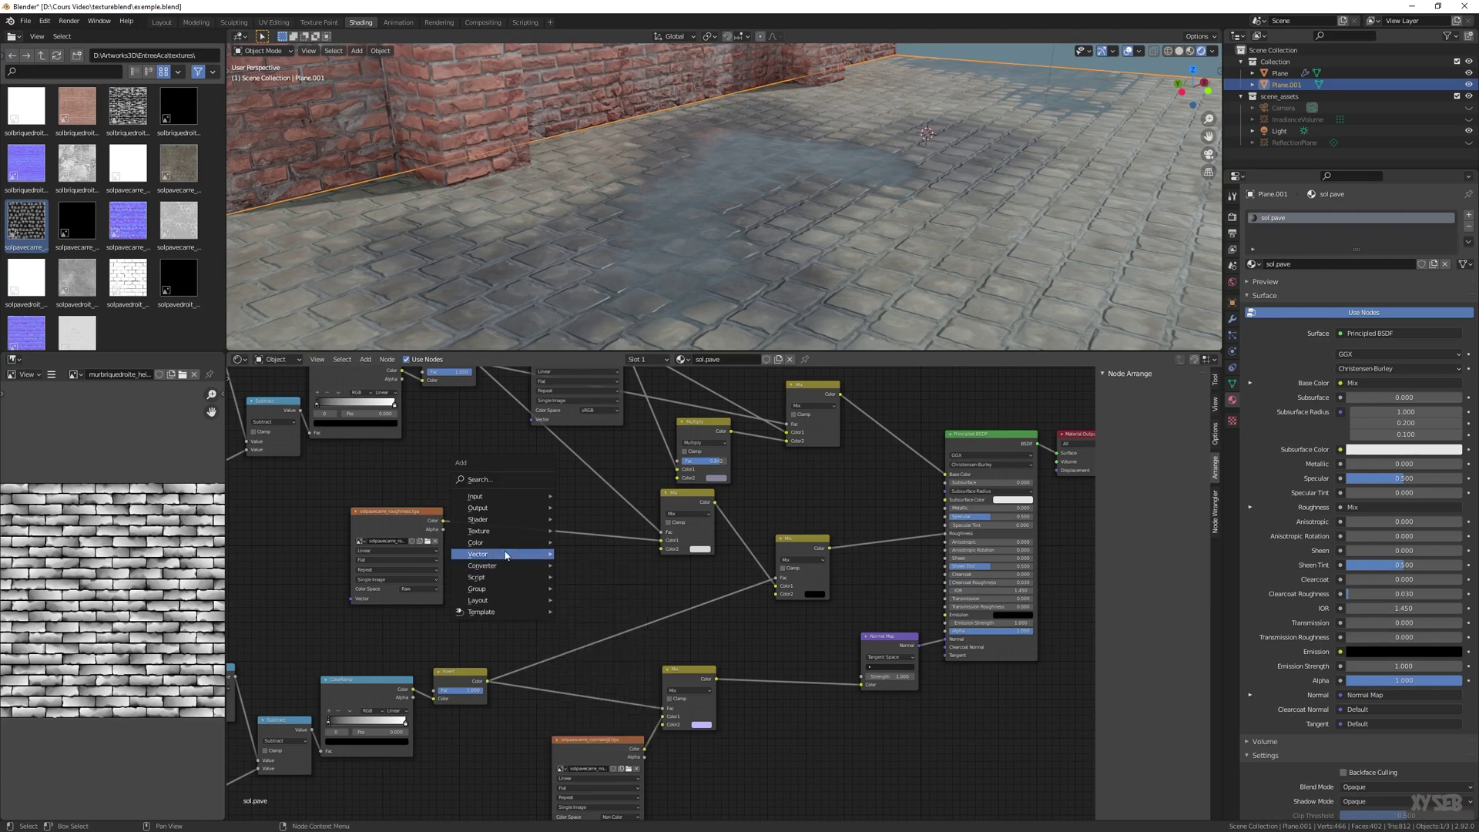
{"action": "mouse_move", "coordinate": [505, 555]}
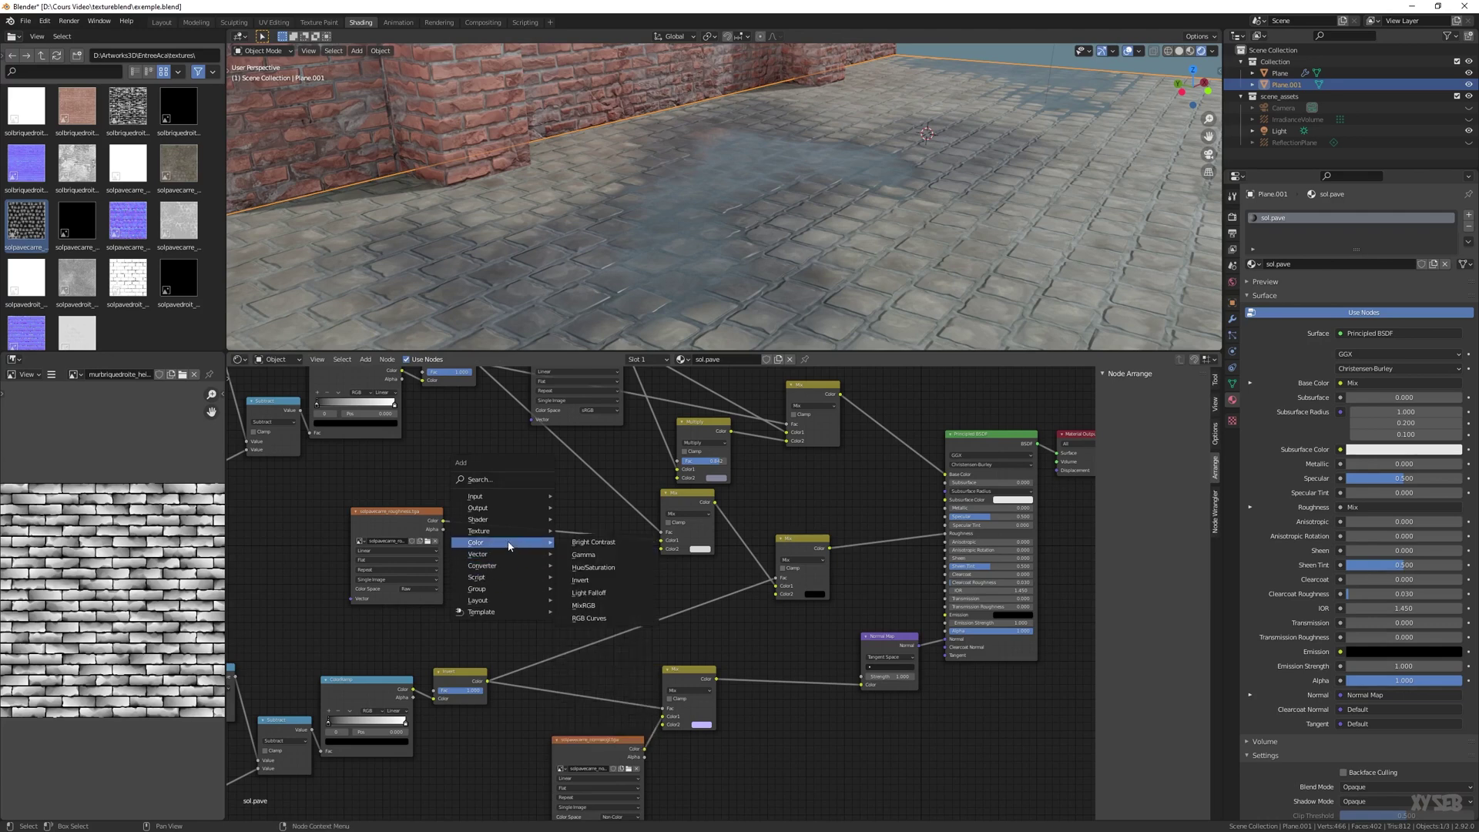
{"action": "left_click", "coordinate": [597, 605]}
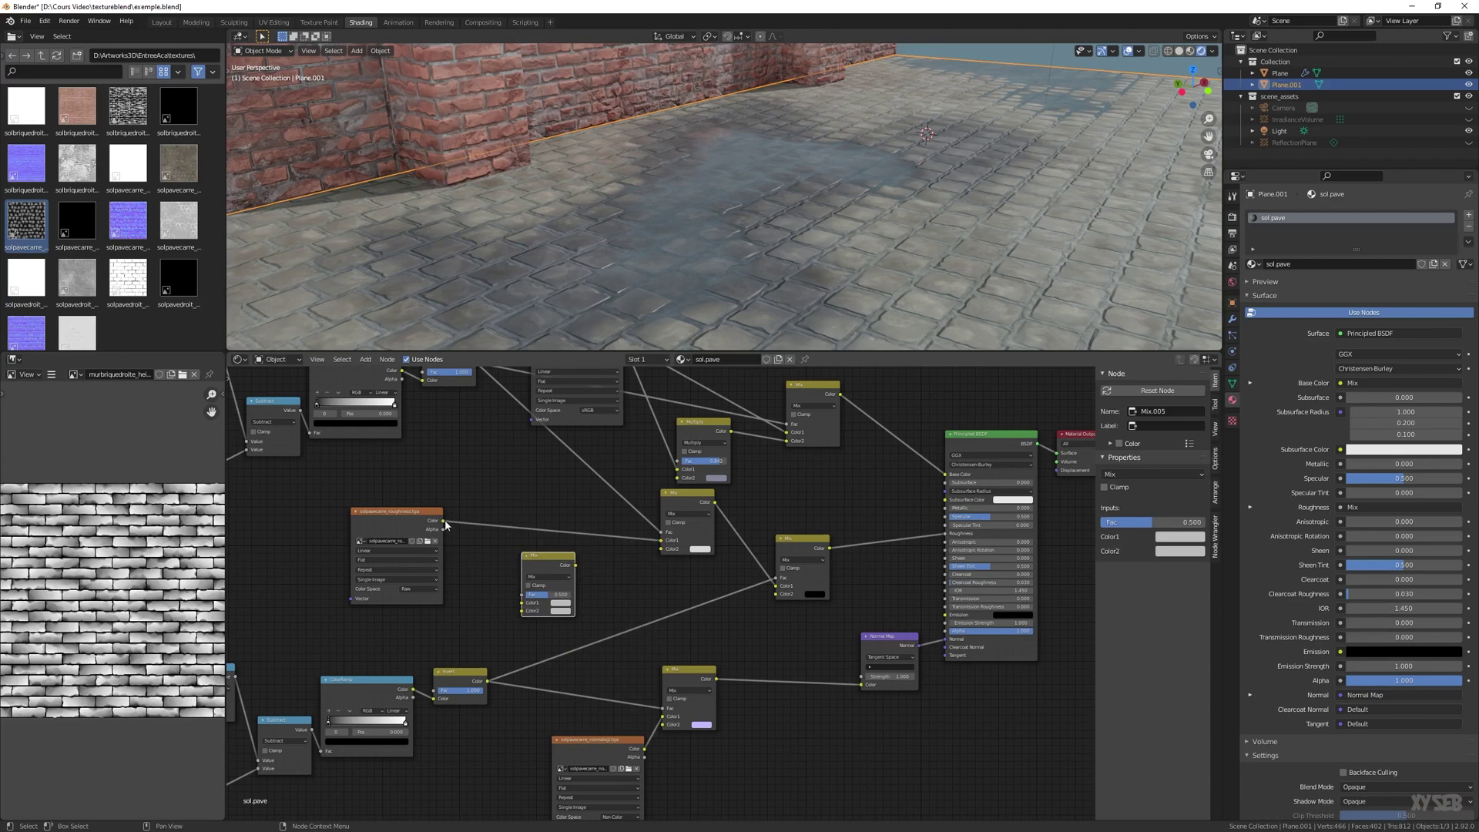
{"action": "left_click_drag", "start_coordinate": [445, 521], "coordinate": [524, 595]}
{"action": "left_click", "coordinate": [546, 577]}
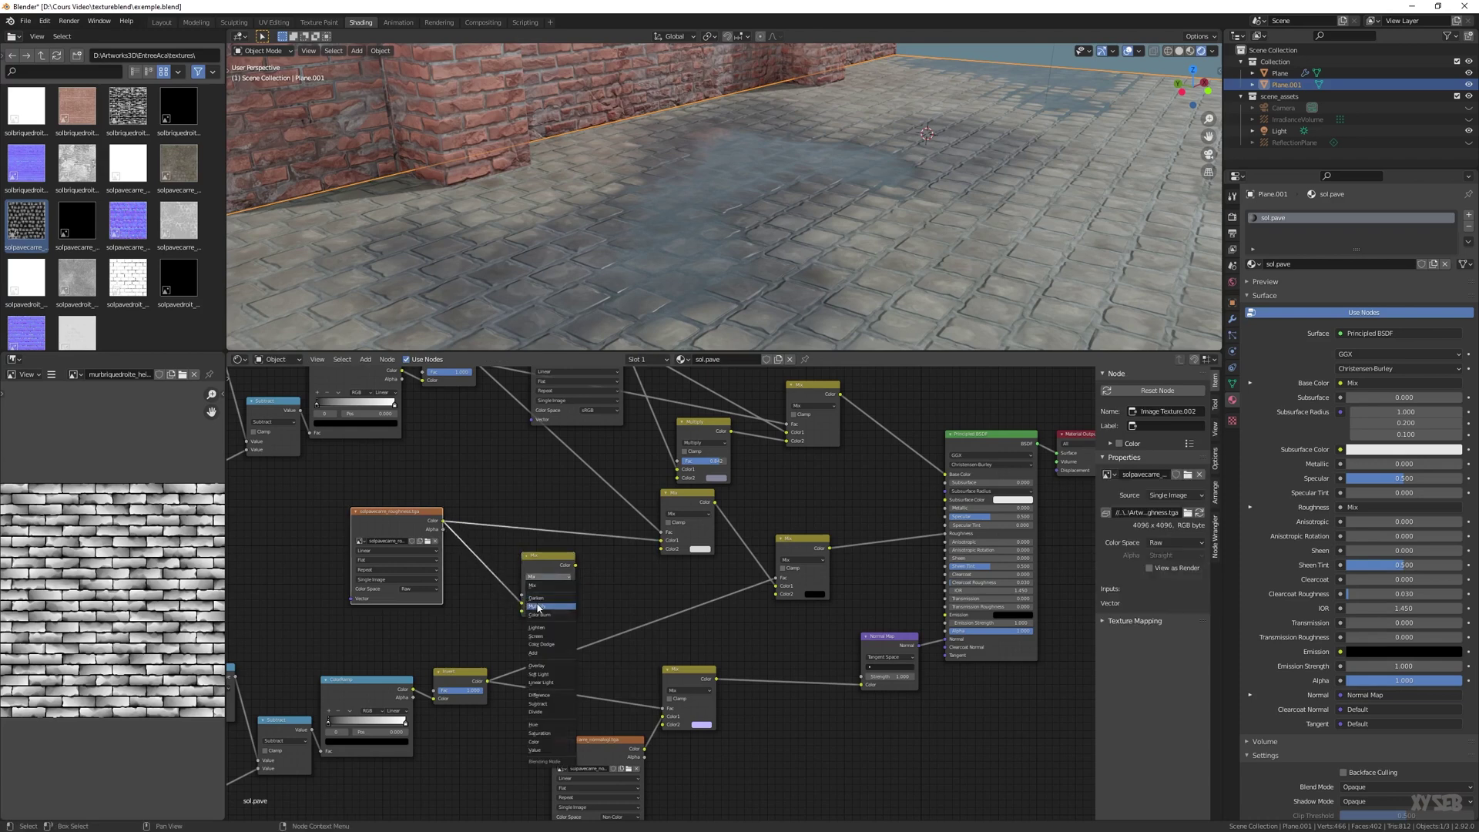
{"action": "left_click", "coordinate": [538, 607]}
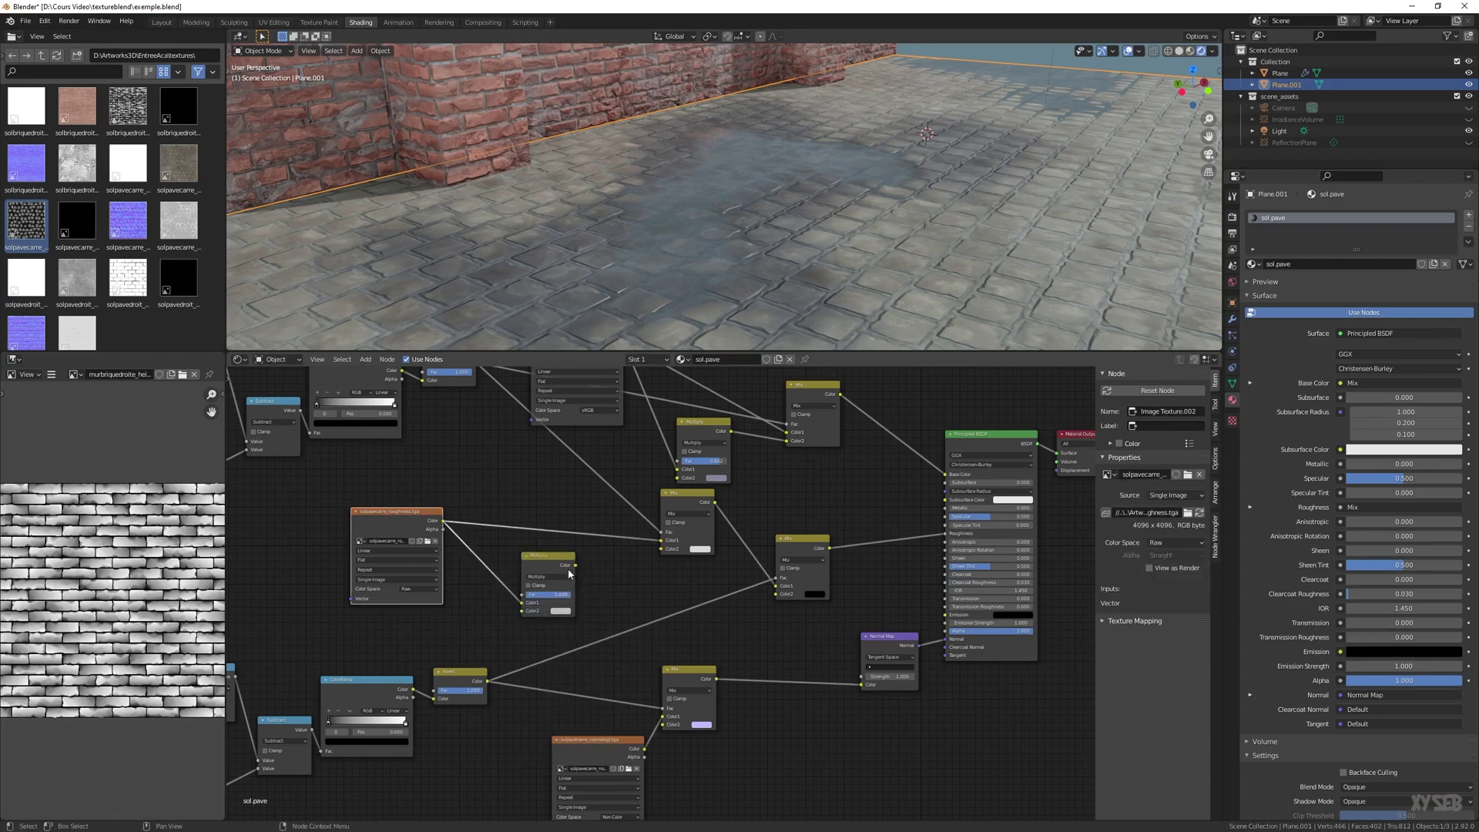
{"action": "left_click_drag", "start_coordinate": [575, 565], "coordinate": [664, 547]}
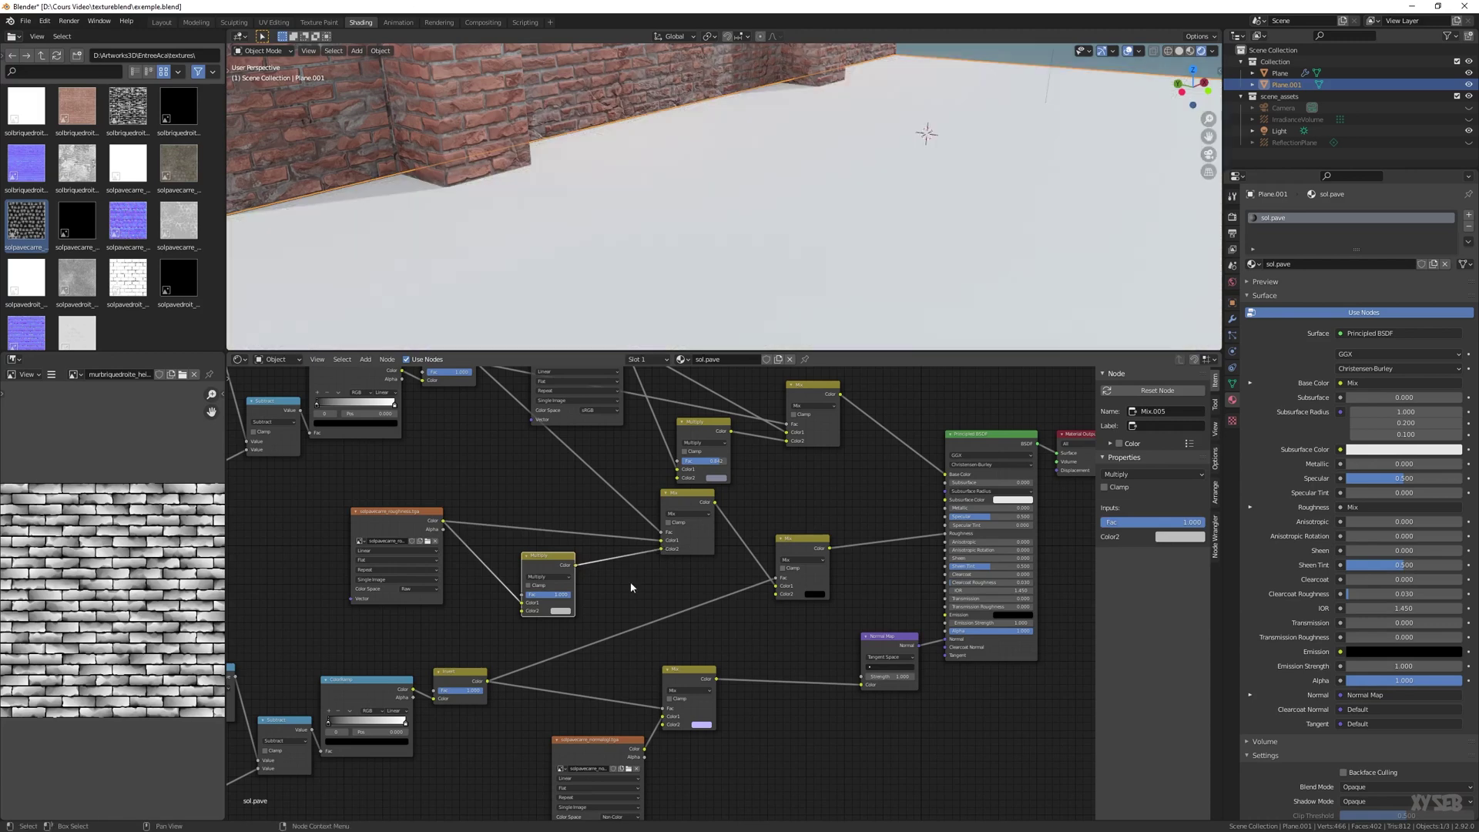
Brighten the new Multiply node's Color2 to a light grey
{"action": "left_click", "coordinate": [561, 611]}
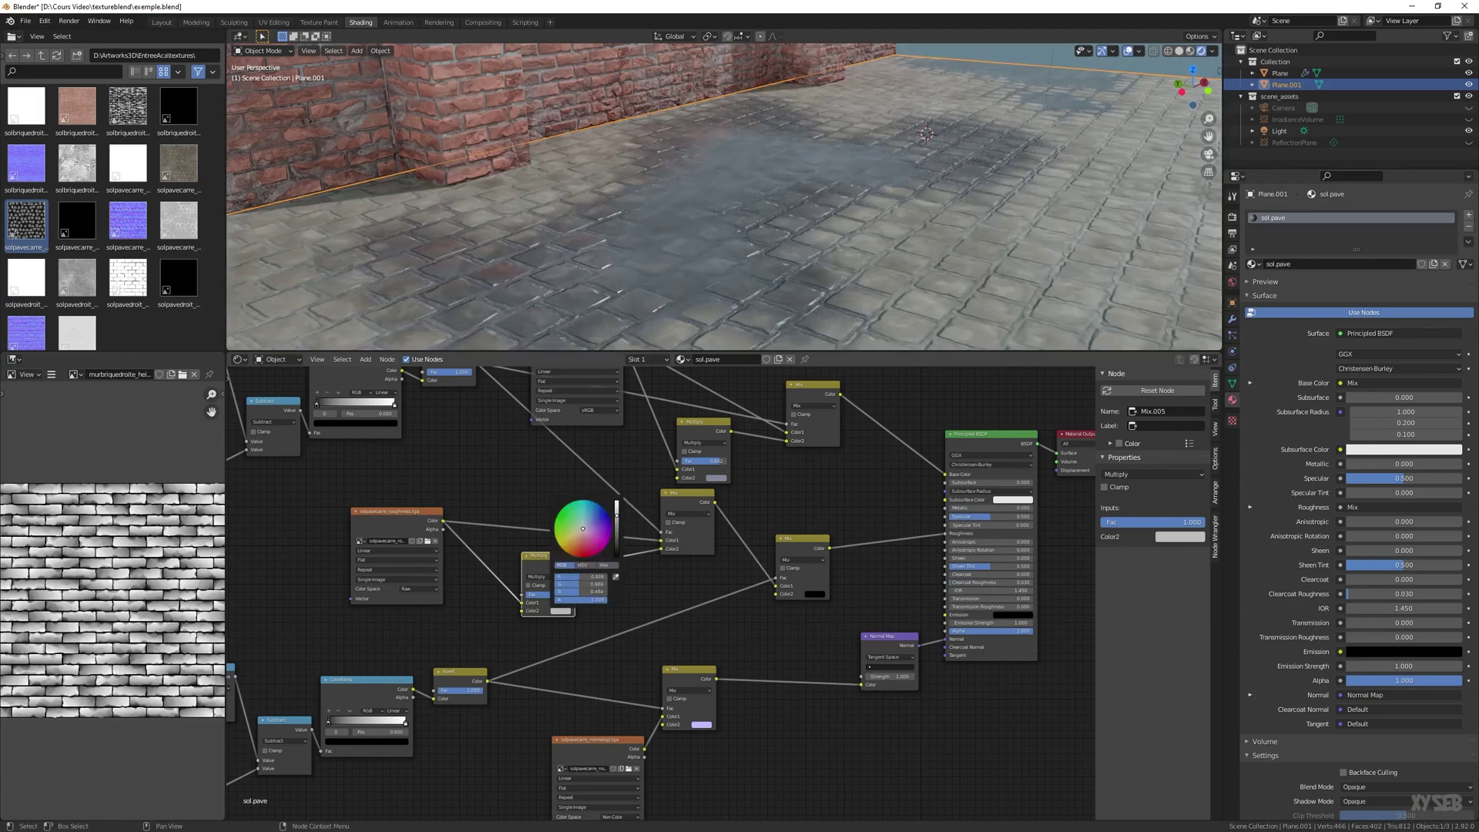
{"action": "mouse_move", "coordinate": [616, 515]}
{"action": "left_mouse_down"}
{"action": "mouse_move", "coordinate": [616, 534]}
{"action": "mouse_move", "coordinate": [616, 501]}
{"action": "left_mouse_up"}
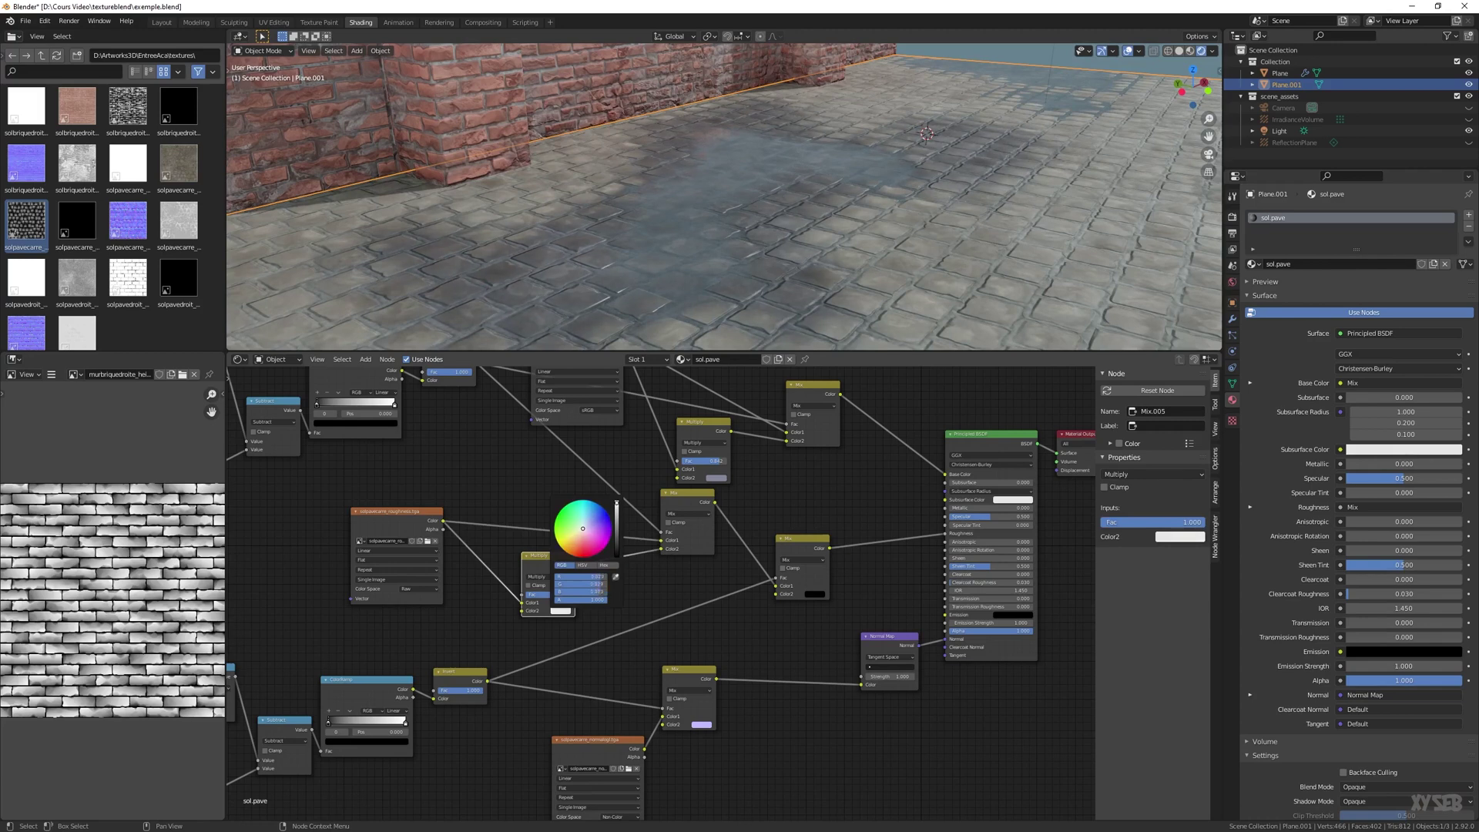
{"action": "left_click_drag", "start_coordinate": [616, 504], "coordinate": [616, 505]}
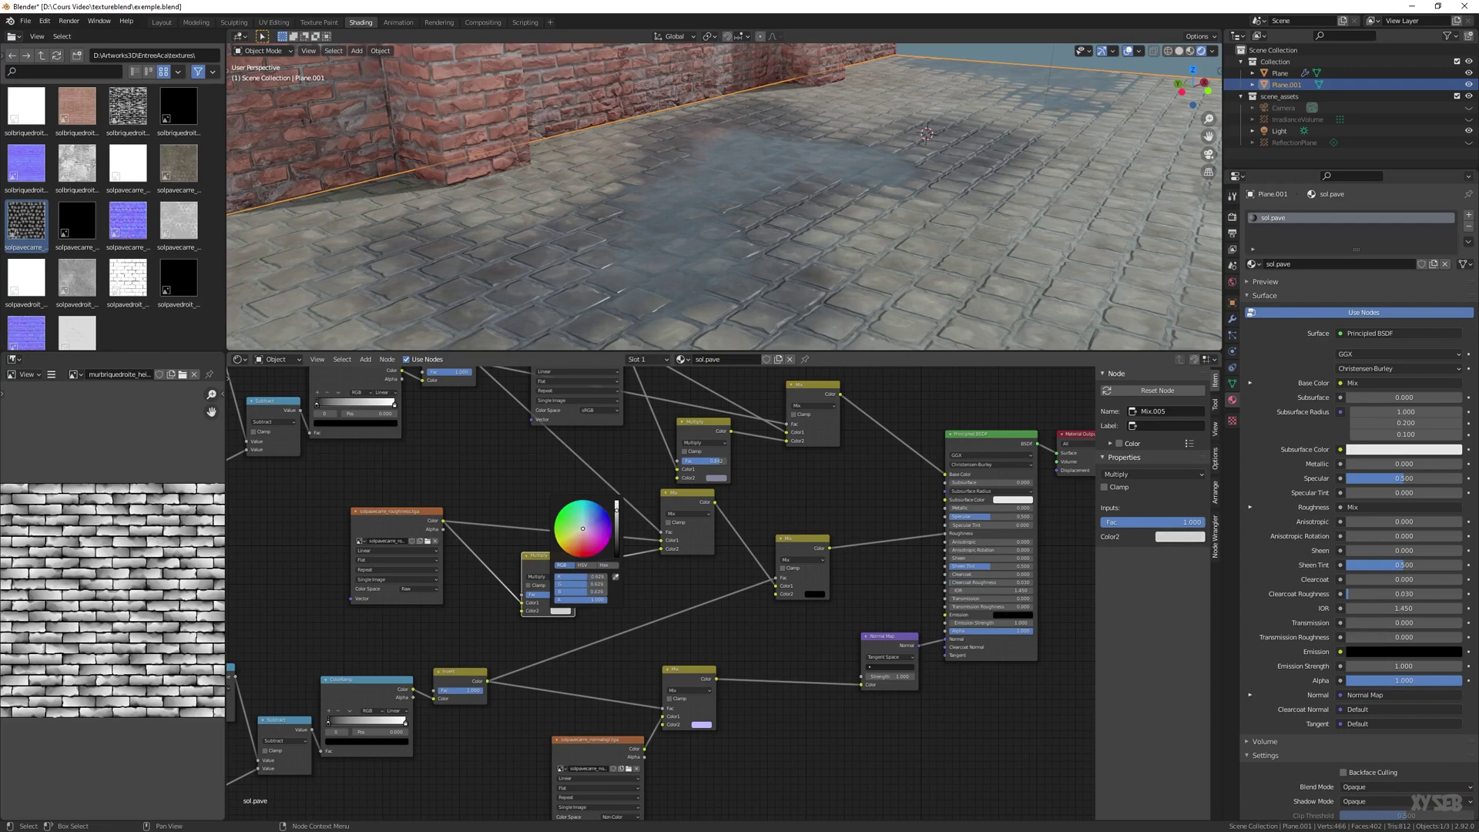
Enter Vertex Paint mode on the paved floor and paint red to extend the puddle area away from the wall
{"action": "middle_click_drag", "start_coordinate": [611, 238], "coordinate": [699, 154]}
{"action": "middle_click_drag", "start_coordinate": [855, 168], "coordinate": [697, 262], "text": "shift"}
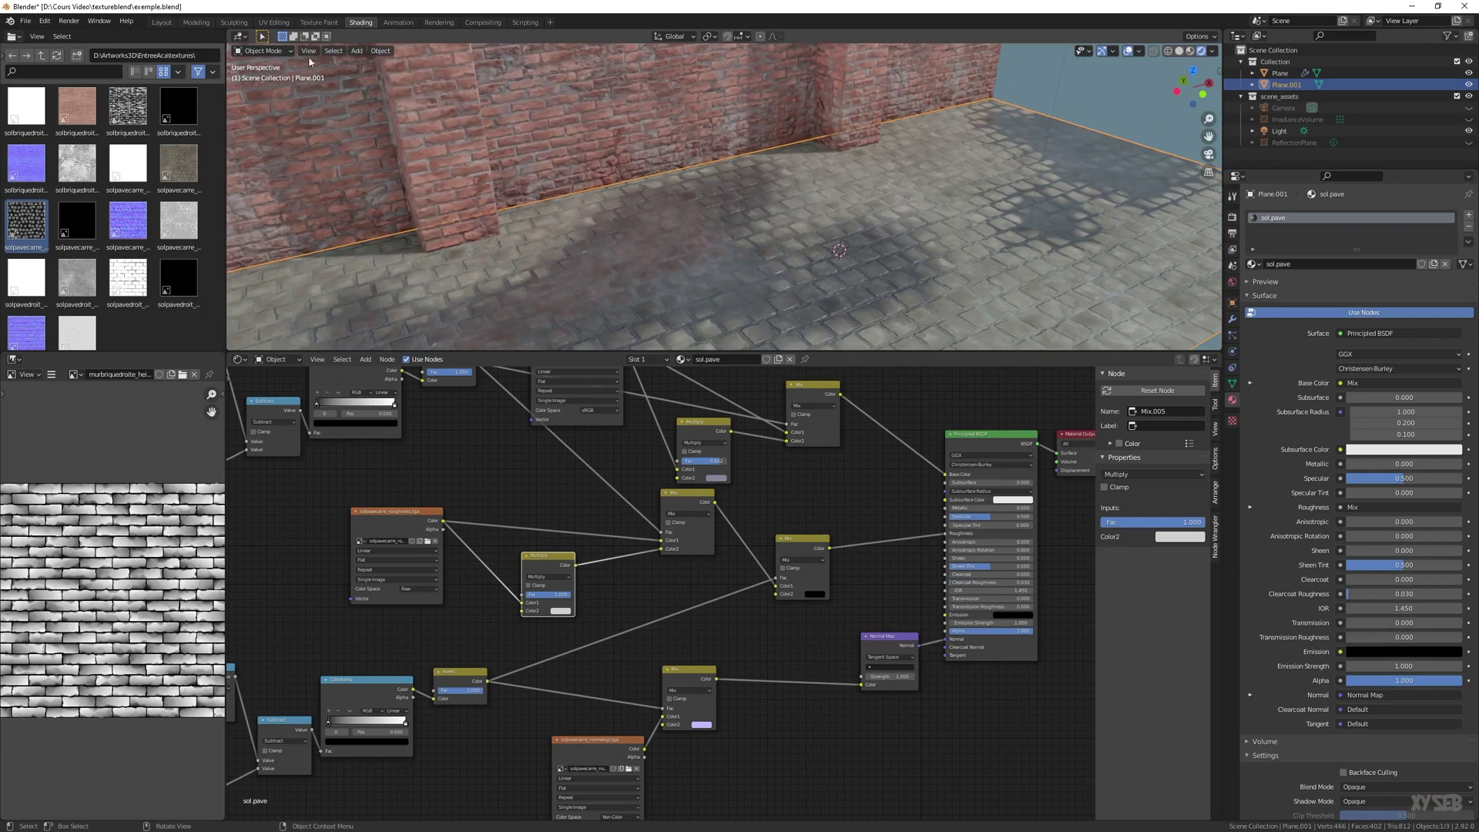
{"action": "left_click", "coordinate": [272, 52]}
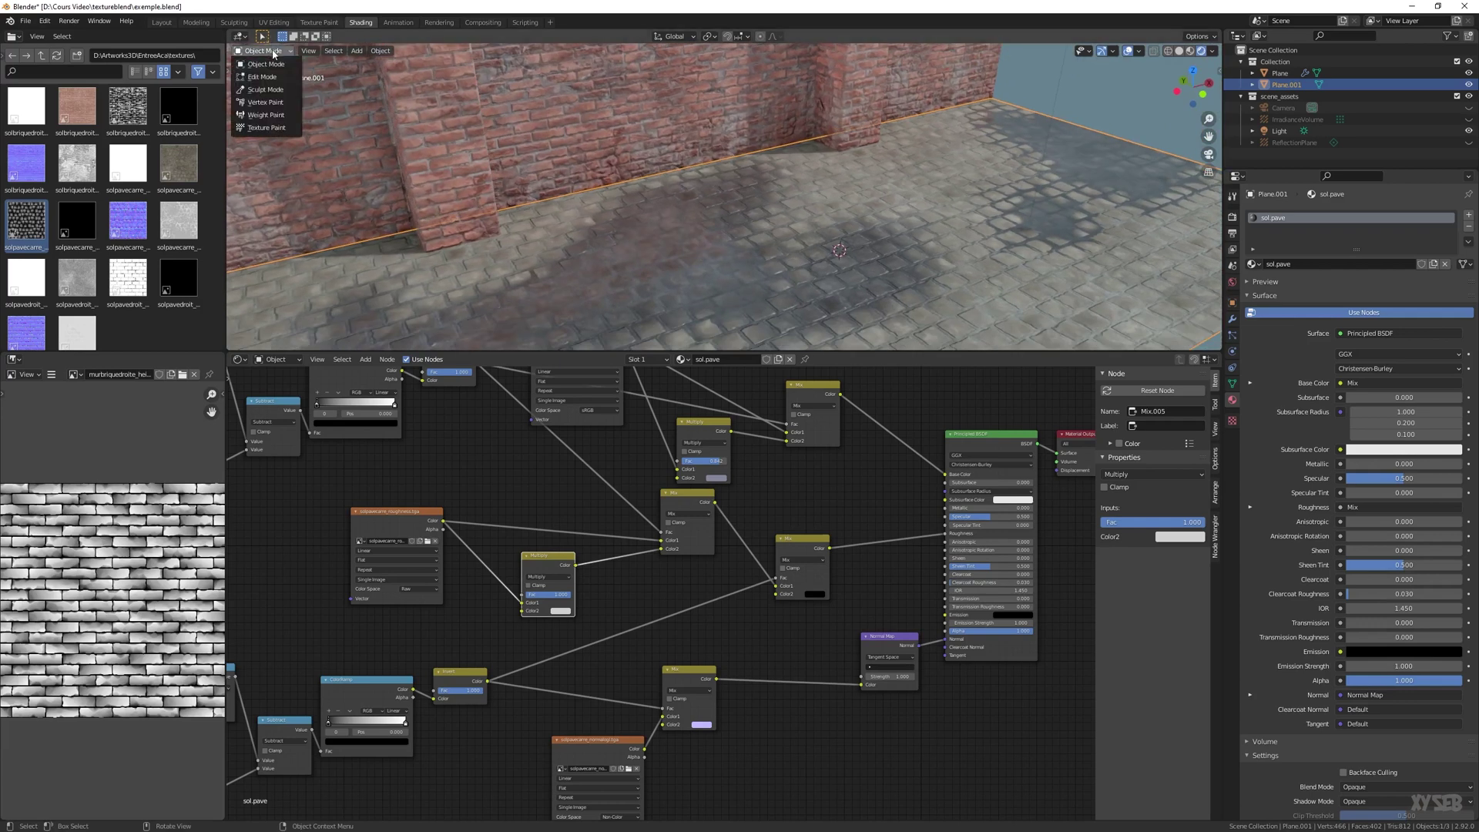
{"action": "left_click", "coordinate": [265, 101]}
{"action": "middle_click_drag", "start_coordinate": [532, 212], "coordinate": [571, 146]}
{"action": "left_click", "coordinate": [390, 36]}
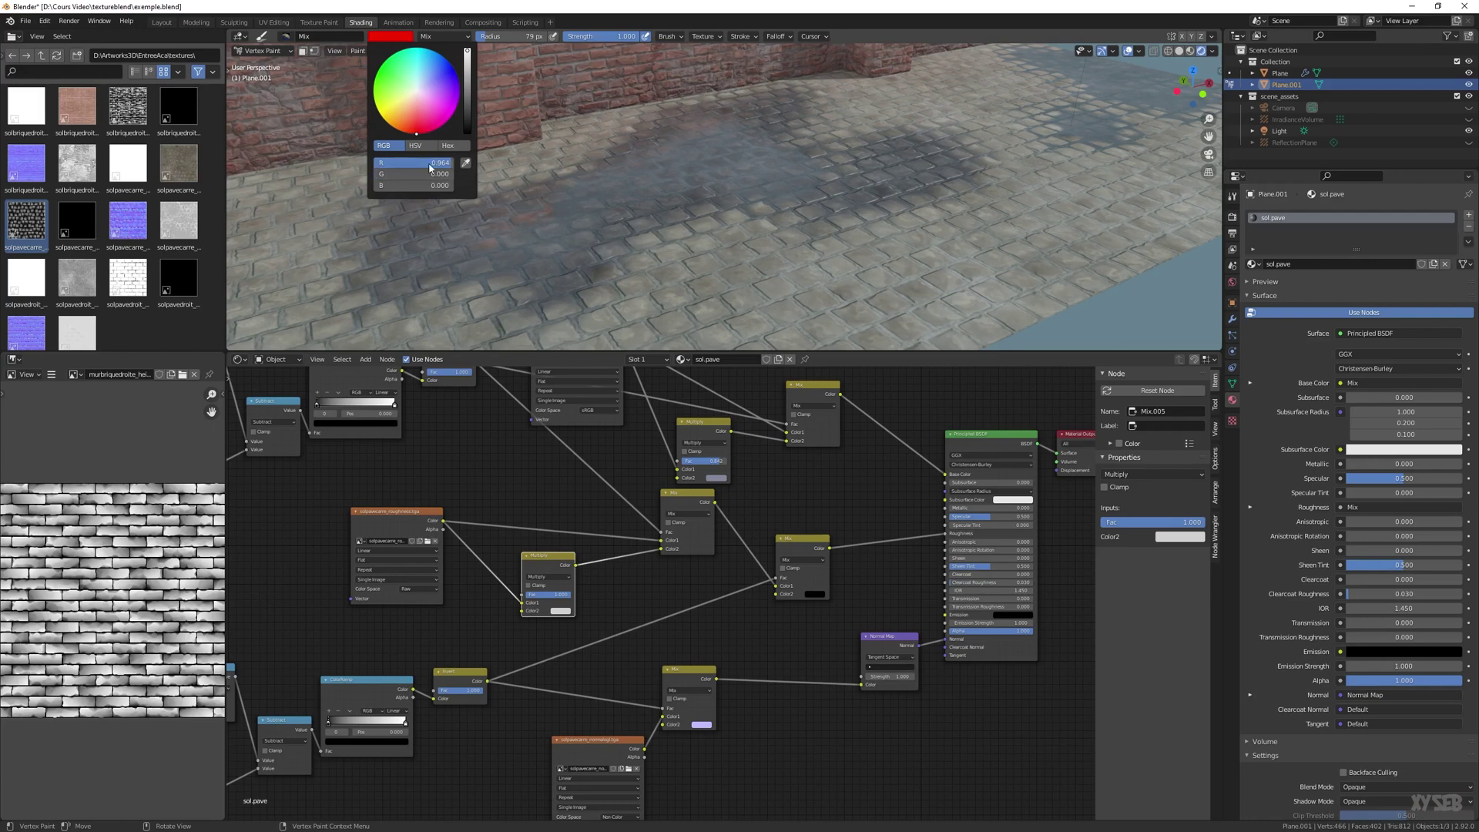
{"action": "mouse_move", "coordinate": [694, 245]}
{"action": "left_mouse_down"}
{"action": "mouse_move", "coordinate": [681, 233]}
{"action": "mouse_move", "coordinate": [820, 255]}
{"action": "mouse_move", "coordinate": [678, 247]}
{"action": "mouse_move", "coordinate": [752, 198]}
{"action": "left_mouse_up"}
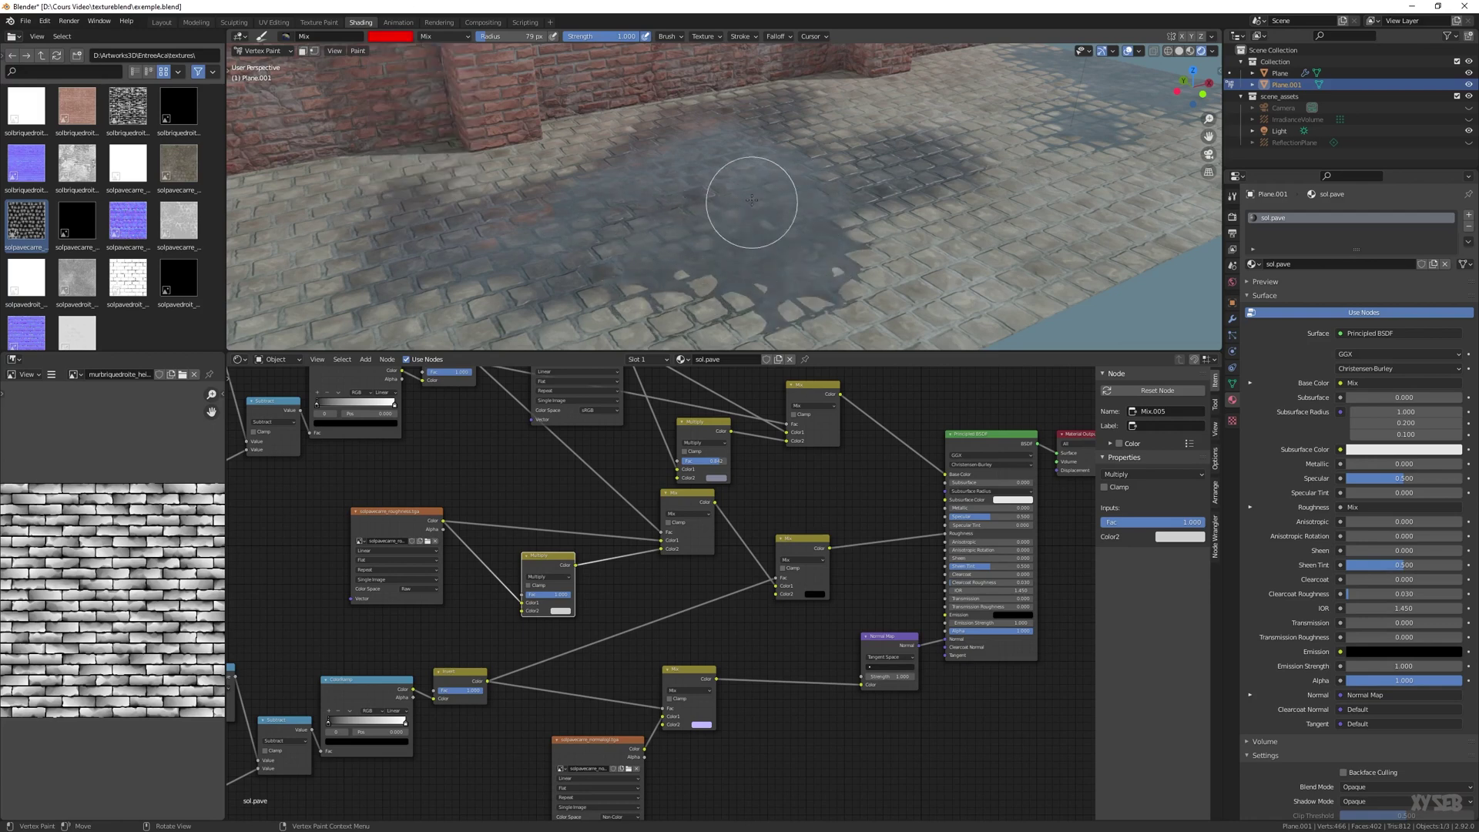
Set the brush to magenta with R 1.000, G 0.000 and B 1.000, and paint the darkened area's outer side and its puddle
{"action": "middle_click_drag", "start_coordinate": [753, 198], "coordinate": [594, 138]}
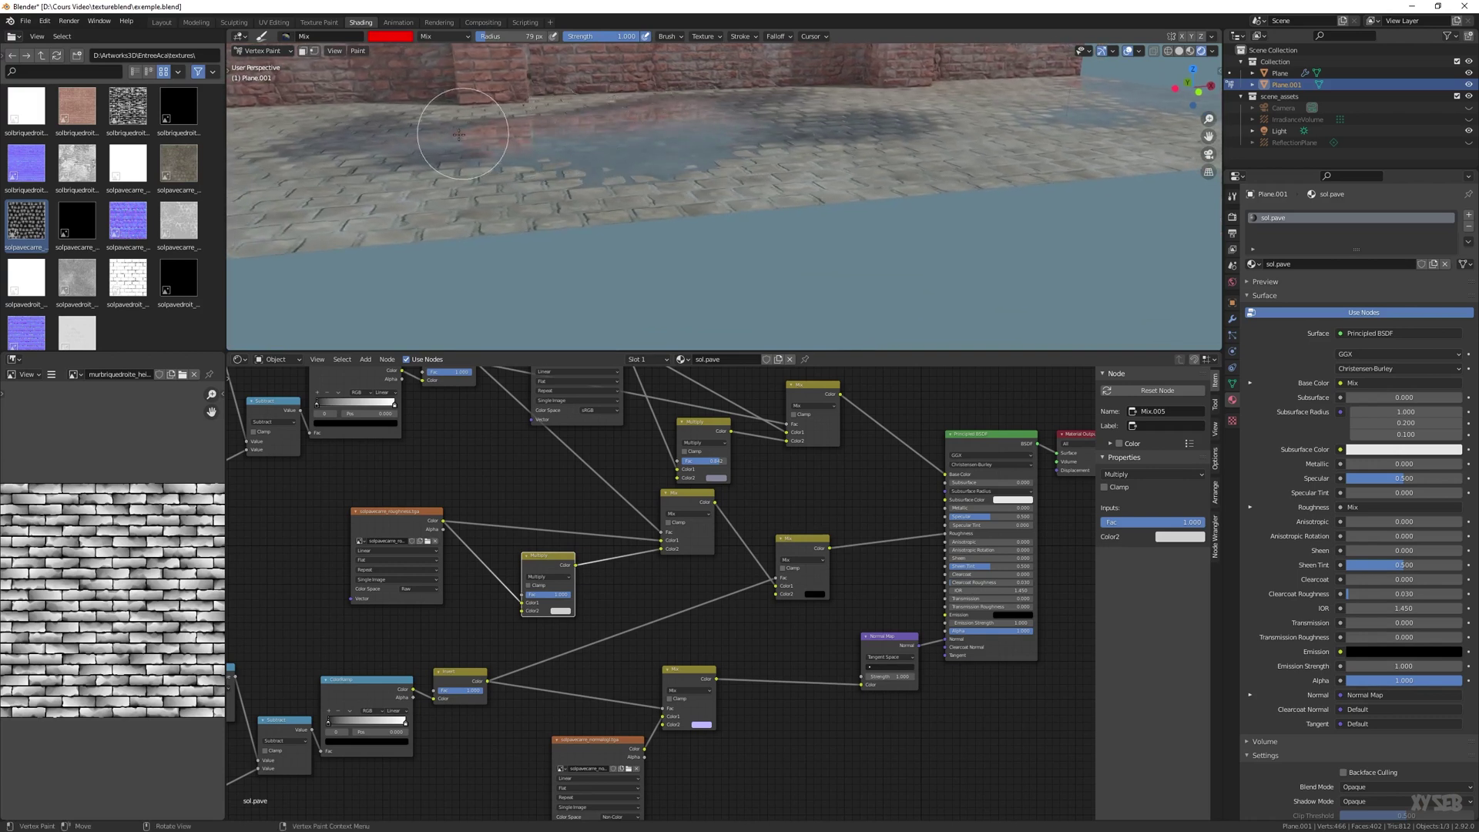
{"action": "left_click", "coordinate": [394, 37]}
{"action": "left_click_drag", "start_coordinate": [403, 189], "coordinate": [544, 179]}
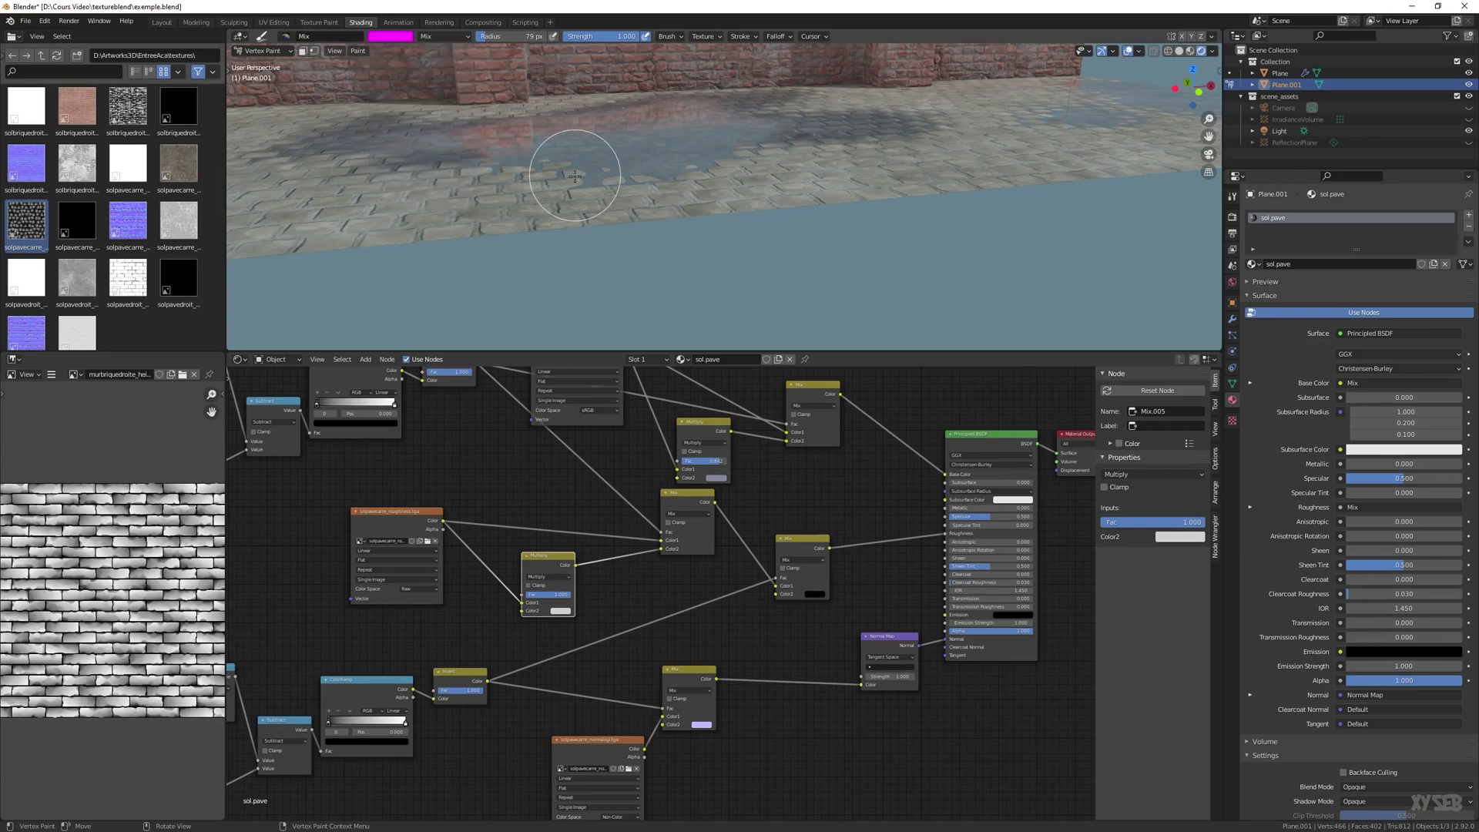
{"action": "middle_click_drag", "start_coordinate": [611, 132], "coordinate": [681, 232]}
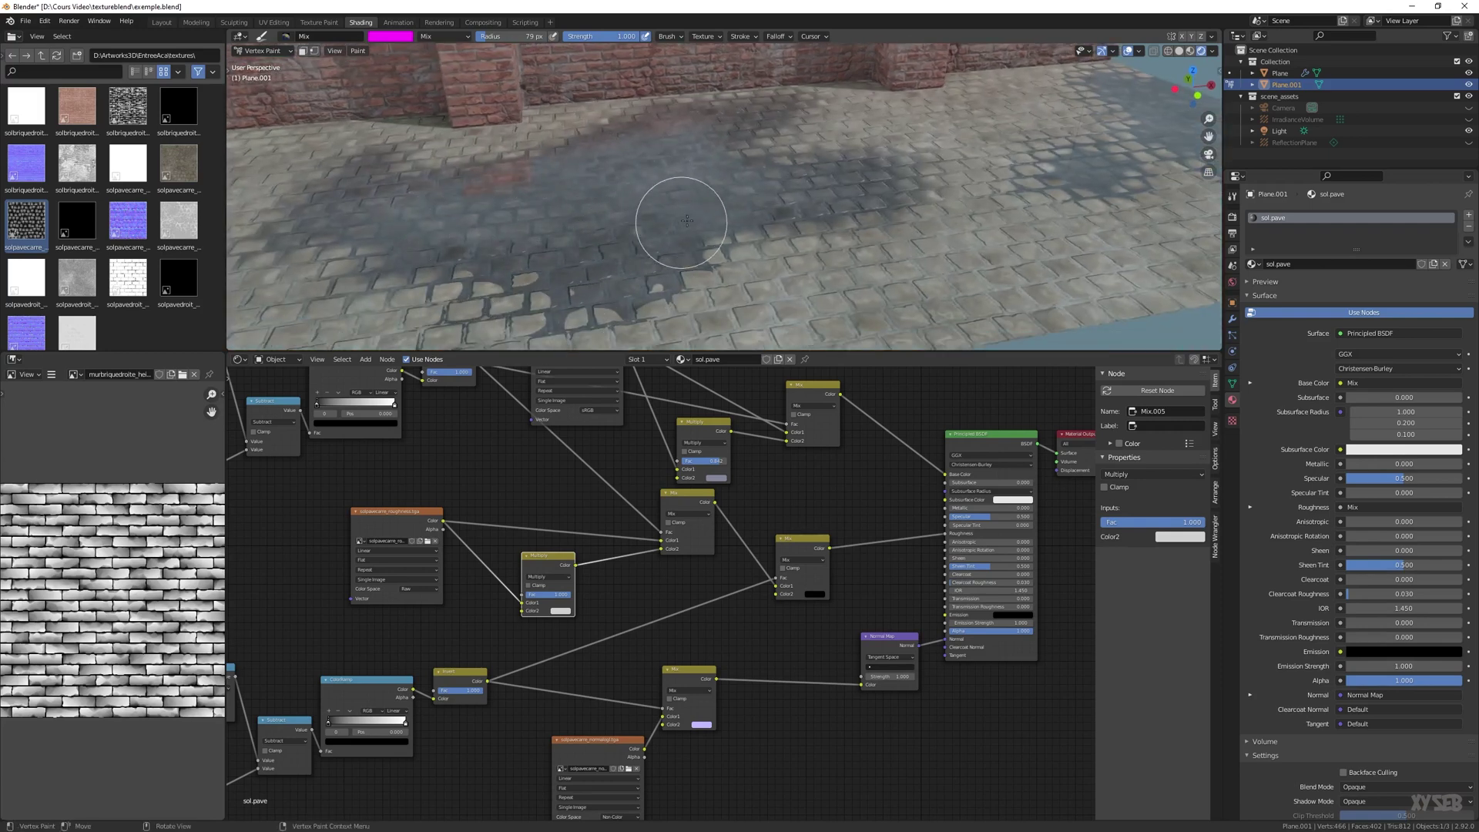
{"action": "mouse_move", "coordinate": [744, 231]}
{"action": "left_mouse_down"}
{"action": "mouse_move", "coordinate": [660, 265]}
{"action": "mouse_move", "coordinate": [455, 274]}
{"action": "mouse_move", "coordinate": [327, 244]}
{"action": "left_mouse_up"}
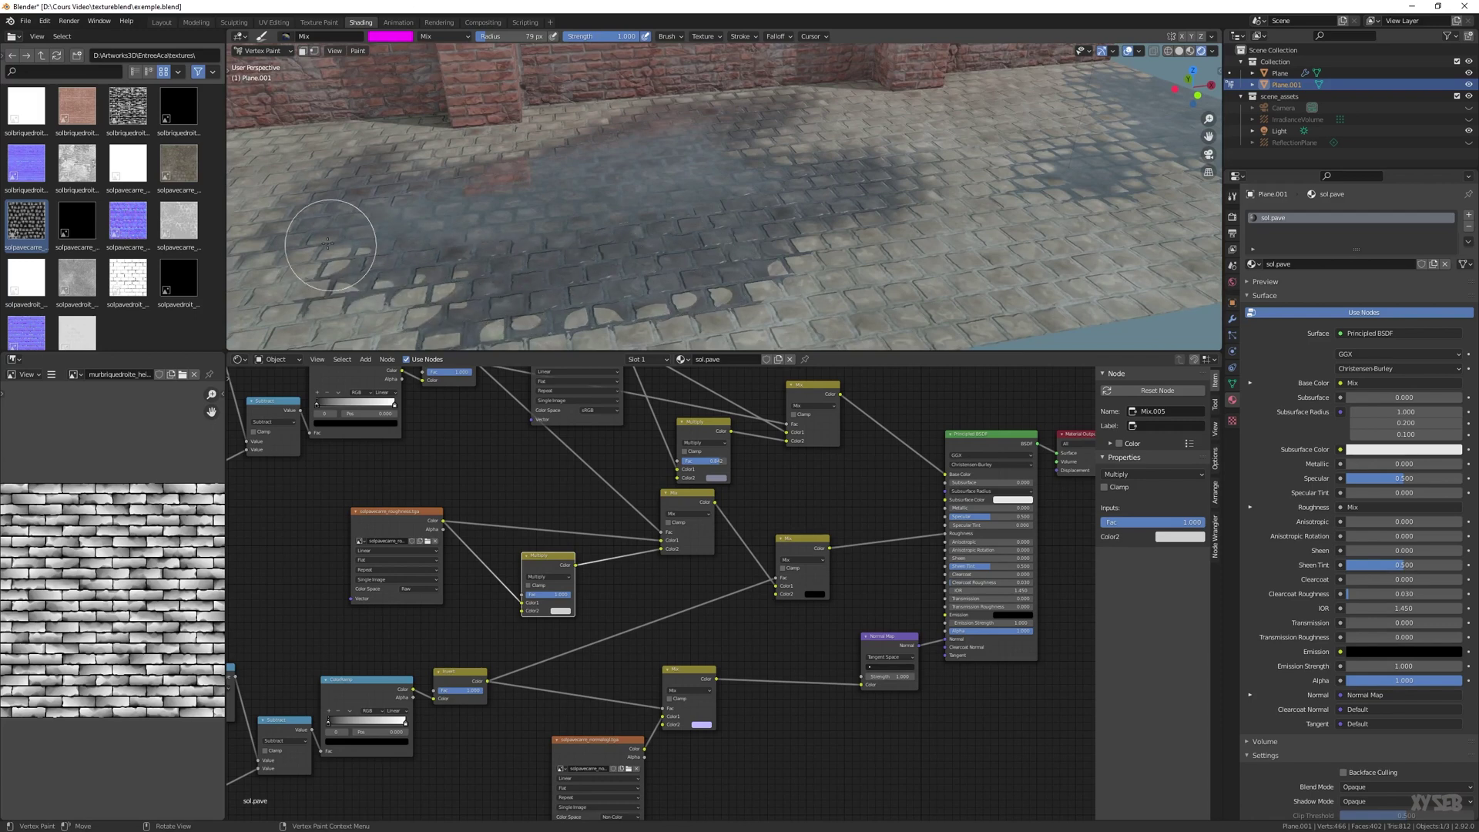
{"action": "middle_click_drag", "start_coordinate": [611, 254], "coordinate": [776, 238]}
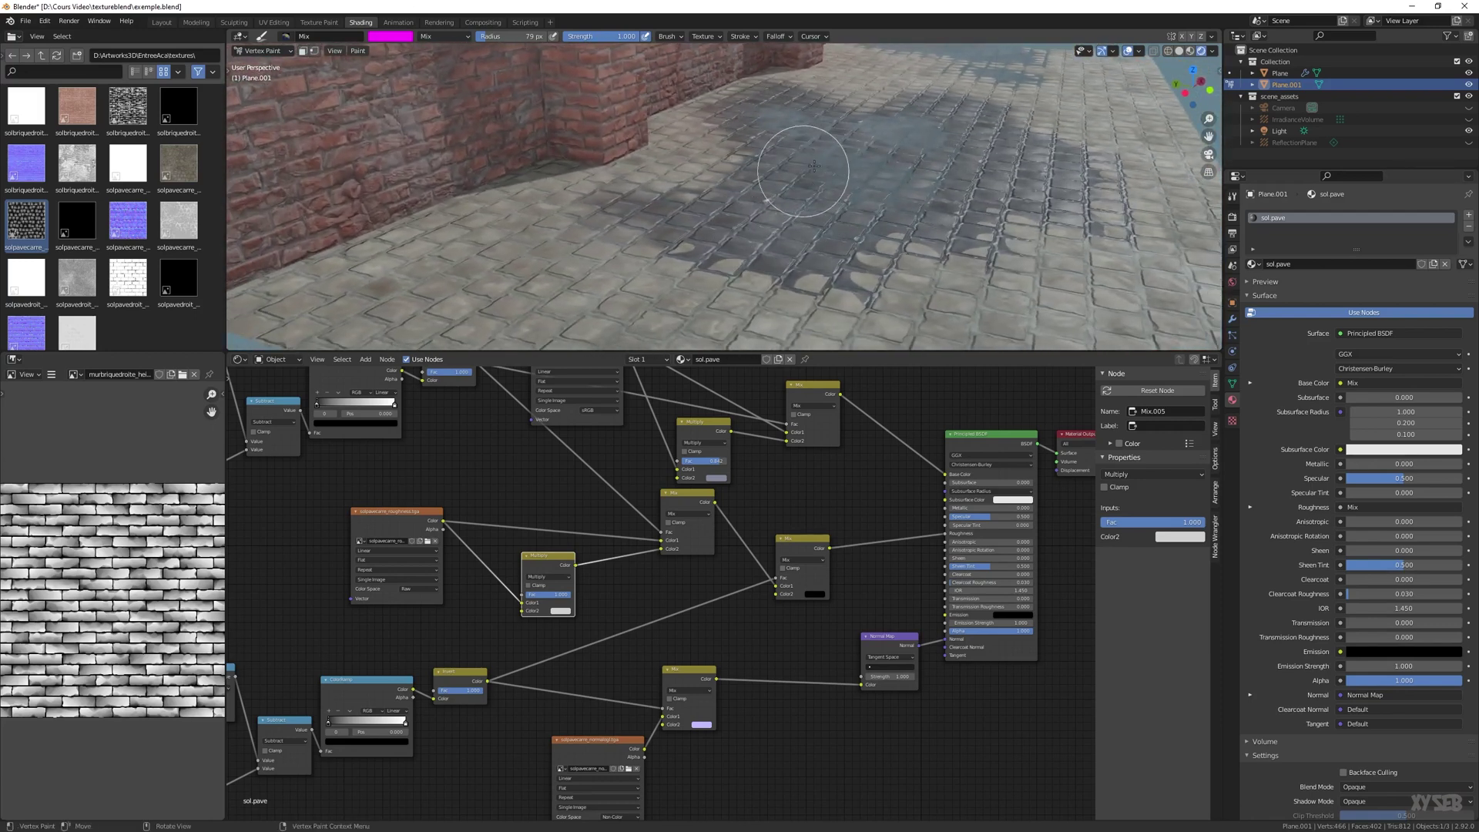
{"action": "mouse_move", "coordinate": [815, 166]}
{"action": "left_mouse_down"}
{"action": "mouse_move", "coordinate": [896, 143]}
{"action": "mouse_move", "coordinate": [873, 192]}
{"action": "mouse_move", "coordinate": [903, 192]}
{"action": "mouse_move", "coordinate": [855, 136]}
{"action": "left_mouse_up"}
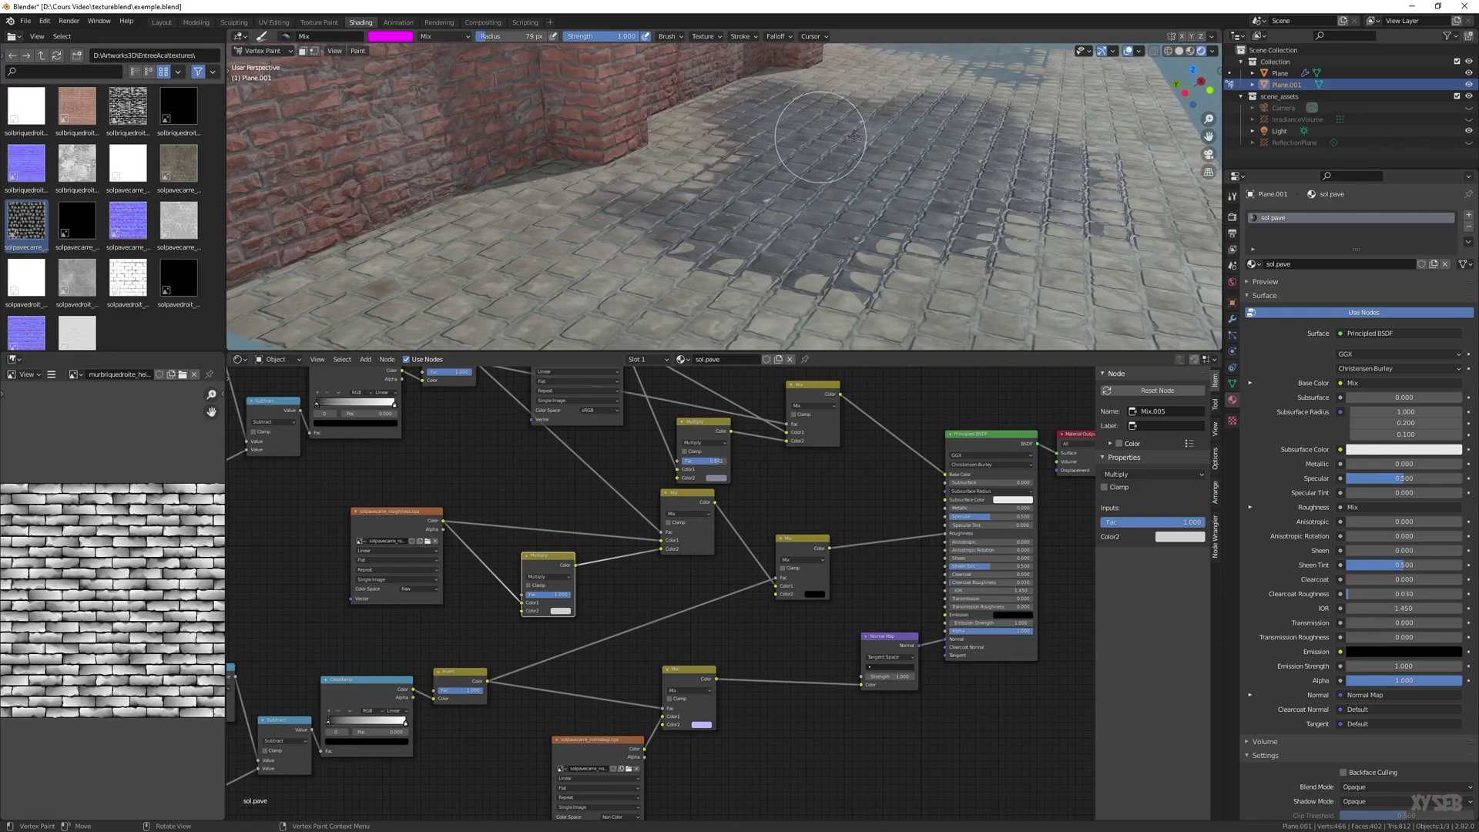
Paint the outer side of the darkened floor area with light pink, green 0.714, and with cyan to lighten it
{"action": "left_click", "coordinate": [389, 37]}
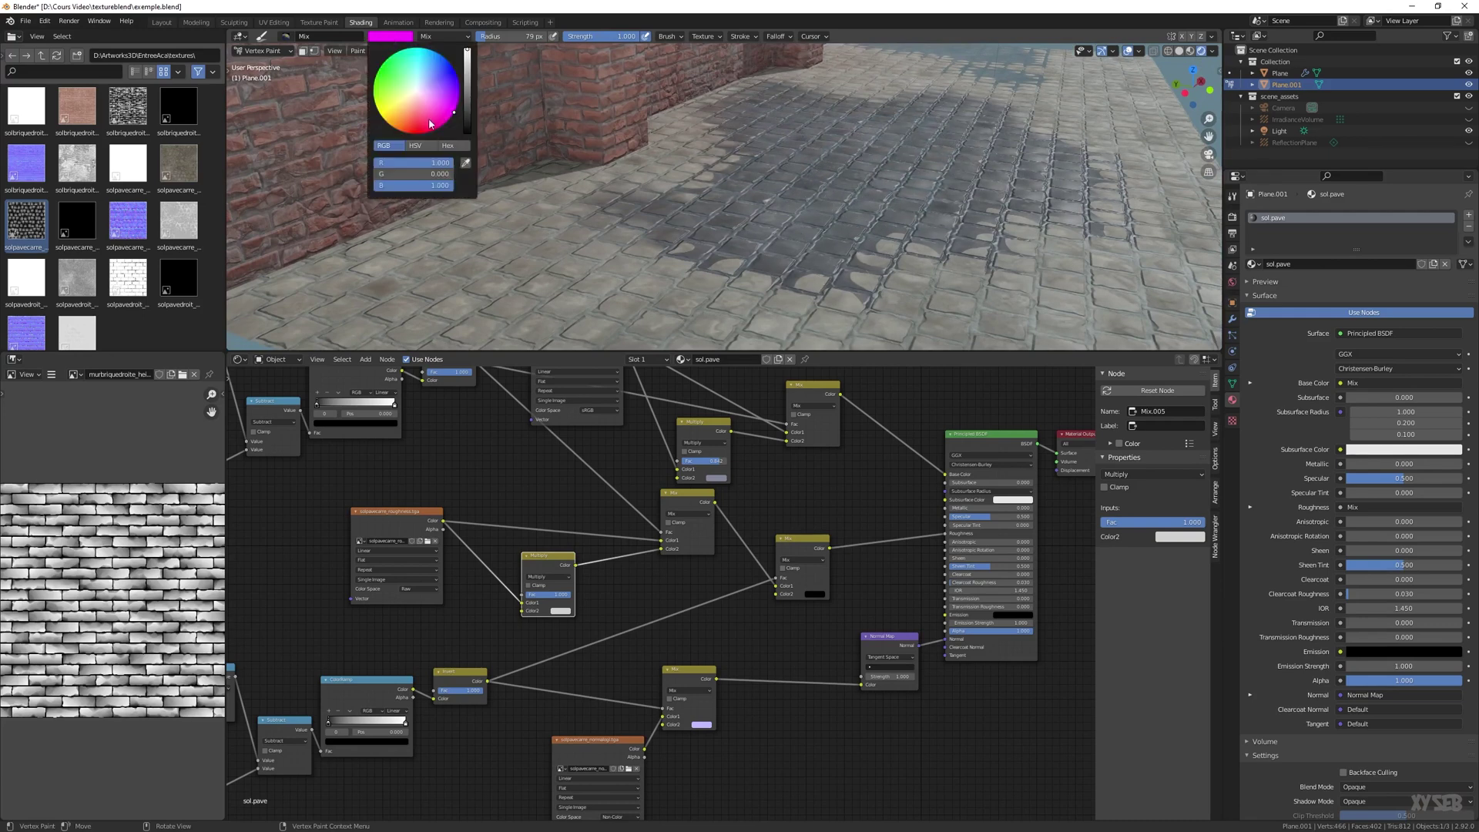
{"action": "left_click_drag", "start_coordinate": [391, 176], "coordinate": [406, 176]}
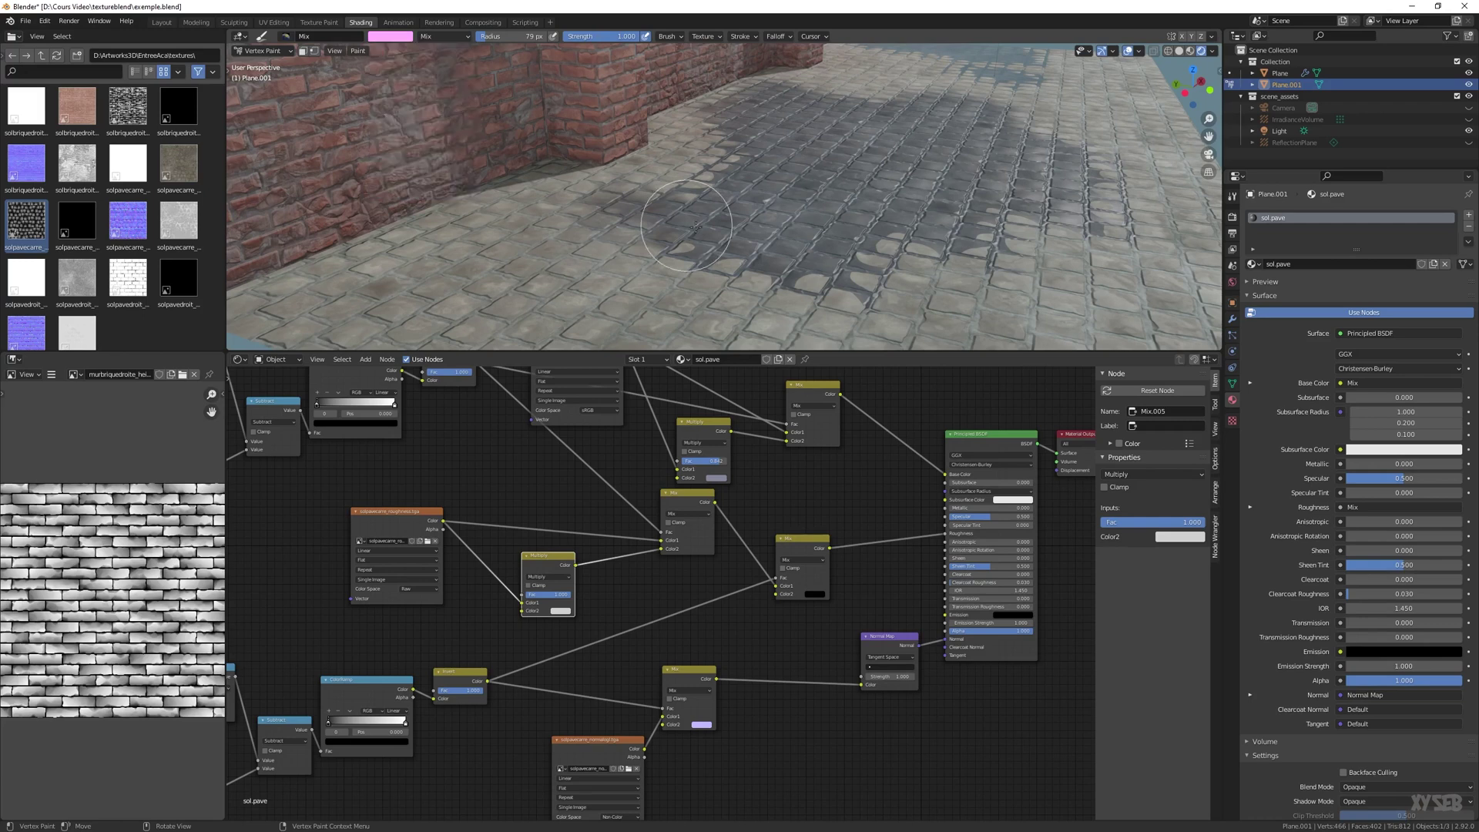
{"action": "left_click", "coordinate": [800, 291]}
{"action": "left_click", "coordinate": [397, 37]}
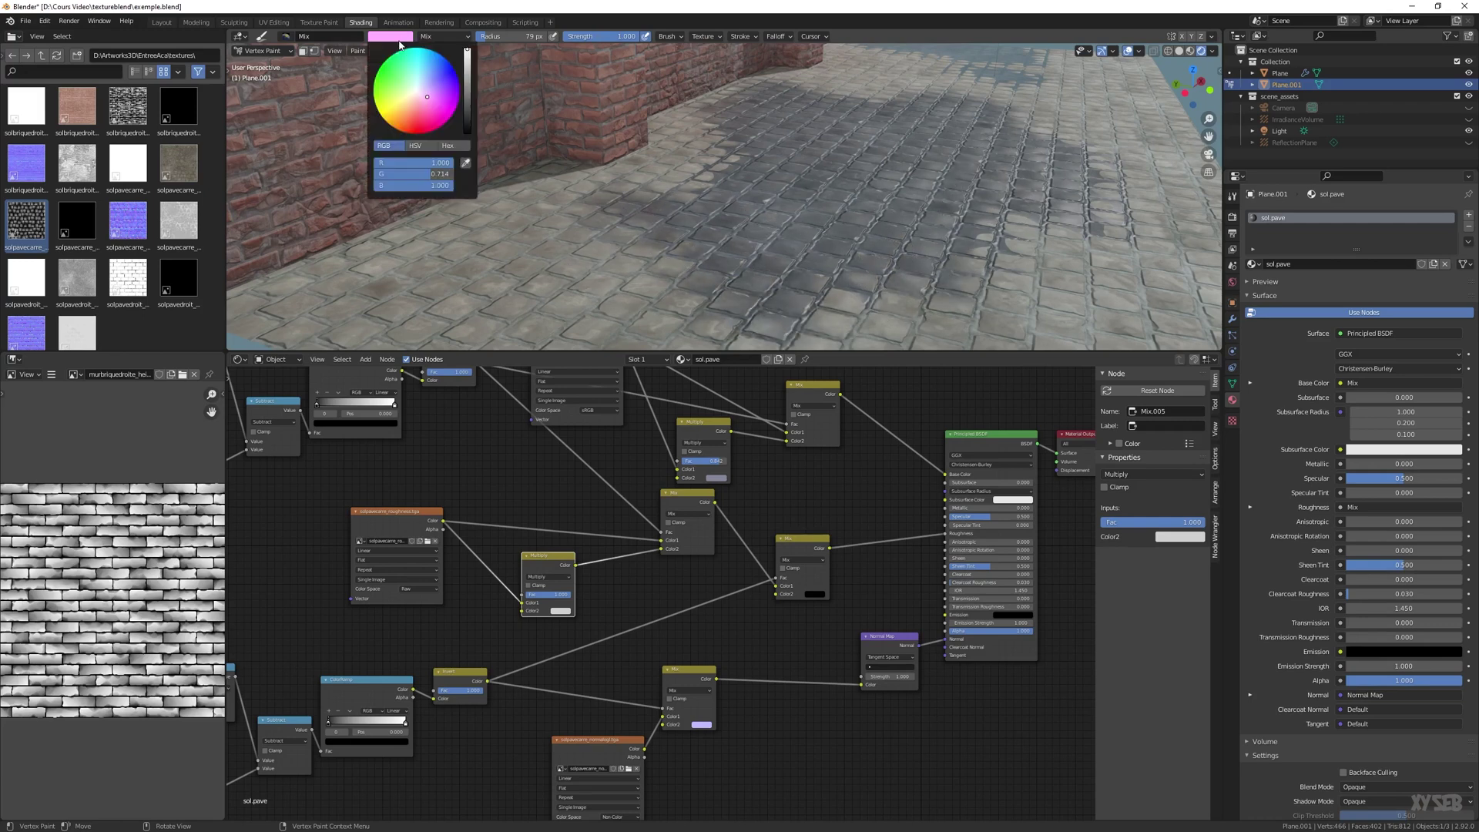
{"action": "left_click_drag", "start_coordinate": [428, 162], "coordinate": [376, 163]}
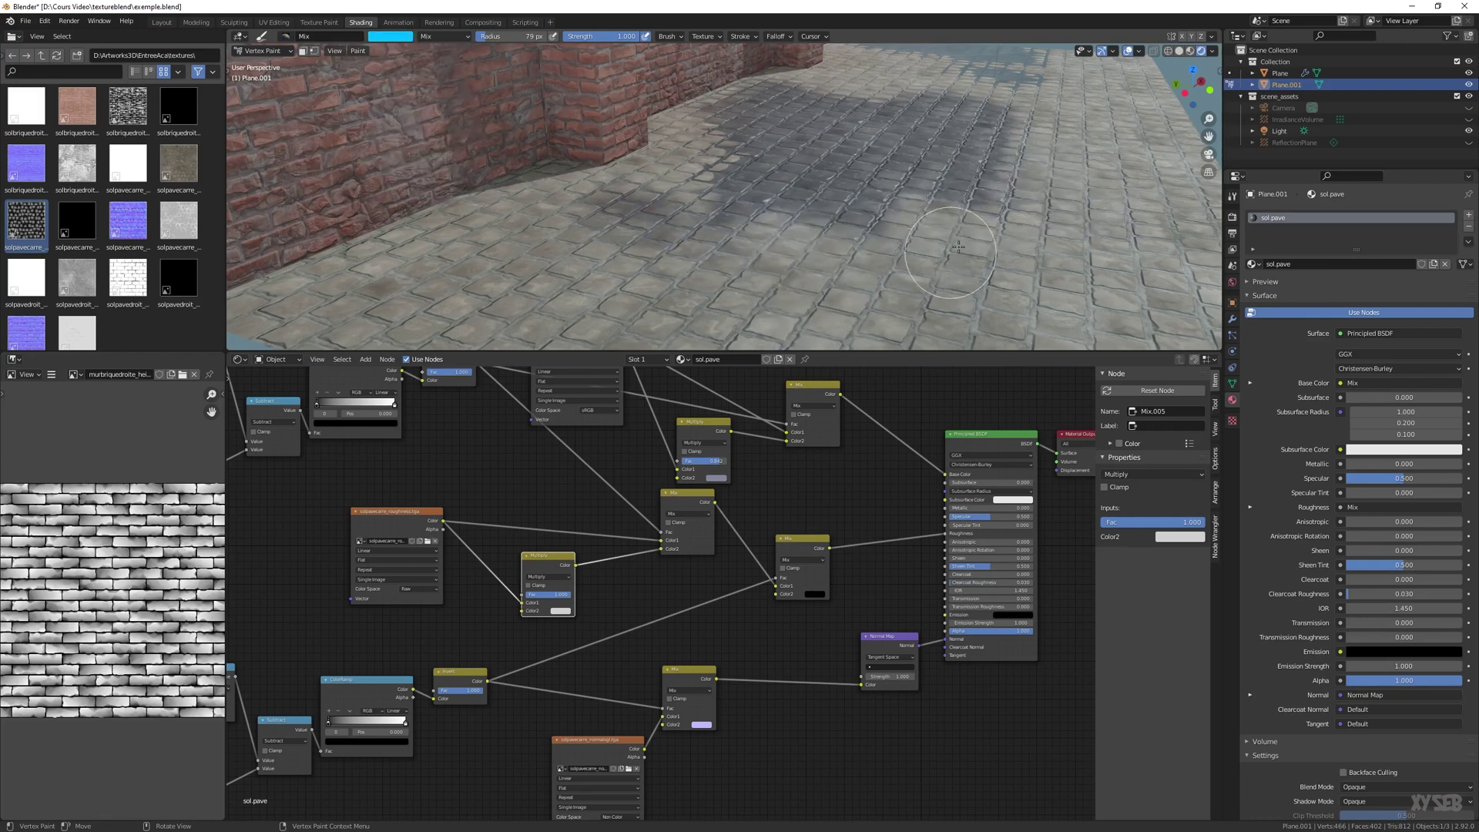
{"action": "middle_click_drag", "start_coordinate": [960, 248], "coordinate": [854, 250]}
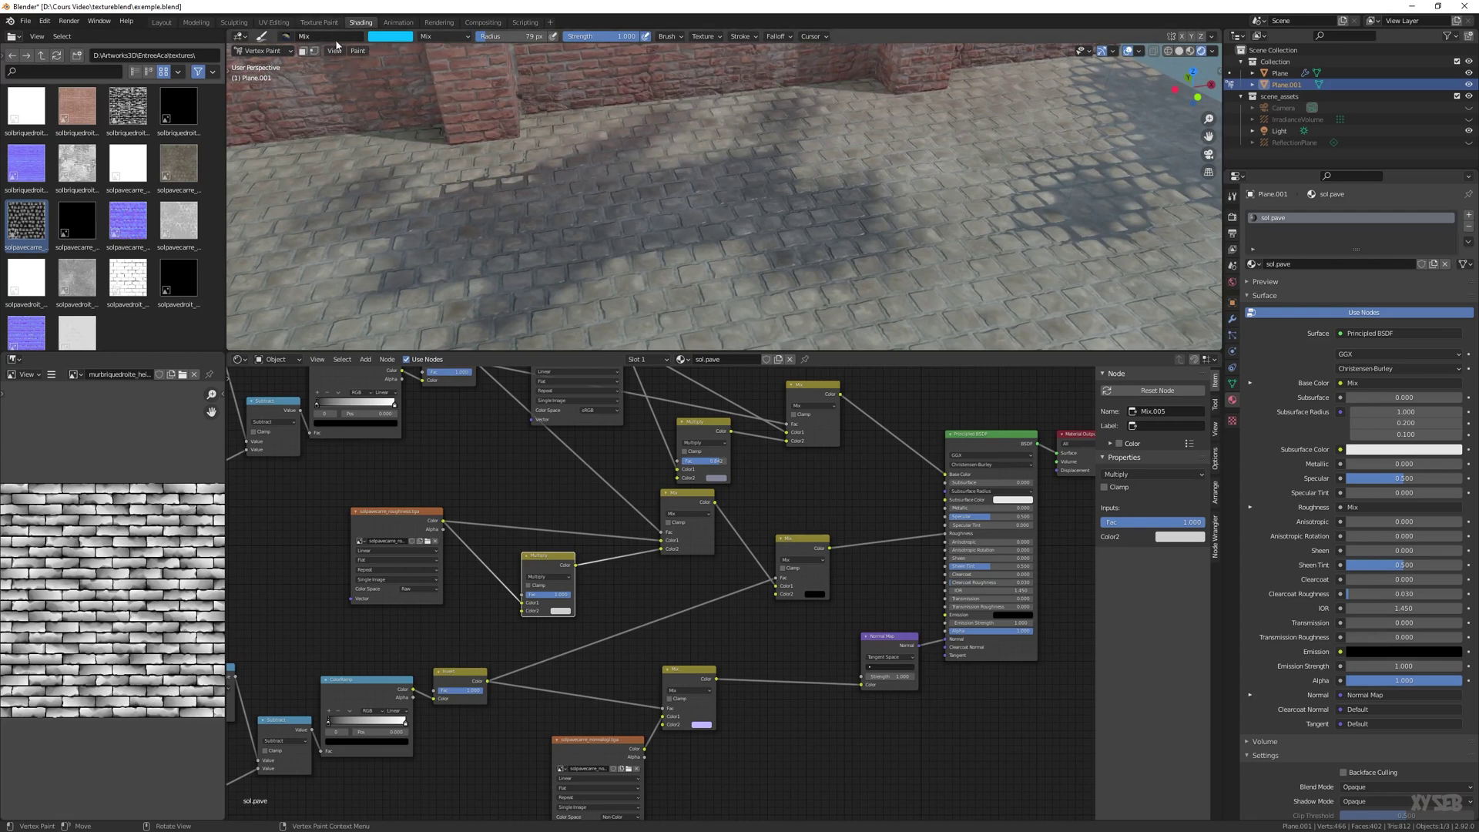
Set the brush to orange-red with a 43 px radius and paint a puddle inside the darkened floor area
{"action": "left_click", "coordinate": [389, 36]}
{"action": "mouse_move", "coordinate": [420, 178]}
{"action": "left_mouse_down"}
{"action": "mouse_move", "coordinate": [404, 178]}
{"action": "mouse_move", "coordinate": [451, 163]}
{"action": "left_mouse_up"}
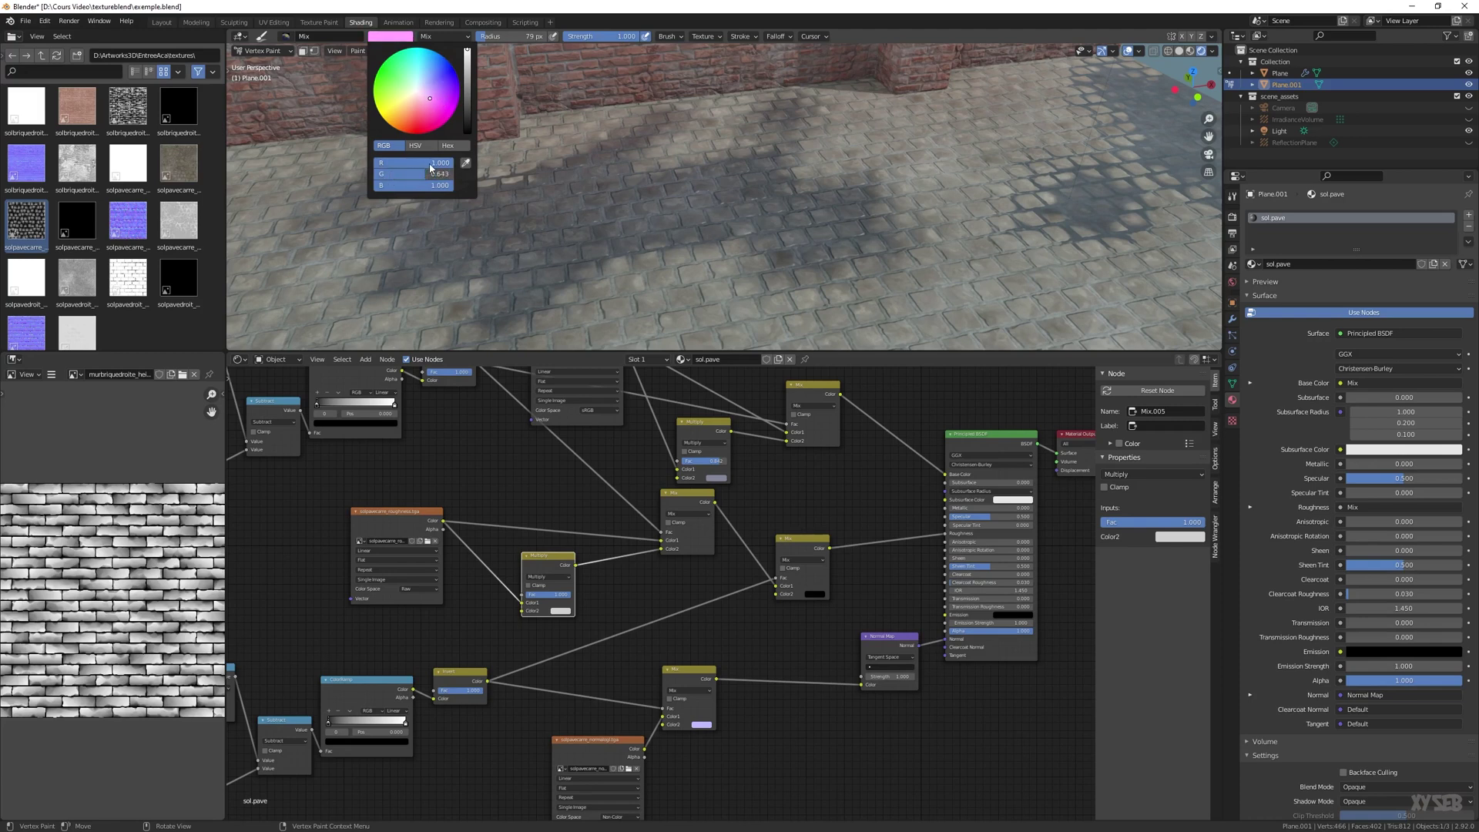
{"action": "mouse_move", "coordinate": [431, 168]}
{"action": "left_mouse_down"}
{"action": "mouse_move", "coordinate": [413, 168]}
{"action": "mouse_move", "coordinate": [453, 162]}
{"action": "left_mouse_up"}
{"action": "mouse_move", "coordinate": [427, 173]}
{"action": "left_mouse_down"}
{"action": "mouse_move", "coordinate": [445, 173]}
{"action": "mouse_move", "coordinate": [402, 173]}
{"action": "mouse_move", "coordinate": [451, 174]}
{"action": "mouse_move", "coordinate": [389, 173]}
{"action": "left_mouse_up"}
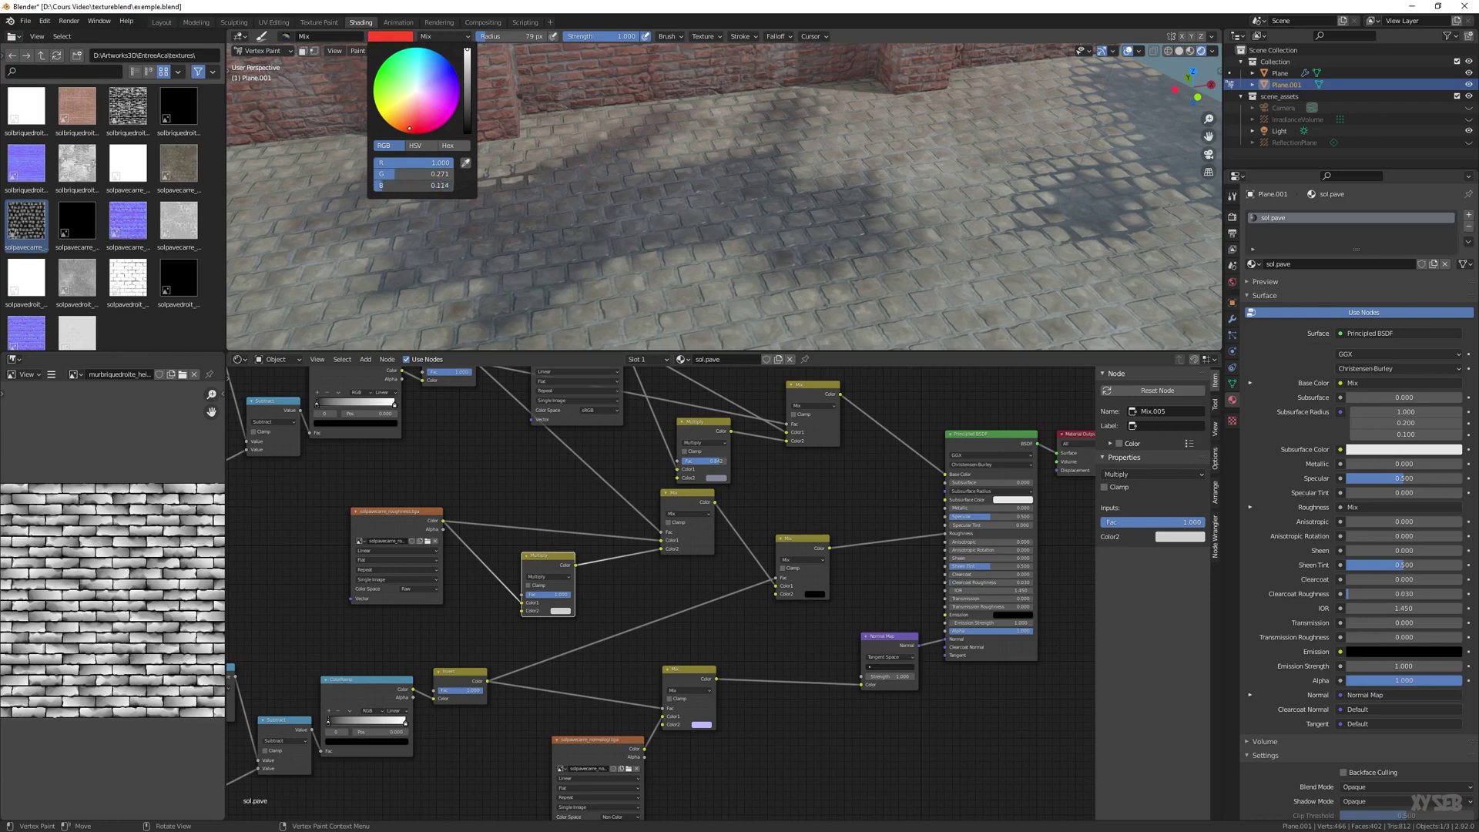
{"action": "key", "text": "f"}
{"action": "left_click", "coordinate": [561, 215]}
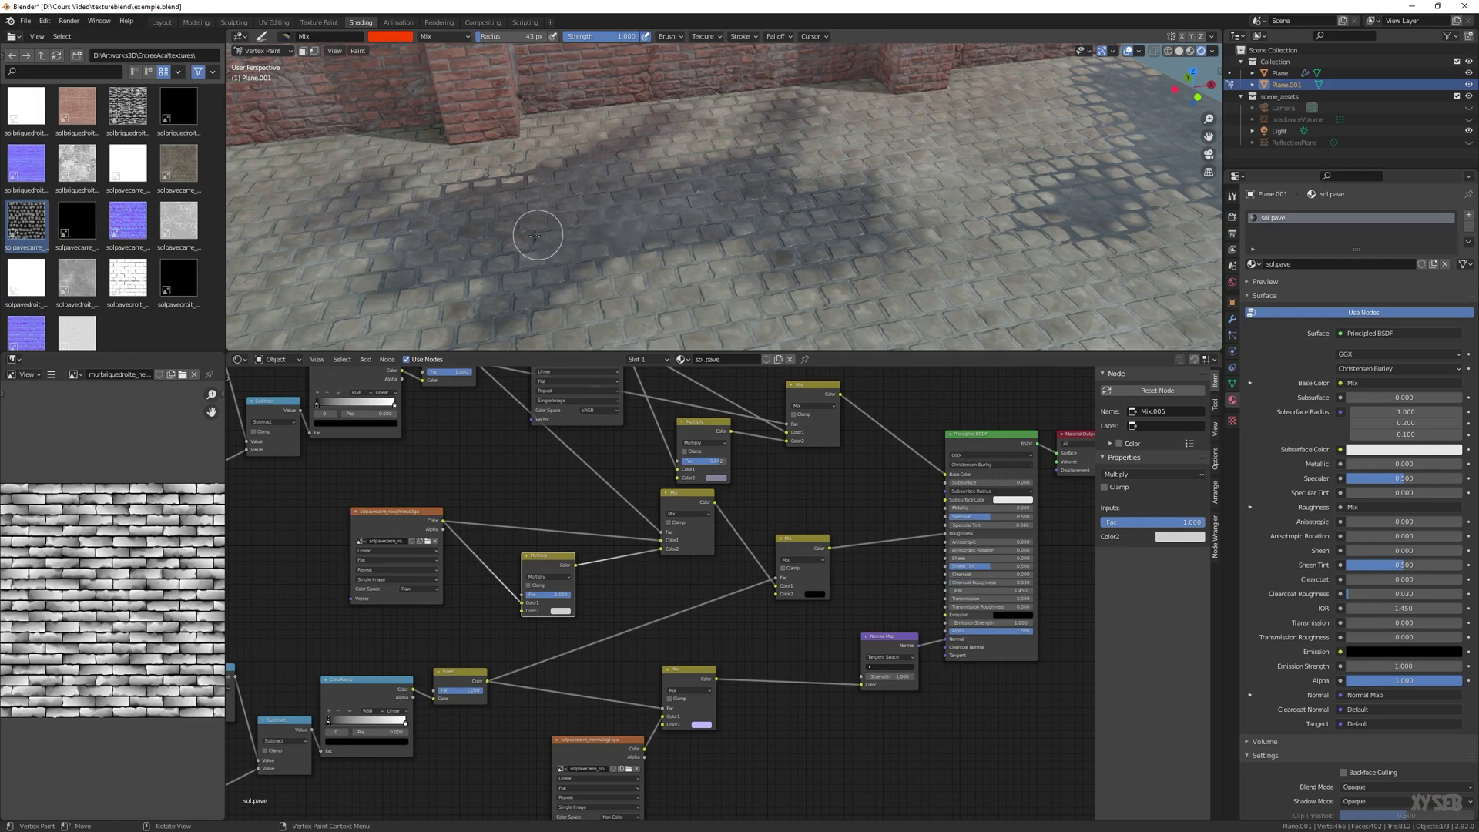
{"action": "middle_click_drag", "start_coordinate": [516, 221], "coordinate": [864, 179]}
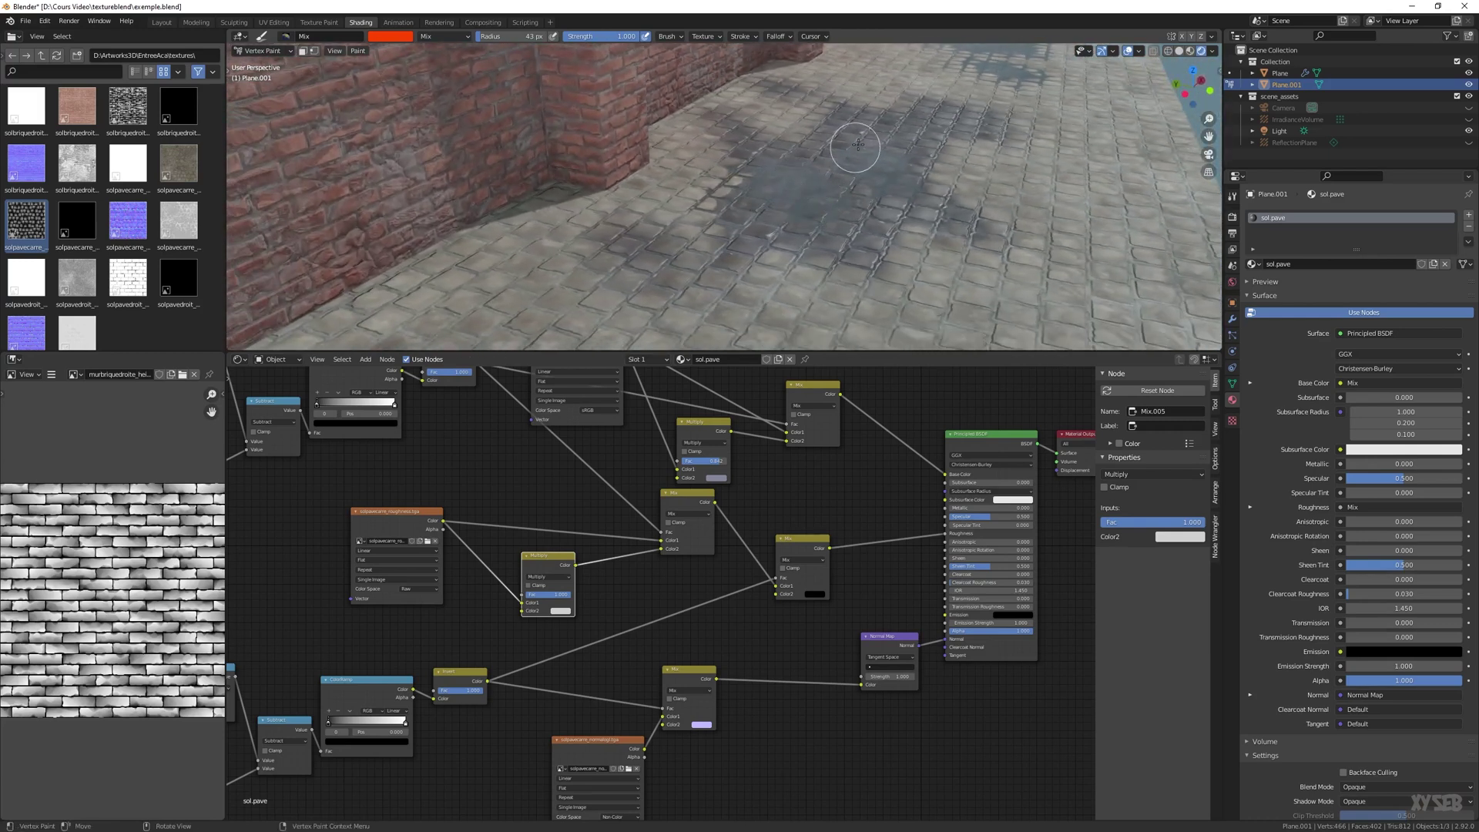
{"action": "left_click_drag", "start_coordinate": [863, 125], "coordinate": [907, 135]}
{"action": "mouse_move", "coordinate": [910, 179]}
{"action": "middle_mouse_down"}
{"action": "mouse_move", "coordinate": [885, 191]}
{"action": "mouse_move", "coordinate": [892, 131]}
{"action": "mouse_move", "coordinate": [831, 192]}
{"action": "mouse_move", "coordinate": [663, 228]}
{"action": "mouse_move", "coordinate": [801, 219]}
{"action": "mouse_move", "coordinate": [718, 227]}
{"action": "mouse_move", "coordinate": [655, 205]}
{"action": "mouse_move", "coordinate": [637, 164]}
{"action": "mouse_move", "coordinate": [682, 185]}
{"action": "middle_mouse_up"}
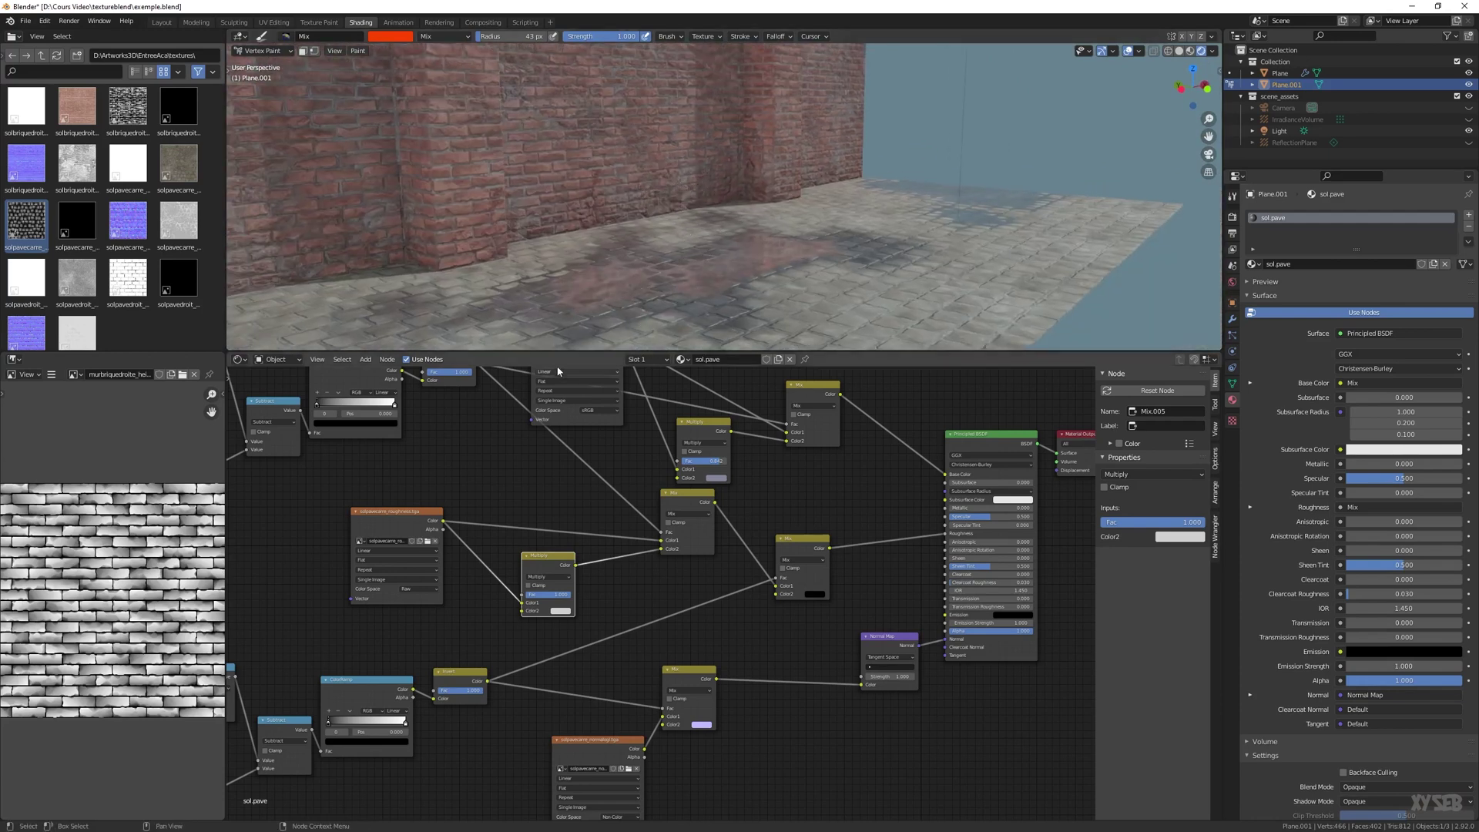
Examine how the Vertex Color and Separate RGB nodes feed the two mask chains
{"action": "middle_click_drag", "start_coordinate": [400, 501], "coordinate": [749, 508]}
{"action": "middle_click_drag", "start_coordinate": [307, 432], "coordinate": [673, 492]}
{"action": "scroll", "coordinate": [673, 492], "scroll_direction": "down", "scroll_amount": 2}
{"action": "middle_click_drag", "start_coordinate": [571, 596], "coordinate": [544, 476]}
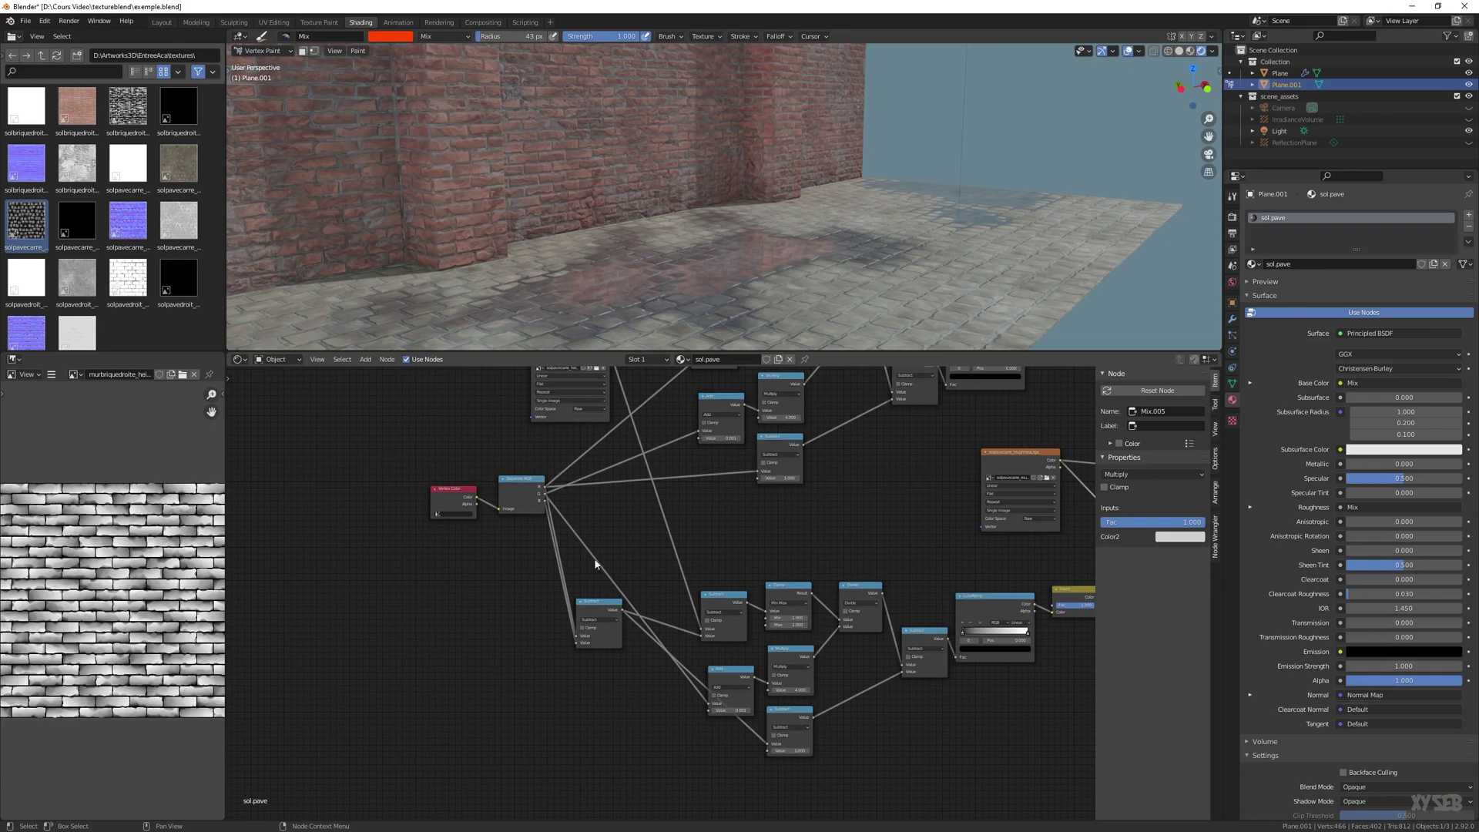
{"action": "left_click_drag", "start_coordinate": [421, 450], "coordinate": [530, 533]}
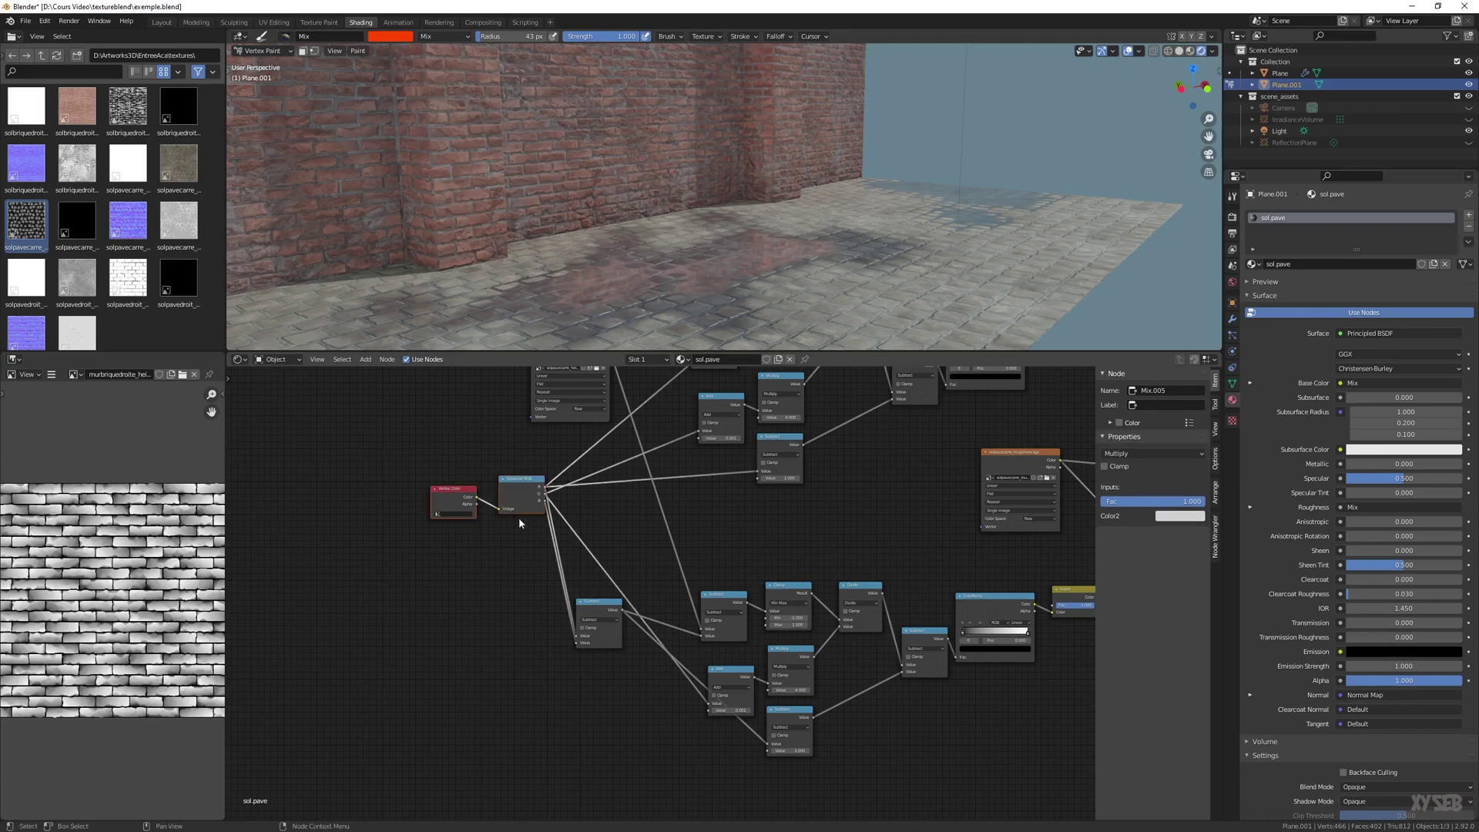
{"action": "left_click", "coordinate": [511, 574]}
Paint another orange-red puddle on the floor near the far pillar, and paint over part of it with magenta
{"action": "mouse_move", "coordinate": [671, 182]}
{"action": "middle_mouse_down"}
{"action": "mouse_move", "coordinate": [677, 247]}
{"action": "mouse_move", "coordinate": [642, 233]}
{"action": "mouse_move", "coordinate": [653, 225]}
{"action": "middle_mouse_up"}
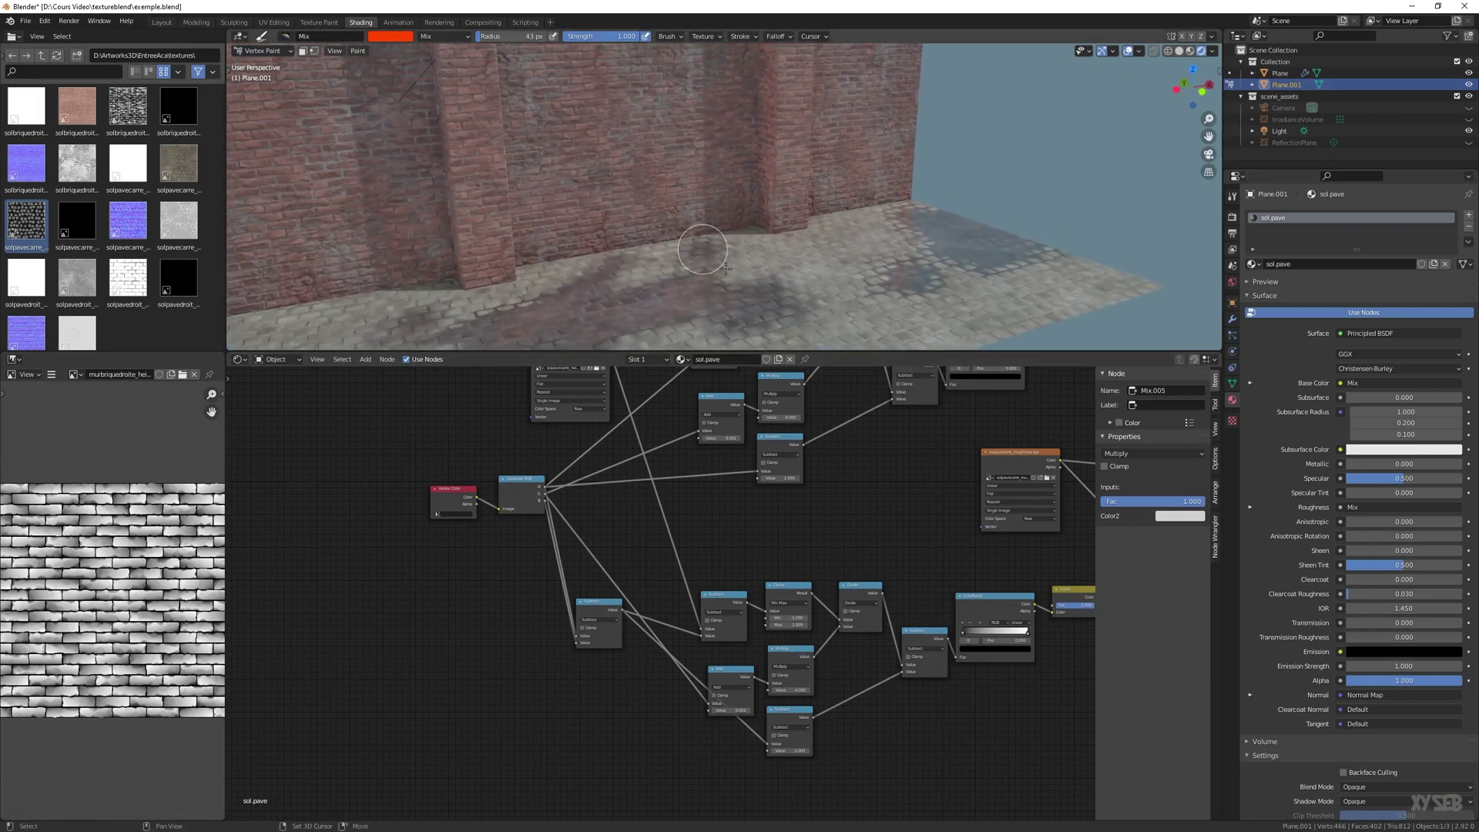
{"action": "mouse_move", "coordinate": [875, 302]}
{"action": "left_mouse_down"}
{"action": "mouse_move", "coordinate": [899, 315]}
{"action": "mouse_move", "coordinate": [829, 242]}
{"action": "left_mouse_up"}
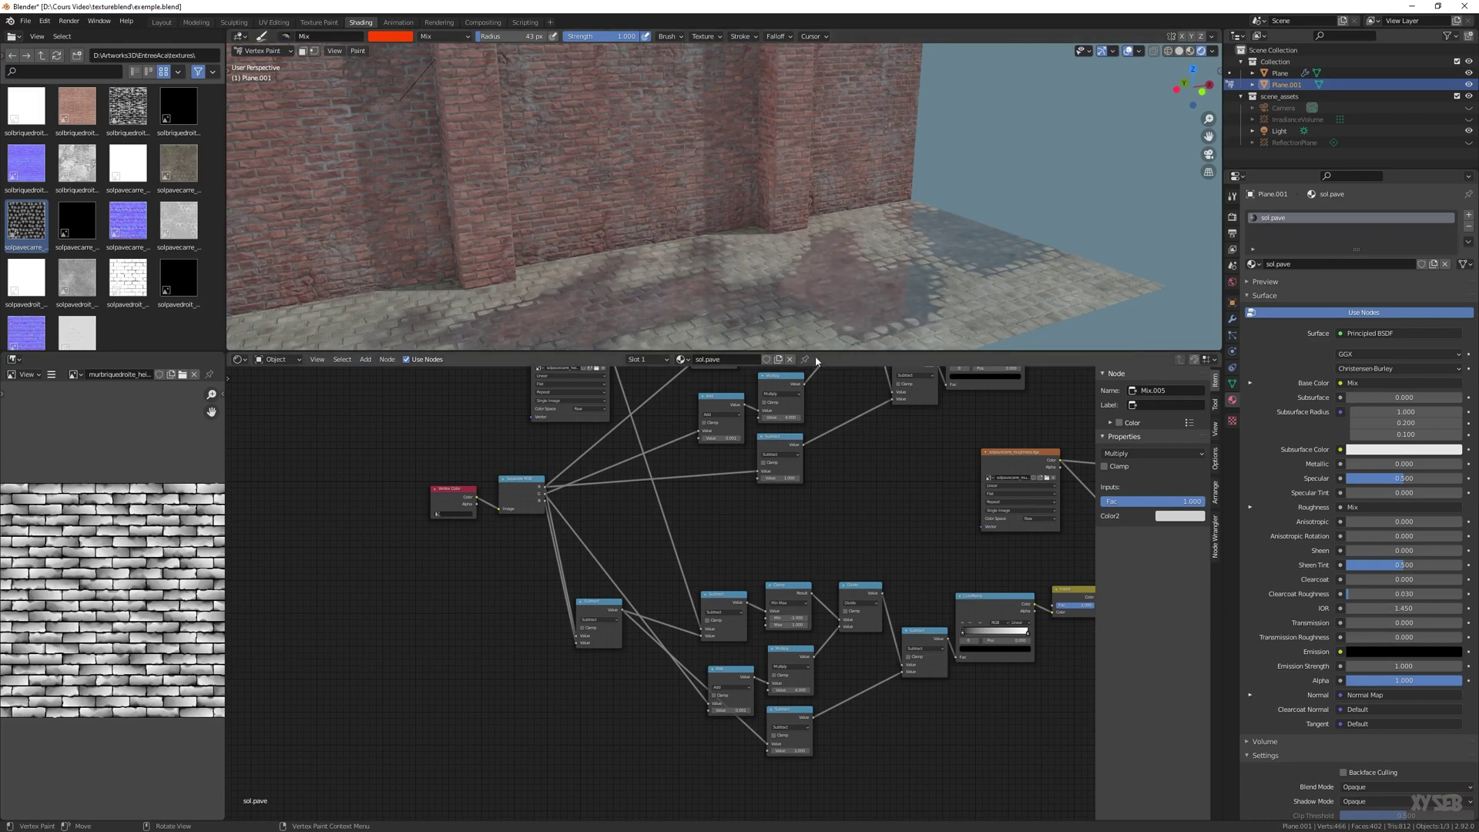
{"action": "left_click", "coordinate": [396, 38]}
{"action": "left_click_drag", "start_coordinate": [407, 186], "coordinate": [468, 186]}
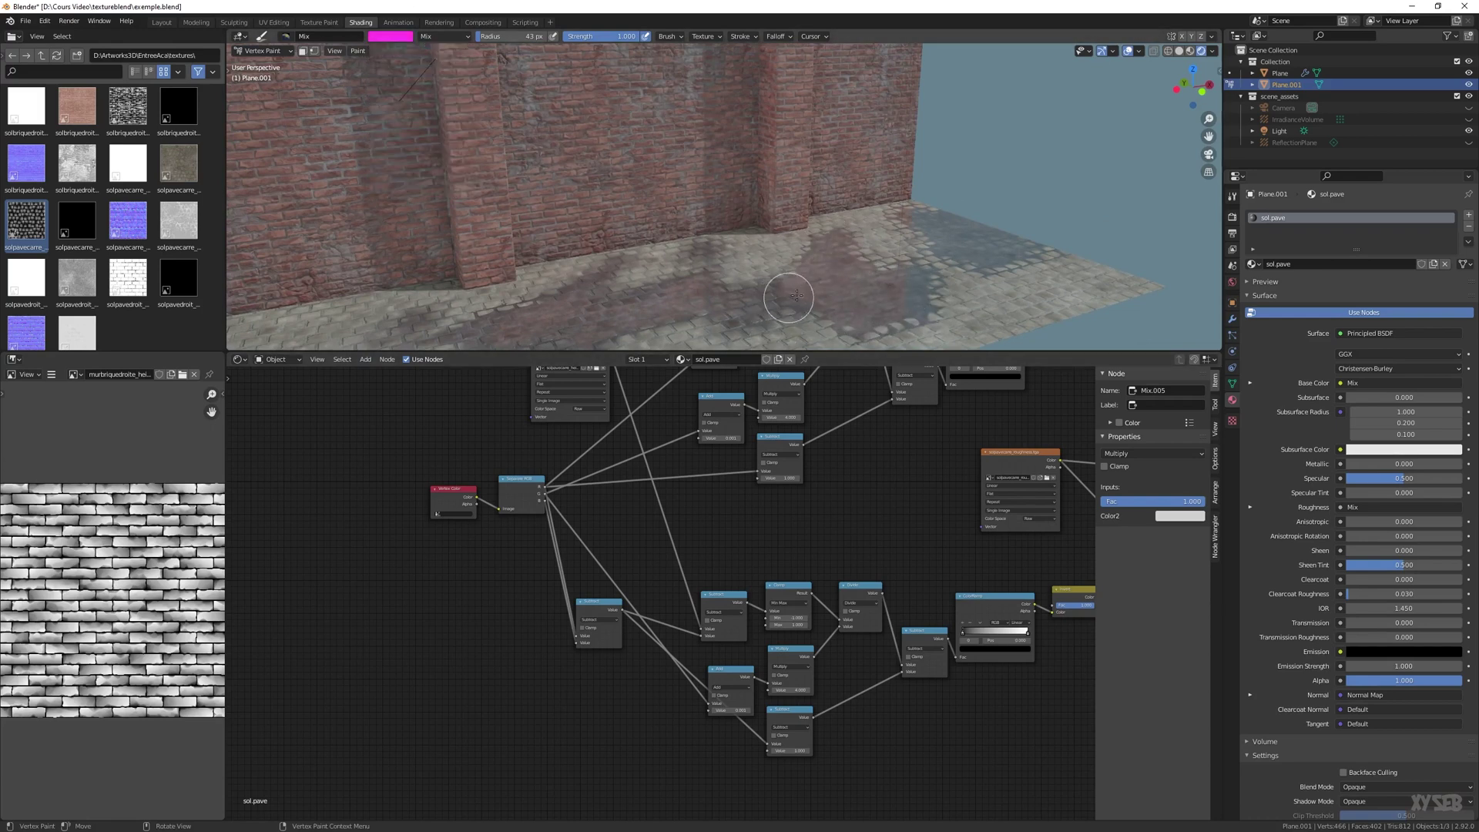
{"action": "mouse_move", "coordinate": [920, 281]}
{"action": "left_mouse_down"}
{"action": "mouse_move", "coordinate": [855, 248]}
{"action": "mouse_move", "coordinate": [799, 252]}
{"action": "left_mouse_up"}
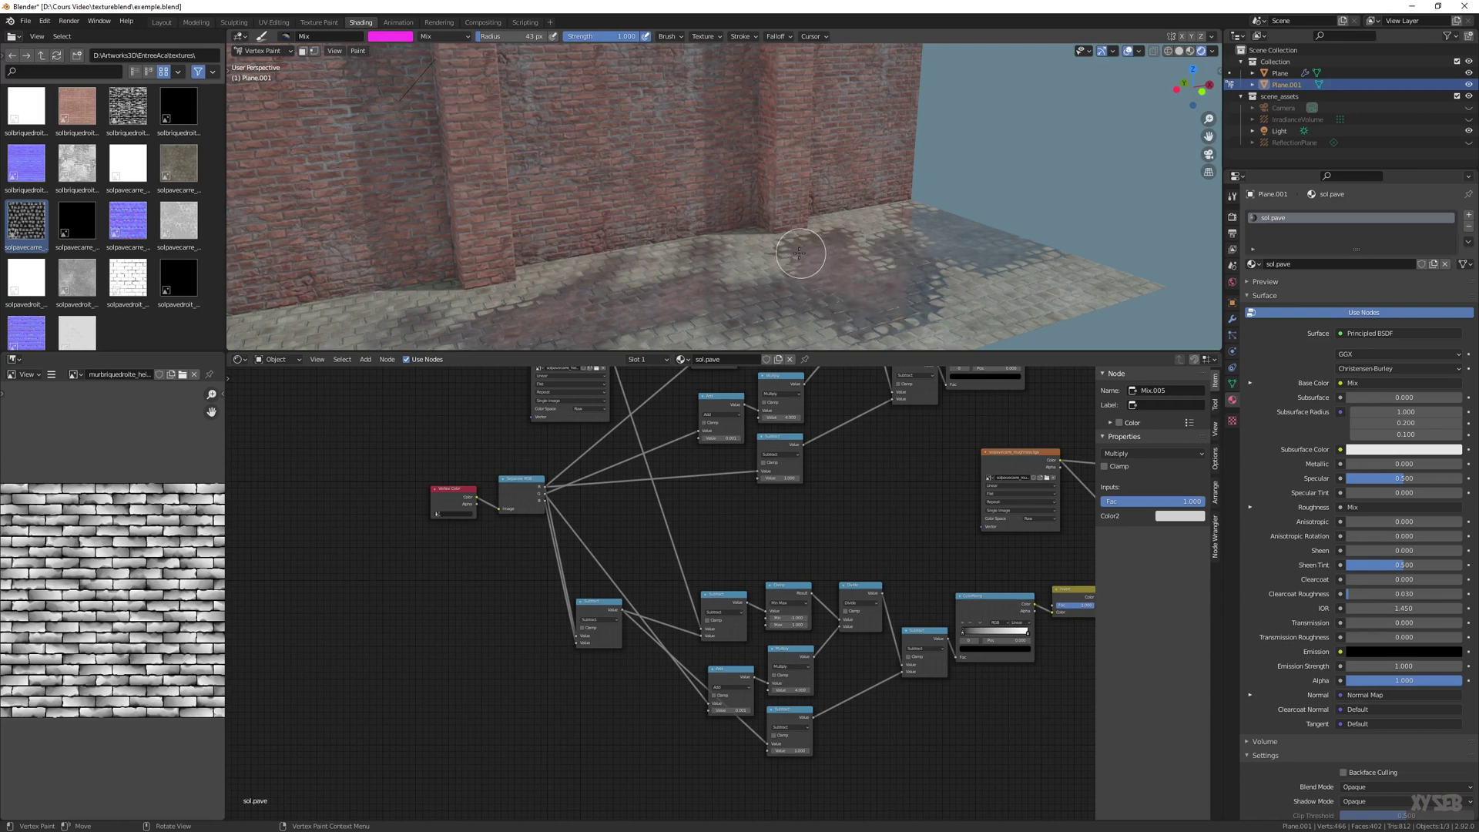
{"action": "middle_click_drag", "start_coordinate": [644, 286], "coordinate": [660, 254]}
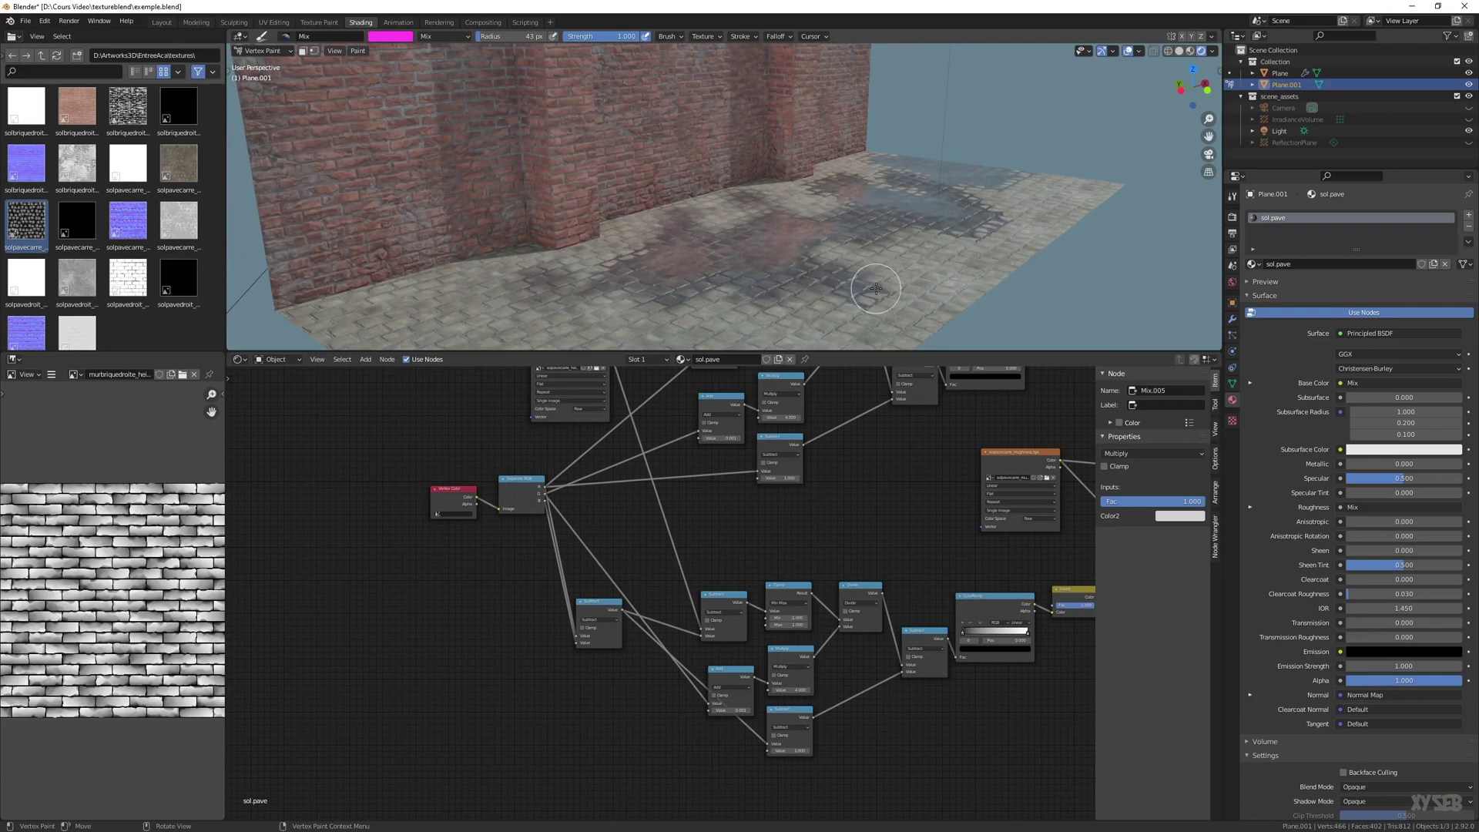
{"action": "mouse_move", "coordinate": [810, 236]}
{"action": "middle_mouse_down"}
{"action": "mouse_move", "coordinate": [765, 275]}
{"action": "mouse_move", "coordinate": [734, 234]}
{"action": "mouse_move", "coordinate": [761, 242]}
{"action": "middle_mouse_up"}
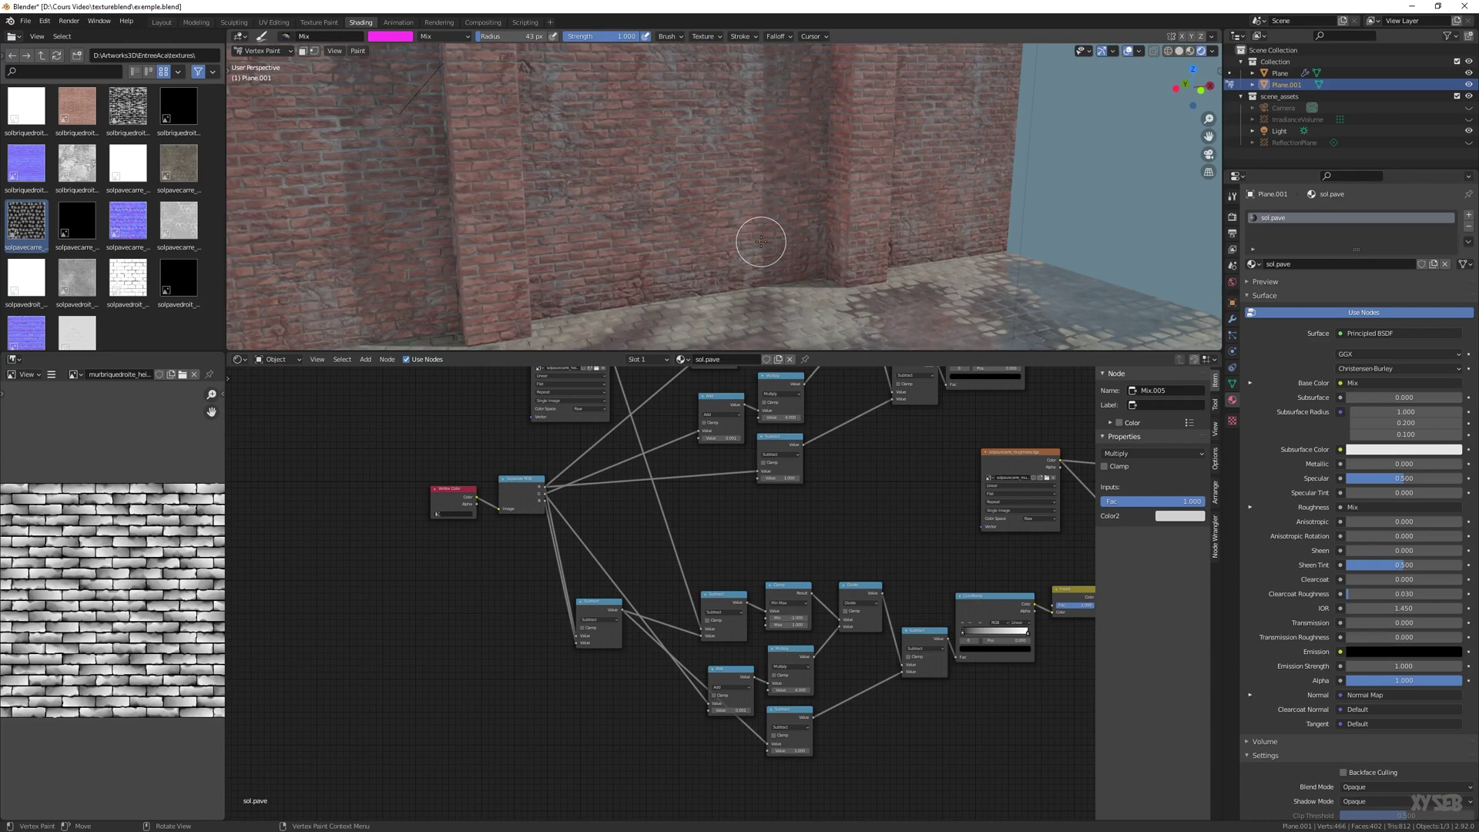
Examine the floor material's first mask chain, from the height texture and Separate RGB to the Invert node
{"action": "middle_click_drag", "start_coordinate": [833, 497], "coordinate": [685, 609]}
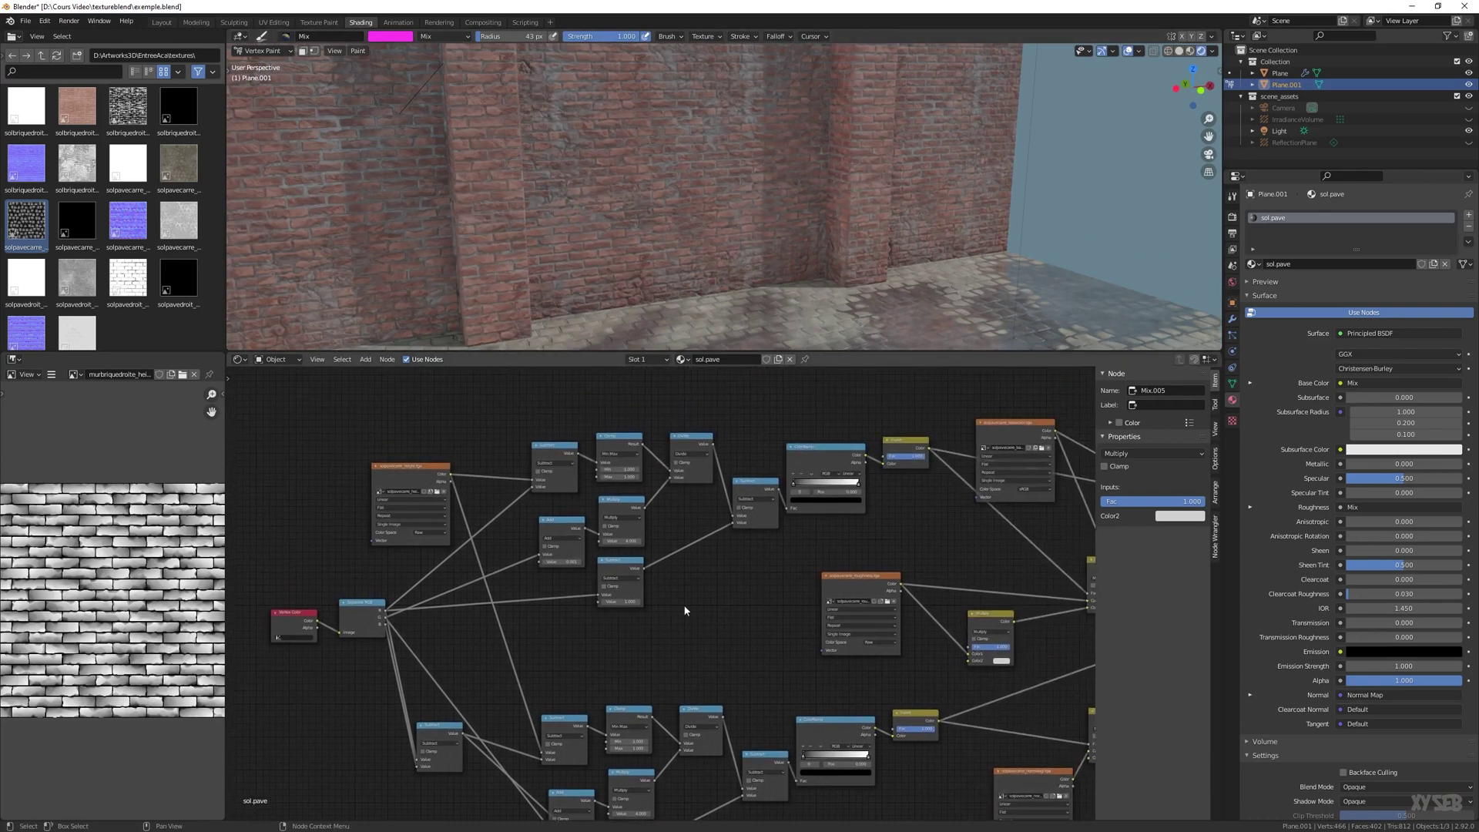
{"action": "scroll", "coordinate": [687, 590], "scroll_direction": "up", "scroll_amount": 2}
{"action": "middle_click_drag", "start_coordinate": [697, 559], "coordinate": [691, 612]}
{"action": "scroll", "coordinate": [692, 612], "scroll_direction": "up", "scroll_amount": 1}
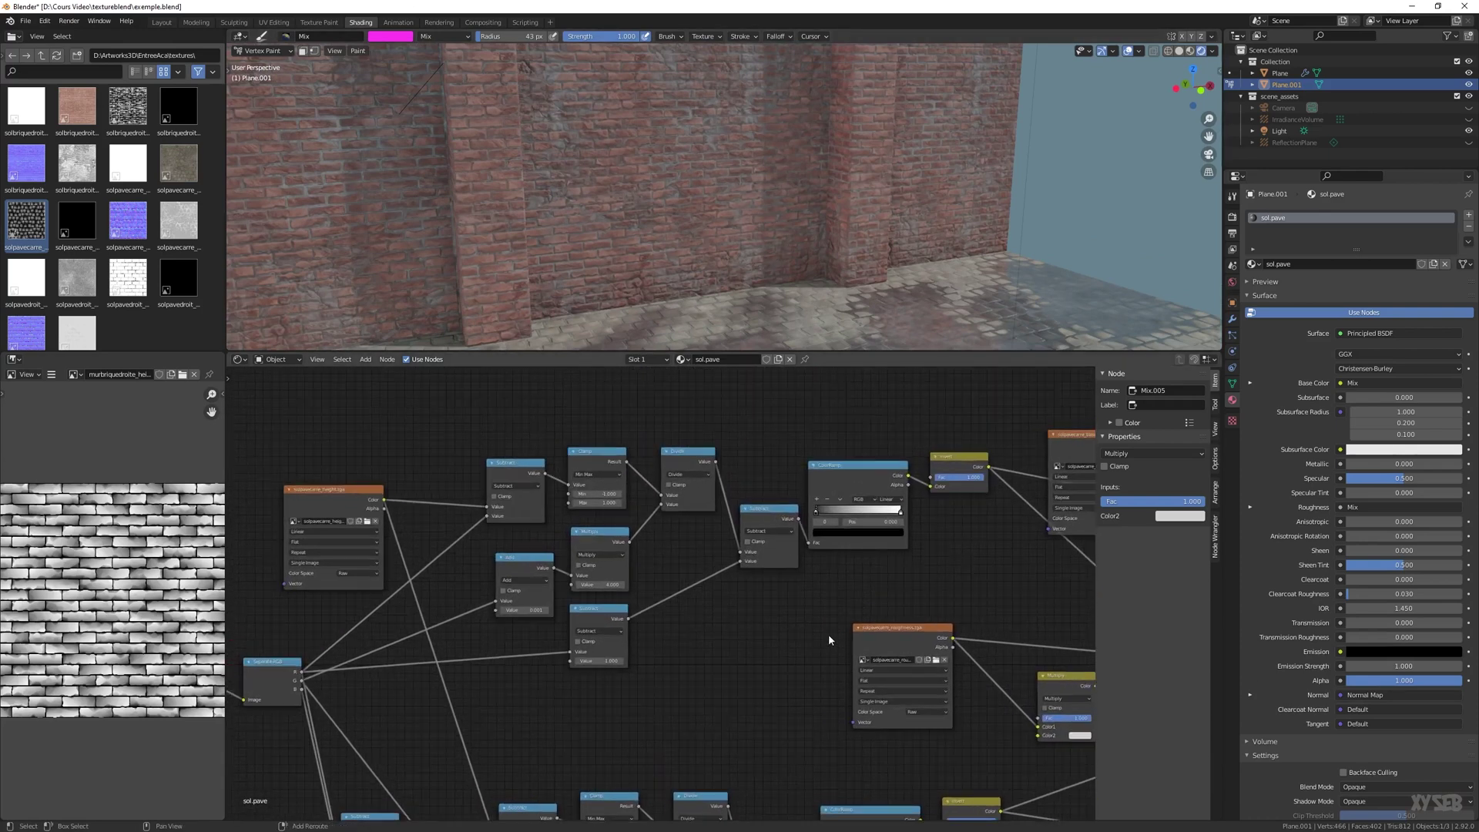